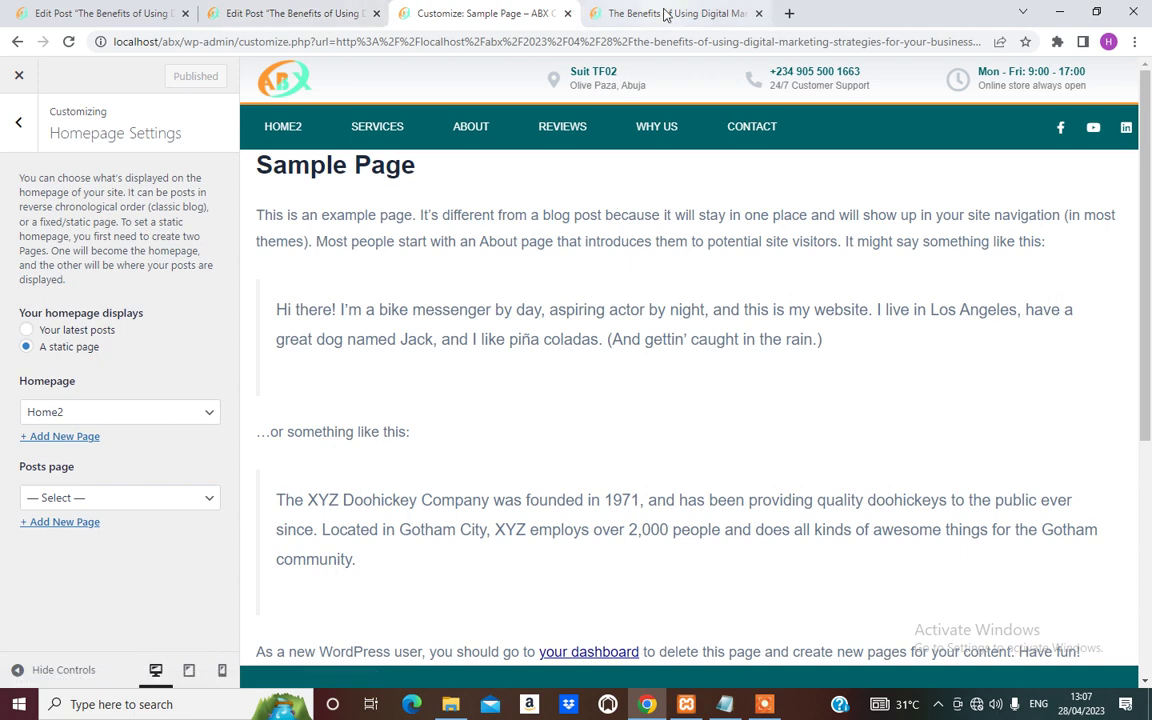
Open the site's admin dashboard from the published digital marketing post's page.
{"action": "left_click", "coordinate": [665, 13]}
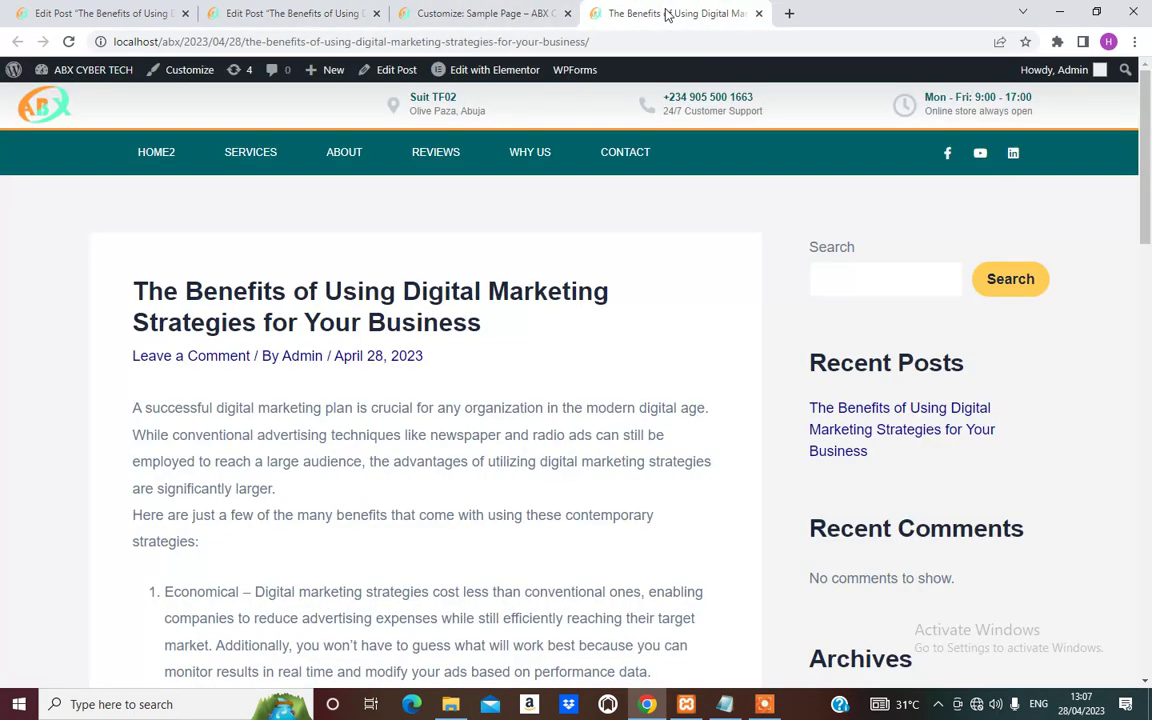
{"action": "left_click", "coordinate": [68, 13]}
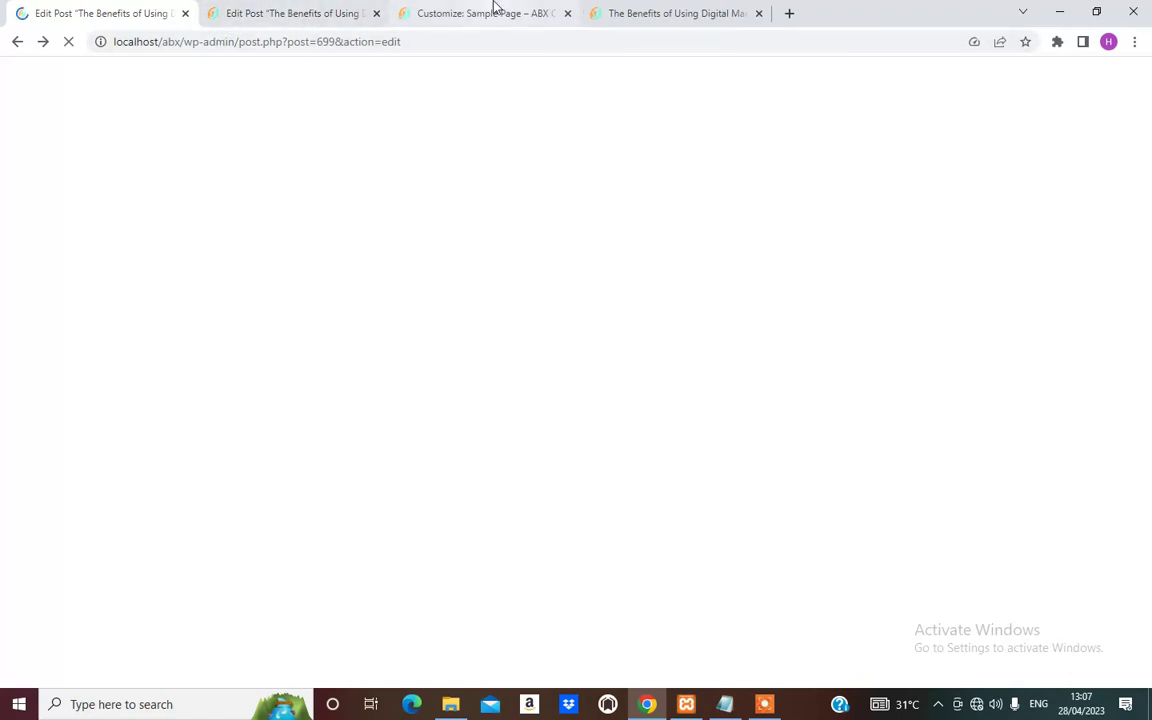
{"action": "left_click", "coordinate": [648, 12]}
{"action": "mouse_move", "coordinate": [70, 78]}
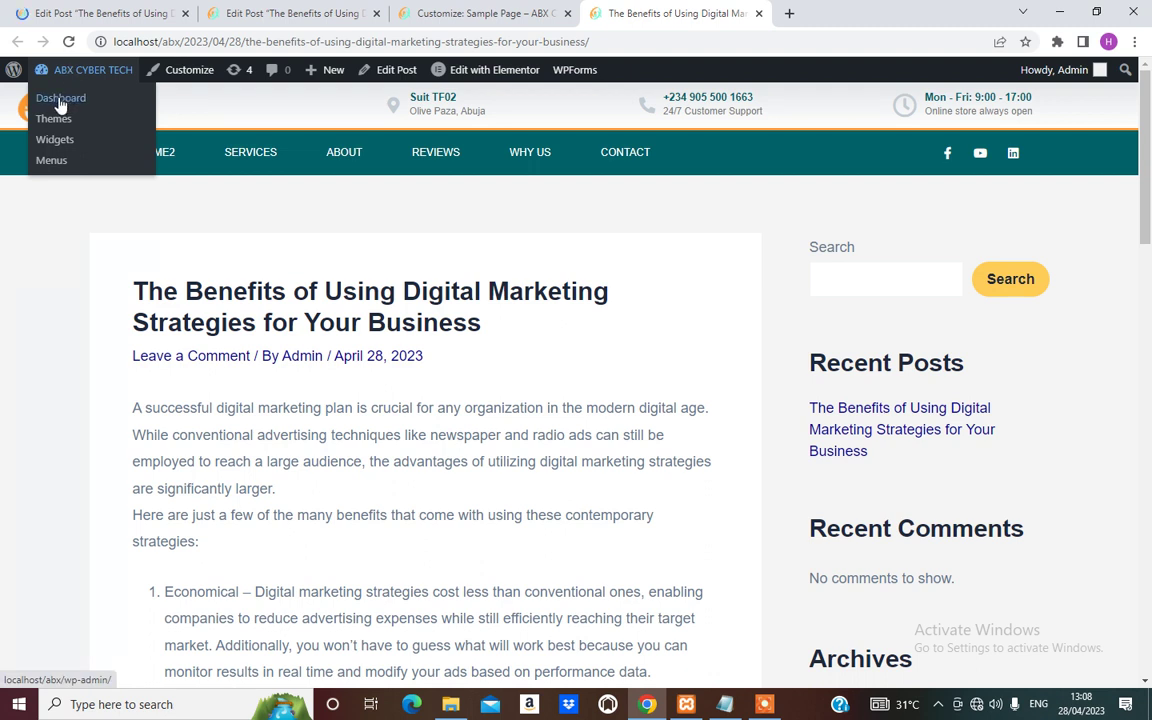
{"action": "left_click", "coordinate": [62, 103]}
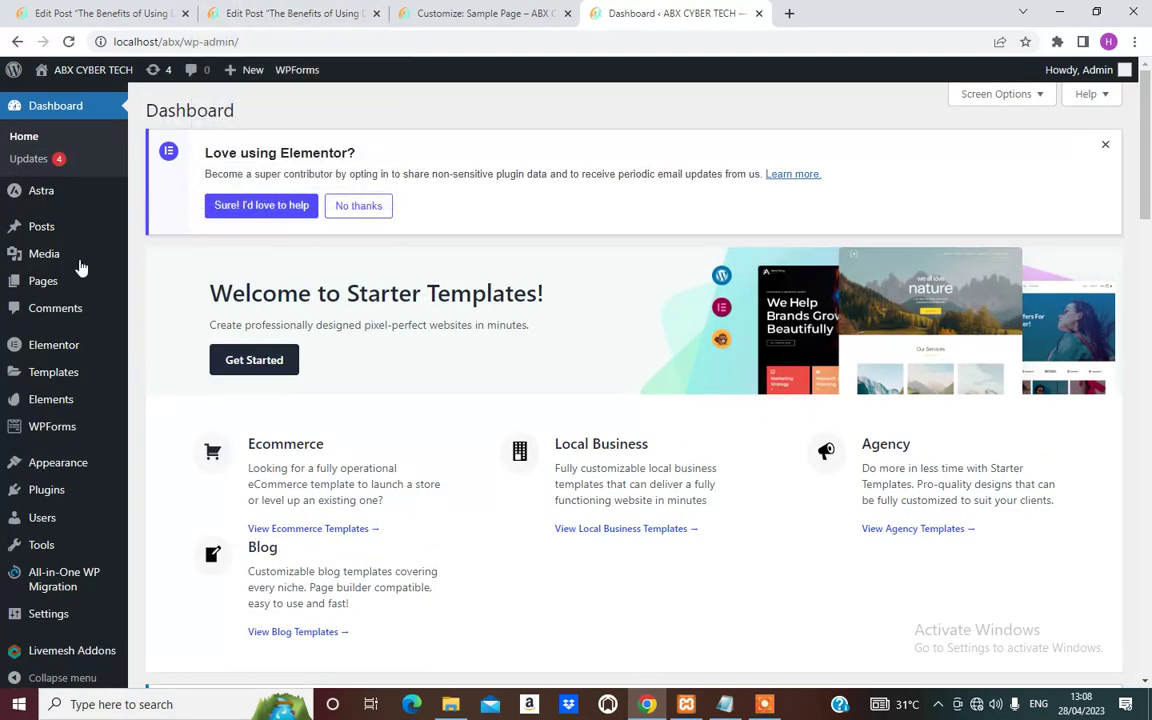
Open the list of all pages and look through the site's existing pages.
{"action": "mouse_move", "coordinate": [118, 285]}
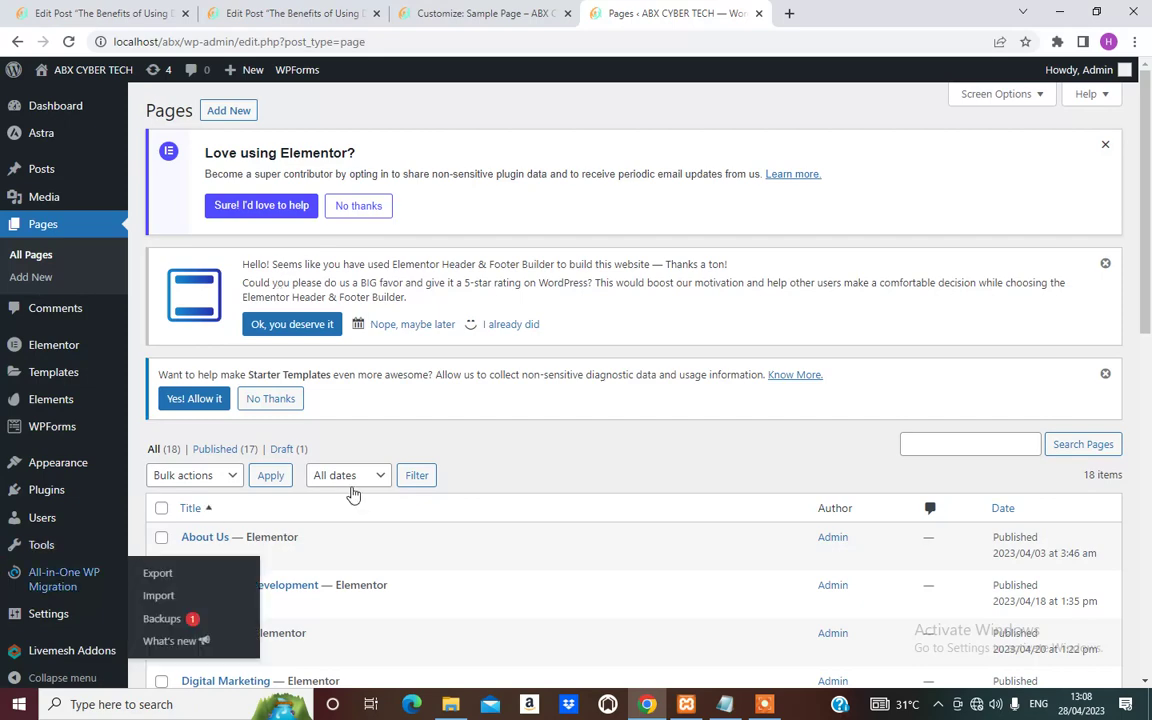
{"action": "scroll", "coordinate": [337, 432], "scroll_direction": "down", "scroll_amount": 6}
{"action": "scroll", "coordinate": [287, 555], "scroll_direction": "down", "scroll_amount": 4}
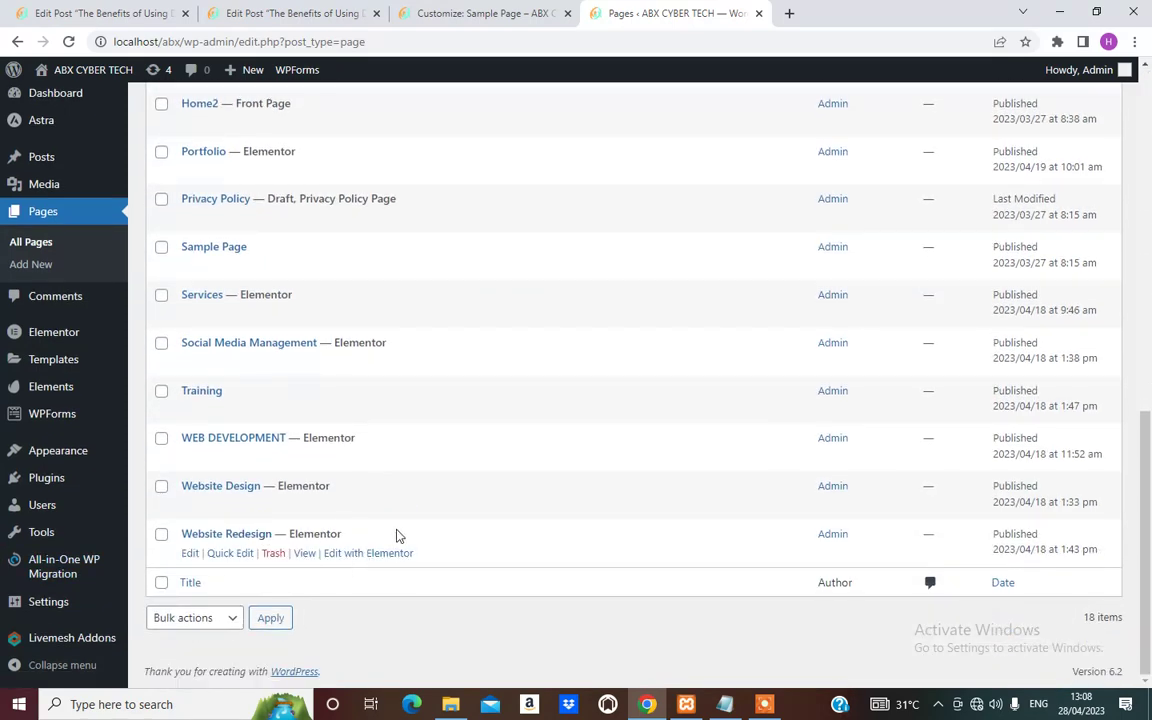
{"action": "scroll", "coordinate": [390, 510], "scroll_direction": "up", "scroll_amount": 3}
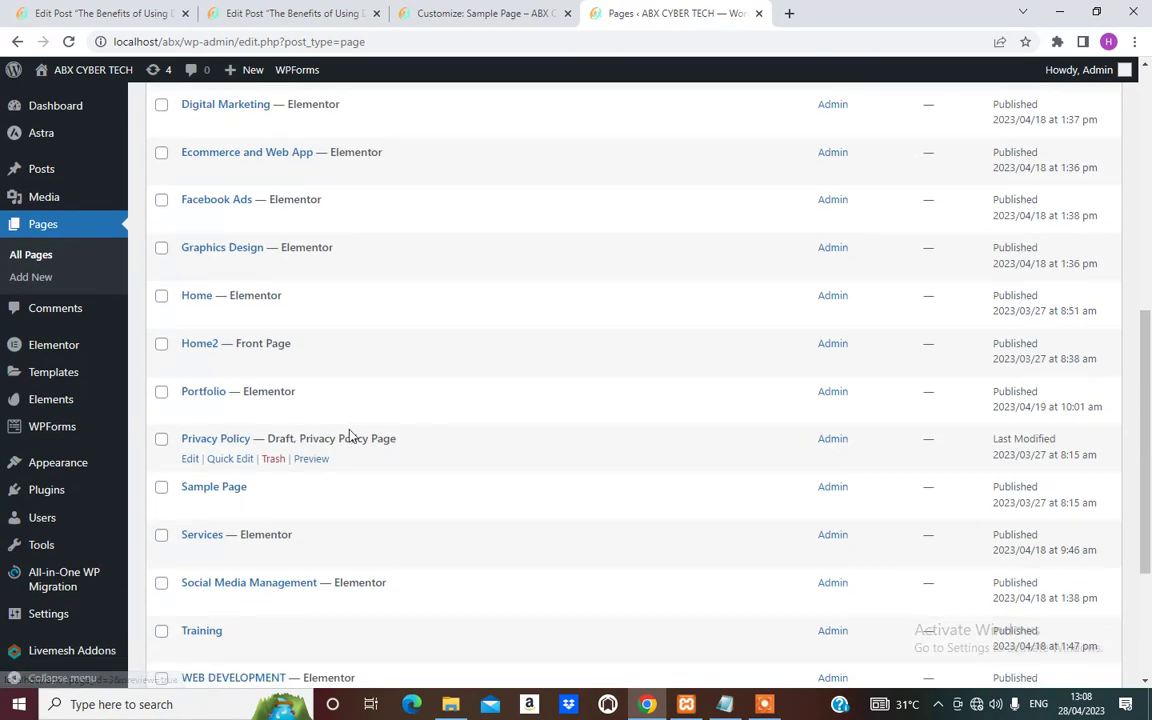
{"action": "scroll", "coordinate": [344, 435], "scroll_direction": "up", "scroll_amount": 5}
{"action": "scroll", "coordinate": [330, 430], "scroll_direction": "down", "scroll_amount": 2}
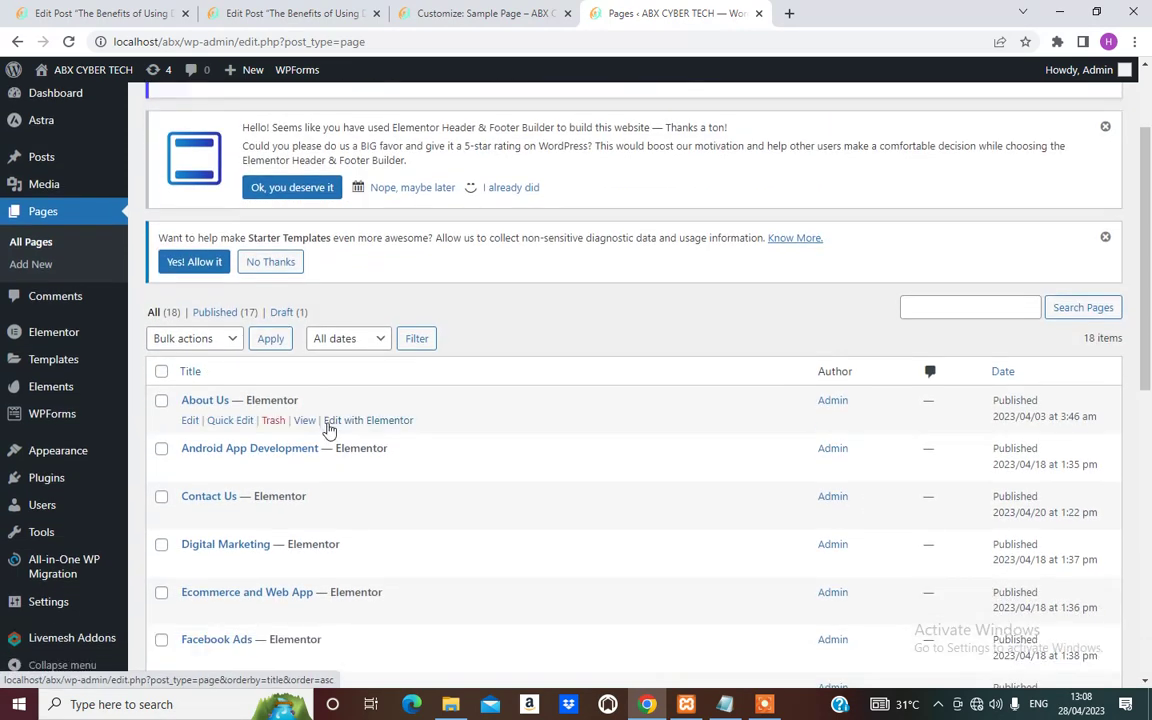
{"action": "scroll", "coordinate": [332, 424], "scroll_direction": "up", "scroll_amount": 3}
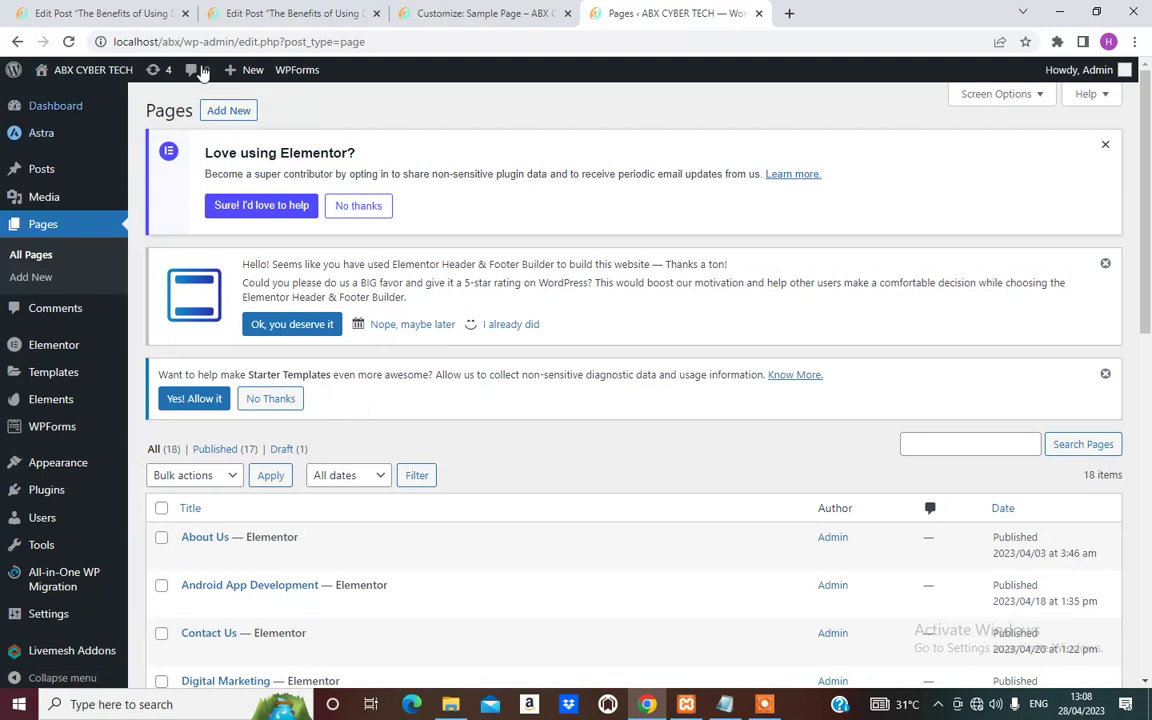
Create a new page titled "Blog", publish it and return to the page list.
{"action": "left_click", "coordinate": [228, 114]}
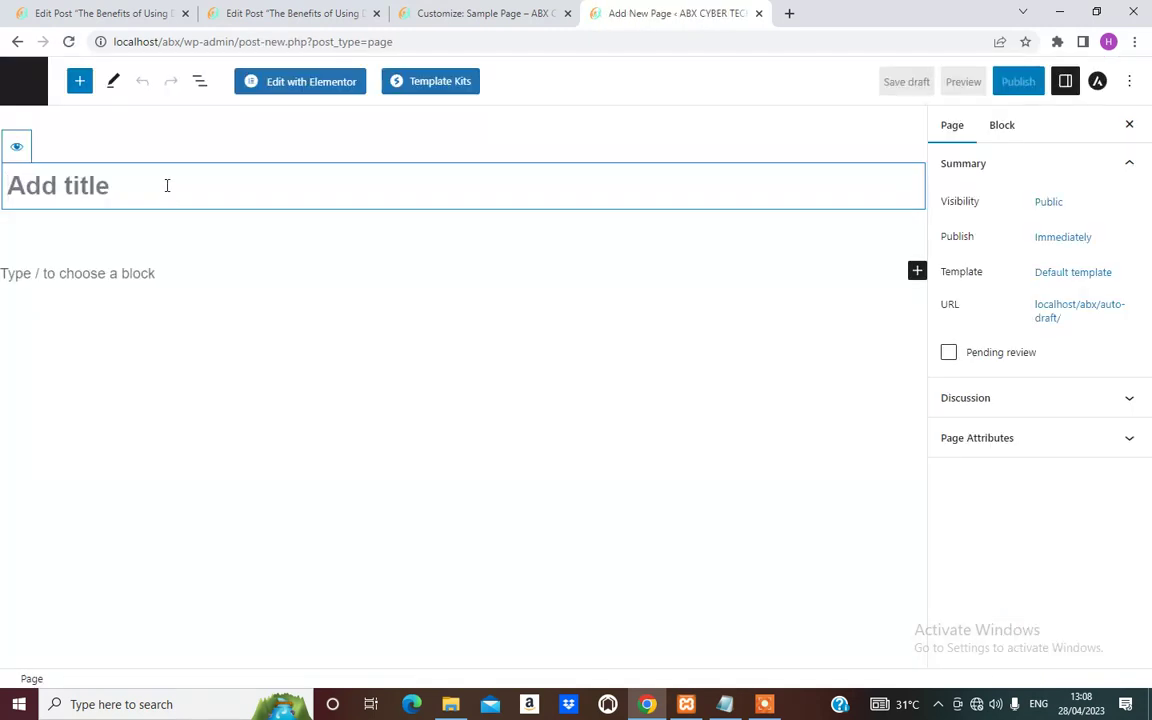
{"action": "type", "text": "Blog"}
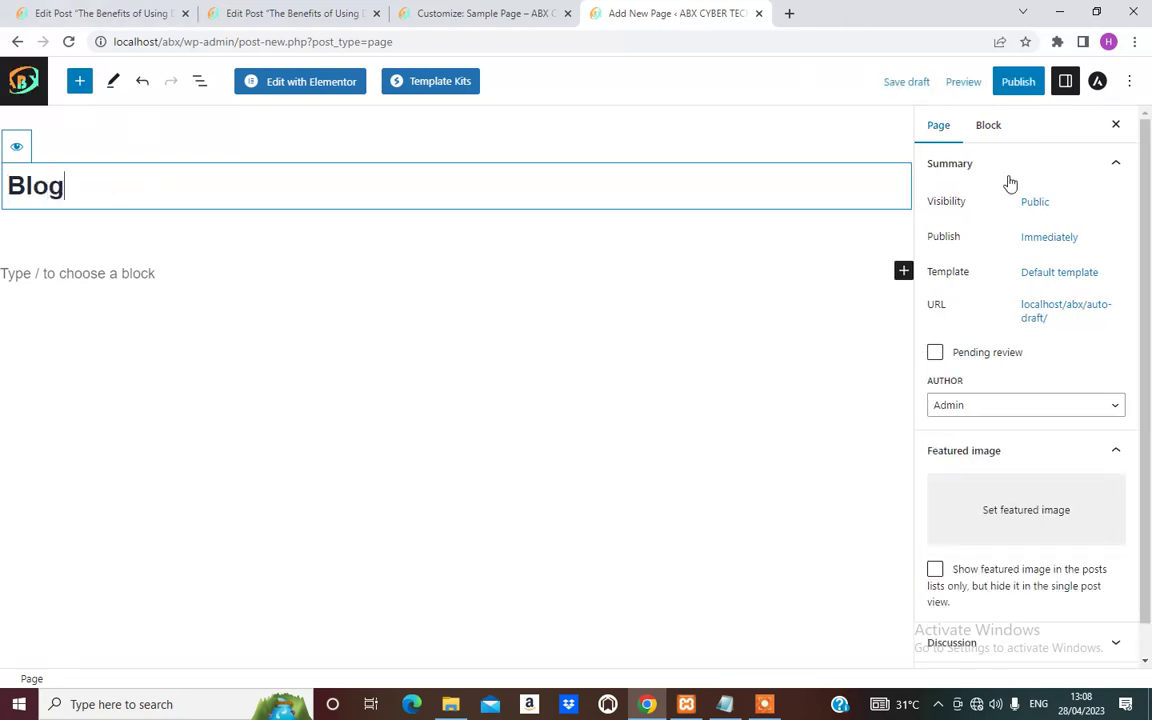
{"action": "left_click", "coordinate": [1016, 82]}
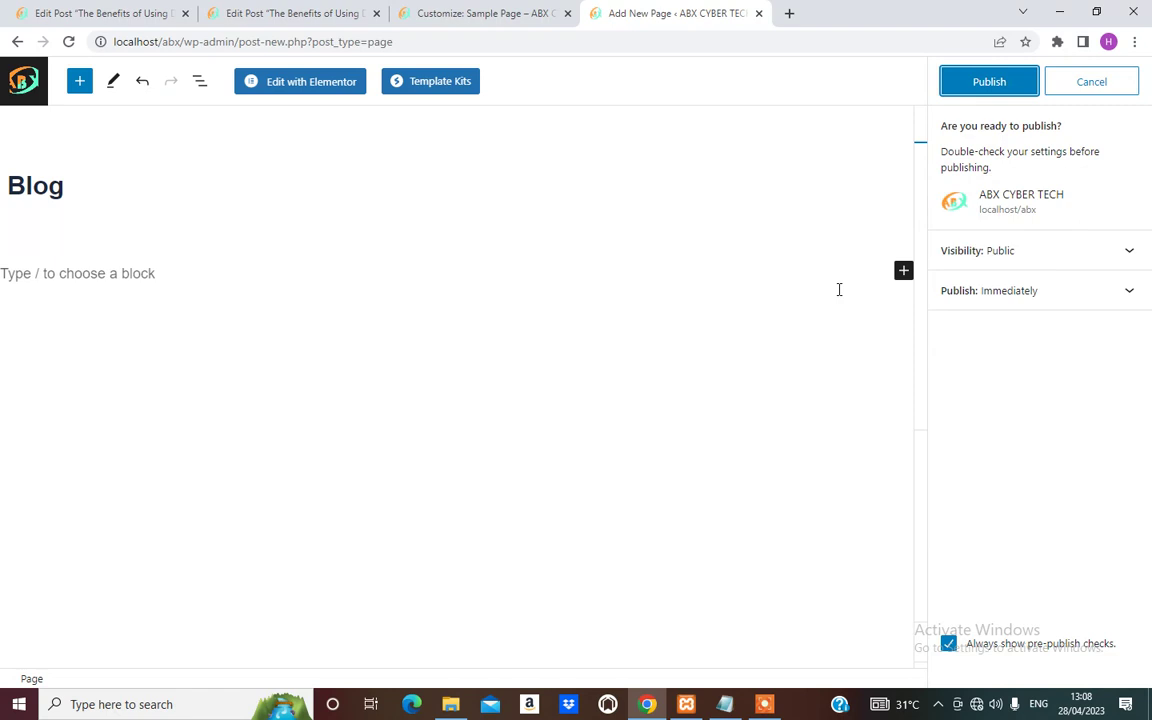
{"action": "left_click", "coordinate": [998, 85]}
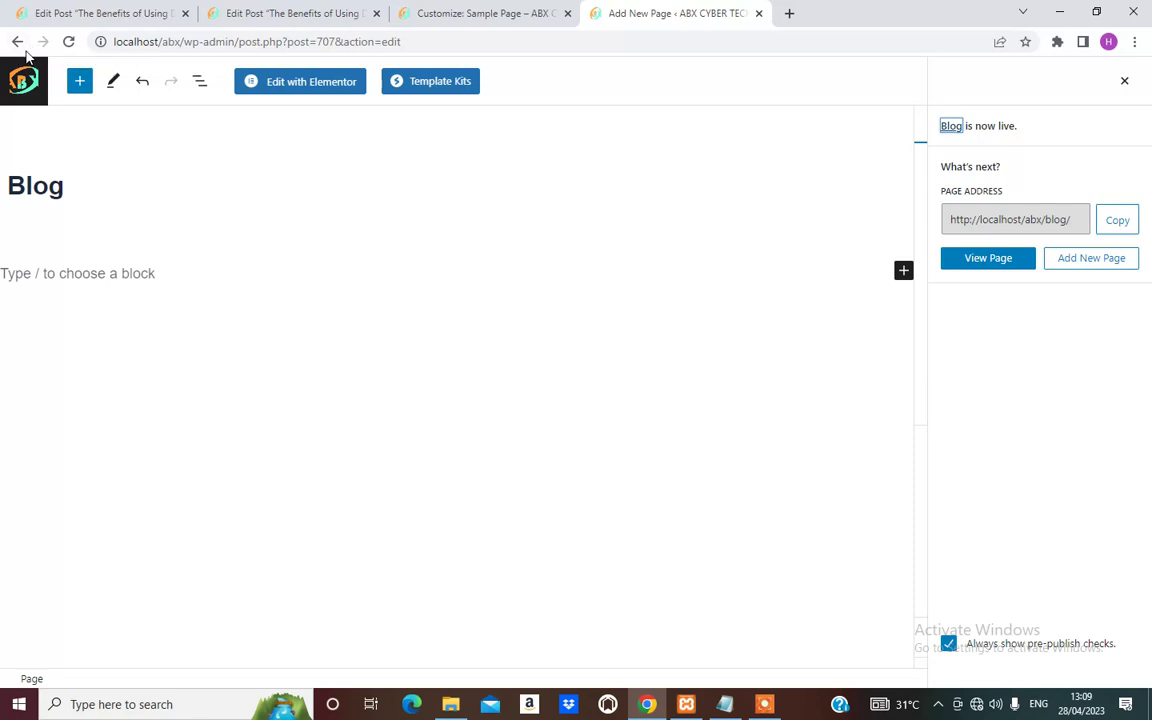
{"action": "left_click", "coordinate": [24, 84]}
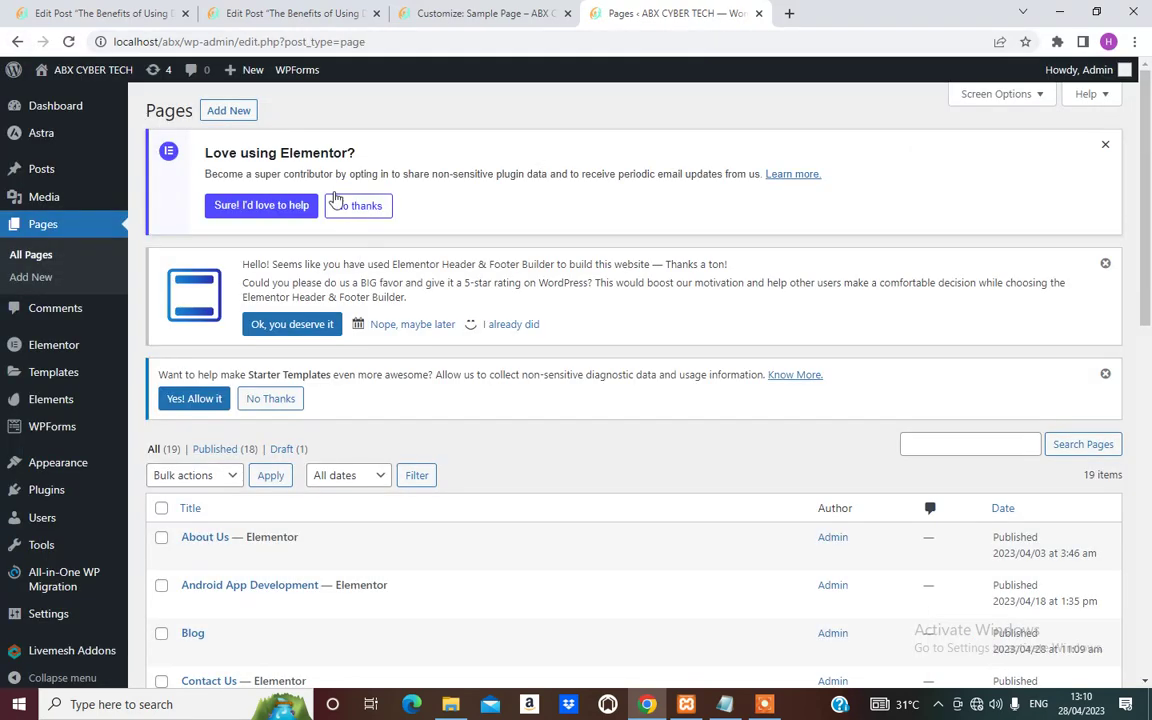
Open the site's Reading settings.
{"action": "mouse_move", "coordinate": [53, 474]}
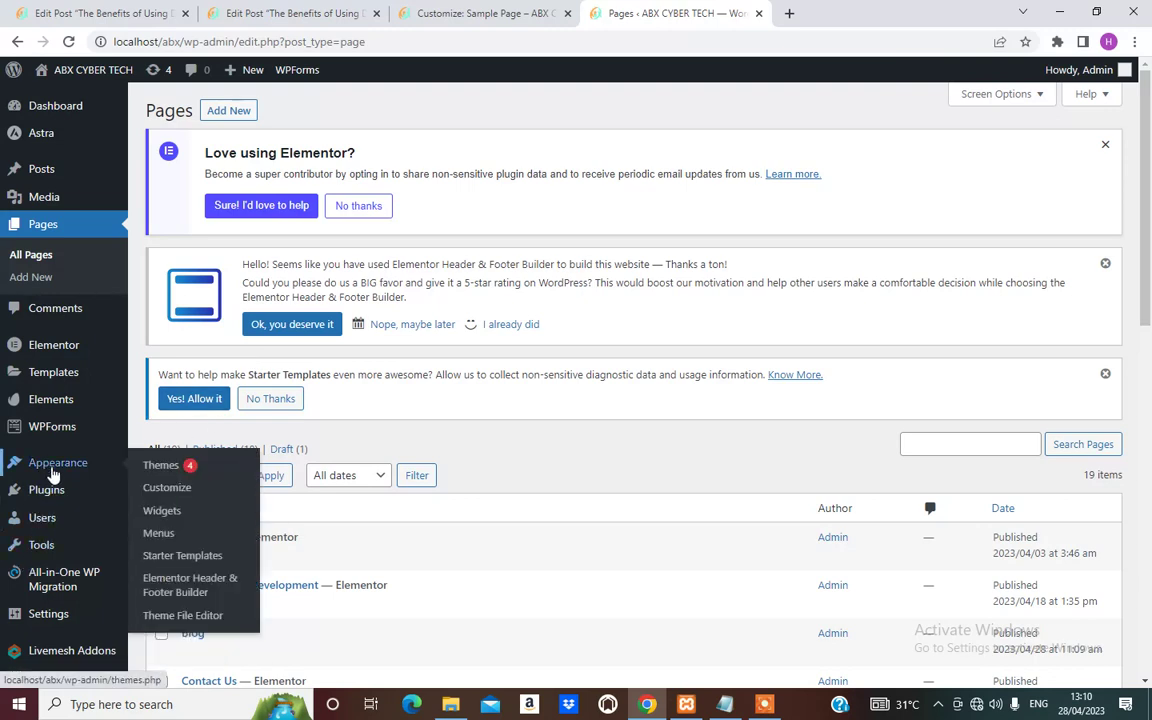
{"action": "scroll", "coordinate": [51, 570], "scroll_direction": "down", "scroll_amount": 1}
{"action": "mouse_move", "coordinate": [50, 603]}
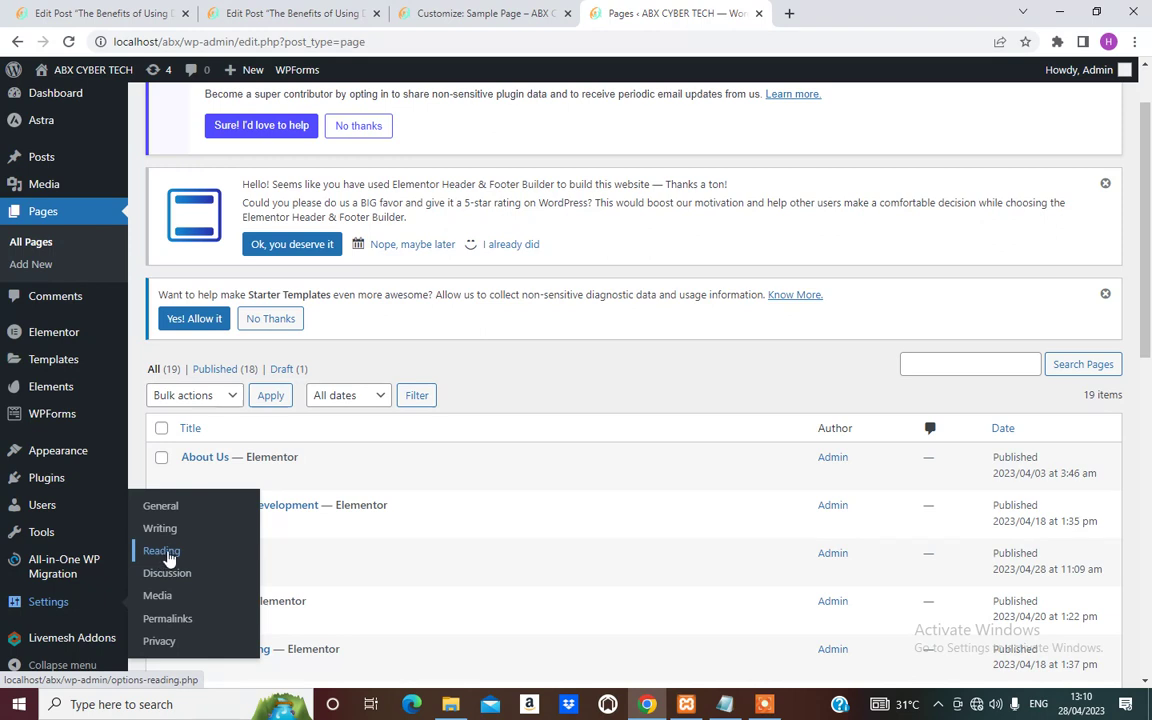
{"action": "left_click", "coordinate": [169, 560]}
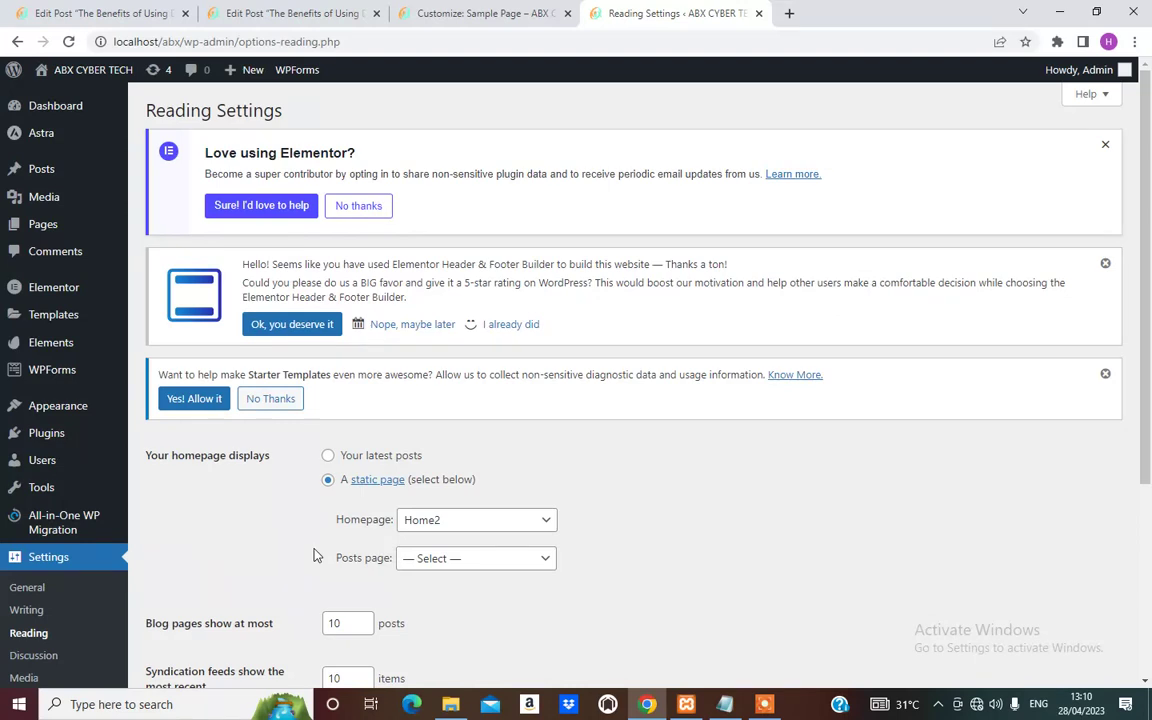
Set the static homepage to Home and the posts page to Blog, and save the reading settings.
{"action": "scroll", "coordinate": [468, 522], "scroll_direction": "down", "scroll_amount": 1}
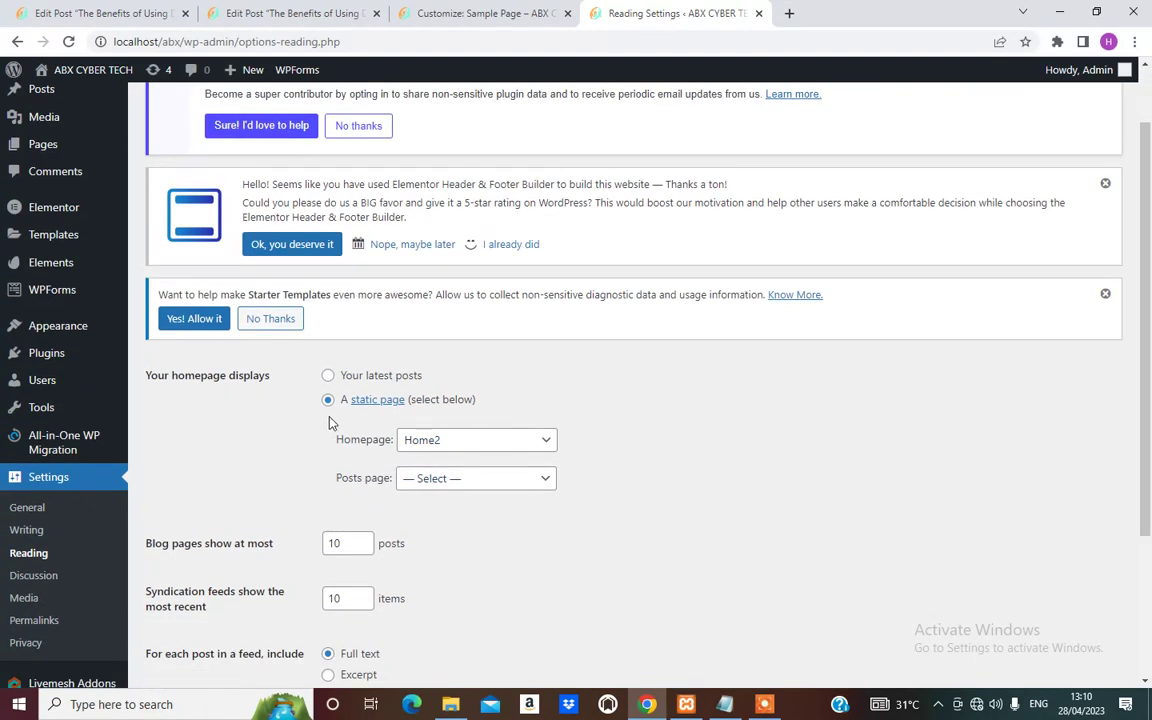
{"action": "scroll", "coordinate": [460, 440], "scroll_direction": "down", "scroll_amount": 1}
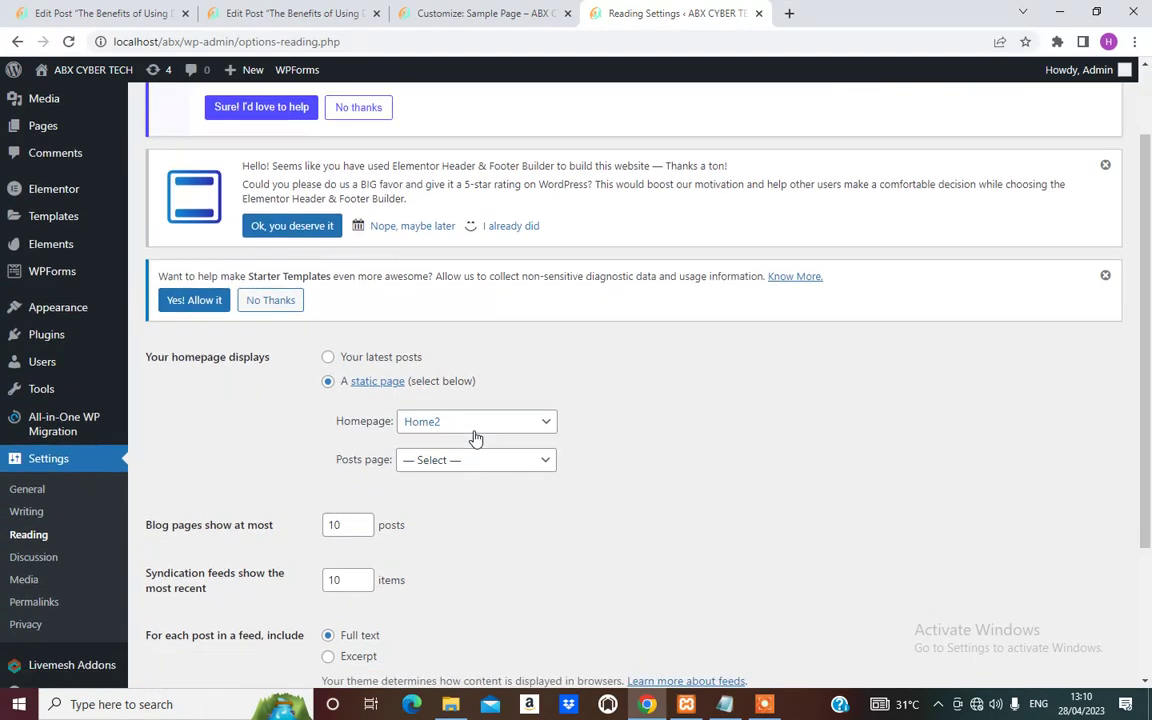
{"action": "left_click", "coordinate": [481, 362]}
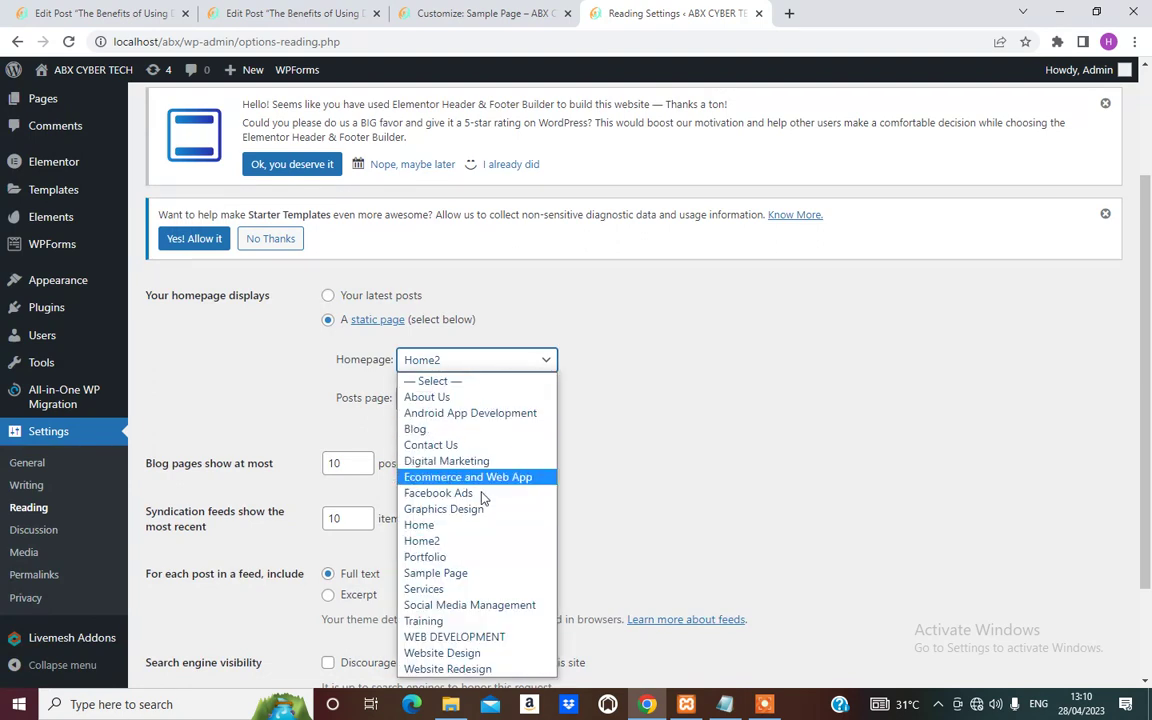
{"action": "left_click", "coordinate": [437, 525]}
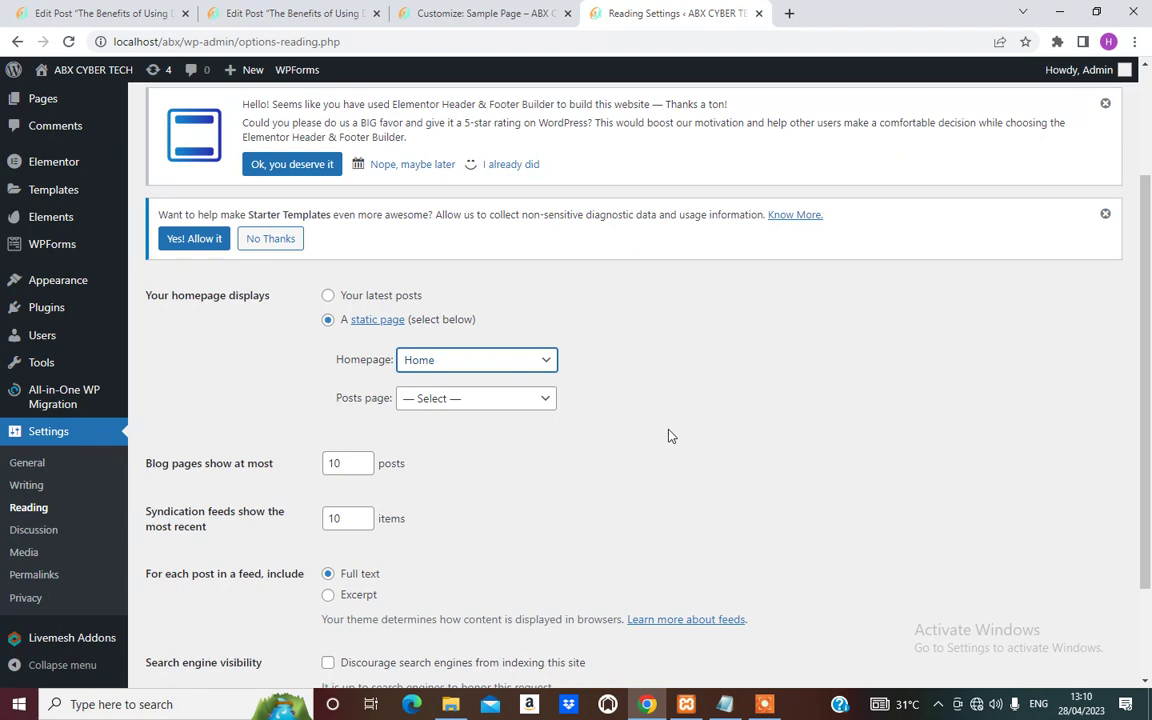
{"action": "left_click", "coordinate": [448, 398]}
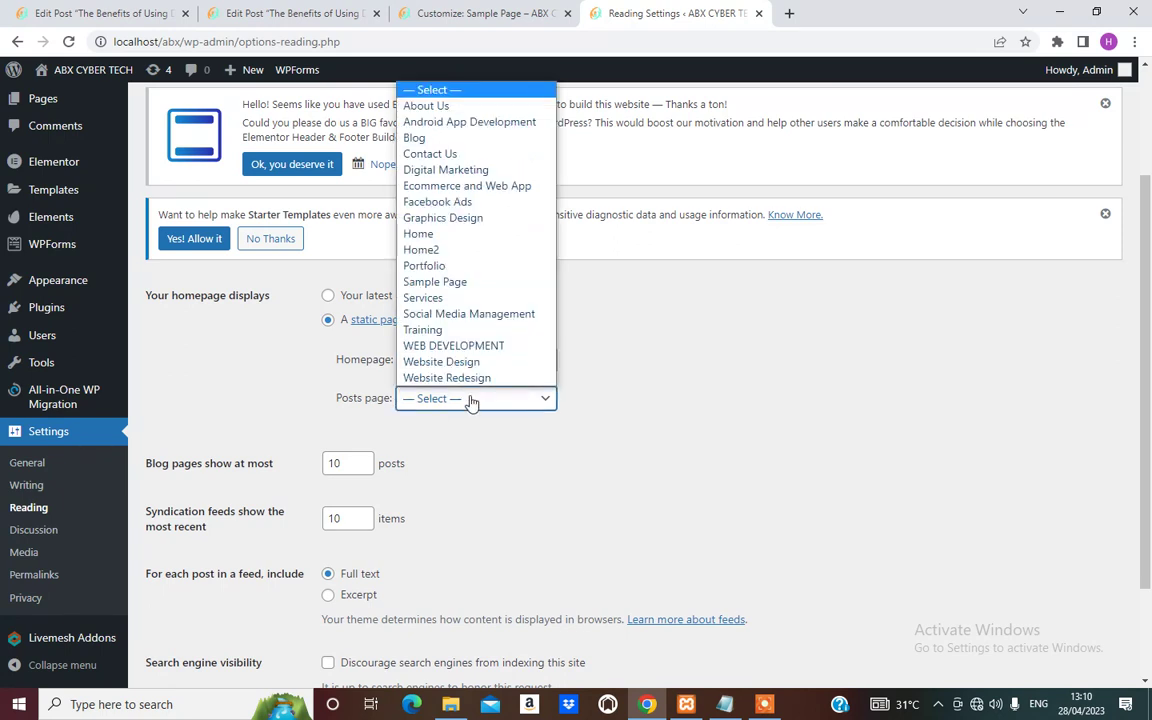
{"action": "left_click", "coordinate": [432, 139]}
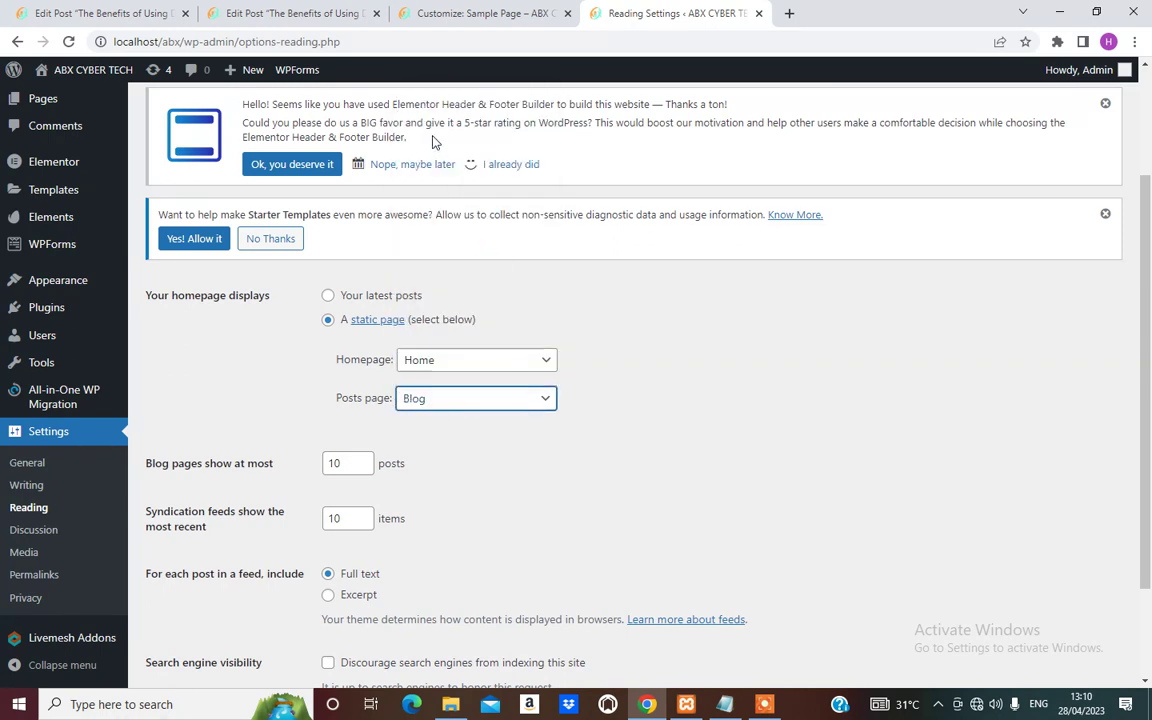
{"action": "scroll", "coordinate": [437, 553], "scroll_direction": "down", "scroll_amount": 2}
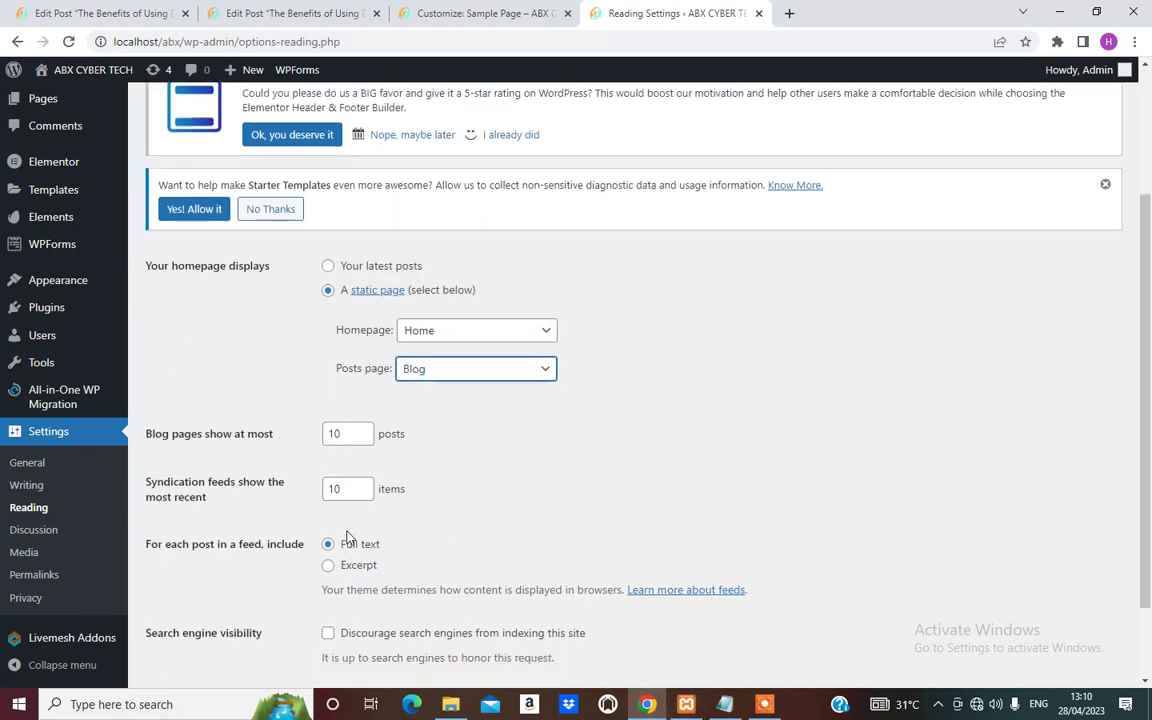
{"action": "left_click", "coordinate": [186, 606]}
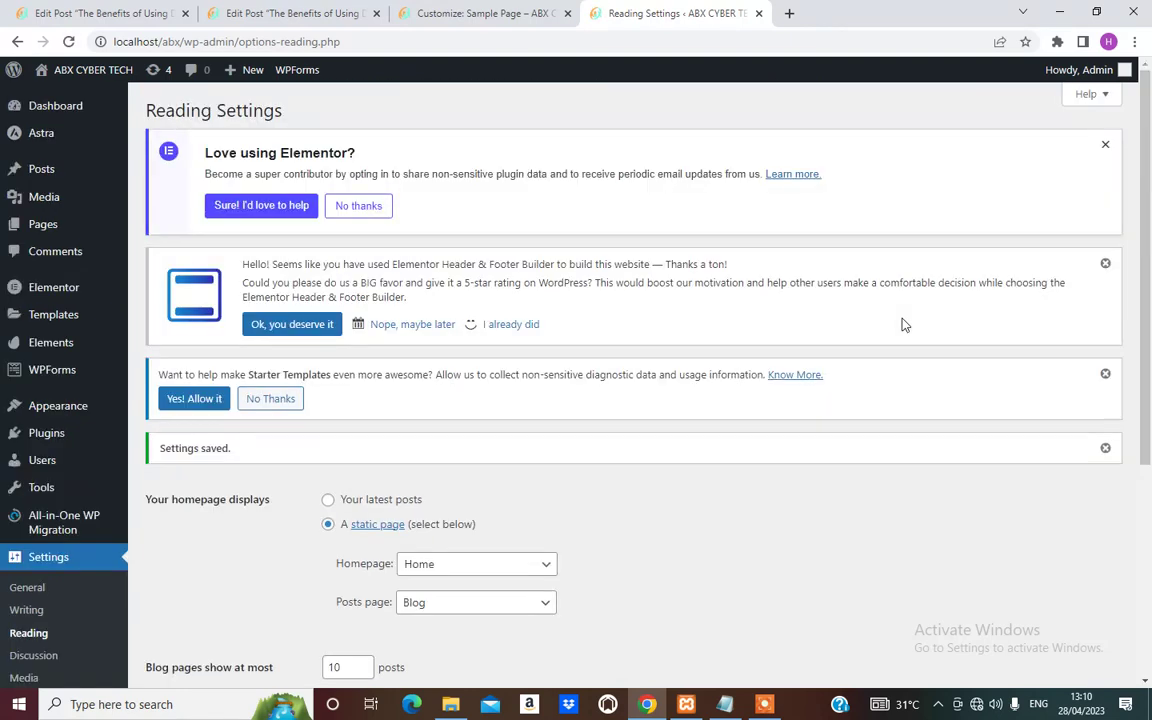
Return to the list of all pages and open the Blog page's live view in a new browser tab.
{"action": "mouse_move", "coordinate": [40, 222]}
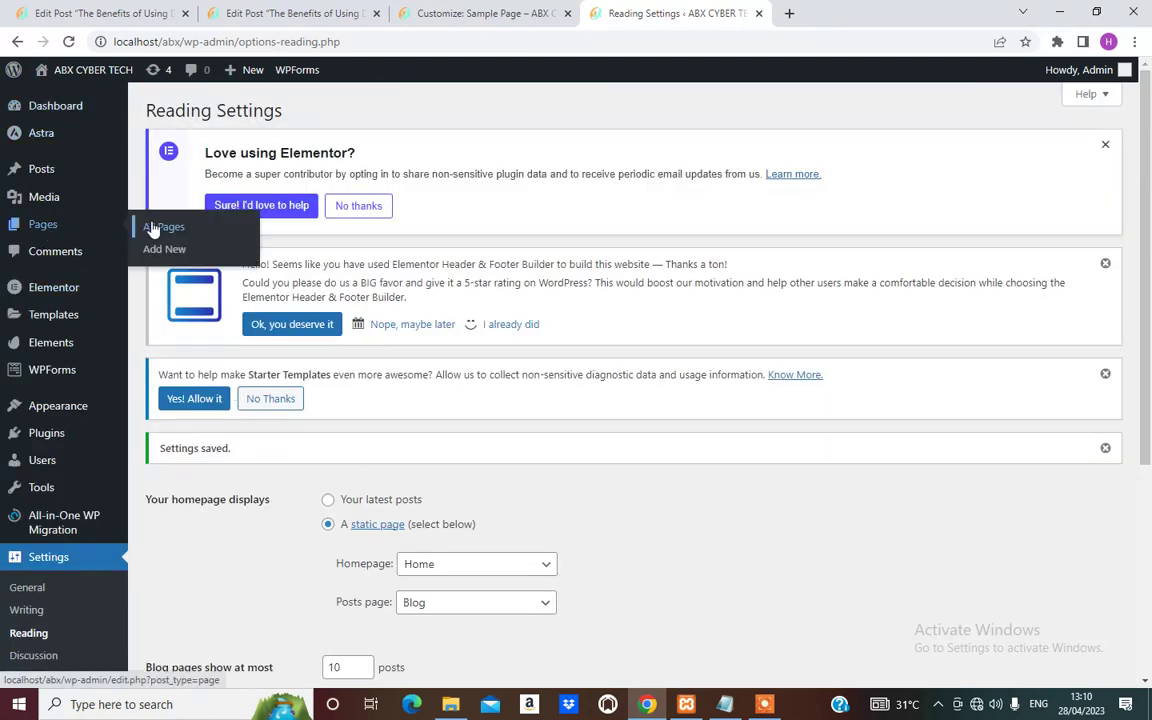
{"action": "left_click", "coordinate": [205, 233]}
{"action": "scroll", "coordinate": [329, 571], "scroll_direction": "down", "scroll_amount": 3}
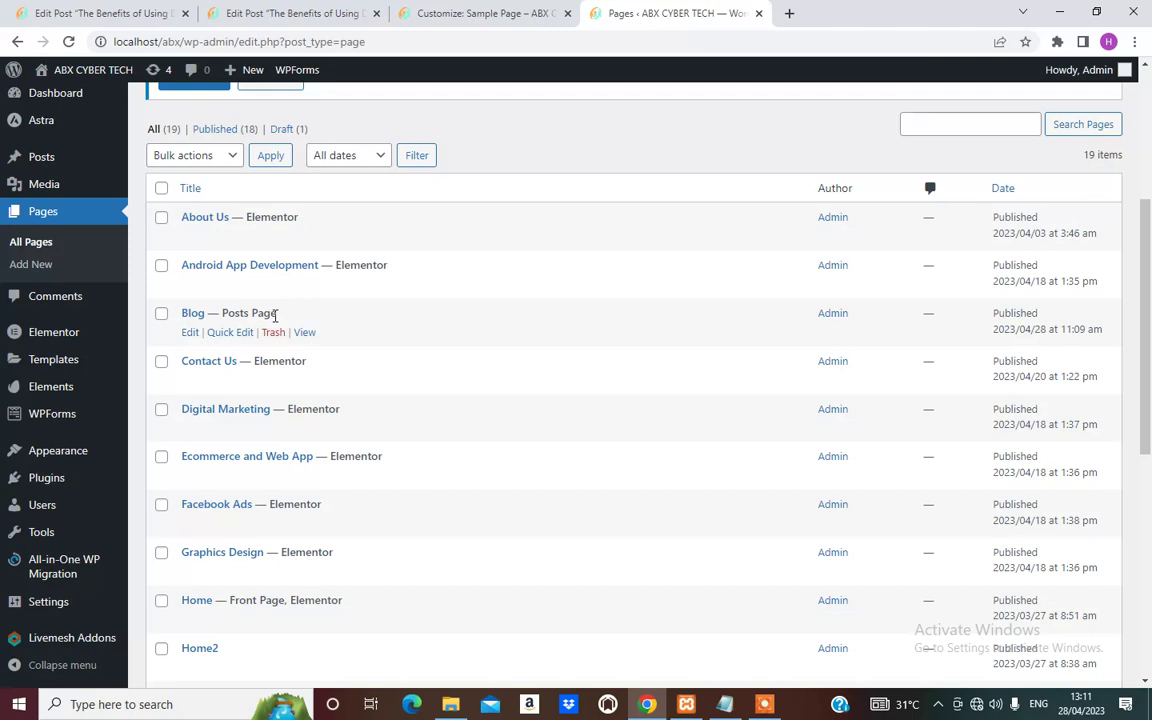
{"action": "right_click", "coordinate": [304, 333]}
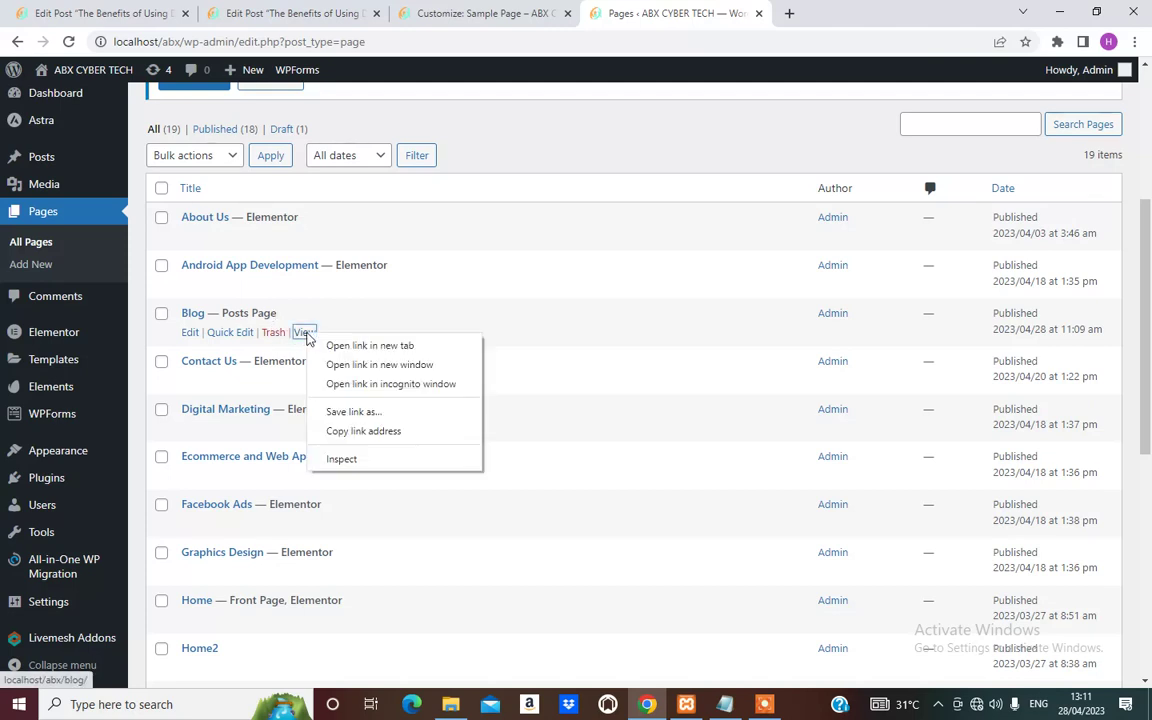
{"action": "left_click", "coordinate": [361, 346]}
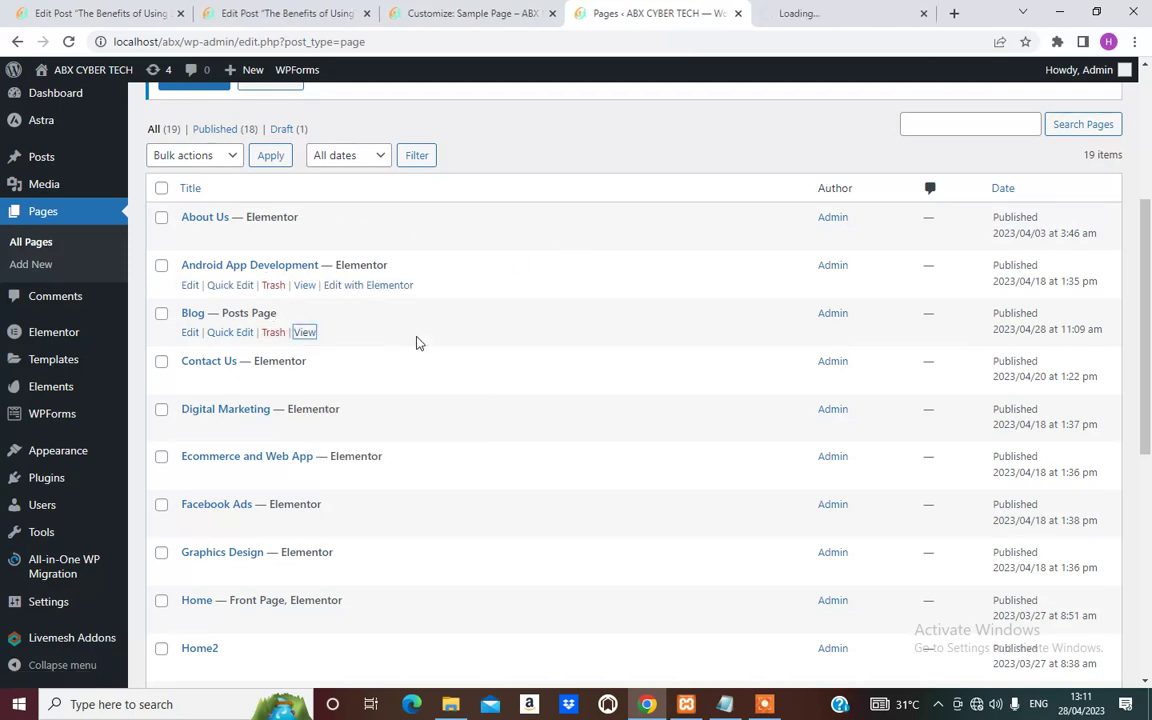
{"action": "right_click", "coordinate": [304, 334]}
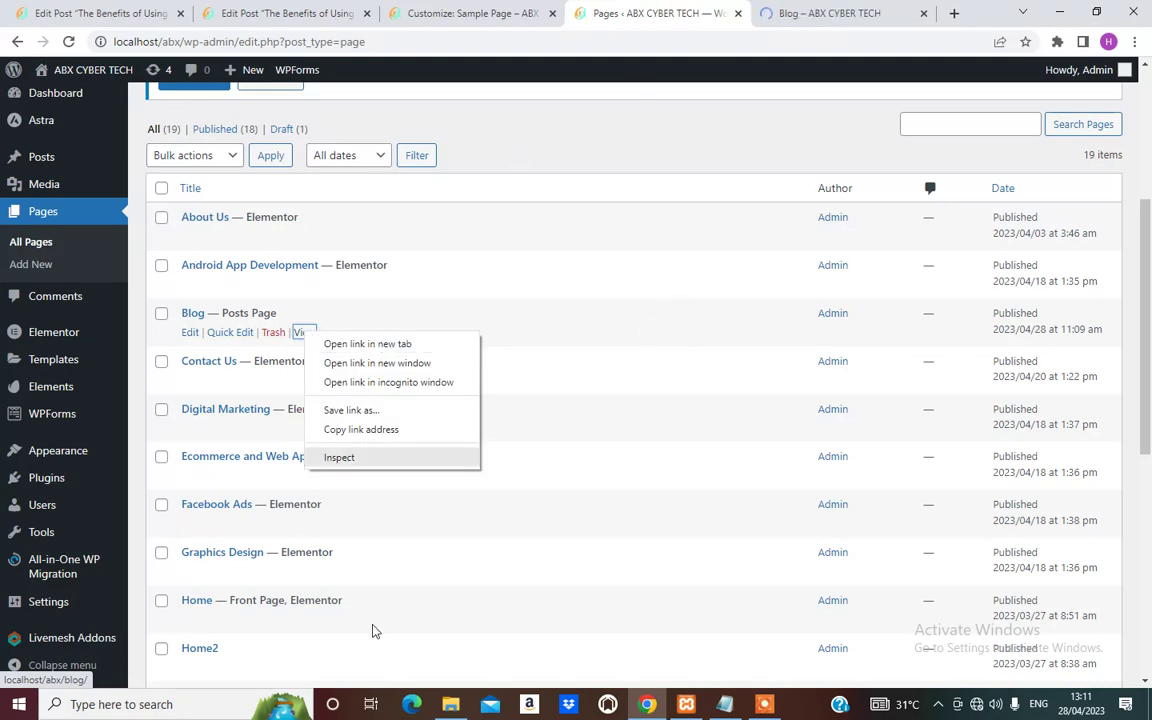
{"action": "left_click", "coordinate": [422, 563]}
{"action": "scroll", "coordinate": [427, 416], "scroll_direction": "down", "scroll_amount": 4}
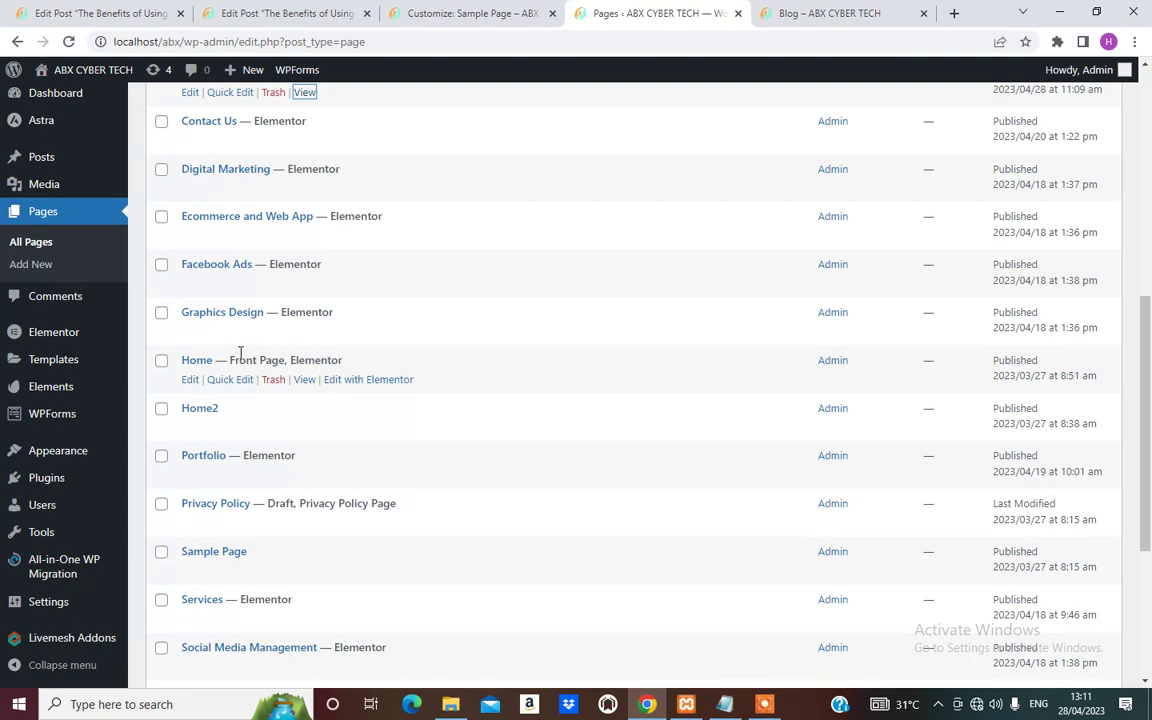
Switch to the live Blog page and examine its post listing, excerpt and sidebar.
{"action": "left_click", "coordinate": [826, 13]}
{"action": "scroll", "coordinate": [570, 589], "scroll_direction": "down", "scroll_amount": 5}
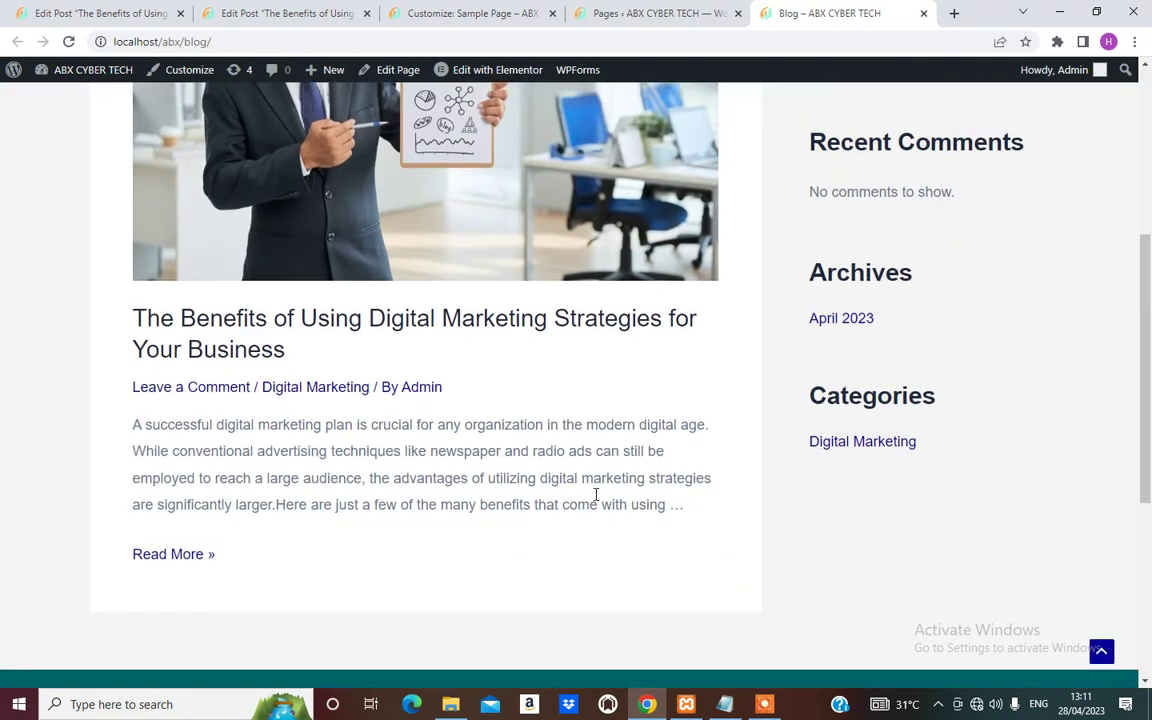
{"action": "scroll", "coordinate": [420, 470], "scroll_direction": "up", "scroll_amount": 3}
{"action": "scroll", "coordinate": [358, 438], "scroll_direction": "up", "scroll_amount": 2}
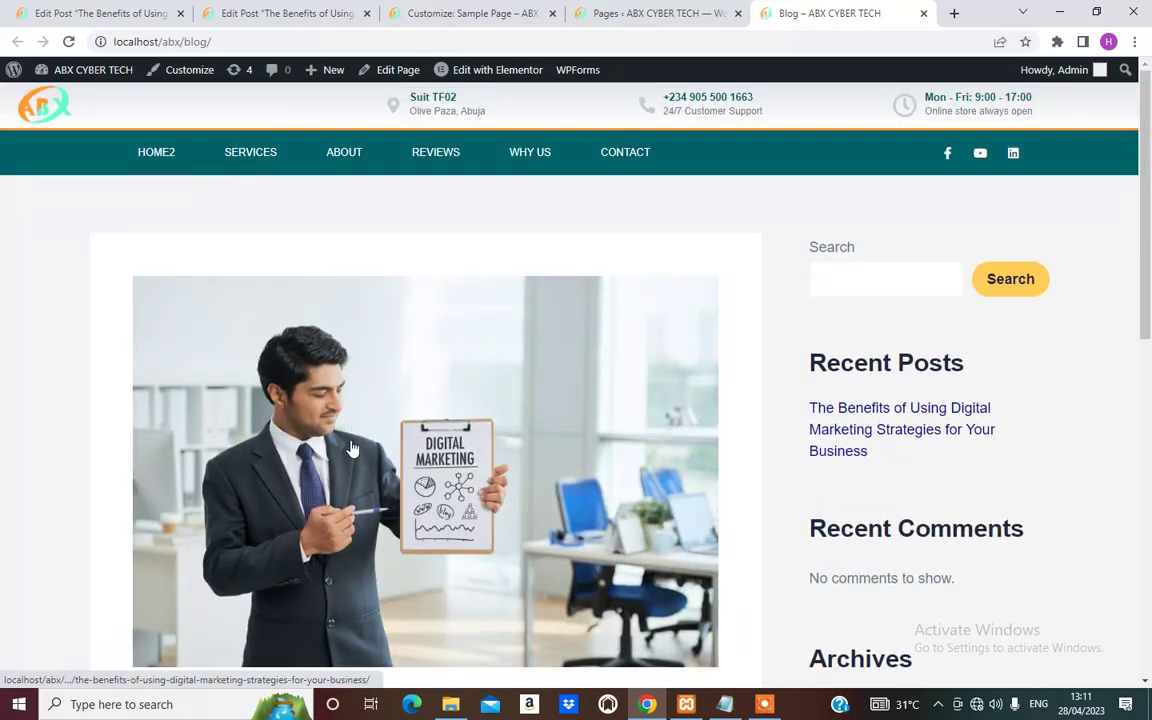
{"action": "scroll", "coordinate": [380, 401], "scroll_direction": "down", "scroll_amount": 5}
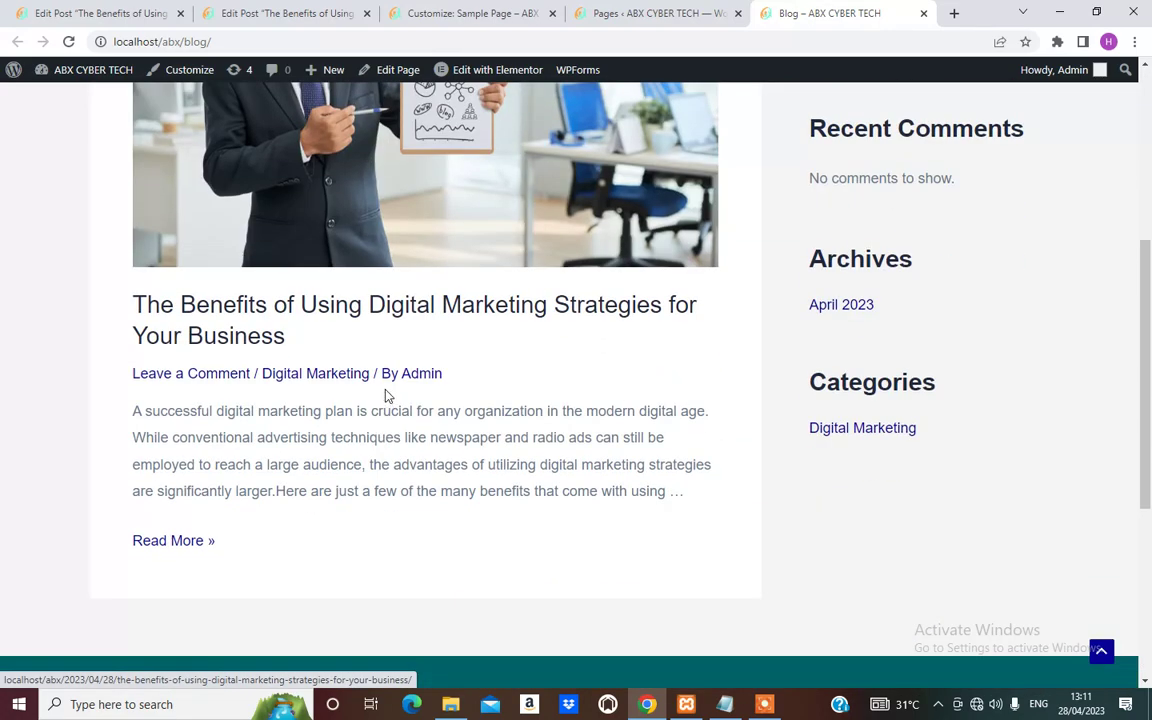
{"action": "scroll", "coordinate": [420, 316], "scroll_direction": "up", "scroll_amount": 5}
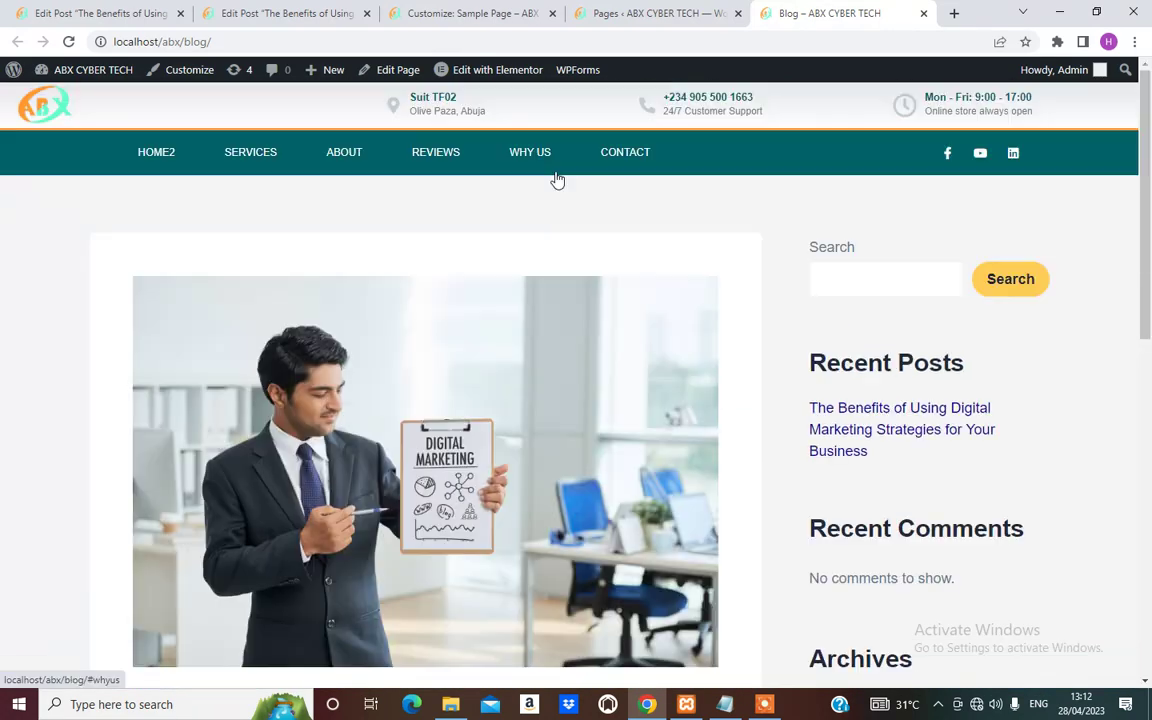
Open the full digital marketing post from its Blog page excerpt and read through its content.
{"action": "scroll", "coordinate": [440, 300], "scroll_direction": "down", "scroll_amount": 4}
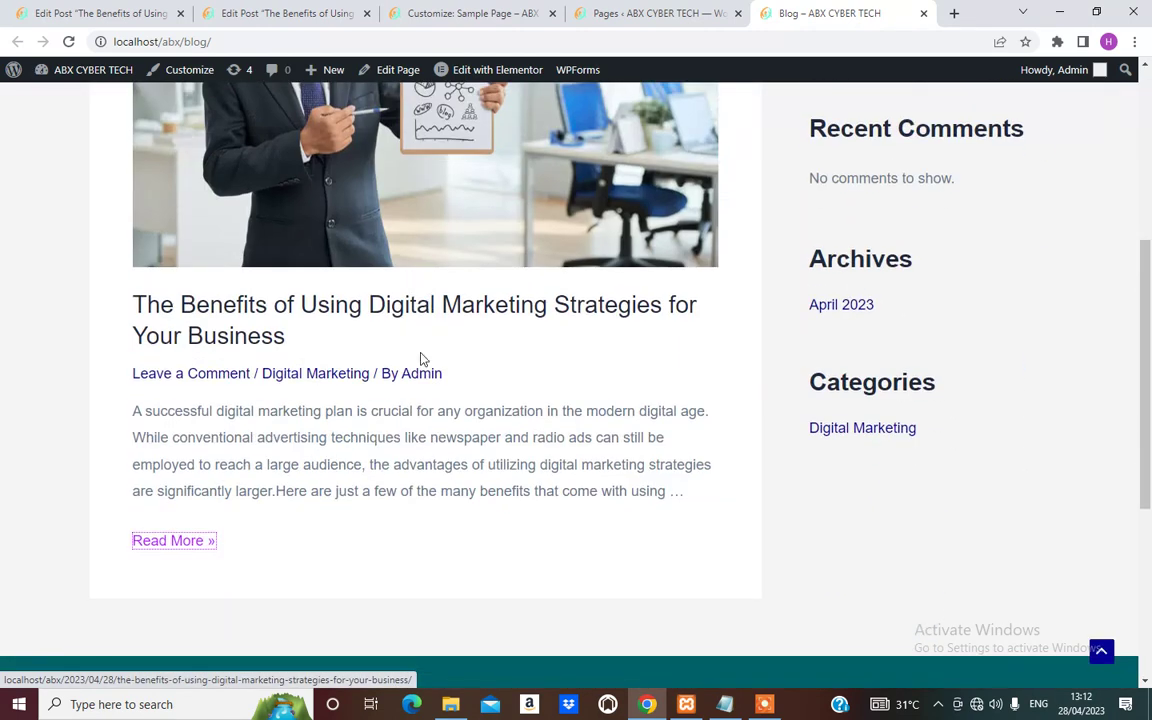
{"action": "left_click", "coordinate": [190, 543]}
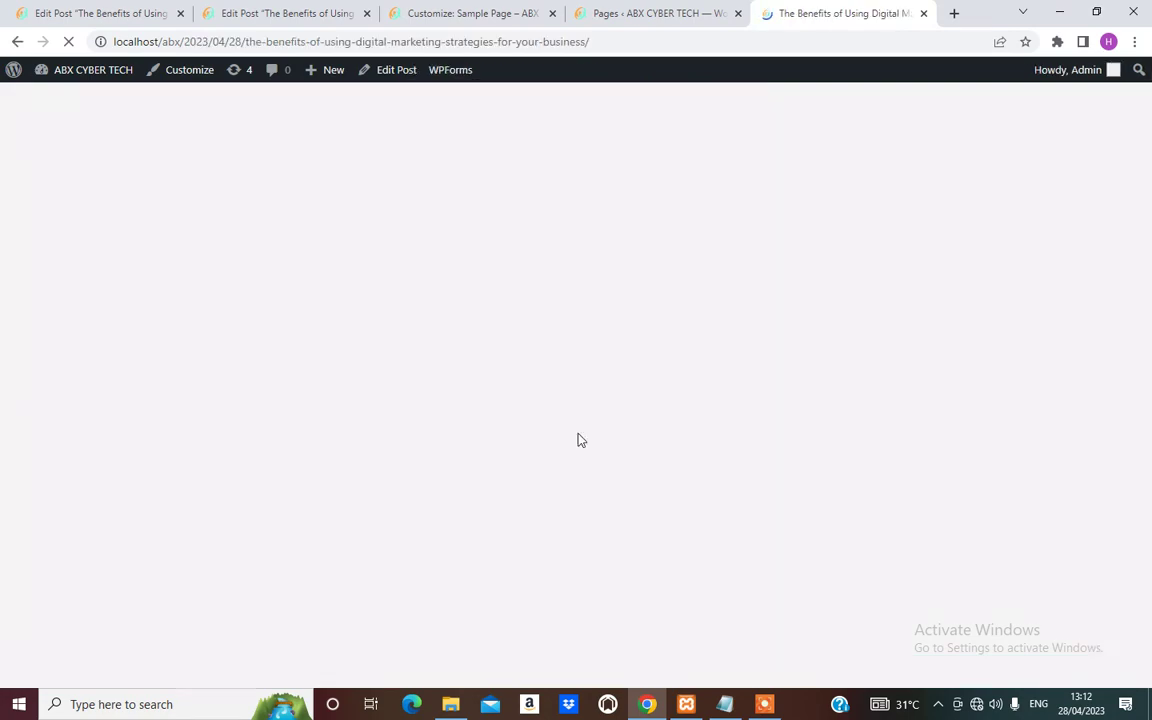
{"action": "scroll", "coordinate": [509, 410], "scroll_direction": "down", "scroll_amount": 10}
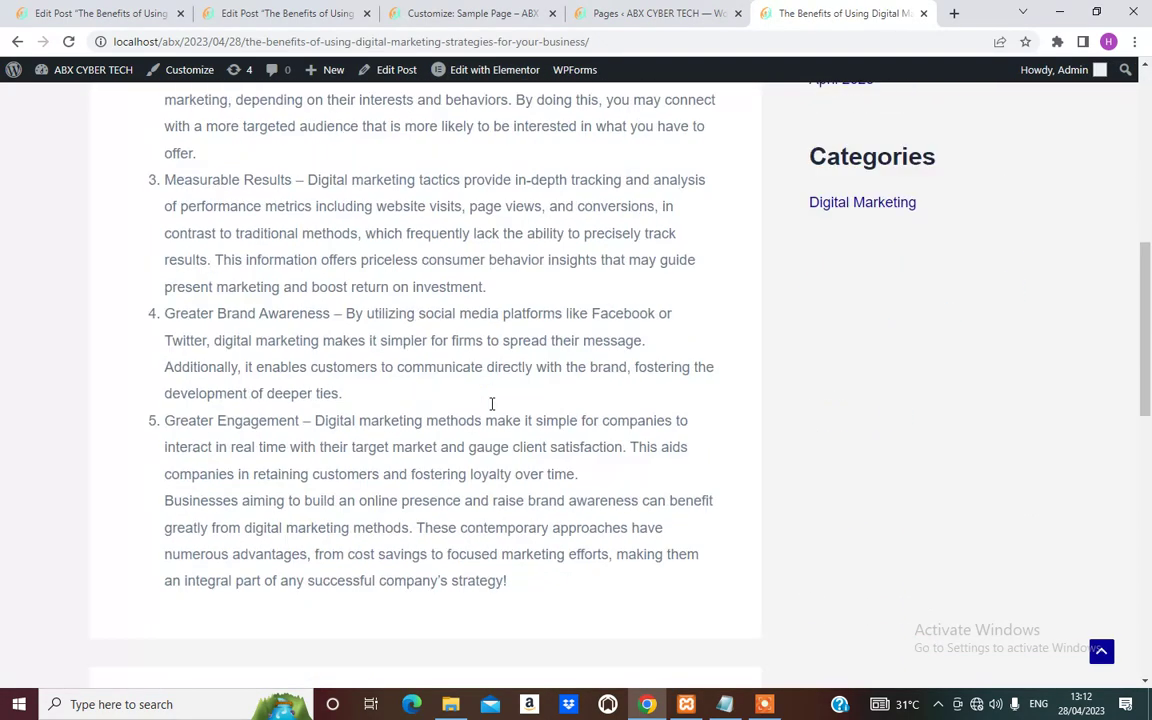
{"action": "scroll", "coordinate": [424, 458], "scroll_direction": "up", "scroll_amount": 10}
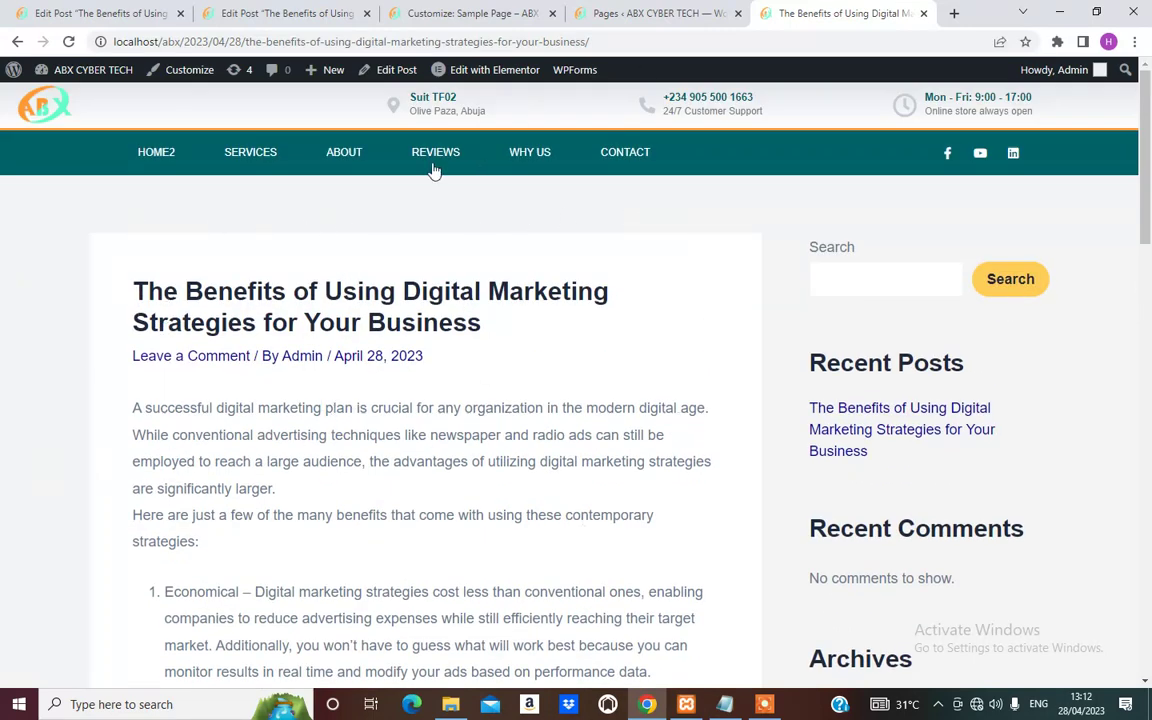
Return to the Blog page and review the post's featured image, title, excerpt and the sidebar.
{"action": "left_click", "coordinate": [16, 45]}
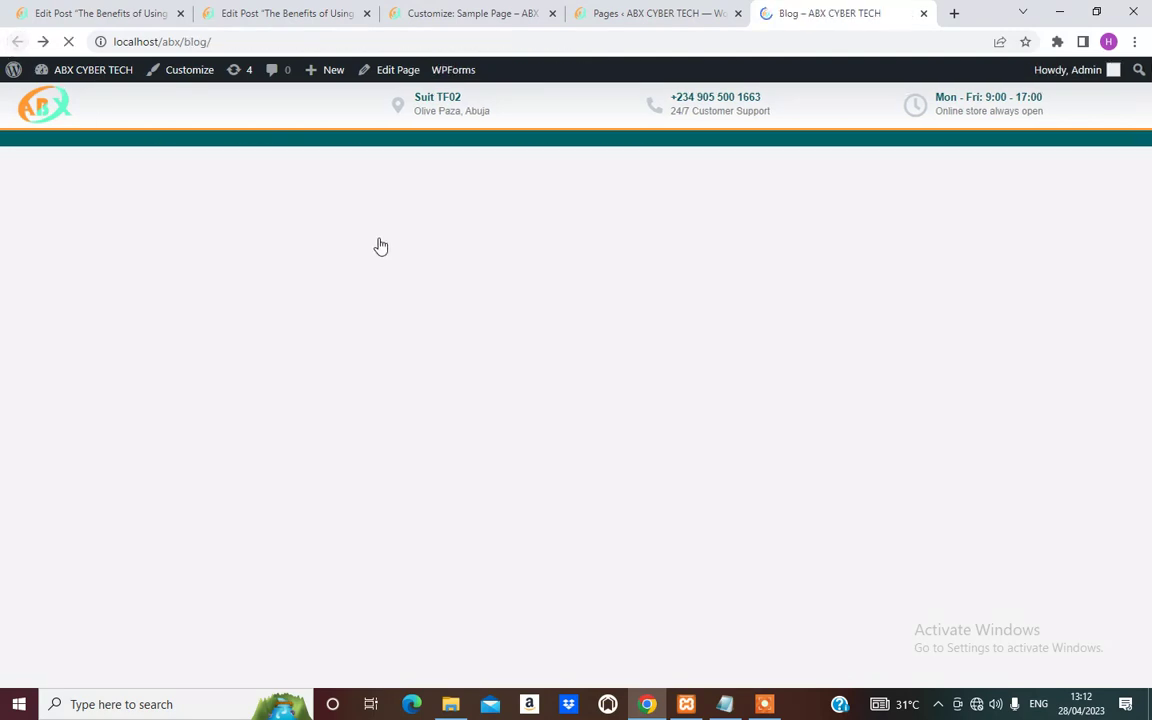
{"action": "scroll", "coordinate": [450, 260], "scroll_direction": "up", "scroll_amount": 2}
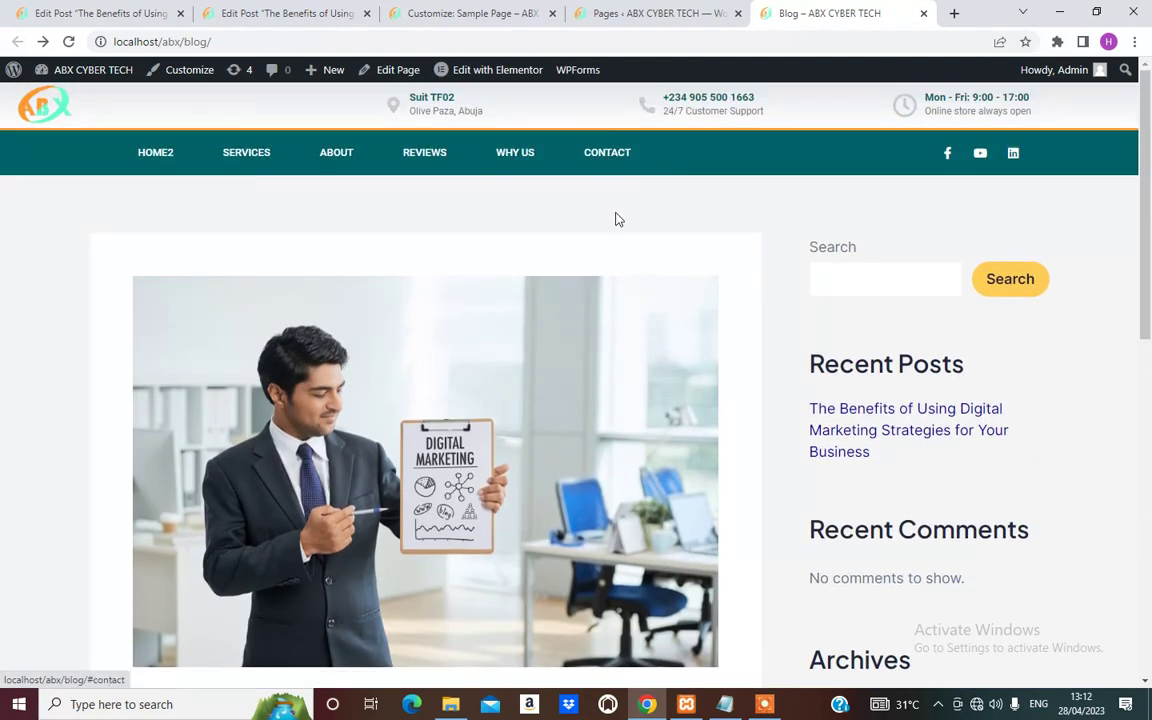
{"action": "scroll", "coordinate": [600, 230], "scroll_direction": "down", "scroll_amount": 3}
{"action": "scroll", "coordinate": [424, 391], "scroll_direction": "up", "scroll_amount": 2}
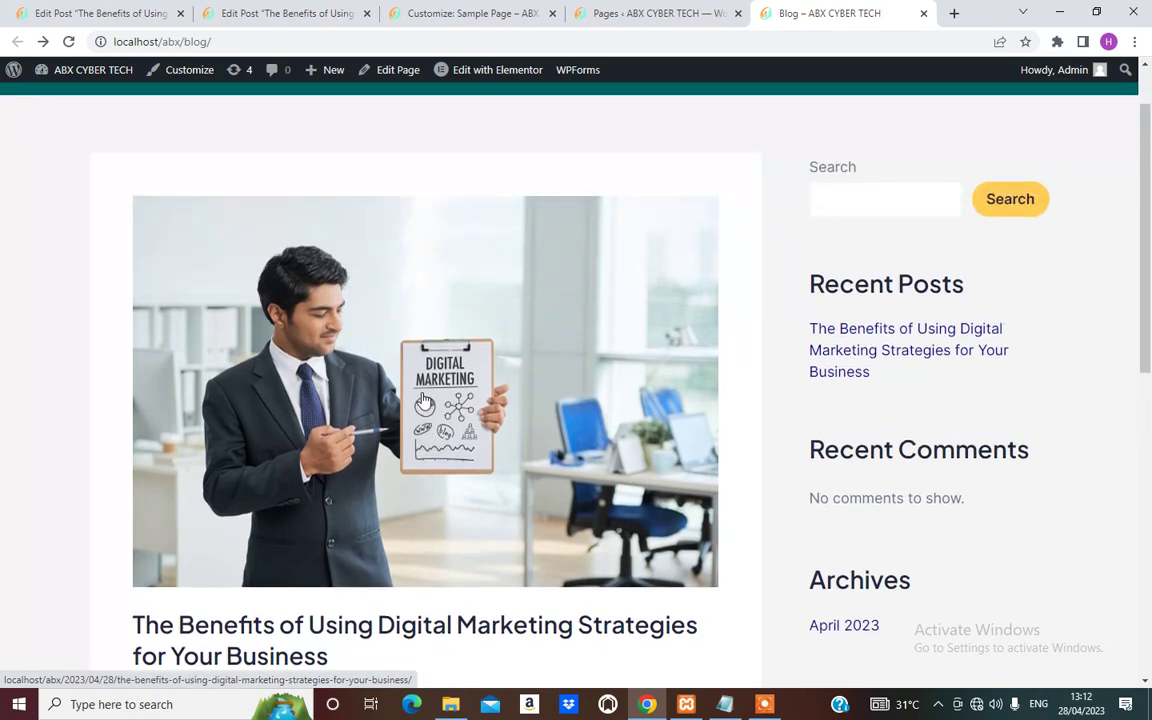
{"action": "scroll", "coordinate": [409, 411], "scroll_direction": "down", "scroll_amount": 3}
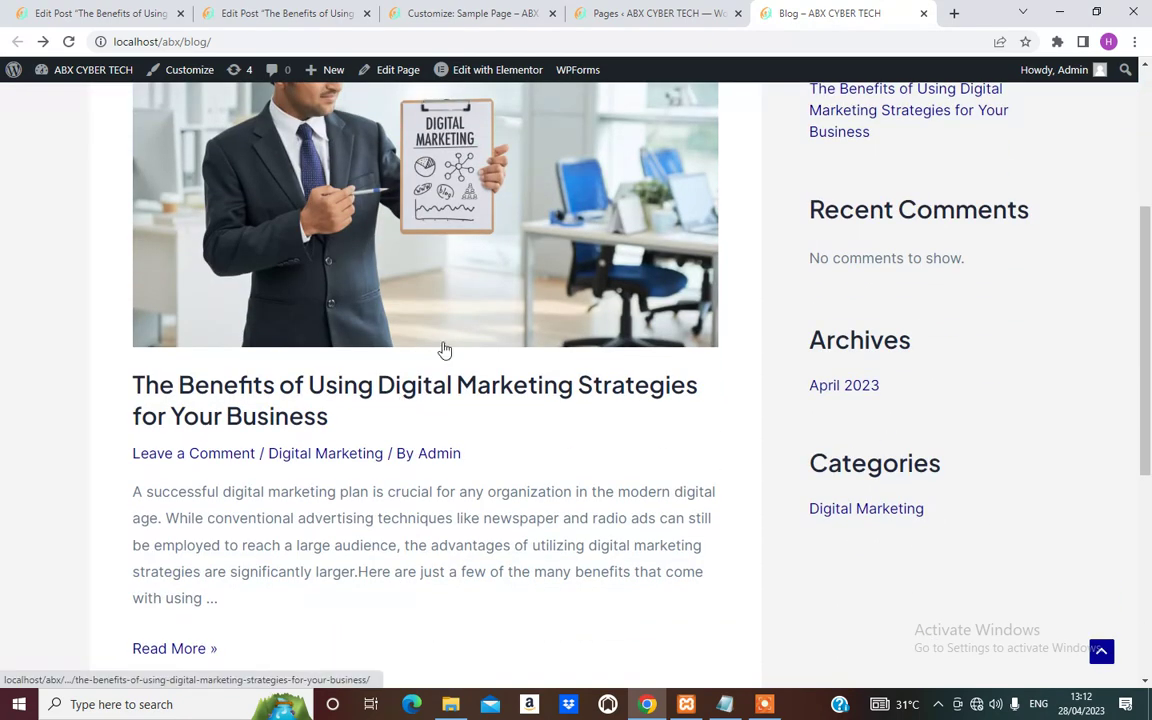
{"action": "scroll", "coordinate": [470, 400], "scroll_direction": "up", "scroll_amount": 3}
{"action": "scroll", "coordinate": [497, 367], "scroll_direction": "up", "scroll_amount": 2}
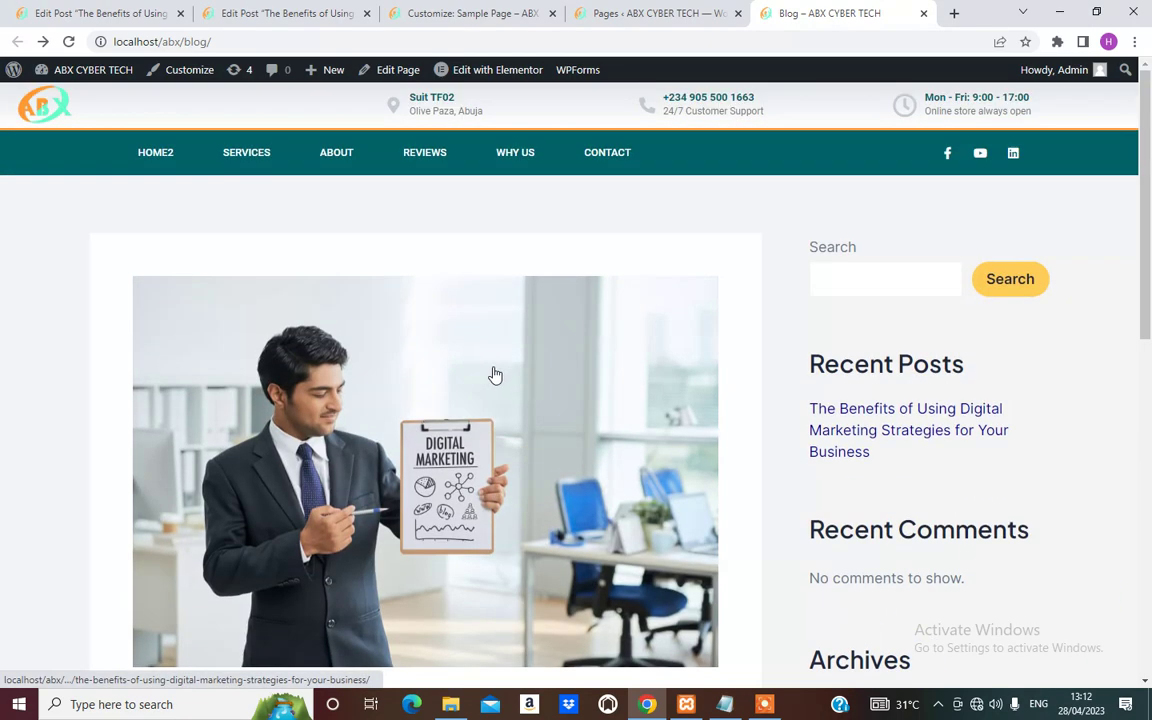
Open the full post from its Read More link in a new browser tab and switch to it.
{"action": "scroll", "coordinate": [494, 372], "scroll_direction": "down", "scroll_amount": 3}
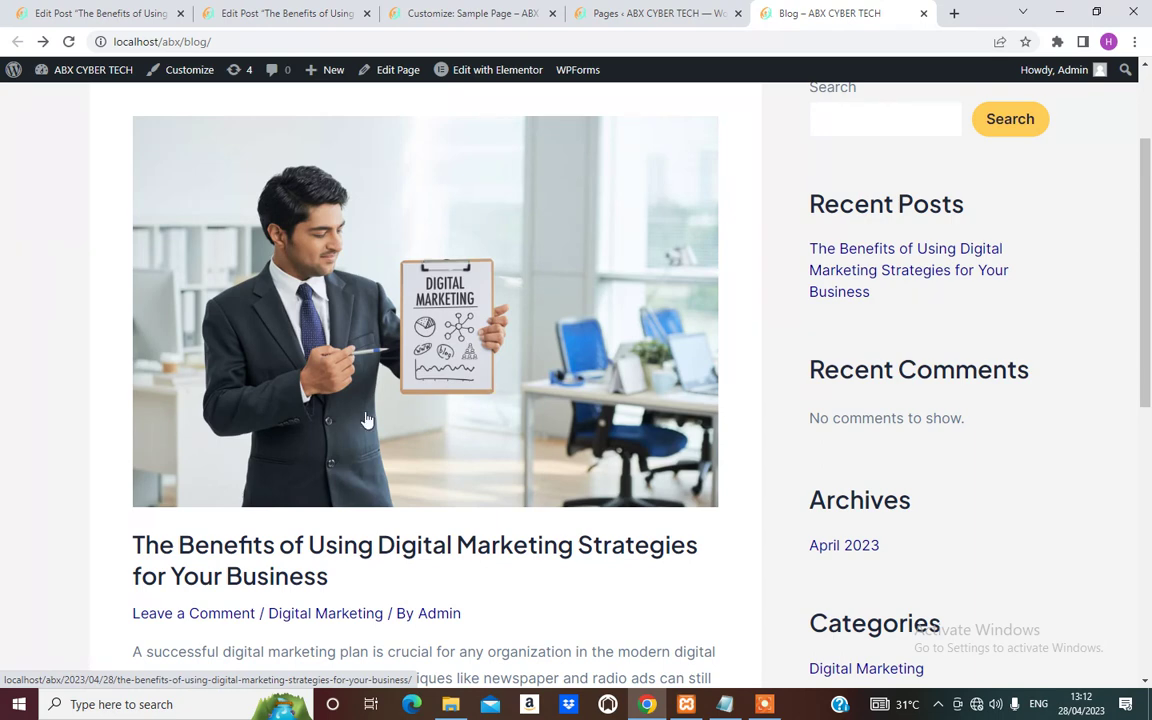
{"action": "scroll", "coordinate": [327, 417], "scroll_direction": "down", "scroll_amount": 6}
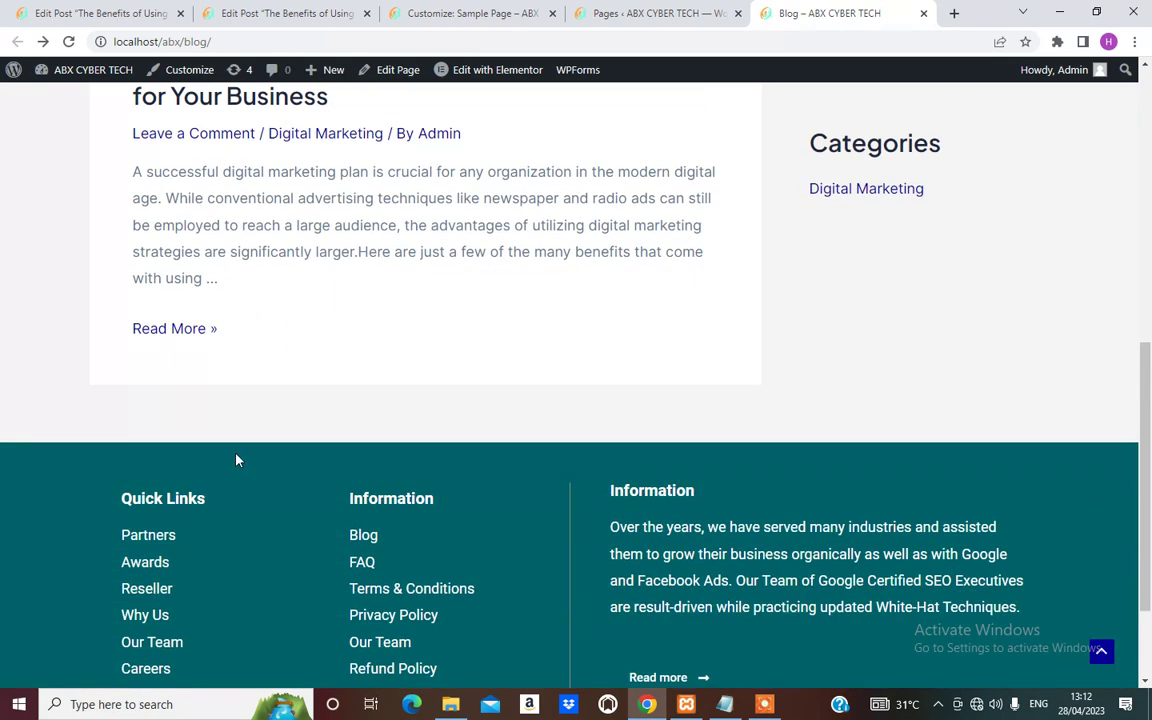
{"action": "right_click", "coordinate": [188, 330]}
{"action": "left_click", "coordinate": [225, 336]}
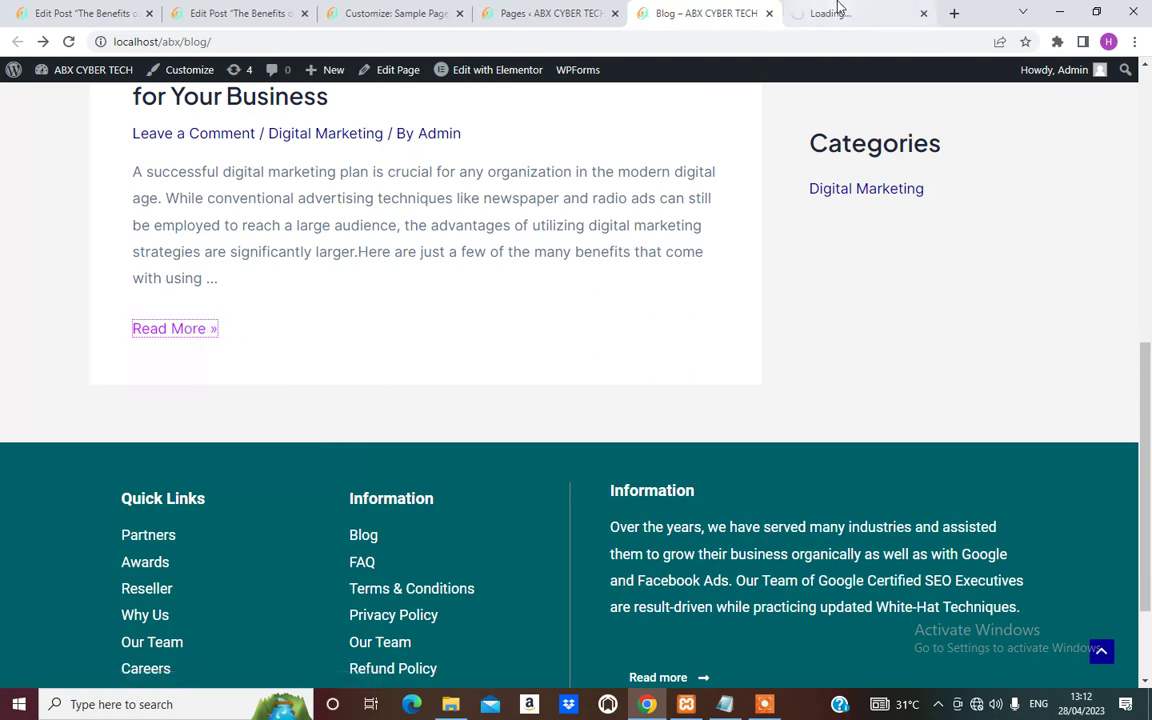
{"action": "left_click", "coordinate": [864, 14]}
{"action": "left_click", "coordinate": [698, 10]}
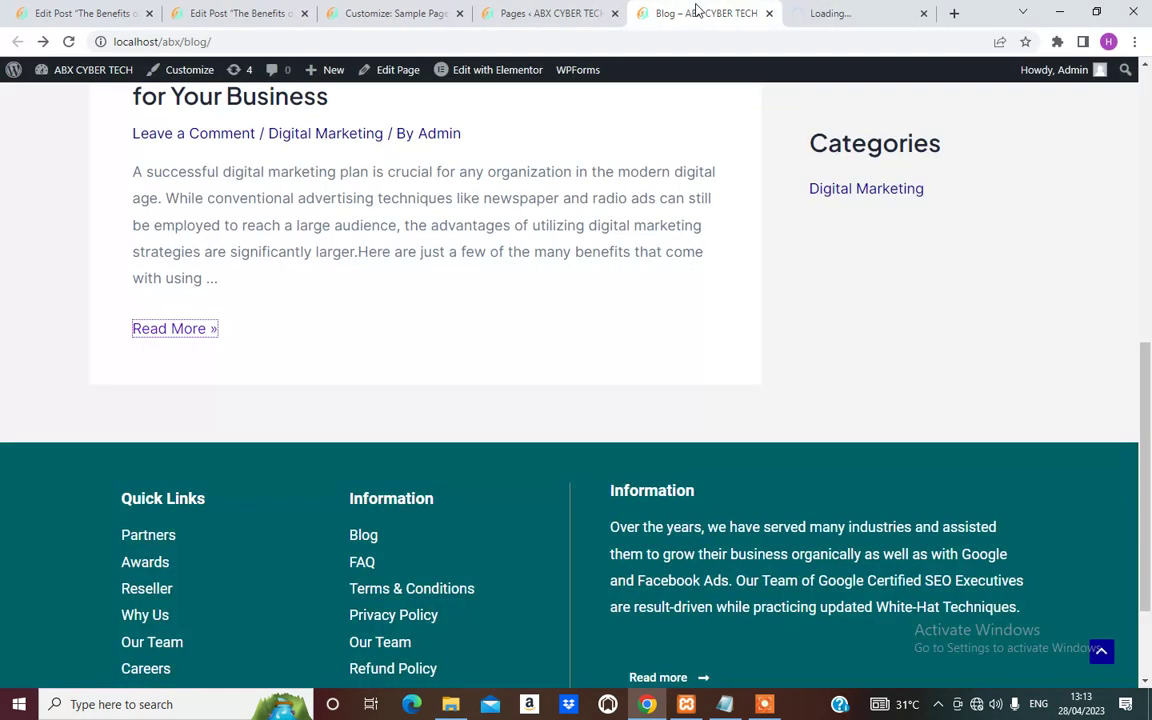
{"action": "left_click", "coordinate": [836, 12]}
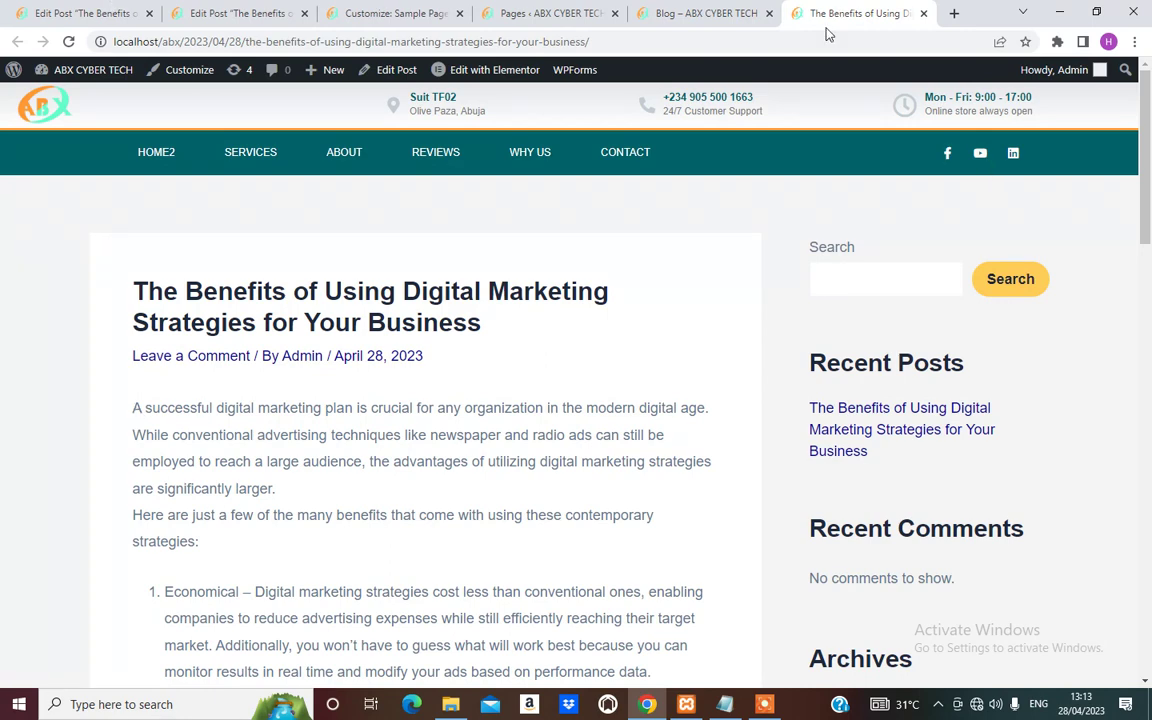
Compare the featured image on the Blog page listing with the single post view.
{"action": "left_click", "coordinate": [650, 10]}
{"action": "scroll", "coordinate": [318, 265], "scroll_direction": "up", "scroll_amount": 4}
{"action": "scroll", "coordinate": [318, 265], "scroll_direction": "up", "scroll_amount": 2}
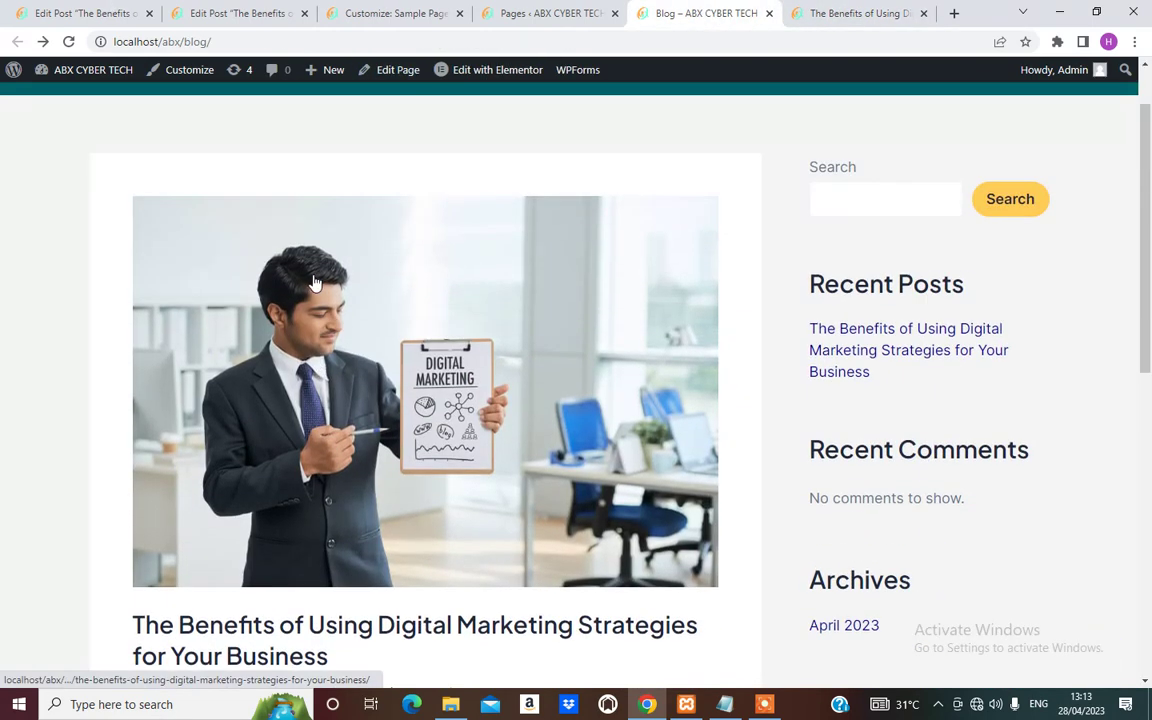
{"action": "left_click", "coordinate": [832, 13]}
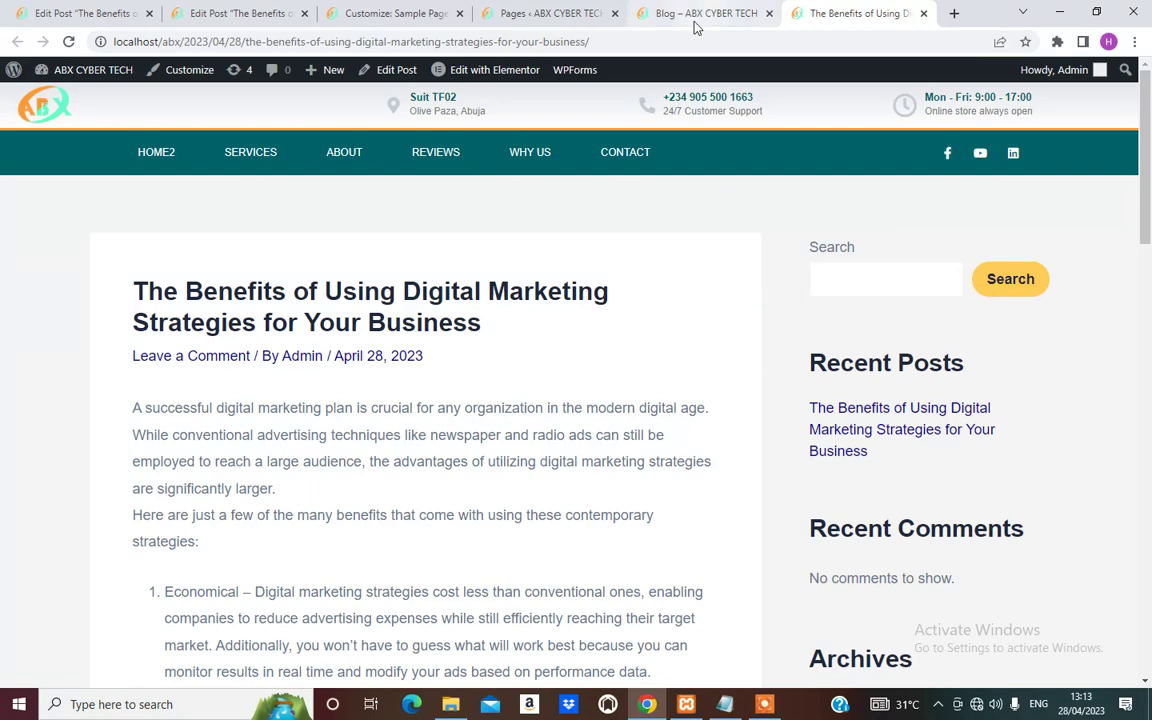
In the post's editor, add an Image block between the introductory paragraph and the numbered list.
{"action": "left_click", "coordinate": [211, 8]}
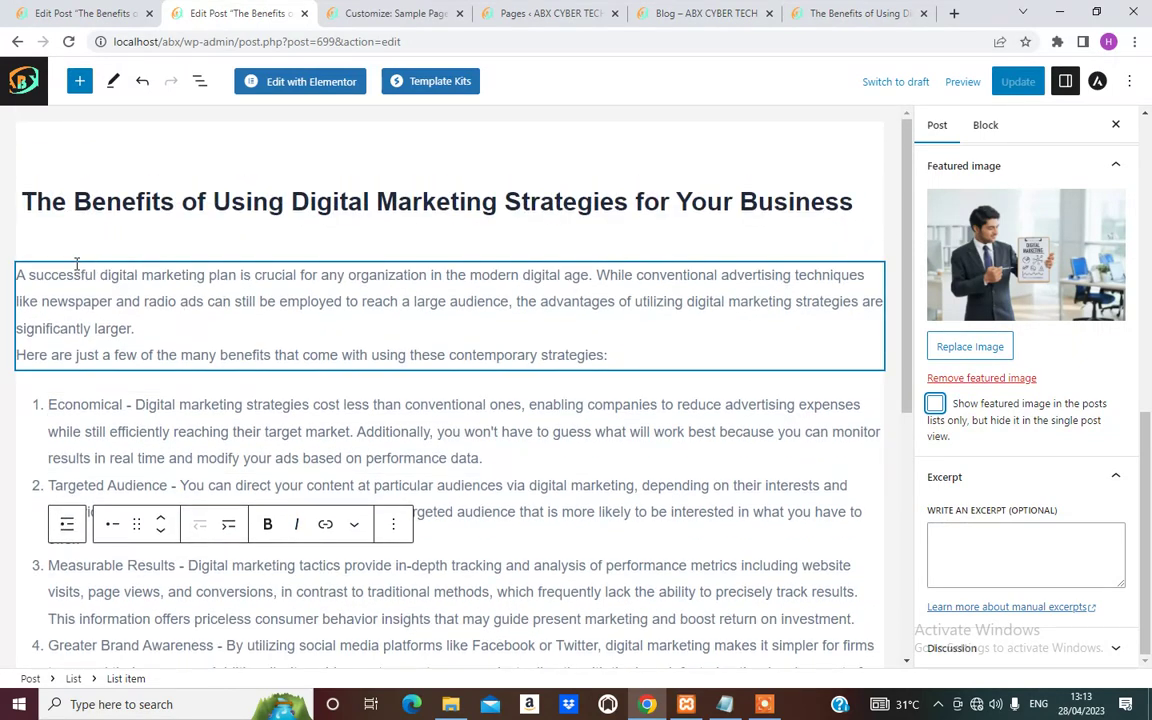
{"action": "left_click", "coordinate": [200, 272]}
{"action": "left_click", "coordinate": [510, 275]}
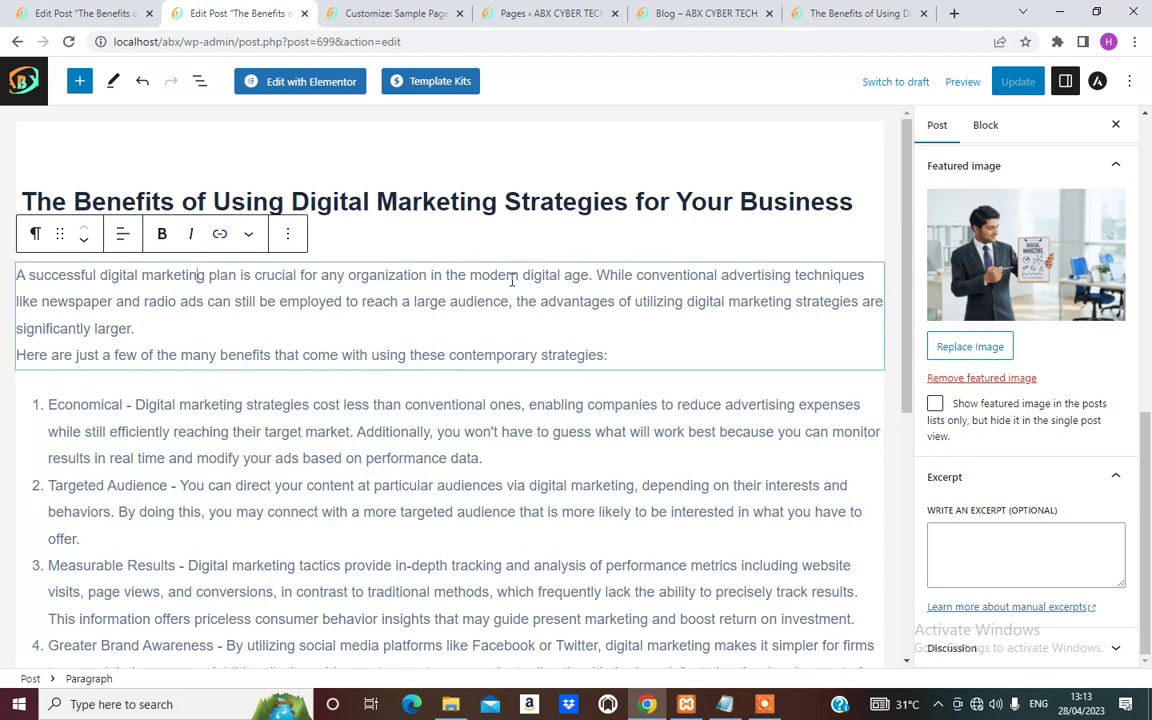
{"action": "left_click", "coordinate": [397, 252]}
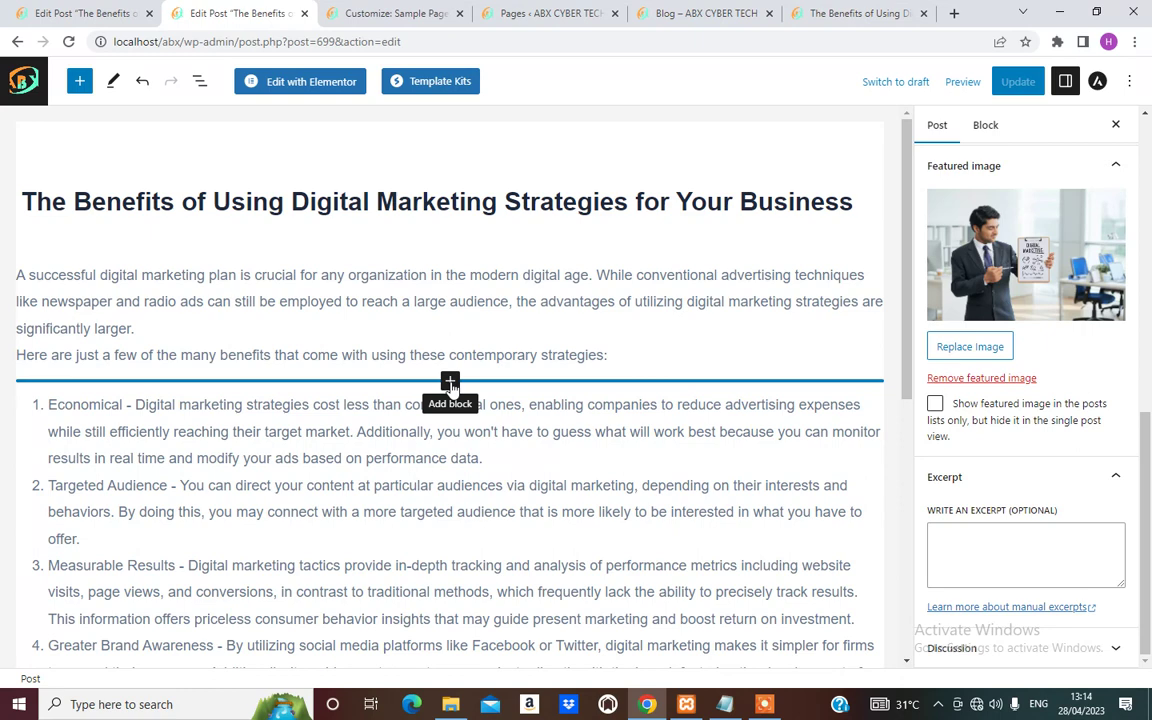
{"action": "left_click", "coordinate": [450, 383]}
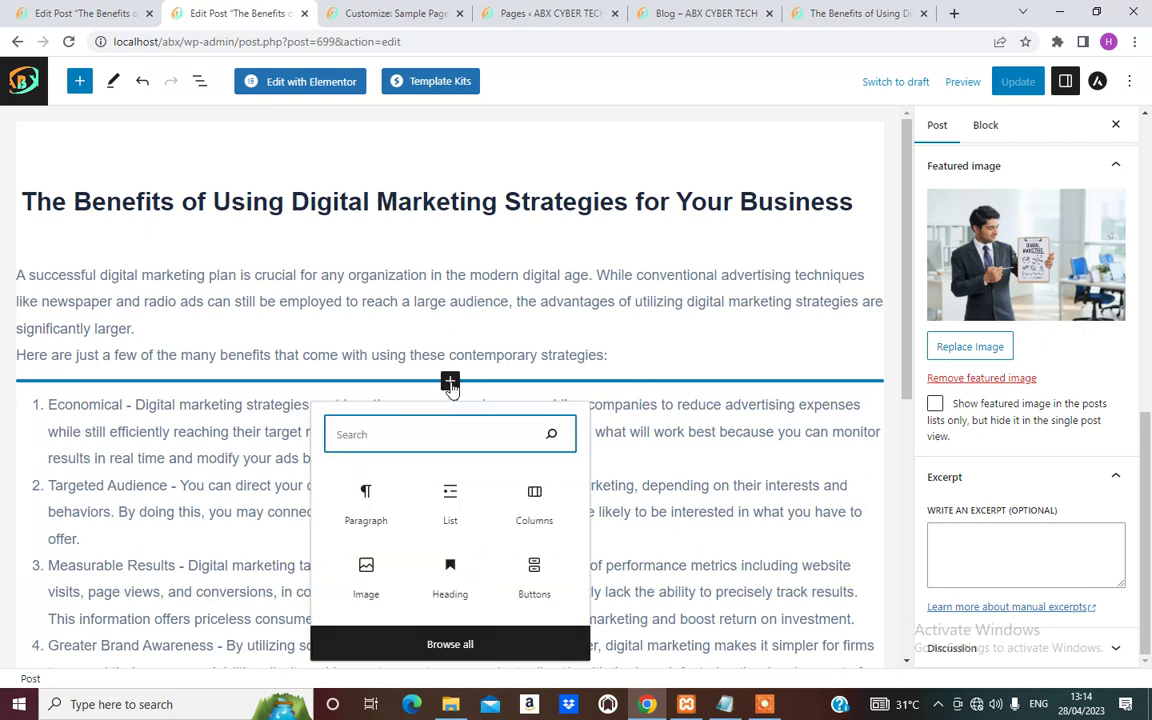
{"action": "left_click", "coordinate": [366, 570]}
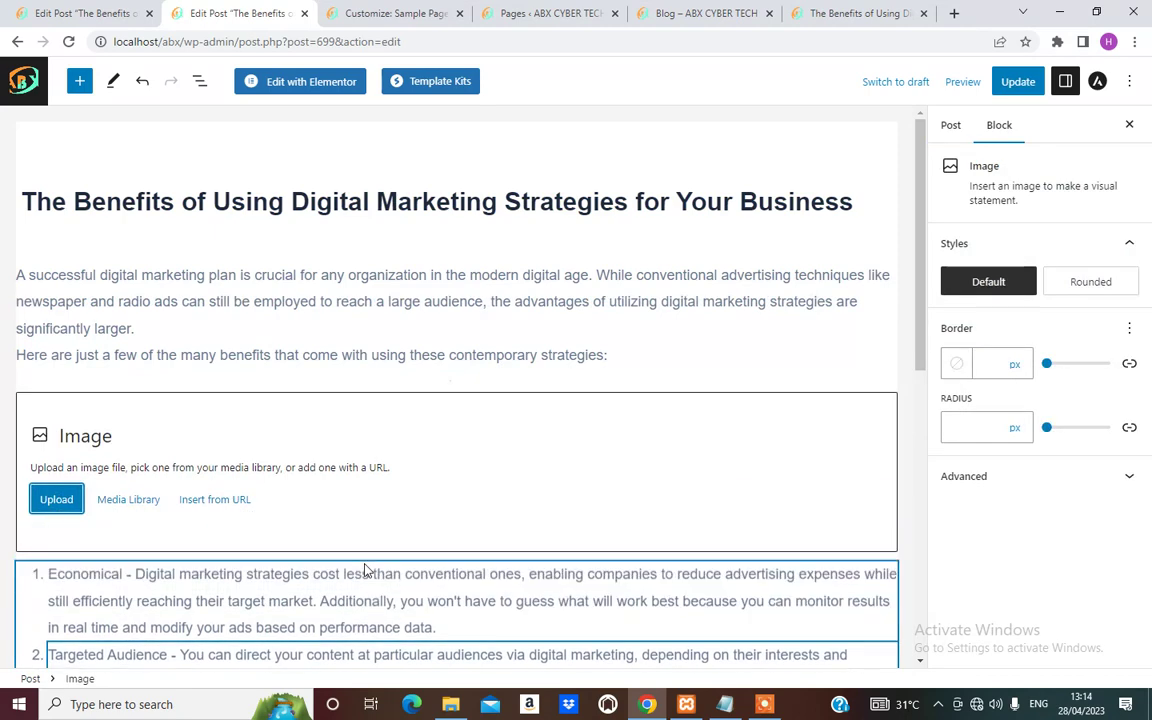
Fill the Image block with dg.jpg, the man holding the digital marketing clipboard, from the media library.
{"action": "left_click", "coordinate": [131, 509]}
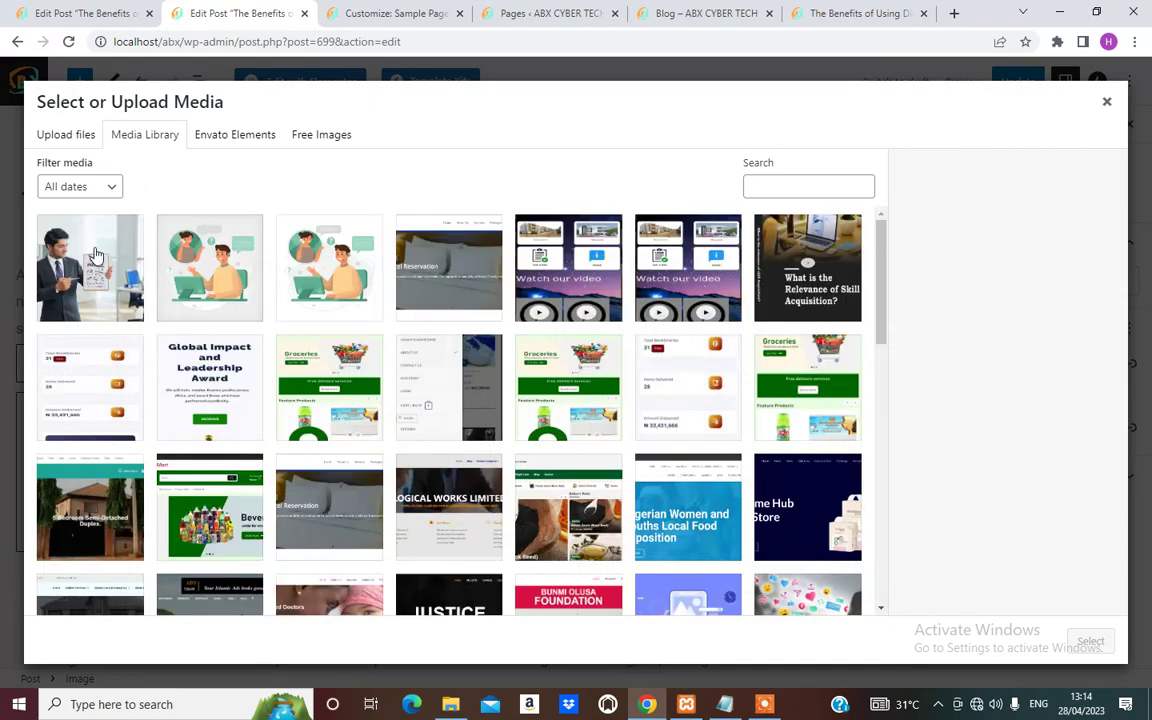
{"action": "left_click", "coordinate": [95, 255]}
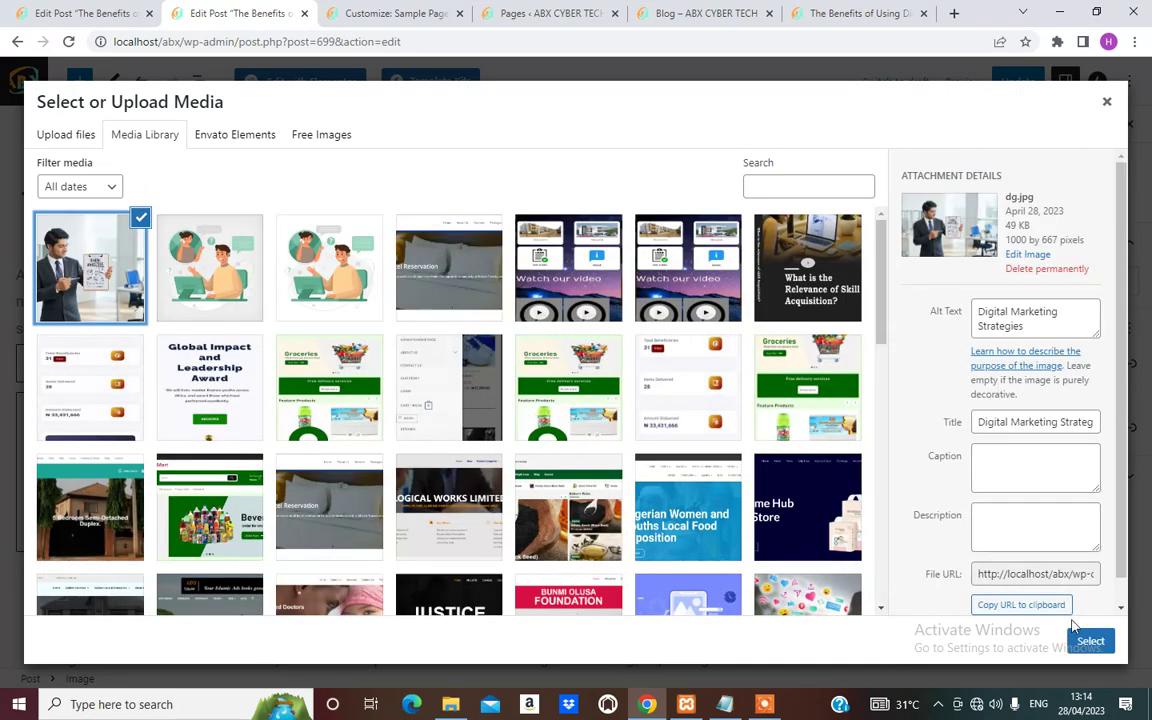
{"action": "left_click", "coordinate": [1090, 641]}
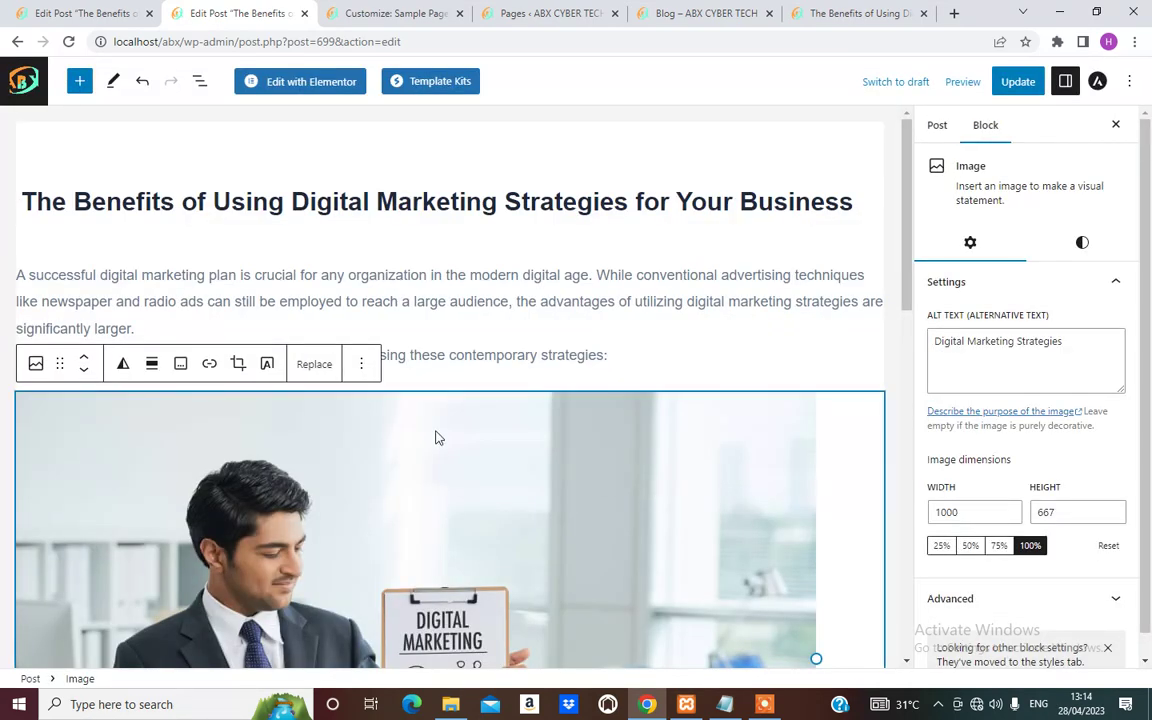
Move the image block above the introductory paragraph and update the post.
{"action": "scroll", "coordinate": [436, 437], "scroll_direction": "down", "scroll_amount": 7}
{"action": "scroll", "coordinate": [398, 408], "scroll_direction": "up", "scroll_amount": 7}
{"action": "left_click", "coordinate": [86, 360]}
{"action": "scroll", "coordinate": [400, 285], "scroll_direction": "down", "scroll_amount": 4}
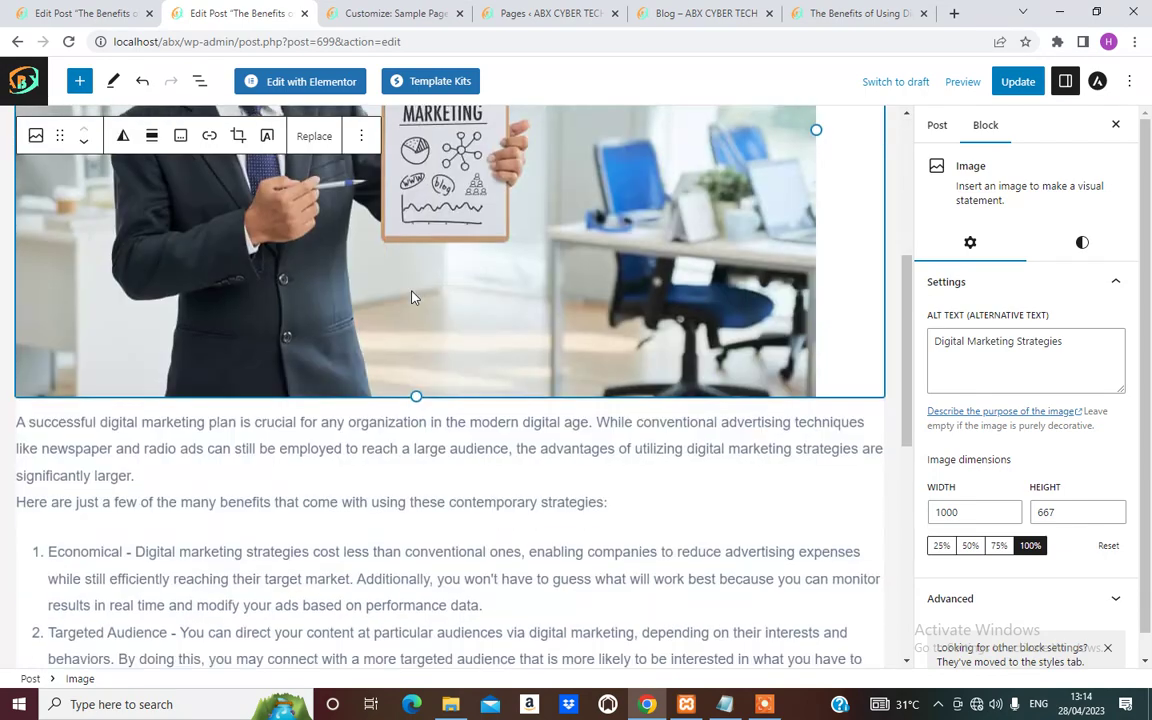
{"action": "scroll", "coordinate": [400, 340], "scroll_direction": "up", "scroll_amount": 4}
{"action": "scroll", "coordinate": [376, 360], "scroll_direction": "down", "scroll_amount": 1}
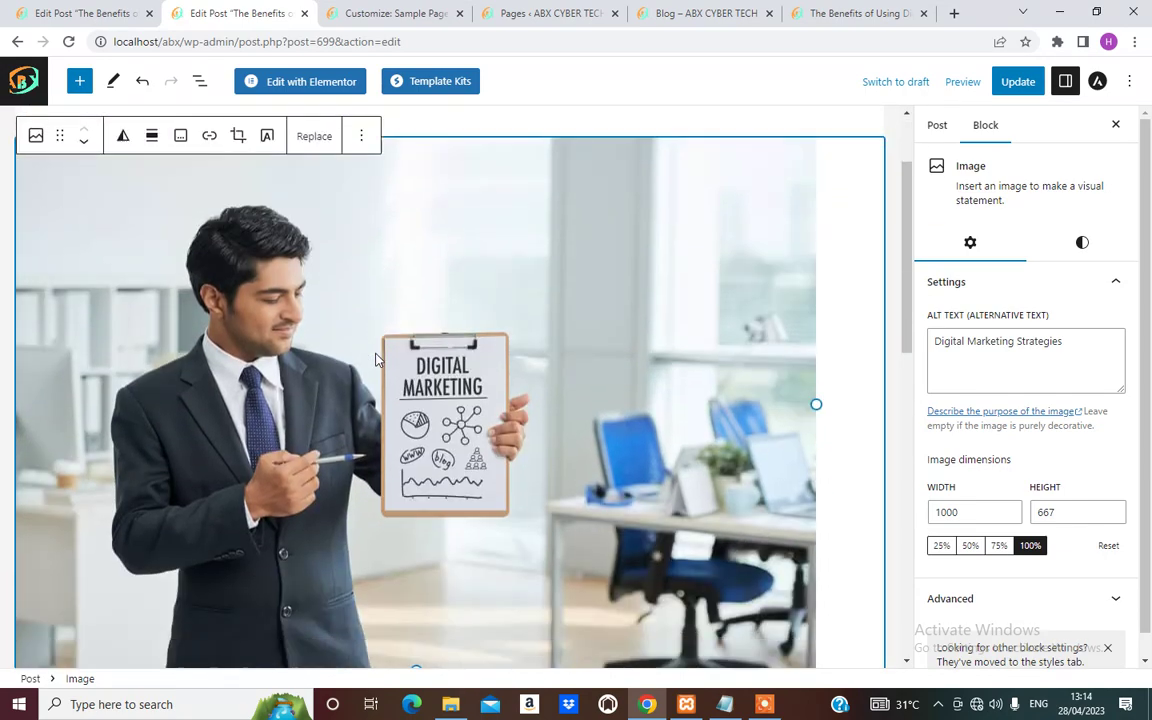
{"action": "scroll", "coordinate": [376, 360], "scroll_direction": "down", "scroll_amount": 2}
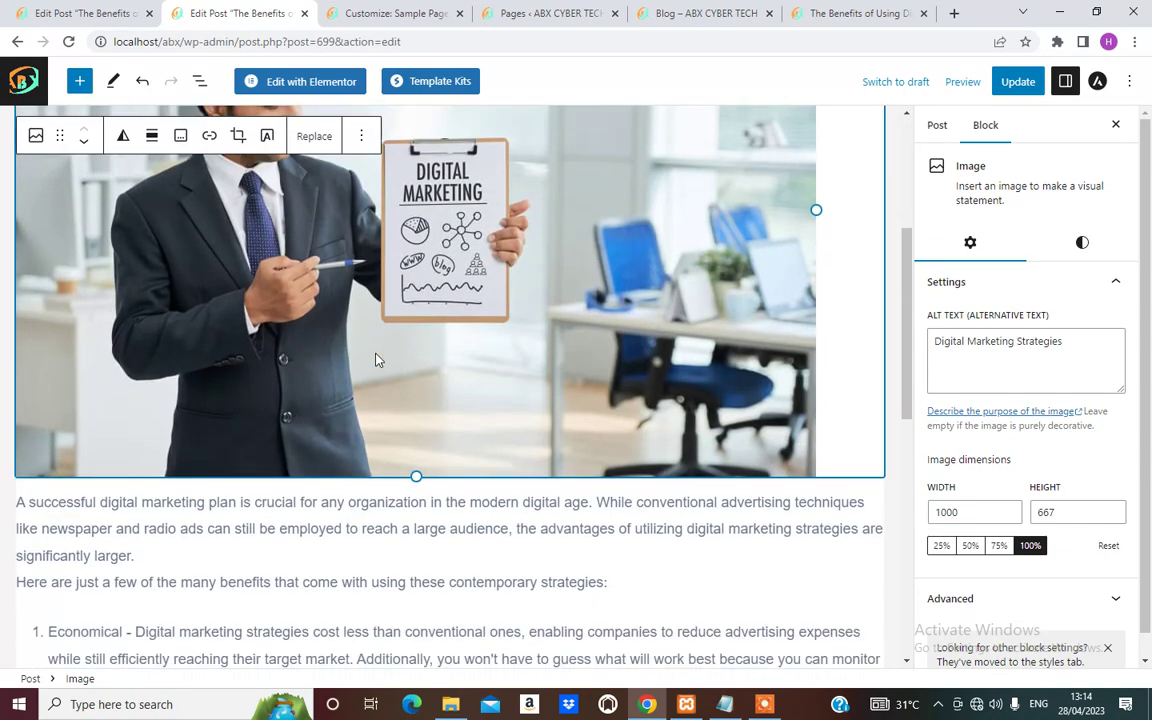
{"action": "left_click", "coordinate": [1017, 81]}
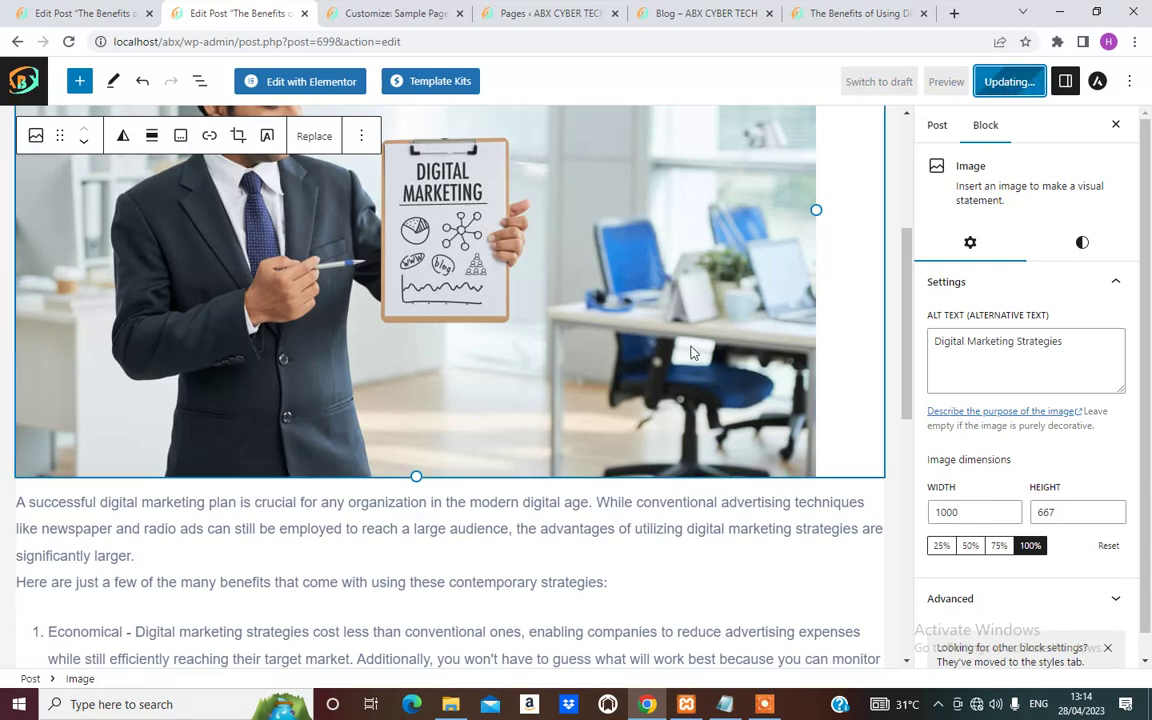
Reload the live post and examine the placement of the image between the title and the body text.
{"action": "left_click", "coordinate": [860, 13]}
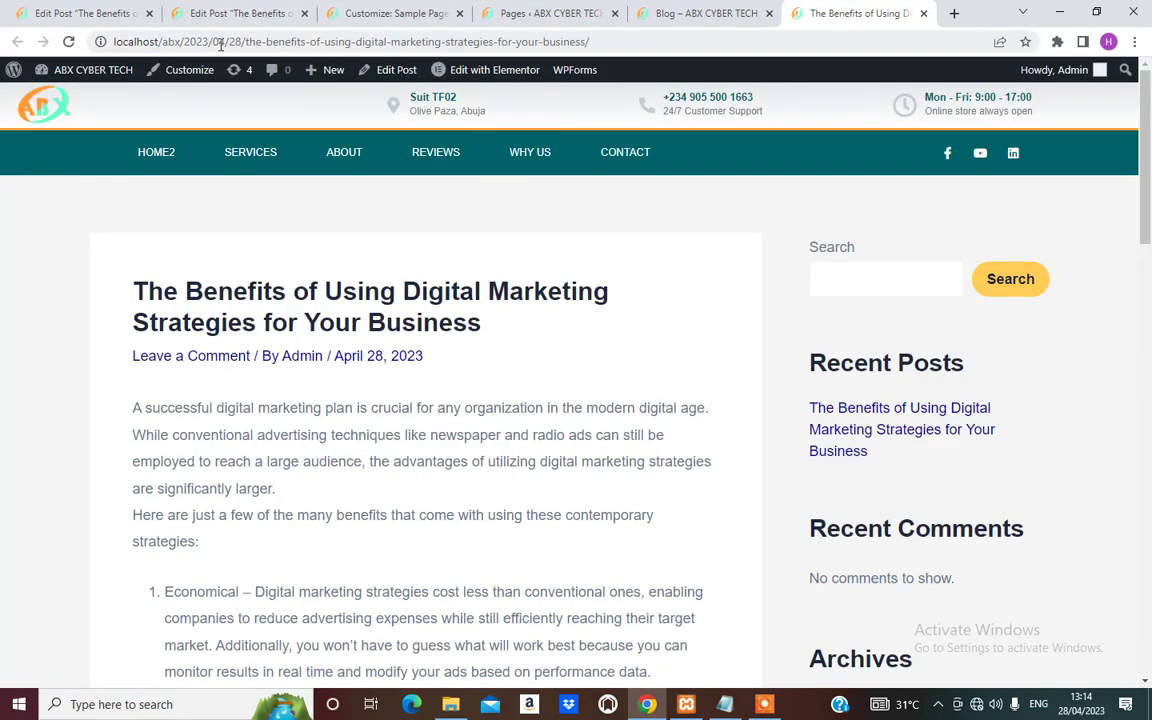
{"action": "left_click", "coordinate": [72, 42]}
{"action": "scroll", "coordinate": [358, 310], "scroll_direction": "down", "scroll_amount": 6}
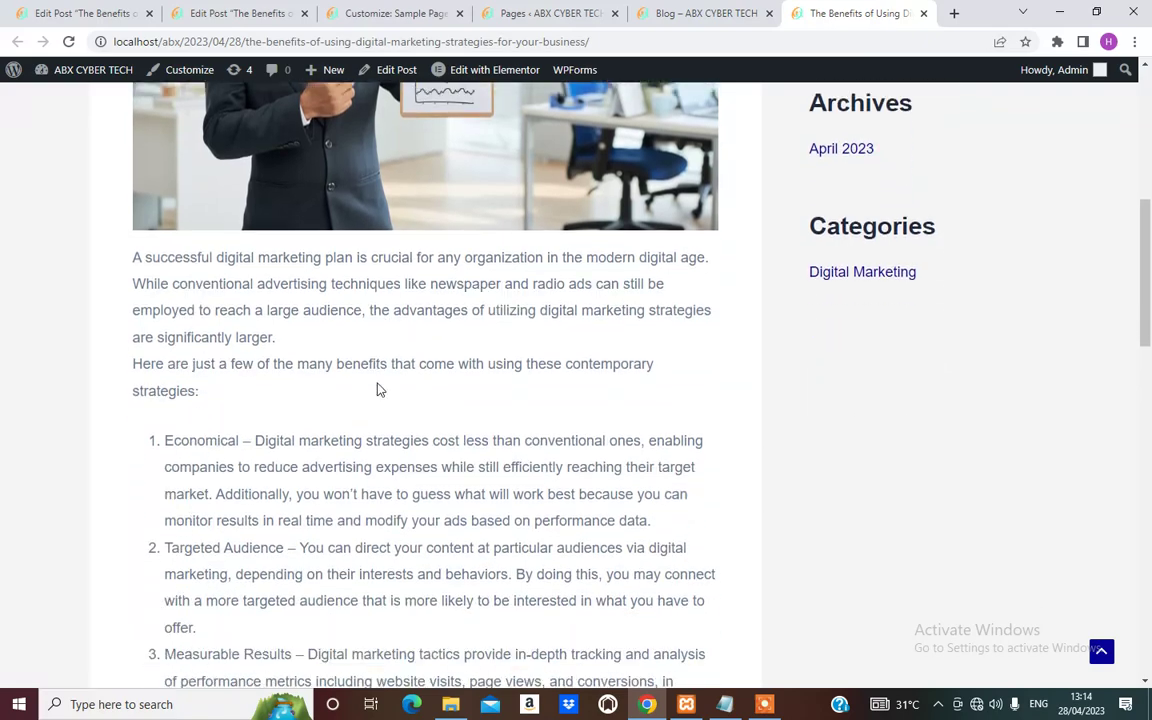
{"action": "scroll", "coordinate": [377, 389], "scroll_direction": "down", "scroll_amount": 2}
{"action": "scroll", "coordinate": [365, 404], "scroll_direction": "up", "scroll_amount": 5}
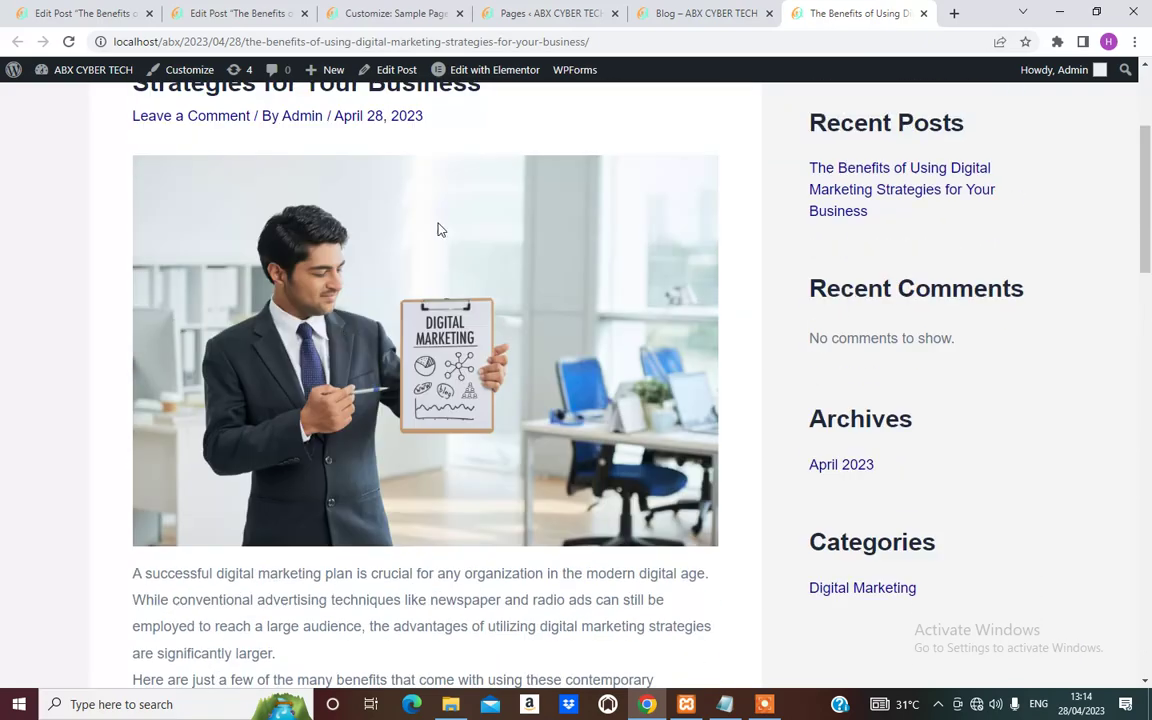
{"action": "scroll", "coordinate": [448, 432], "scroll_direction": "down", "scroll_amount": 2}
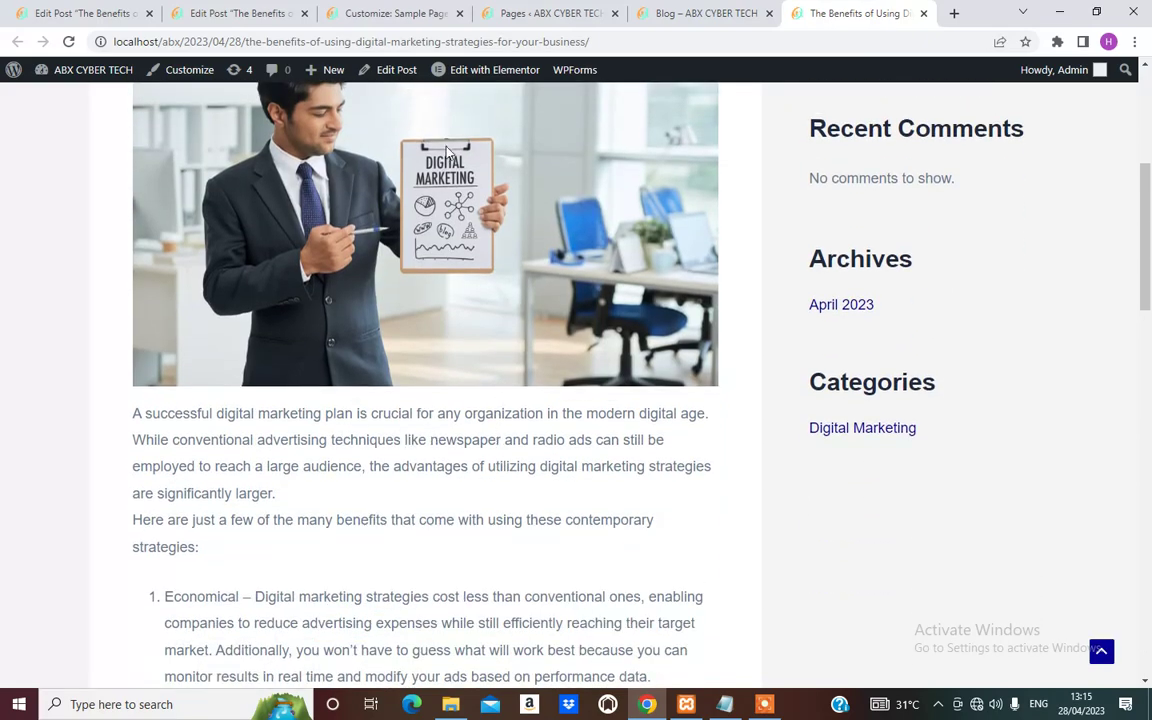
{"action": "scroll", "coordinate": [331, 409], "scroll_direction": "down", "scroll_amount": 2}
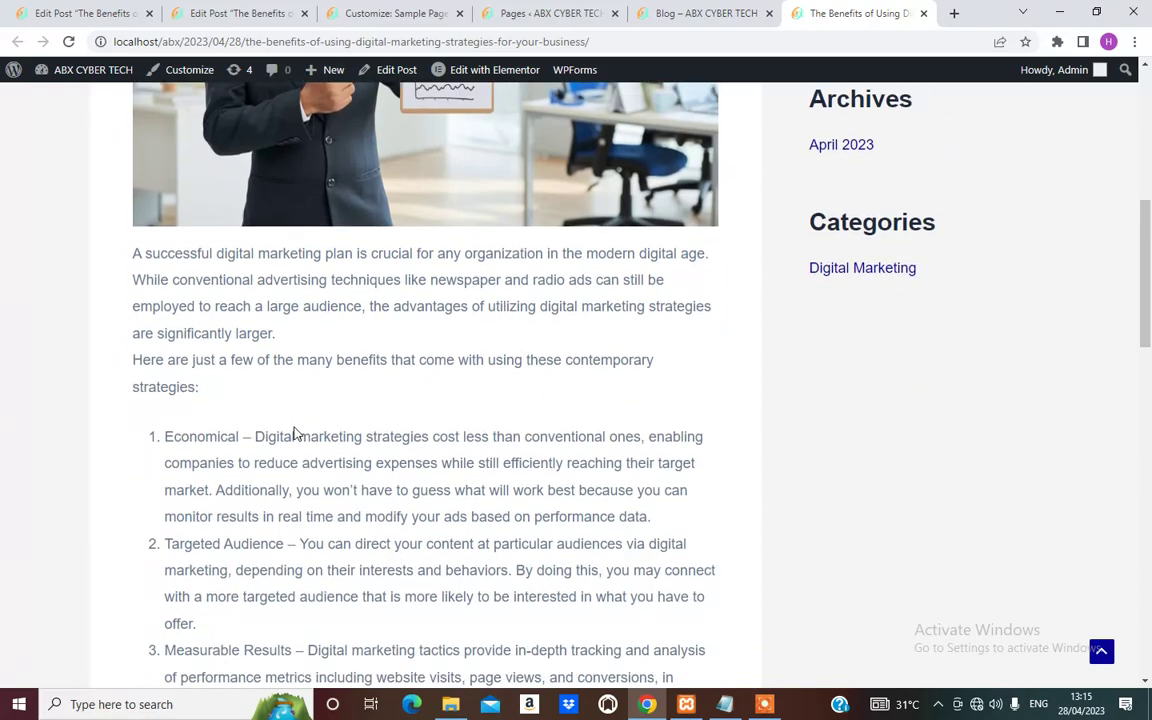
{"action": "scroll", "coordinate": [520, 379], "scroll_direction": "down", "scroll_amount": 6}
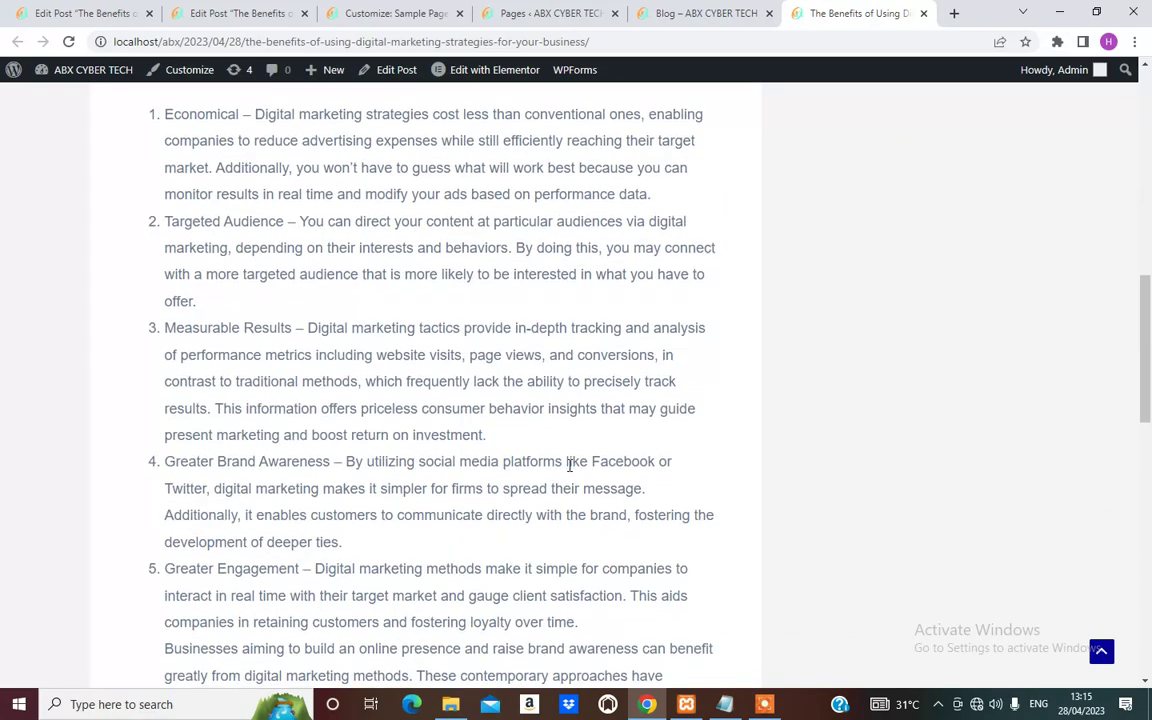
{"action": "scroll", "coordinate": [288, 445], "scroll_direction": "up", "scroll_amount": 2}
{"action": "scroll", "coordinate": [334, 423], "scroll_direction": "up", "scroll_amount": 10}
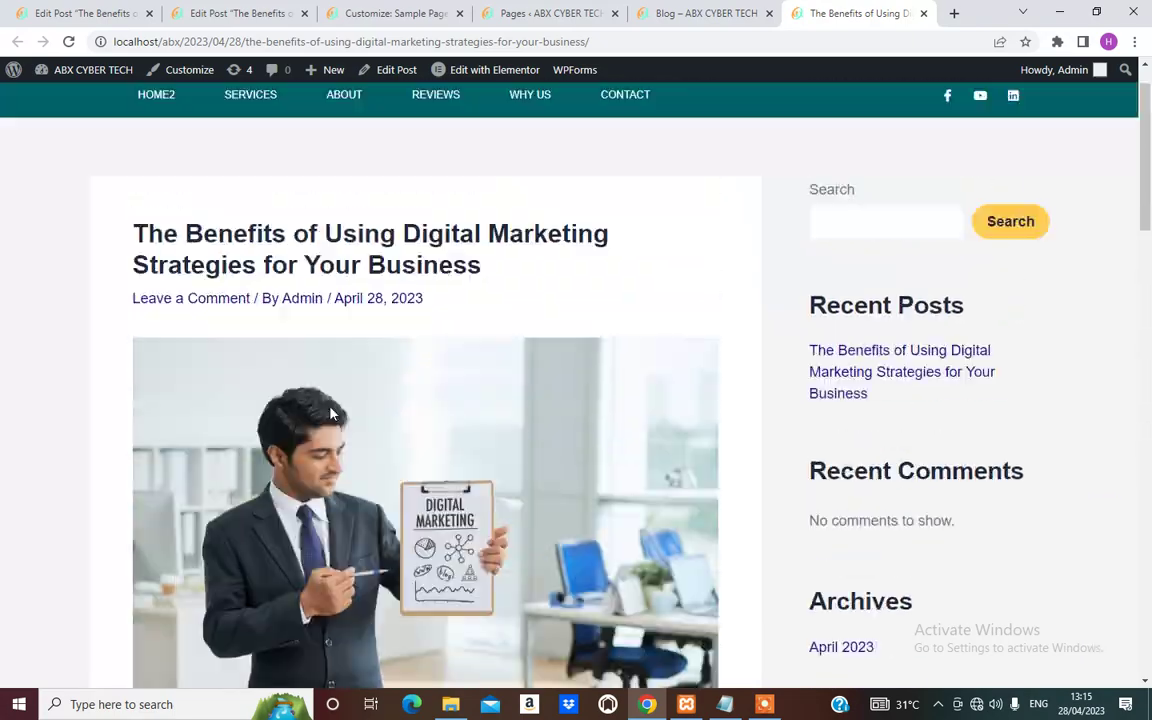
Look through the live digital marketing post from its title and image down to the comment form.
{"action": "scroll", "coordinate": [386, 419], "scroll_direction": "down", "scroll_amount": 7}
{"action": "scroll", "coordinate": [452, 444], "scroll_direction": "down", "scroll_amount": 10}
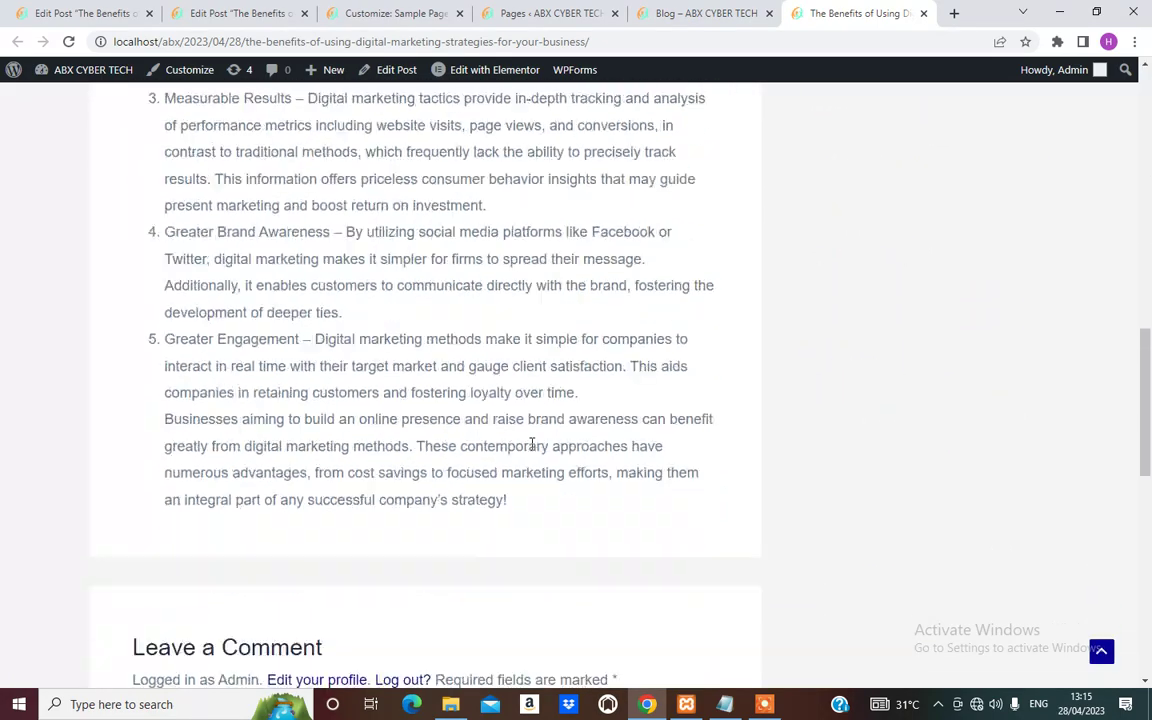
{"action": "scroll", "coordinate": [330, 380], "scroll_direction": "up", "scroll_amount": 9}
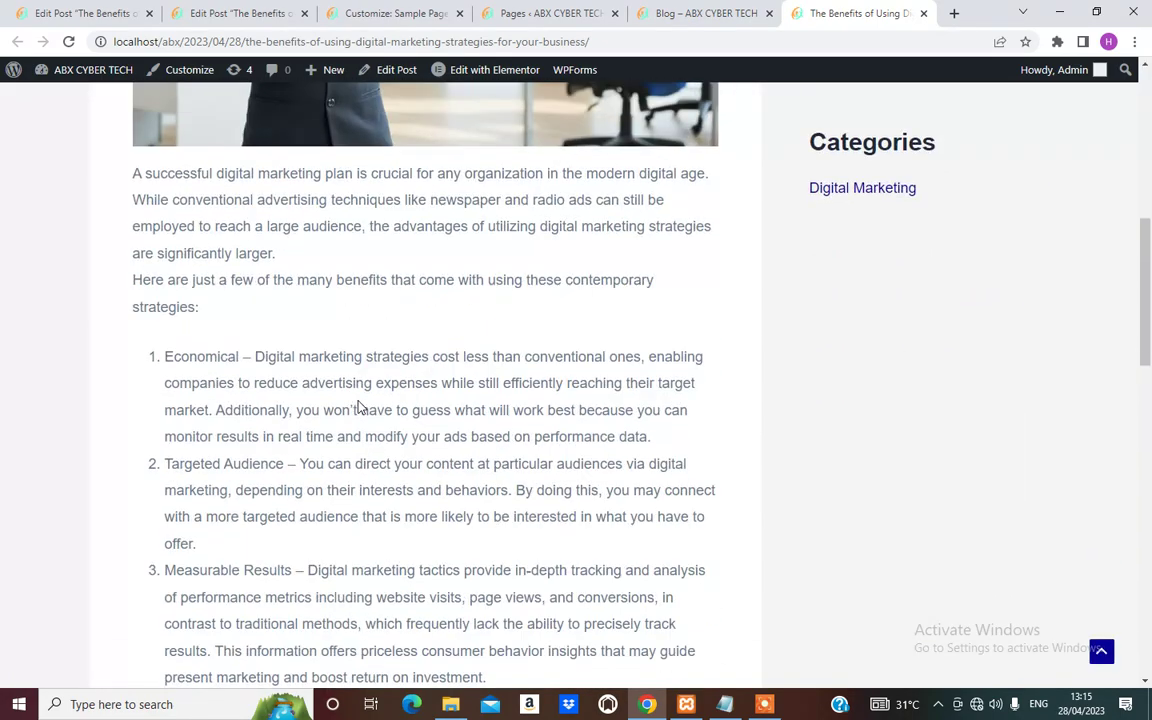
{"action": "scroll", "coordinate": [360, 405], "scroll_direction": "down", "scroll_amount": 10}
{"action": "left_click", "coordinate": [228, 283]}
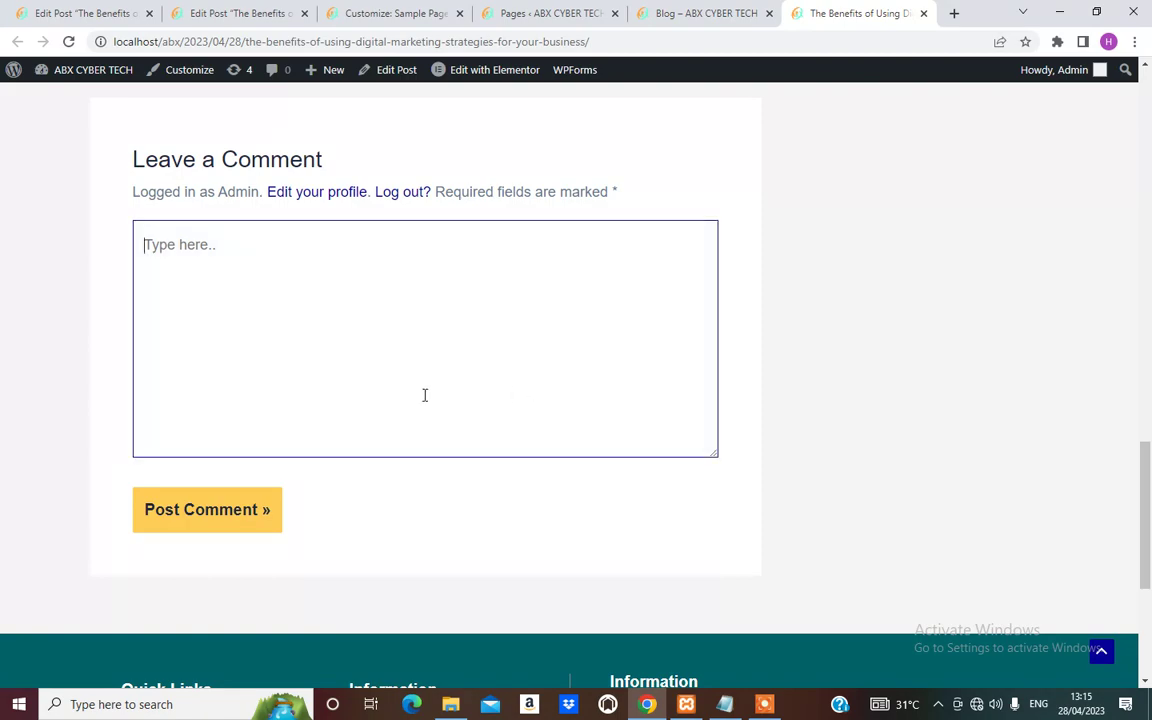
{"action": "scroll", "coordinate": [383, 360], "scroll_direction": "up", "scroll_amount": 15}
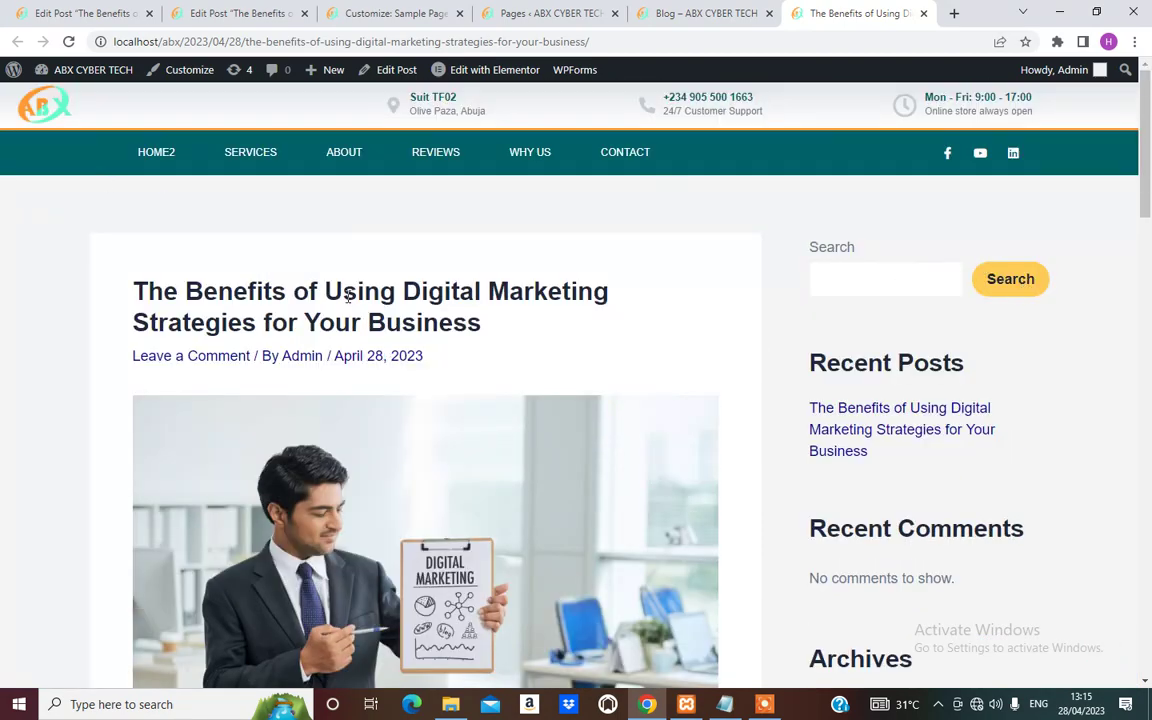
{"action": "scroll", "coordinate": [600, 390], "scroll_direction": "down", "scroll_amount": 6}
{"action": "scroll", "coordinate": [551, 424], "scroll_direction": "up", "scroll_amount": 6}
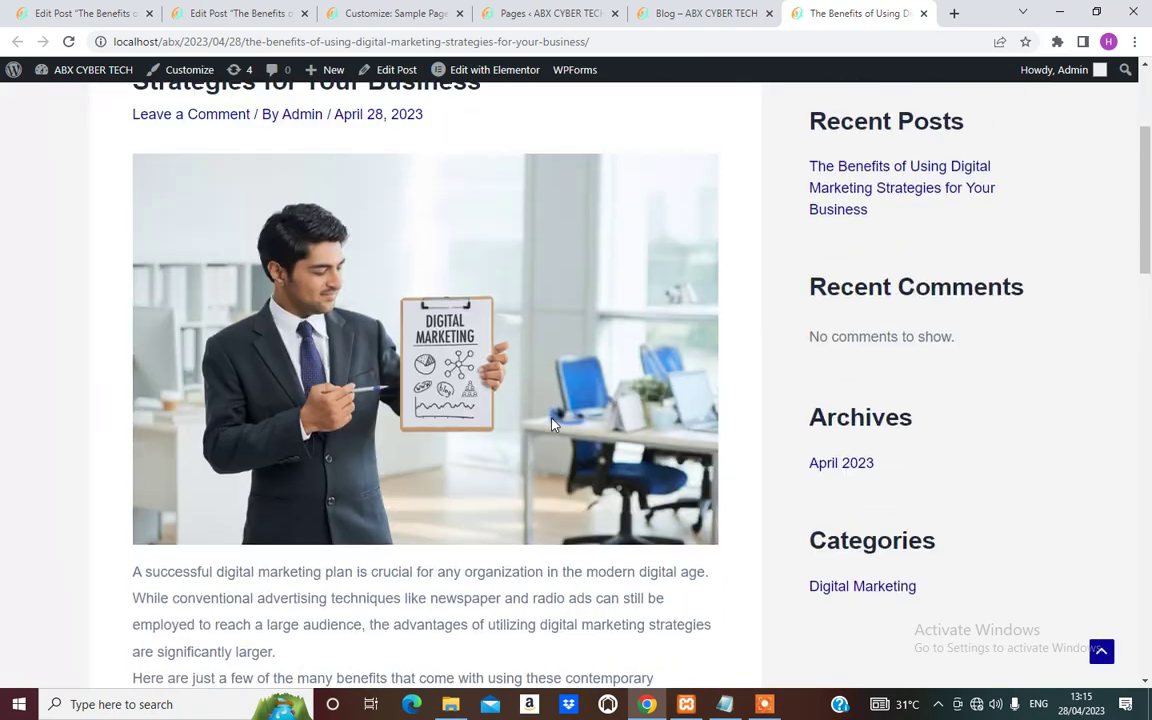
Return to the Blog page and review how the digital marketing post is listed there.
{"action": "left_click", "coordinate": [712, 17]}
{"action": "scroll", "coordinate": [279, 450], "scroll_direction": "down", "scroll_amount": 3}
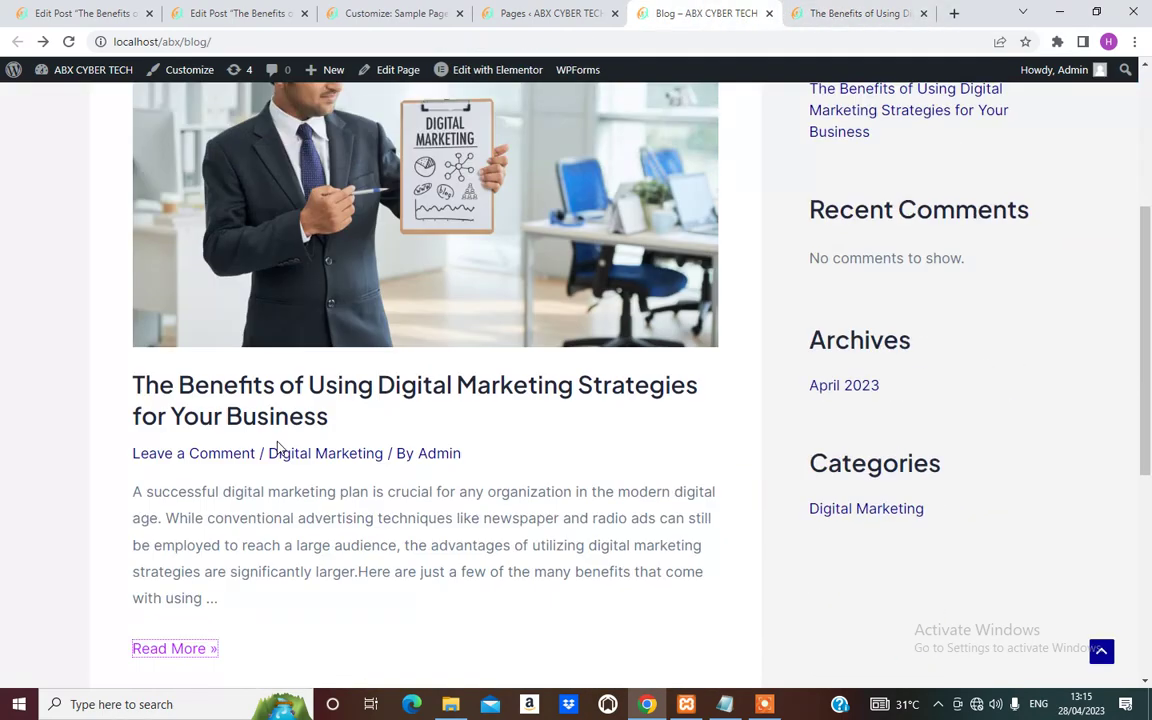
{"action": "scroll", "coordinate": [424, 334], "scroll_direction": "up", "scroll_amount": 4}
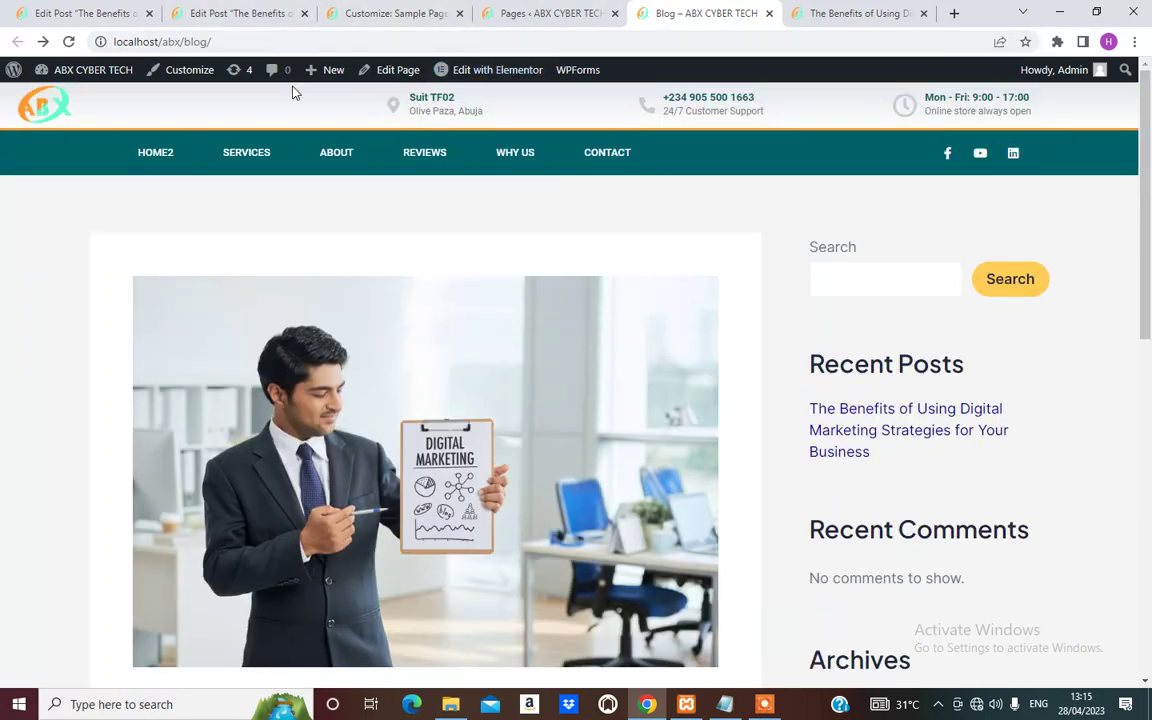
Open the homepage at localhost/abx and look through its sections down to the News & Articles area.
{"action": "left_click", "coordinate": [255, 42]}
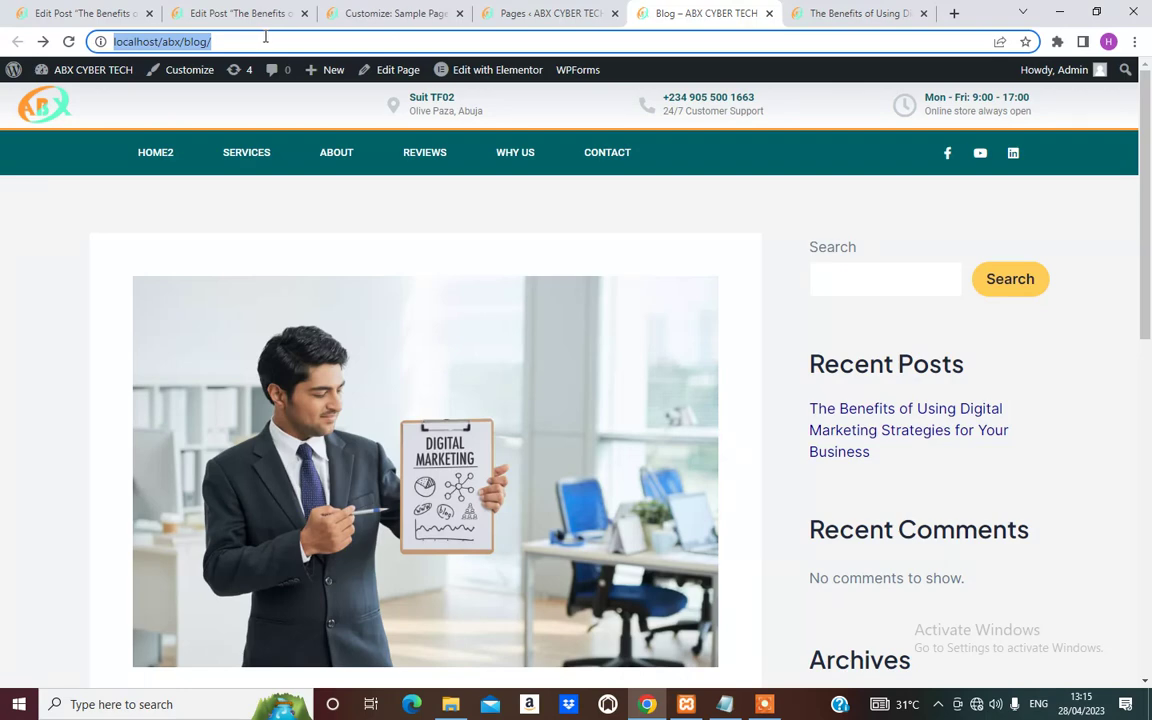
{"action": "type", "text": "localhost/abx"}
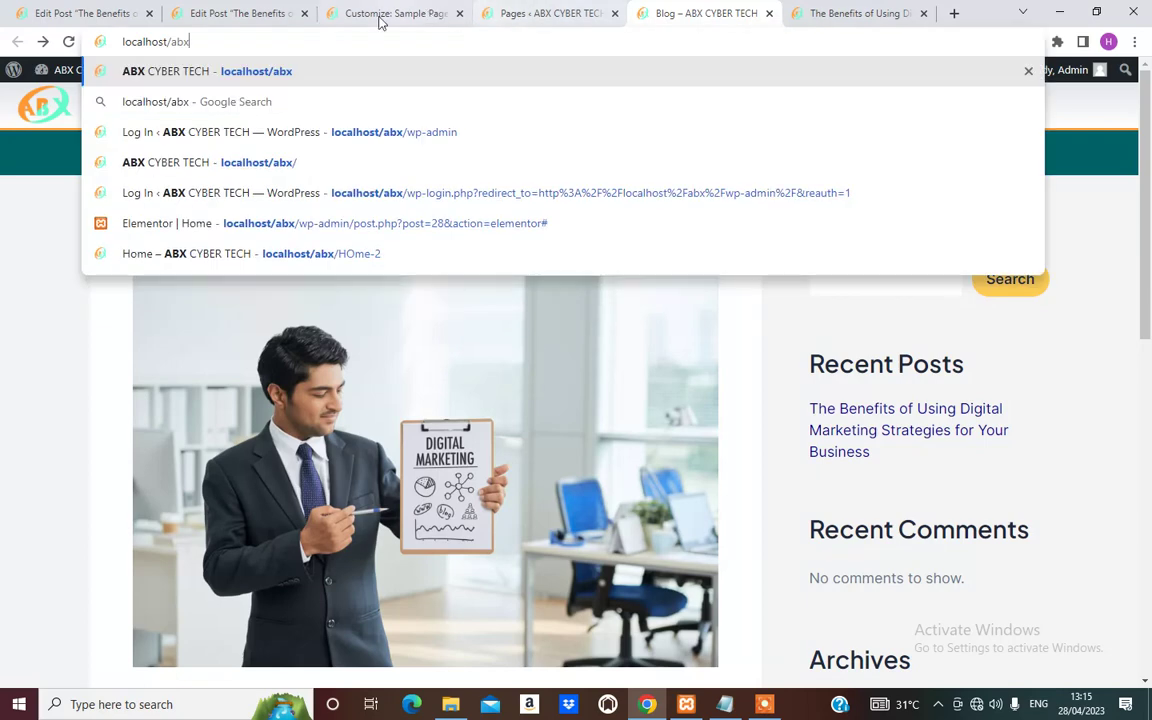
{"action": "left_click", "coordinate": [285, 76]}
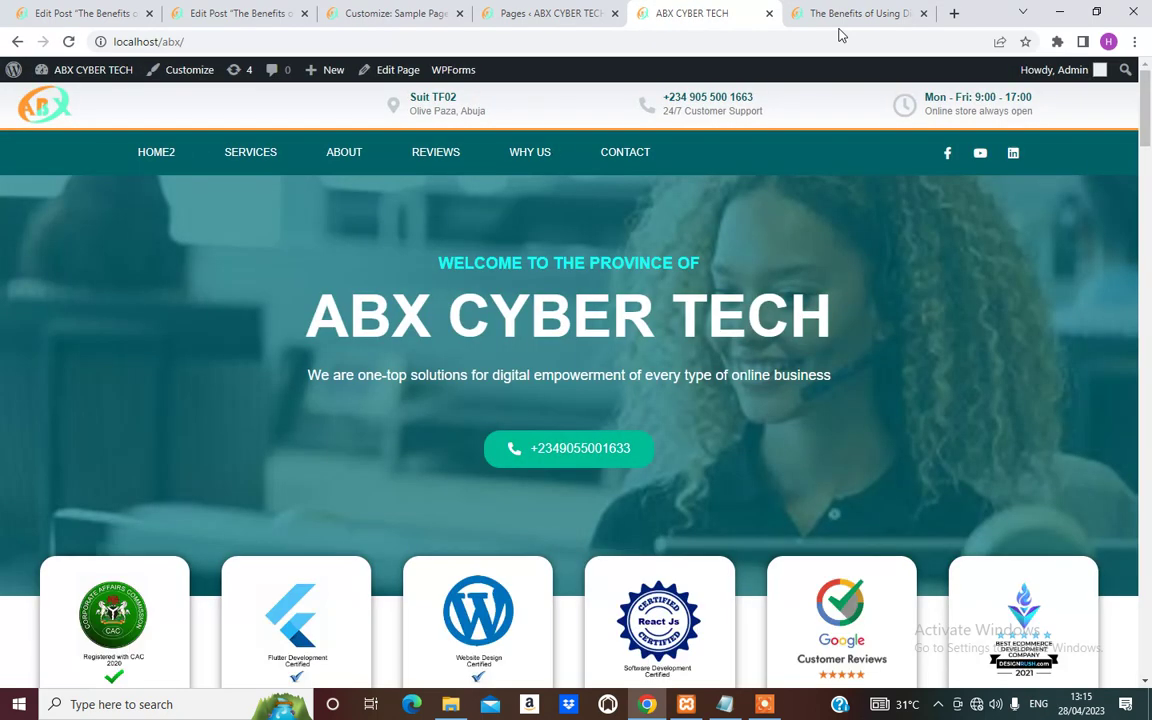
{"action": "scroll", "coordinate": [769, 293], "scroll_direction": "down", "scroll_amount": 8}
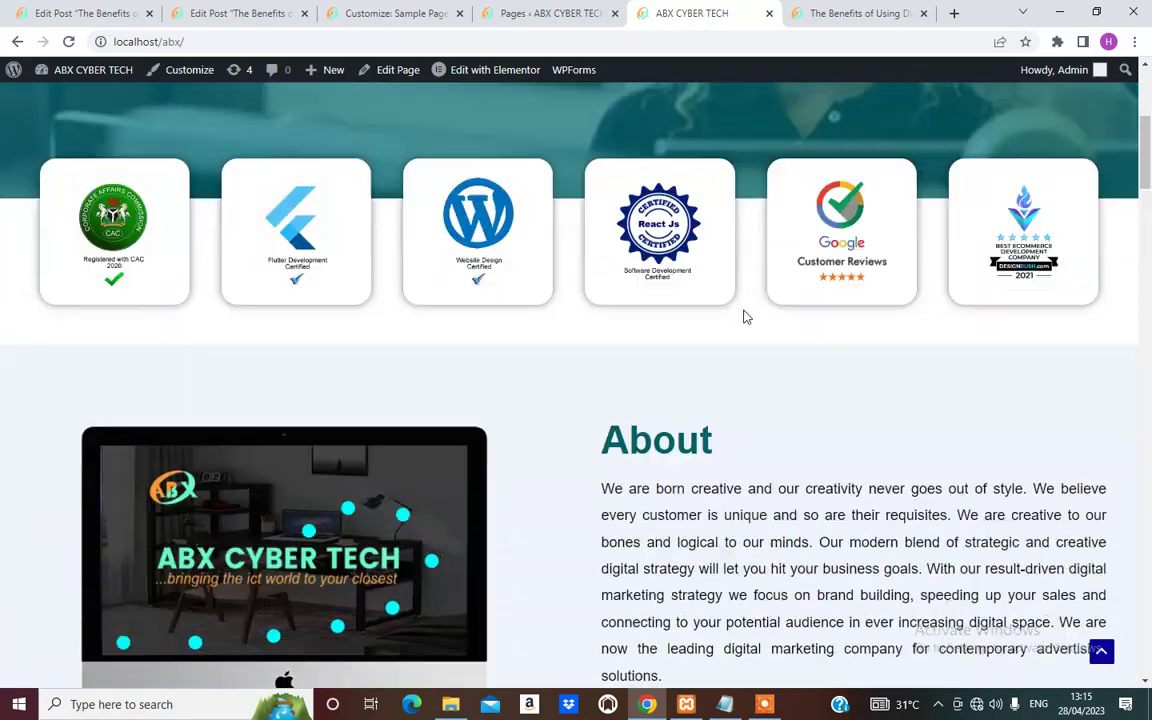
{"action": "scroll", "coordinate": [745, 317], "scroll_direction": "down", "scroll_amount": 14}
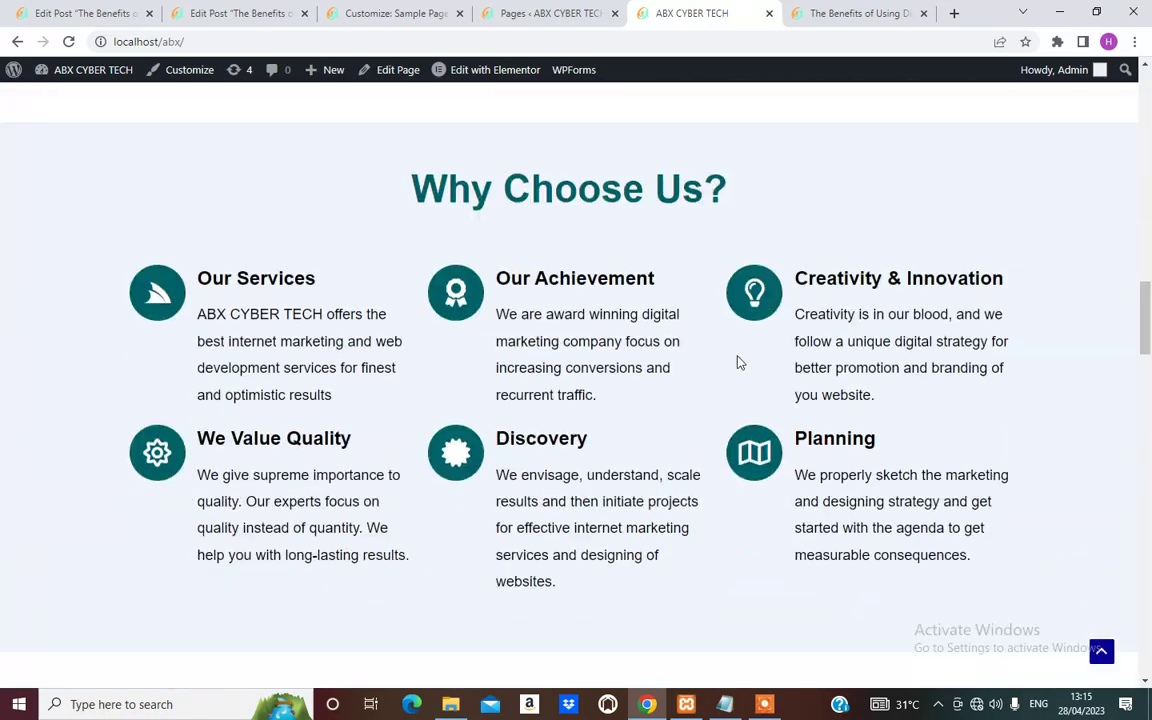
{"action": "scroll", "coordinate": [738, 377], "scroll_direction": "down", "scroll_amount": 15}
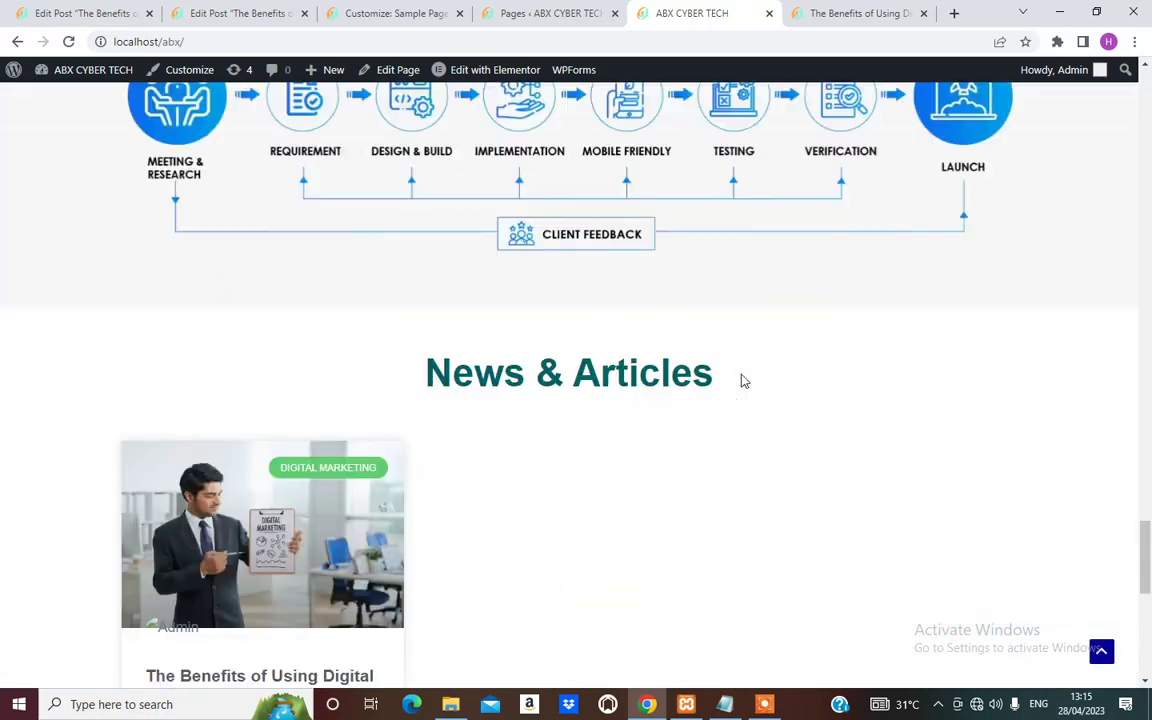
{"action": "scroll", "coordinate": [741, 380], "scroll_direction": "up", "scroll_amount": 15}
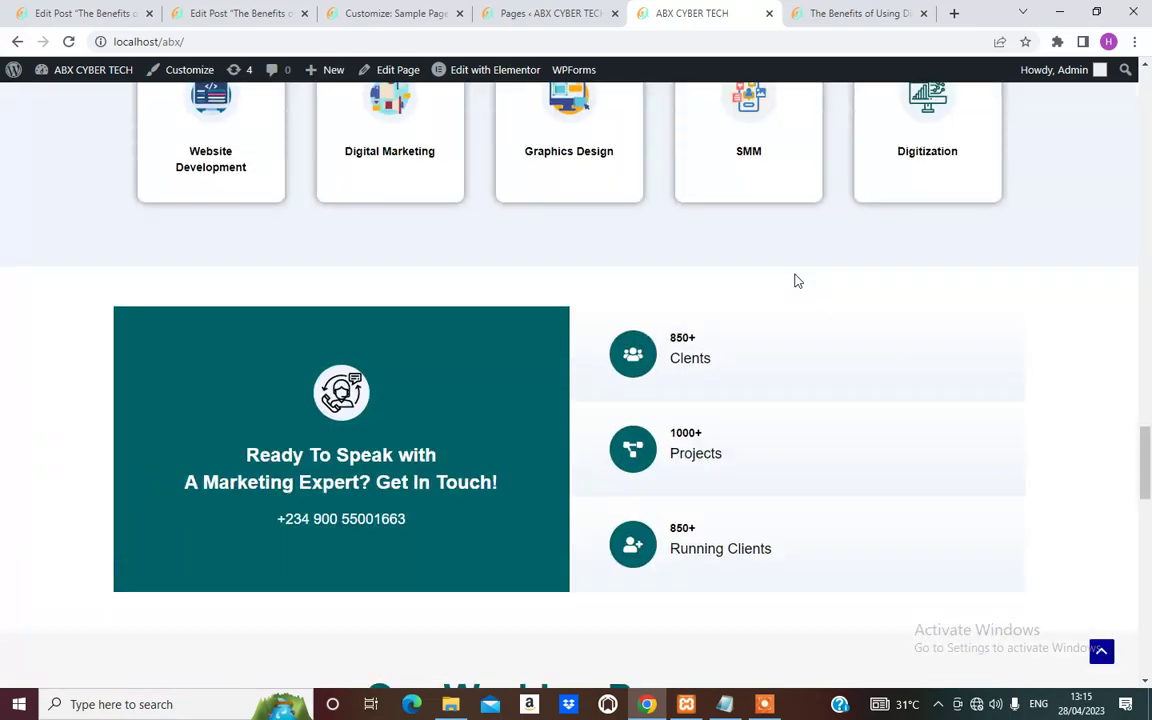
{"action": "scroll", "coordinate": [797, 277], "scroll_direction": "down", "scroll_amount": 15}
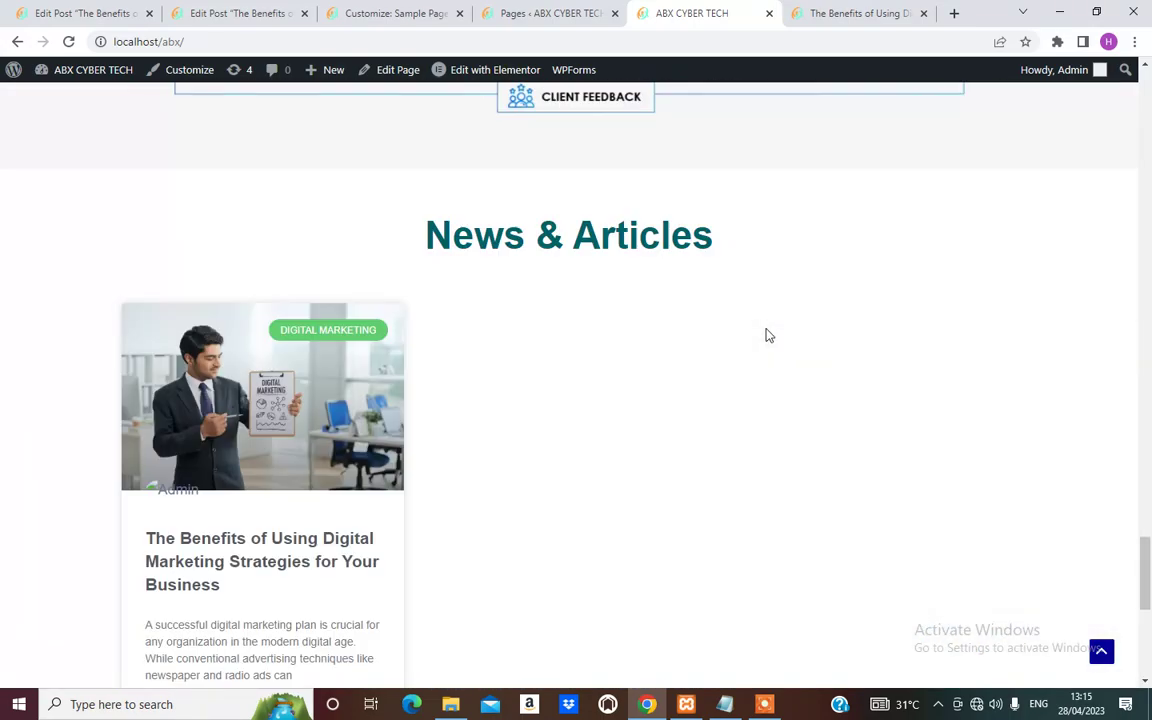
{"action": "scroll", "coordinate": [766, 334], "scroll_direction": "up", "scroll_amount": 10}
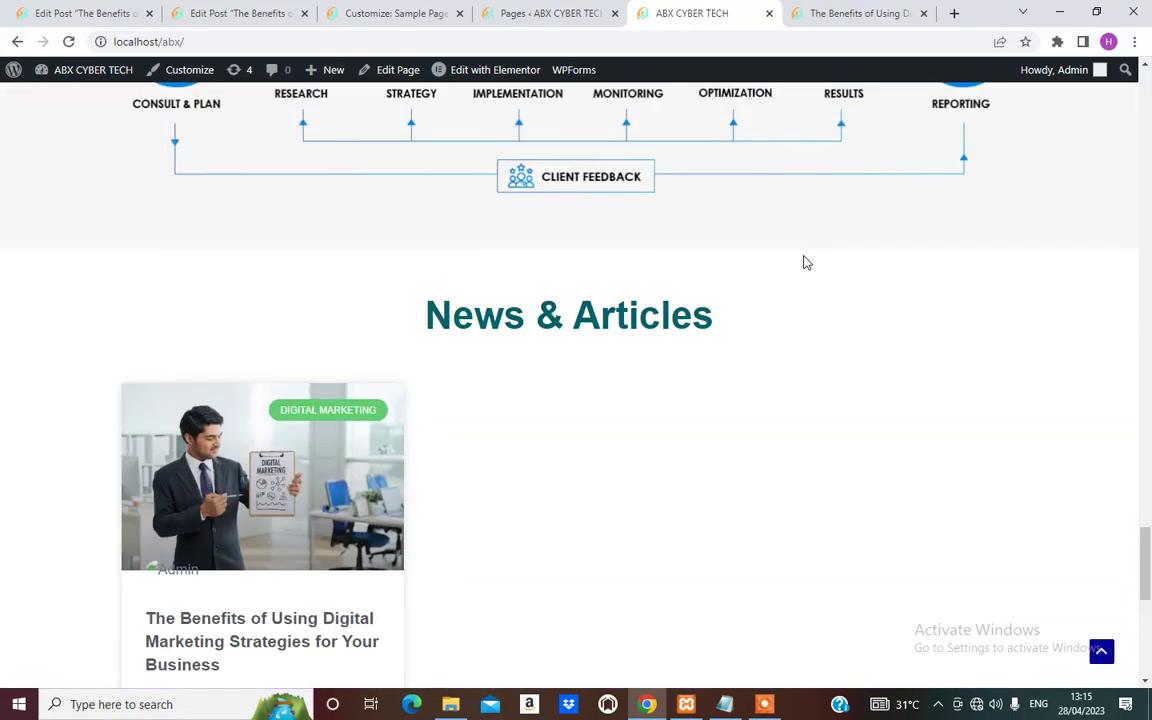
{"action": "scroll", "coordinate": [806, 262], "scroll_direction": "up", "scroll_amount": 15}
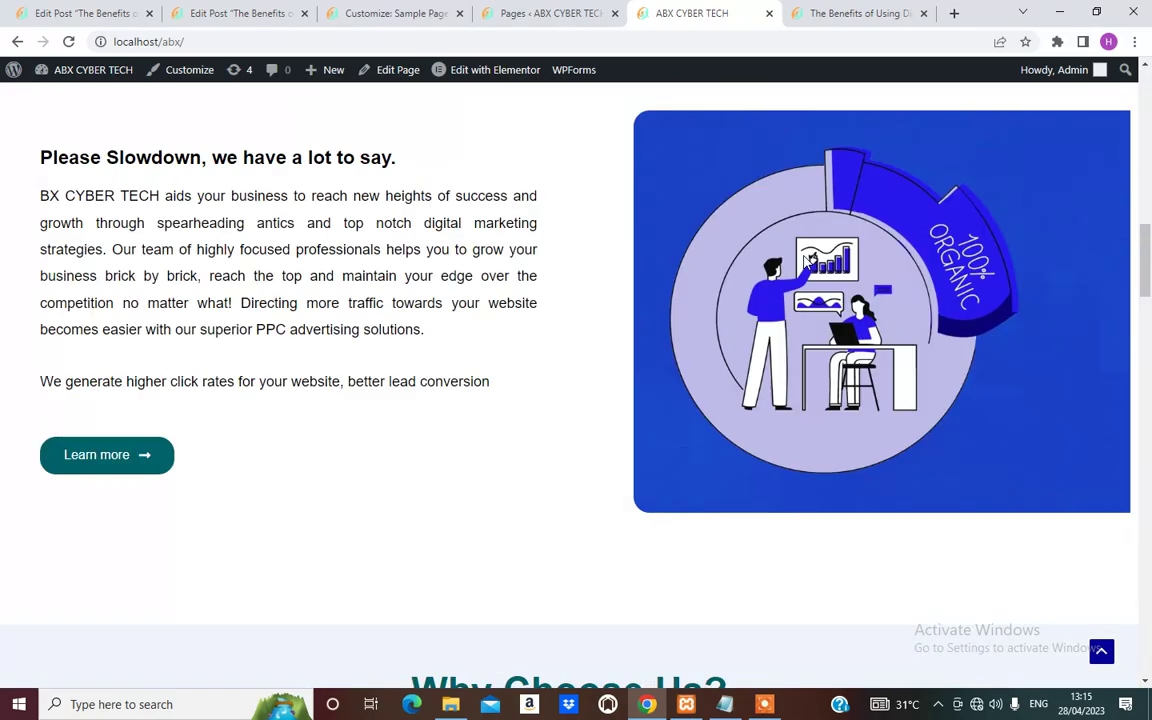
{"action": "scroll", "coordinate": [806, 262], "scroll_direction": "up", "scroll_amount": 10}
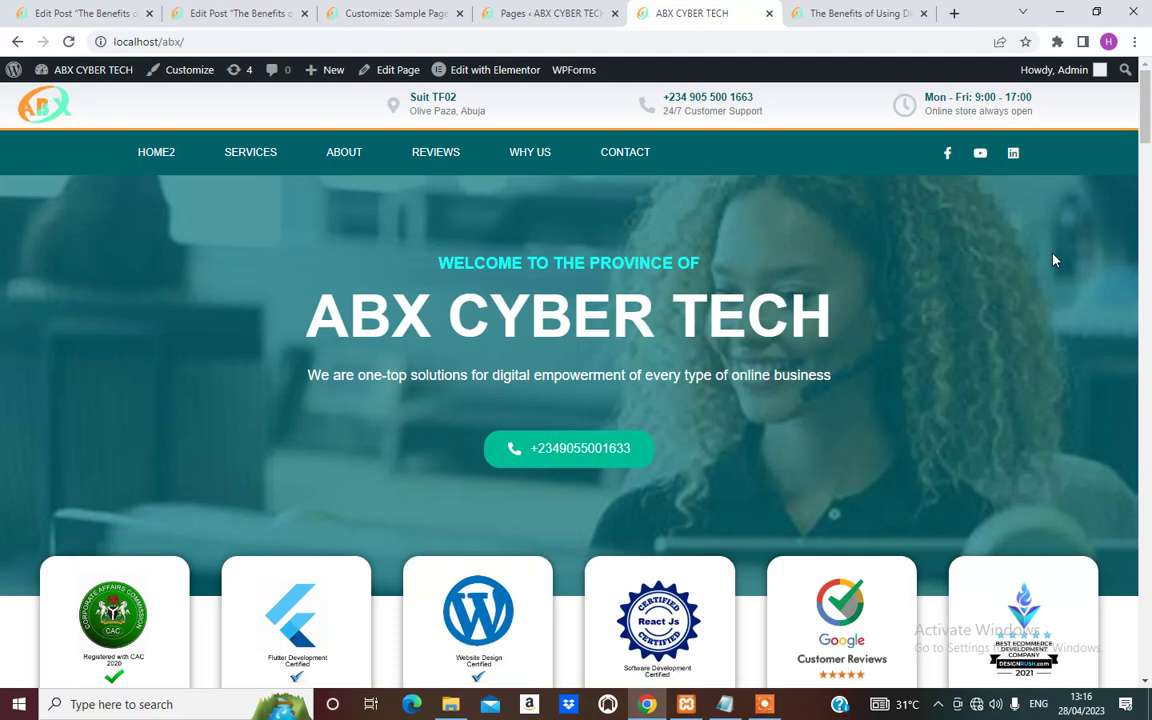
Examine the homepage's hero banner, the certification cards and the About section below it.
{"action": "scroll", "coordinate": [980, 335], "scroll_direction": "down", "scroll_amount": 4}
{"action": "scroll", "coordinate": [600, 355], "scroll_direction": "up", "scroll_amount": 3}
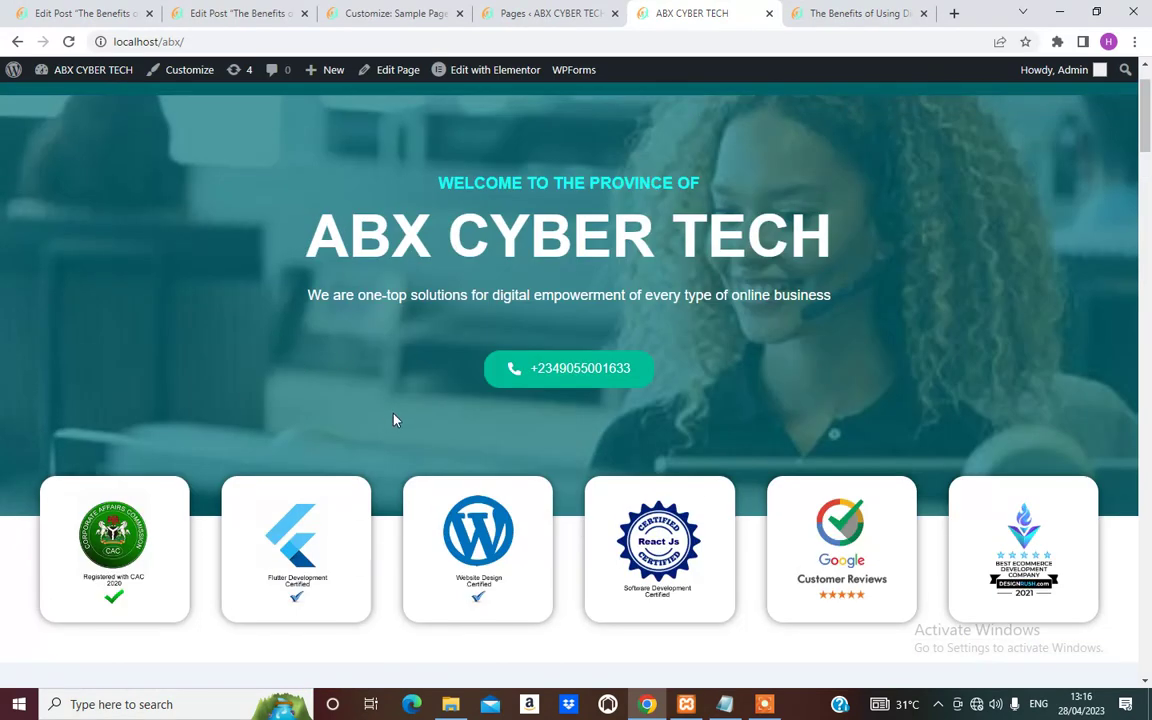
{"action": "scroll", "coordinate": [429, 401], "scroll_direction": "up", "scroll_amount": 1}
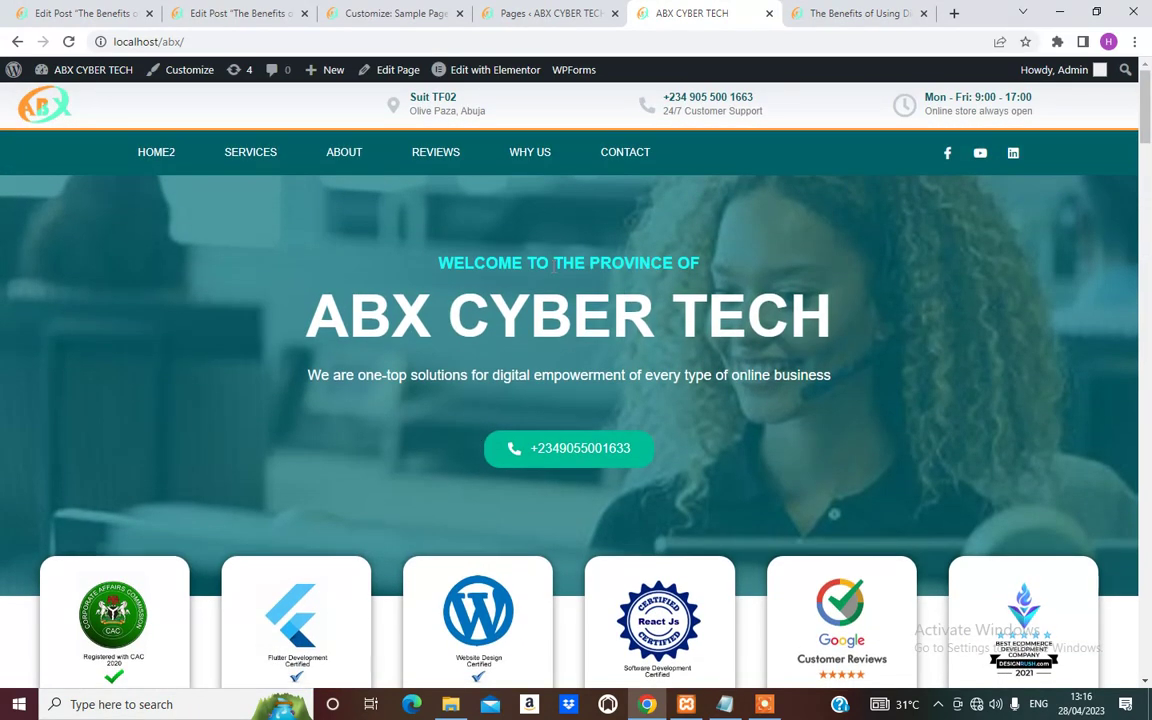
{"action": "scroll", "coordinate": [912, 299], "scroll_direction": "down", "scroll_amount": 1}
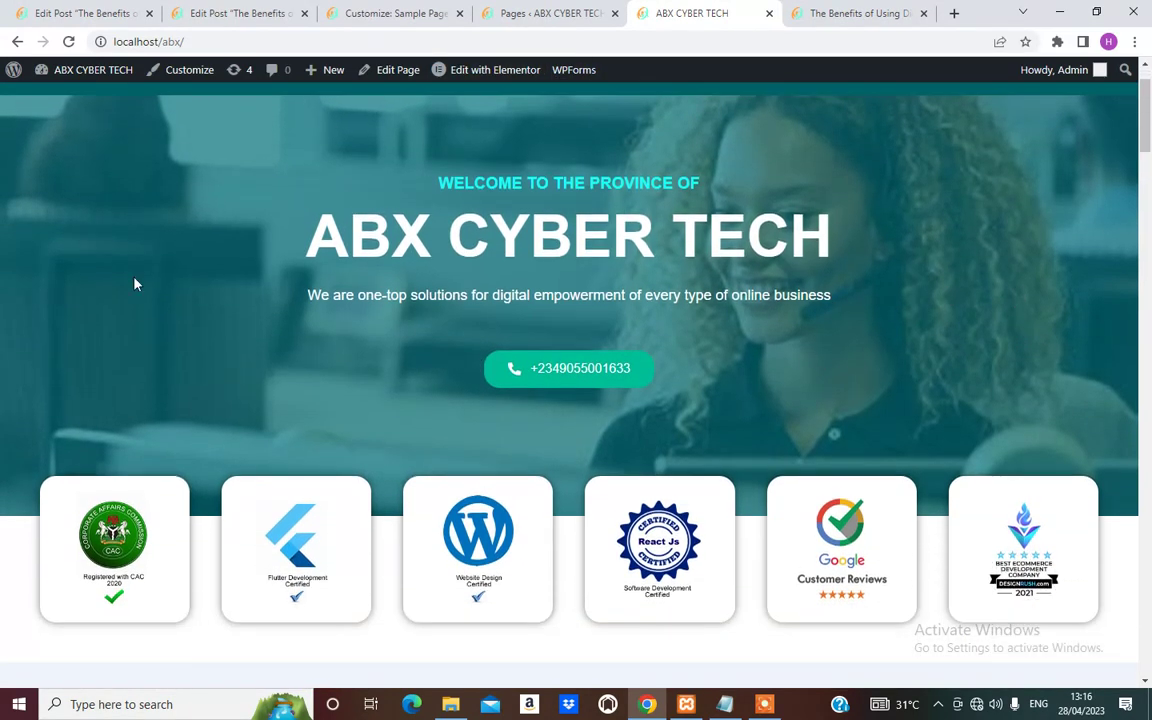
{"action": "scroll", "coordinate": [172, 320], "scroll_direction": "down", "scroll_amount": 8}
{"action": "scroll", "coordinate": [260, 300], "scroll_direction": "up", "scroll_amount": 4}
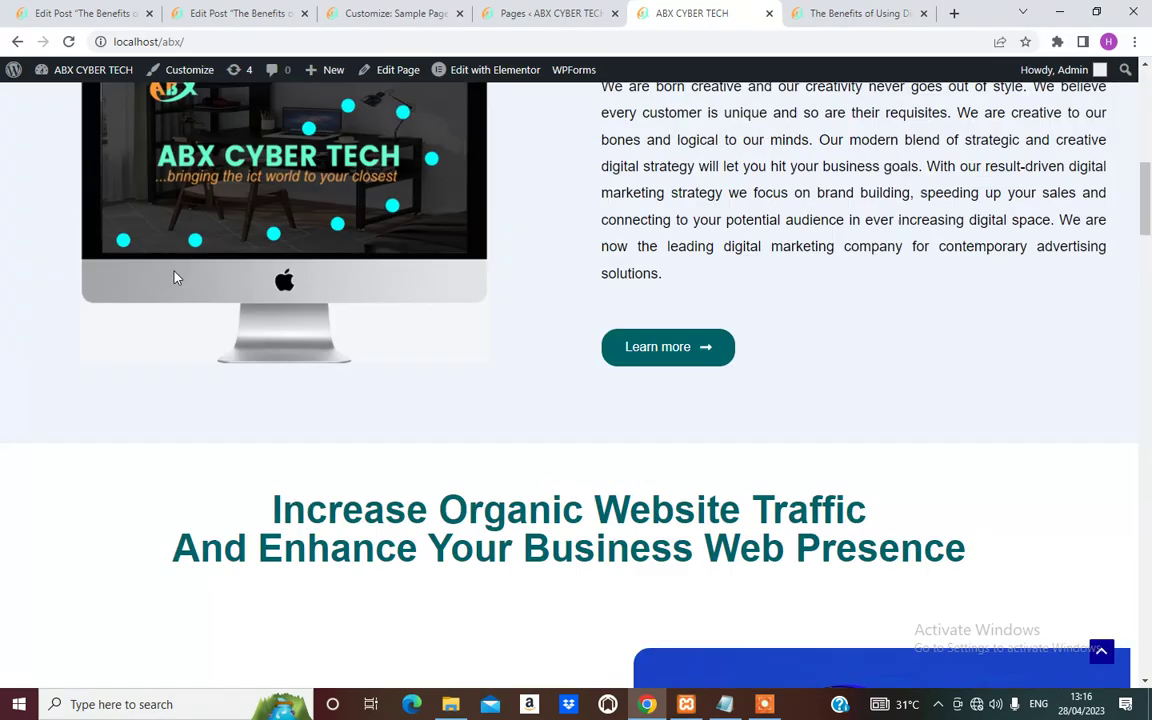
{"action": "scroll", "coordinate": [340, 185], "scroll_direction": "up", "scroll_amount": 5}
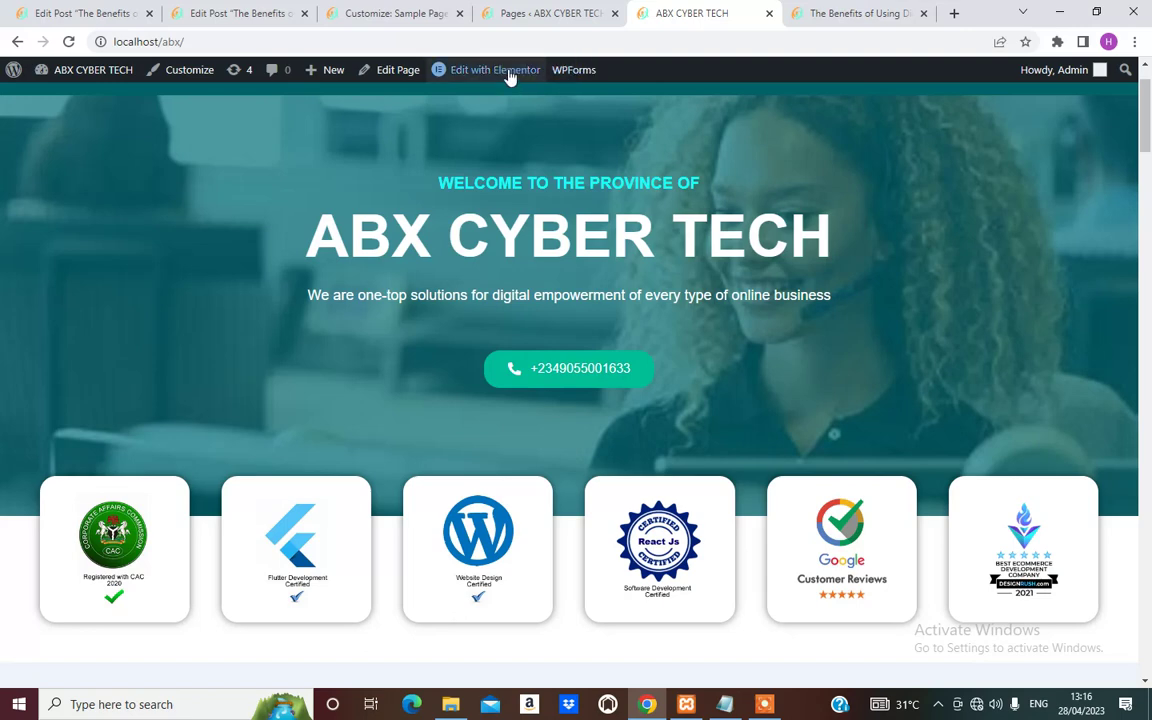
Open the homepage in the Elementor editor and select the hero banner's section through the Navigator.
{"action": "left_click", "coordinate": [510, 72]}
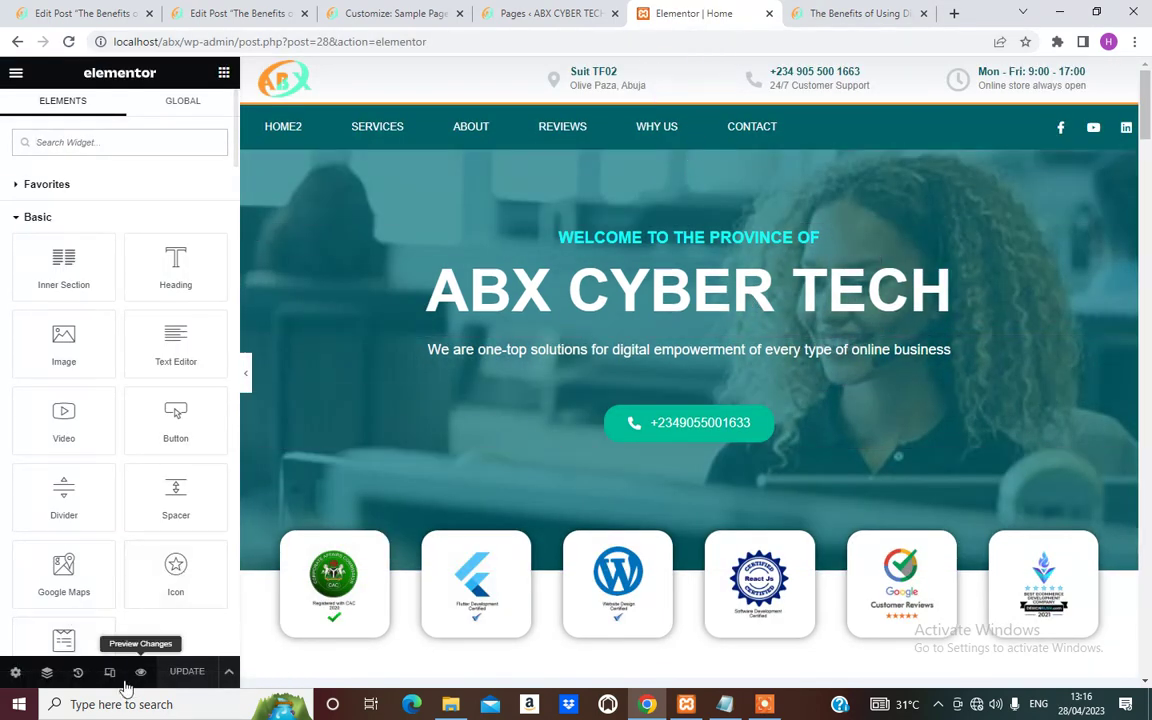
{"action": "left_click", "coordinate": [47, 673]}
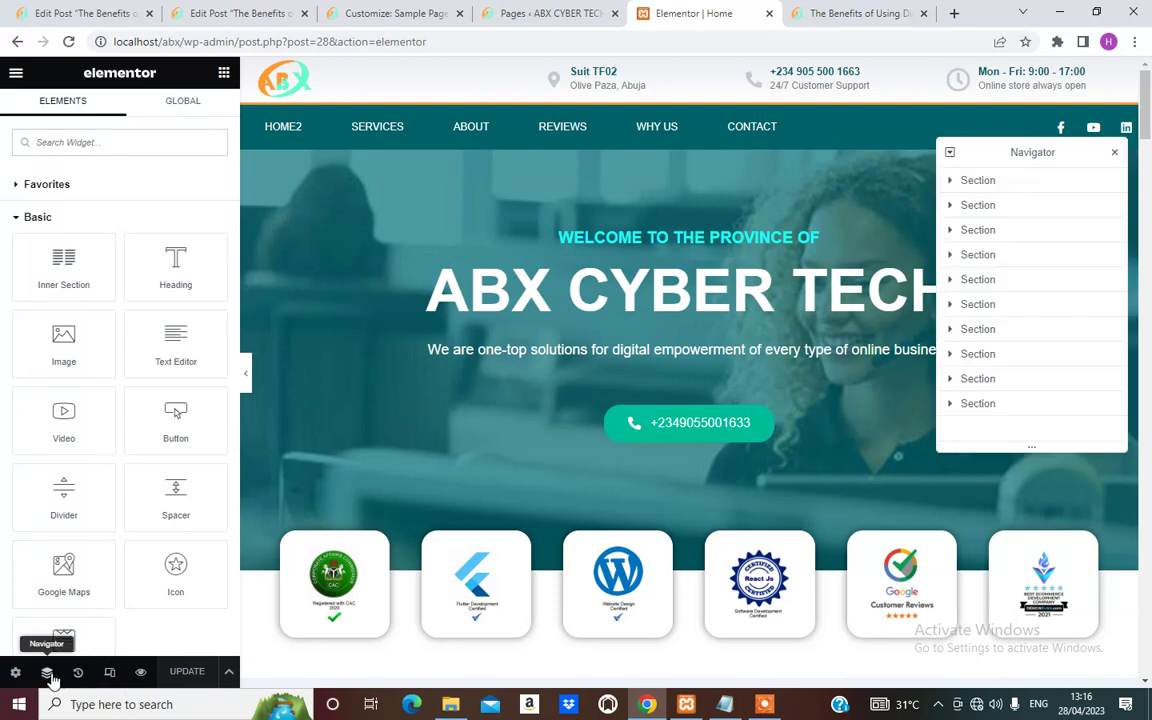
{"action": "left_click", "coordinate": [999, 184]}
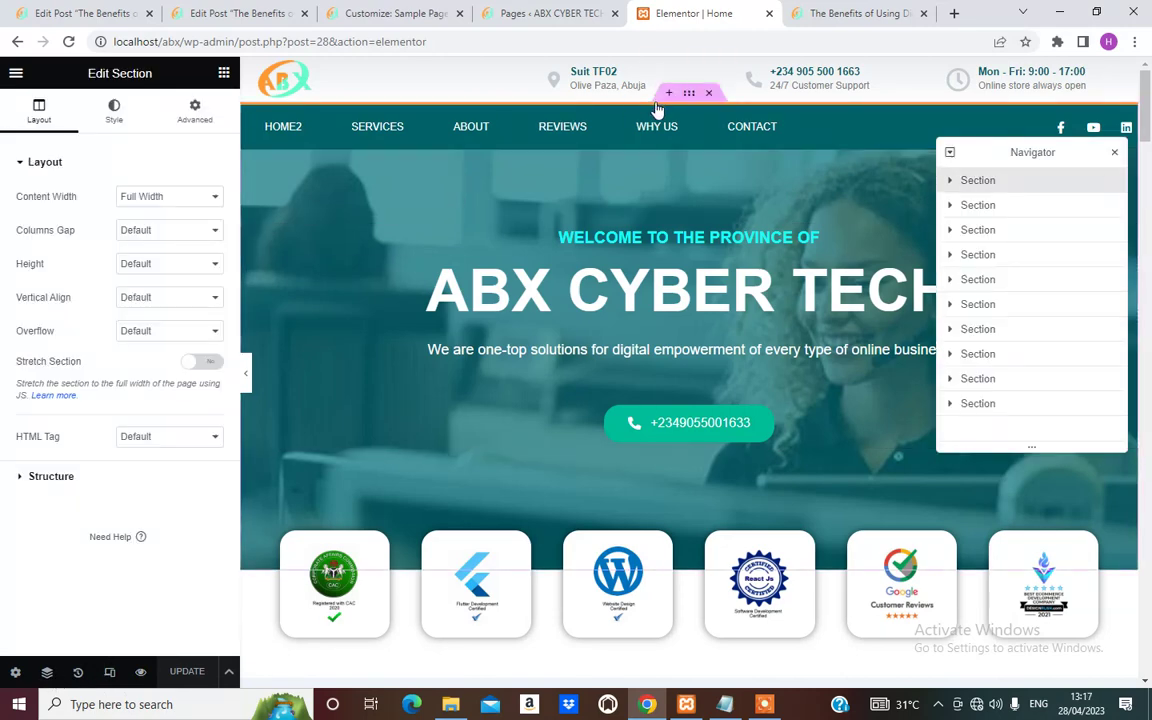
{"action": "left_click", "coordinate": [975, 205]}
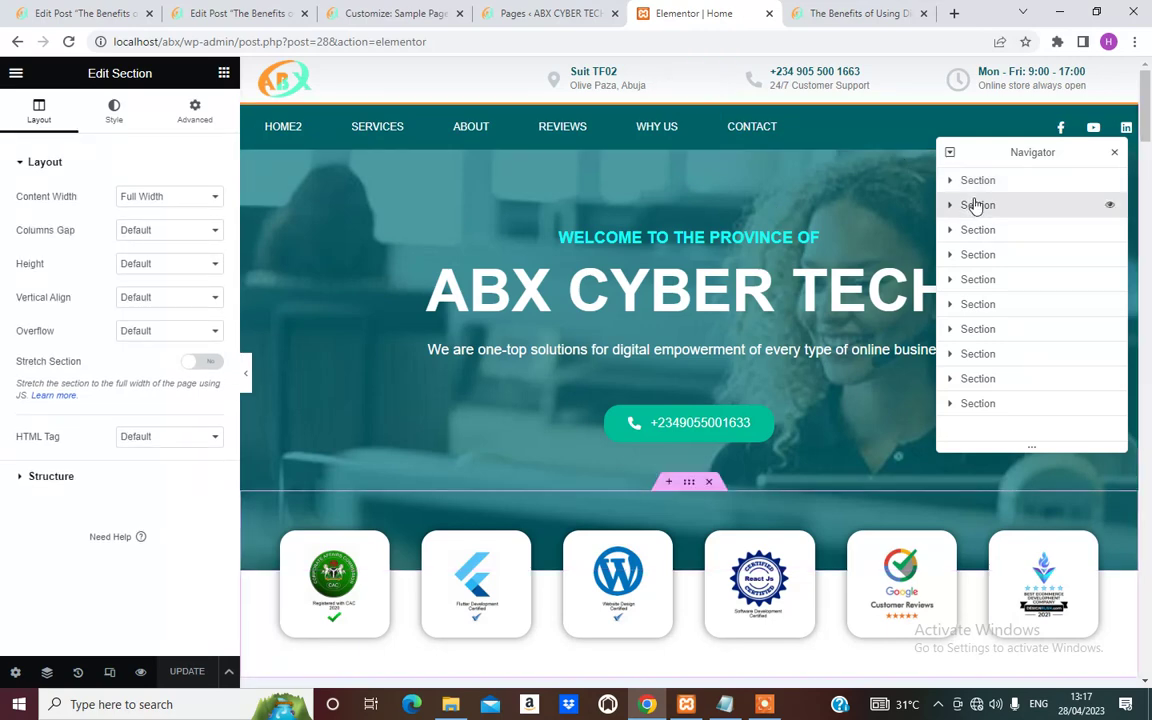
{"action": "left_click", "coordinate": [974, 183]}
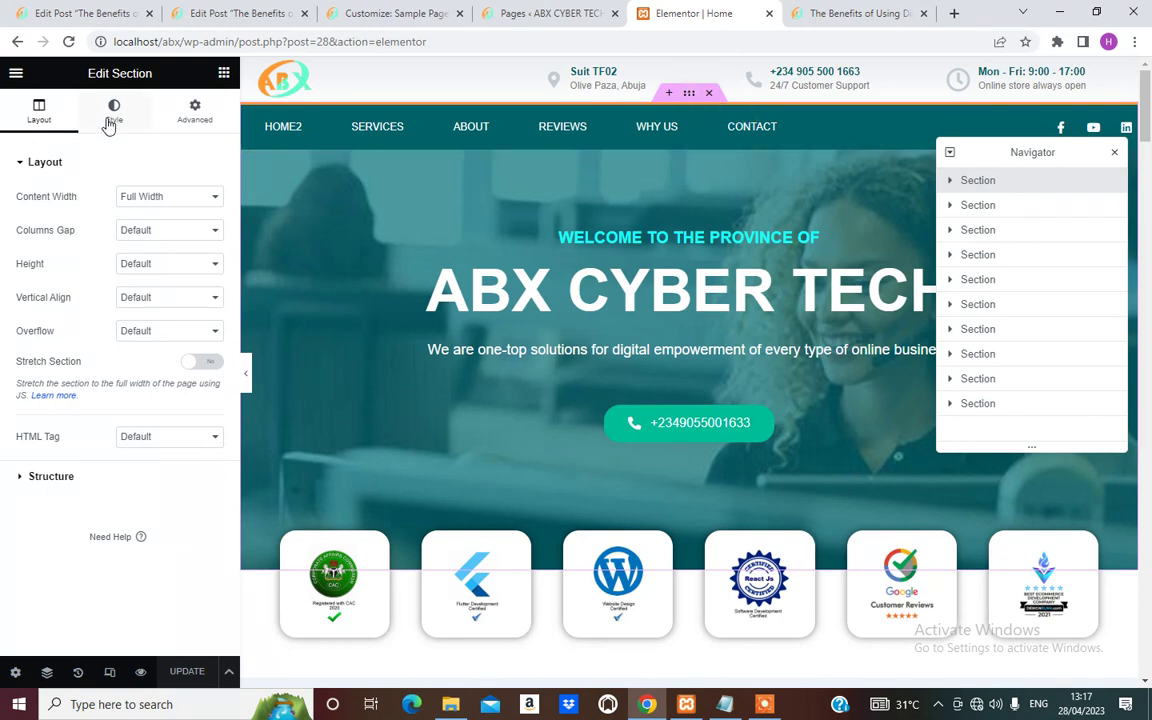
Set the hero section's background overlay color to black (#000000) and update the page.
{"action": "left_click", "coordinate": [113, 130]}
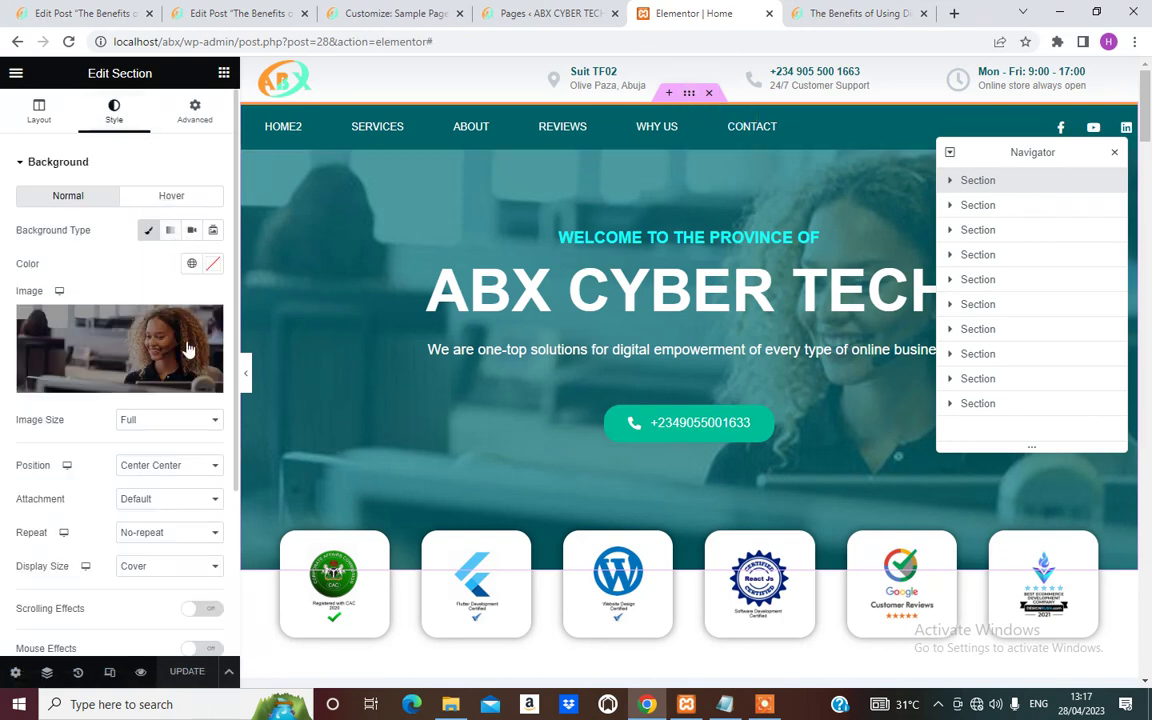
{"action": "scroll", "coordinate": [135, 470], "scroll_direction": "down", "scroll_amount": 1}
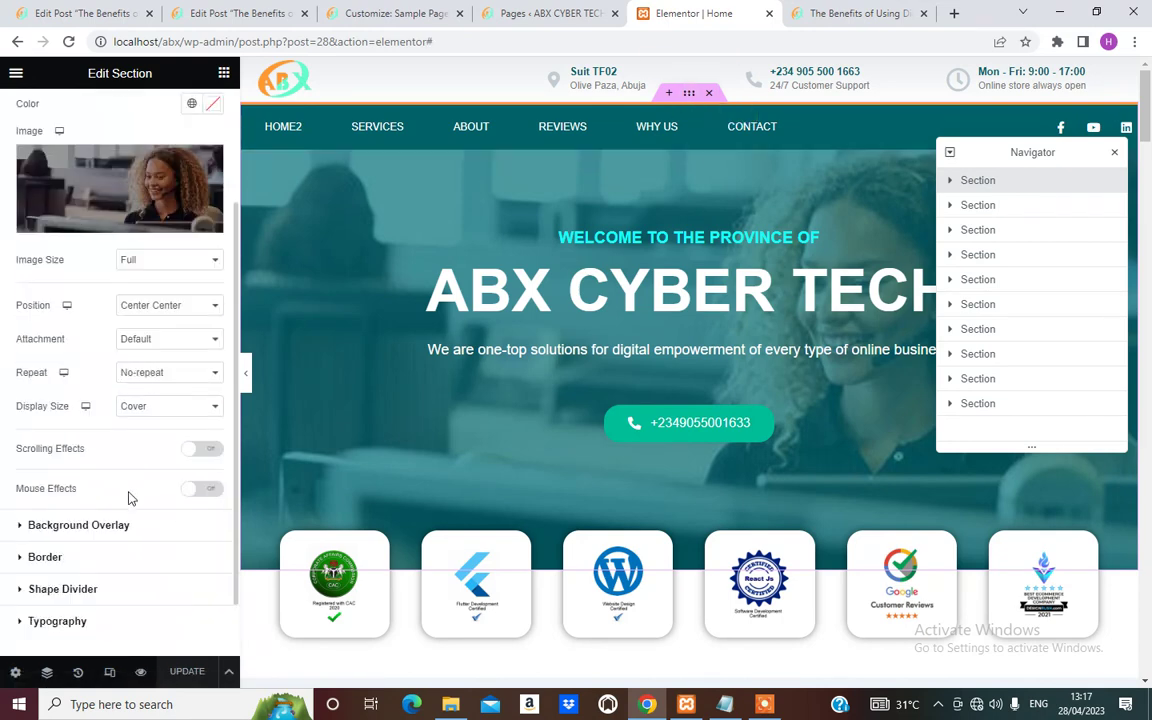
{"action": "left_click", "coordinate": [88, 525]}
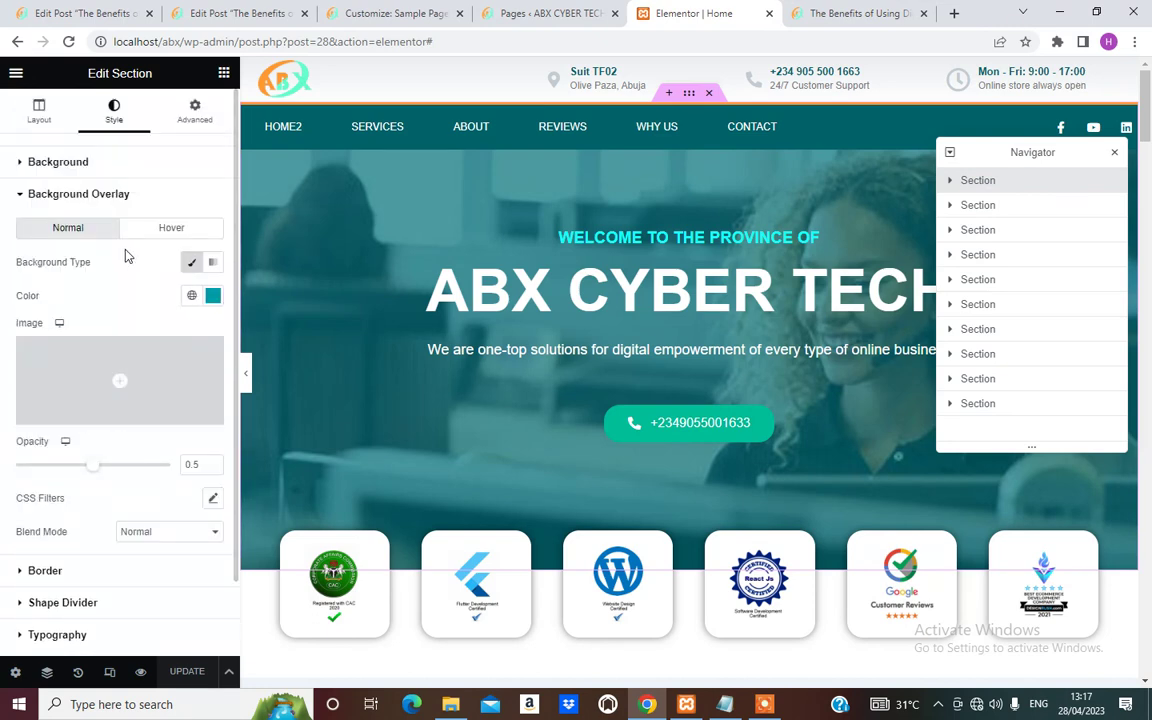
{"action": "left_click", "coordinate": [213, 295]}
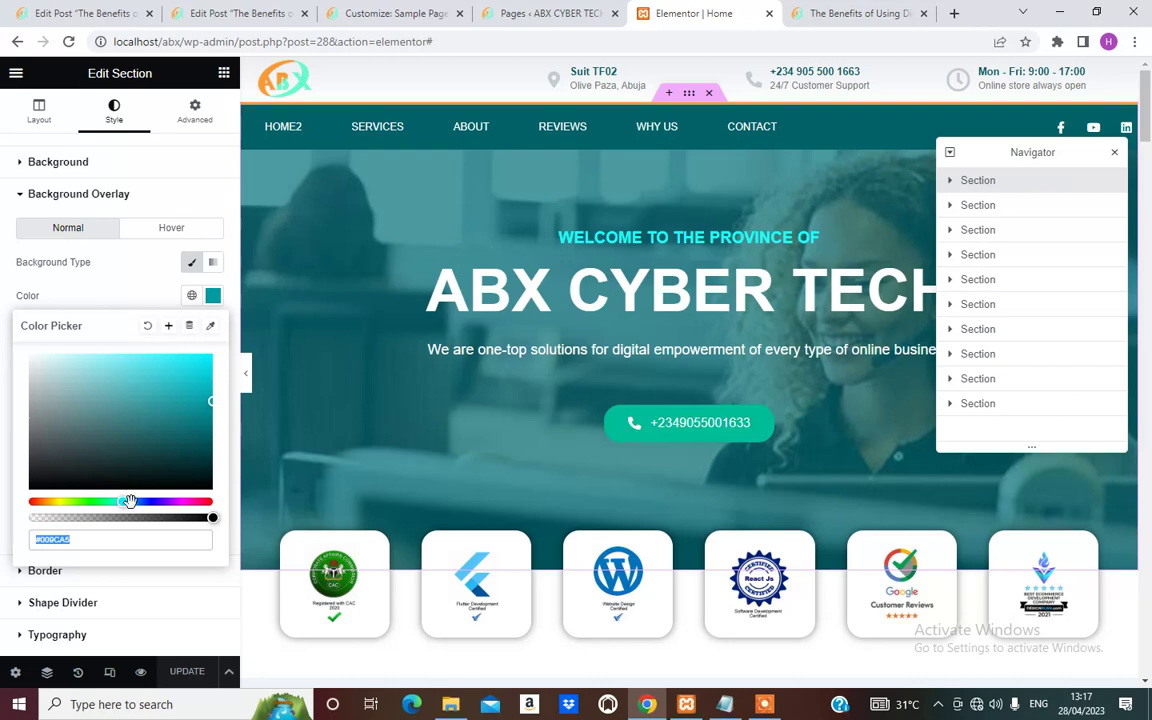
{"action": "left_click_drag", "start_coordinate": [208, 404], "coordinate": [213, 516]}
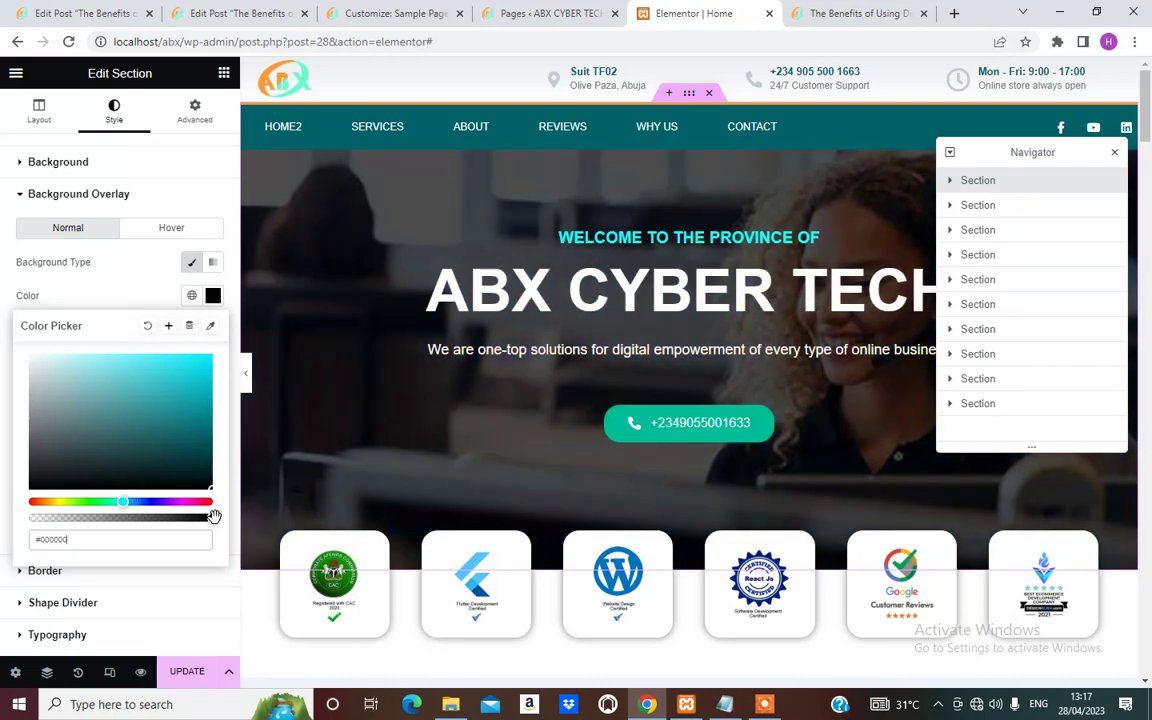
{"action": "left_click", "coordinate": [185, 676]}
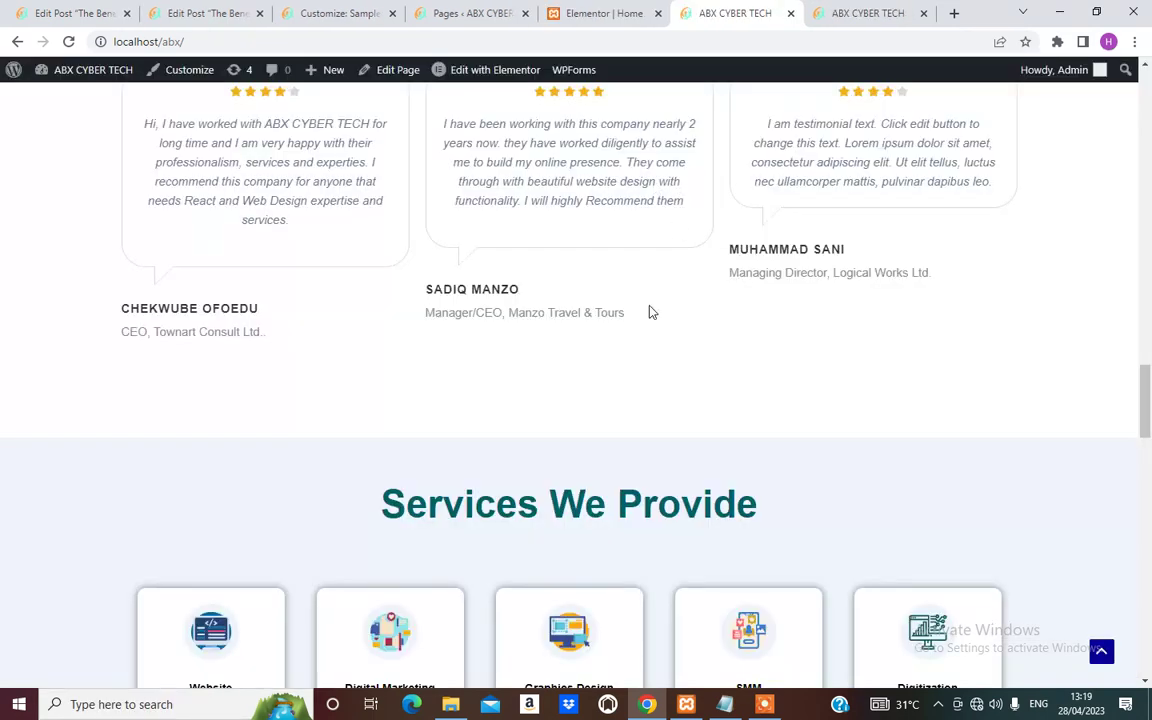
{"action": "scroll", "coordinate": [648, 309], "scroll_direction": "up", "scroll_amount": 15}
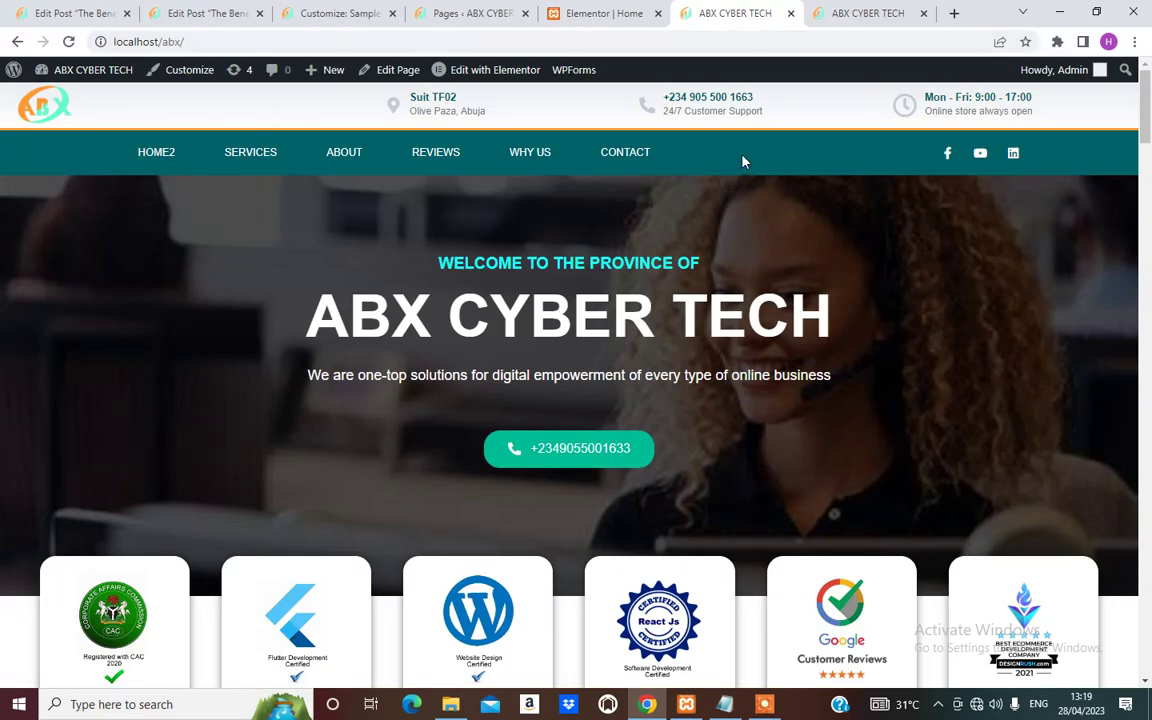
Look through the homepage sections from the hero banner down to the News & Articles post card.
{"action": "scroll", "coordinate": [548, 345], "scroll_direction": "down", "scroll_amount": 20}
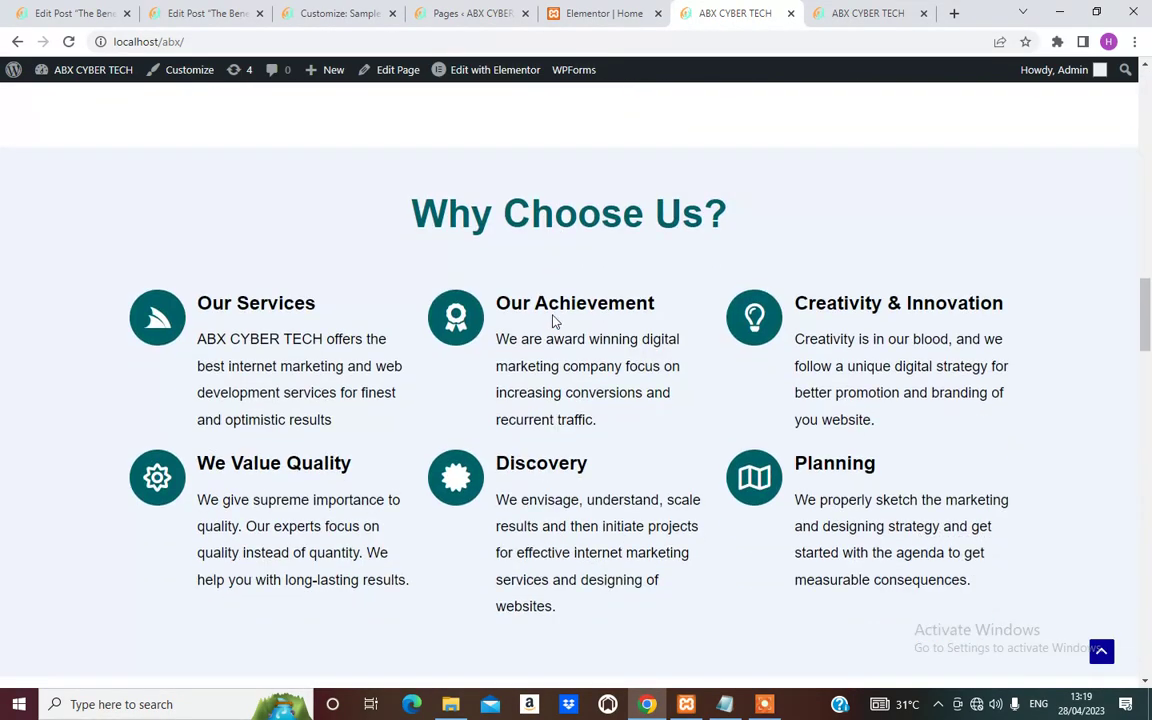
{"action": "scroll", "coordinate": [537, 352], "scroll_direction": "down", "scroll_amount": 4}
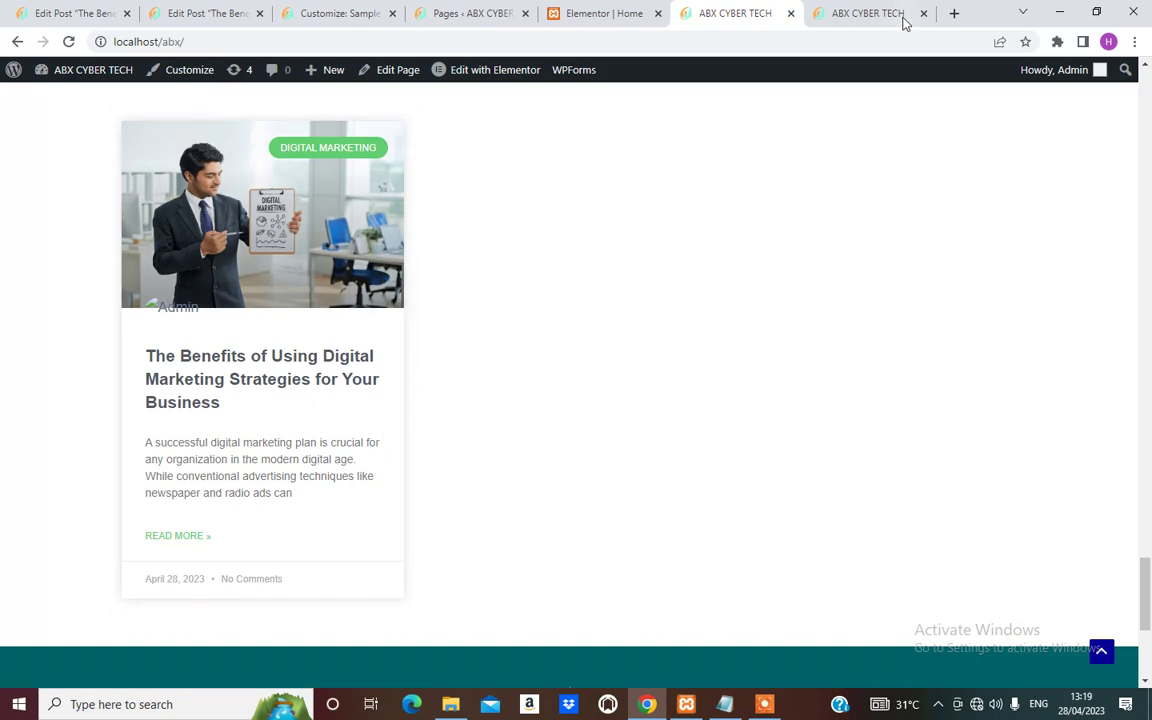
{"action": "scroll", "coordinate": [769, 64], "scroll_direction": "up", "scroll_amount": 4}
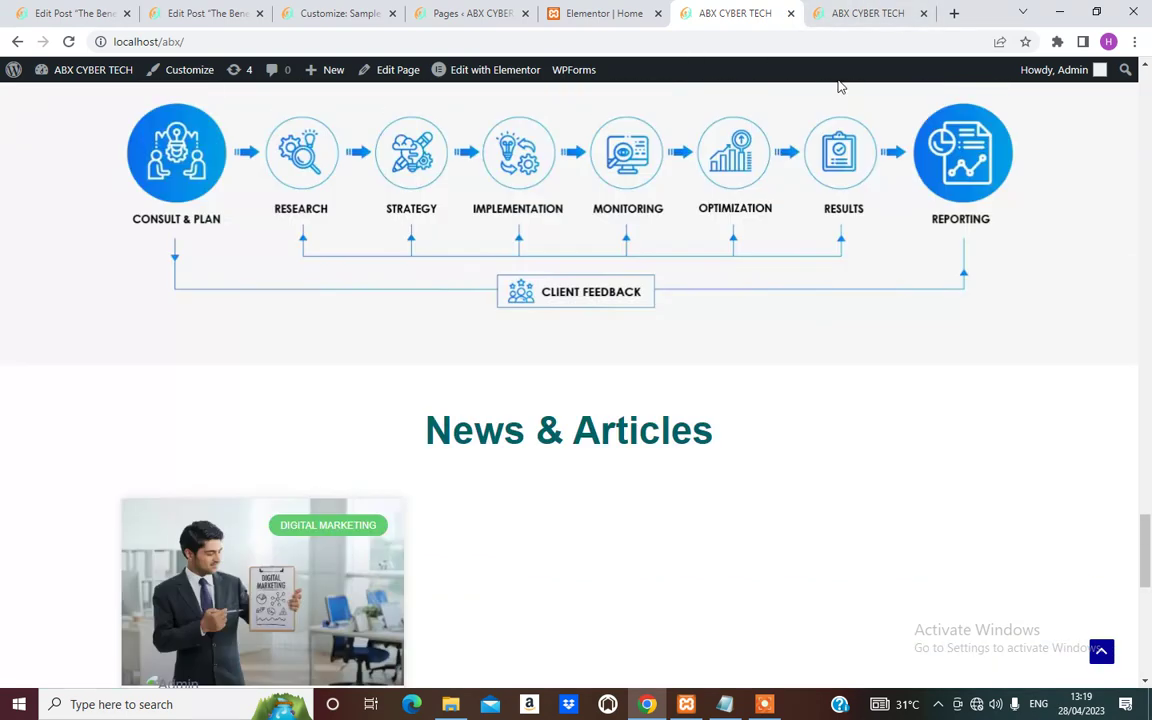
Start a new post from the WordPress admin's Pages screen and close the unneeded browser tabs.
{"action": "left_click", "coordinate": [919, 14]}
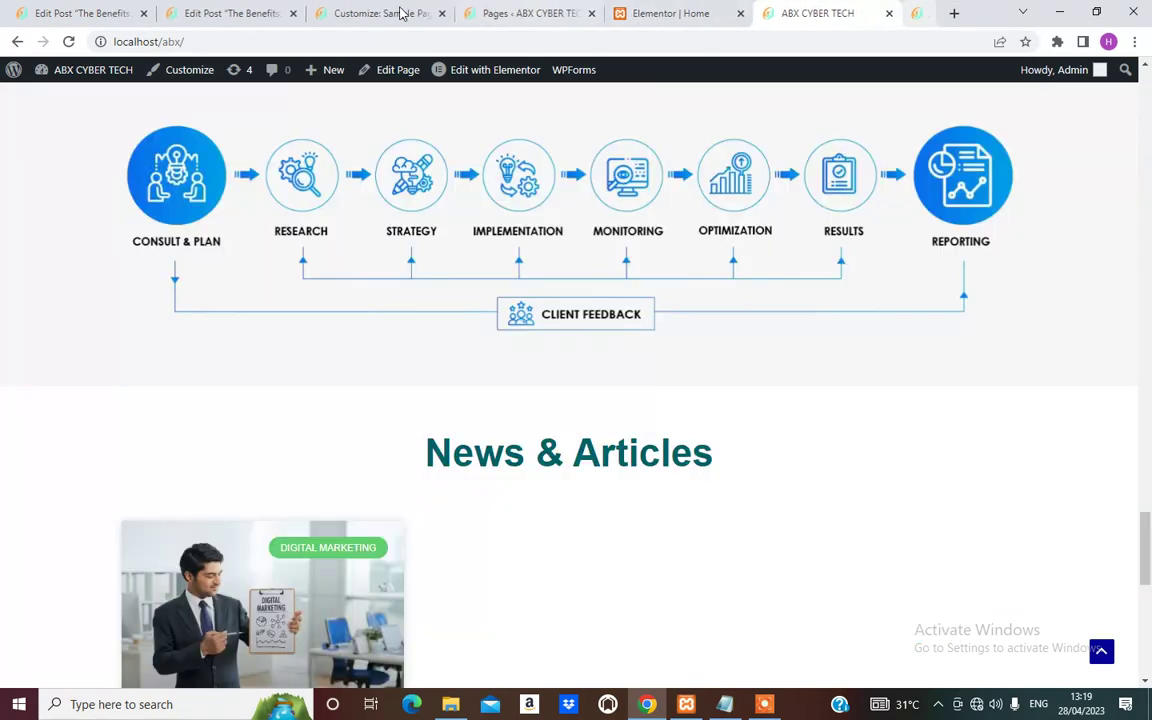
{"action": "key", "text": "ctrl+w"}
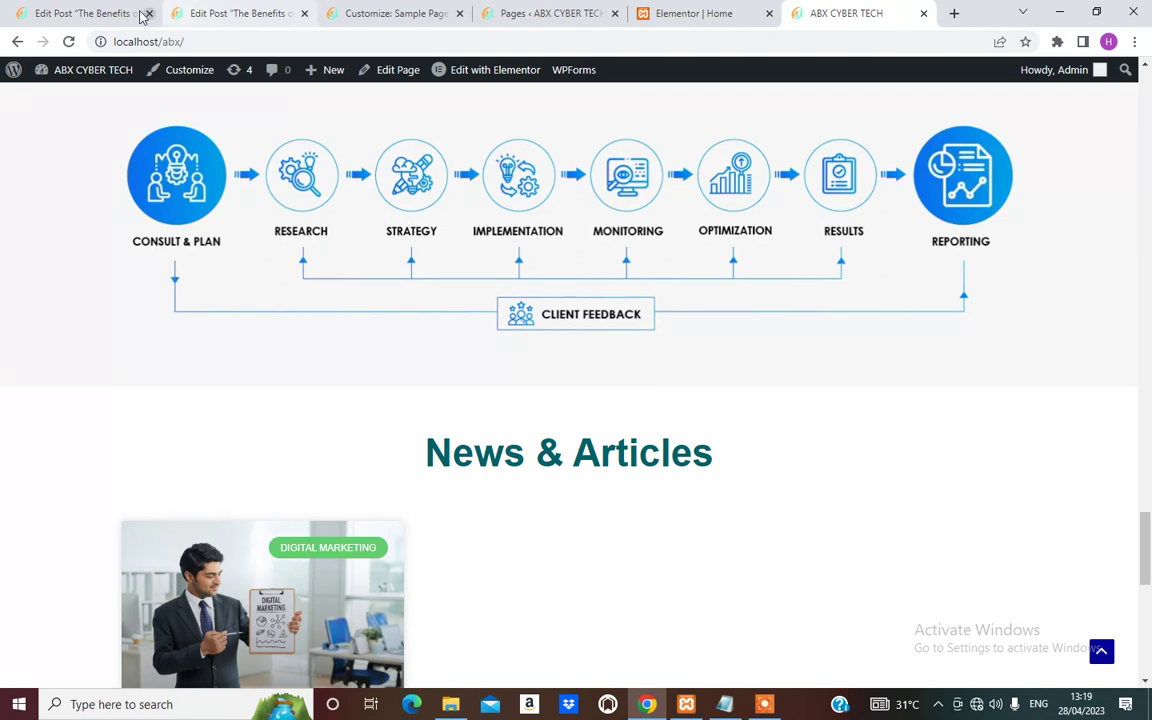
{"action": "left_click", "coordinate": [545, 13]}
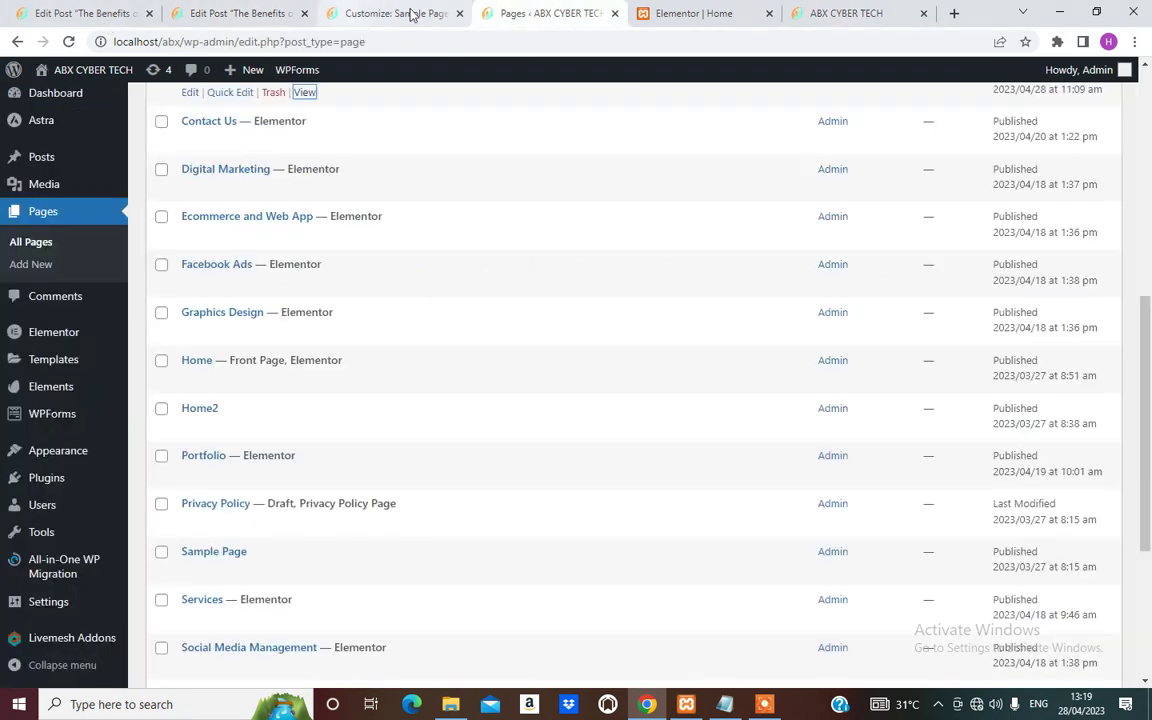
{"action": "mouse_move", "coordinate": [243, 75]}
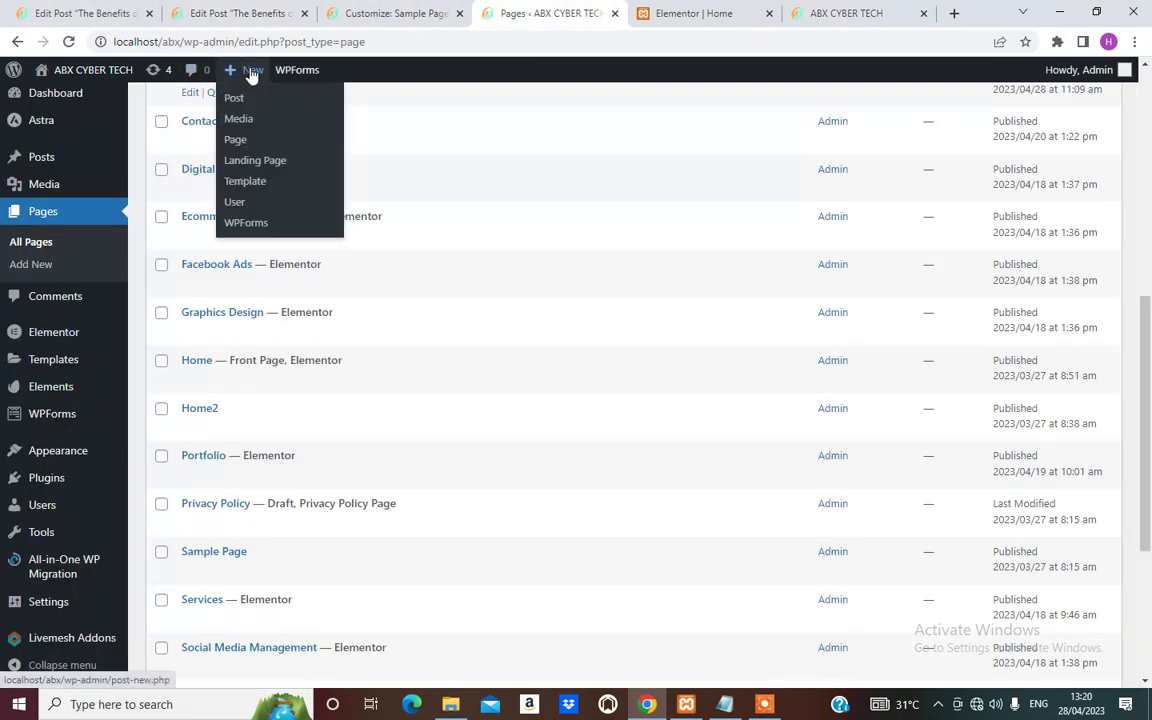
{"action": "left_click", "coordinate": [236, 101]}
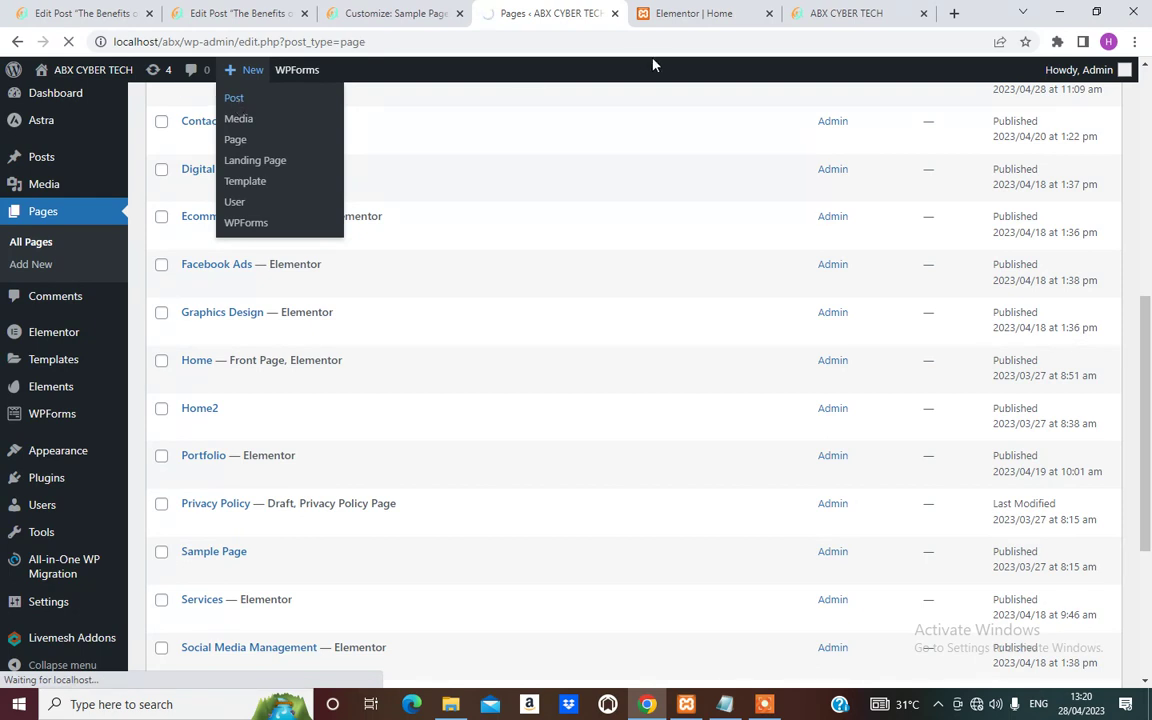
{"action": "left_click", "coordinate": [769, 14]}
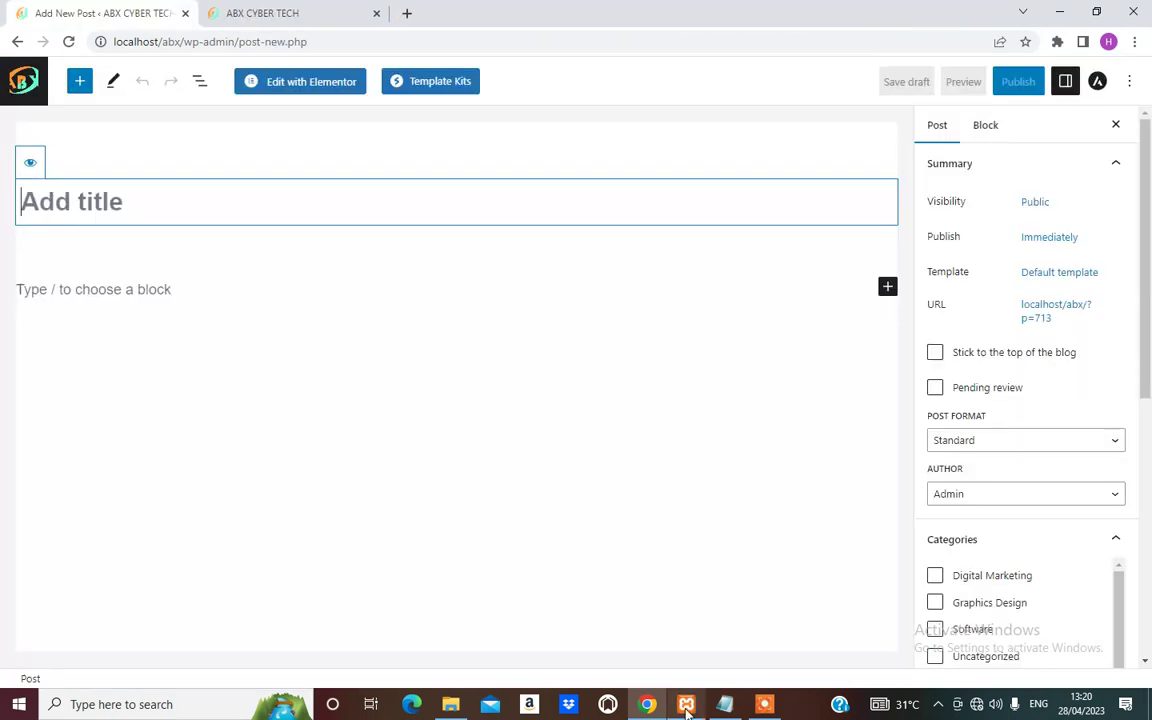
Copy the heading "Digital Marketing Online sale booster" from the blog posts Notepad file into the new post's title.
{"action": "mouse_move", "coordinate": [640, 650]}
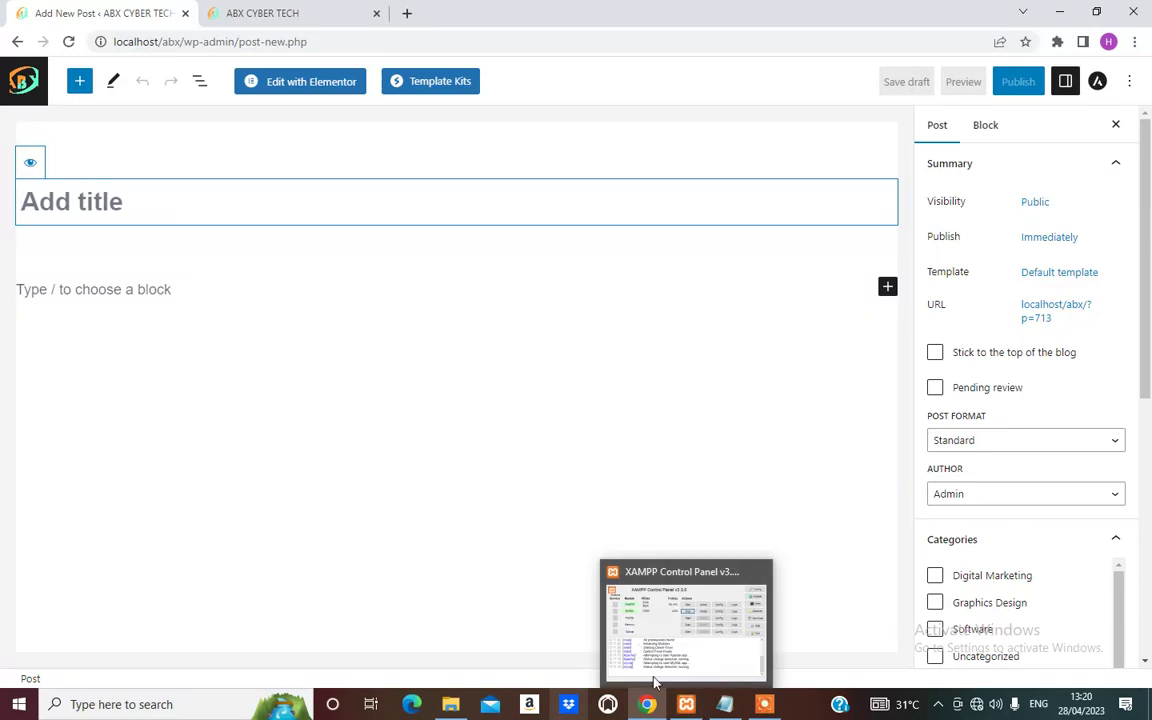
{"action": "left_click", "coordinate": [725, 704]}
{"action": "left_click", "coordinate": [267, 411]}
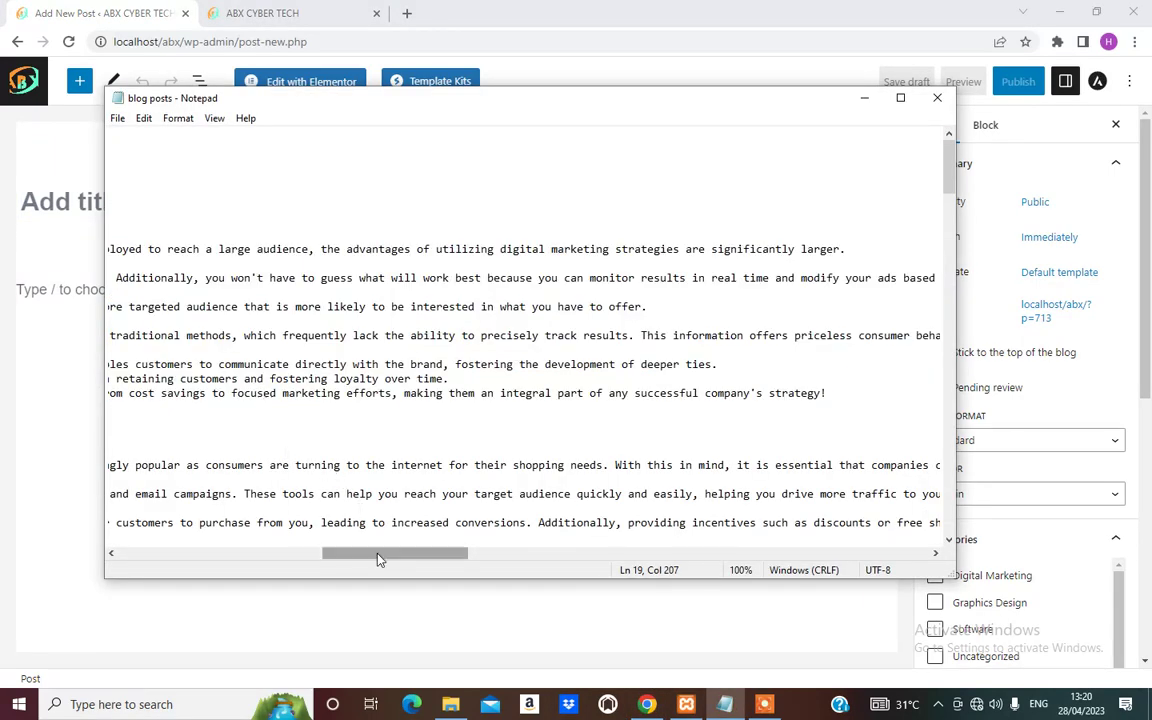
{"action": "left_click_drag", "start_coordinate": [378, 555], "coordinate": [118, 556]}
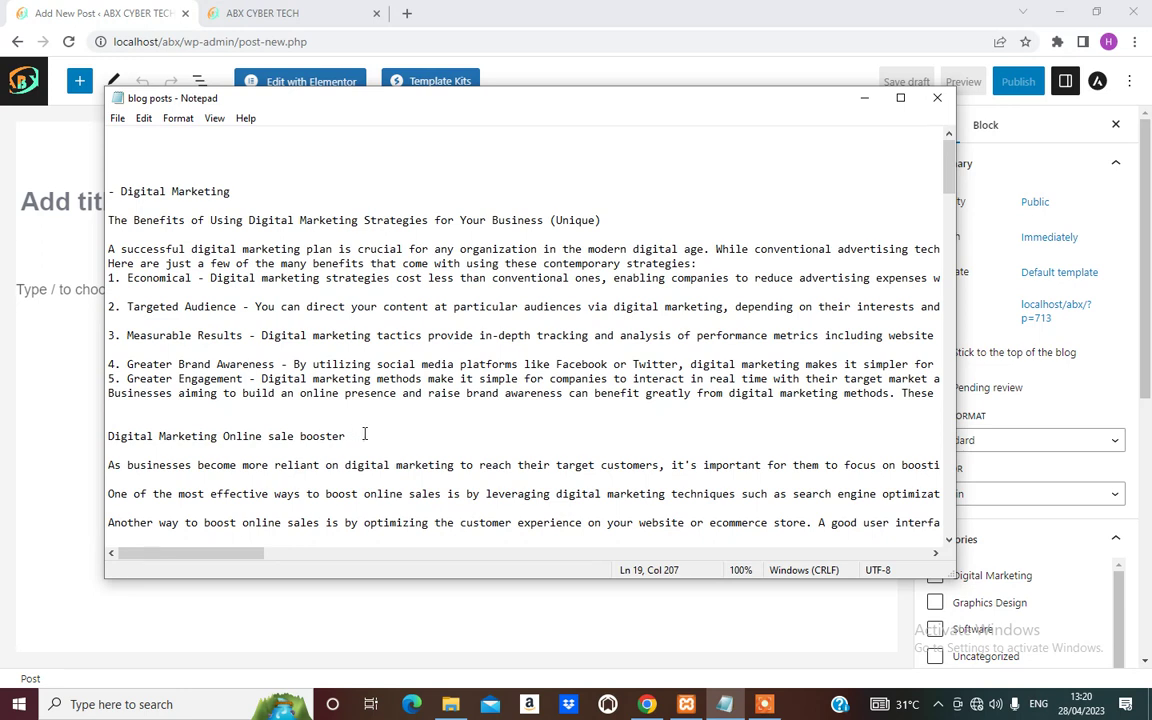
{"action": "left_click_drag", "start_coordinate": [365, 434], "coordinate": [117, 441]}
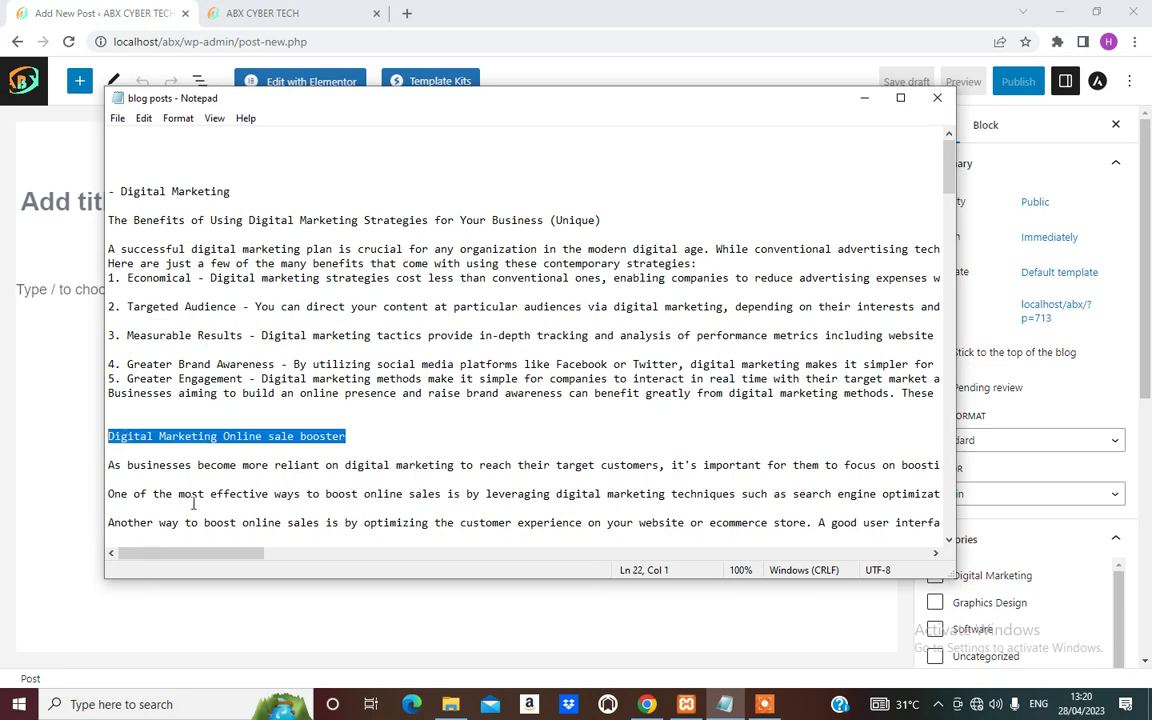
{"action": "left_click", "coordinate": [42, 360]}
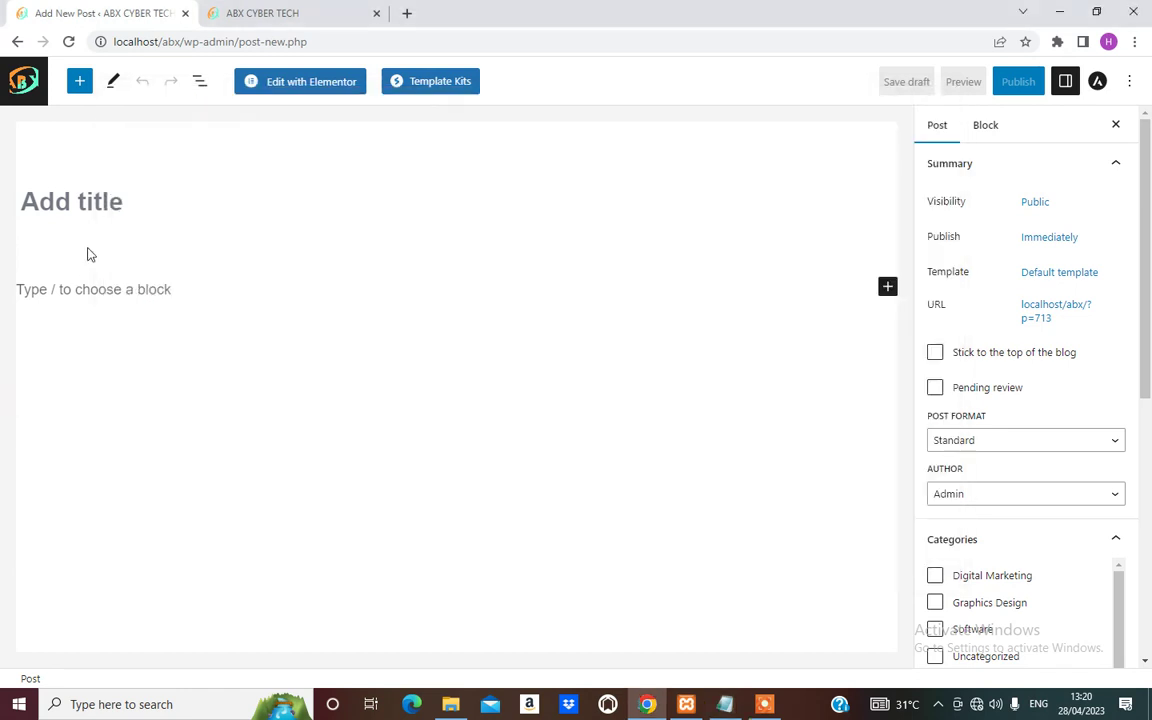
{"action": "left_click", "coordinate": [126, 207]}
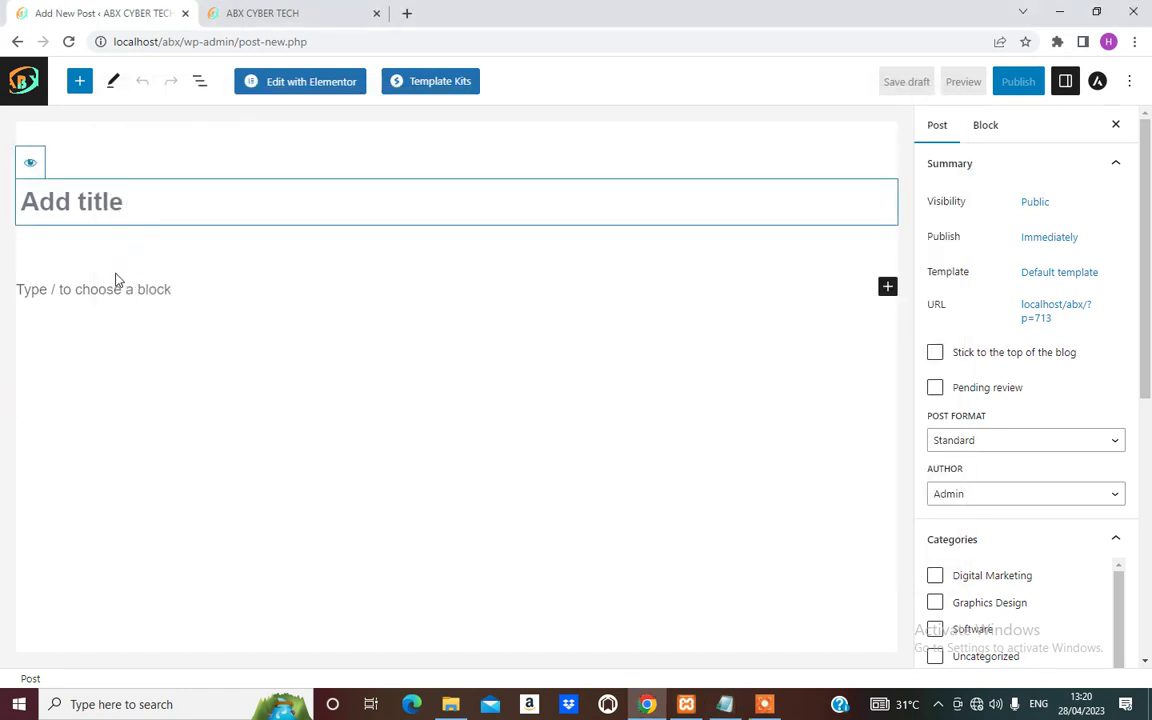
{"action": "type", "text": "Digital Marketing Online sale booster"}
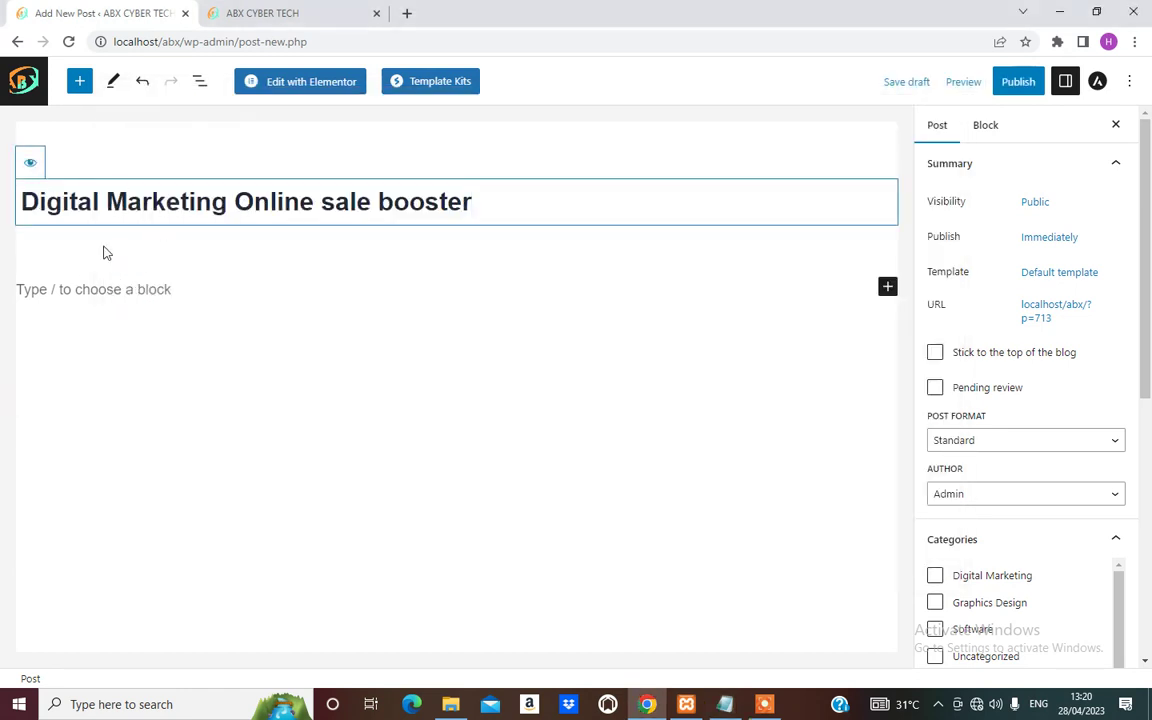
Add an Image block to the post below the title.
{"action": "left_click", "coordinate": [87, 290]}
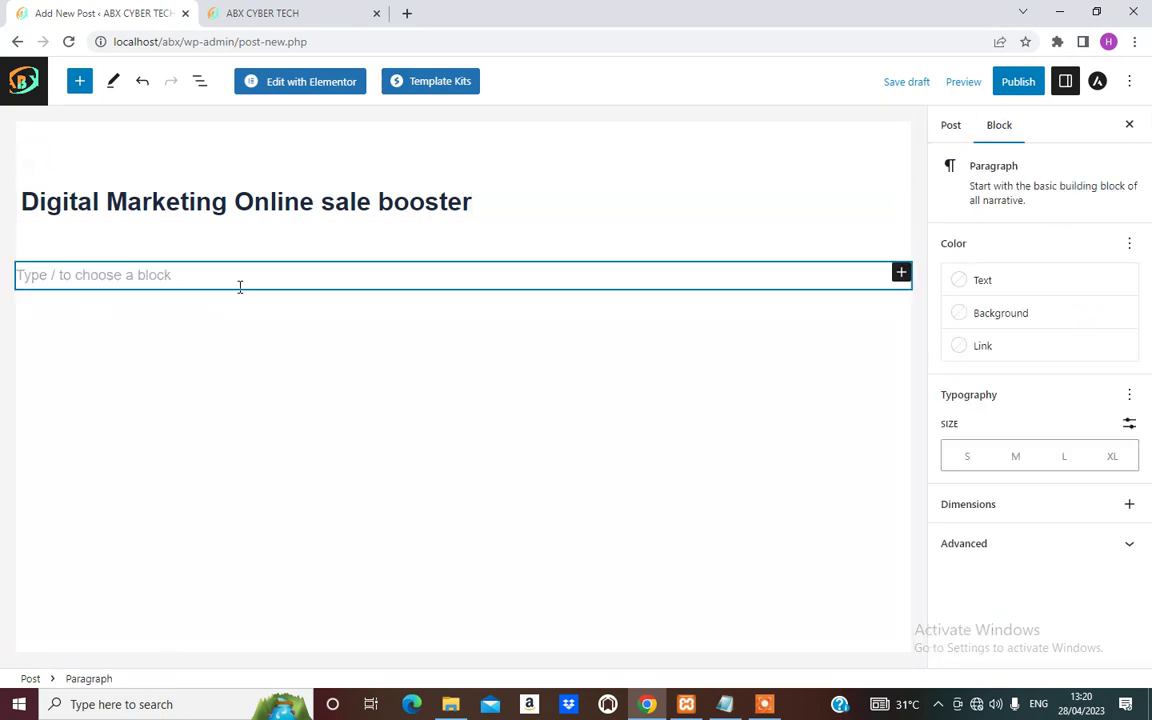
{"action": "left_click", "coordinate": [903, 276]}
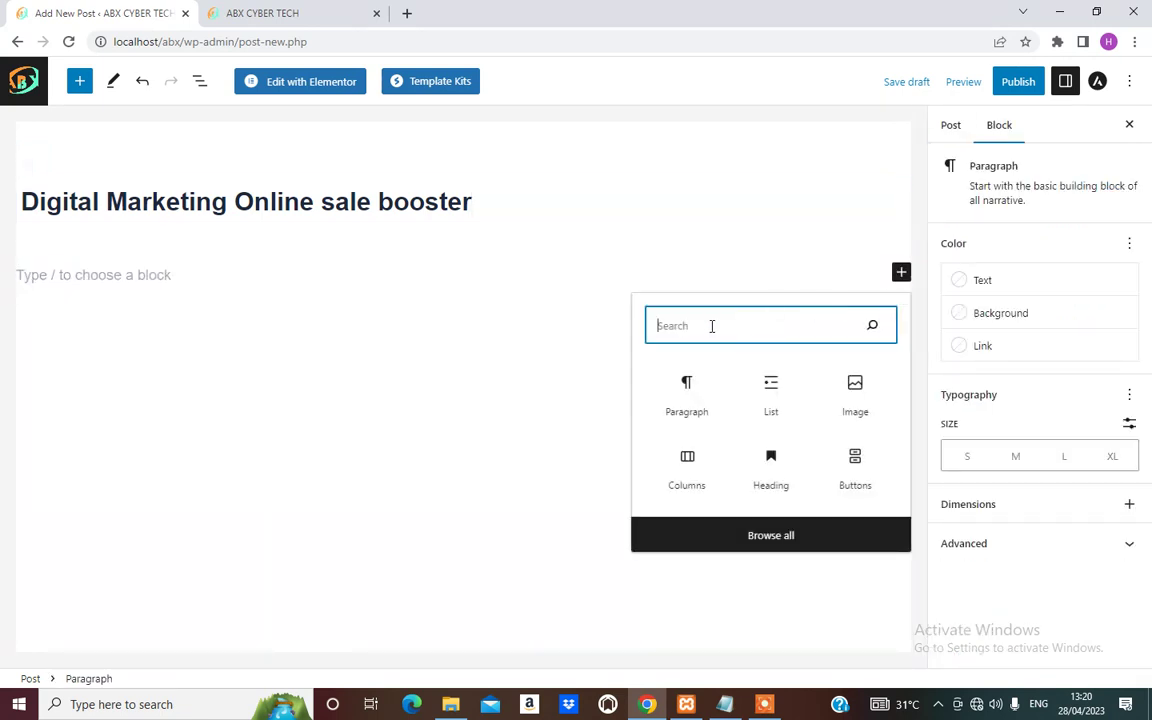
{"action": "left_click", "coordinate": [853, 389]}
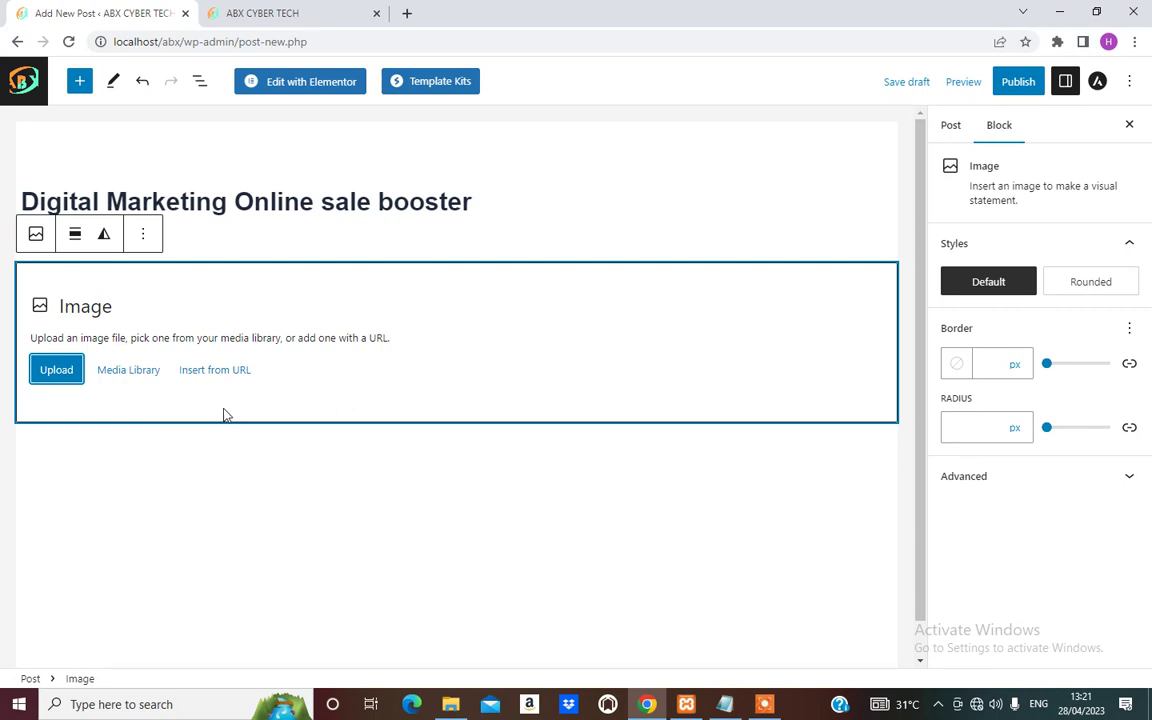
Upload the boost sALE picture from the Blog Resource folder and insert it in the Image block.
{"action": "left_click", "coordinate": [128, 370]}
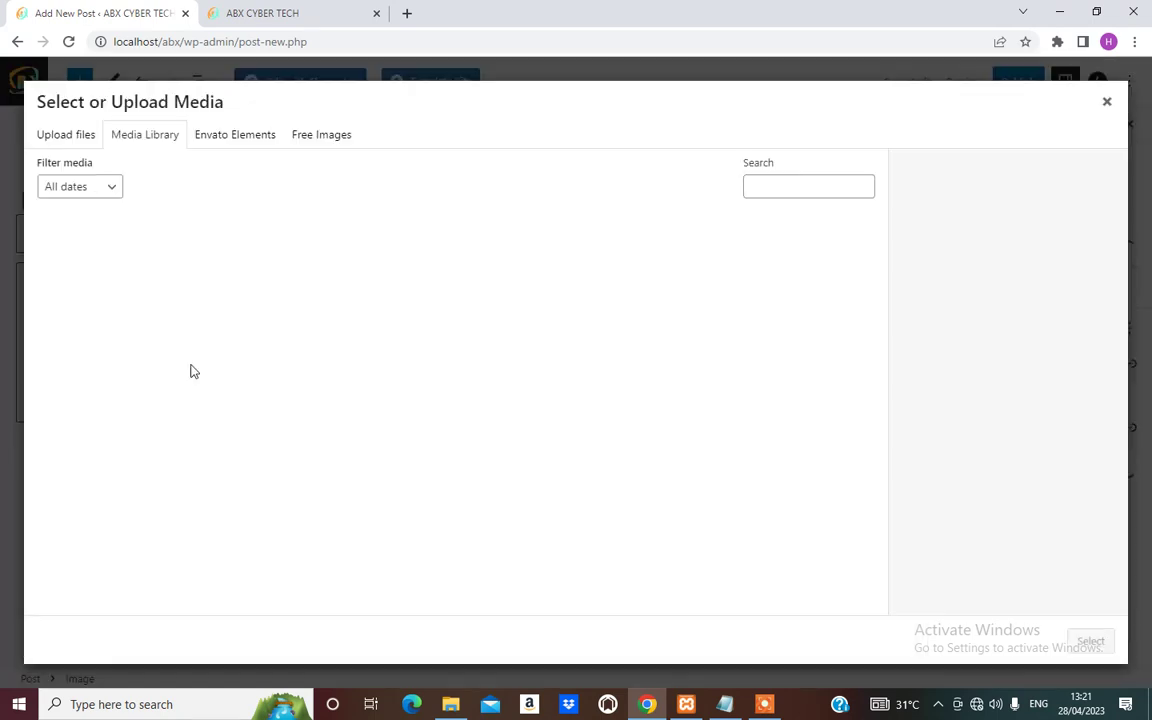
{"action": "left_click", "coordinate": [56, 137]}
{"action": "left_click", "coordinate": [574, 374]}
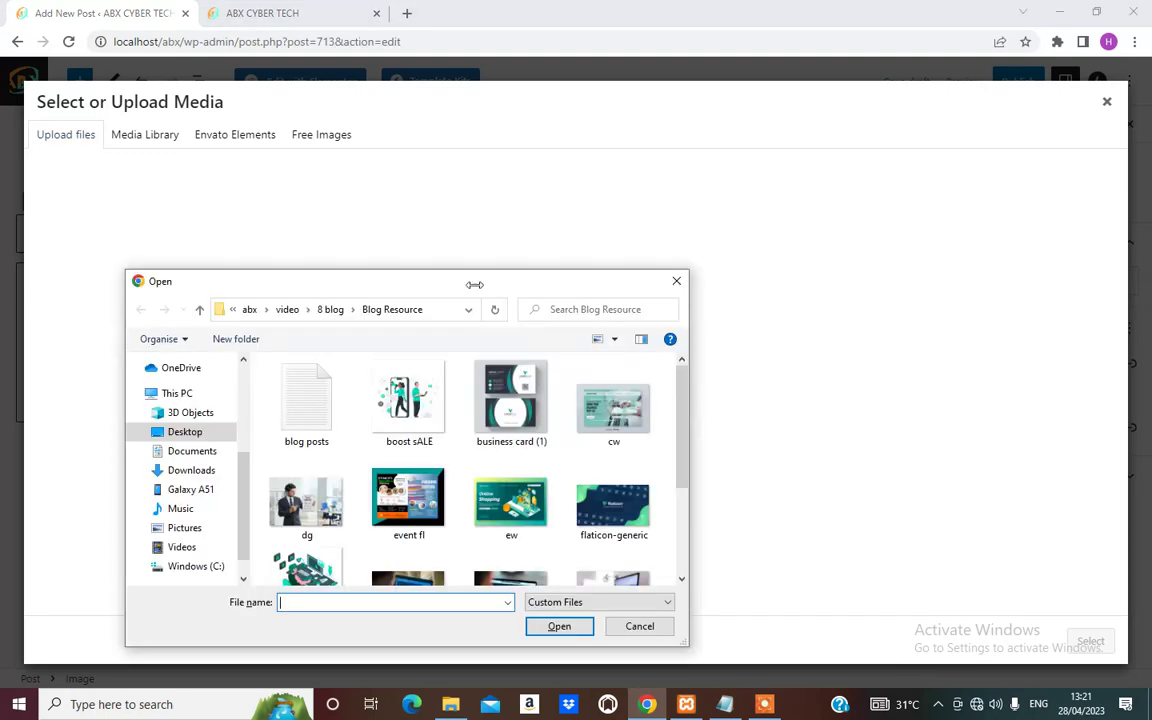
{"action": "left_click", "coordinate": [405, 400]}
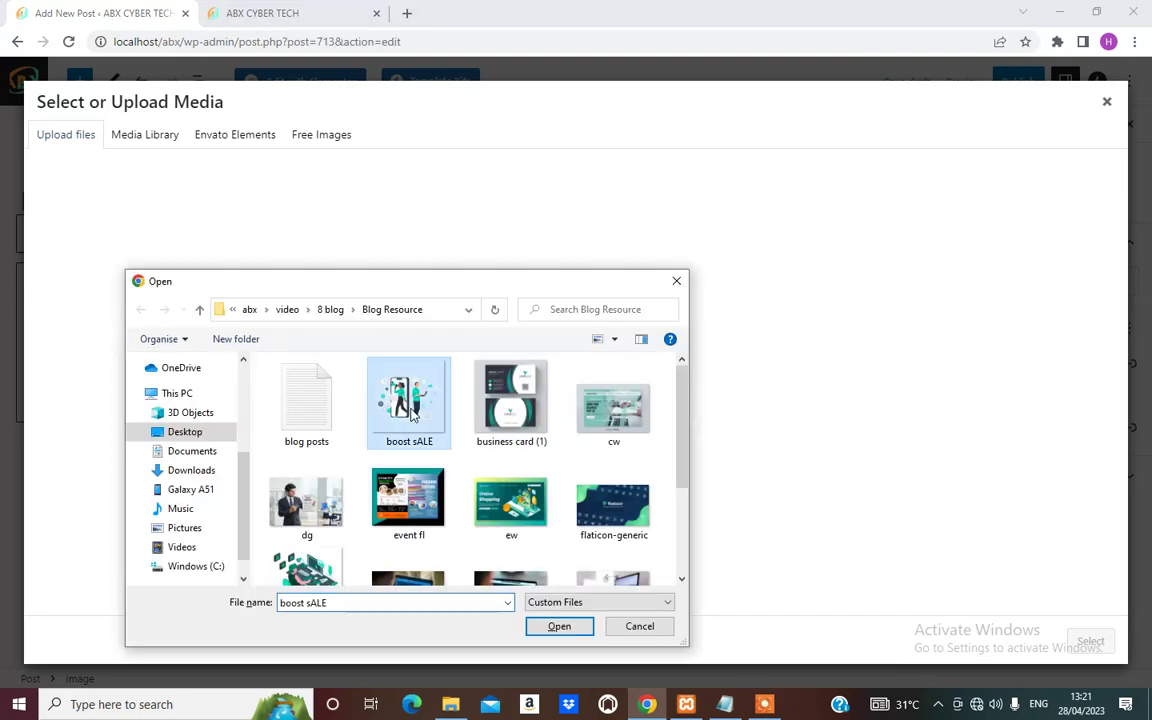
{"action": "left_click", "coordinate": [558, 627]}
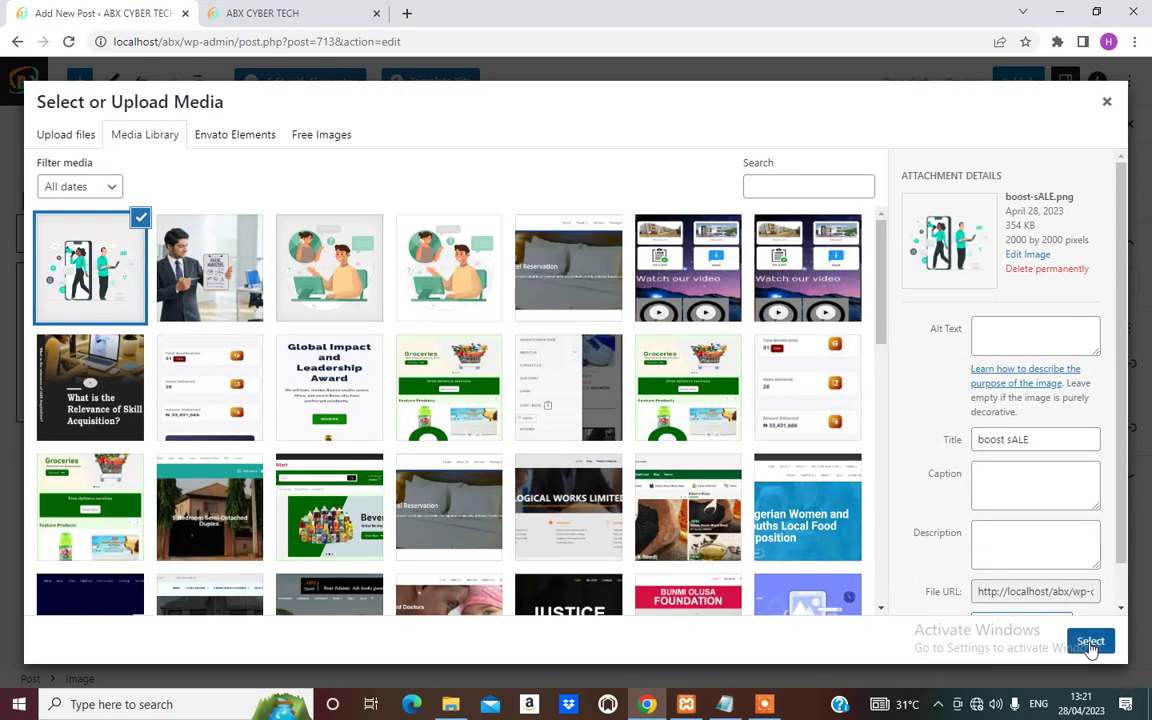
{"action": "left_click", "coordinate": [1090, 644]}
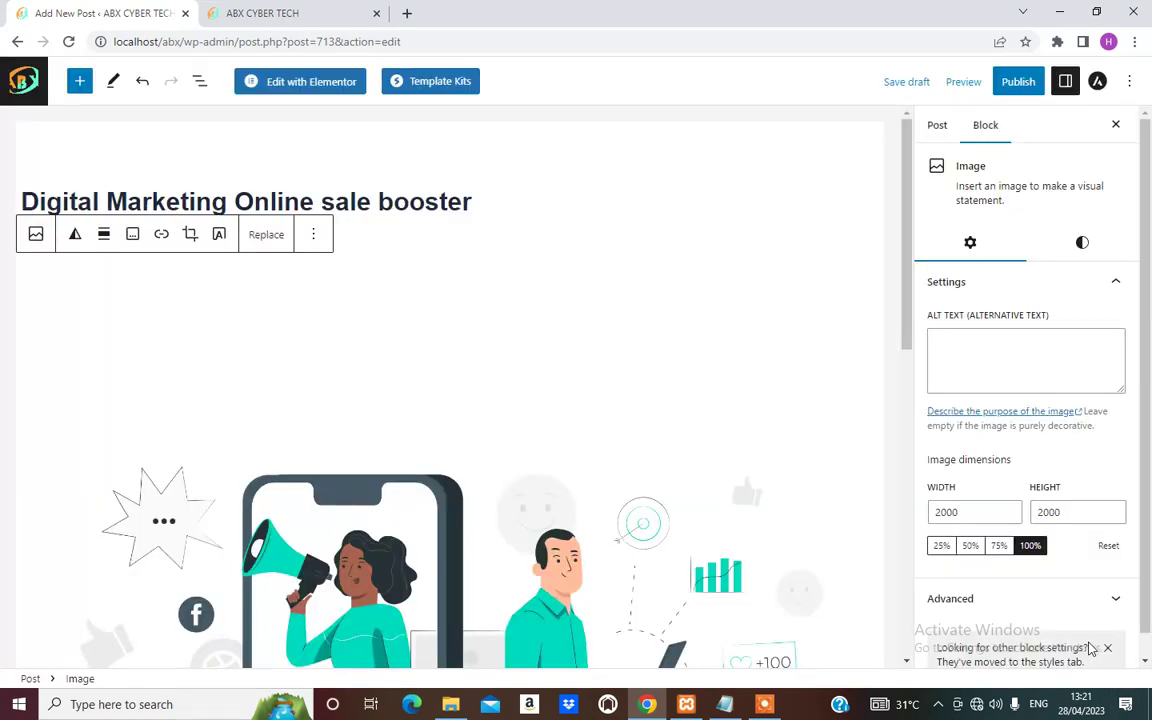
{"action": "scroll", "coordinate": [468, 433], "scroll_direction": "down", "scroll_amount": 2}
{"action": "scroll", "coordinate": [450, 447], "scroll_direction": "up", "scroll_amount": 2}
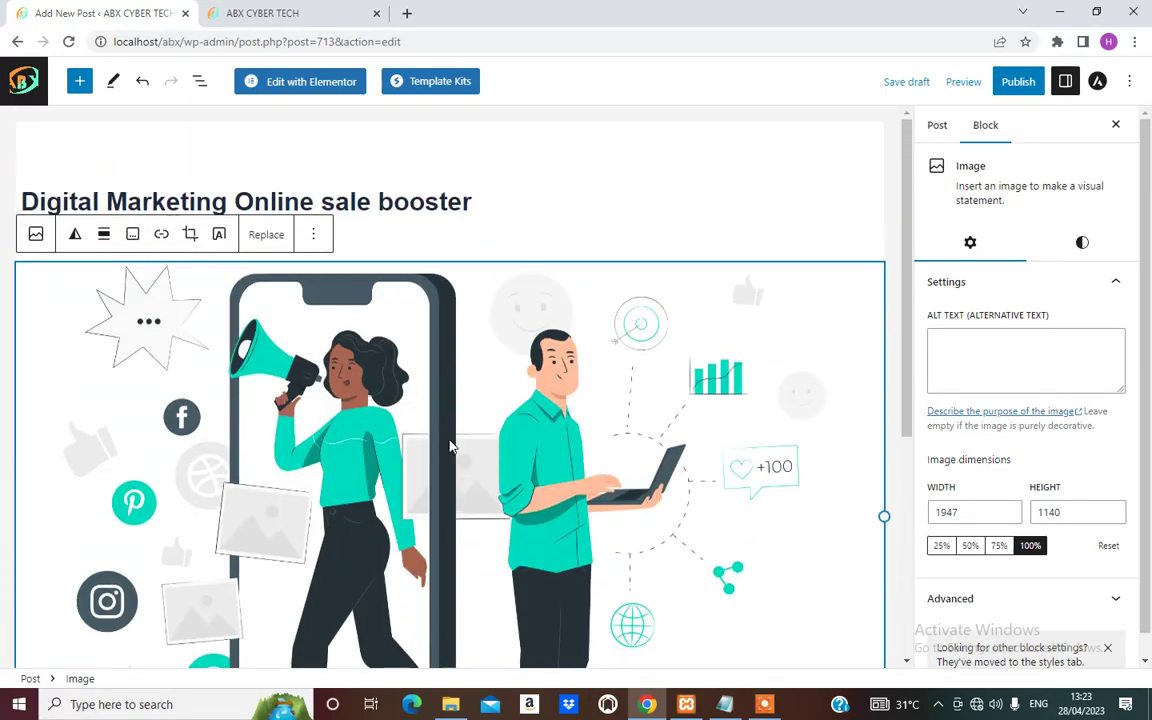
Copy all paragraphs under "Digital Marketing Online sale booster" in the blog posts Notepad file.
{"action": "scroll", "coordinate": [445, 440], "scroll_direction": "down", "scroll_amount": 3}
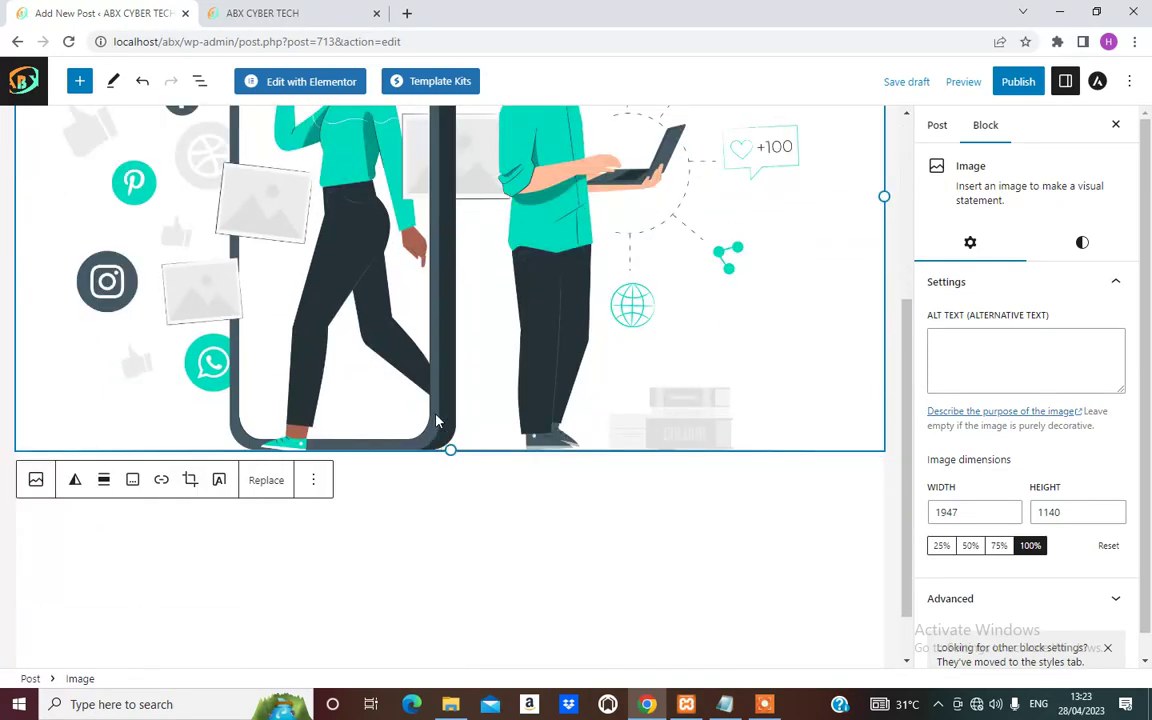
{"action": "scroll", "coordinate": [400, 400], "scroll_direction": "up", "scroll_amount": 2}
{"action": "scroll", "coordinate": [355, 395], "scroll_direction": "down", "scroll_amount": 3}
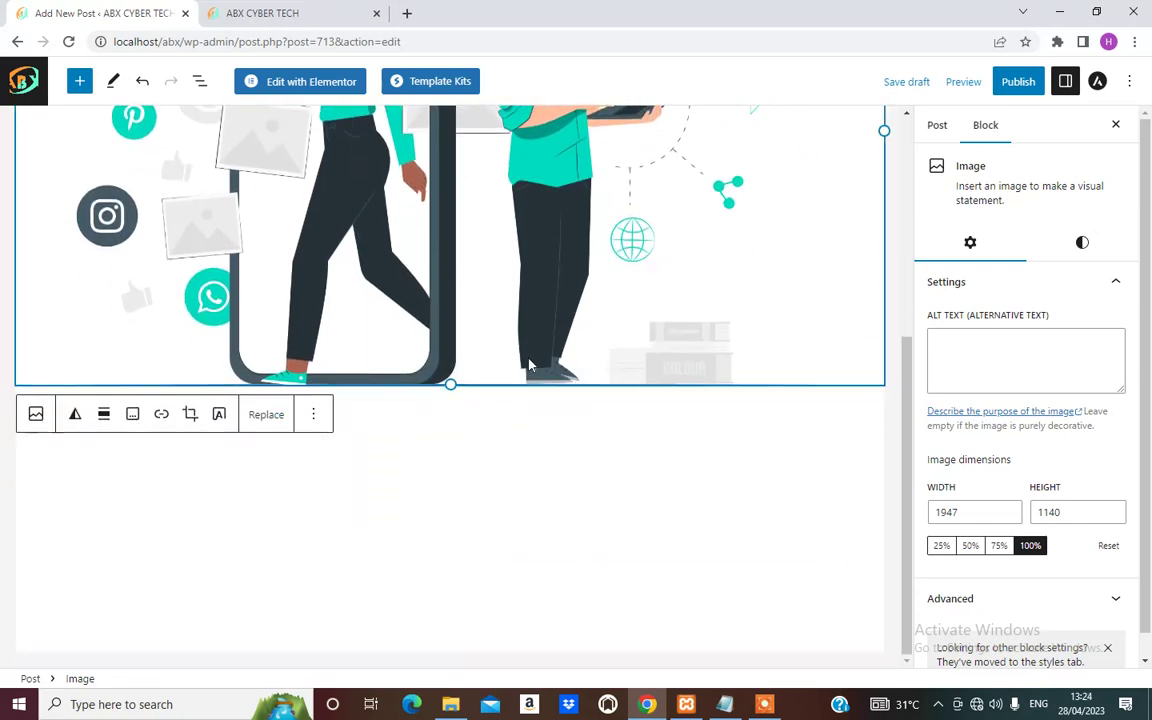
{"action": "left_click", "coordinate": [550, 509]}
{"action": "left_click", "coordinate": [724, 704]}
{"action": "scroll", "coordinate": [289, 449], "scroll_direction": "down", "scroll_amount": 3}
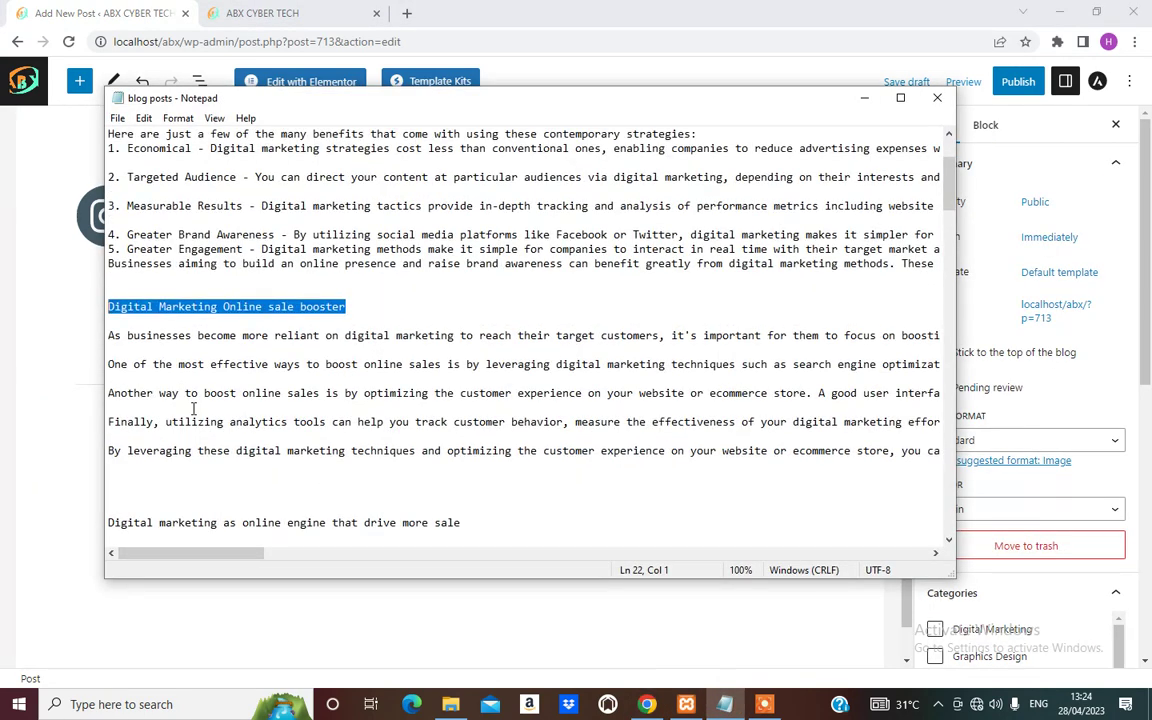
{"action": "left_click_drag", "start_coordinate": [108, 335], "coordinate": [648, 505]}
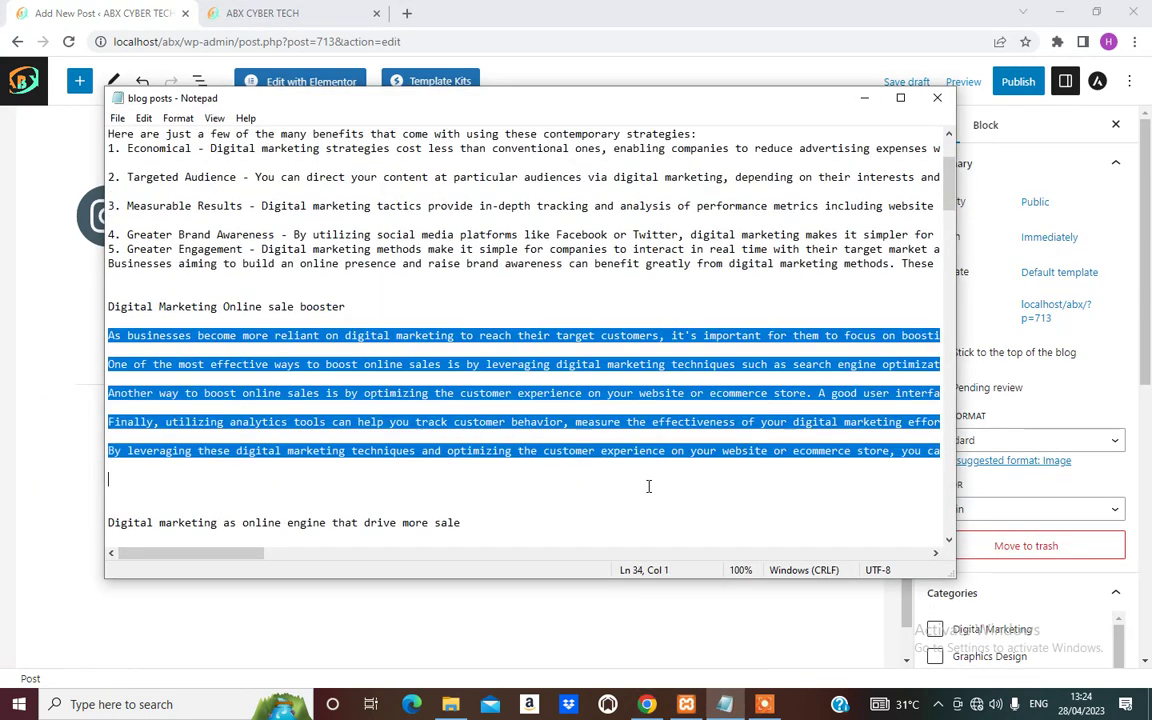
{"action": "left_click_drag", "start_coordinate": [203, 556], "coordinate": [461, 578]}
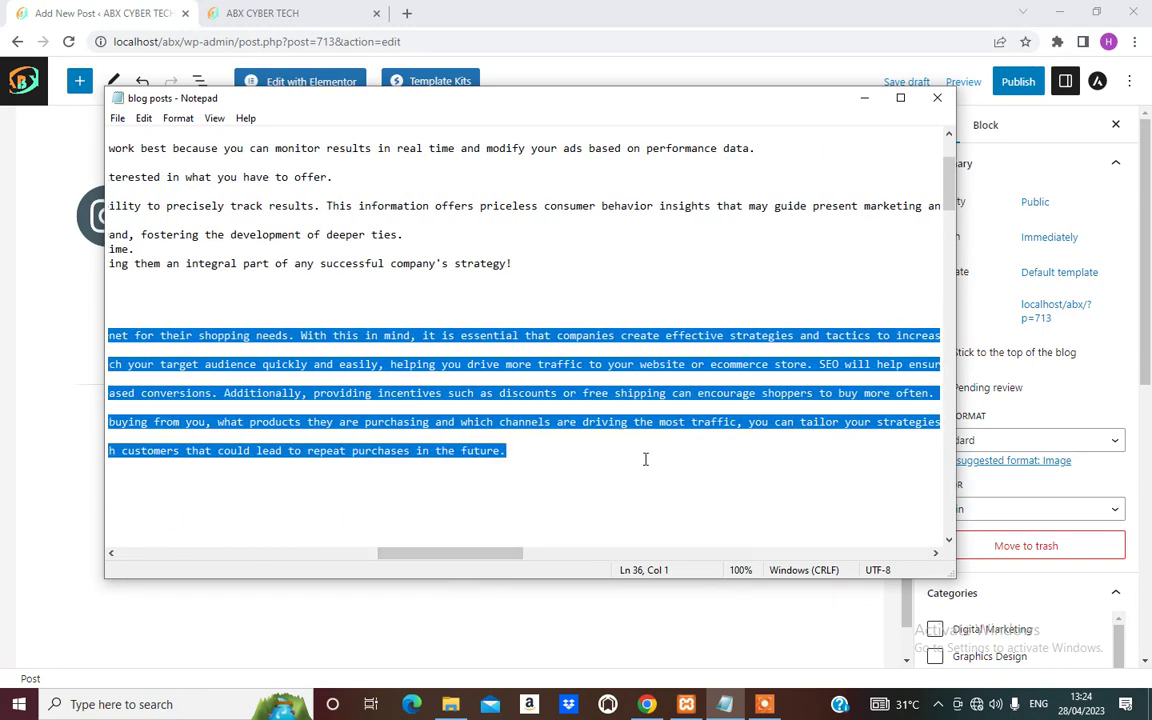
Paste the copied article paragraphs into the post below the image and check the inserted text.
{"action": "left_click", "coordinate": [68, 448]}
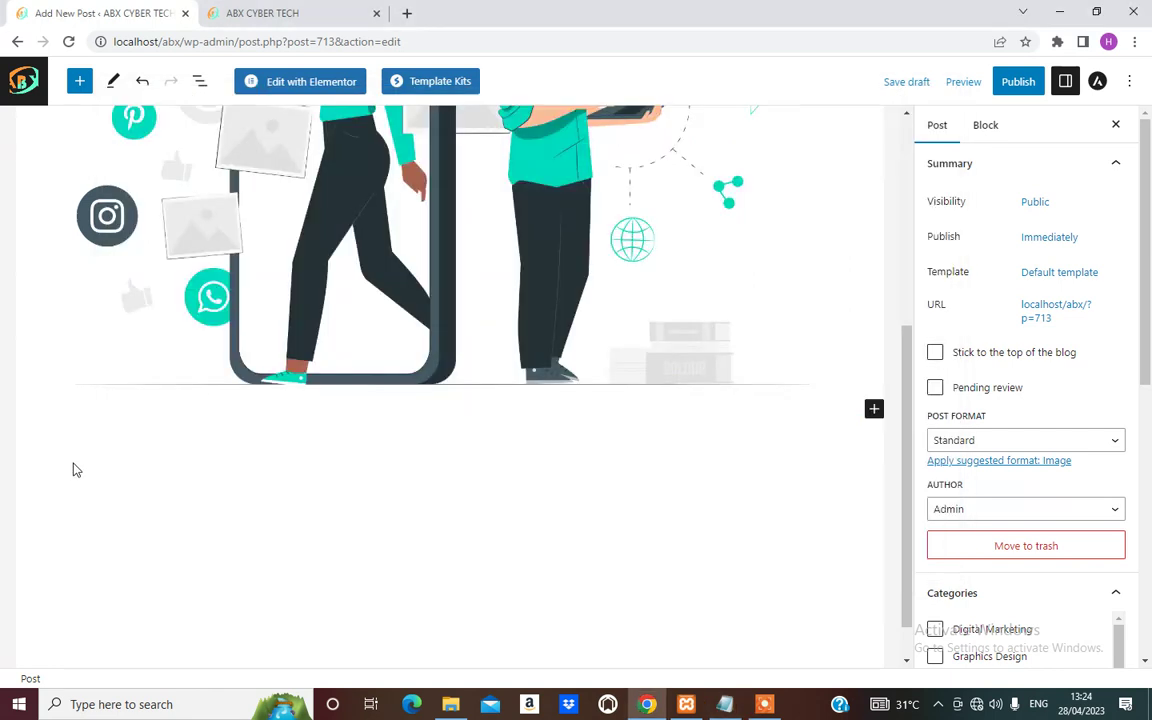
{"action": "left_click", "coordinate": [283, 411]}
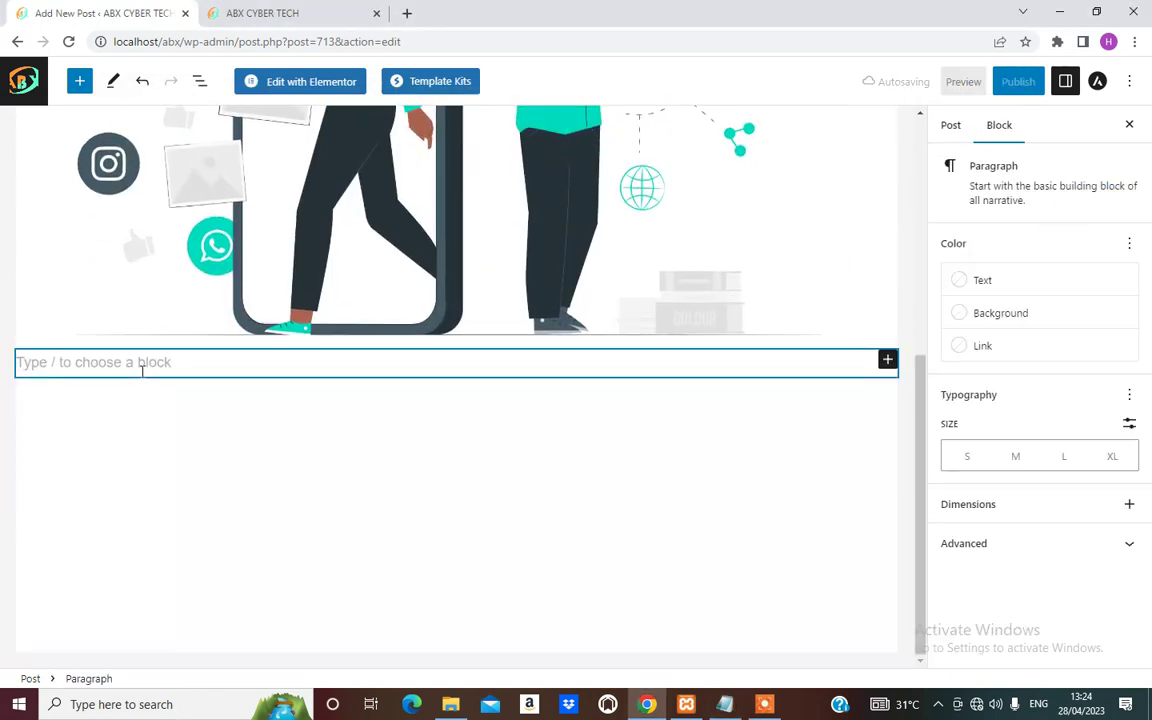
{"action": "key", "text": "ctrl+v"}
{"action": "scroll", "coordinate": [211, 370], "scroll_direction": "up", "scroll_amount": 10}
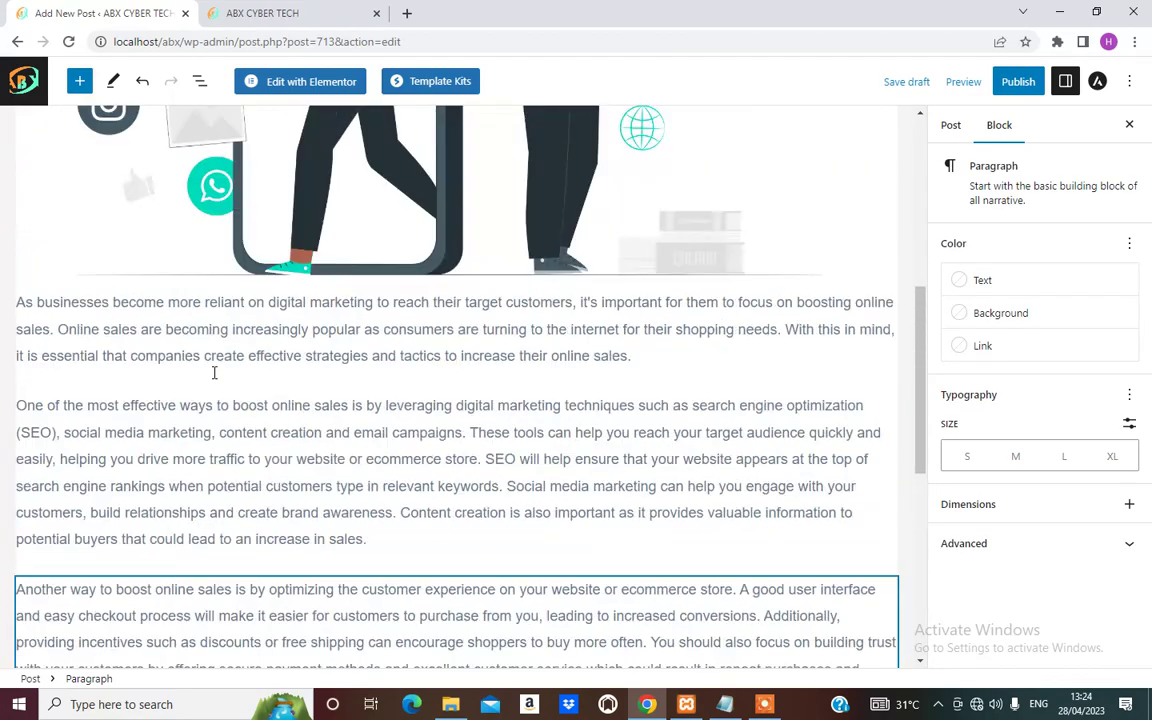
{"action": "scroll", "coordinate": [221, 374], "scroll_direction": "down", "scroll_amount": 2}
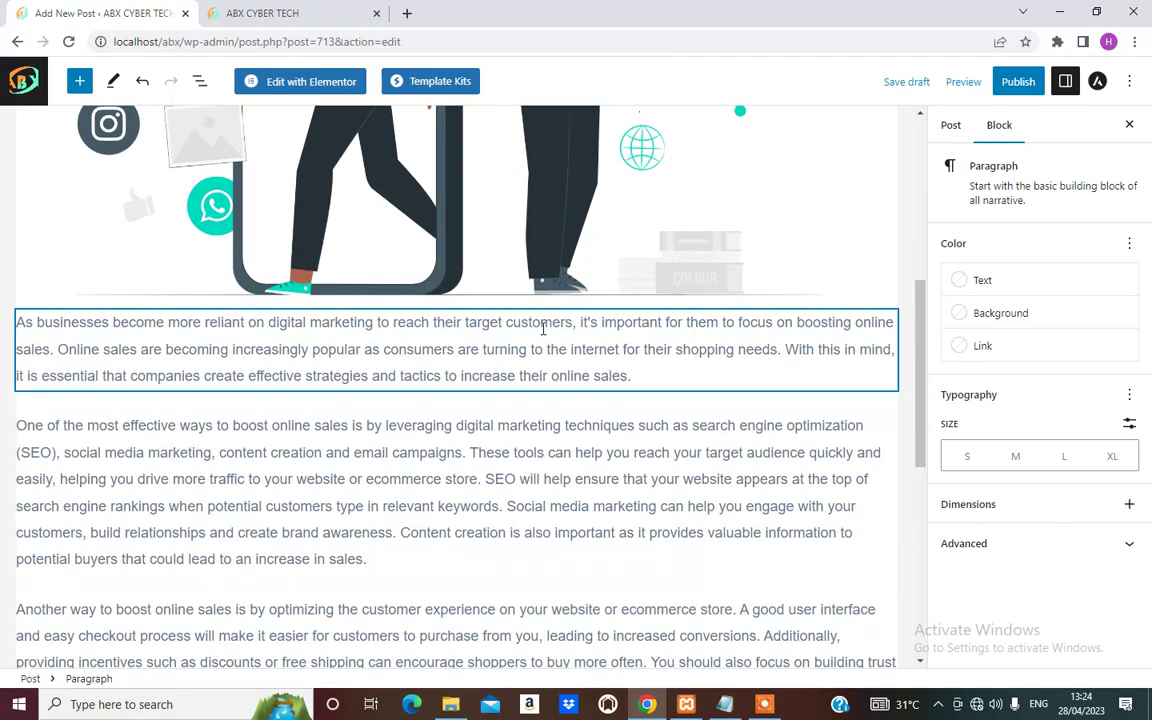
{"action": "left_click", "coordinate": [432, 334]}
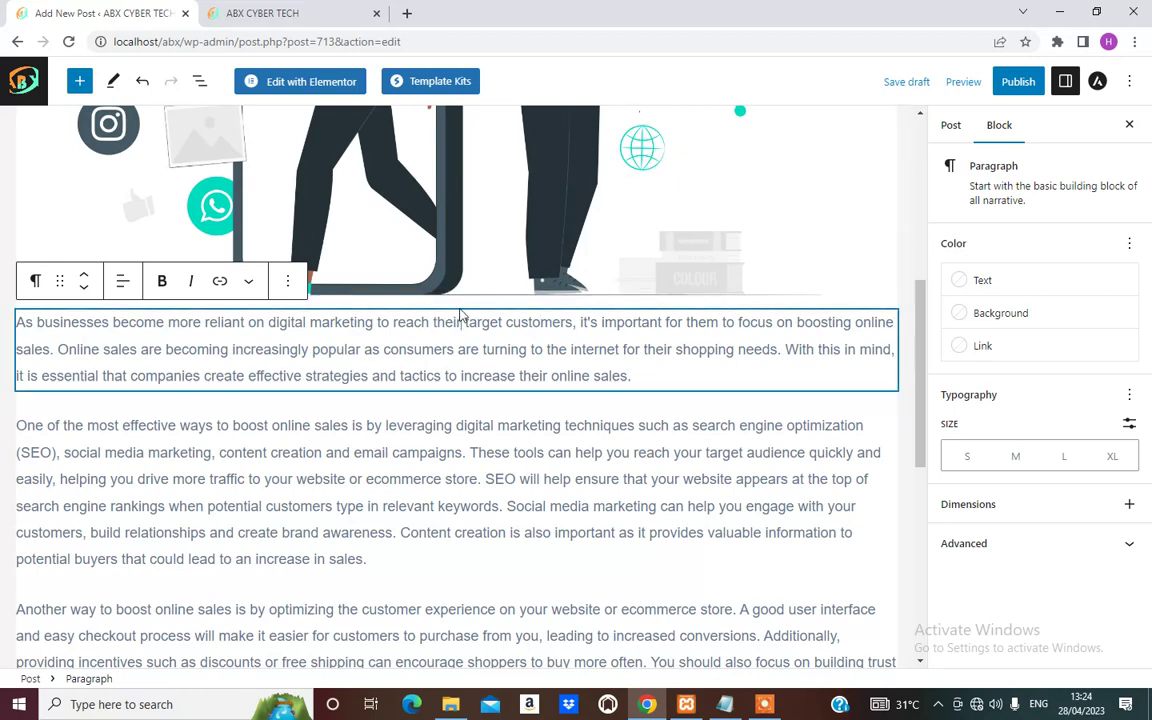
Insert a Spacer block and move it between the post's image and the first paragraph.
{"action": "left_click", "coordinate": [456, 401]}
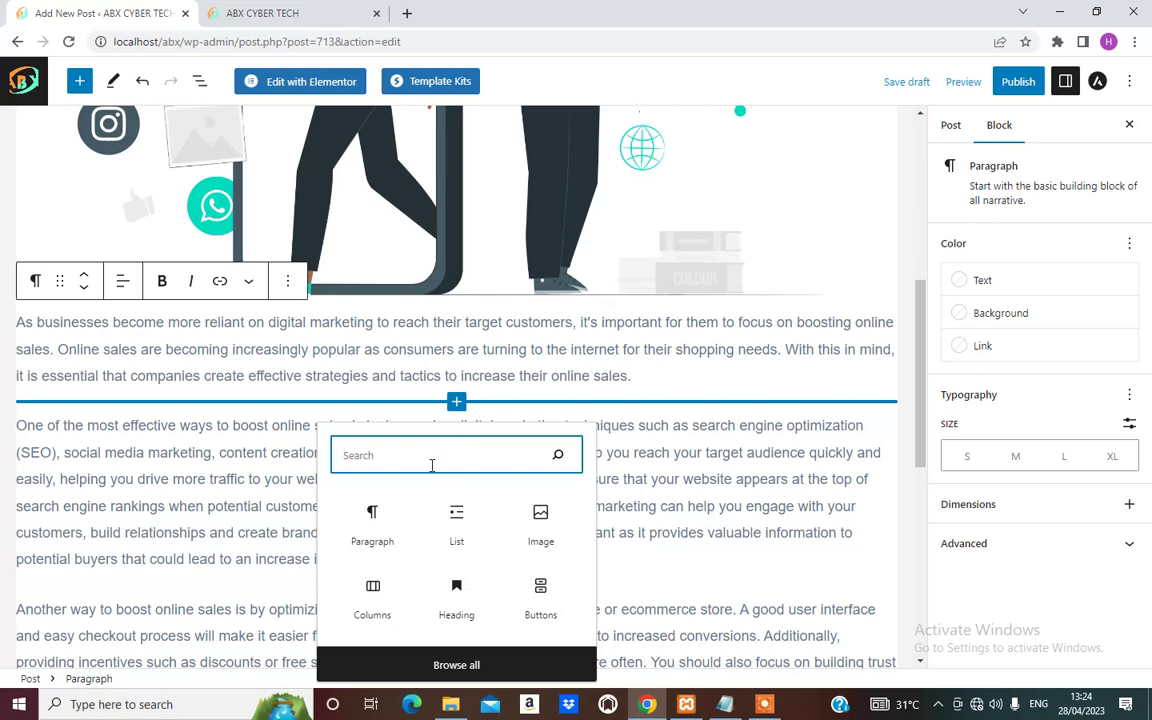
{"action": "type", "text": "sp"}
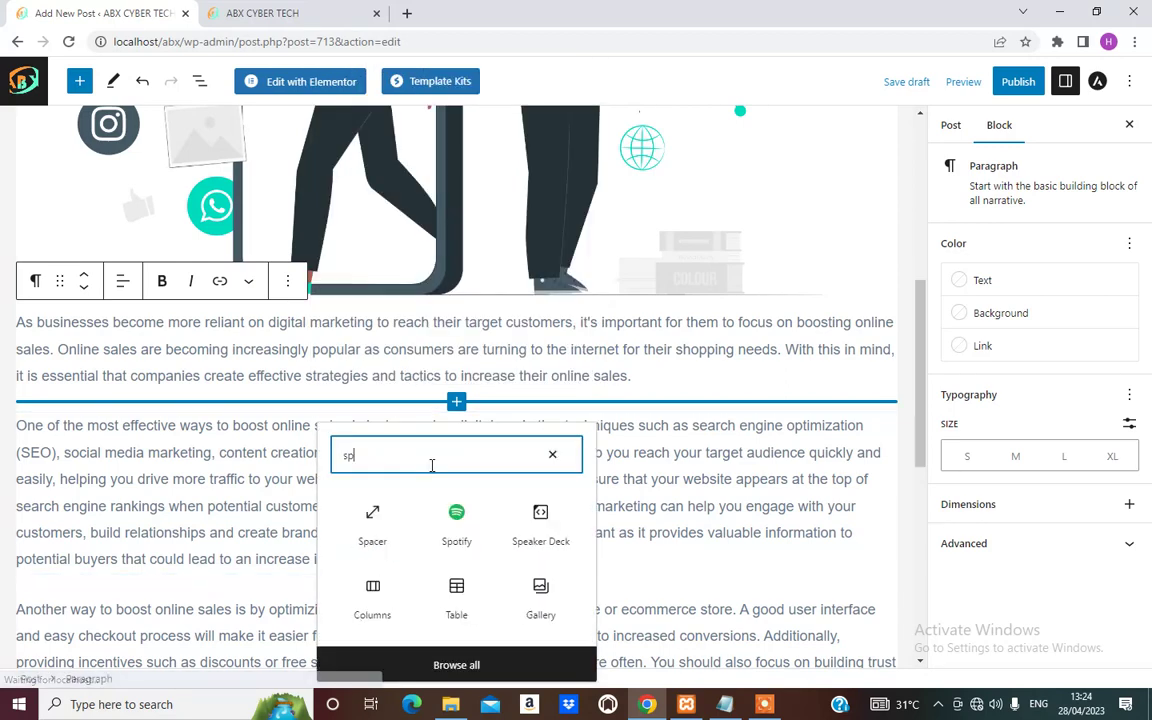
{"action": "left_click", "coordinate": [372, 518]}
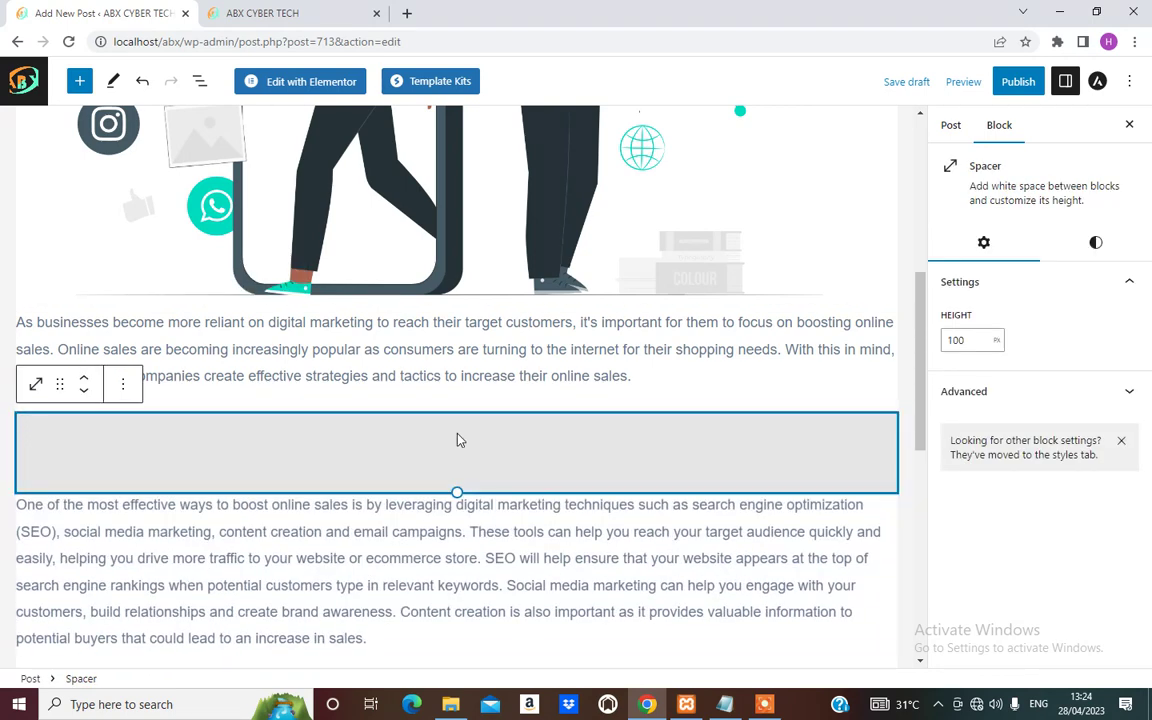
{"action": "left_click", "coordinate": [85, 386]}
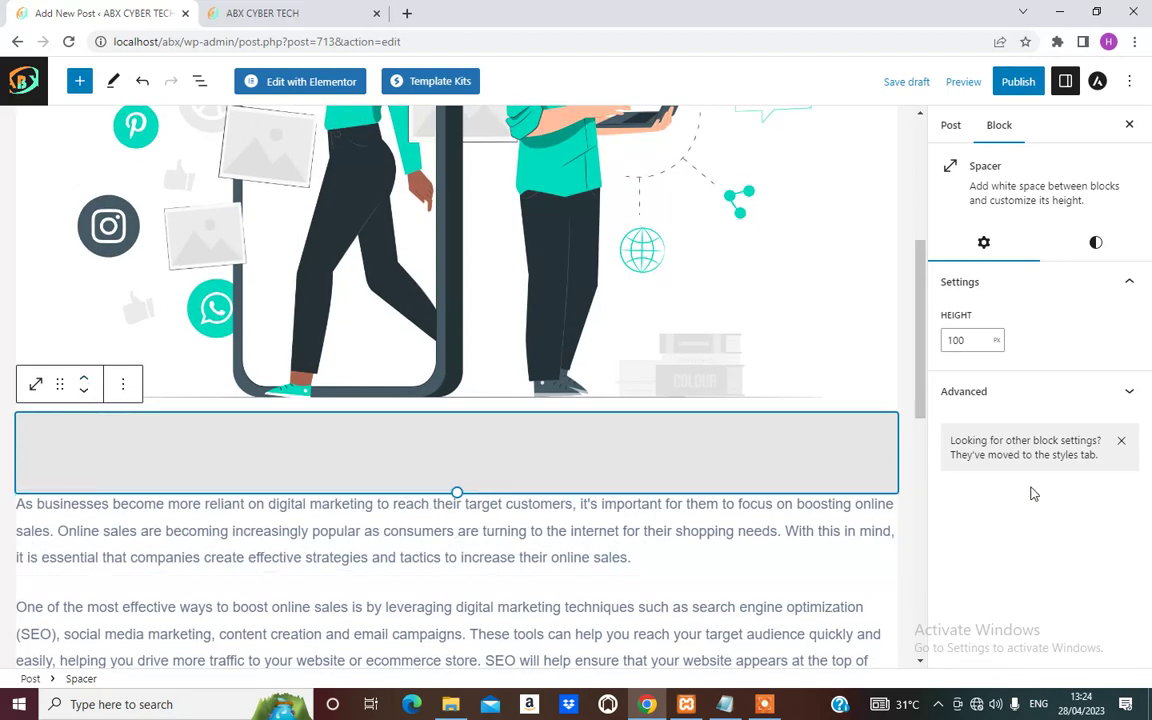
Set the Spacer's height to 50 px and check the spacing and text layout of the post.
{"action": "left_click", "coordinate": [964, 341]}
{"action": "key", "text": "BackSpace"}
{"action": "key", "text": "BackSpace"}
{"action": "key", "text": "BackSpace"}
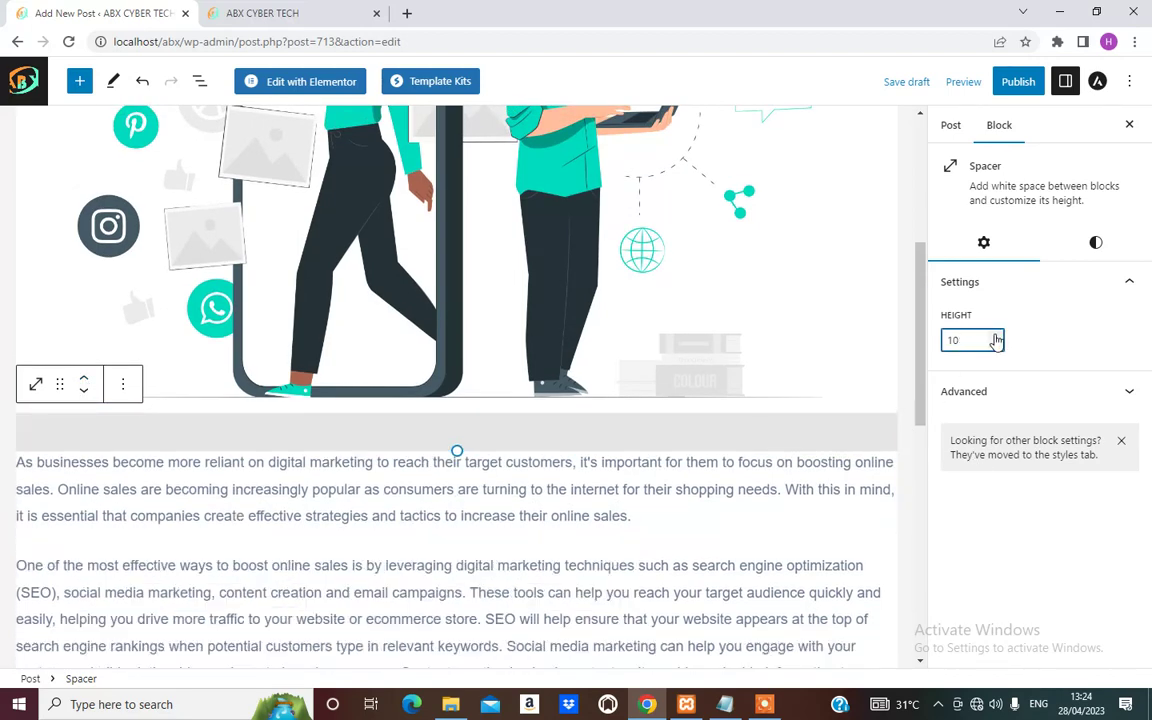
{"action": "type", "text": "50"}
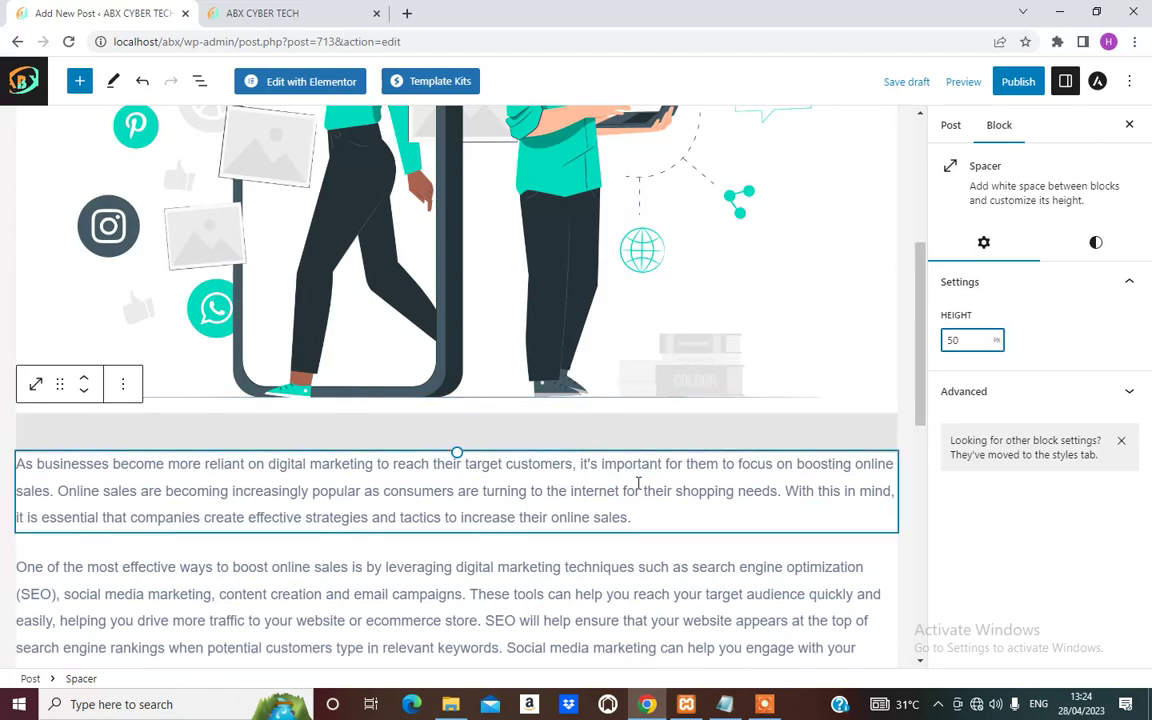
{"action": "left_click", "coordinate": [342, 462]}
{"action": "scroll", "coordinate": [330, 440], "scroll_direction": "down", "scroll_amount": 3}
{"action": "scroll", "coordinate": [290, 380], "scroll_direction": "up", "scroll_amount": 3}
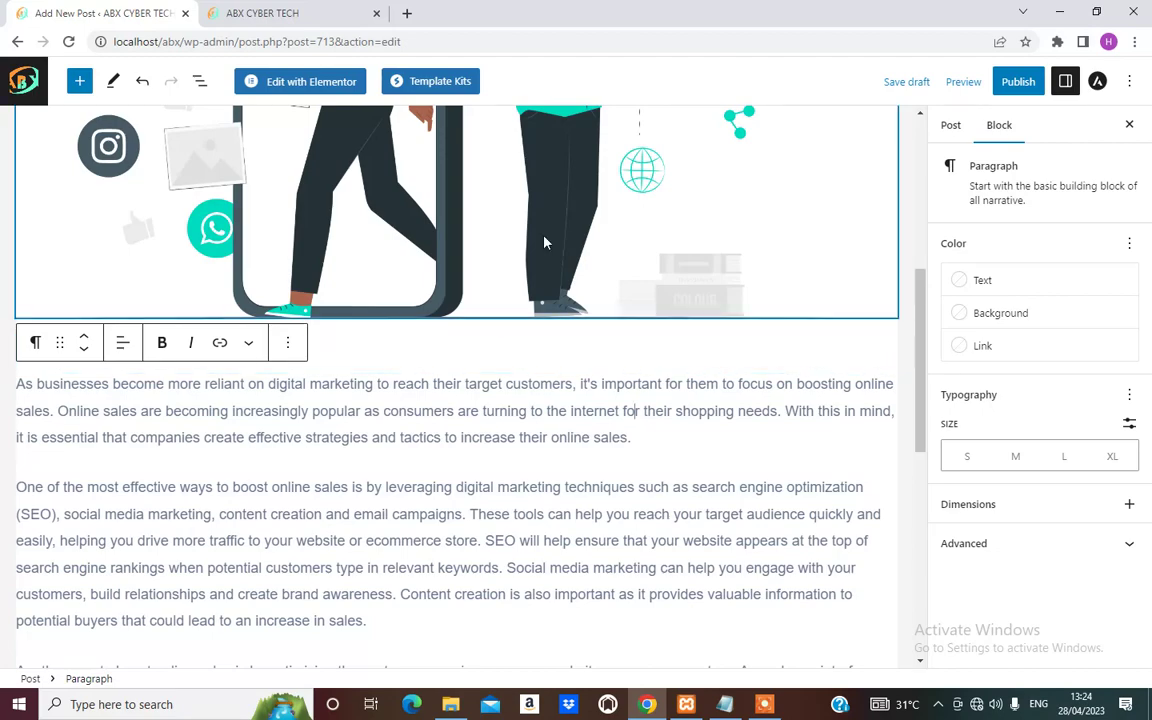
{"action": "scroll", "coordinate": [496, 326], "scroll_direction": "up", "scroll_amount": 4}
{"action": "scroll", "coordinate": [565, 333], "scroll_direction": "down", "scroll_amount": 1}
{"action": "scroll", "coordinate": [599, 355], "scroll_direction": "down", "scroll_amount": 10}
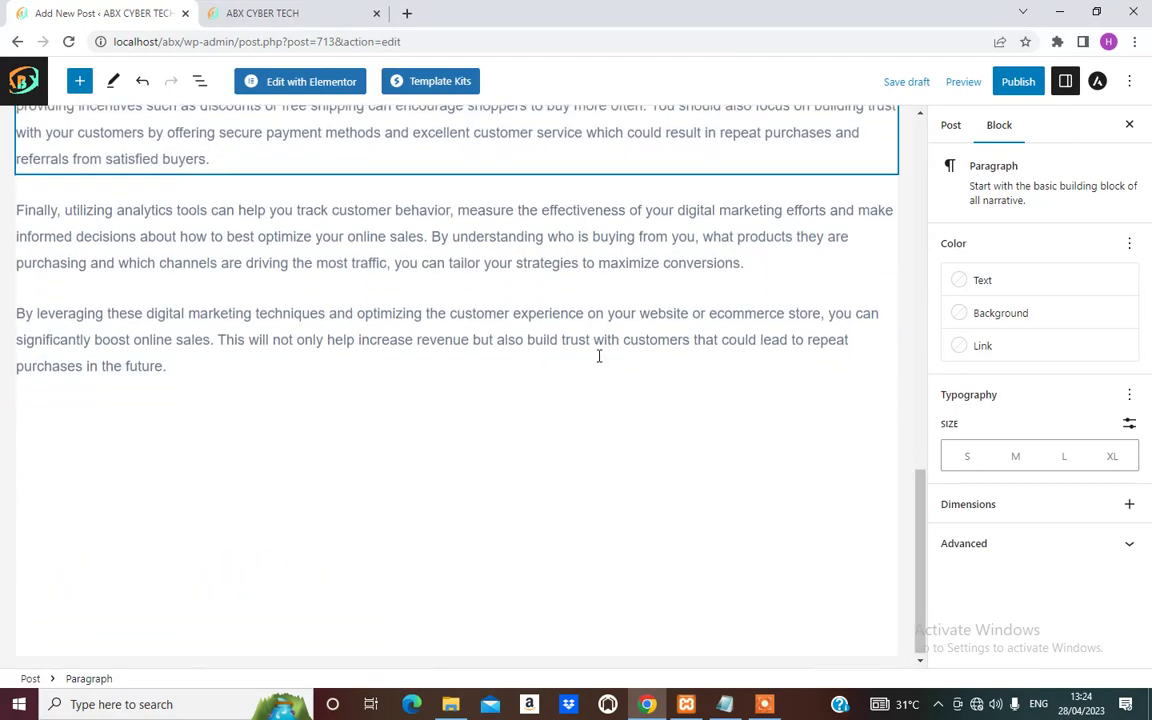
Assign the post to the Digital Marketing category in the post settings.
{"action": "left_click", "coordinate": [946, 128]}
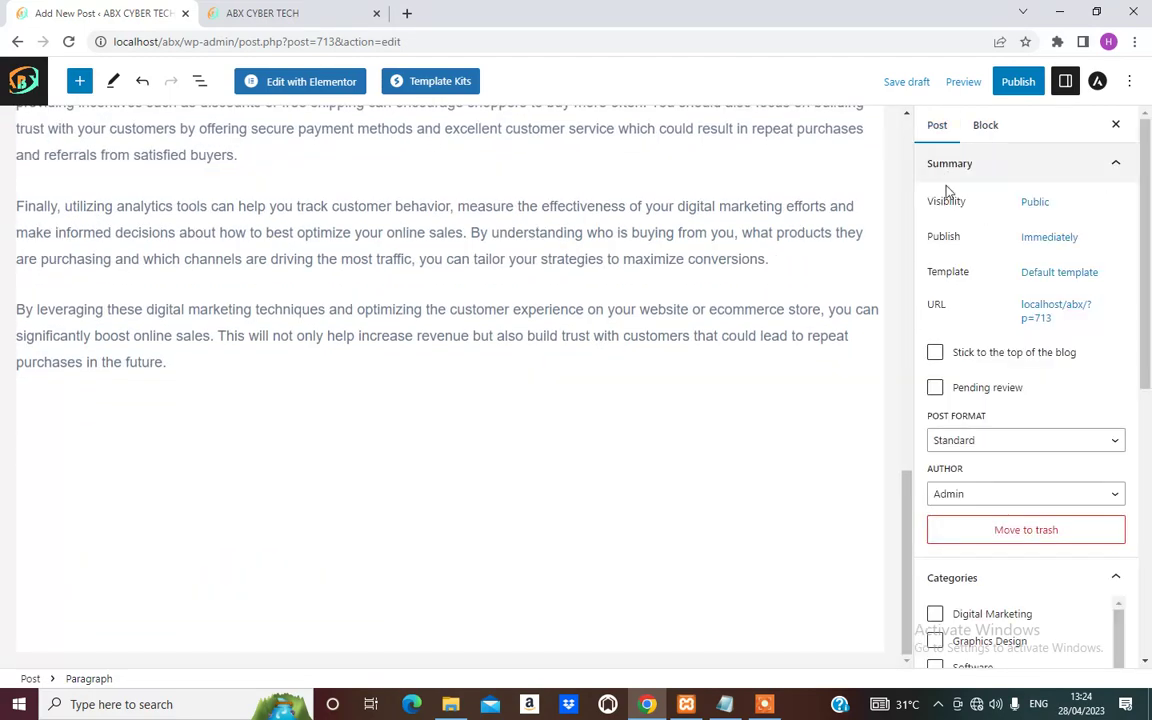
{"action": "scroll", "coordinate": [962, 370], "scroll_direction": "down", "scroll_amount": 2}
{"action": "scroll", "coordinate": [968, 384], "scroll_direction": "down", "scroll_amount": 1}
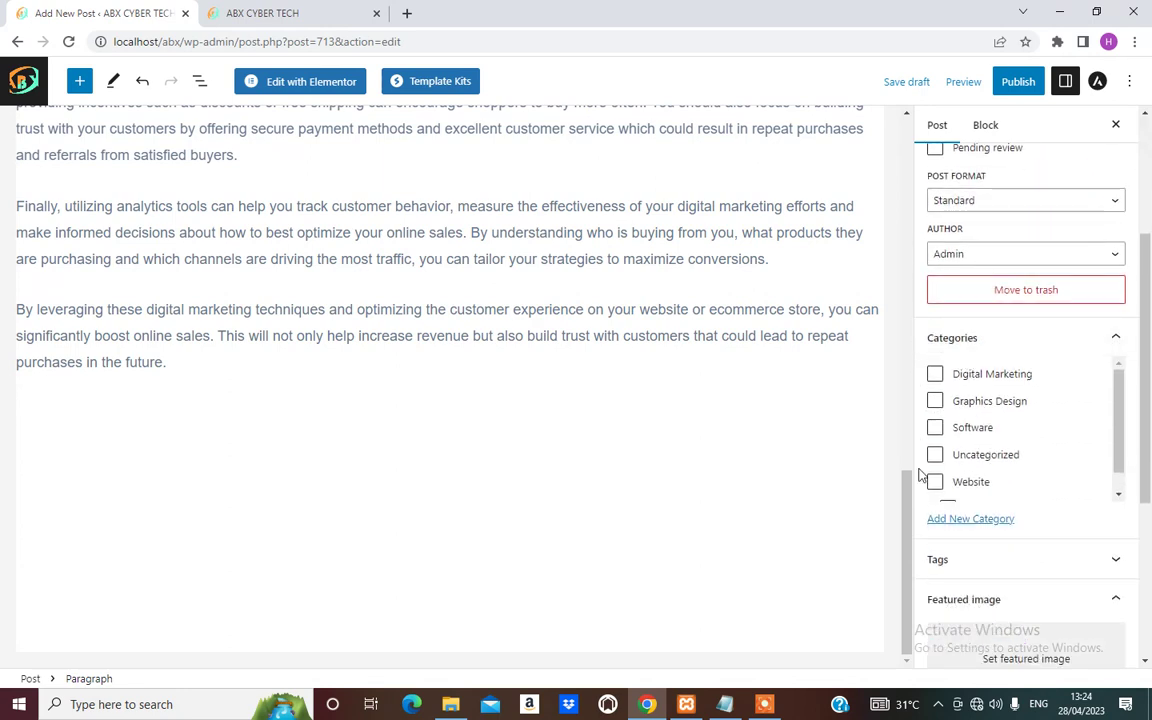
{"action": "left_click", "coordinate": [936, 376]}
Set boost-sALE-1.png from the Media Library as the post's featured image.
{"action": "scroll", "coordinate": [1013, 442], "scroll_direction": "down", "scroll_amount": 5}
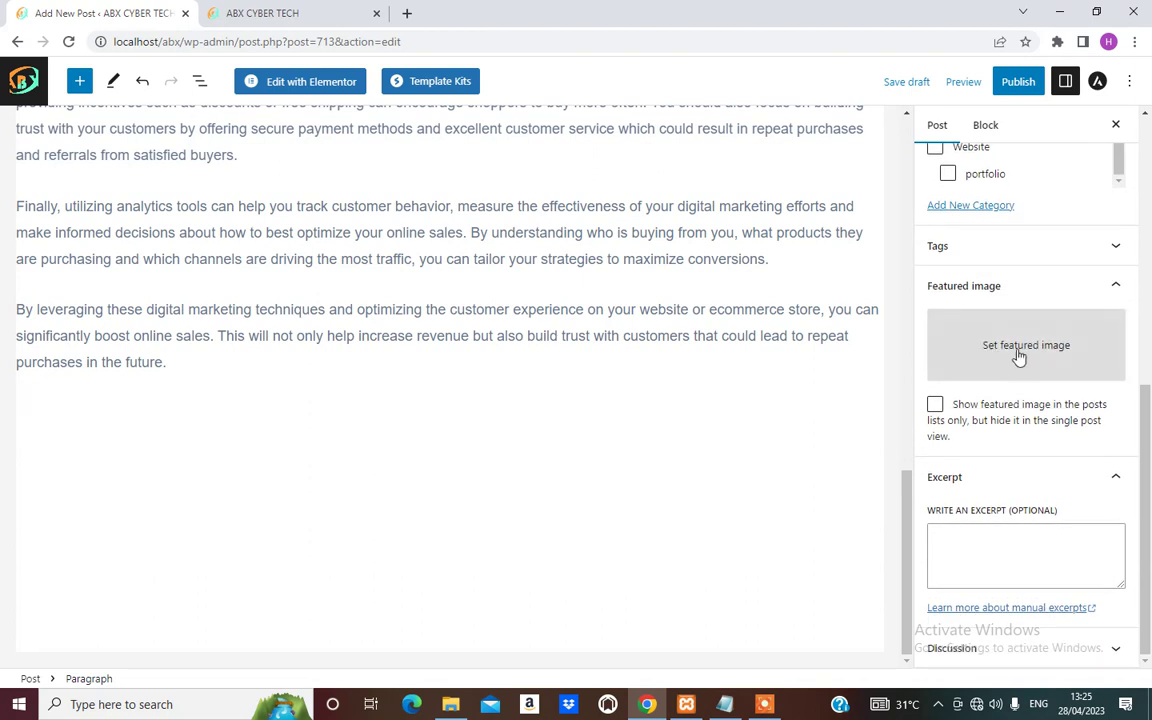
{"action": "left_click", "coordinate": [1018, 350]}
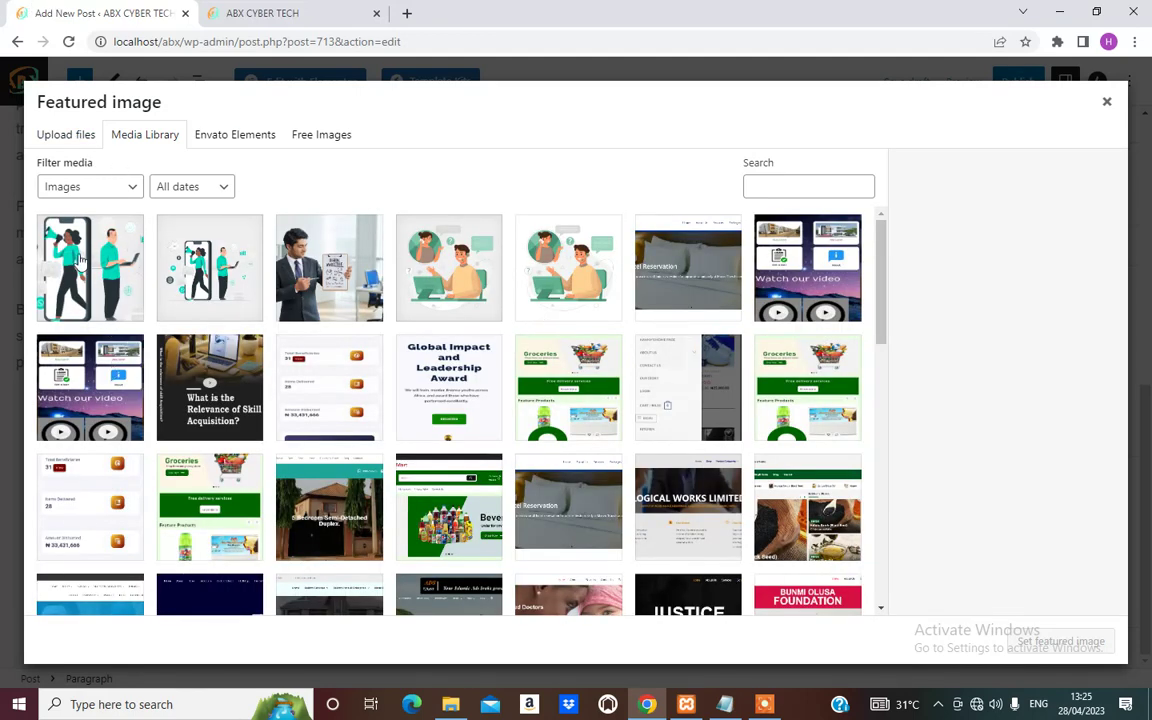
{"action": "left_click", "coordinate": [72, 237]}
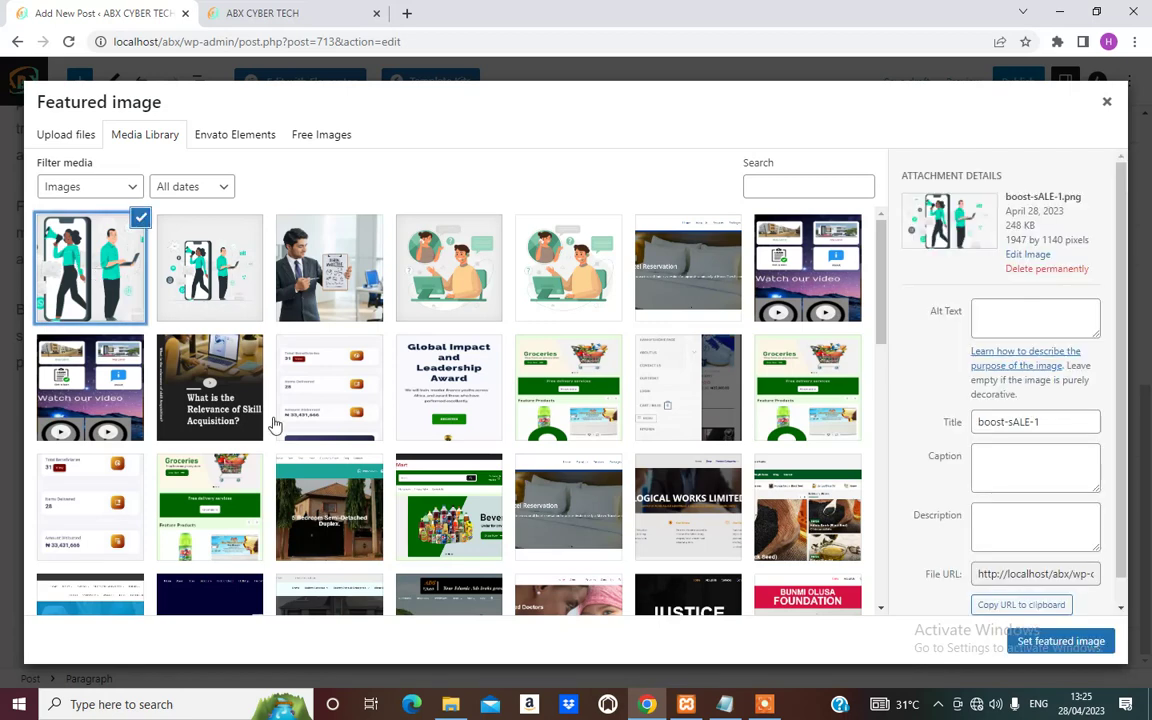
{"action": "left_click", "coordinate": [1012, 641]}
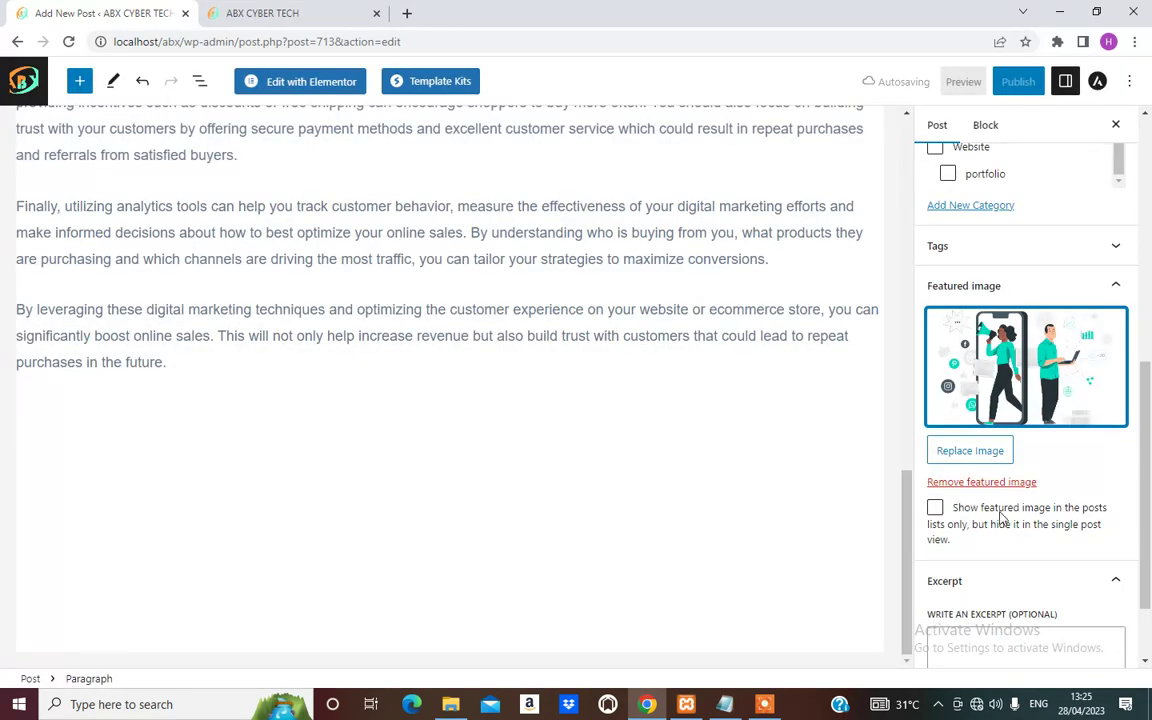
Publish the post and open its live page in a new browser tab.
{"action": "scroll", "coordinate": [1010, 510], "scroll_direction": "down", "scroll_amount": 1}
{"action": "scroll", "coordinate": [1024, 480], "scroll_direction": "up", "scroll_amount": 4}
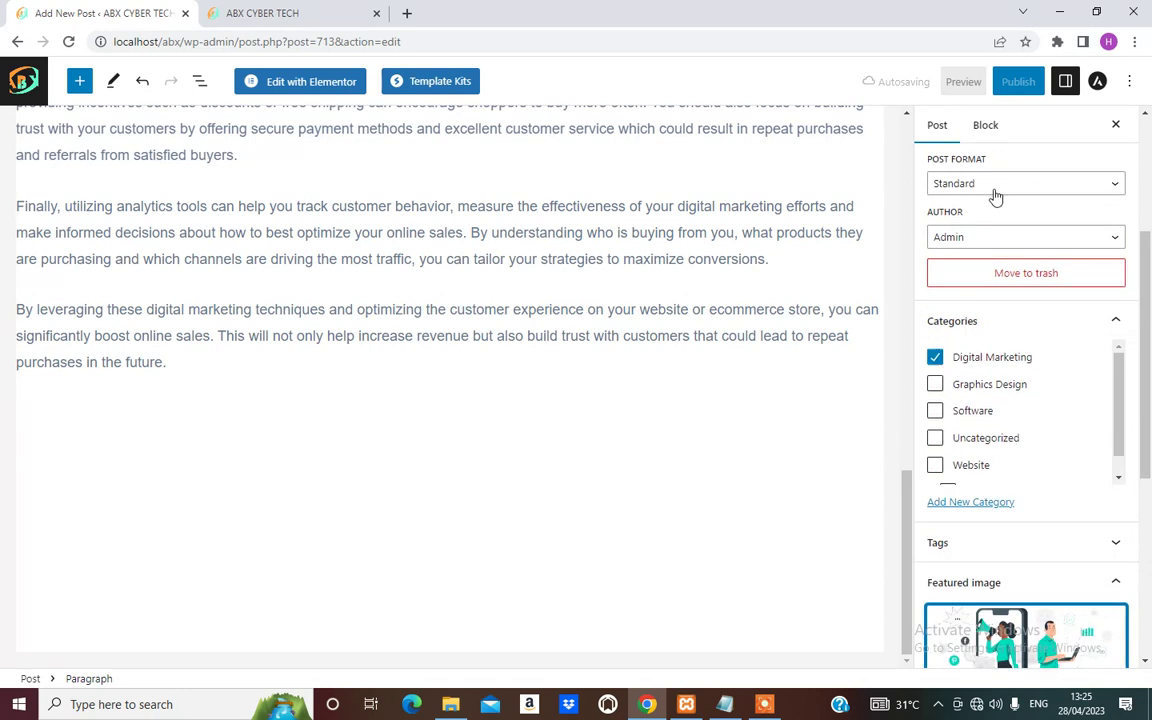
{"action": "scroll", "coordinate": [995, 196], "scroll_direction": "up", "scroll_amount": 3}
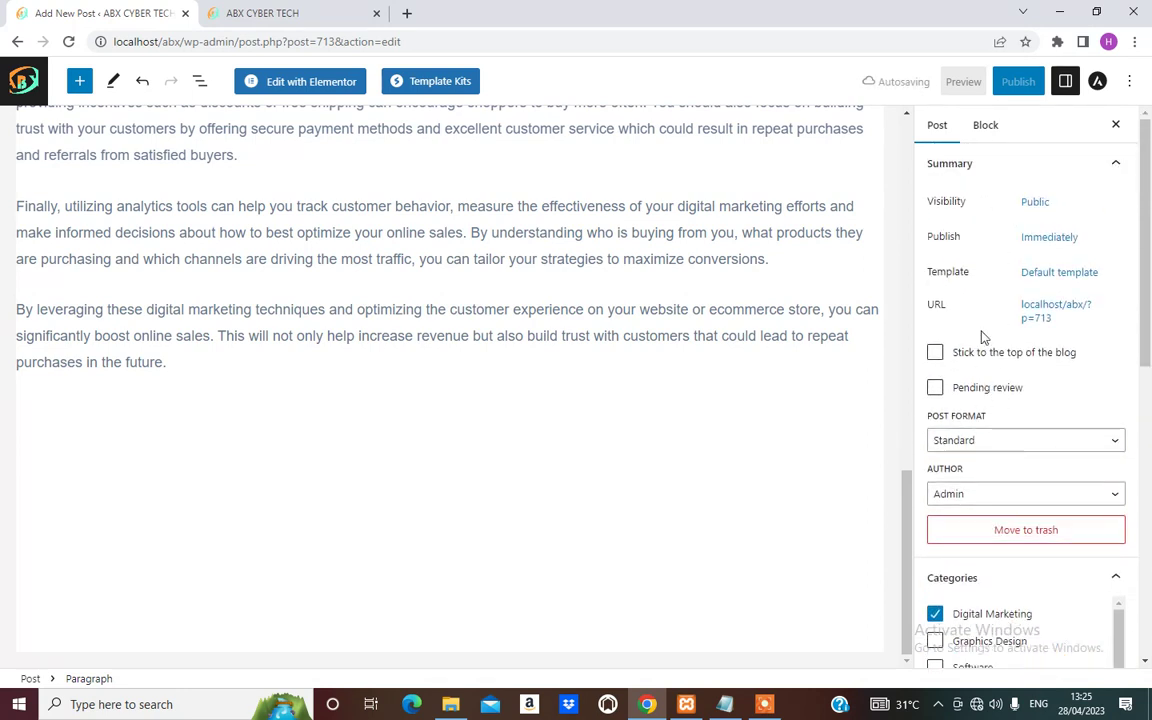
{"action": "left_click", "coordinate": [1018, 82]}
{"action": "left_click", "coordinate": [1018, 84]}
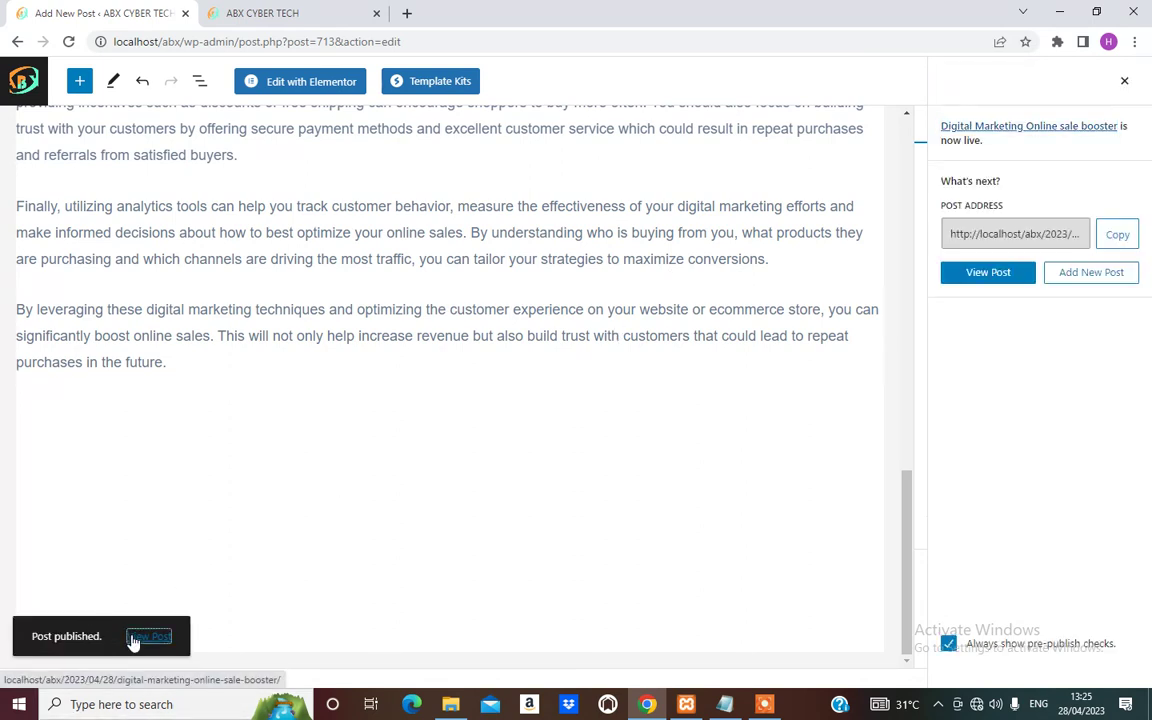
{"action": "right_click", "coordinate": [138, 637]}
{"action": "left_click", "coordinate": [200, 507]}
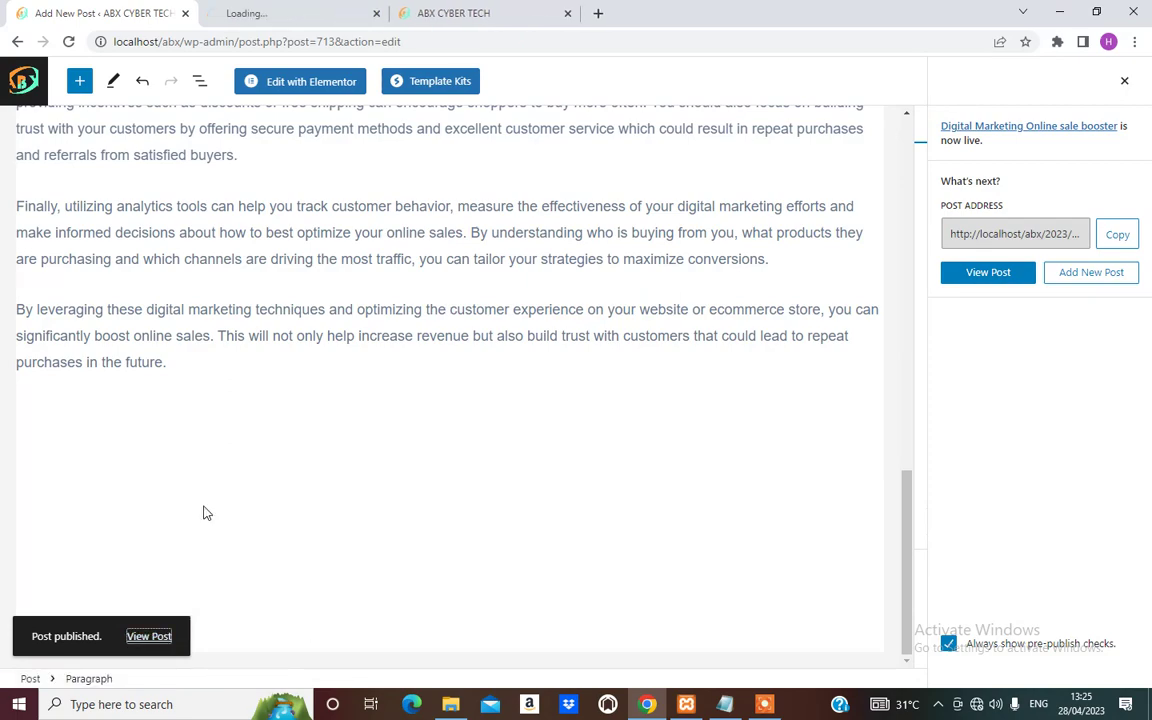
{"action": "key", "text": "ctrl+Tab"}
Examine the published post's image, text, related posts and sidebar with recent posts and categories.
{"action": "scroll", "coordinate": [365, 328], "scroll_direction": "down", "scroll_amount": 5}
{"action": "scroll", "coordinate": [370, 330], "scroll_direction": "down", "scroll_amount": 10}
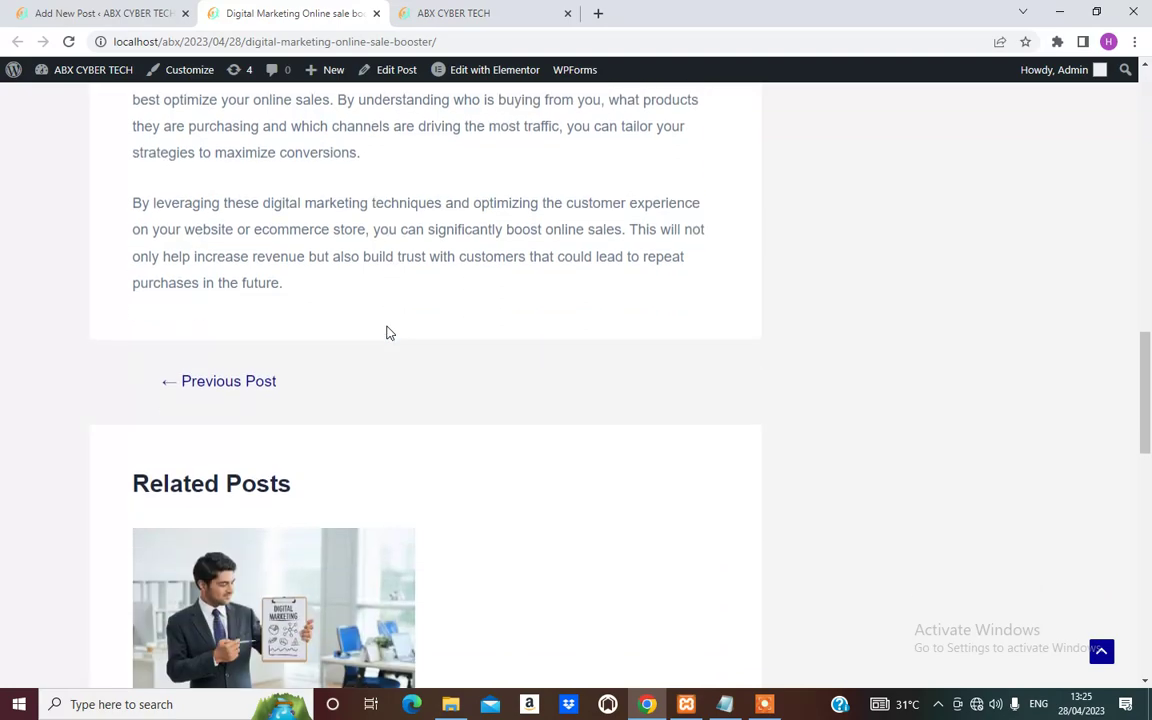
{"action": "scroll", "coordinate": [388, 332], "scroll_direction": "up", "scroll_amount": 12}
{"action": "scroll", "coordinate": [300, 280], "scroll_direction": "up", "scroll_amount": 1}
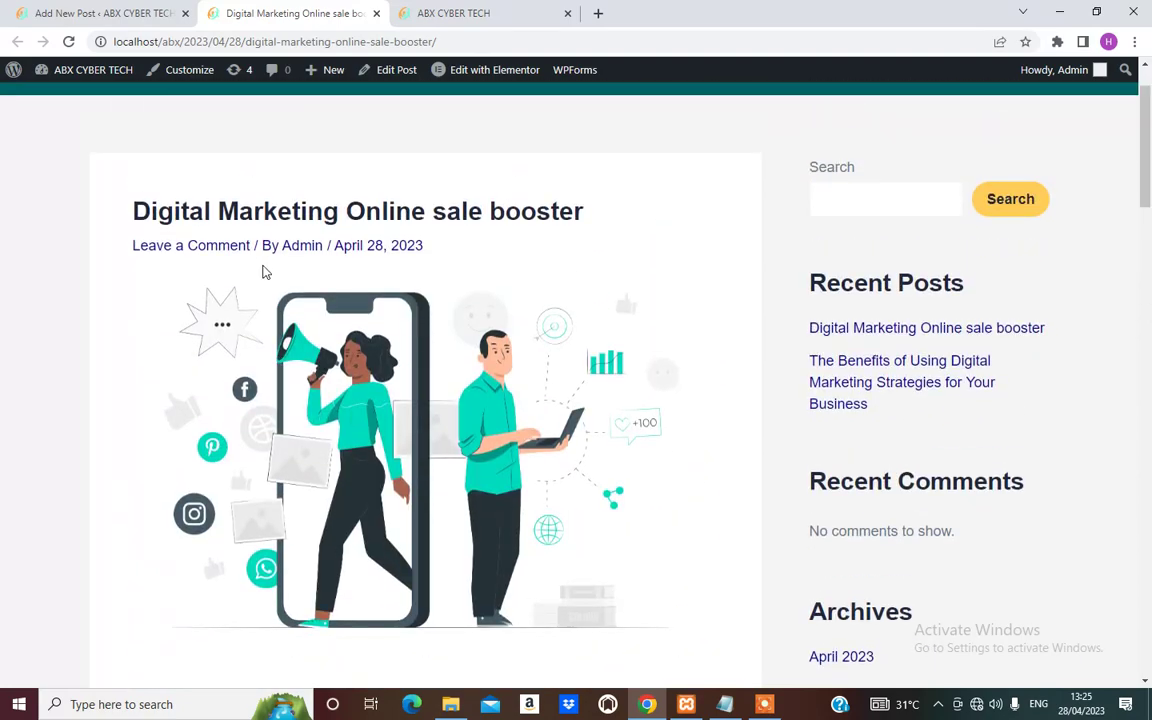
{"action": "scroll", "coordinate": [467, 368], "scroll_direction": "down", "scroll_amount": 1}
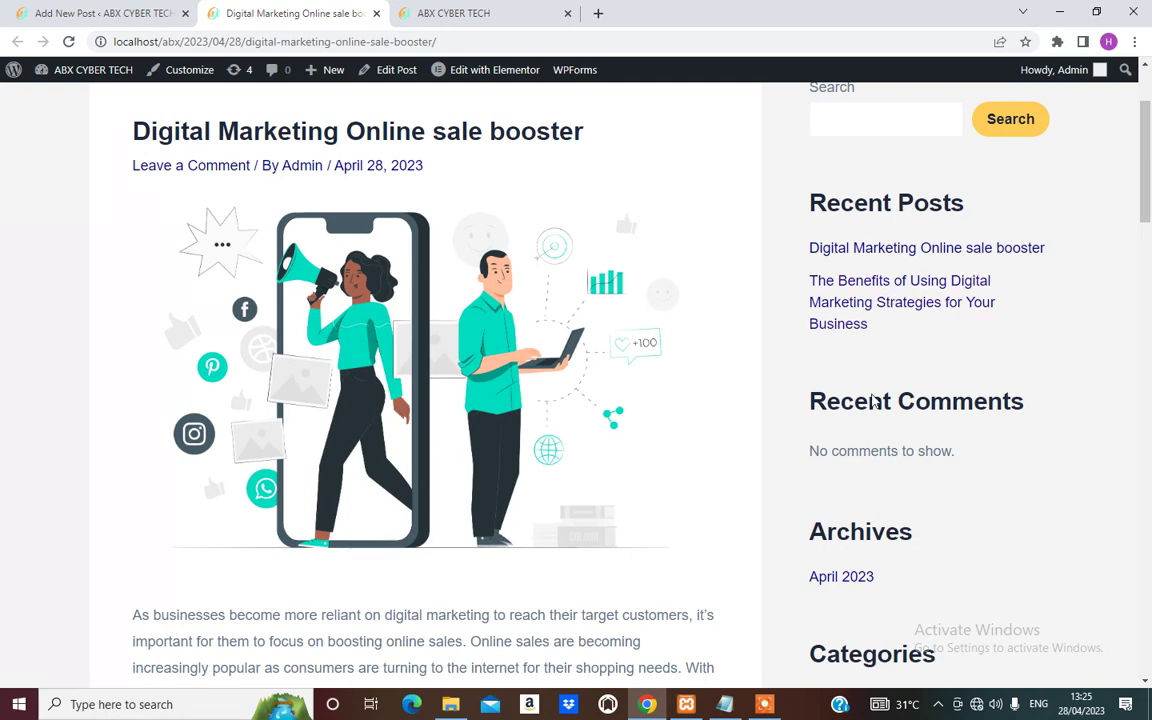
{"action": "scroll", "coordinate": [887, 411], "scroll_direction": "down", "scroll_amount": 4}
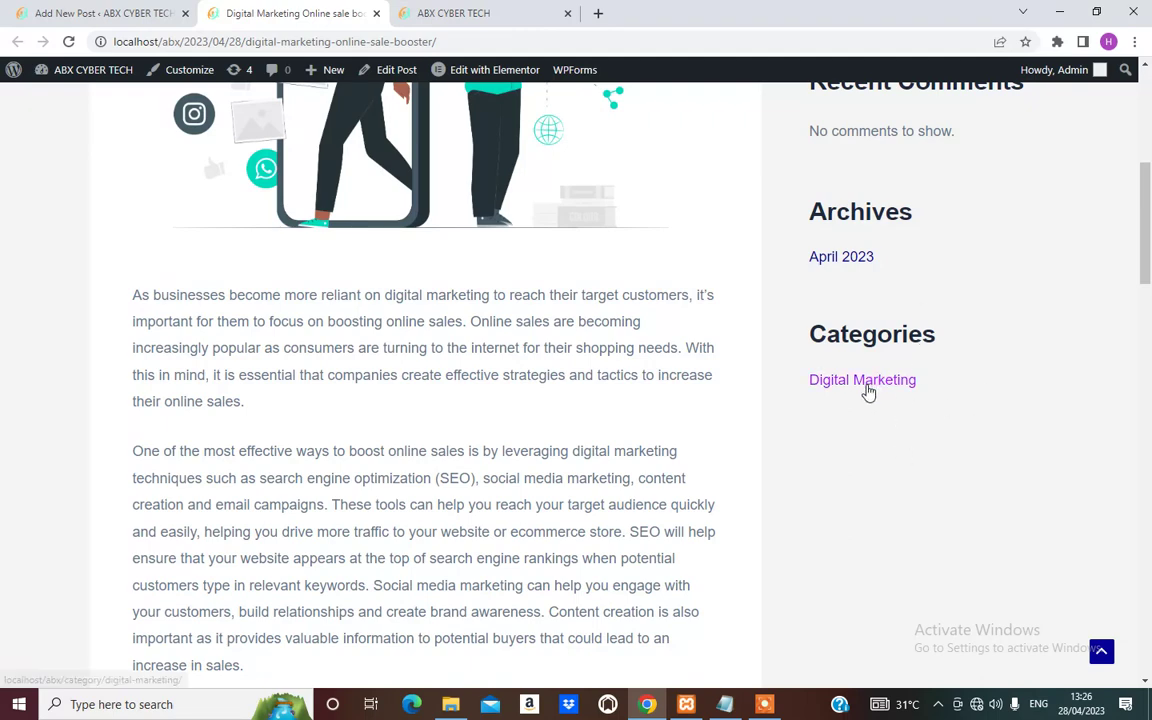
{"action": "scroll", "coordinate": [887, 386], "scroll_direction": "up", "scroll_amount": 3}
{"action": "scroll", "coordinate": [887, 543], "scroll_direction": "up", "scroll_amount": 3}
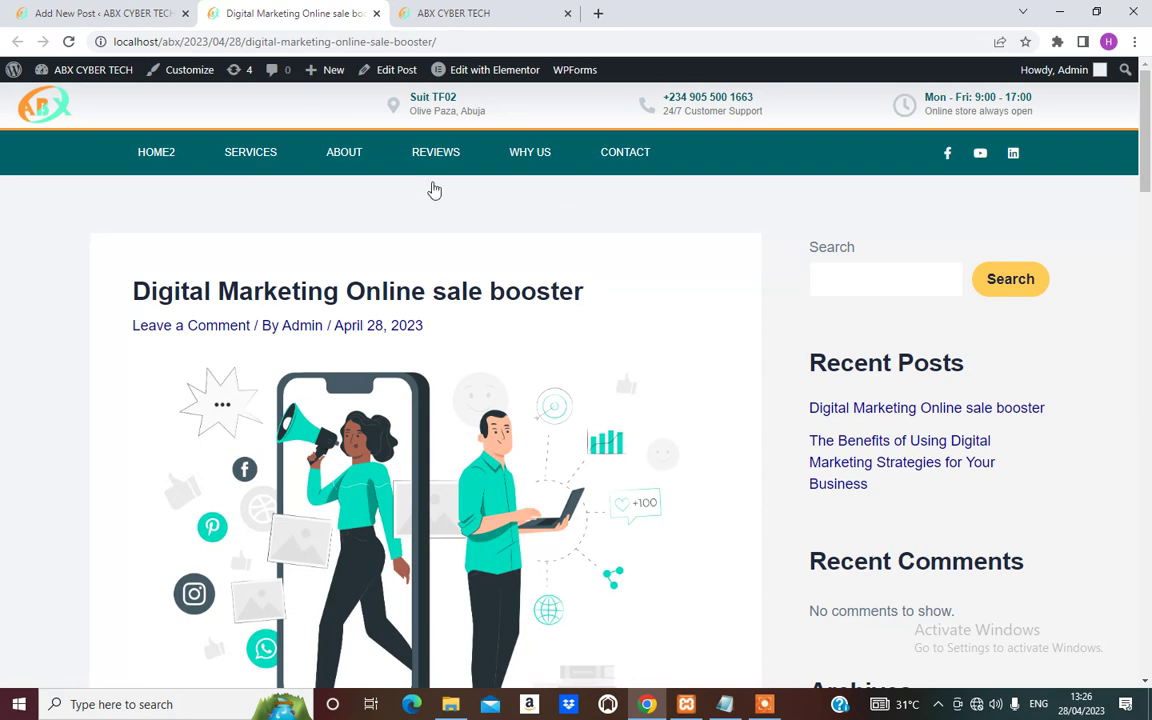
{"action": "scroll", "coordinate": [914, 441], "scroll_direction": "down", "scroll_amount": 1}
{"action": "scroll", "coordinate": [481, 334], "scroll_direction": "up", "scroll_amount": 1}
Reload the site's homepage and check the post cards in the News & Articles section.
{"action": "left_click", "coordinate": [470, 13]}
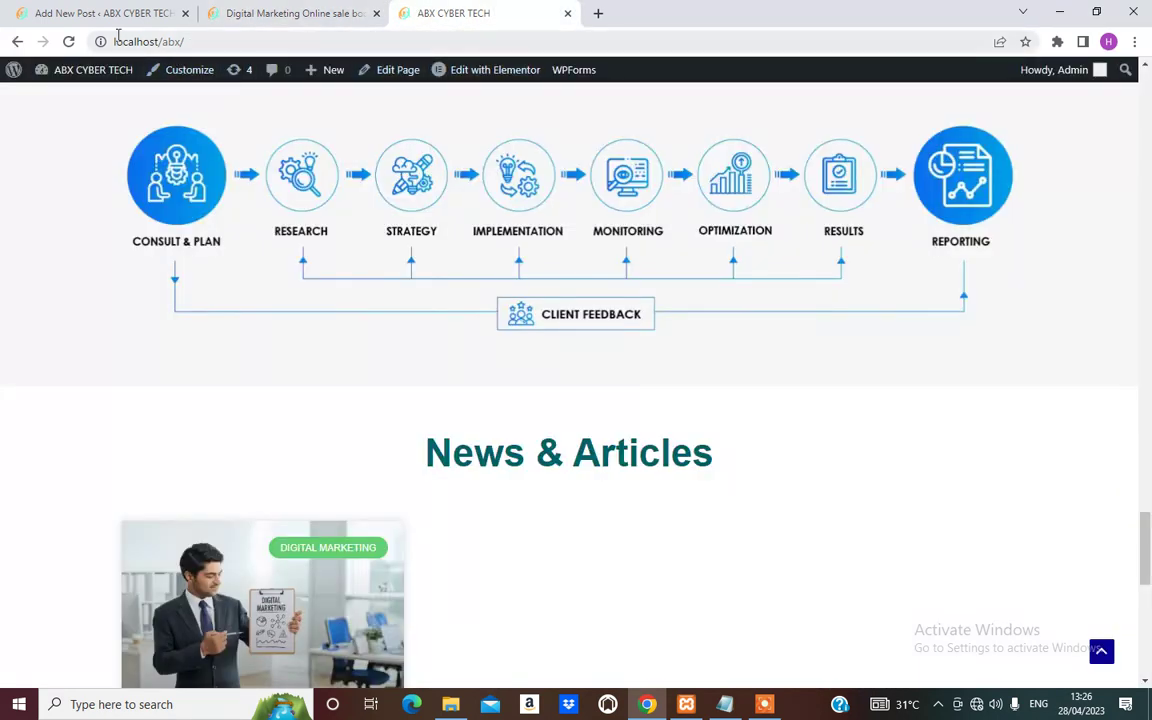
{"action": "left_click", "coordinate": [70, 42]}
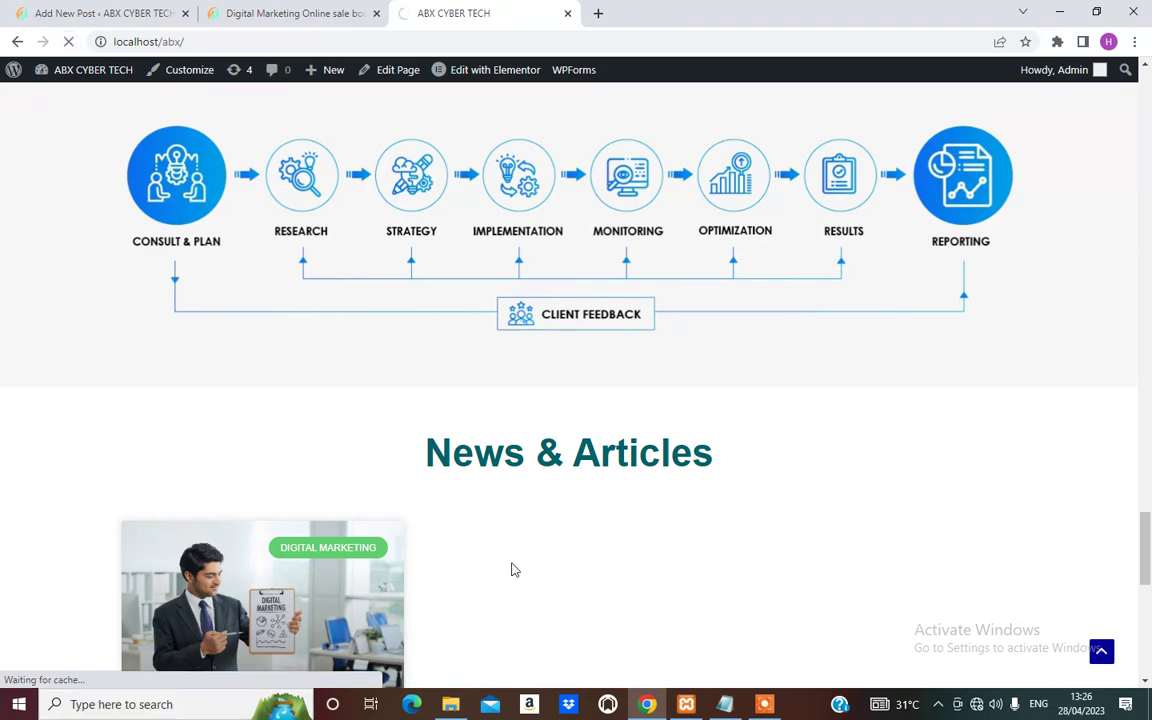
{"action": "scroll", "coordinate": [540, 470], "scroll_direction": "down", "scroll_amount": 3}
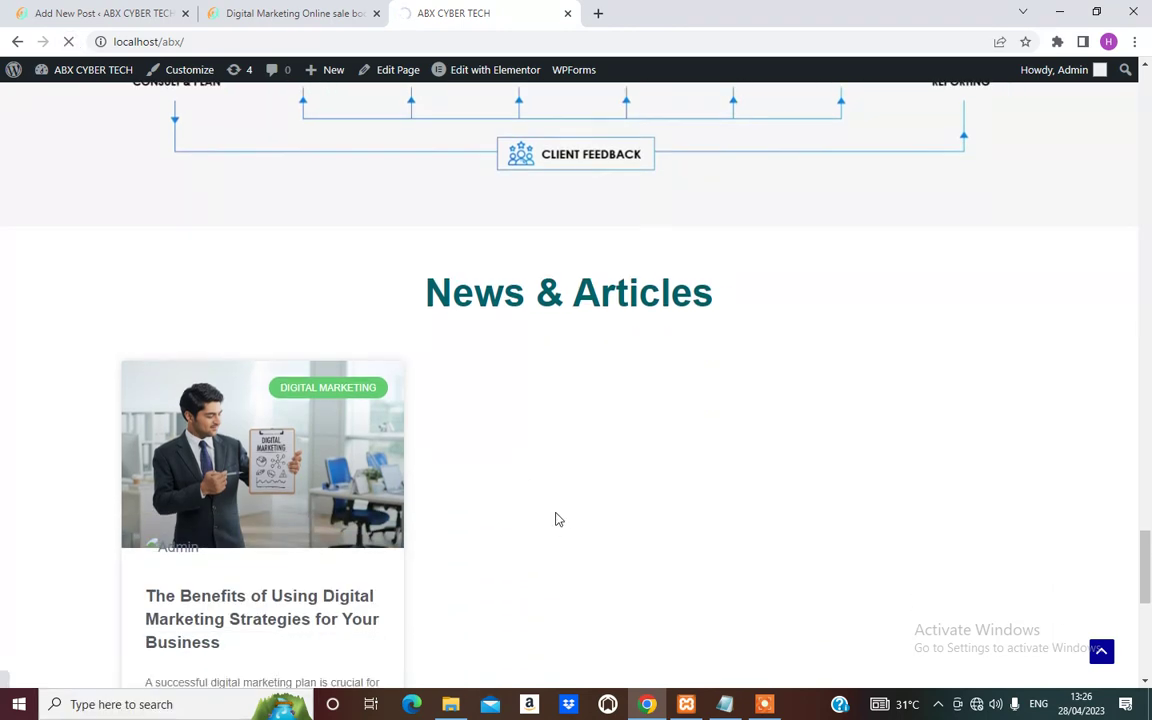
{"action": "scroll", "coordinate": [386, 432], "scroll_direction": "down", "scroll_amount": 3}
{"action": "scroll", "coordinate": [372, 373], "scroll_direction": "down", "scroll_amount": 3}
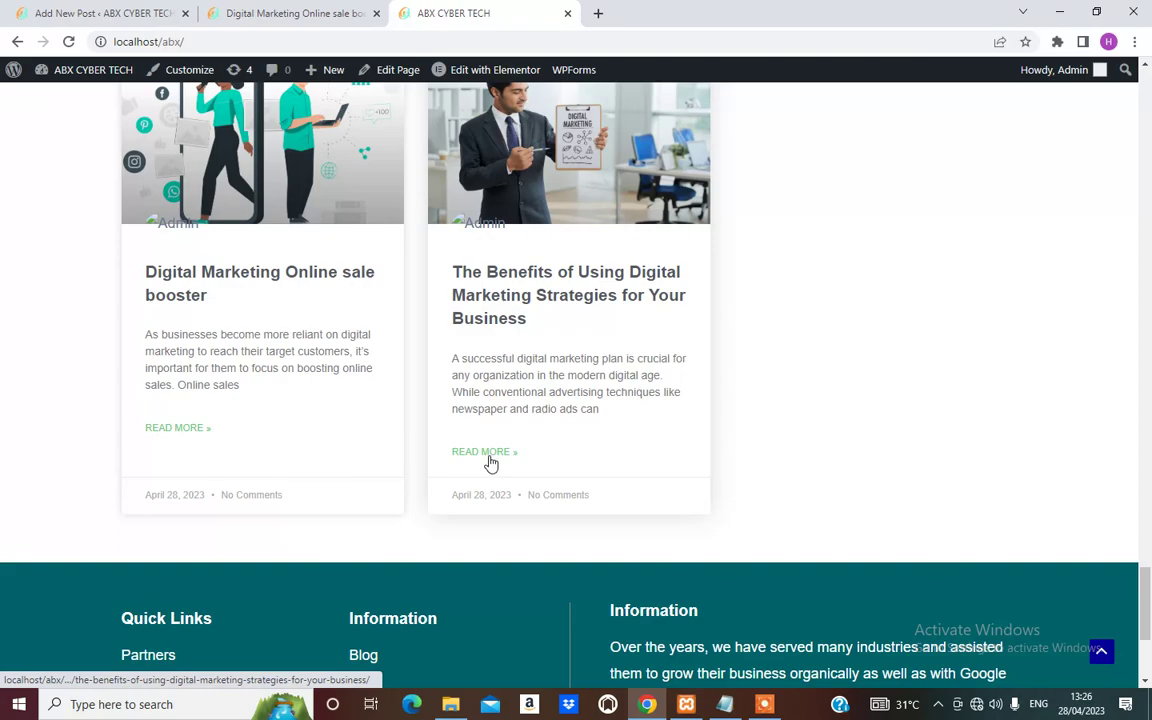
{"action": "scroll", "coordinate": [432, 320], "scroll_direction": "up", "scroll_amount": 15}
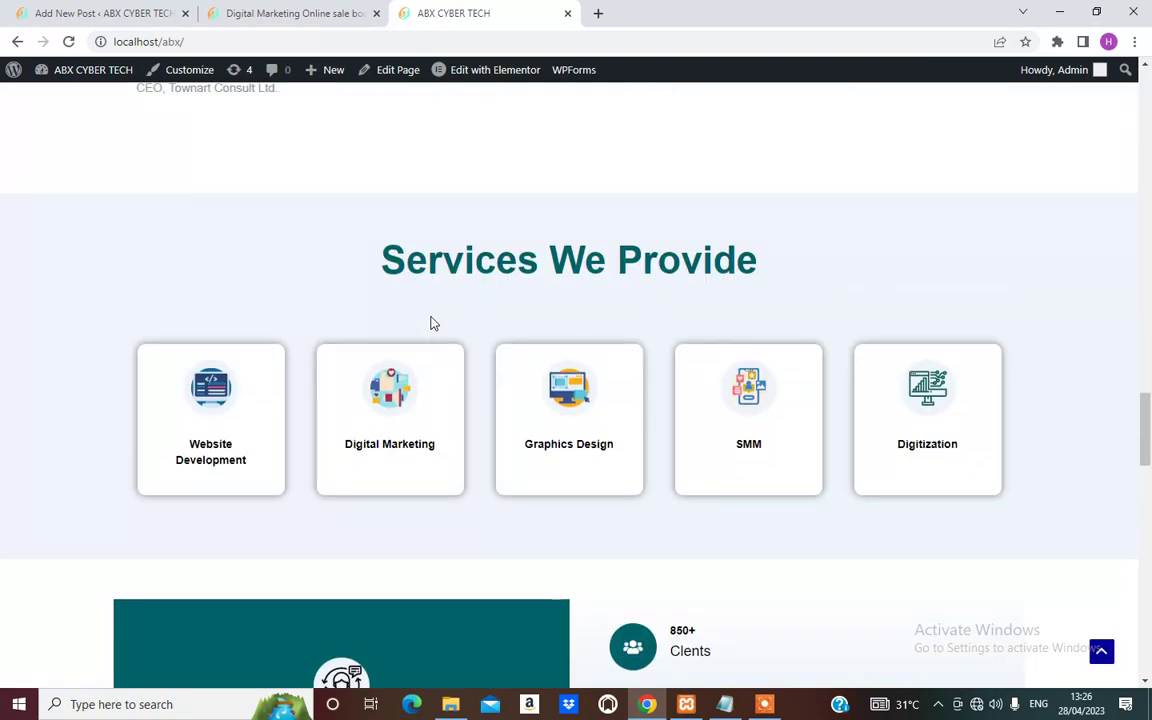
{"action": "scroll", "coordinate": [432, 323], "scroll_direction": "up", "scroll_amount": 15}
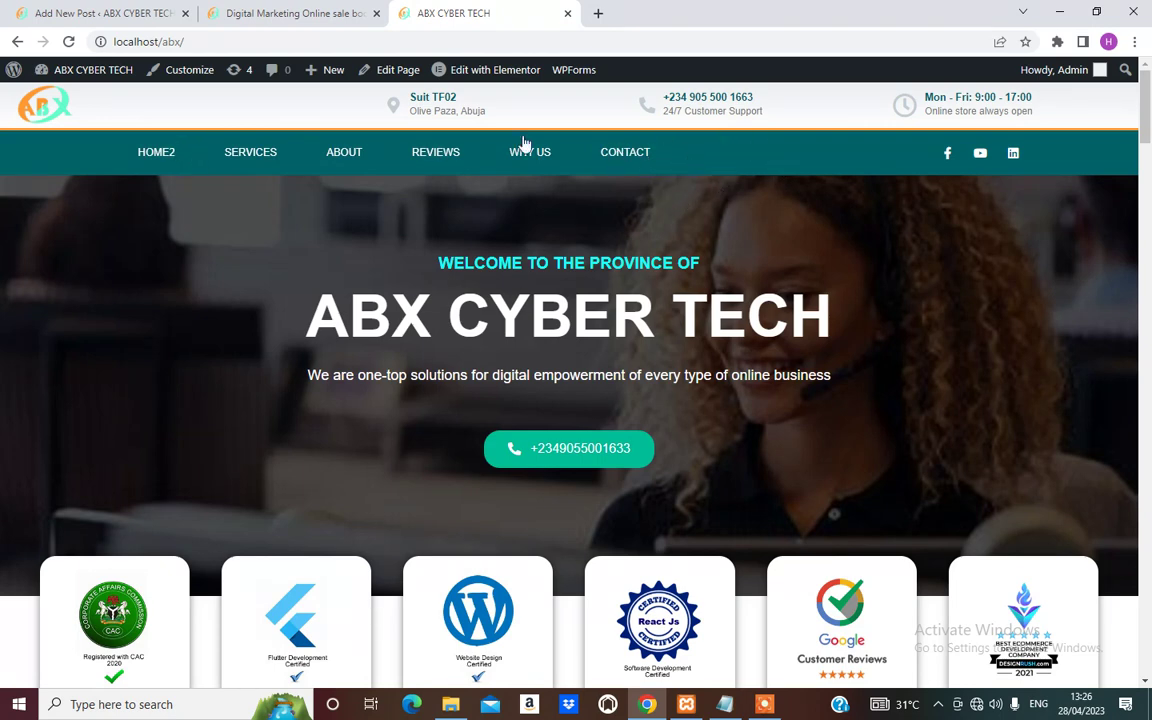
Return to the published post's page and open the site's Dashboard from it in a new browser tab.
{"action": "left_click", "coordinate": [310, 14]}
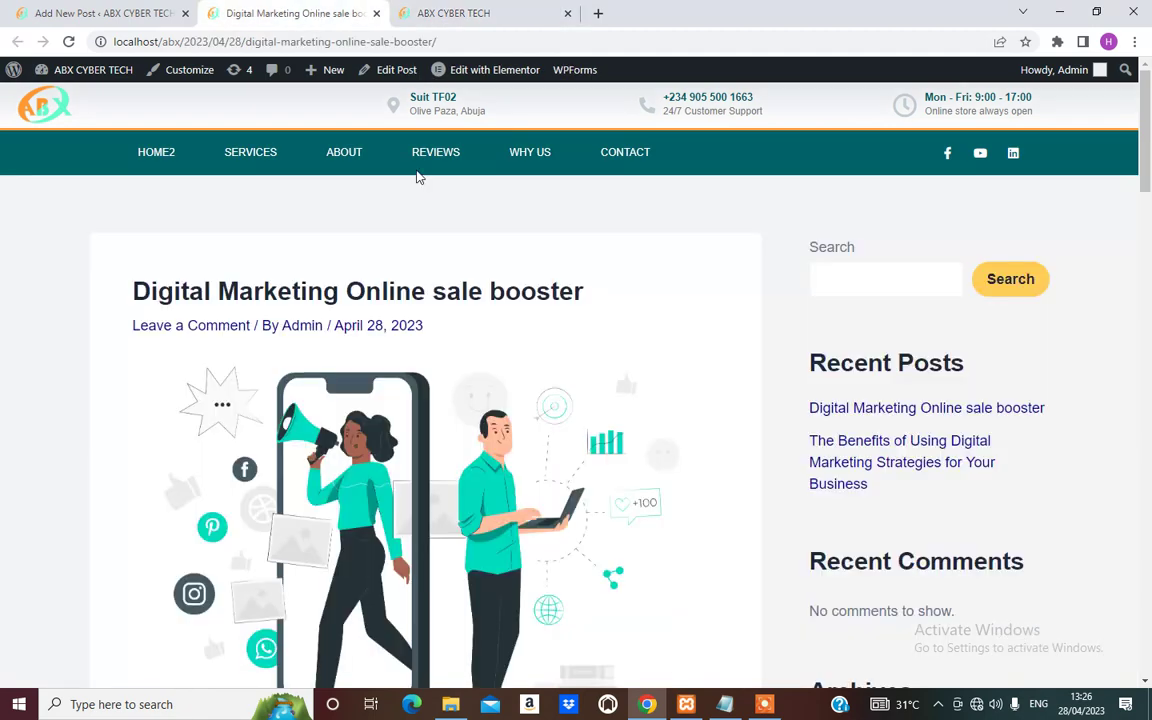
{"action": "scroll", "coordinate": [545, 393], "scroll_direction": "down", "scroll_amount": 6}
{"action": "scroll", "coordinate": [514, 355], "scroll_direction": "up", "scroll_amount": 7}
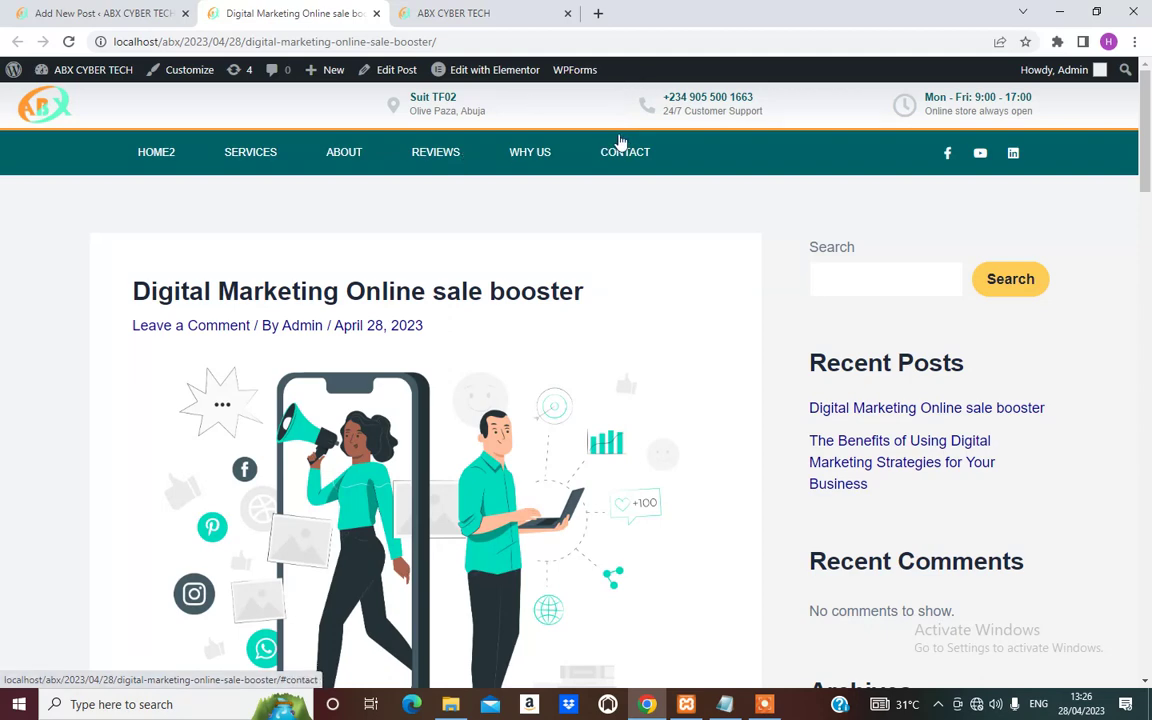
{"action": "left_click", "coordinate": [95, 12]}
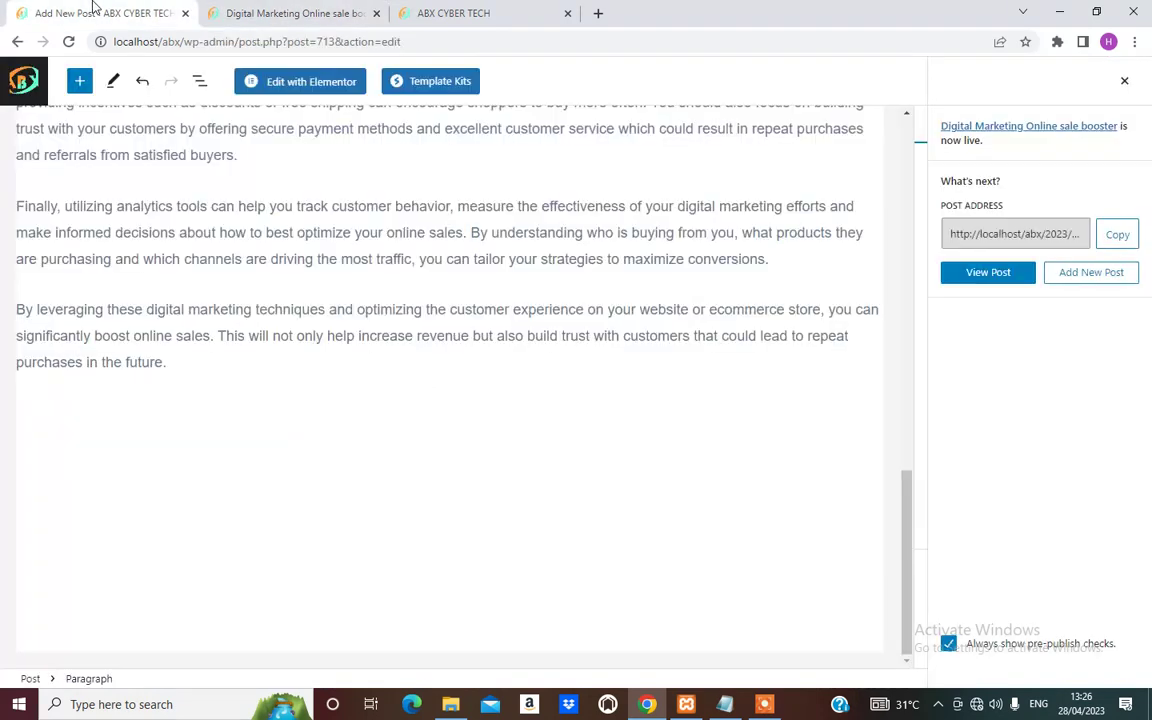
{"action": "left_click", "coordinate": [293, 14]}
{"action": "mouse_move", "coordinate": [79, 76]}
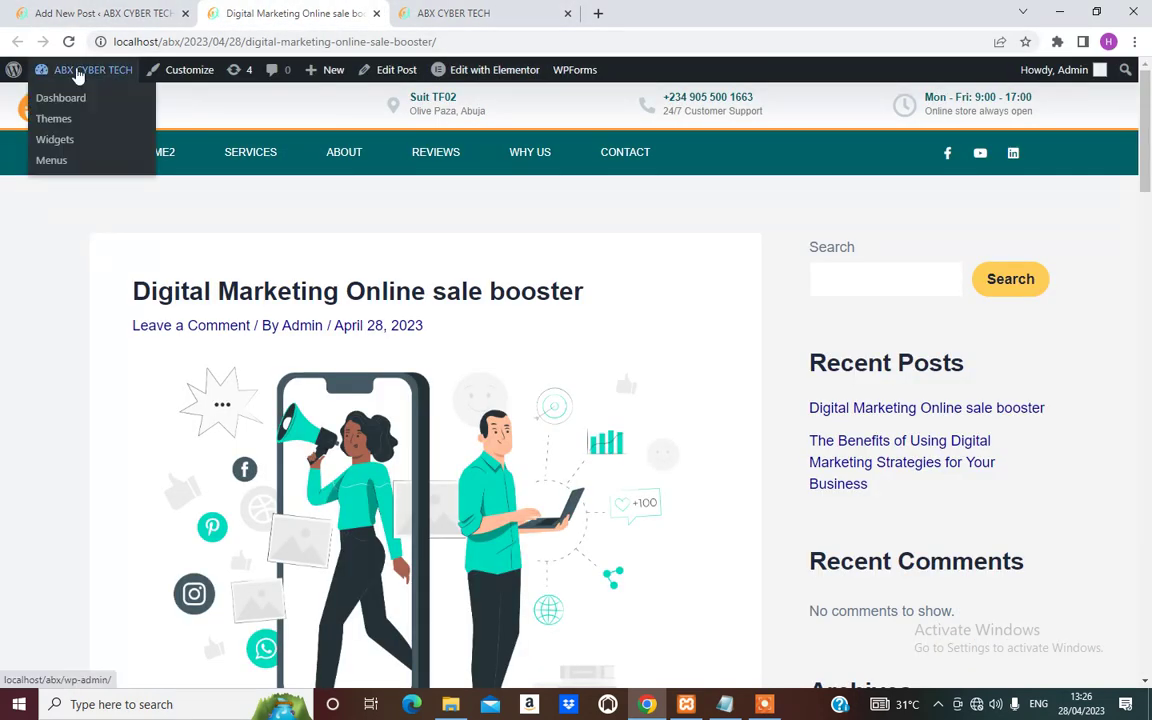
{"action": "right_click", "coordinate": [60, 98]}
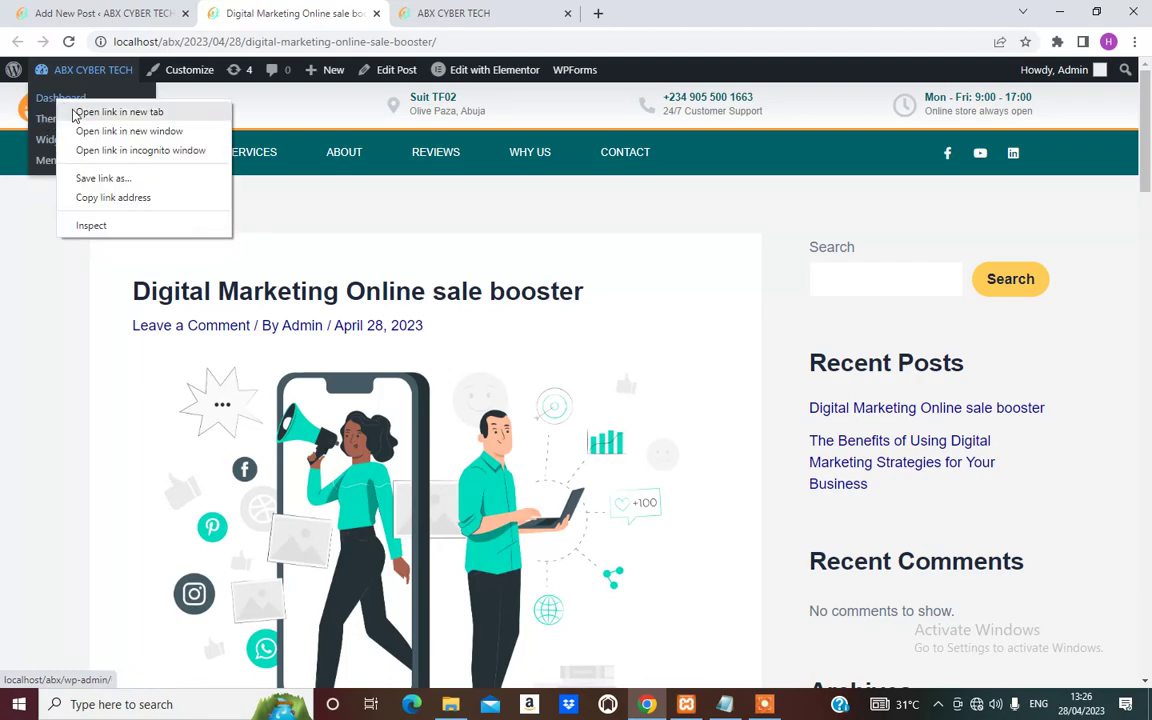
{"action": "left_click", "coordinate": [115, 110]}
{"action": "scroll", "coordinate": [492, 419], "scroll_direction": "down", "scroll_amount": 5}
{"action": "scroll", "coordinate": [494, 400], "scroll_direction": "down", "scroll_amount": 2}
{"action": "scroll", "coordinate": [440, 220], "scroll_direction": "up", "scroll_amount": 7}
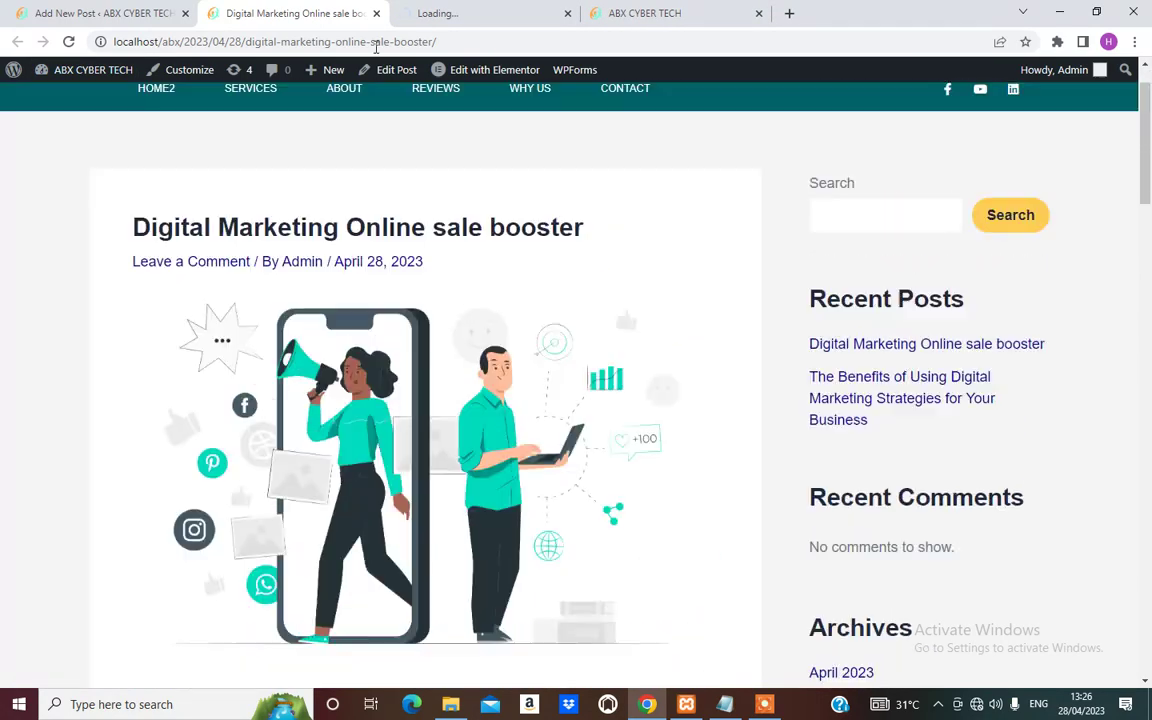
Start a new post from the published post's page and close the old post's editor tab.
{"action": "mouse_move", "coordinate": [335, 77]}
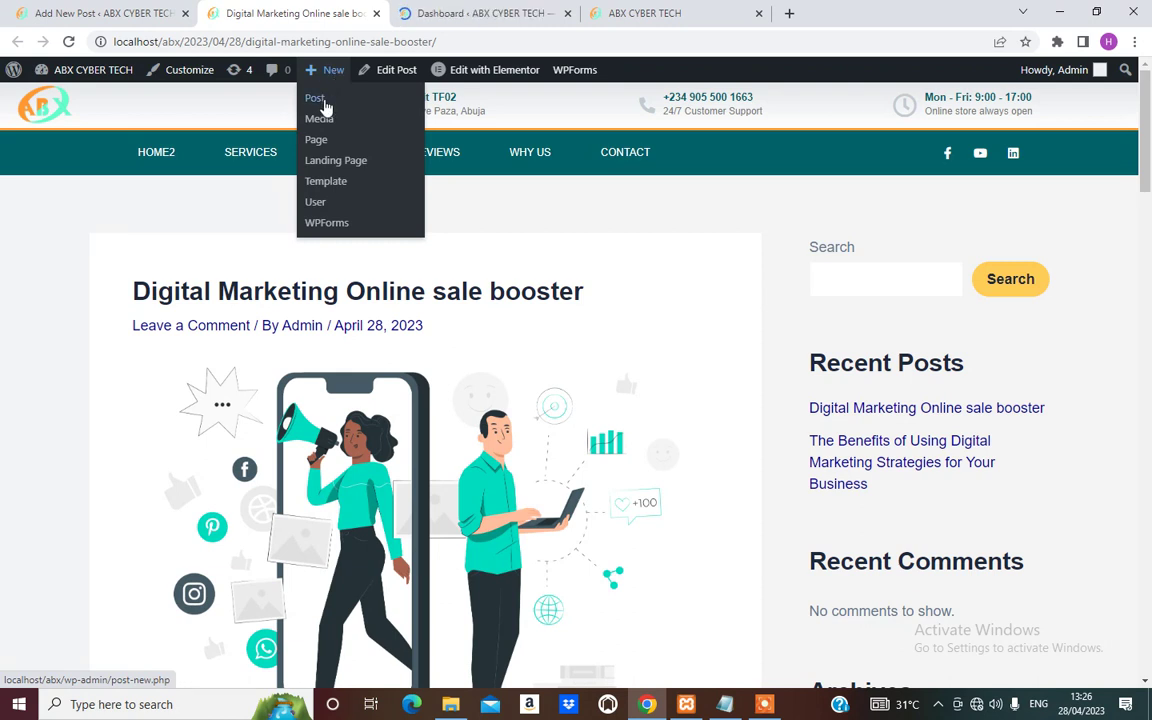
{"action": "left_click", "coordinate": [317, 103]}
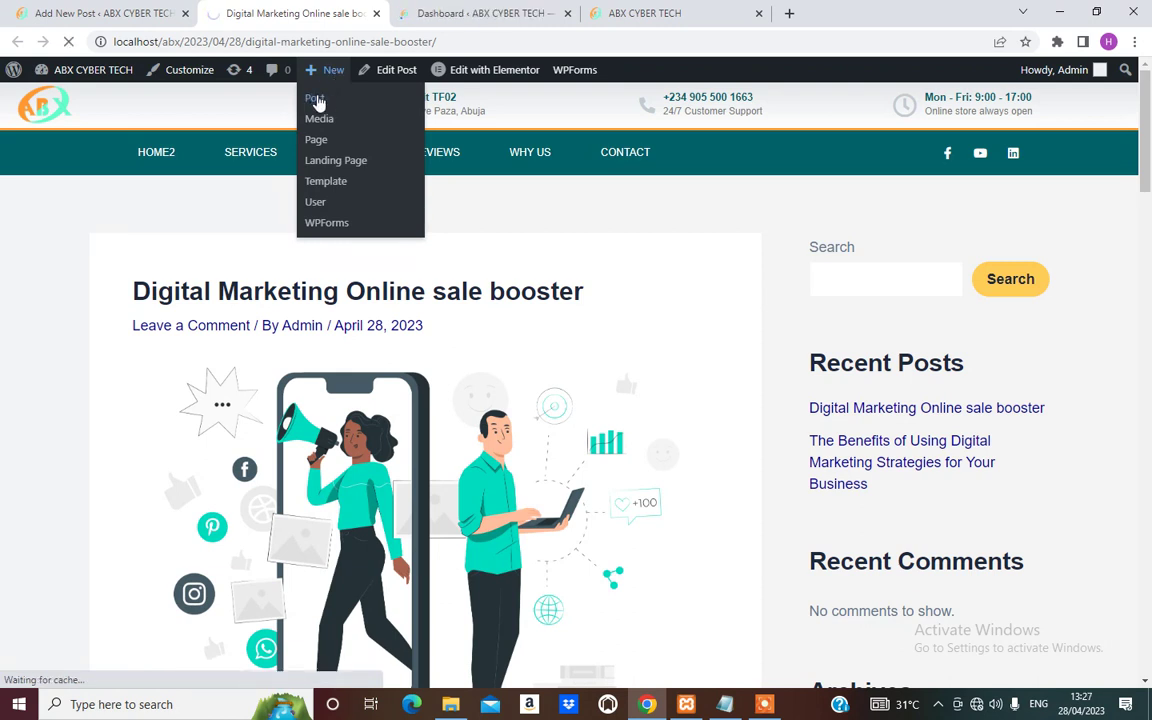
{"action": "left_click", "coordinate": [130, 14]}
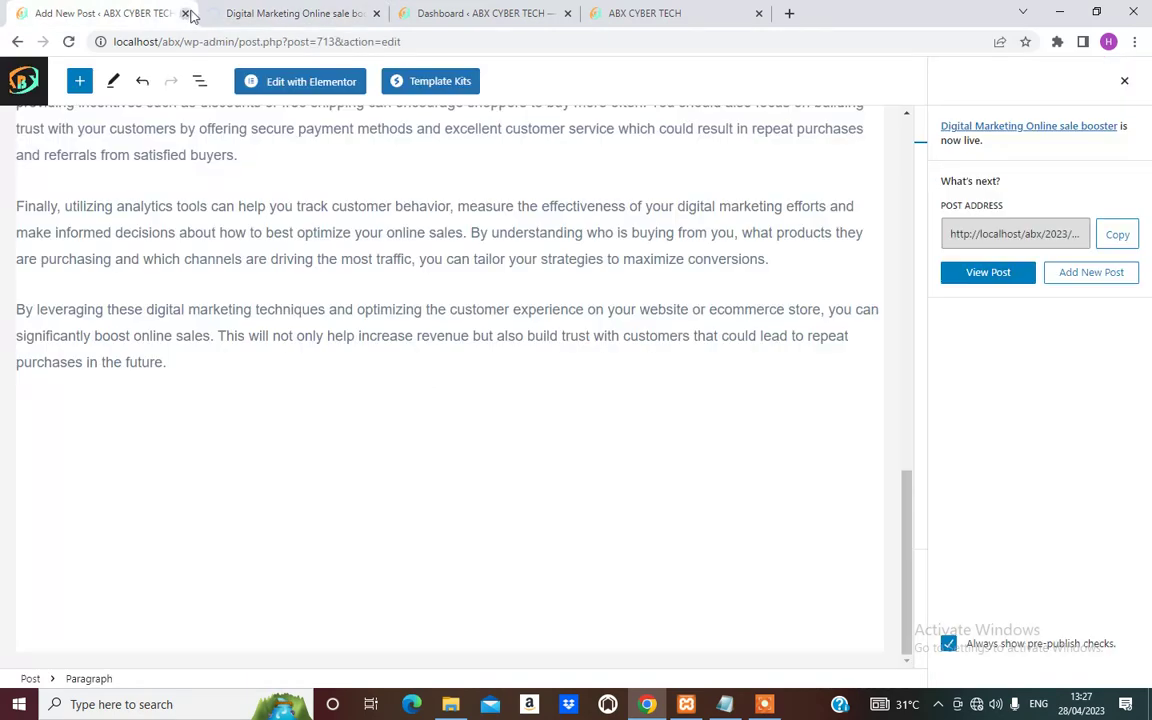
{"action": "left_click", "coordinate": [185, 13]}
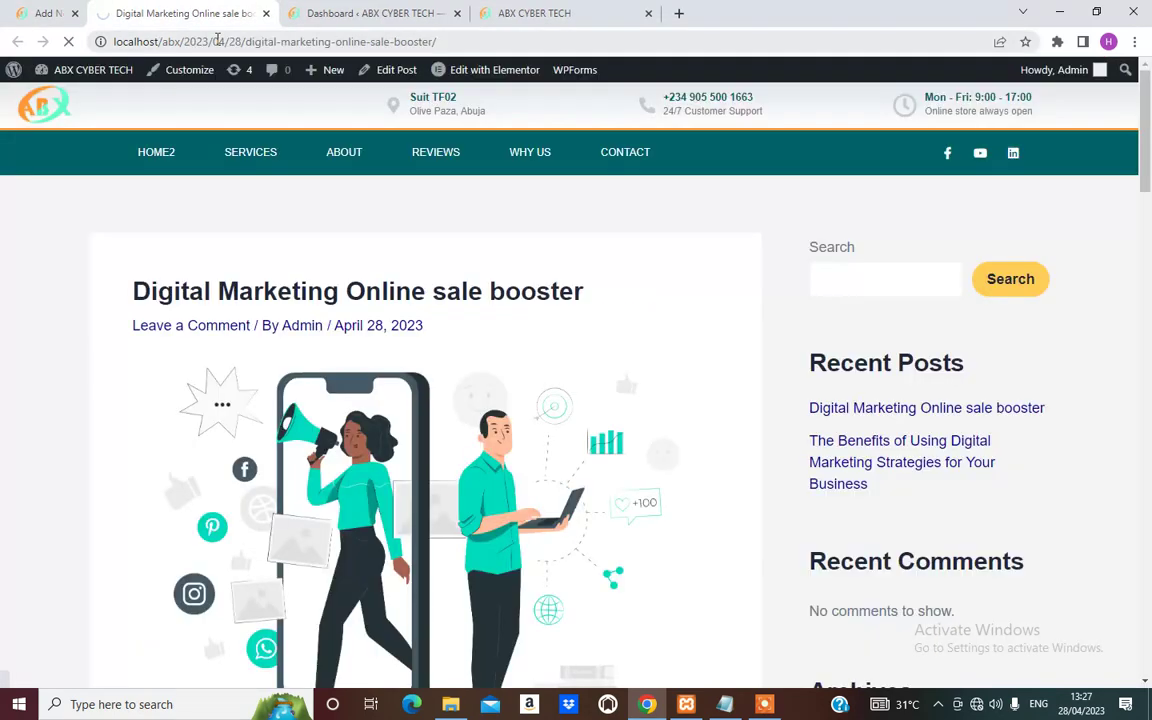
Open the list of all the site's pages from the Dashboard and find the Blog posts page.
{"action": "left_click", "coordinate": [300, 15]}
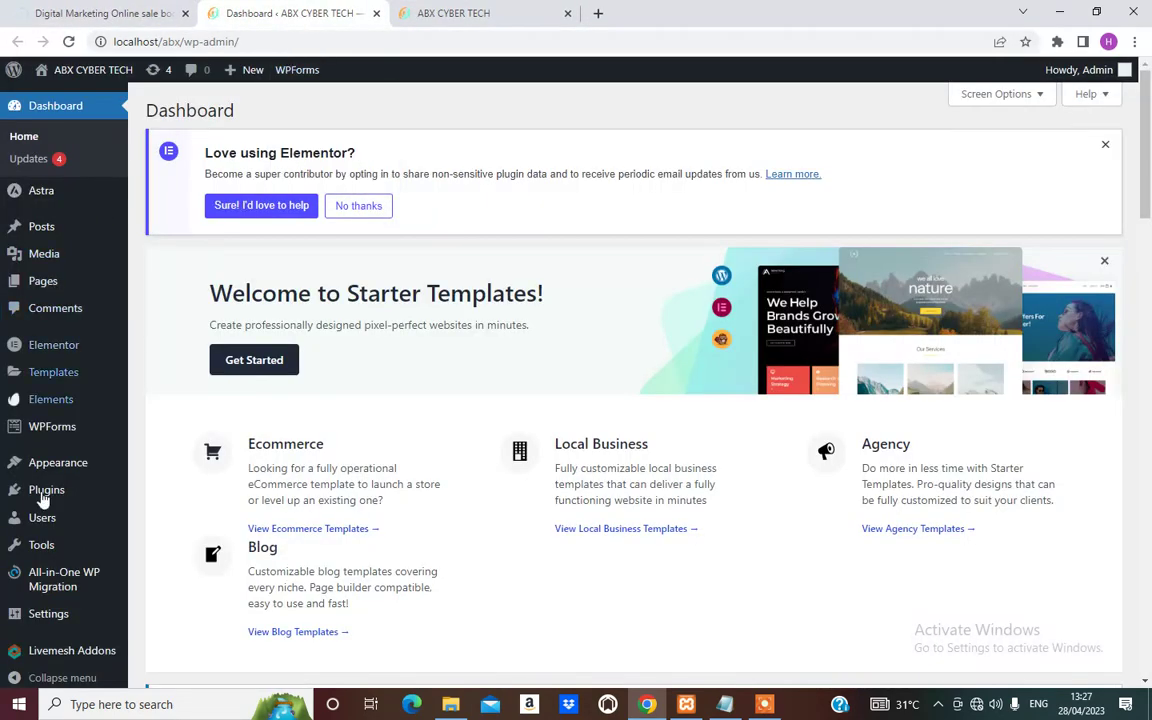
{"action": "scroll", "coordinate": [35, 485], "scroll_direction": "down", "scroll_amount": 3}
{"action": "mouse_move", "coordinate": [61, 274]}
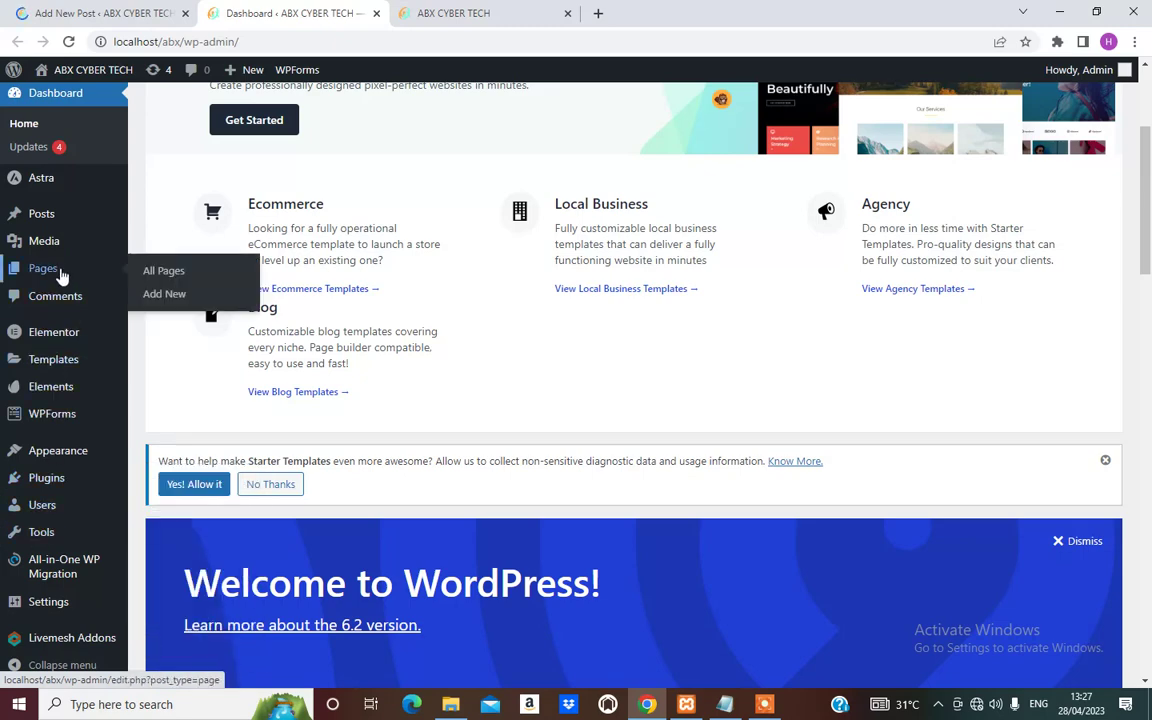
{"action": "left_click", "coordinate": [181, 276]}
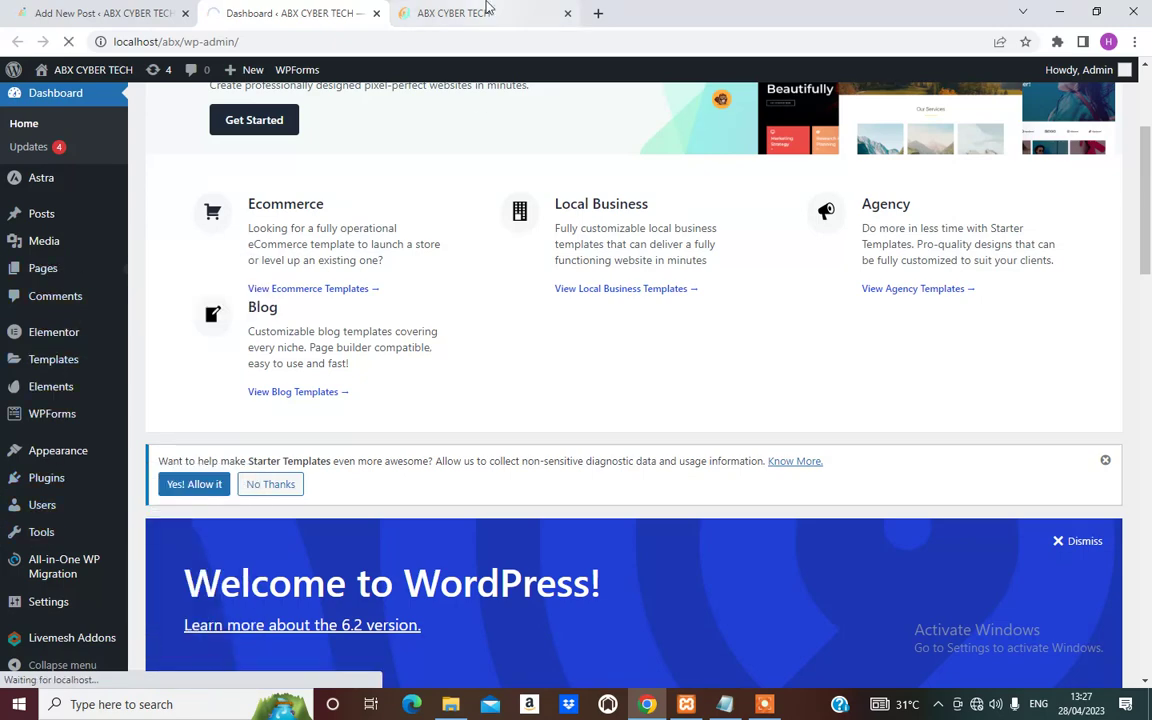
{"action": "left_click", "coordinate": [455, 13]}
{"action": "left_click", "coordinate": [287, 10]}
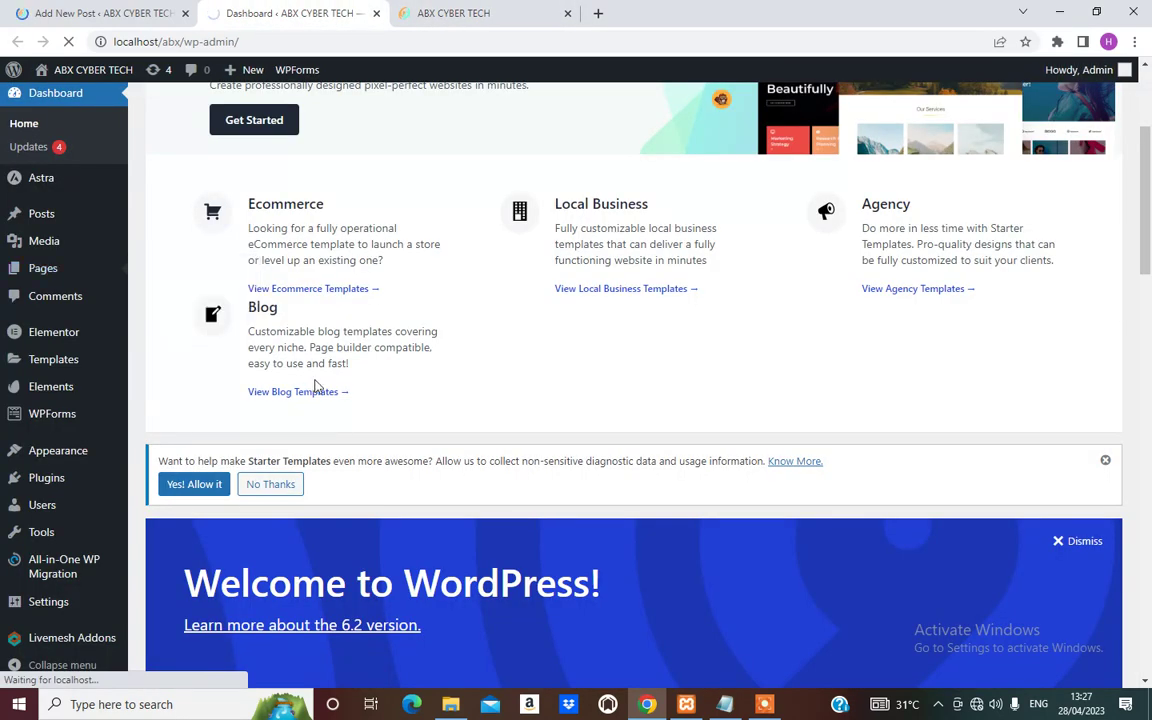
{"action": "scroll", "coordinate": [380, 552], "scroll_direction": "down", "scroll_amount": 2}
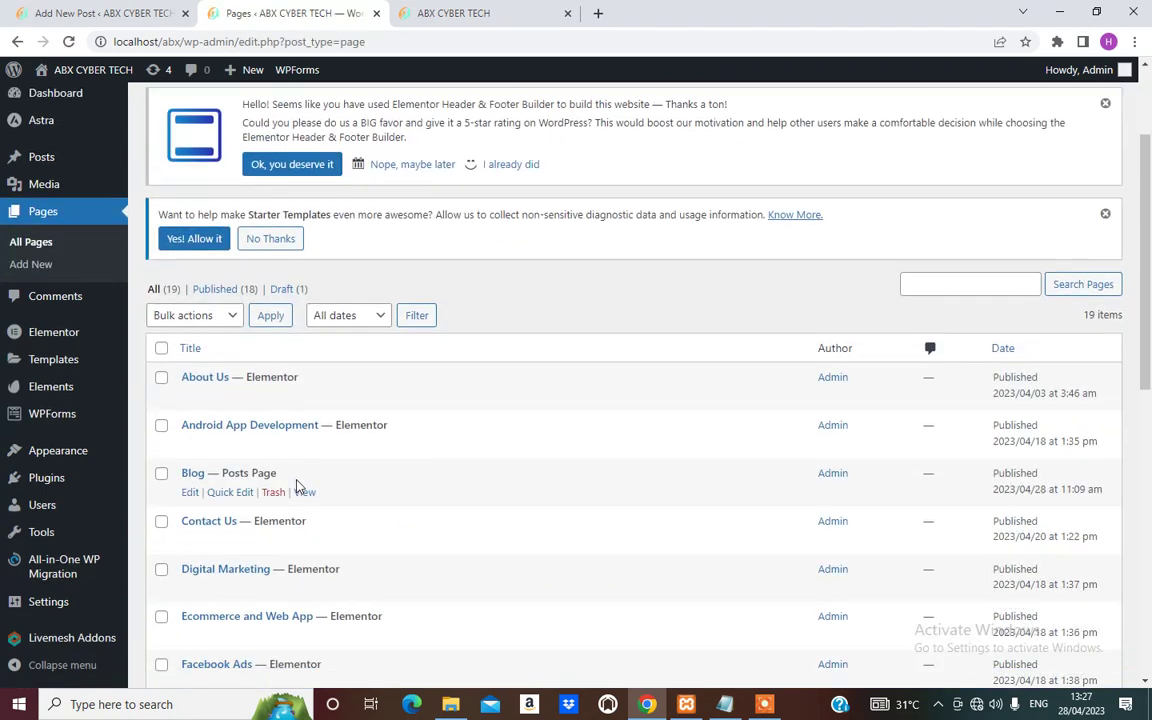
View the Blog posts page in a new browser tab, with the Pages list moved to the first tab.
{"action": "right_click", "coordinate": [304, 500]}
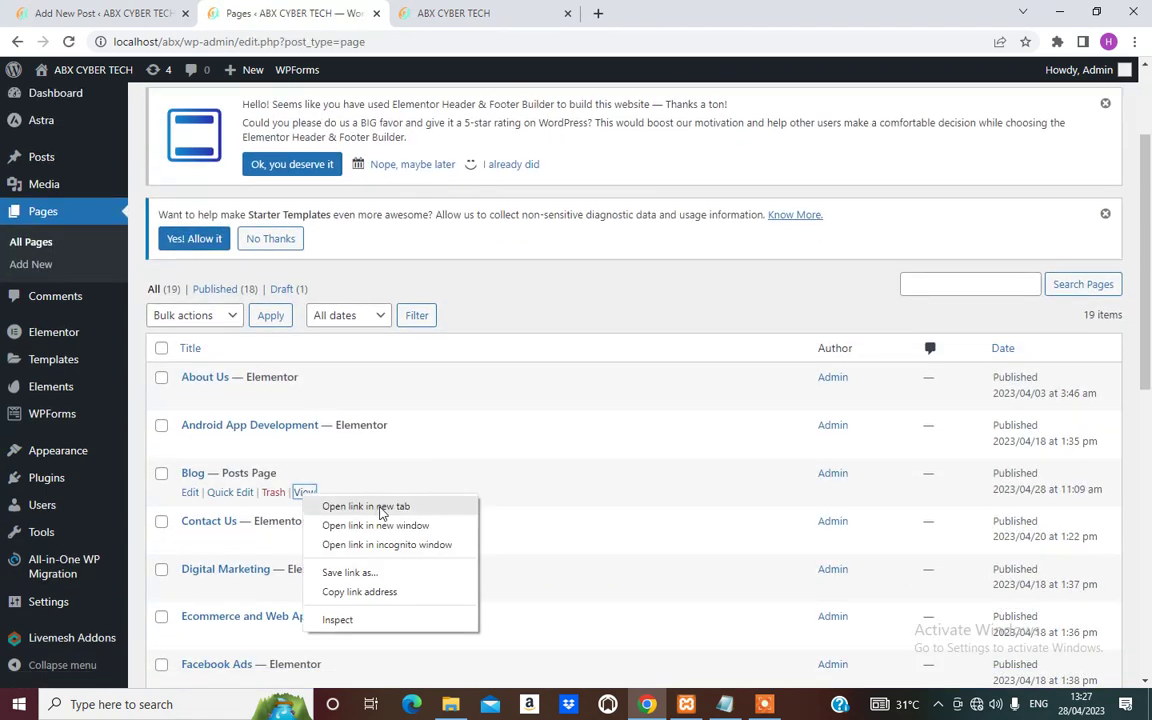
{"action": "left_click", "coordinate": [380, 505]}
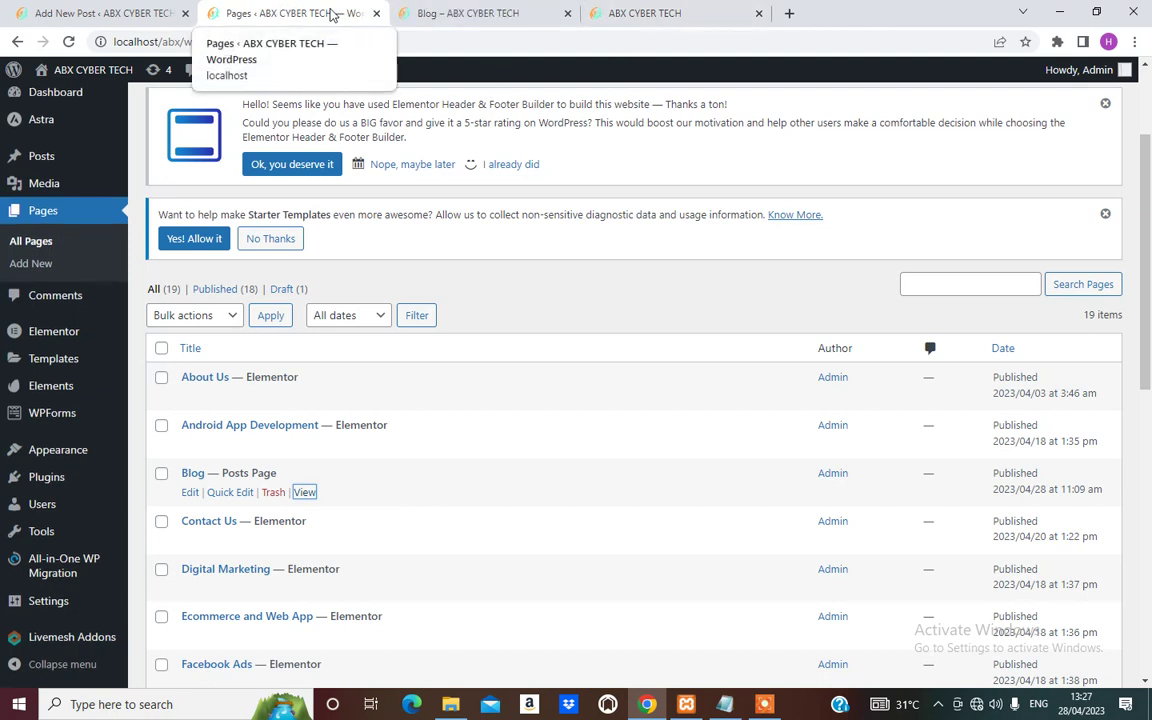
{"action": "left_click_drag", "start_coordinate": [330, 14], "coordinate": [175, 24]}
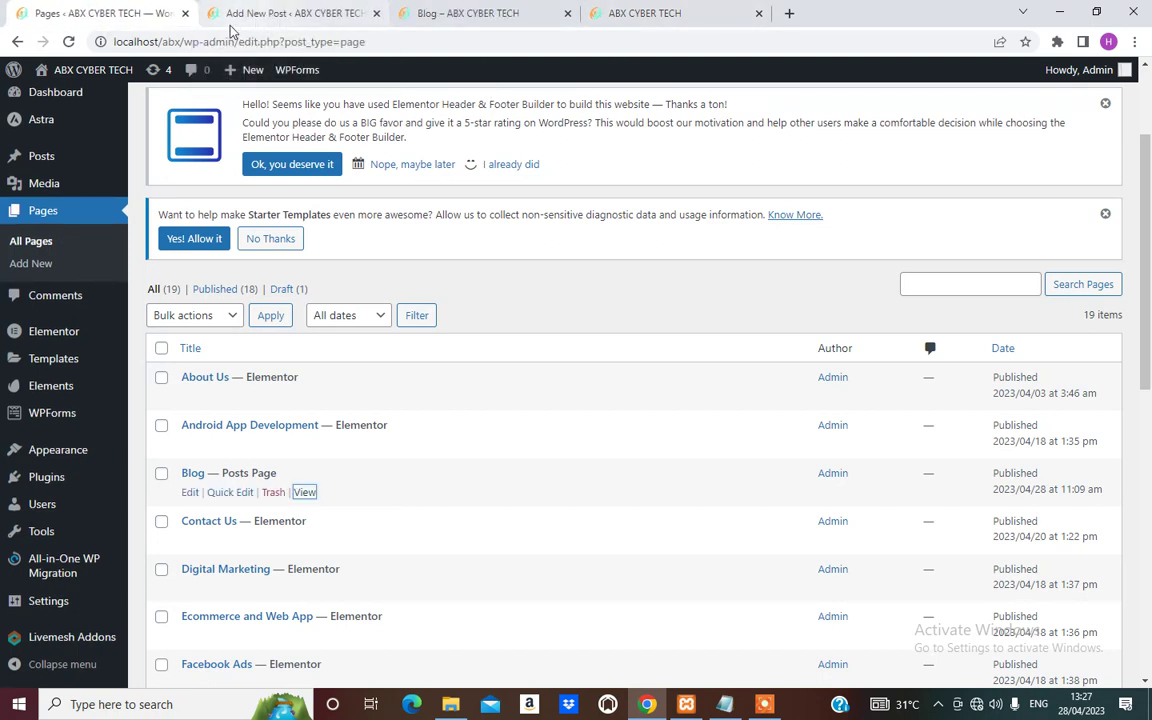
{"action": "left_click", "coordinate": [282, 24]}
{"action": "left_click", "coordinate": [460, 21]}
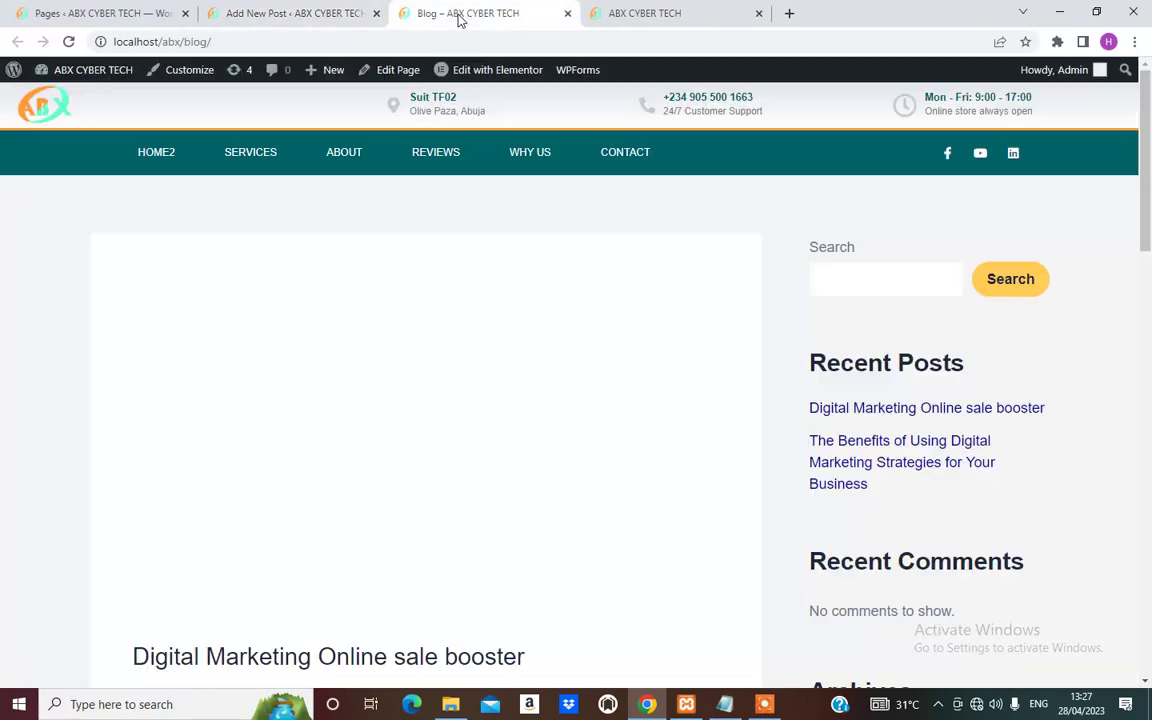
Examine the Blog page's two post entries with their images, excerpts and Read More links, plus the sidebar.
{"action": "scroll", "coordinate": [614, 357], "scroll_direction": "down", "scroll_amount": 6}
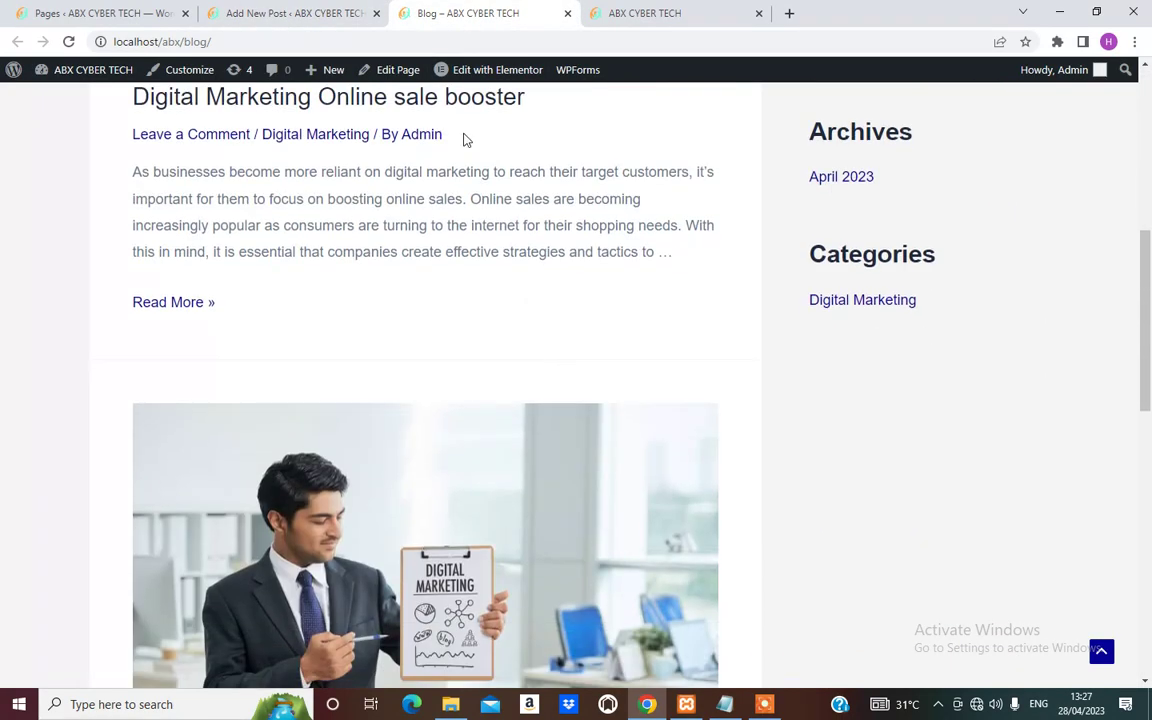
{"action": "scroll", "coordinate": [575, 233], "scroll_direction": "down", "scroll_amount": 5}
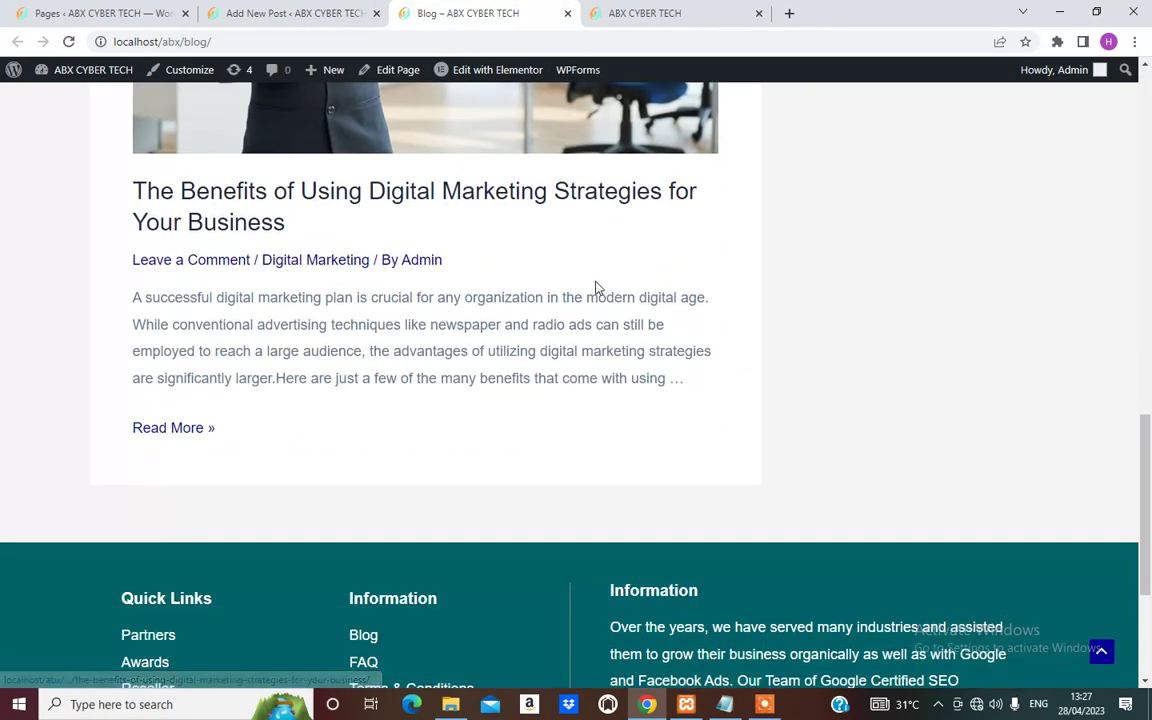
{"action": "scroll", "coordinate": [590, 290], "scroll_direction": "up", "scroll_amount": 3}
{"action": "scroll", "coordinate": [510, 290], "scroll_direction": "up", "scroll_amount": 7}
{"action": "scroll", "coordinate": [490, 270], "scroll_direction": "down", "scroll_amount": 5}
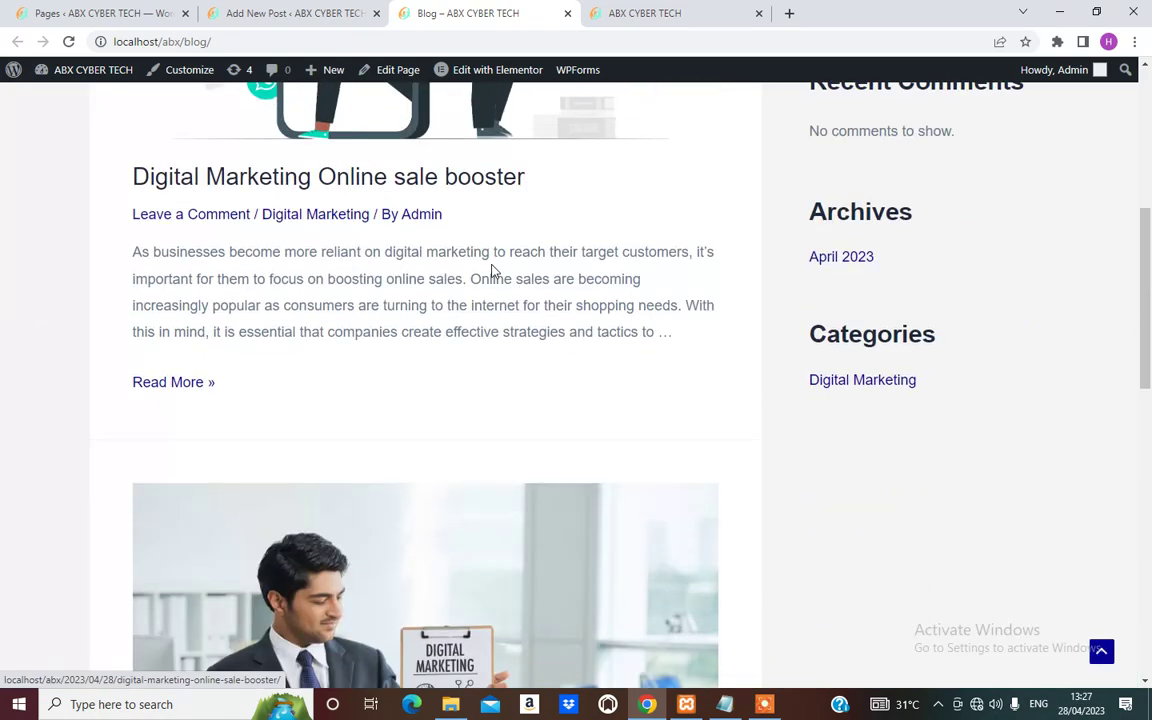
{"action": "scroll", "coordinate": [482, 276], "scroll_direction": "down", "scroll_amount": 5}
{"action": "scroll", "coordinate": [483, 285], "scroll_direction": "up", "scroll_amount": 7}
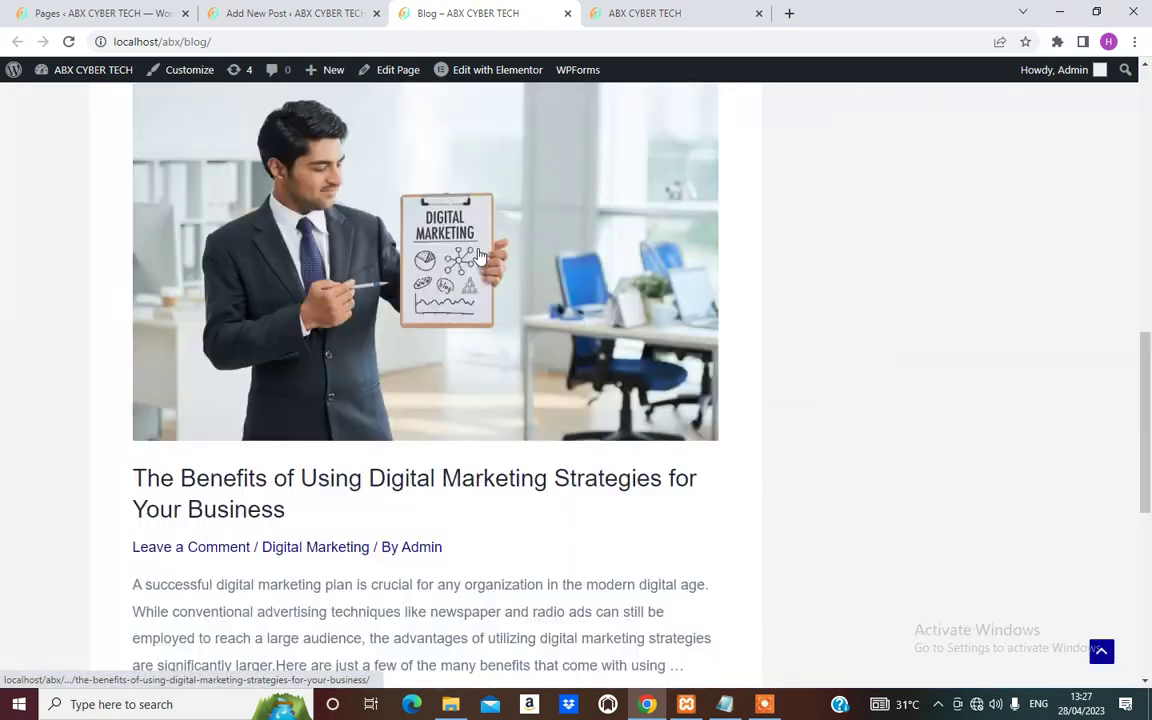
{"action": "scroll", "coordinate": [450, 300], "scroll_direction": "up", "scroll_amount": 2}
{"action": "scroll", "coordinate": [465, 448], "scroll_direction": "down", "scroll_amount": 7}
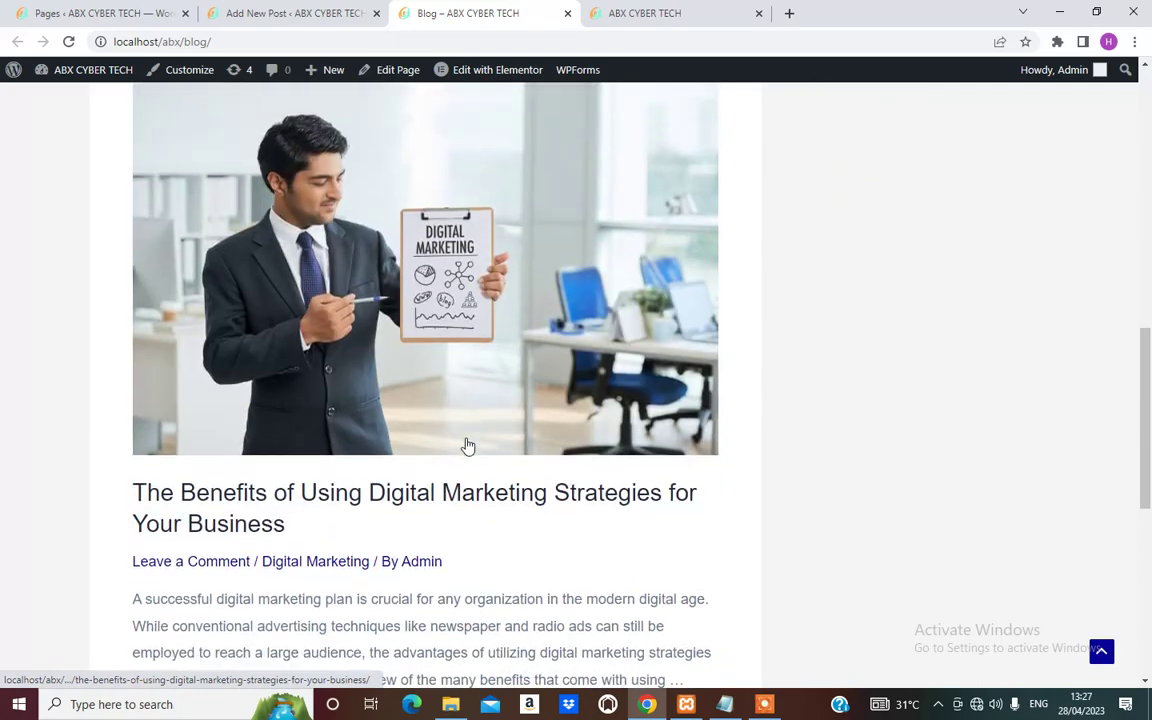
{"action": "scroll", "coordinate": [390, 470], "scroll_direction": "down", "scroll_amount": 3}
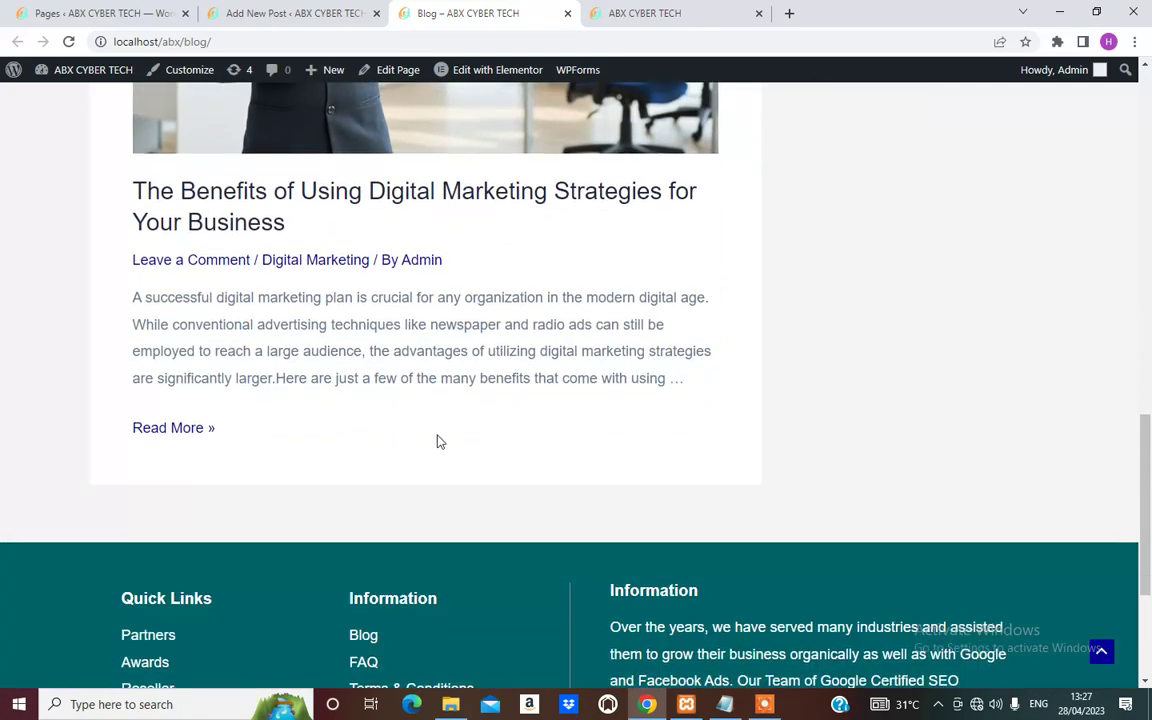
{"action": "scroll", "coordinate": [432, 278], "scroll_direction": "up", "scroll_amount": 10}
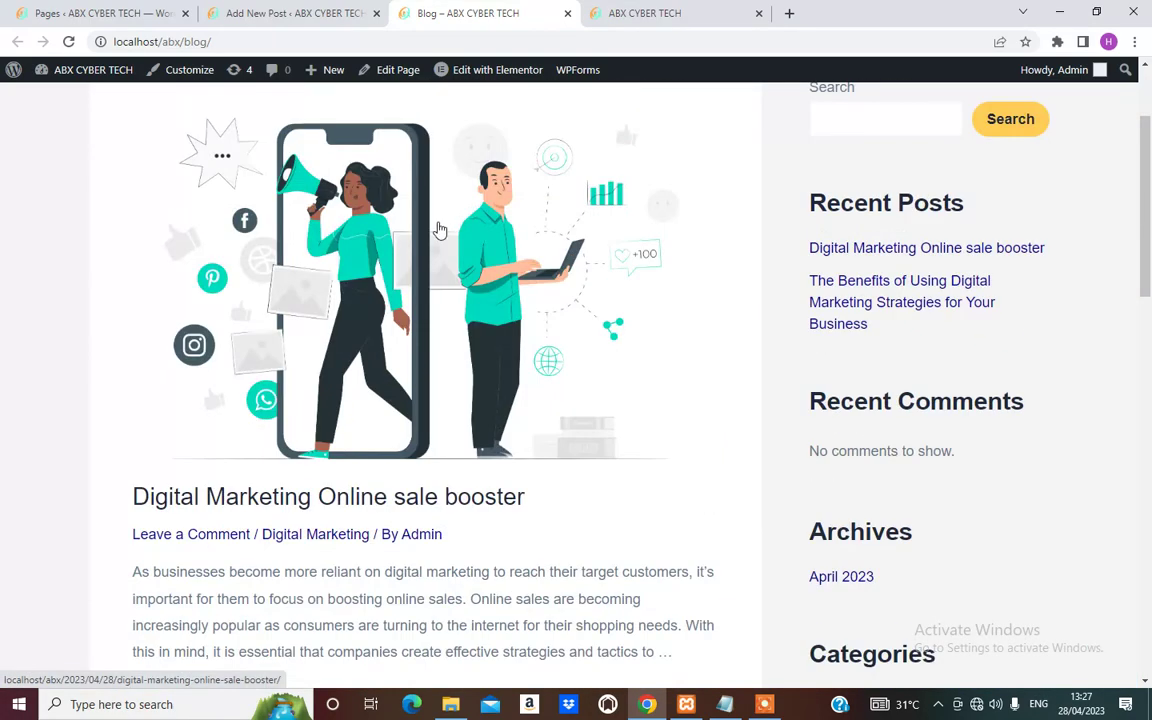
{"action": "scroll", "coordinate": [412, 362], "scroll_direction": "down", "scroll_amount": 2}
{"action": "scroll", "coordinate": [412, 362], "scroll_direction": "down", "scroll_amount": 8}
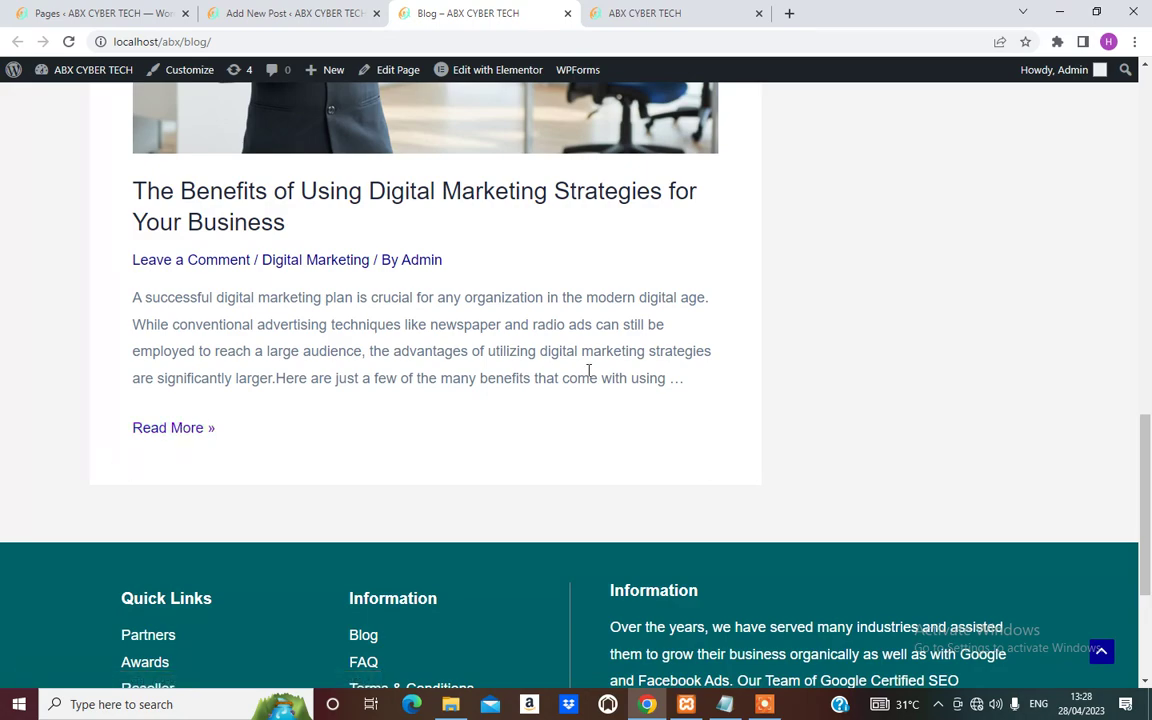
{"action": "scroll", "coordinate": [588, 371], "scroll_direction": "up", "scroll_amount": 10}
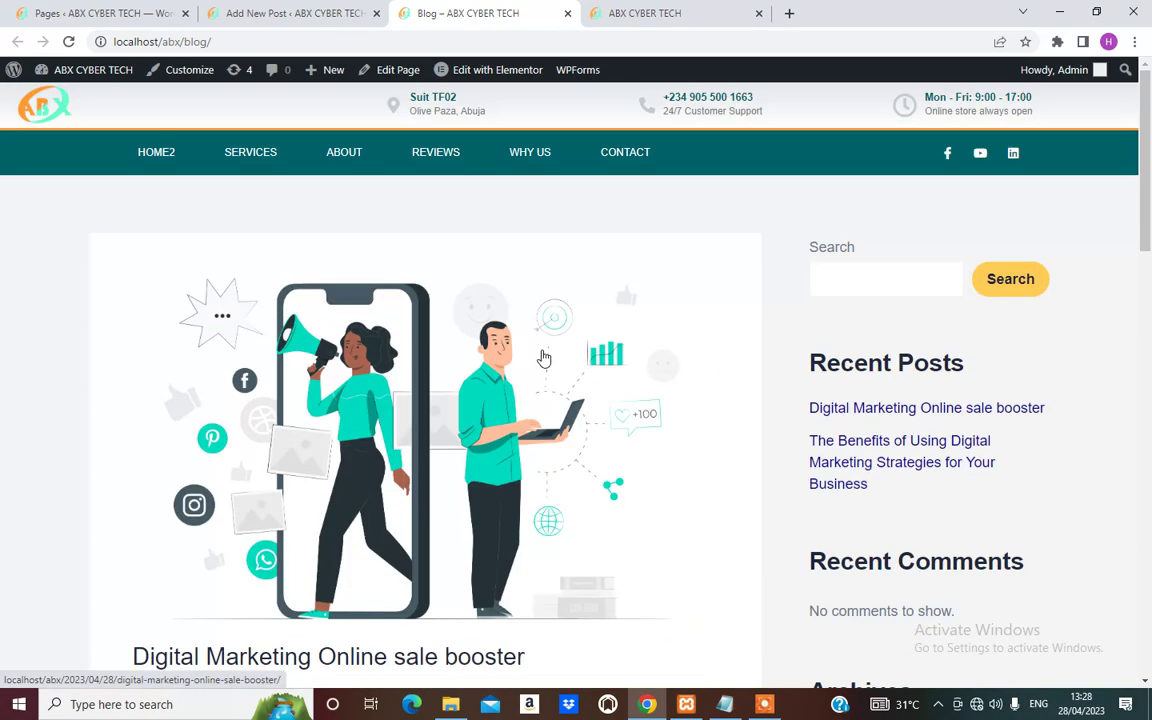
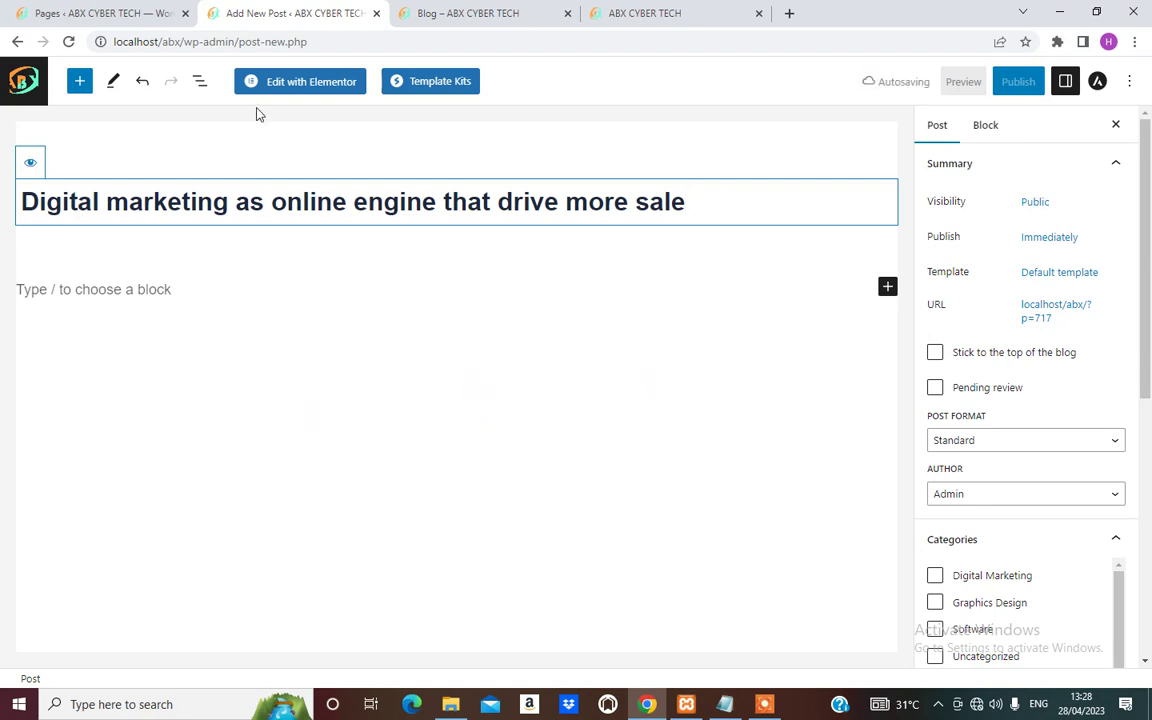
Add an Image block below the title of the new post and fill it with 3.jpg, uploaded from the Blog Resource folder.
{"action": "left_click", "coordinate": [887, 287]}
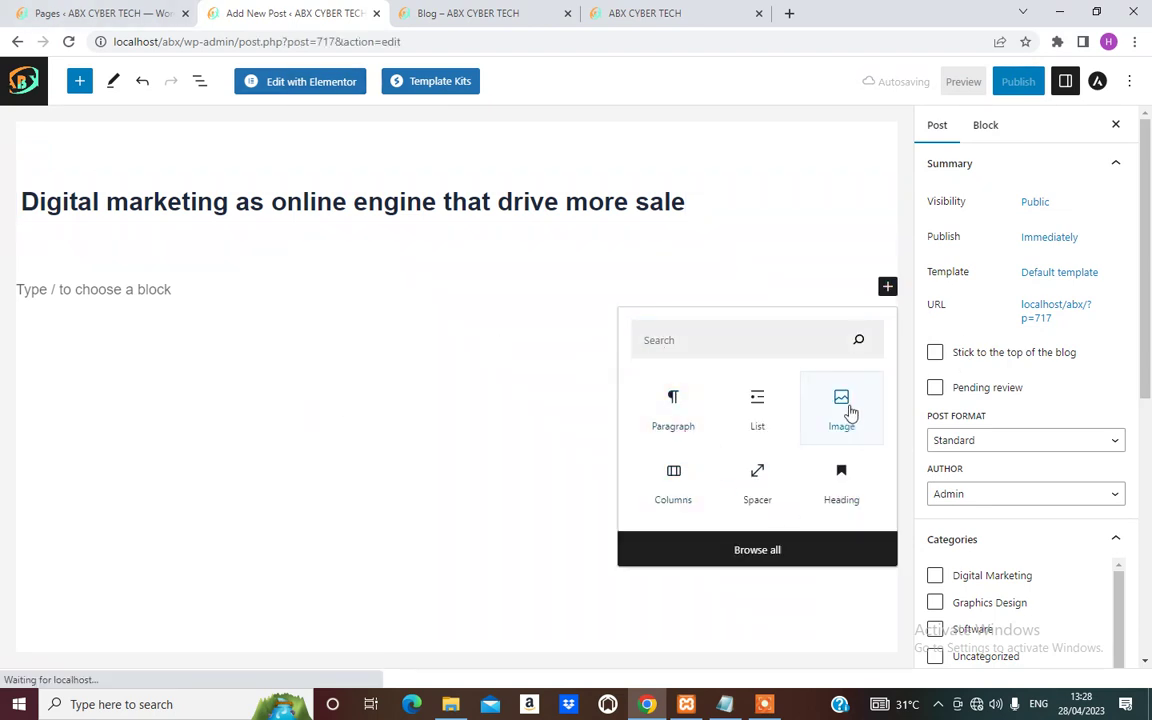
{"action": "key", "text": "Return"}
{"action": "left_click", "coordinate": [128, 370]}
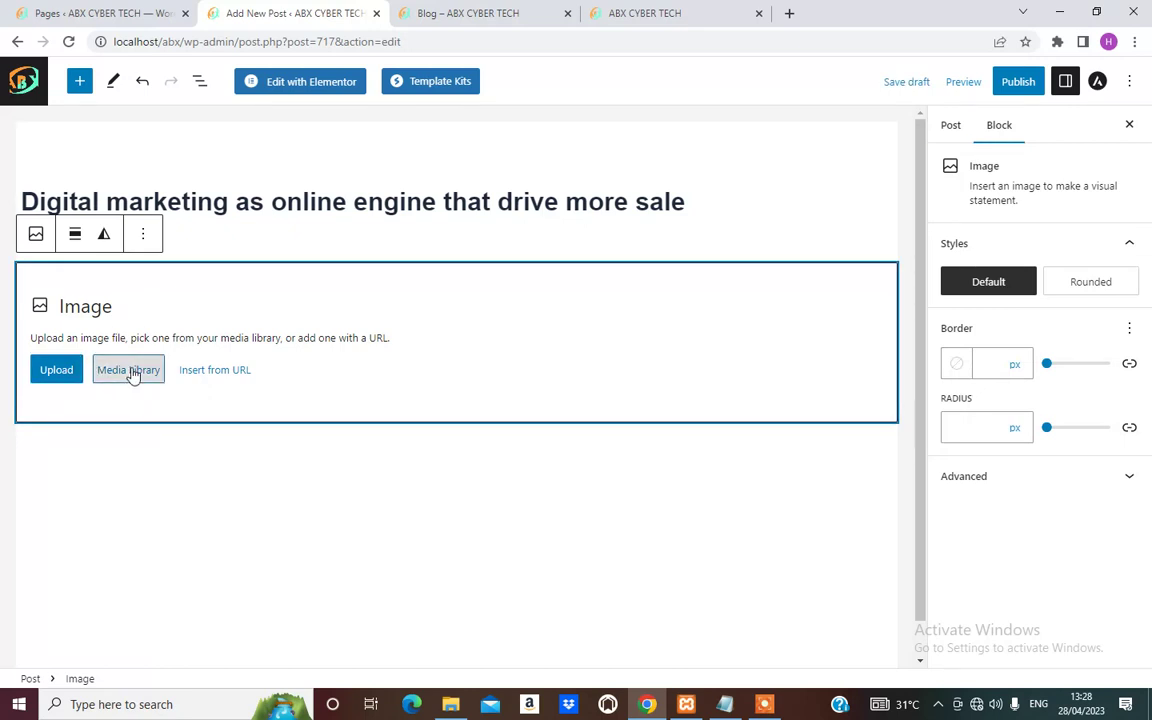
{"action": "left_click", "coordinate": [96, 142]}
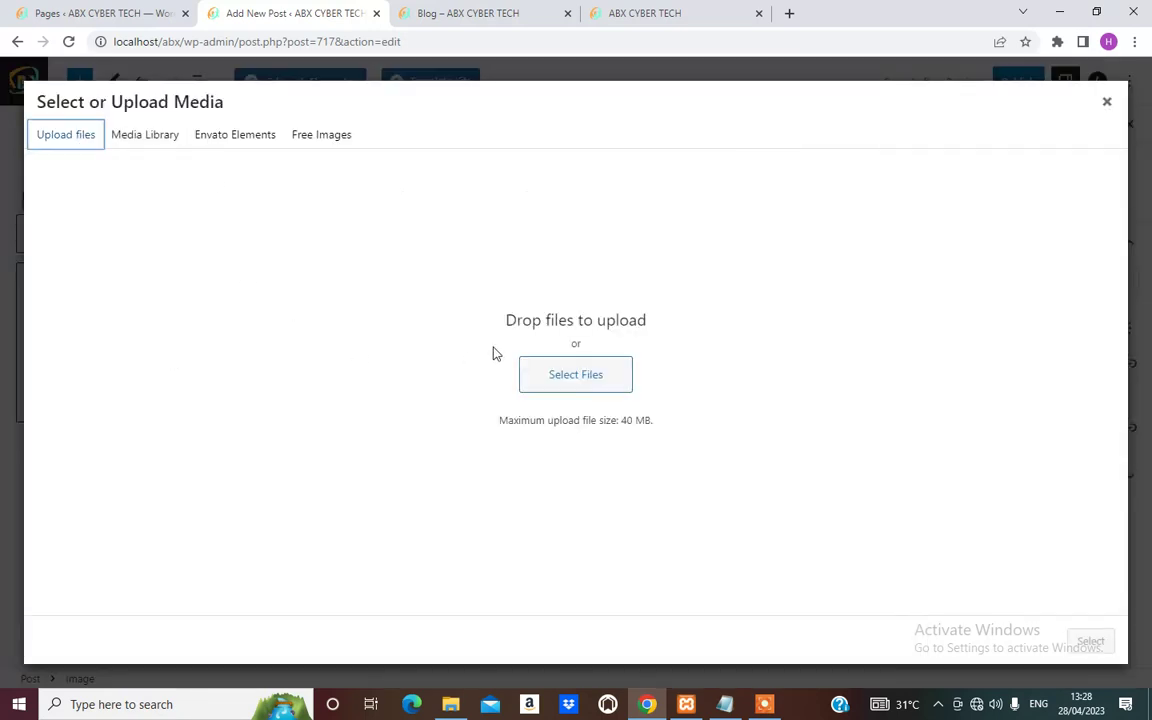
{"action": "left_click", "coordinate": [589, 381]}
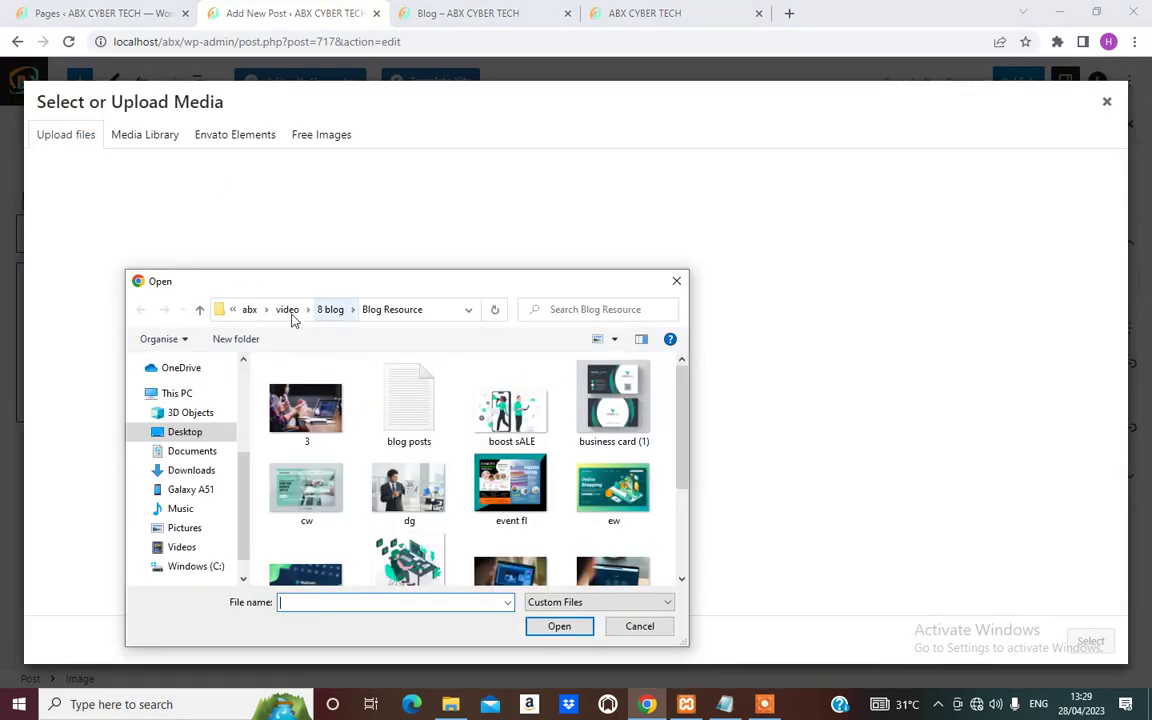
{"action": "left_click", "coordinate": [306, 405]}
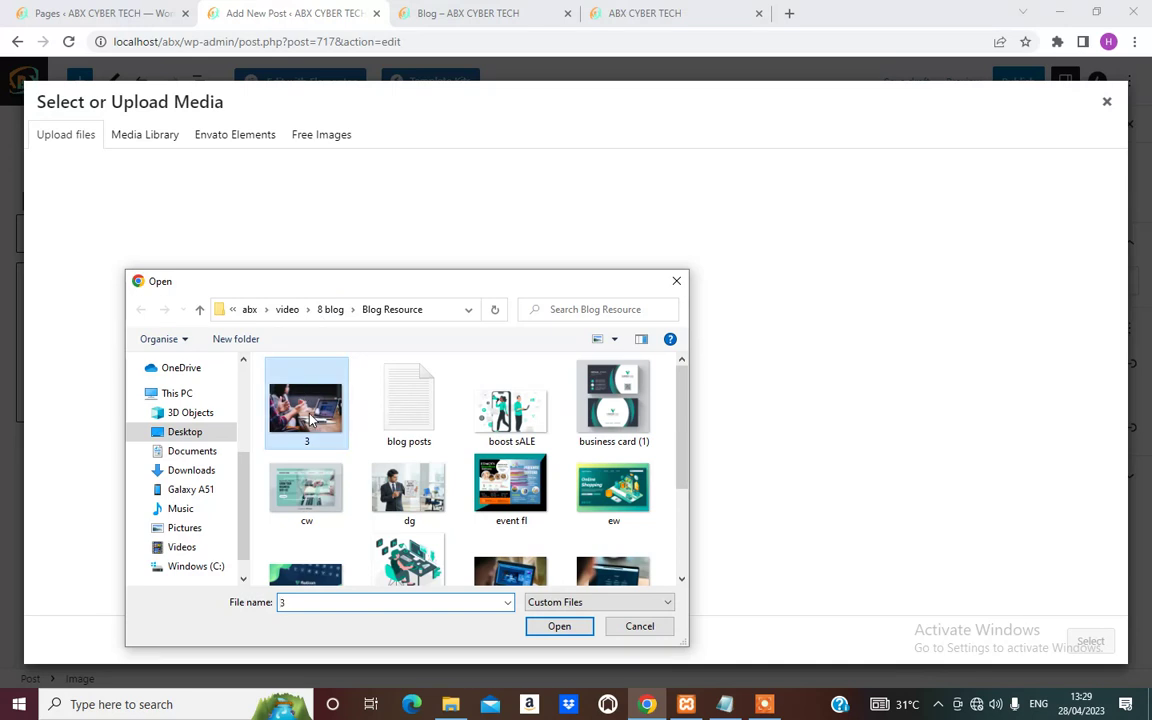
{"action": "left_click", "coordinate": [559, 634]}
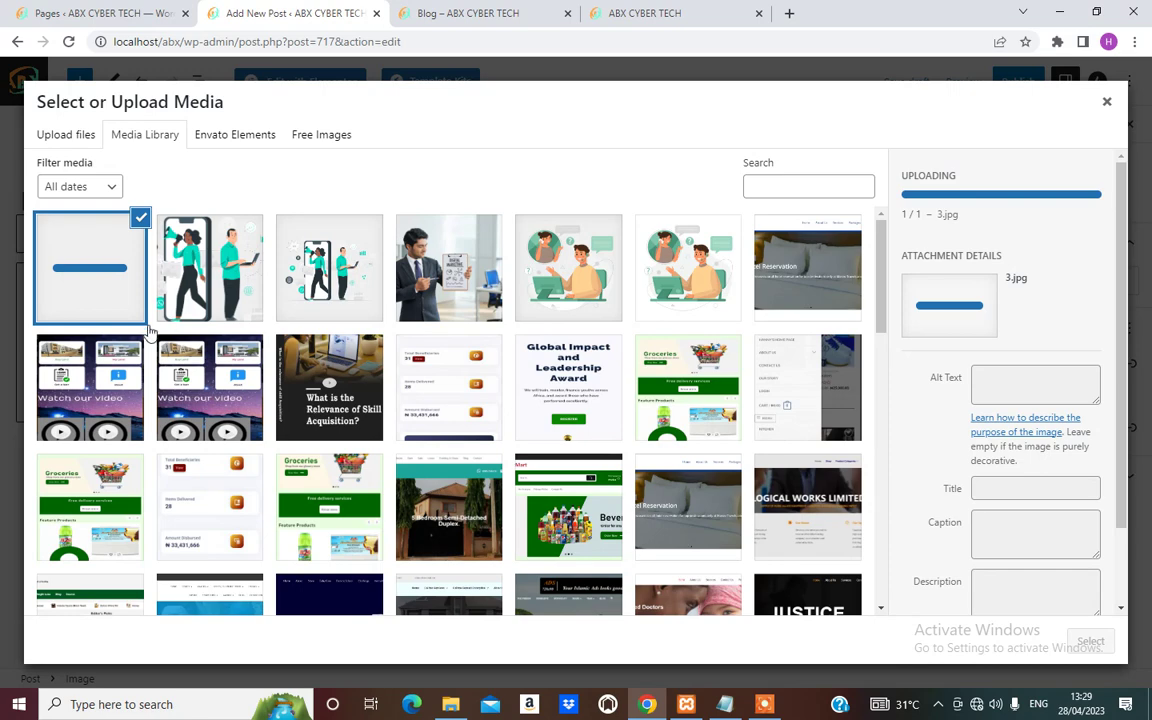
{"action": "scroll", "coordinate": [600, 400], "scroll_direction": "down", "scroll_amount": 10}
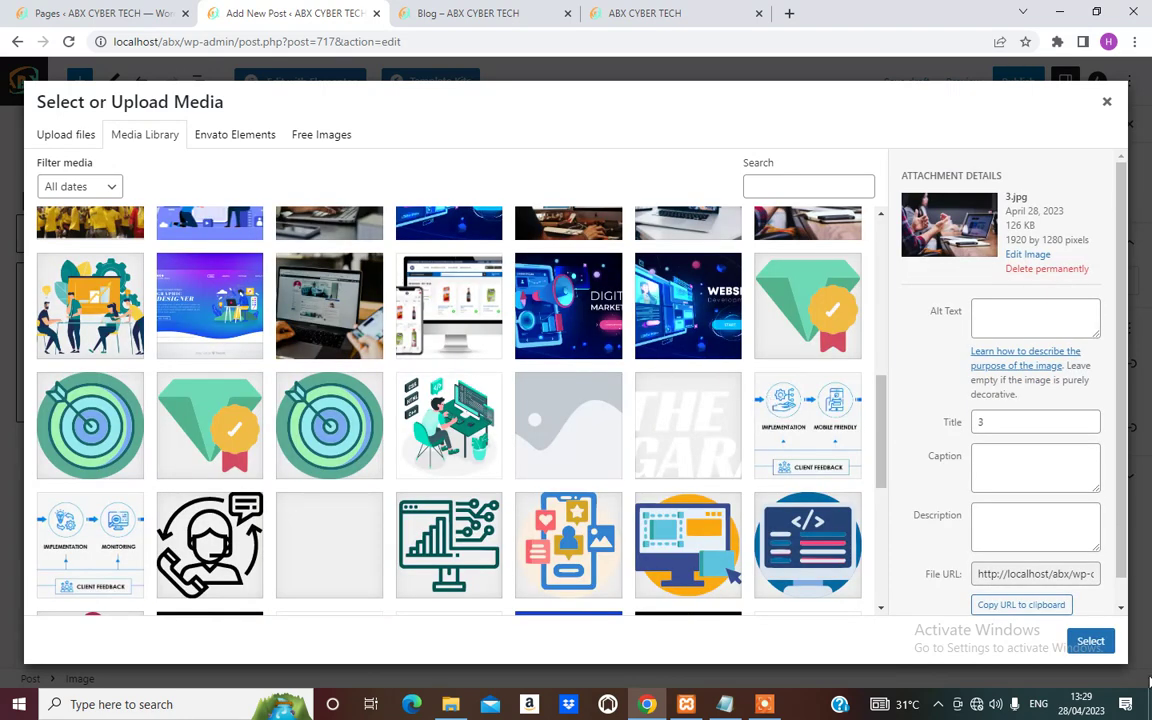
{"action": "left_click", "coordinate": [1090, 641]}
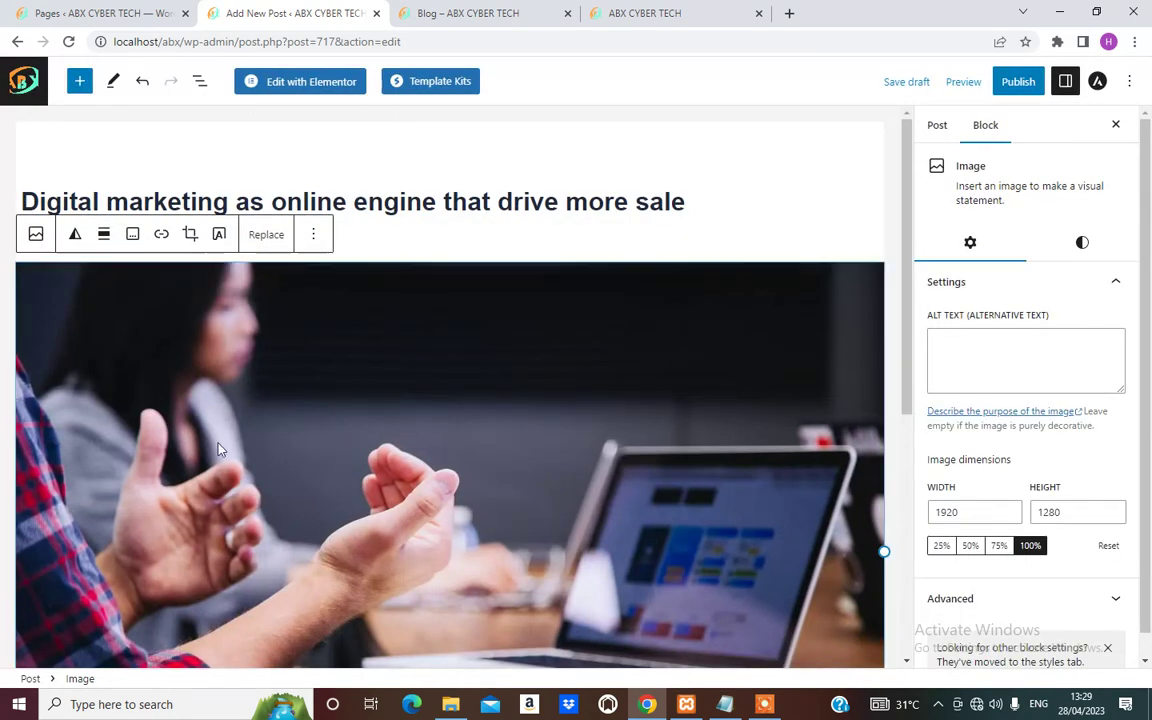
Add a Spacer block below the post's image and set its height to 50 px.
{"action": "scroll", "coordinate": [450, 432], "scroll_direction": "down", "scroll_amount": 3}
{"action": "scroll", "coordinate": [362, 447], "scroll_direction": "down", "scroll_amount": 2}
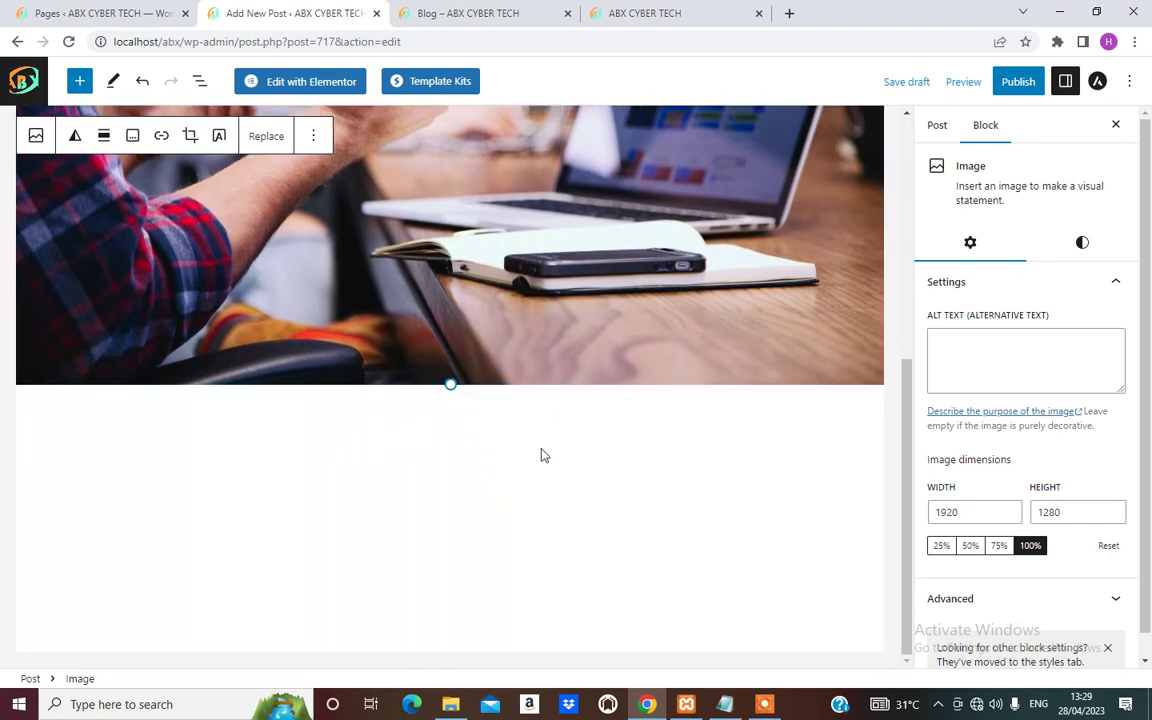
{"action": "left_click", "coordinate": [453, 440]}
{"action": "scroll", "coordinate": [458, 404], "scroll_direction": "up", "scroll_amount": 5}
{"action": "scroll", "coordinate": [463, 411], "scroll_direction": "down", "scroll_amount": 5}
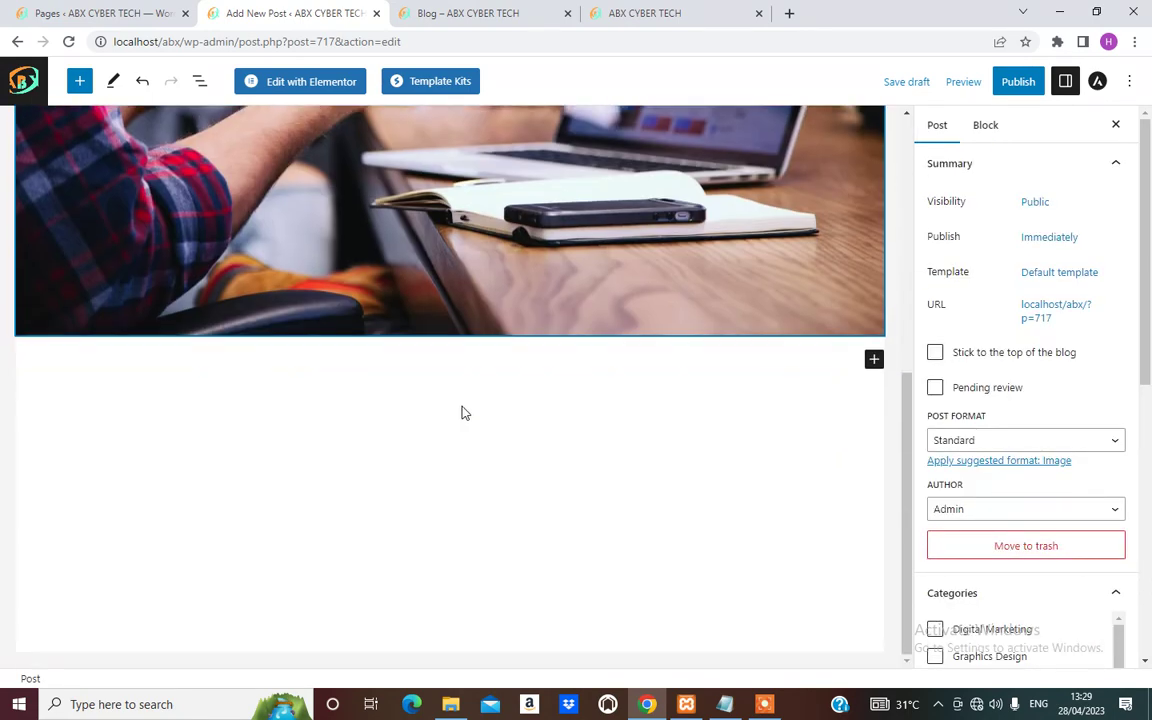
{"action": "left_click", "coordinate": [873, 362]}
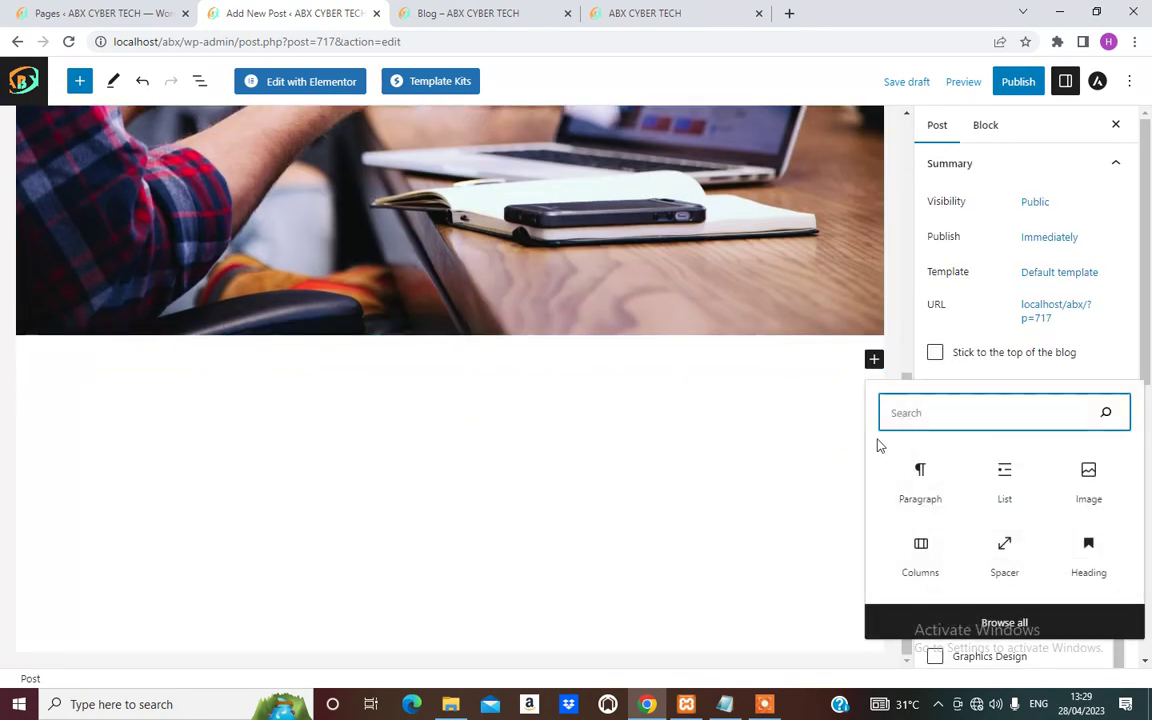
{"action": "left_click", "coordinate": [1005, 546]}
{"action": "left_click", "coordinate": [968, 340]}
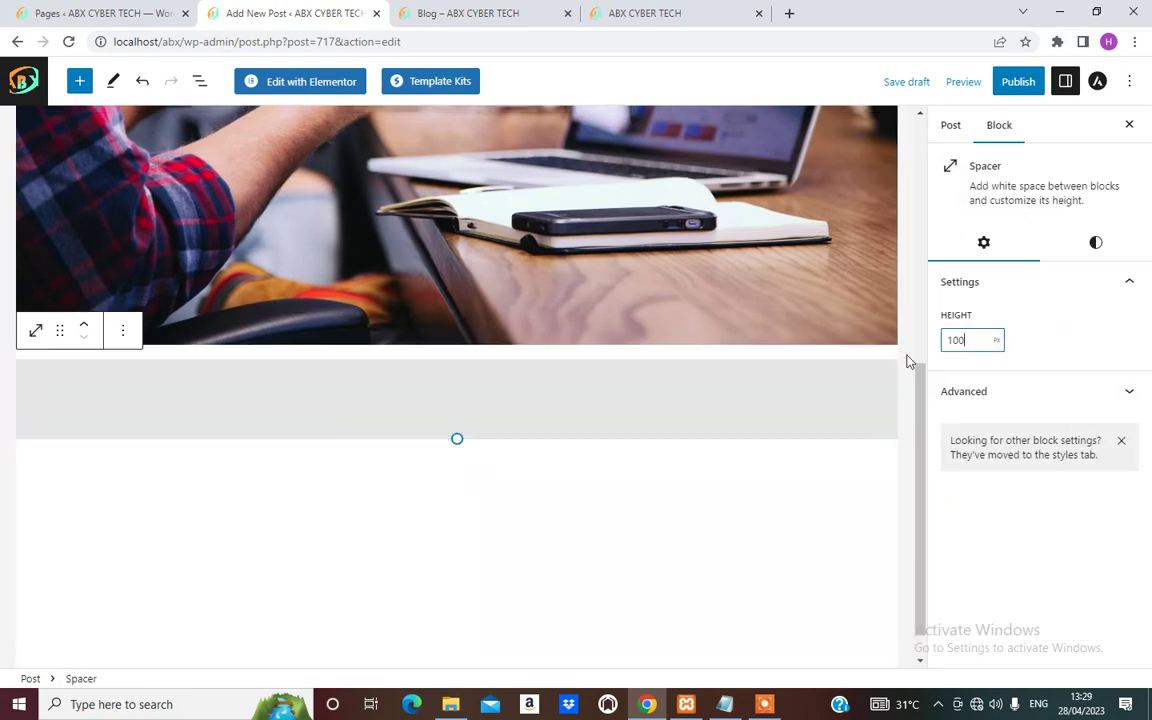
{"action": "key", "text": "ctrl+a"}
{"action": "key", "text": "BackSpace"}
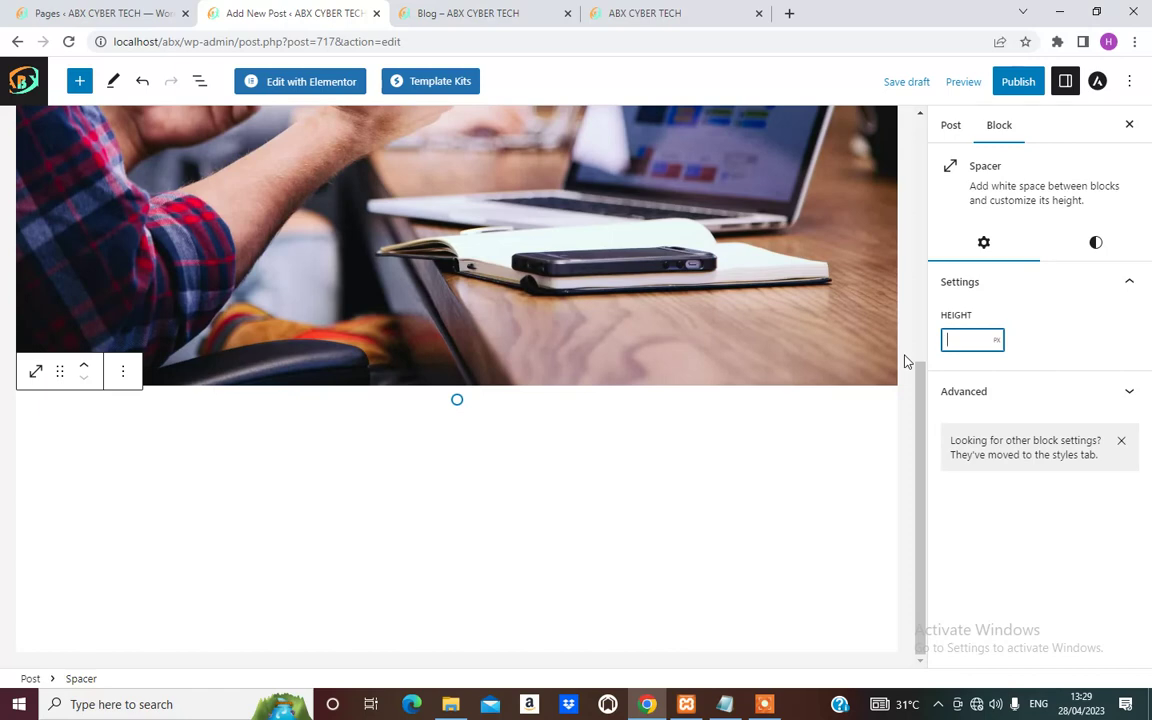
{"action": "type", "text": "50"}
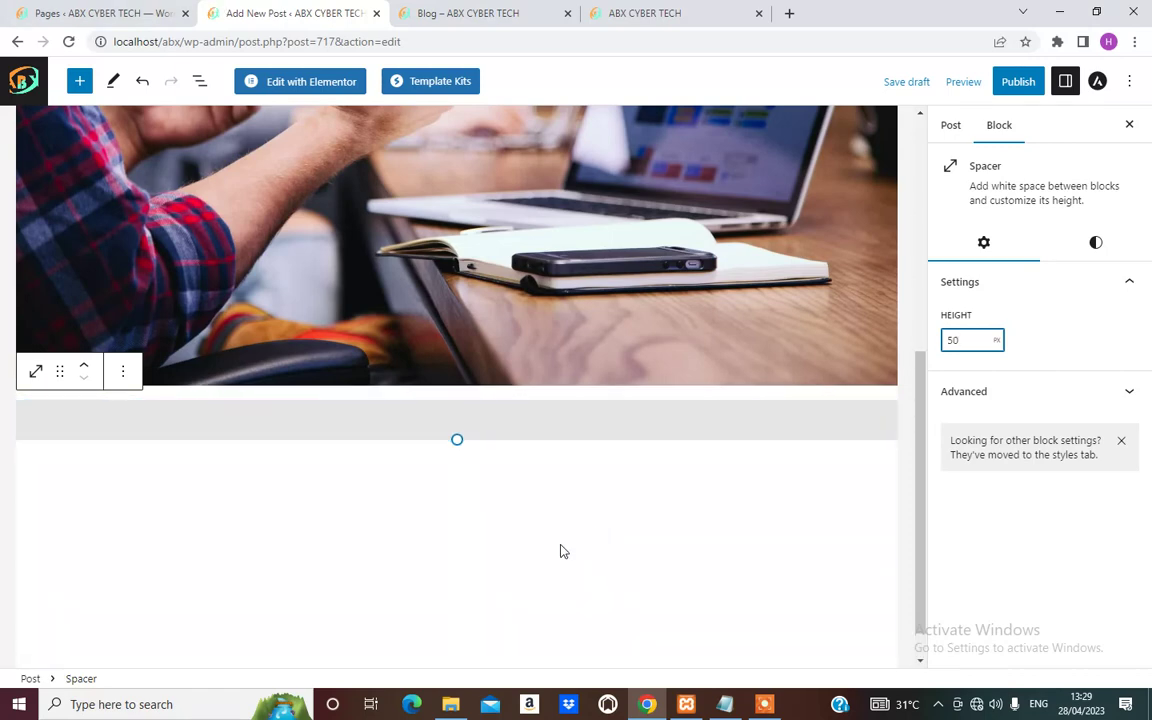
Add an empty Paragraph block below the spacer.
{"action": "left_click", "coordinate": [560, 551]}
{"action": "left_click", "coordinate": [874, 457]}
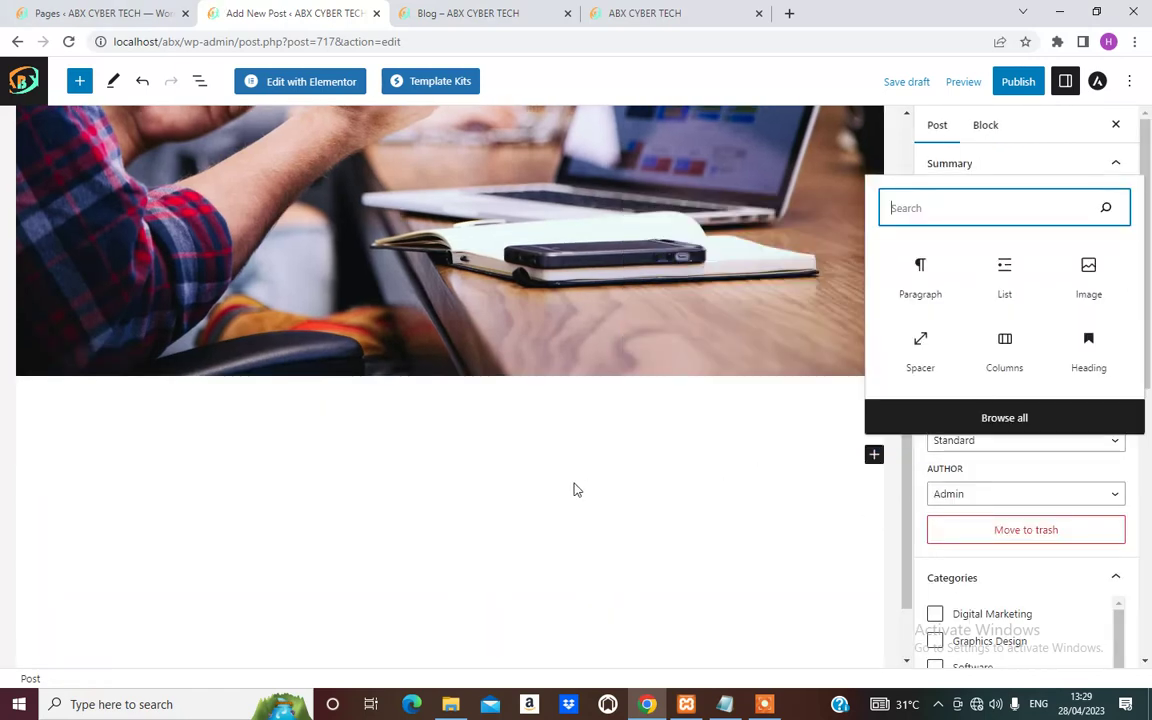
{"action": "left_click", "coordinate": [919, 290]}
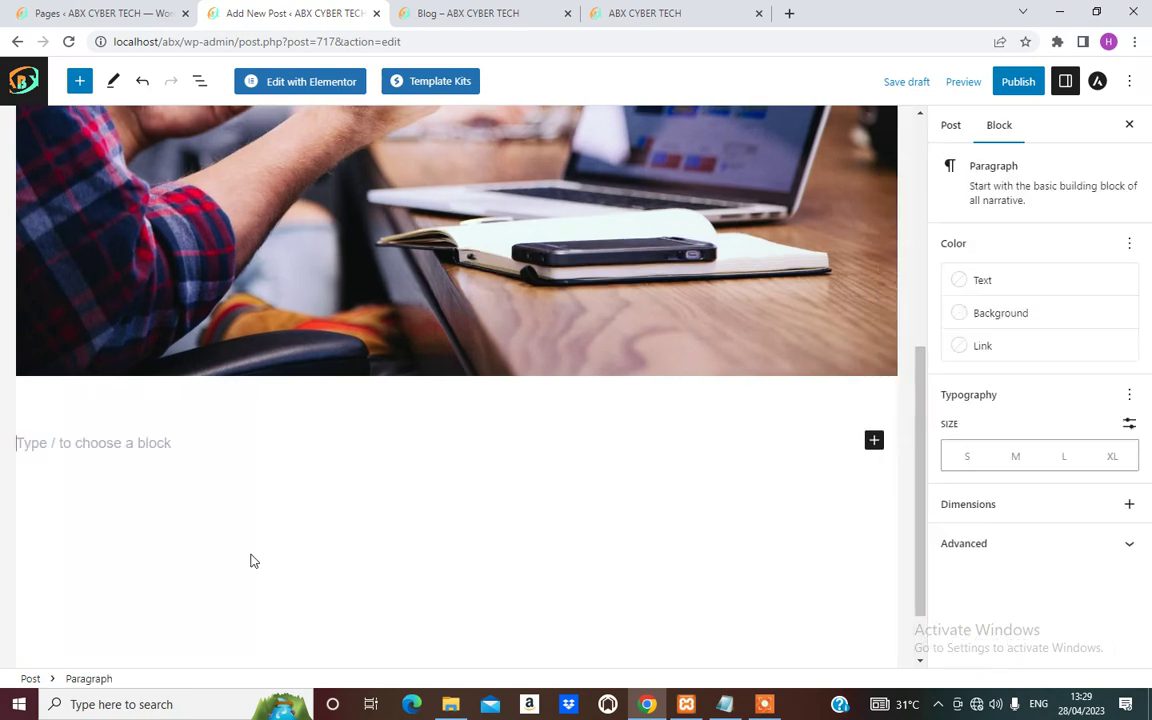
Copy the five body paragraphs under "Digital marketing as online engine that drive more sale" from the blog posts Notepad file into the empty paragraph.
{"action": "left_click", "coordinate": [725, 704]}
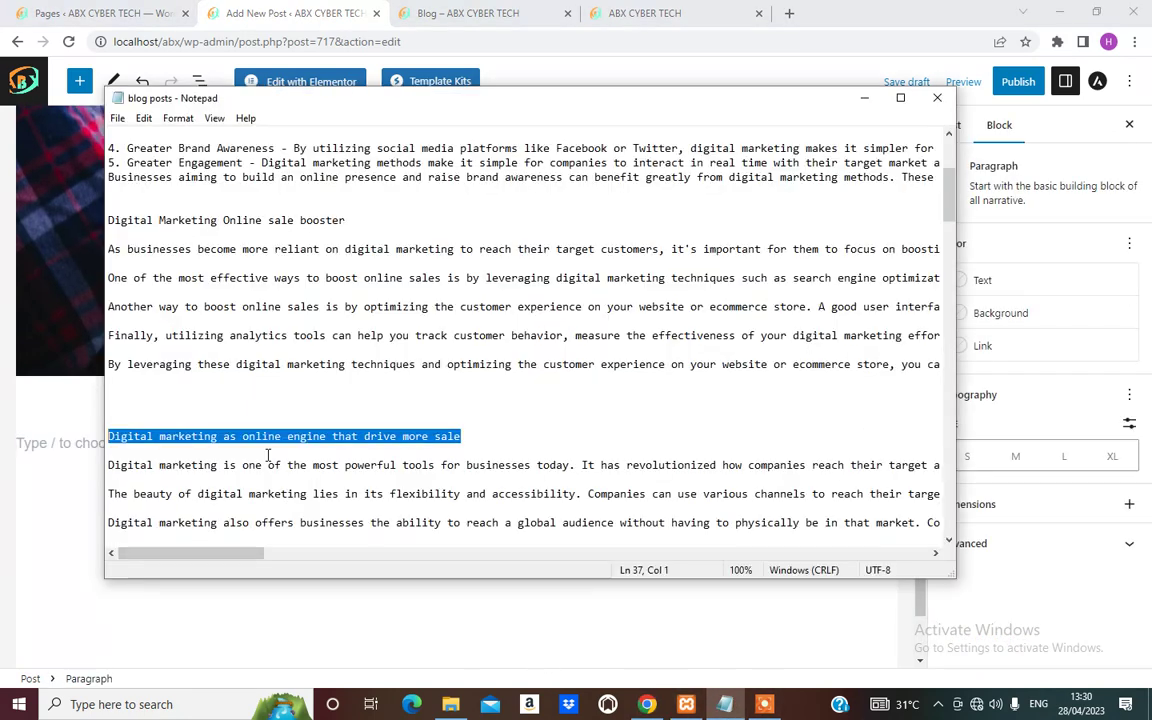
{"action": "scroll", "coordinate": [465, 467], "scroll_direction": "down", "scroll_amount": 1}
{"action": "scroll", "coordinate": [465, 467], "scroll_direction": "down", "scroll_amount": 3}
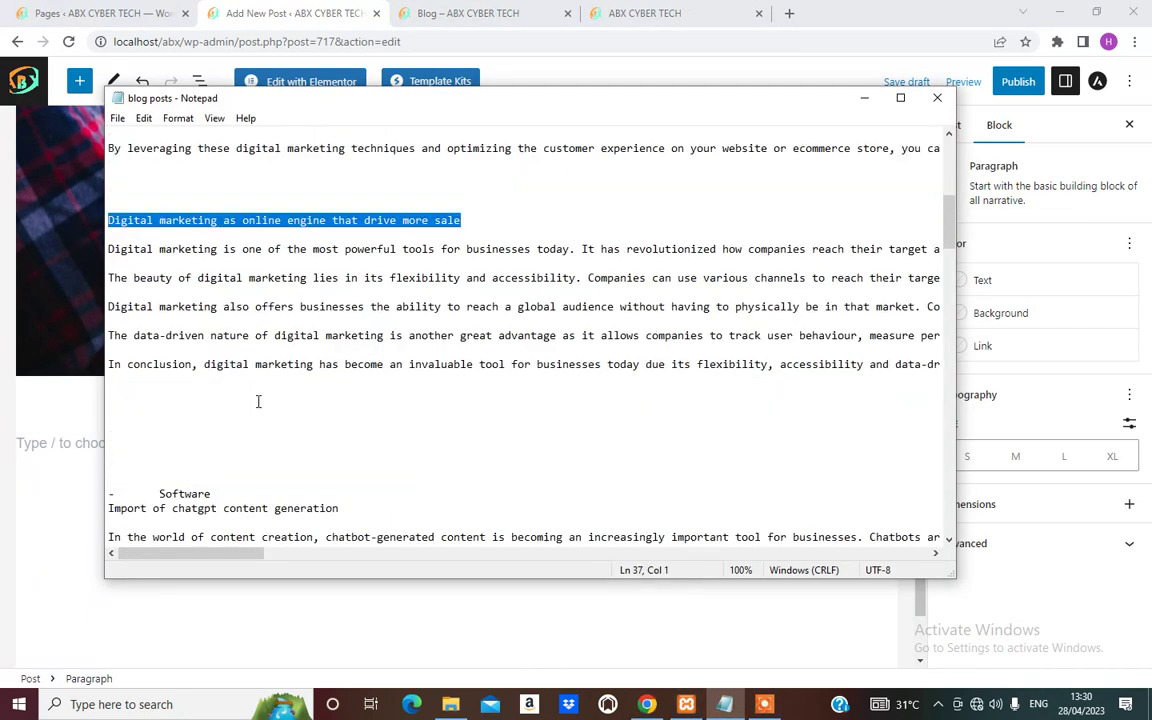
{"action": "left_click_drag", "start_coordinate": [258, 401], "coordinate": [110, 250]}
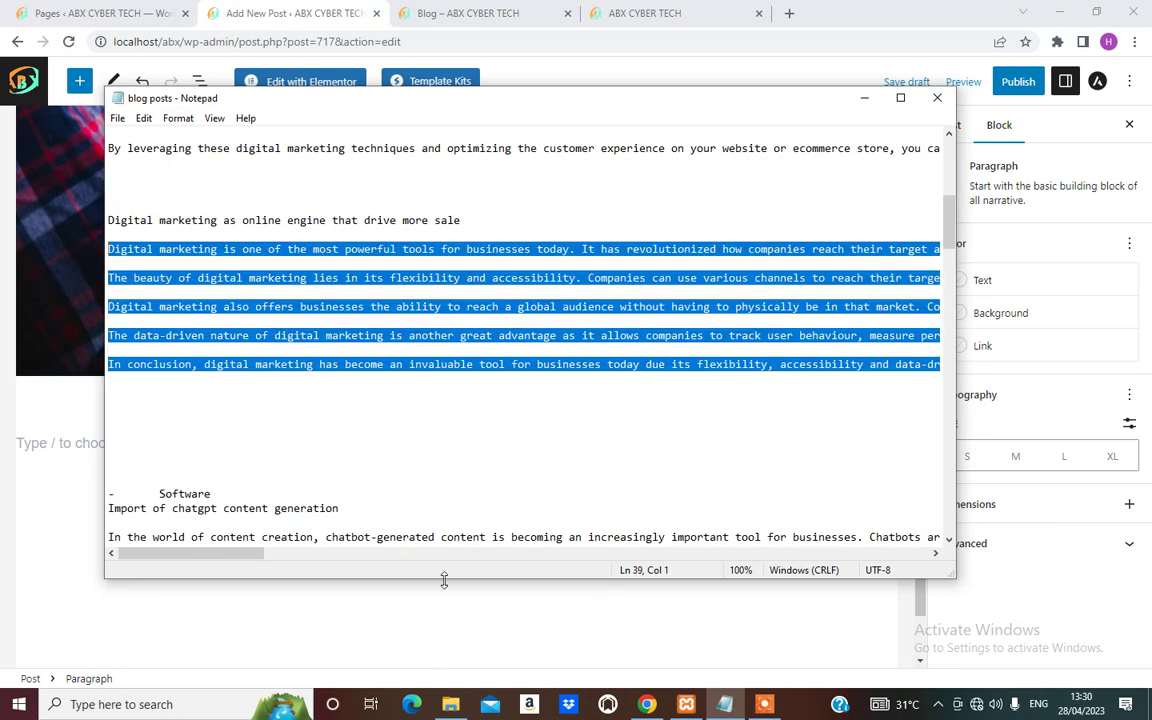
{"action": "left_click_drag", "start_coordinate": [193, 555], "coordinate": [301, 560]}
{"action": "left_click", "coordinate": [55, 444]}
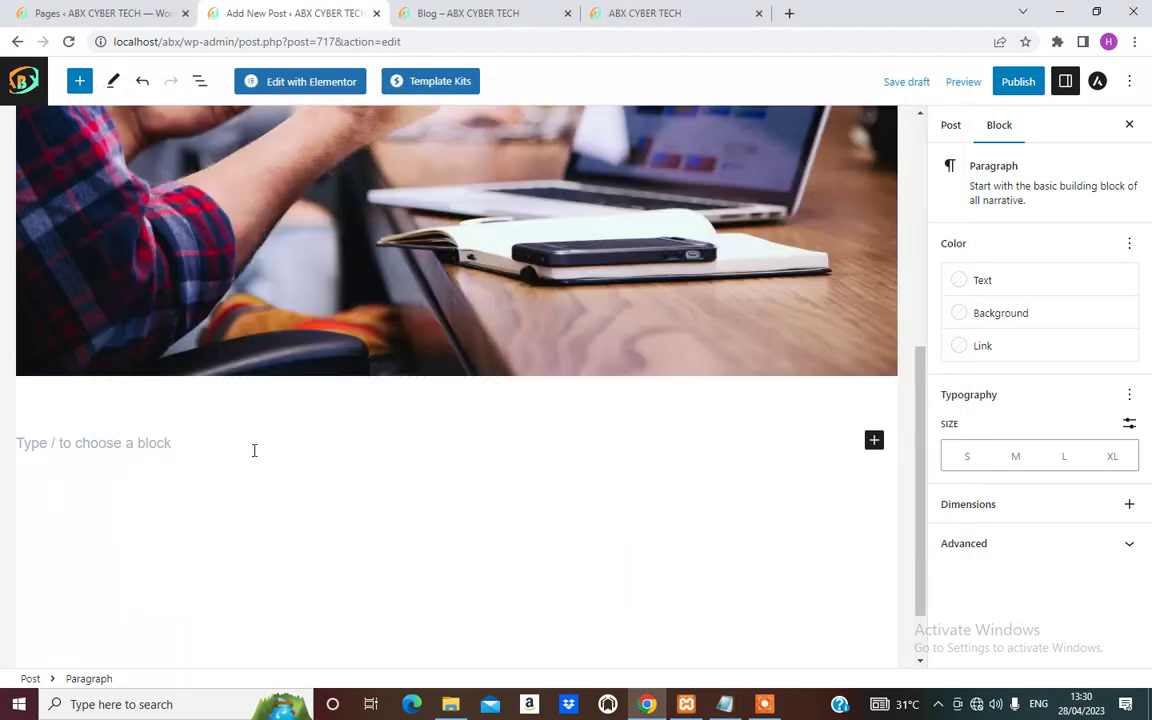
{"action": "left_click", "coordinate": [211, 440]}
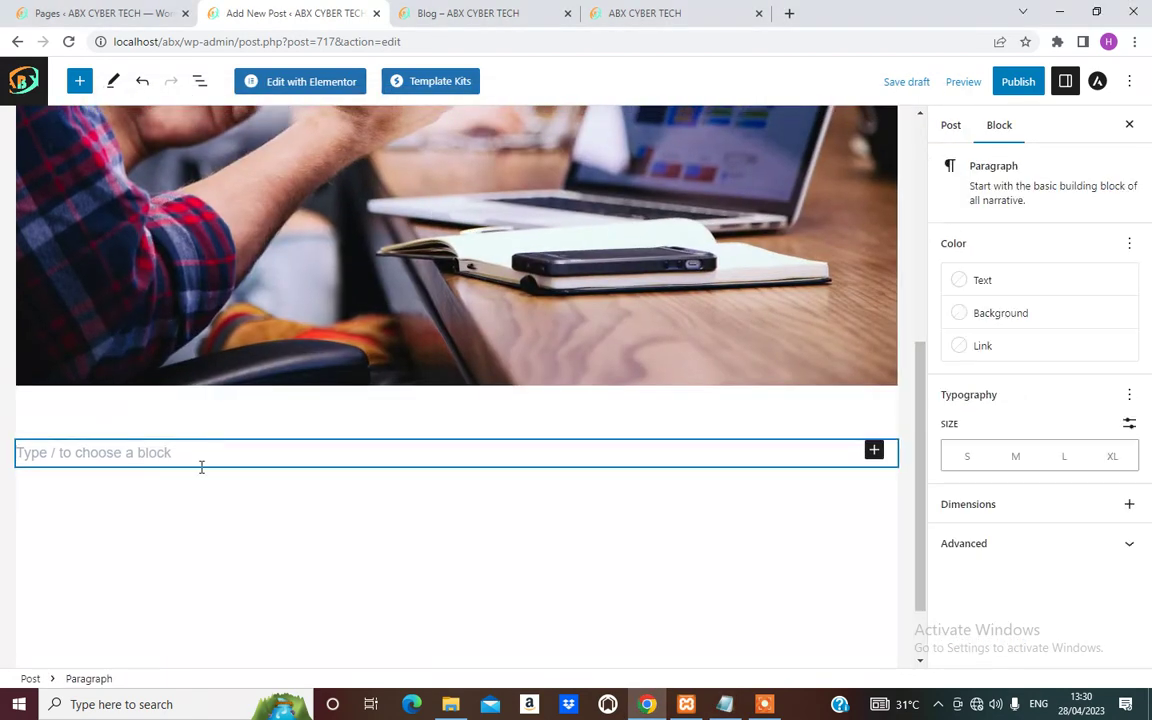
{"action": "type", "text": "In conclusion, digital marketing has become an invaluable tool for businesses today due its flexibility, accessibility and data-driven nature. By leveraging these advantages, businesses can effectively reach their target markets, create engaging content and track performance to boost sales in a cost-effective way."}
Look over the pasted body text and assign the post to the Digital Marketing category.
{"action": "scroll", "coordinate": [391, 393], "scroll_direction": "up", "scroll_amount": 10}
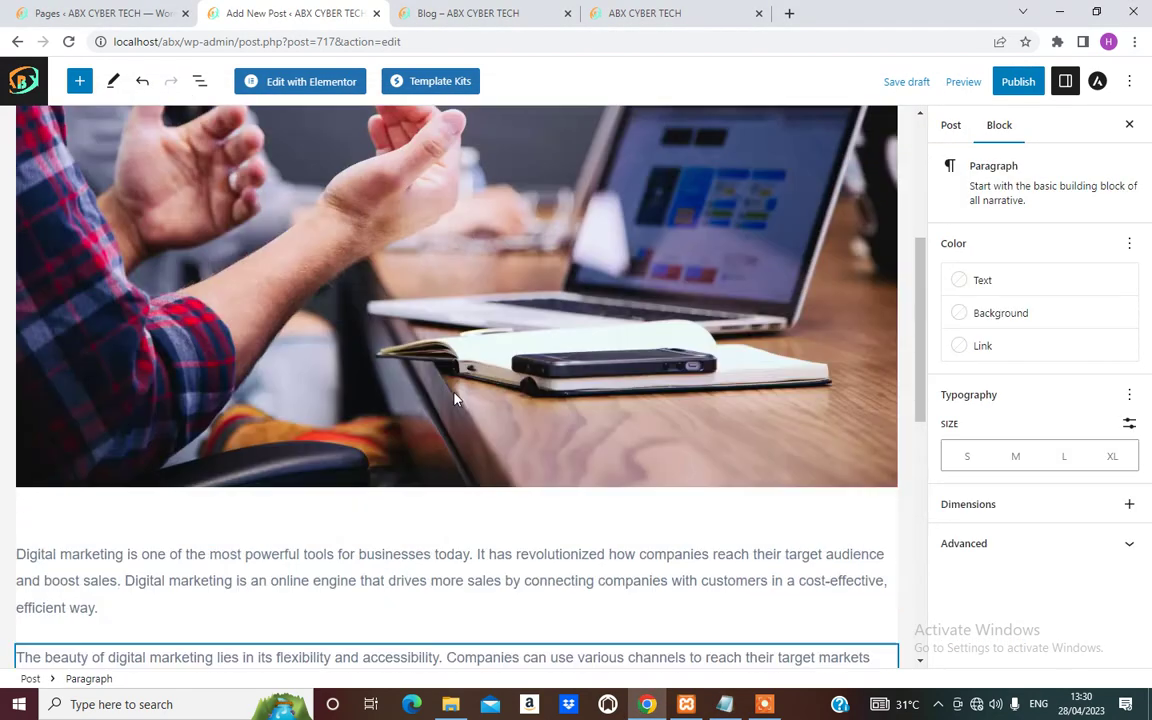
{"action": "scroll", "coordinate": [455, 393], "scroll_direction": "up", "scroll_amount": 1}
{"action": "scroll", "coordinate": [434, 362], "scroll_direction": "down", "scroll_amount": 6}
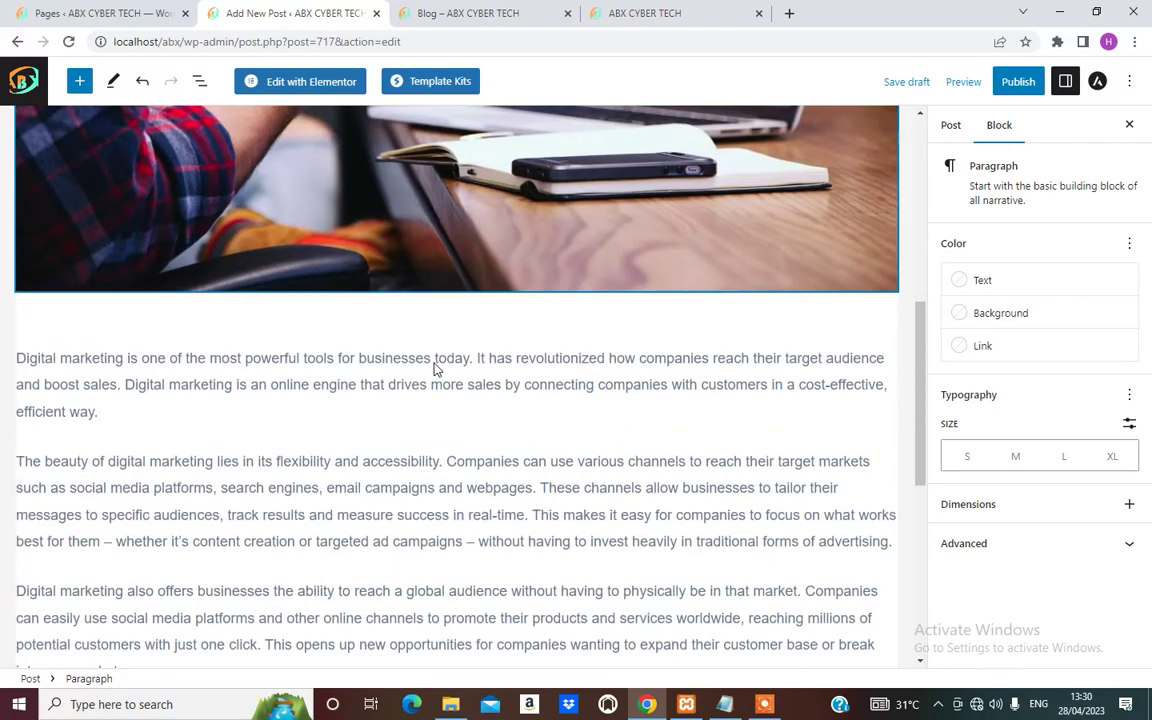
{"action": "scroll", "coordinate": [200, 420], "scroll_direction": "down", "scroll_amount": 3}
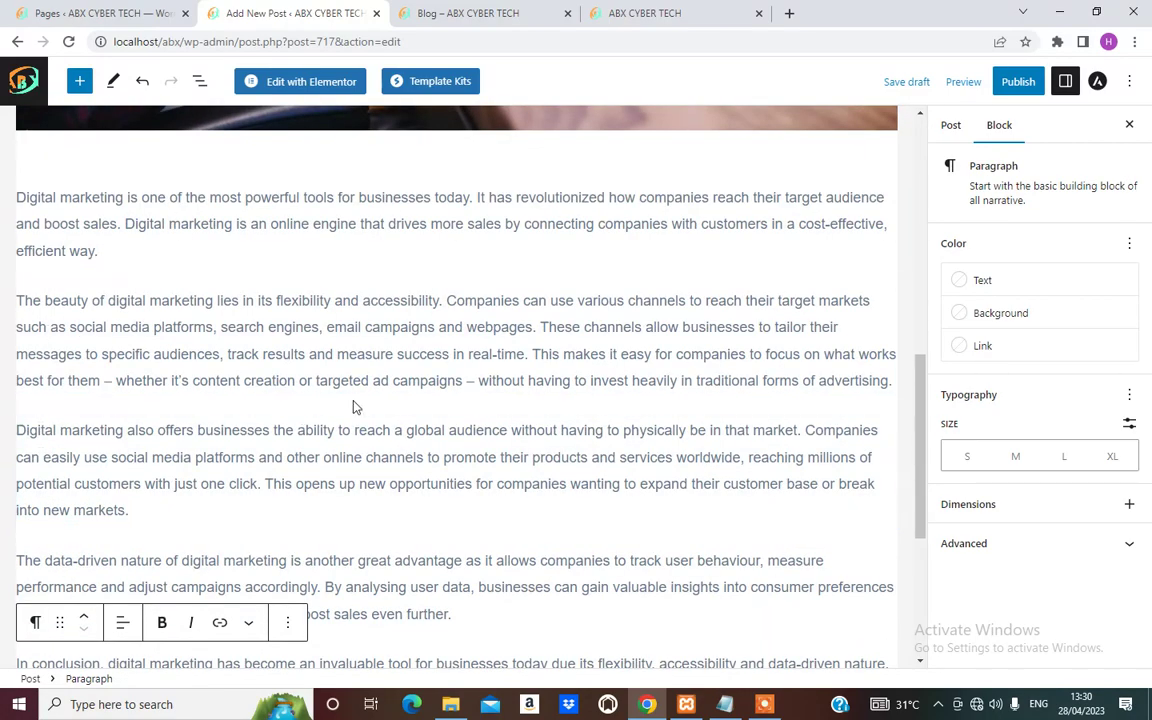
{"action": "scroll", "coordinate": [355, 406], "scroll_direction": "down", "scroll_amount": 5}
{"action": "scroll", "coordinate": [357, 399], "scroll_direction": "down", "scroll_amount": 1}
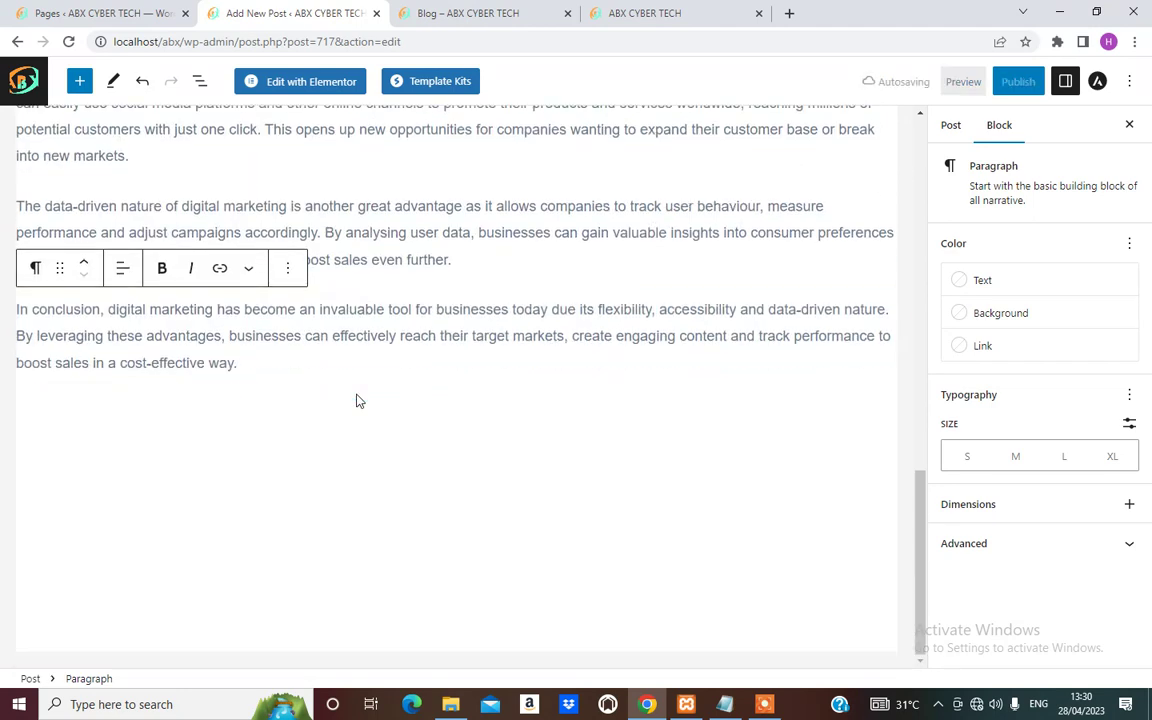
{"action": "left_click", "coordinate": [951, 125]}
{"action": "scroll", "coordinate": [995, 391], "scroll_direction": "down", "scroll_amount": 5}
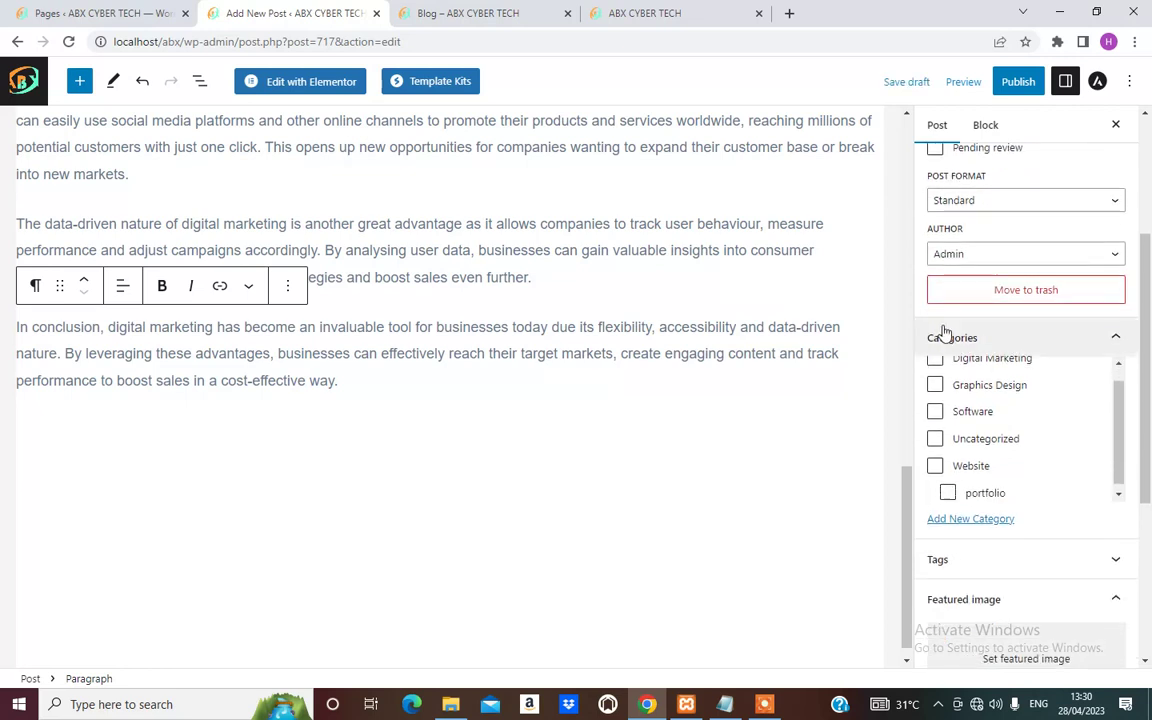
{"action": "scroll", "coordinate": [950, 443], "scroll_direction": "down", "scroll_amount": 1}
{"action": "scroll", "coordinate": [948, 432], "scroll_direction": "up", "scroll_amount": 1}
{"action": "left_click", "coordinate": [936, 375]}
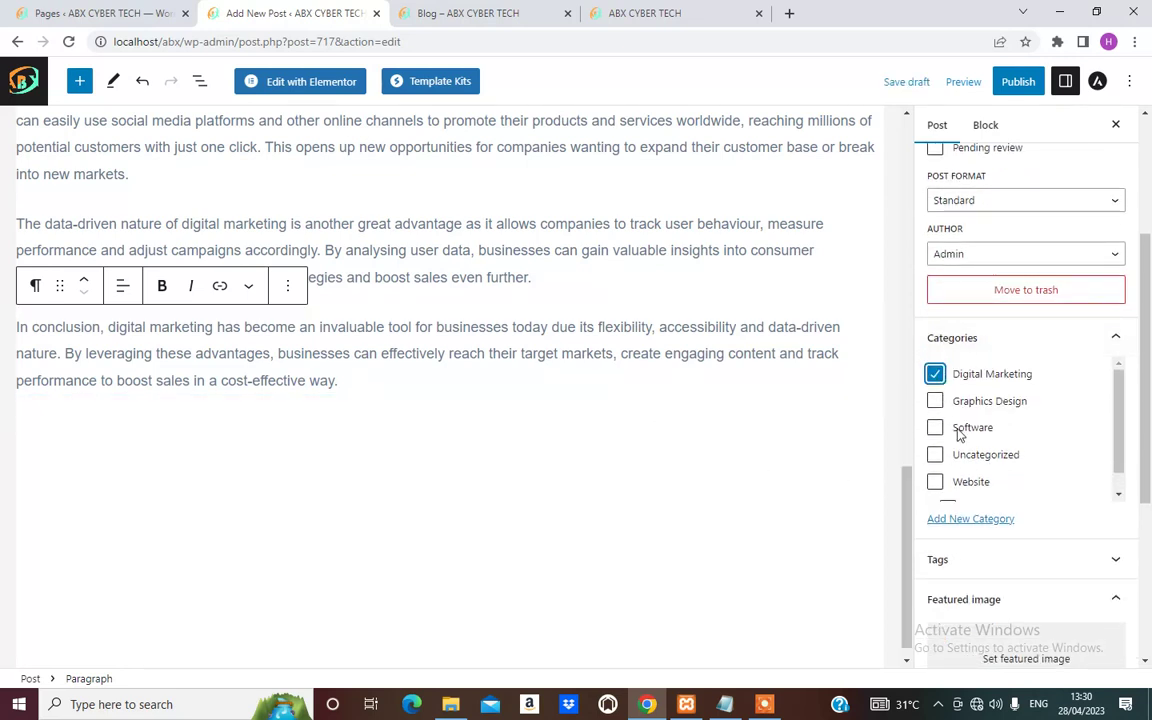
Set 3.jpg from the Media Library as the post's featured image.
{"action": "scroll", "coordinate": [959, 432], "scroll_direction": "down", "scroll_amount": 2}
{"action": "scroll", "coordinate": [970, 480], "scroll_direction": "down", "scroll_amount": 2}
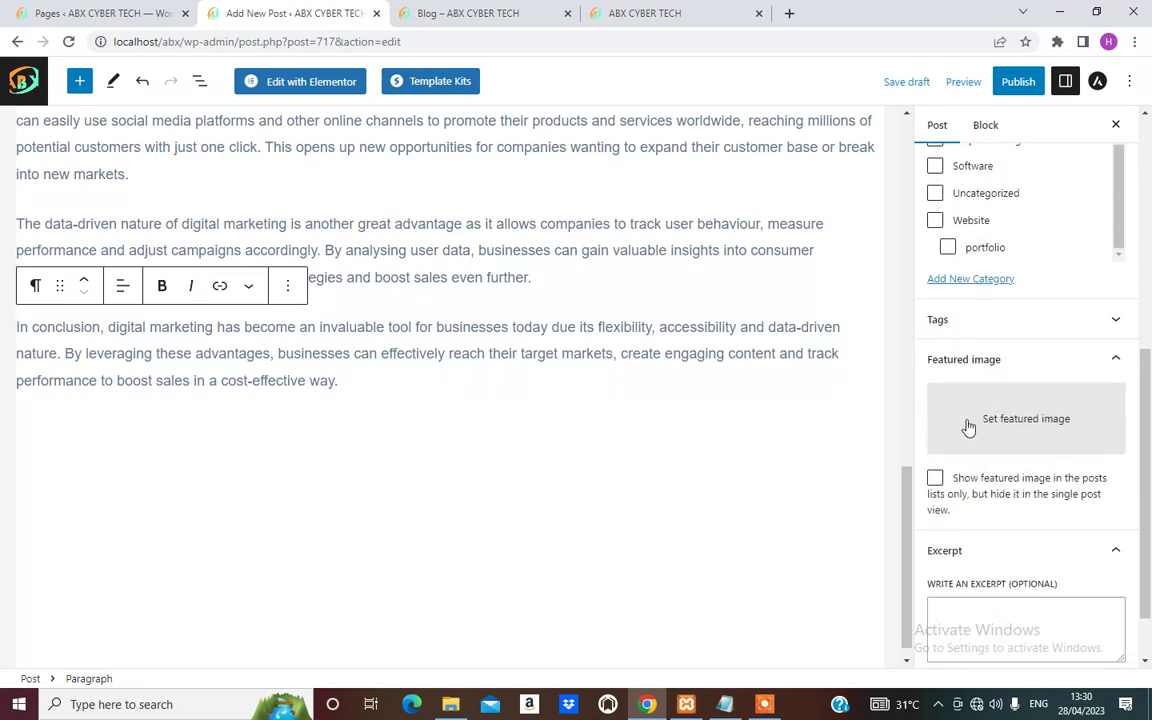
{"action": "left_click", "coordinate": [1023, 422]}
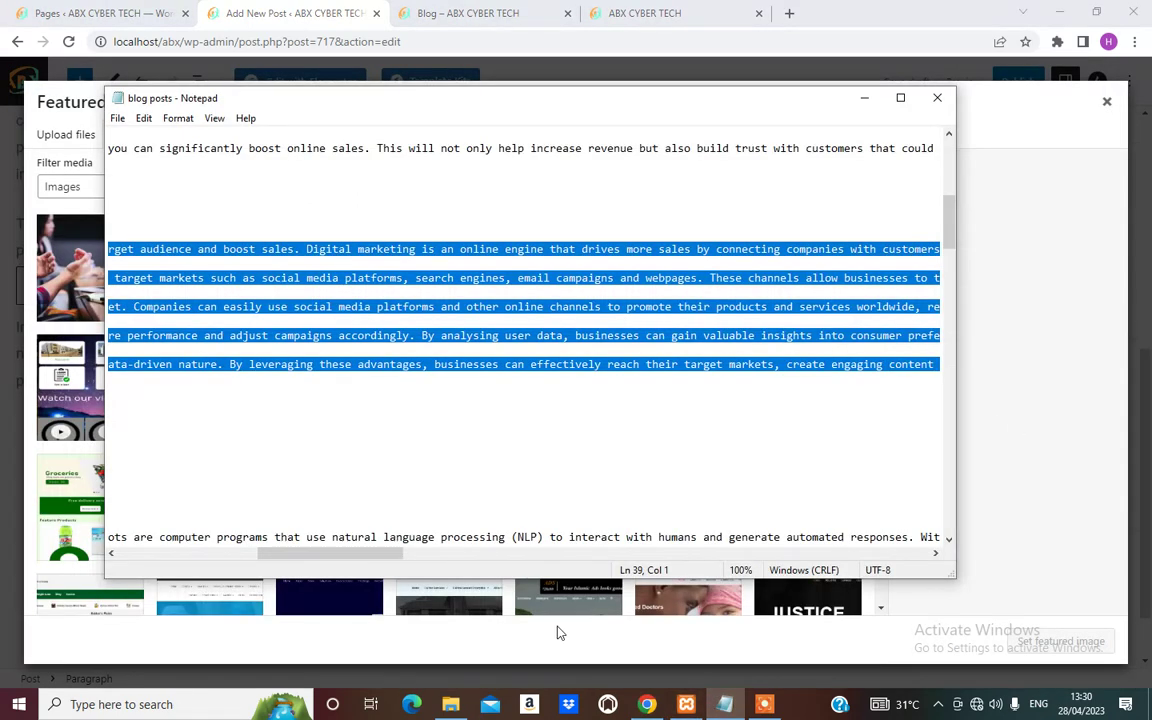
{"action": "key", "text": "alt+Tab"}
{"action": "left_click_drag", "start_coordinate": [350, 555], "coordinate": [180, 558]}
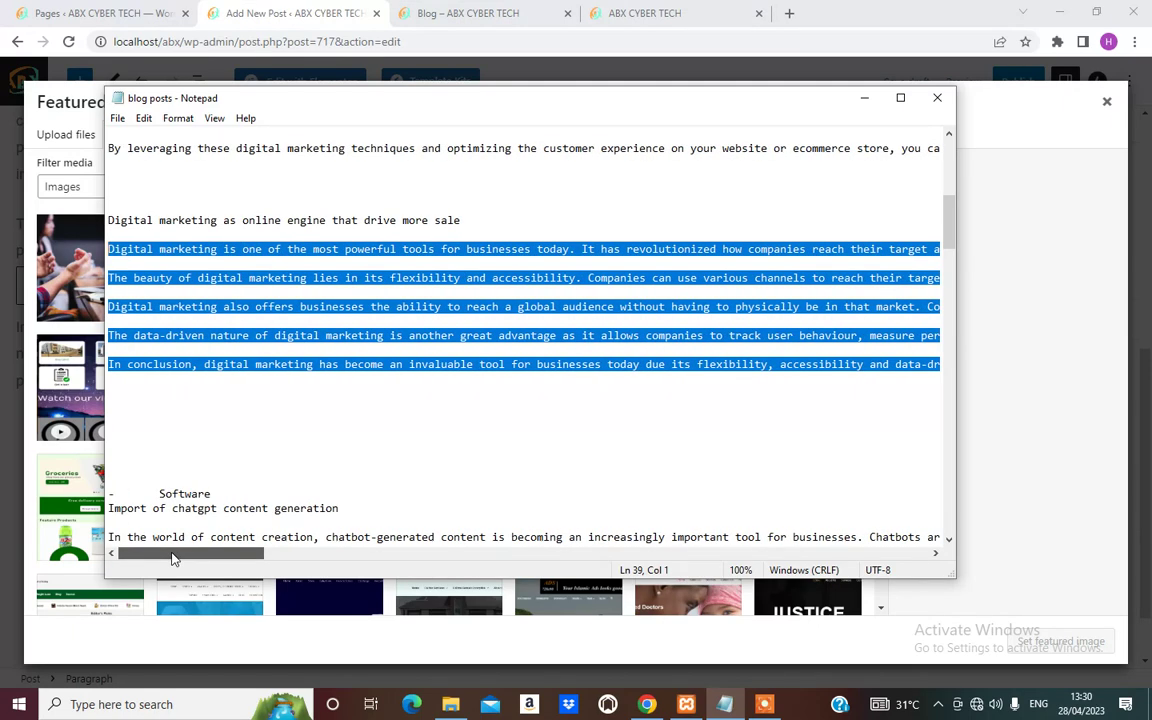
{"action": "left_click", "coordinate": [67, 262]}
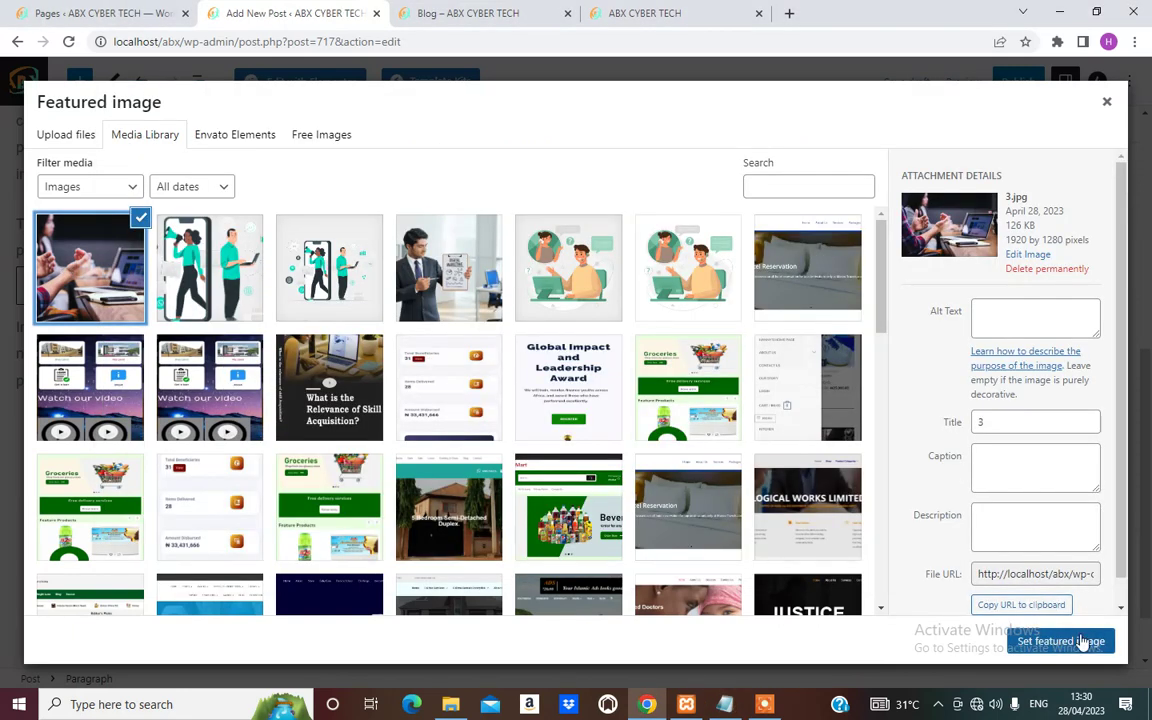
{"action": "left_click", "coordinate": [1090, 641]}
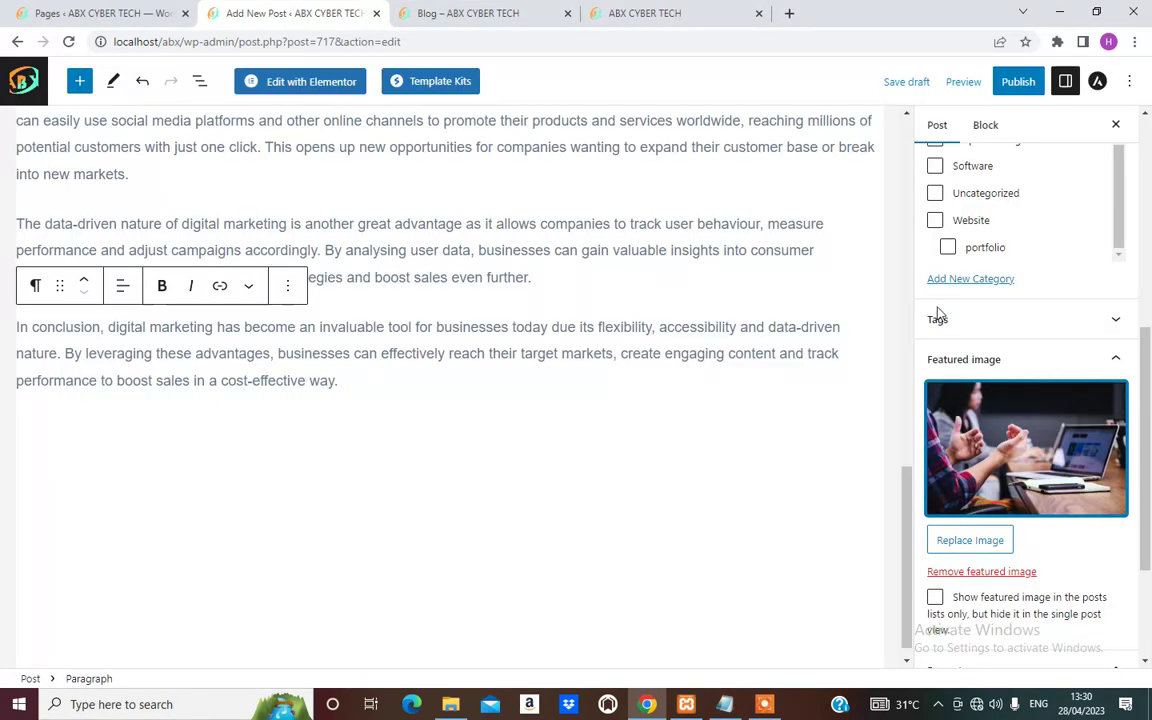
Publish the post and open its live page in a new browser tab.
{"action": "left_click", "coordinate": [1018, 88]}
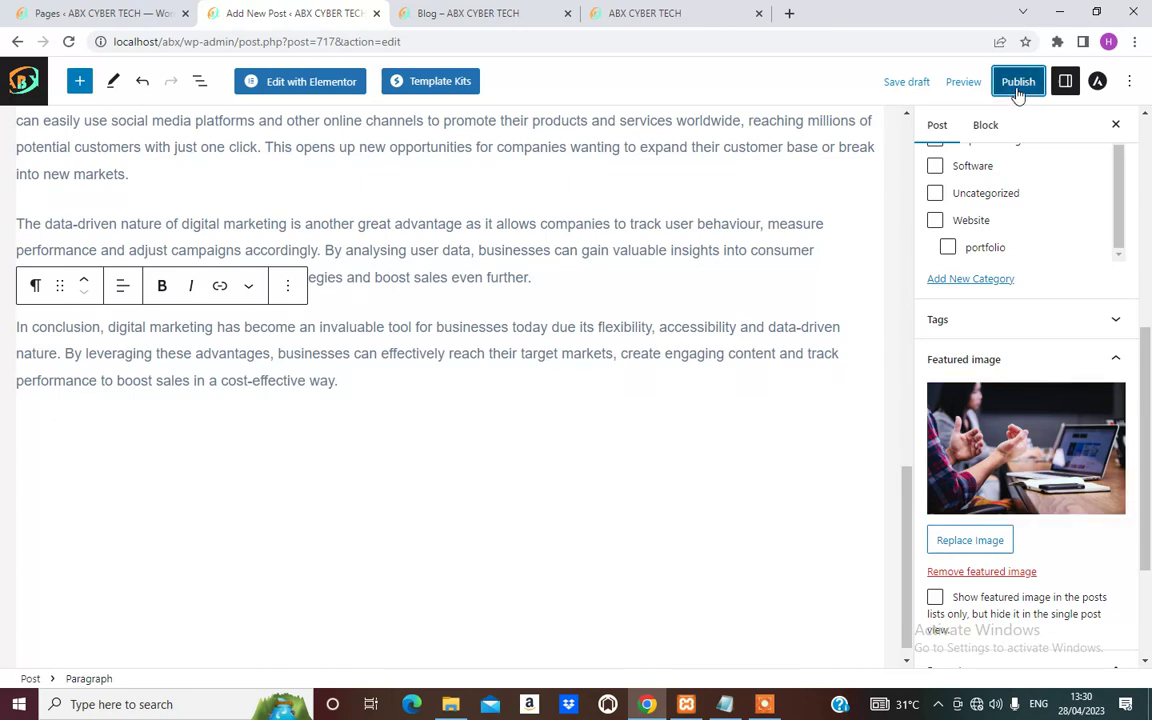
{"action": "left_click", "coordinate": [1016, 90]}
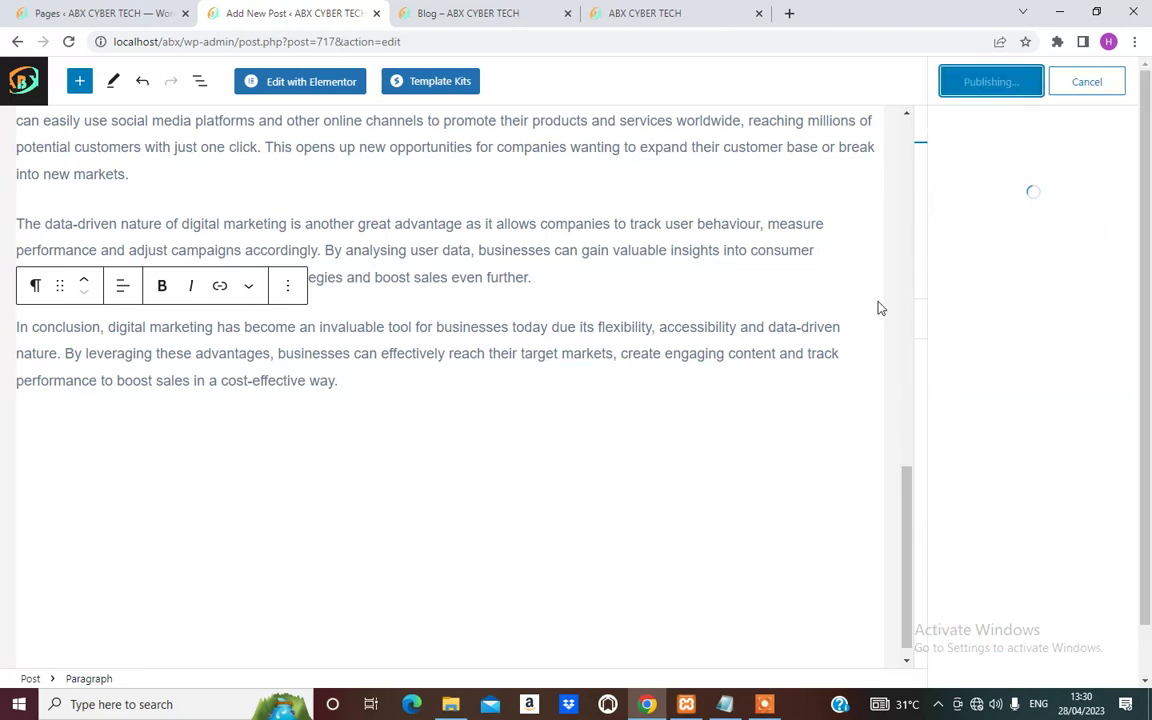
{"action": "right_click", "coordinate": [155, 634]}
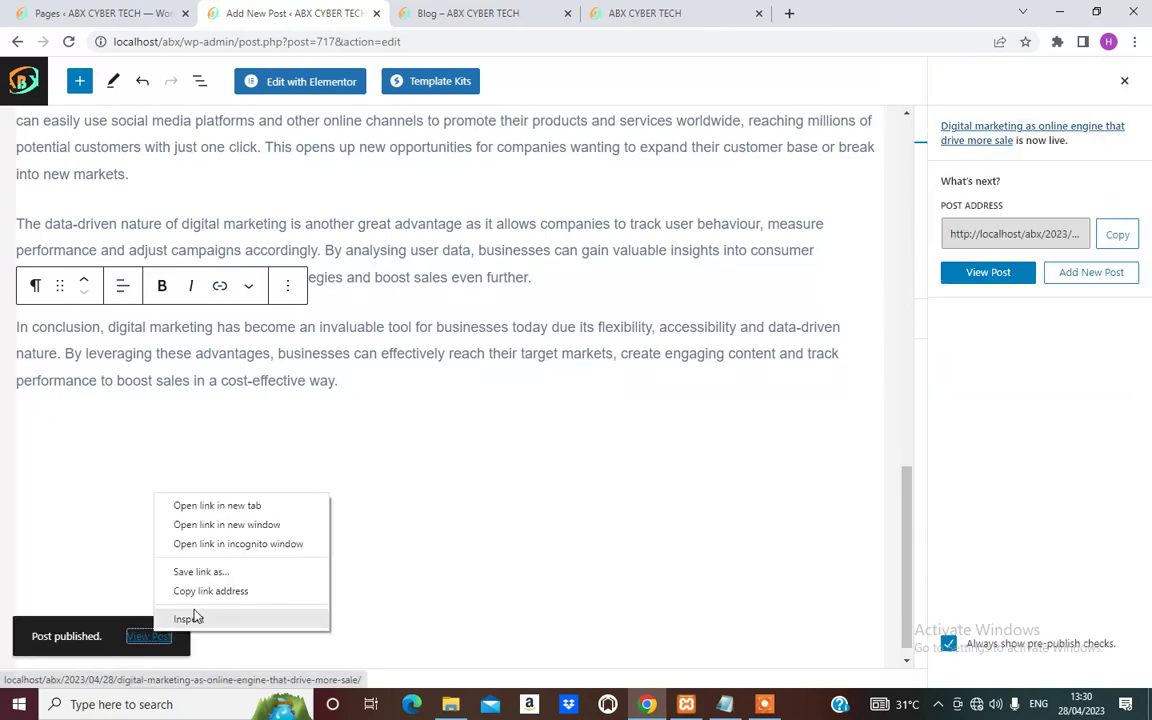
{"action": "left_click", "coordinate": [240, 507]}
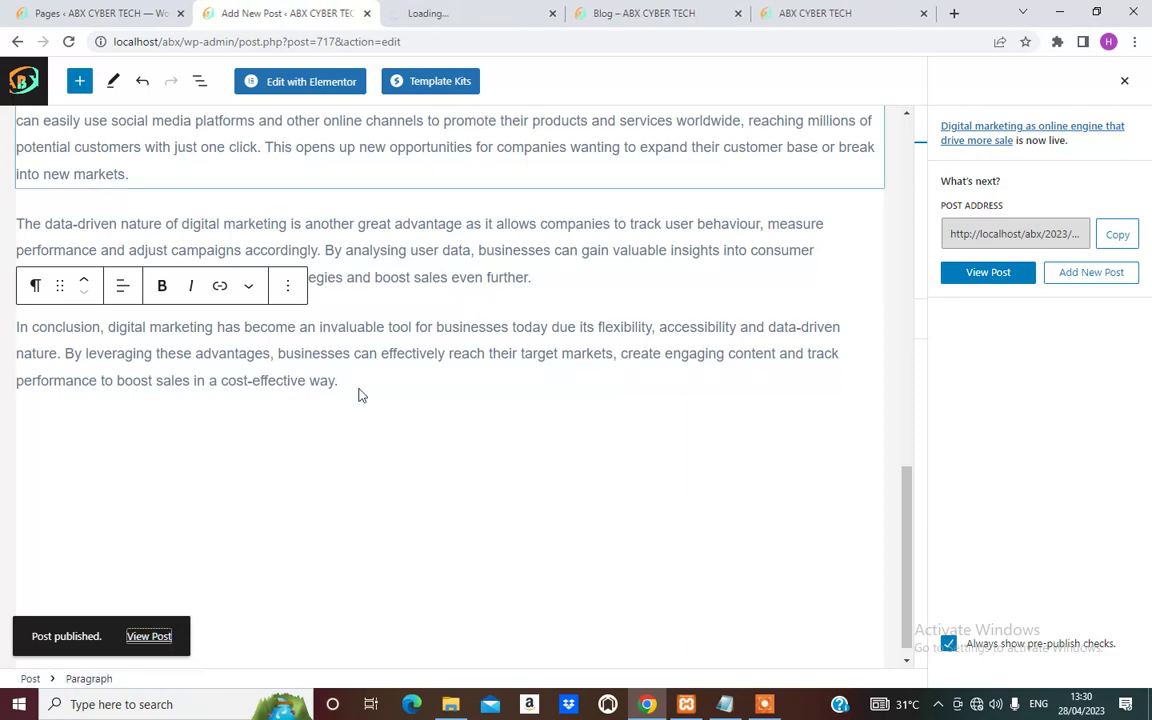
Insert a Heading block between the second and third body paragraphs and set its level to H3.
{"action": "scroll", "coordinate": [361, 395], "scroll_direction": "up", "scroll_amount": 5}
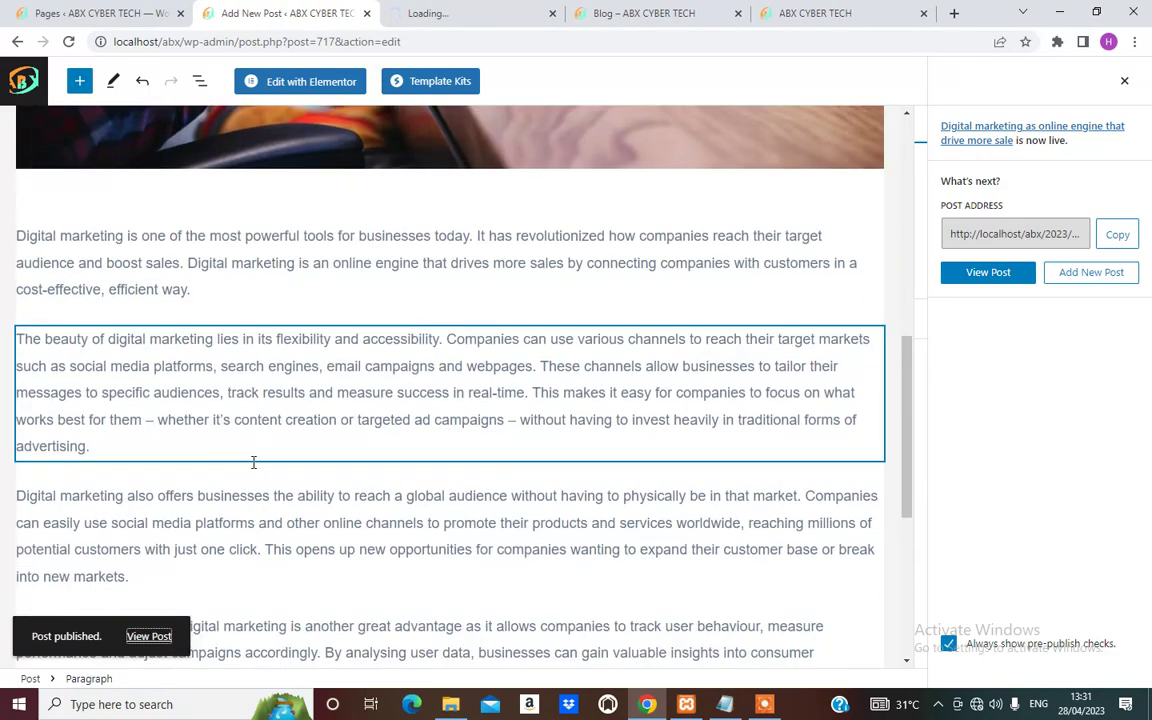
{"action": "scroll", "coordinate": [220, 420], "scroll_direction": "down", "scroll_amount": 1}
{"action": "left_click", "coordinate": [188, 386]}
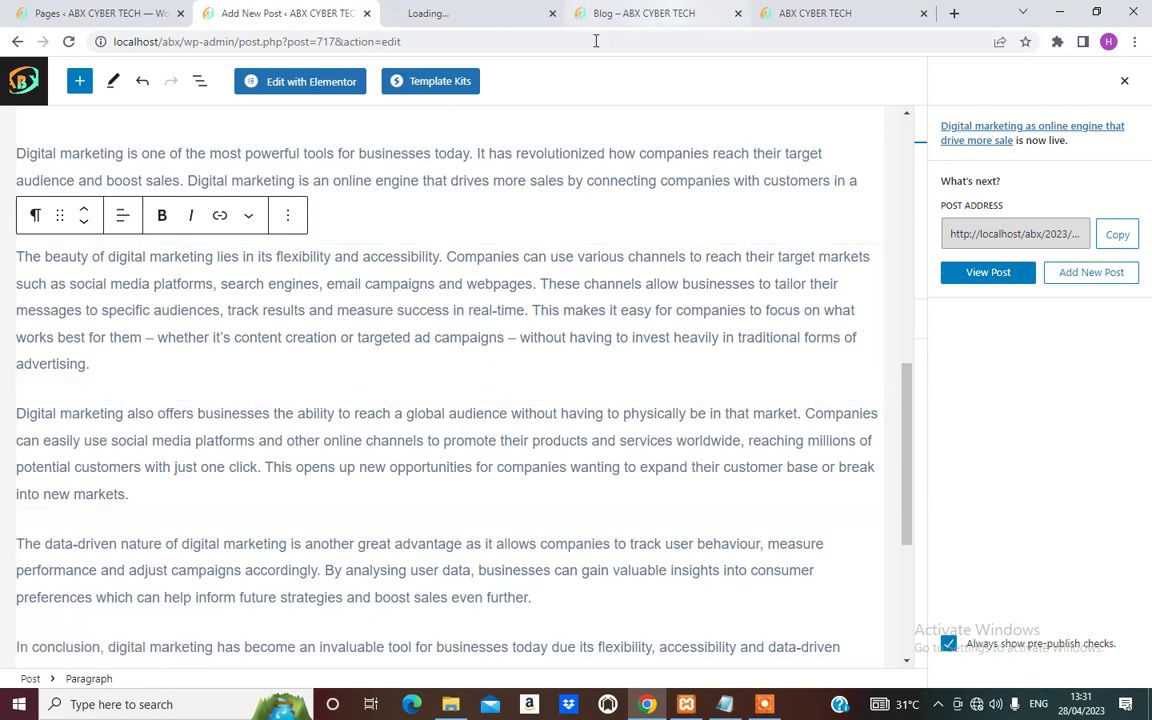
{"action": "scroll", "coordinate": [211, 478], "scroll_direction": "up", "scroll_amount": 1}
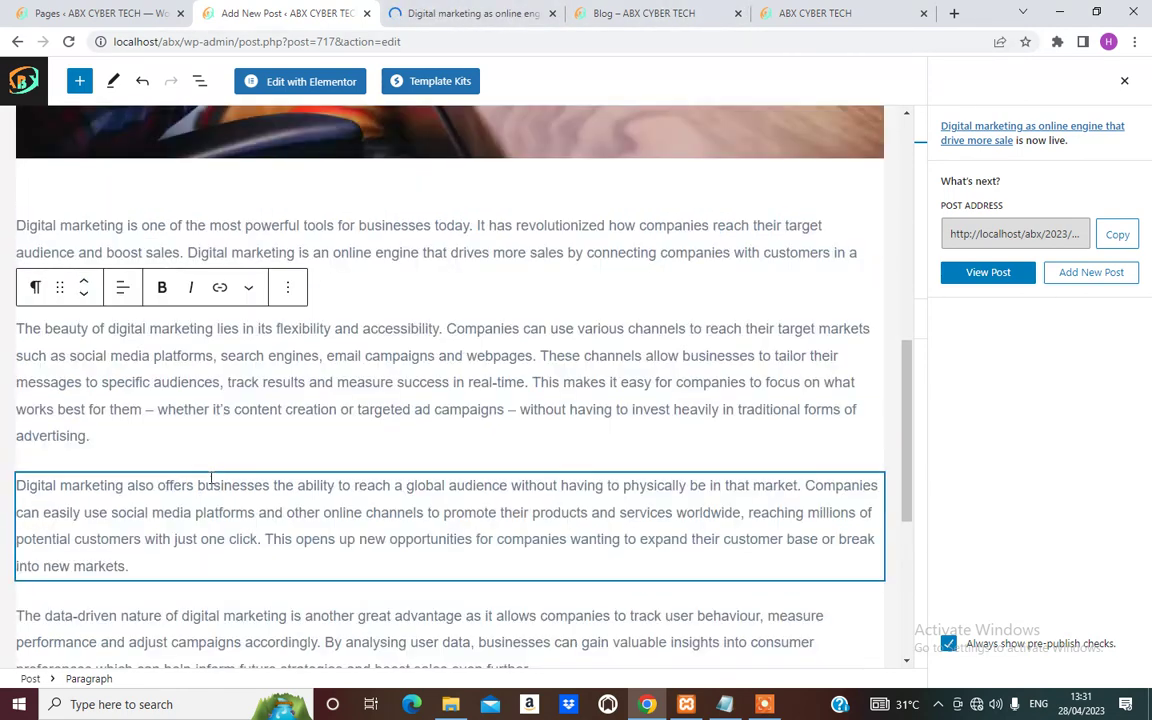
{"action": "scroll", "coordinate": [208, 484], "scroll_direction": "up", "scroll_amount": 2}
{"action": "scroll", "coordinate": [150, 482], "scroll_direction": "down", "scroll_amount": 2}
{"action": "left_click", "coordinate": [324, 474]}
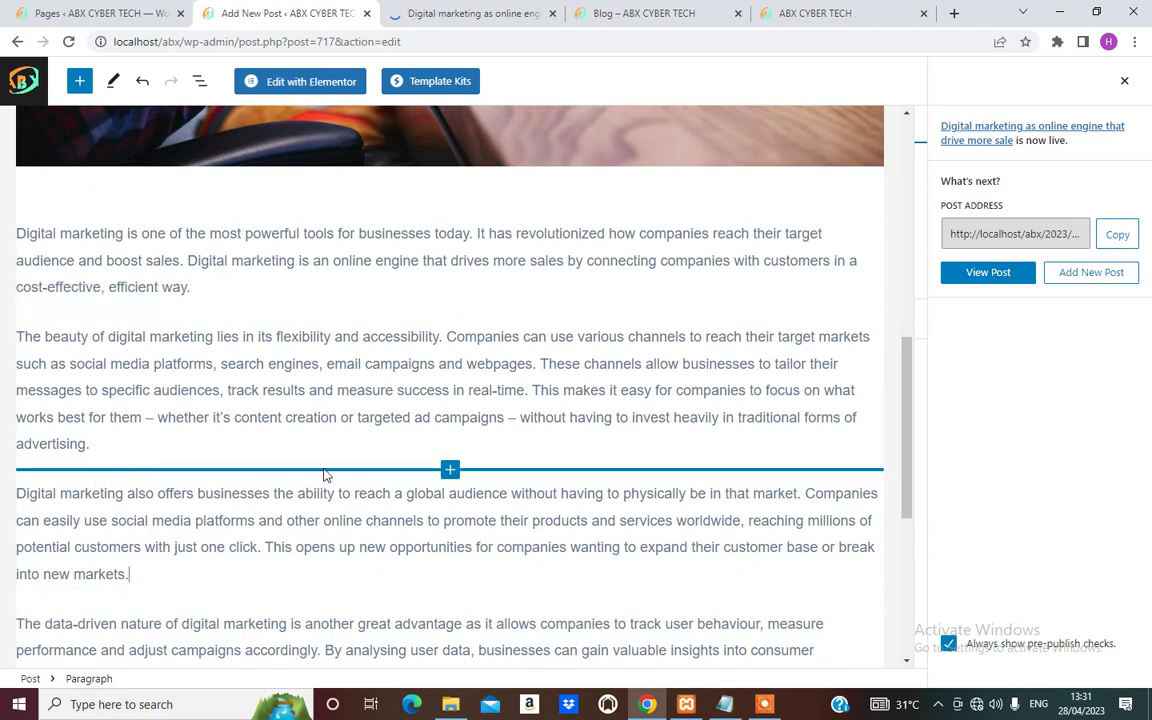
{"action": "left_click", "coordinate": [450, 470]}
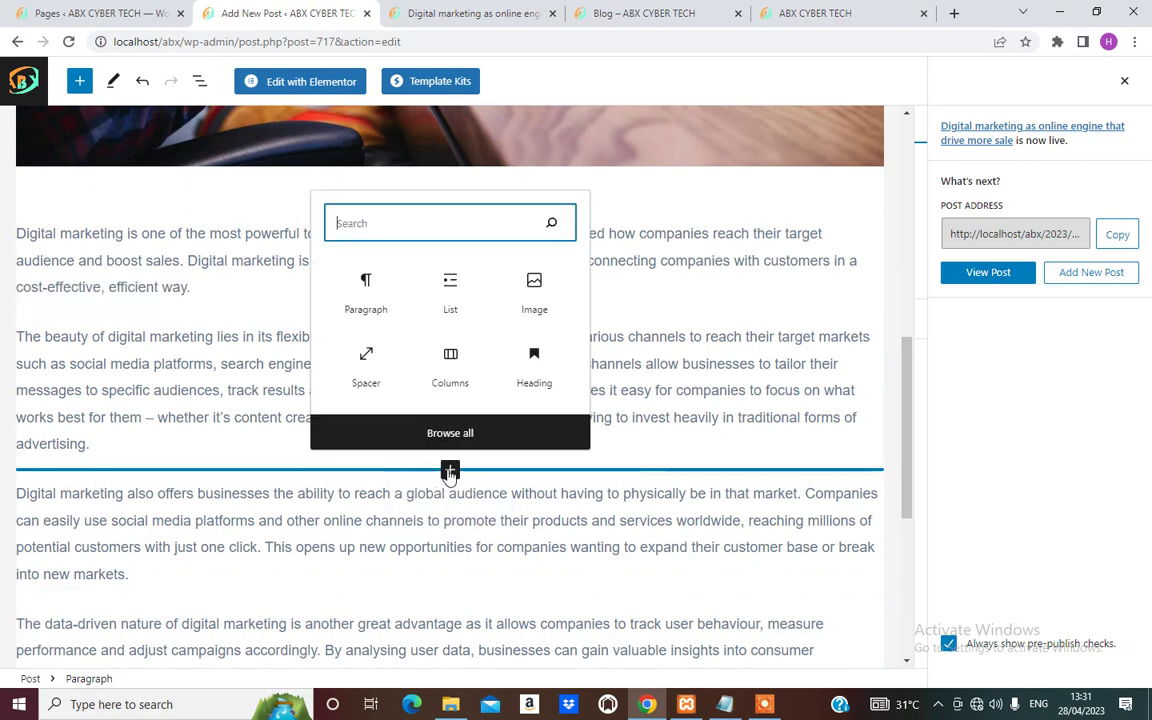
{"action": "left_click", "coordinate": [538, 370]}
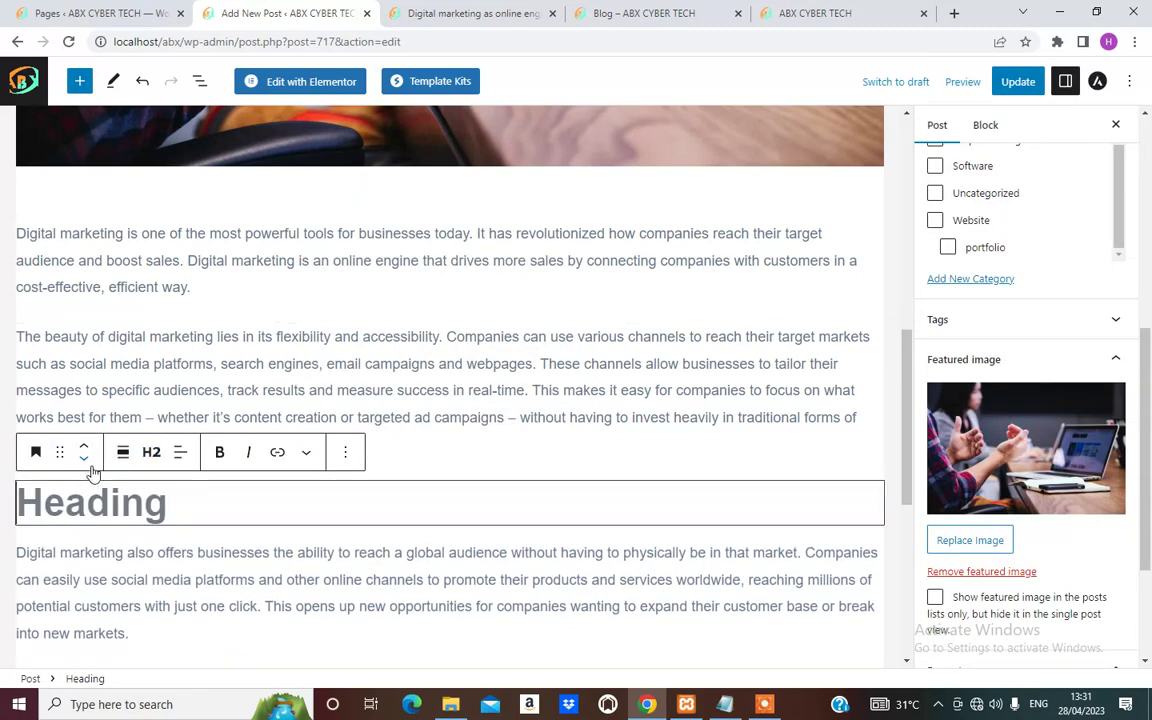
{"action": "left_click", "coordinate": [151, 455]}
{"action": "left_click", "coordinate": [158, 558]}
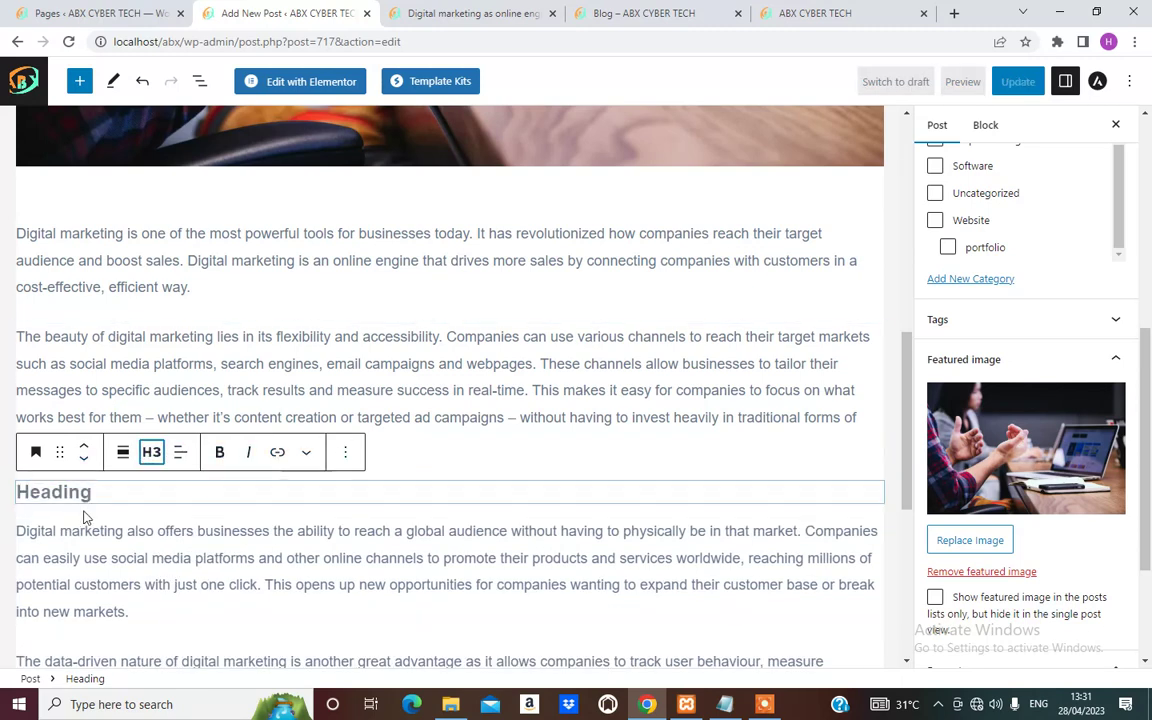
Remove the Heading block between the second and third body paragraphs.
{"action": "left_click", "coordinate": [182, 487]}
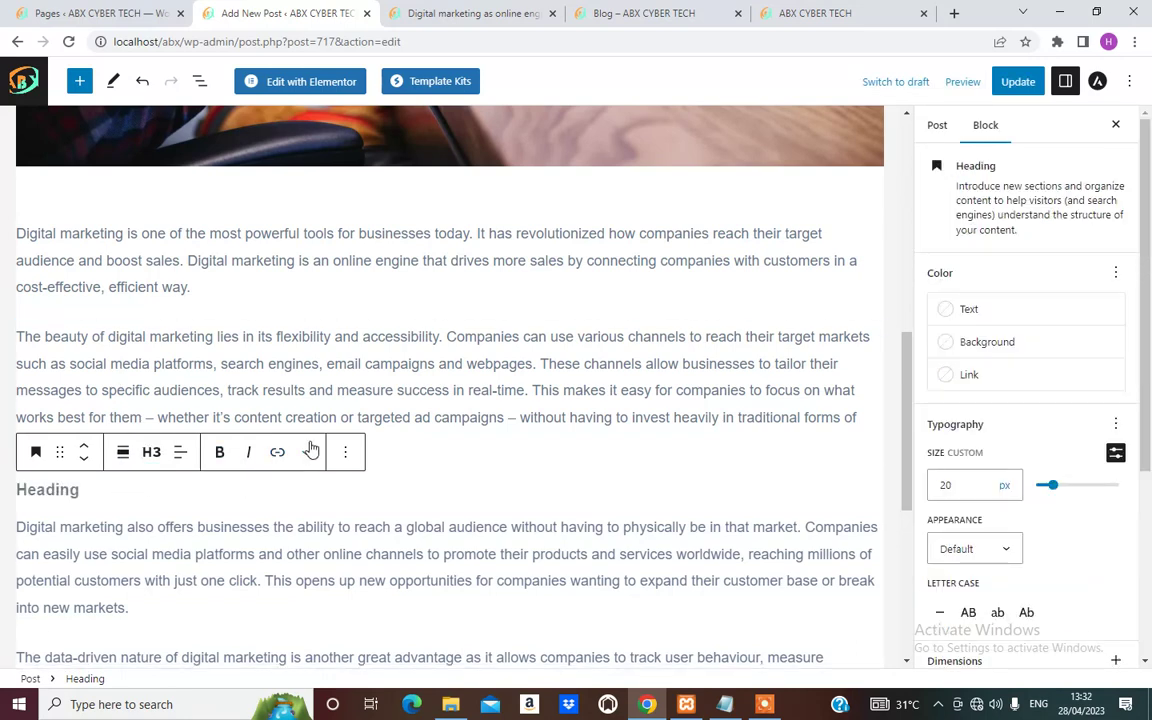
{"action": "left_click", "coordinate": [346, 455]}
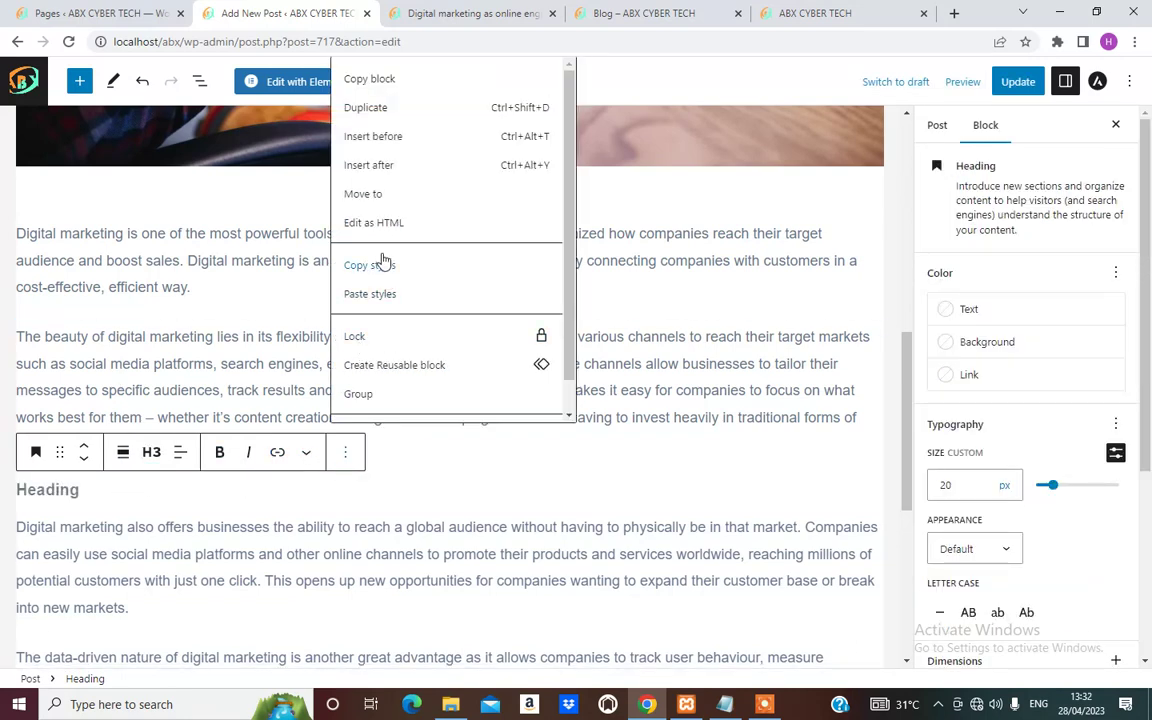
{"action": "scroll", "coordinate": [384, 385], "scroll_direction": "down", "scroll_amount": 1}
{"action": "left_click", "coordinate": [384, 403]}
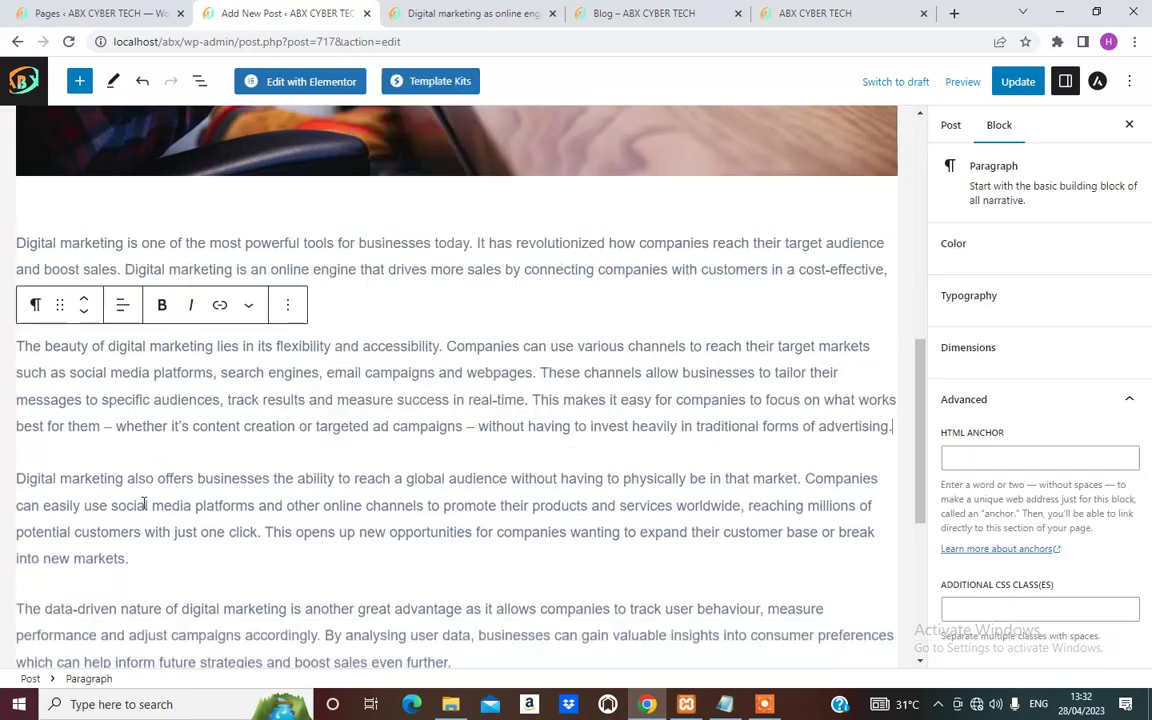
Insert a Columns block with the one-column 100 layout between the second and third body paragraphs.
{"action": "scroll", "coordinate": [368, 514], "scroll_direction": "down", "scroll_amount": 4}
{"action": "scroll", "coordinate": [368, 514], "scroll_direction": "up", "scroll_amount": 4}
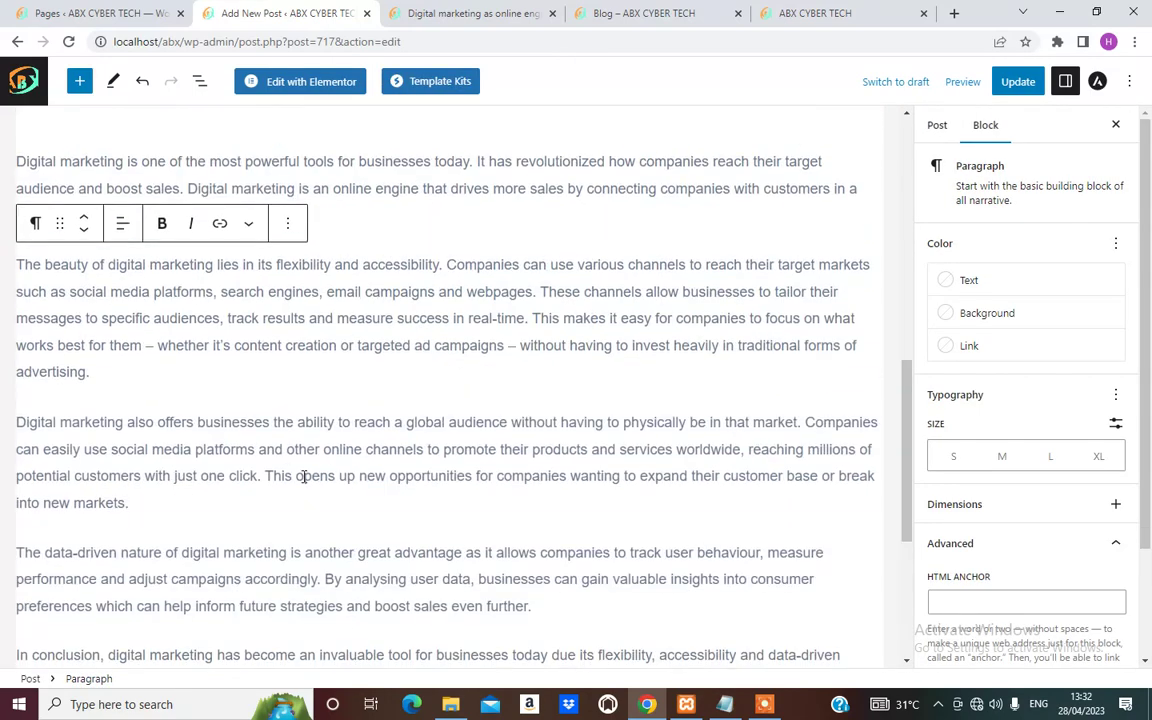
{"action": "scroll", "coordinate": [290, 476], "scroll_direction": "down", "scroll_amount": 2}
{"action": "scroll", "coordinate": [310, 363], "scroll_direction": "up", "scroll_amount": 1}
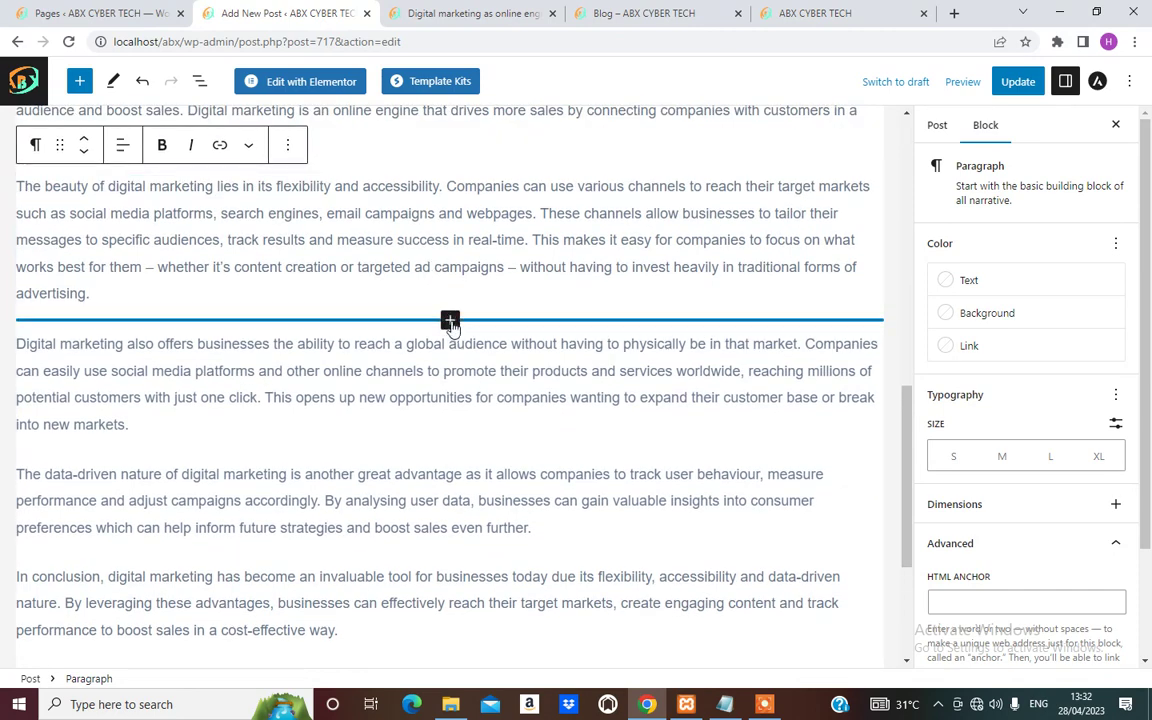
{"action": "left_click", "coordinate": [450, 320]}
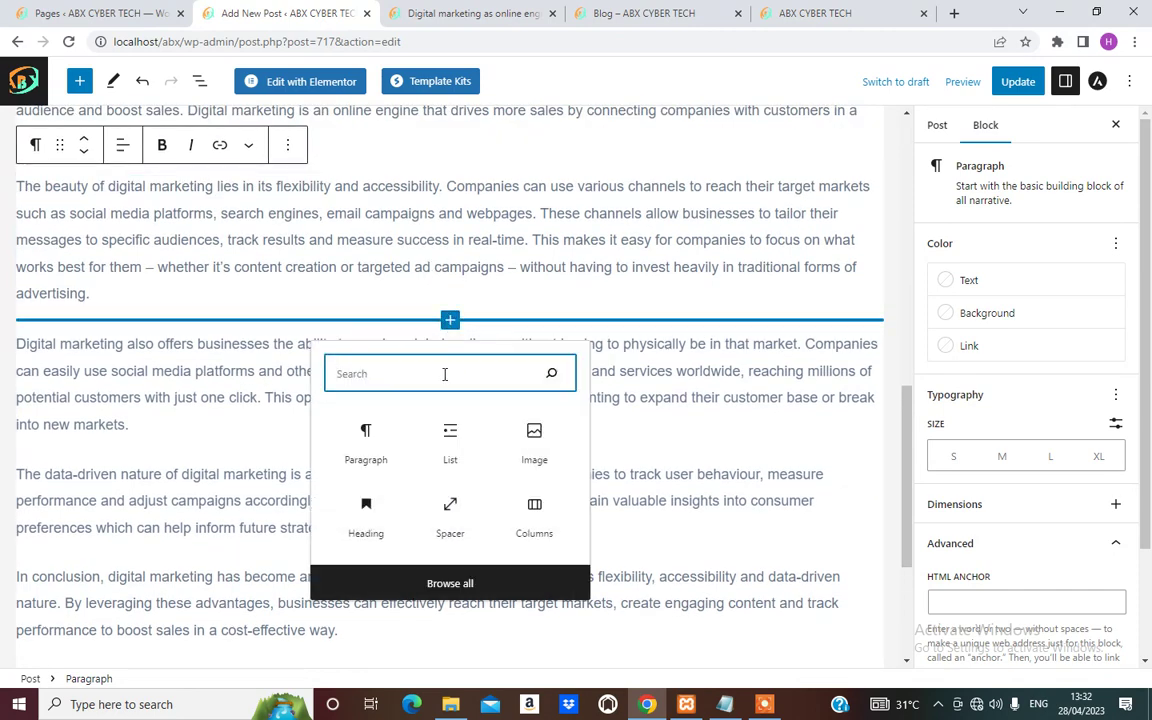
{"action": "left_click", "coordinate": [535, 512]}
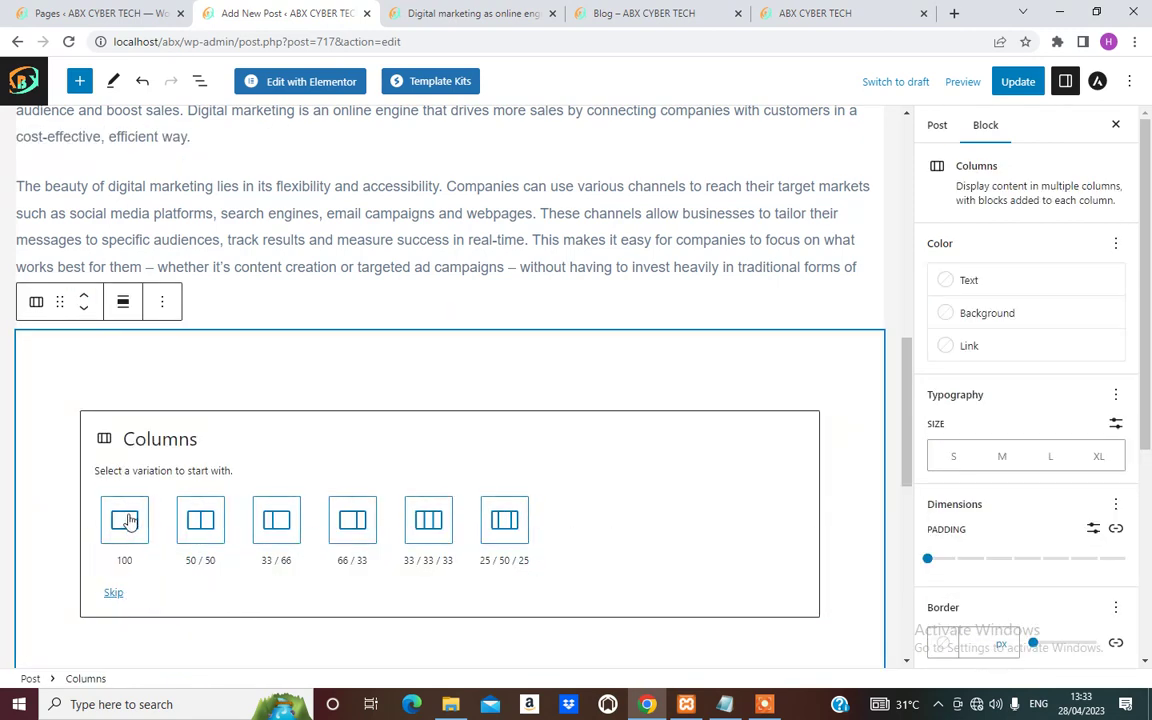
{"action": "left_click", "coordinate": [125, 524]}
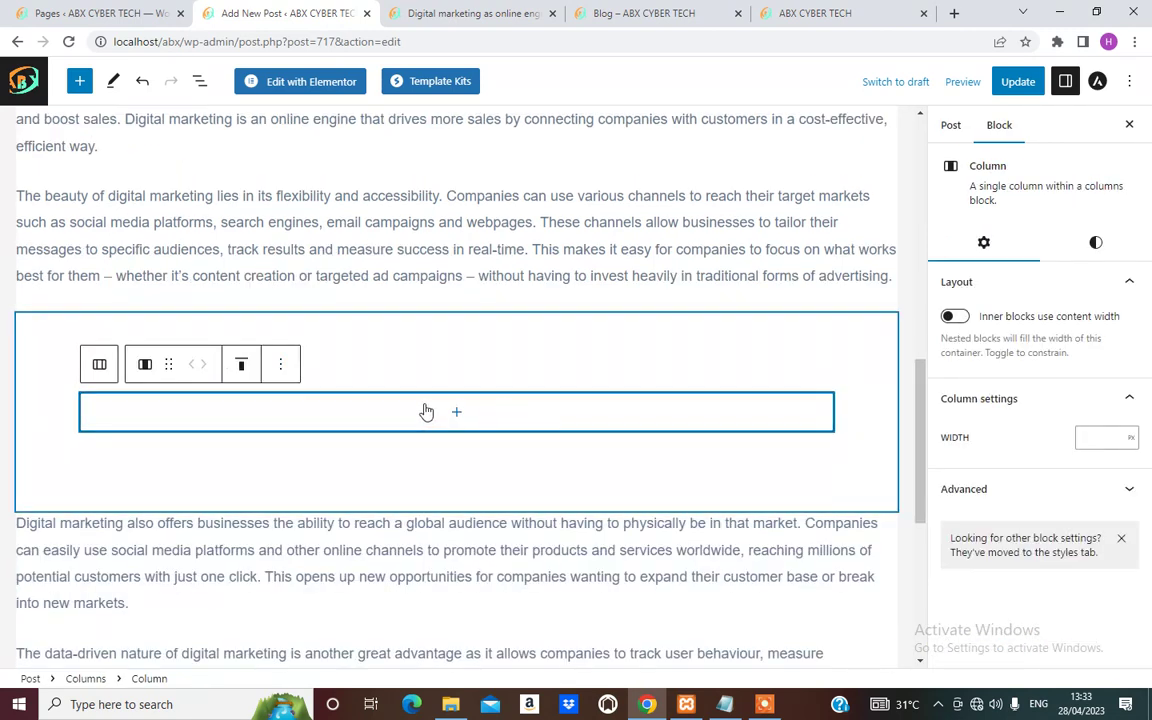
Add a Heading block inside the empty column and set its level to H3.
{"action": "left_click", "coordinate": [282, 412]}
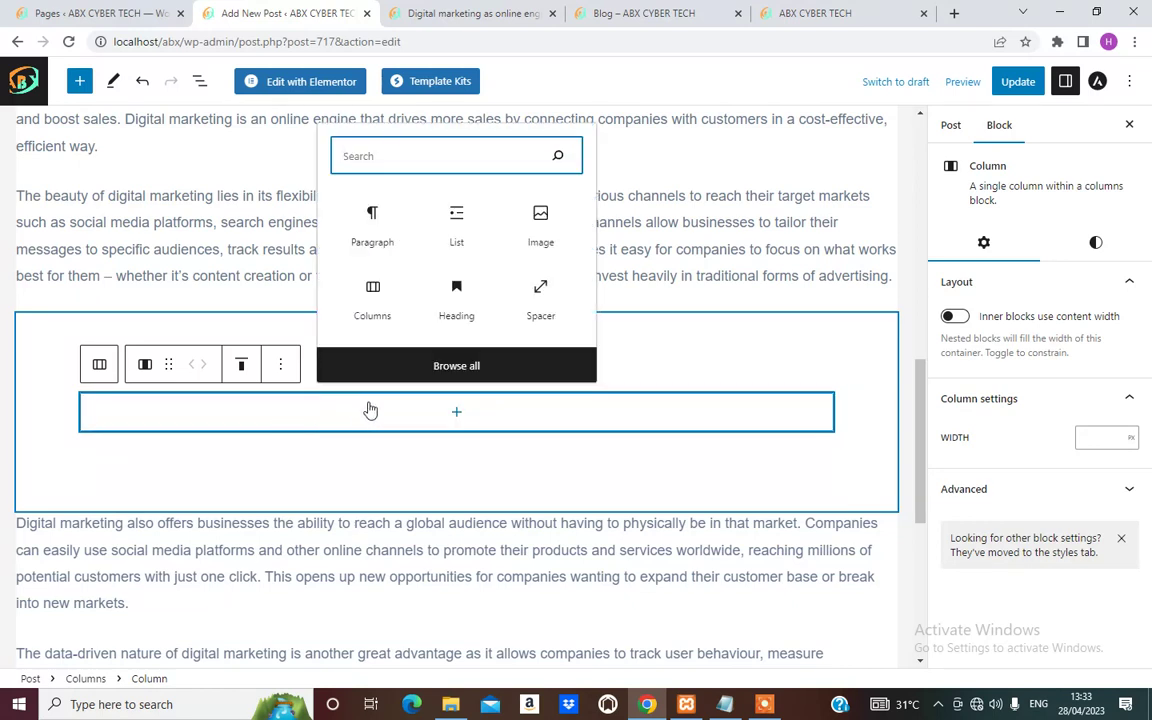
{"action": "left_click", "coordinate": [456, 416]}
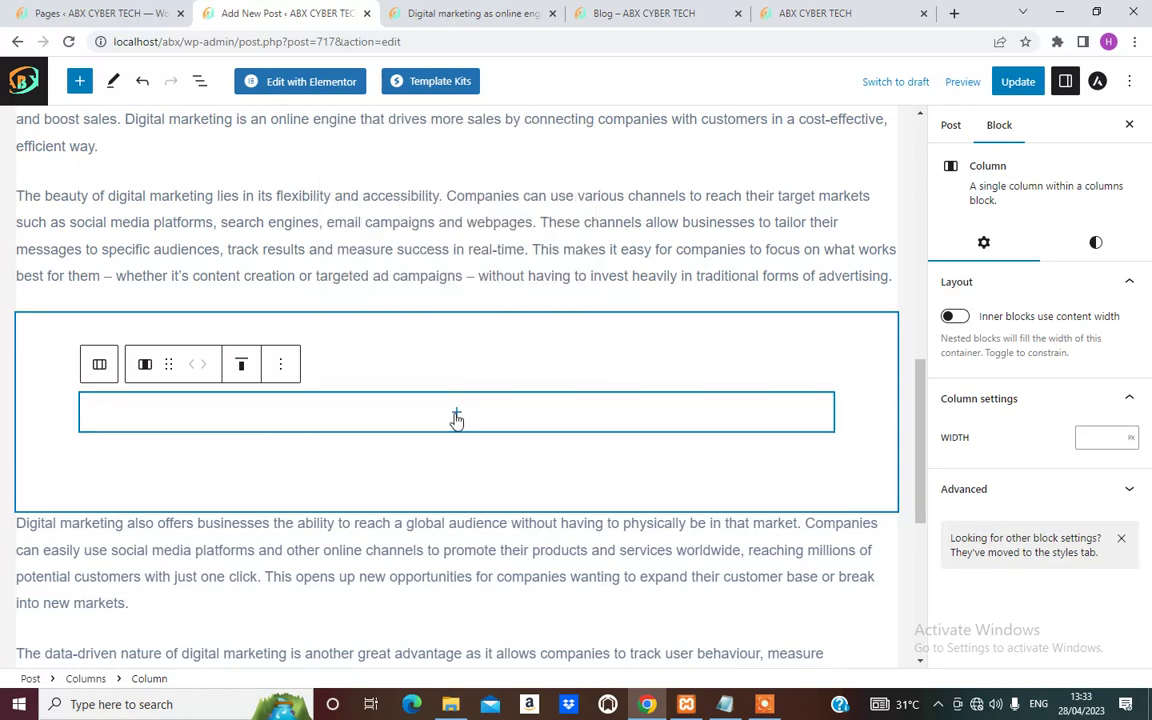
{"action": "left_click", "coordinate": [456, 416]}
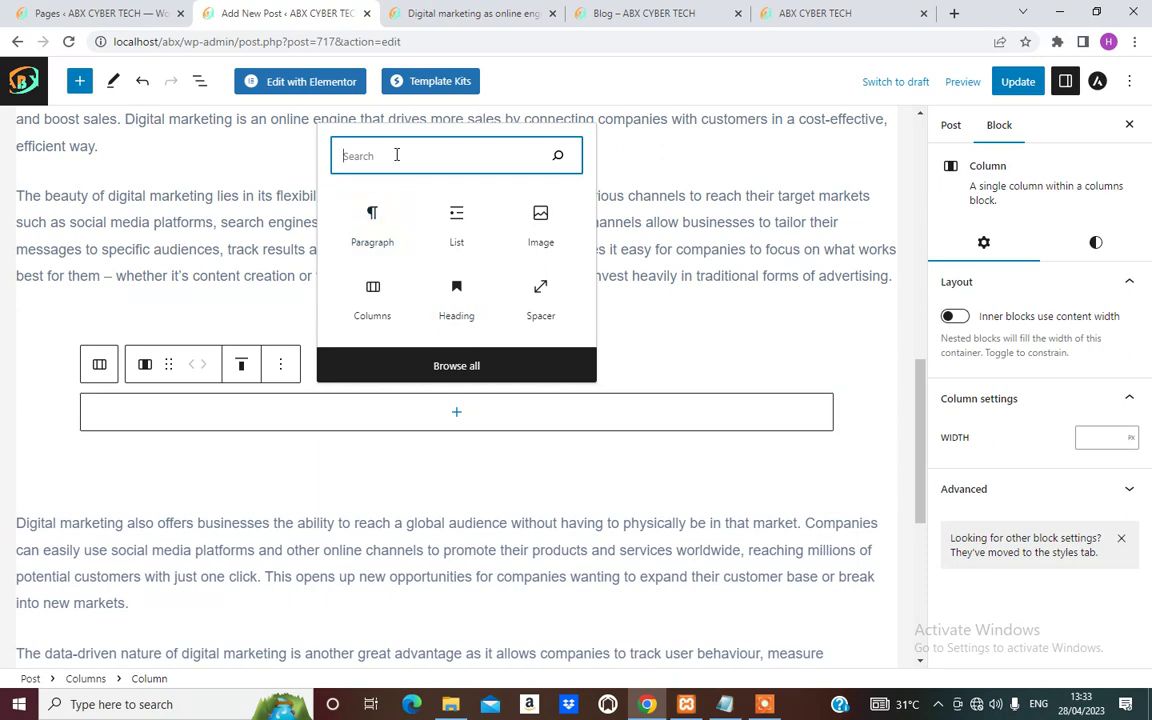
{"action": "left_click", "coordinate": [454, 292]}
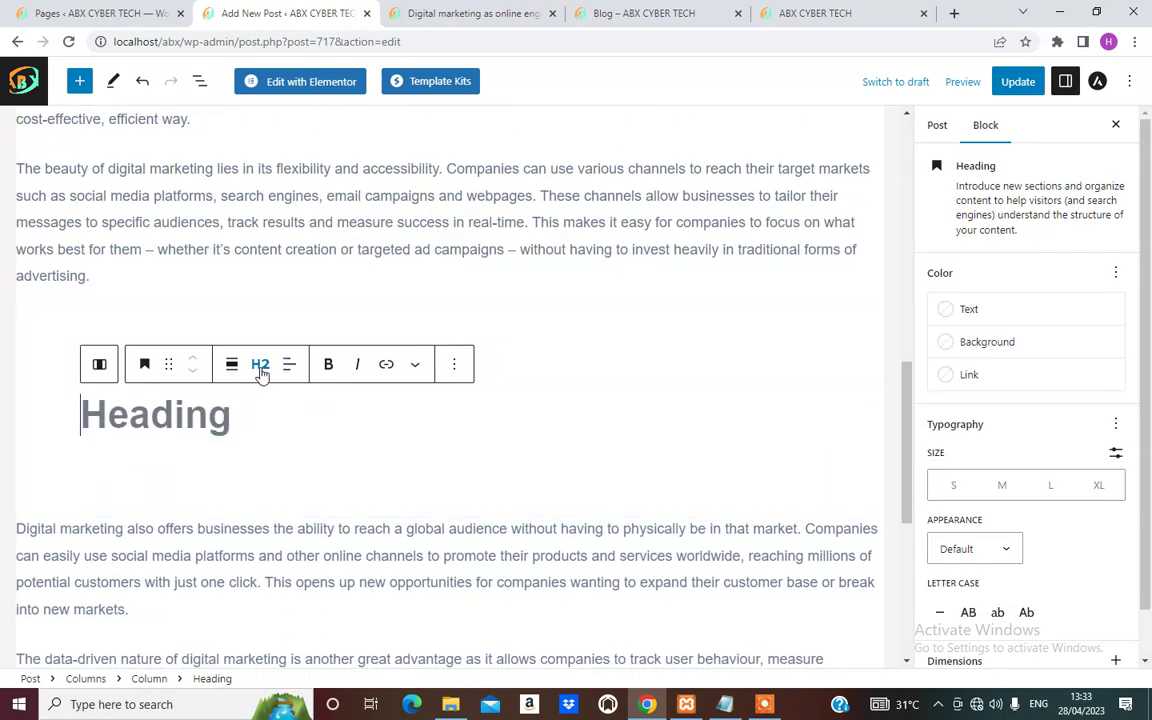
{"action": "left_click", "coordinate": [260, 368]}
{"action": "left_click", "coordinate": [270, 475]}
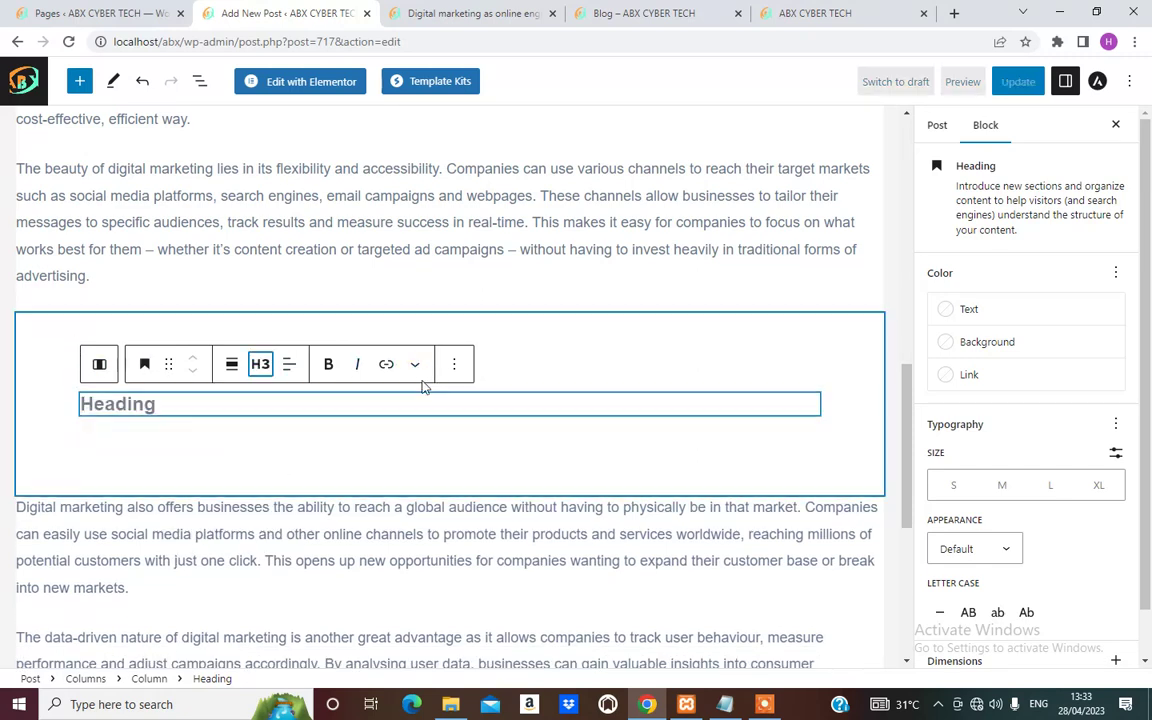
Select the whole Columns block around the heading and set its padding to 7.
{"action": "left_click", "coordinate": [715, 455]}
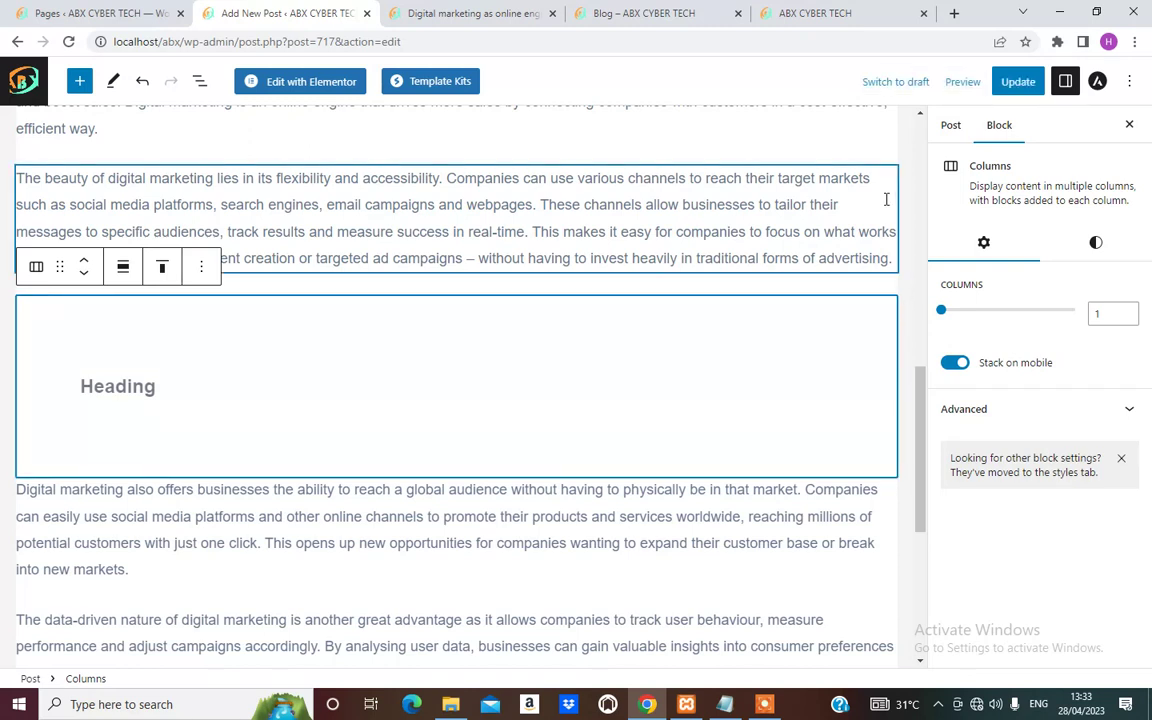
{"action": "left_click", "coordinate": [745, 107]}
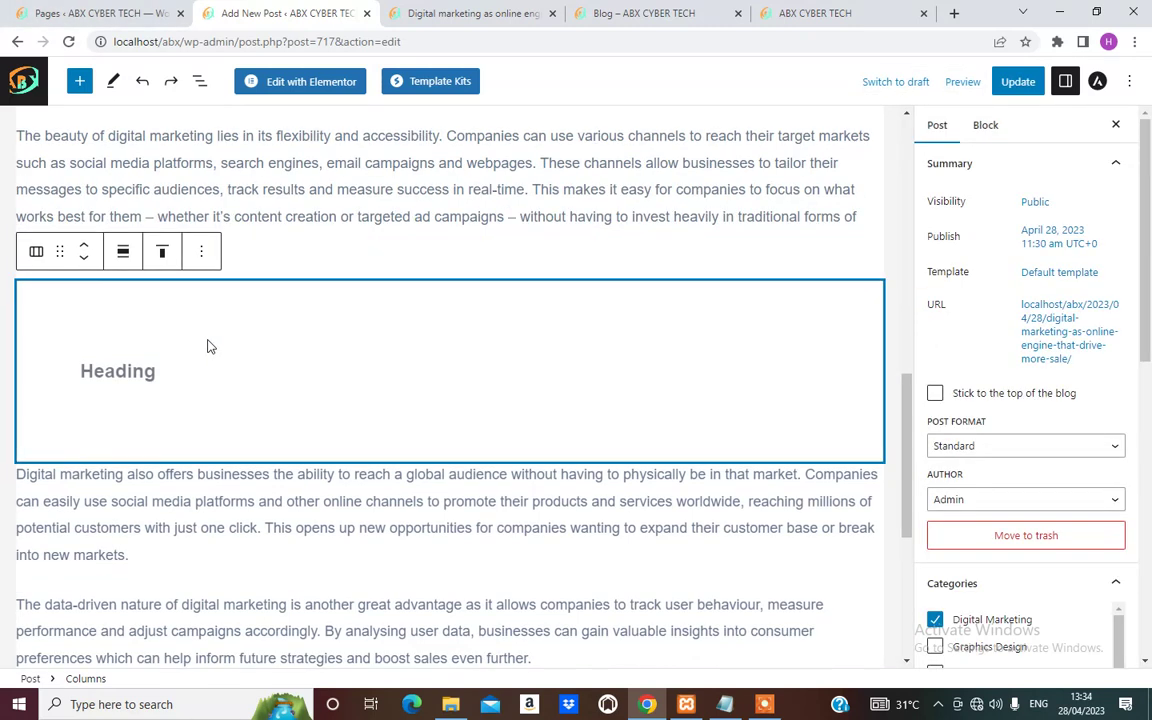
{"action": "left_click", "coordinate": [985, 125]}
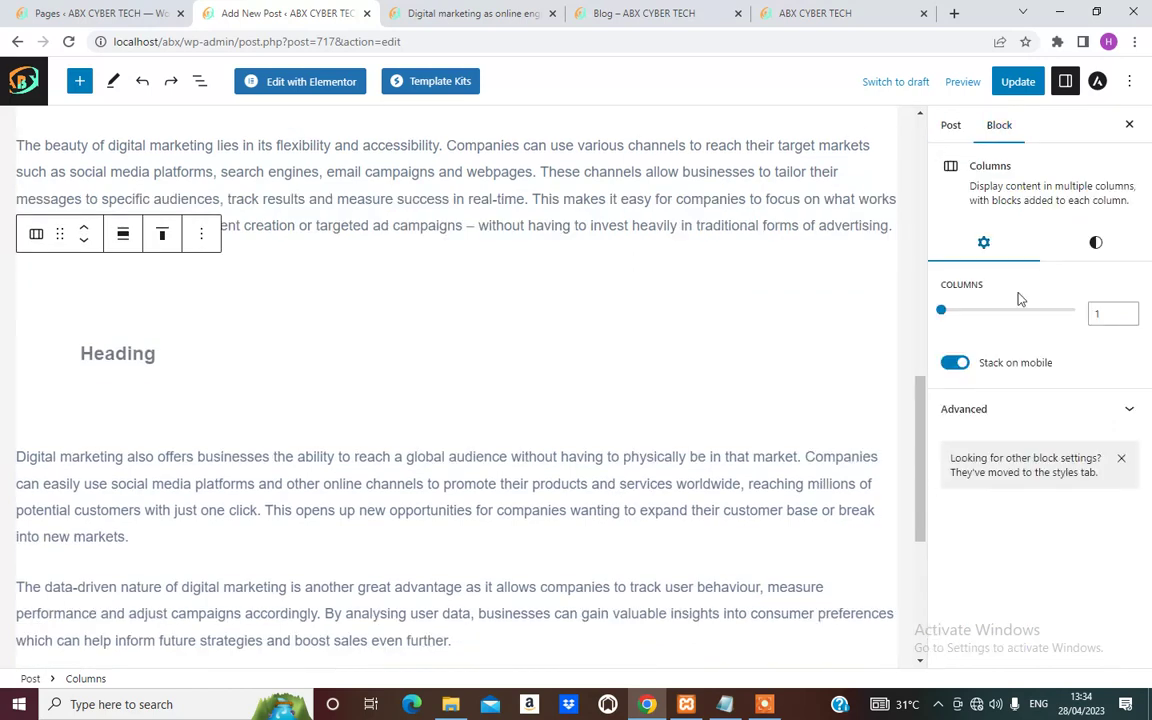
{"action": "left_click", "coordinate": [1099, 239]}
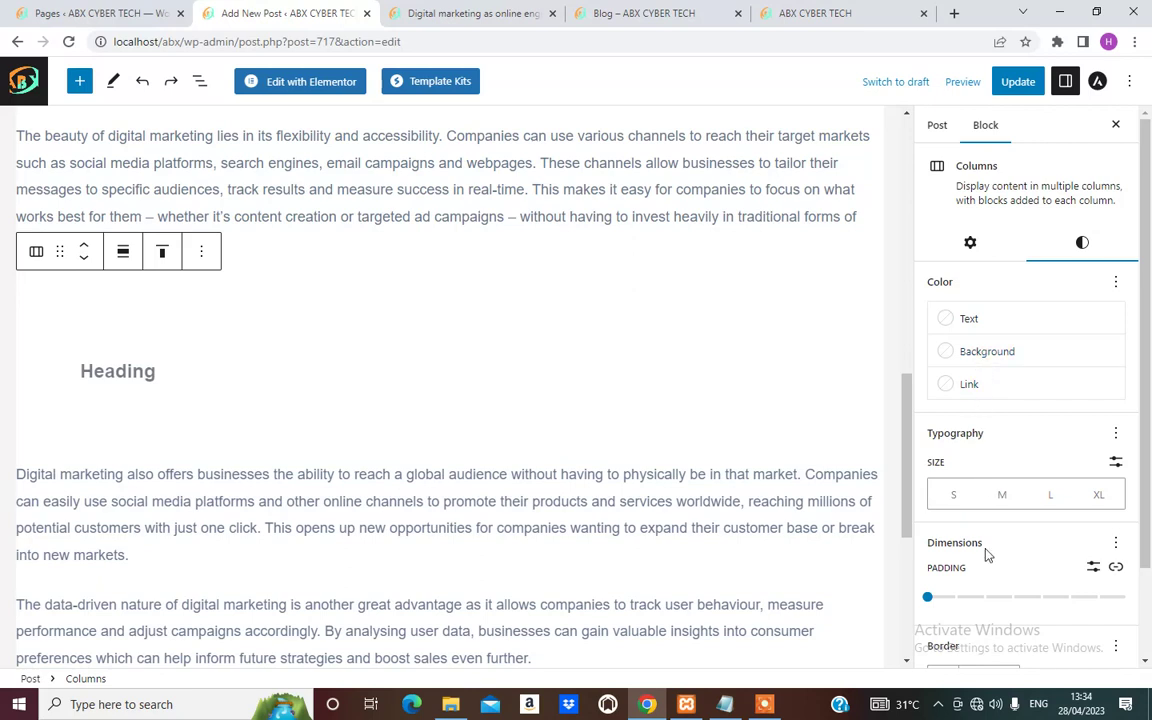
{"action": "scroll", "coordinate": [986, 553], "scroll_direction": "down", "scroll_amount": 2}
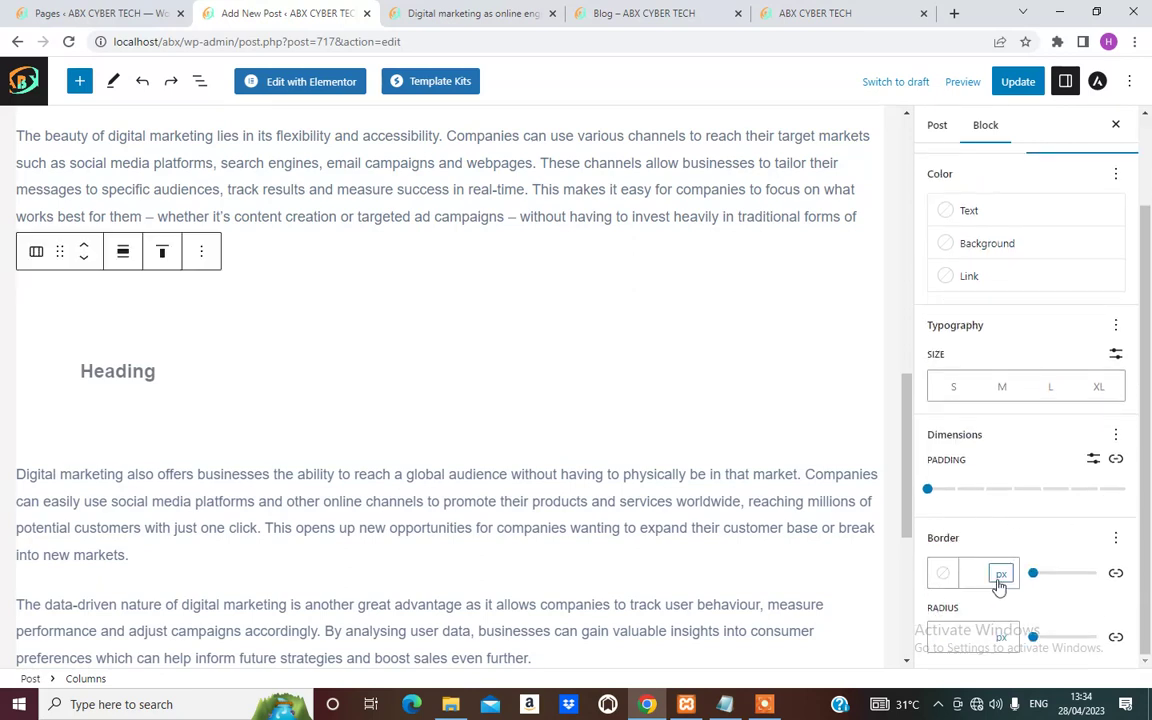
{"action": "left_click", "coordinate": [955, 489]}
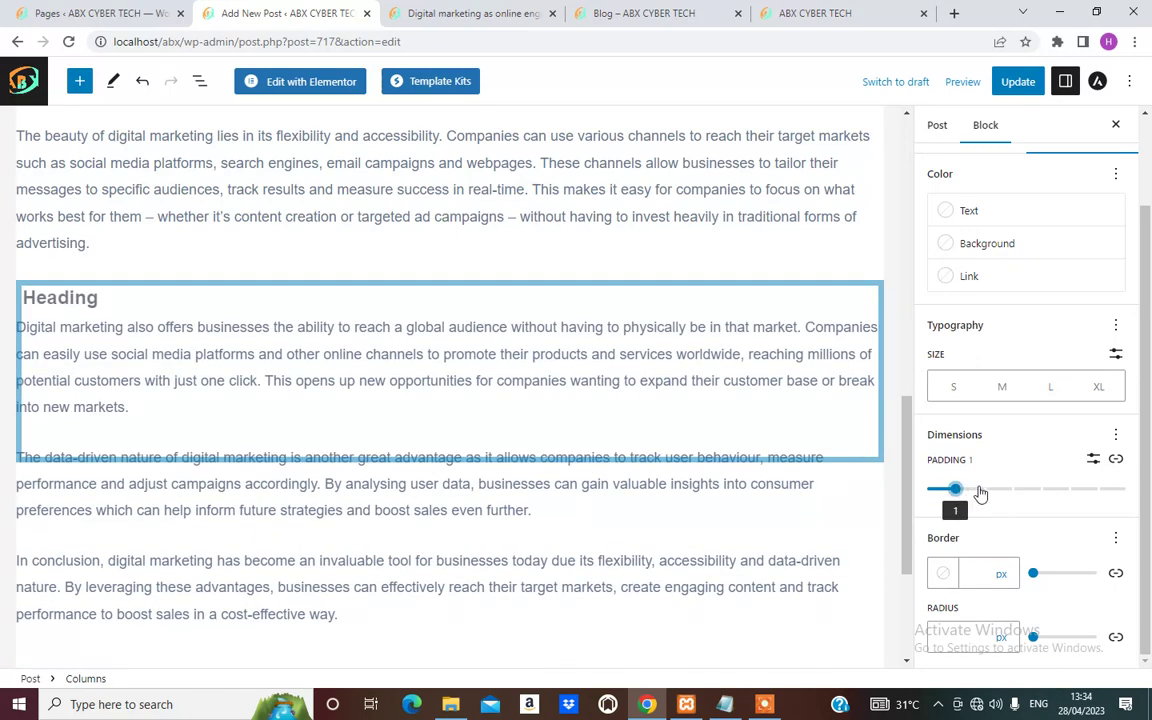
{"action": "left_click_drag", "start_coordinate": [997, 497], "coordinate": [1120, 493]}
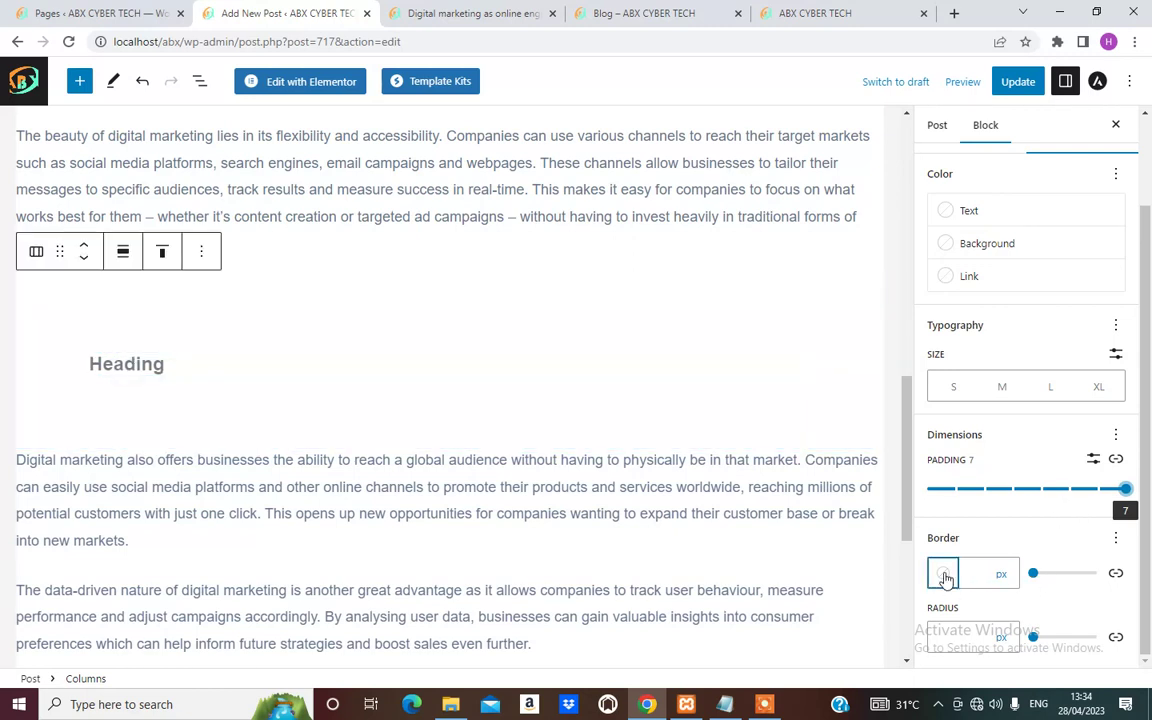
Give the Columns block a border 8 px wide.
{"action": "left_click", "coordinate": [983, 571]}
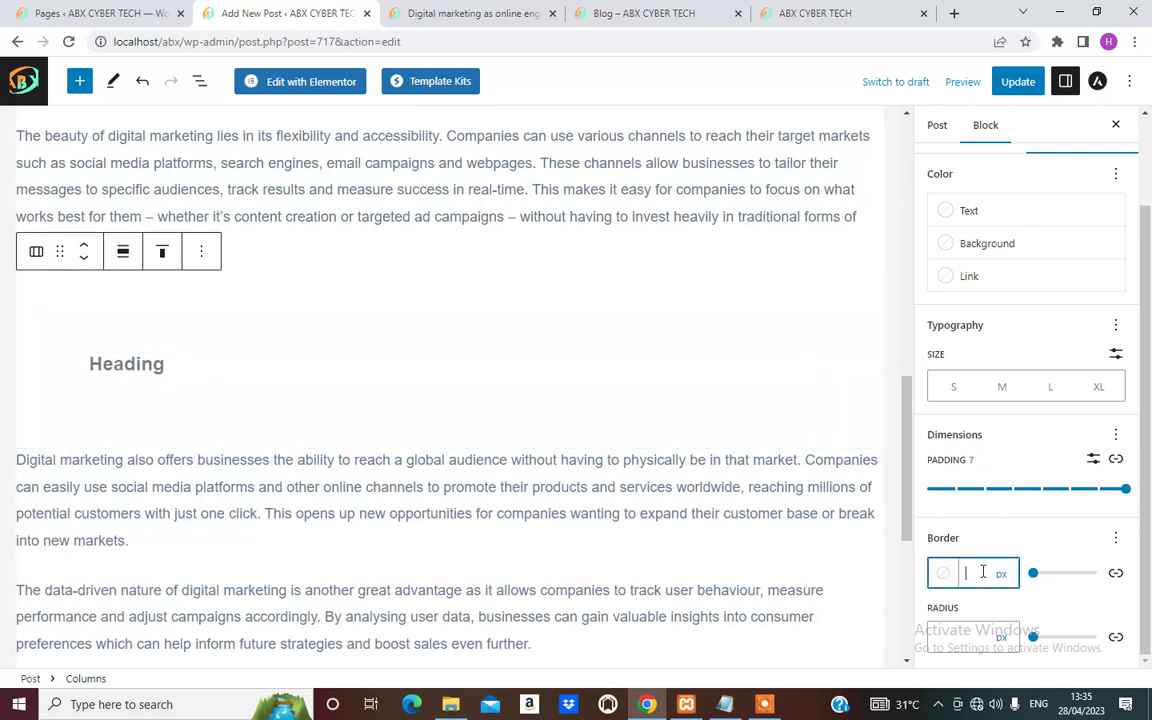
{"action": "type", "text": "8"}
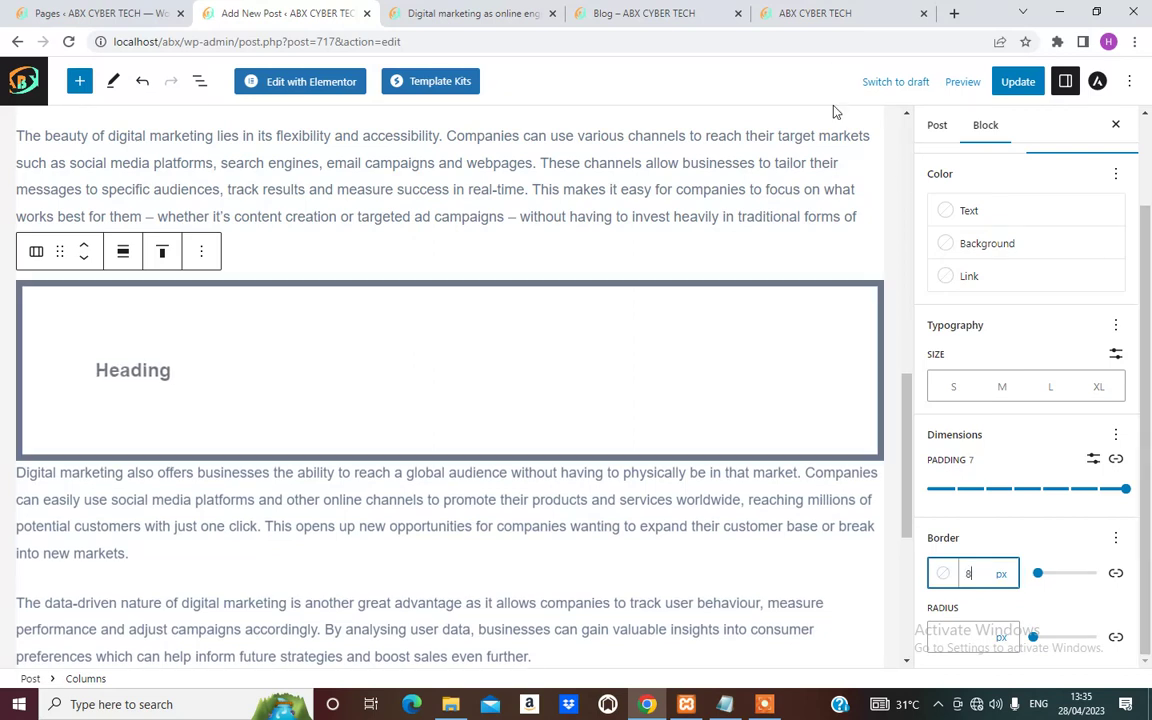
{"action": "left_click", "coordinate": [1116, 539]}
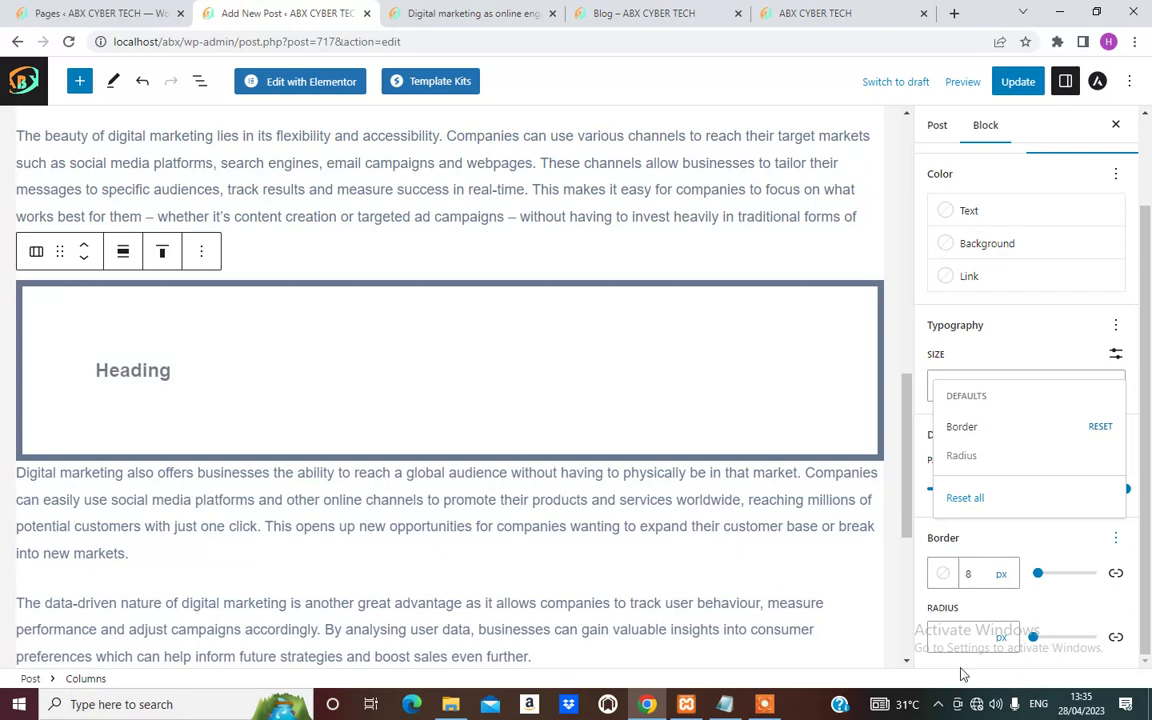
{"action": "left_click", "coordinate": [990, 548]}
{"action": "scroll", "coordinate": [970, 500], "scroll_direction": "up", "scroll_amount": 2}
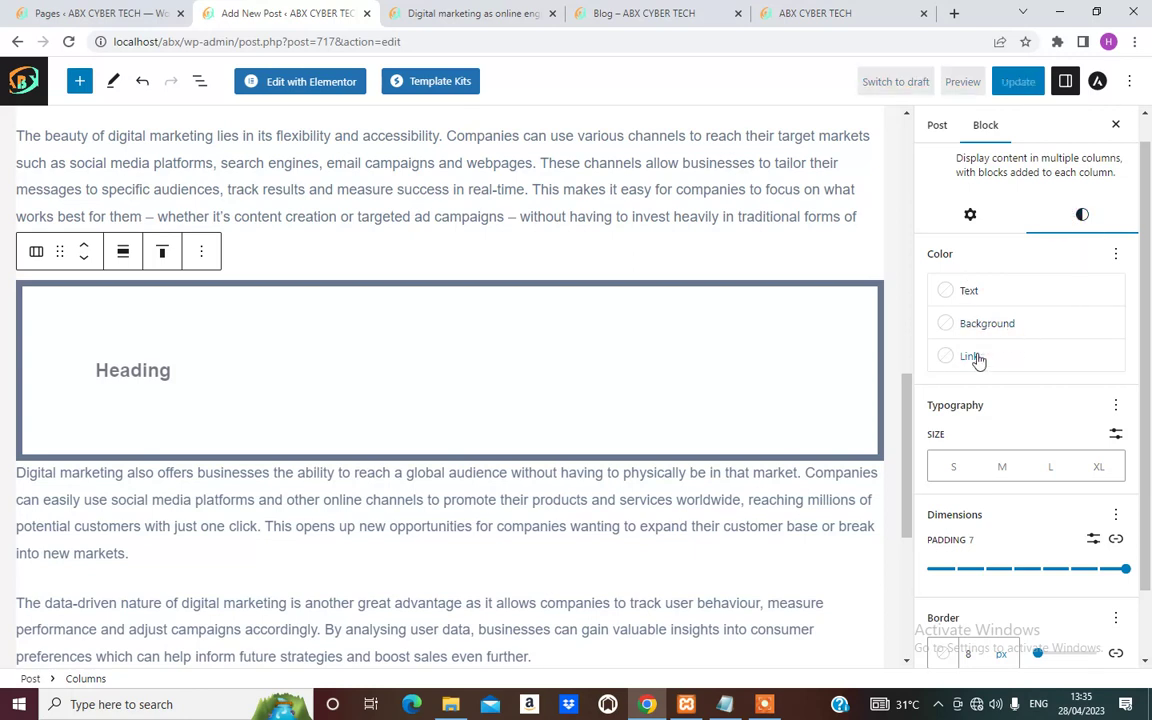
{"action": "left_click", "coordinate": [983, 330]}
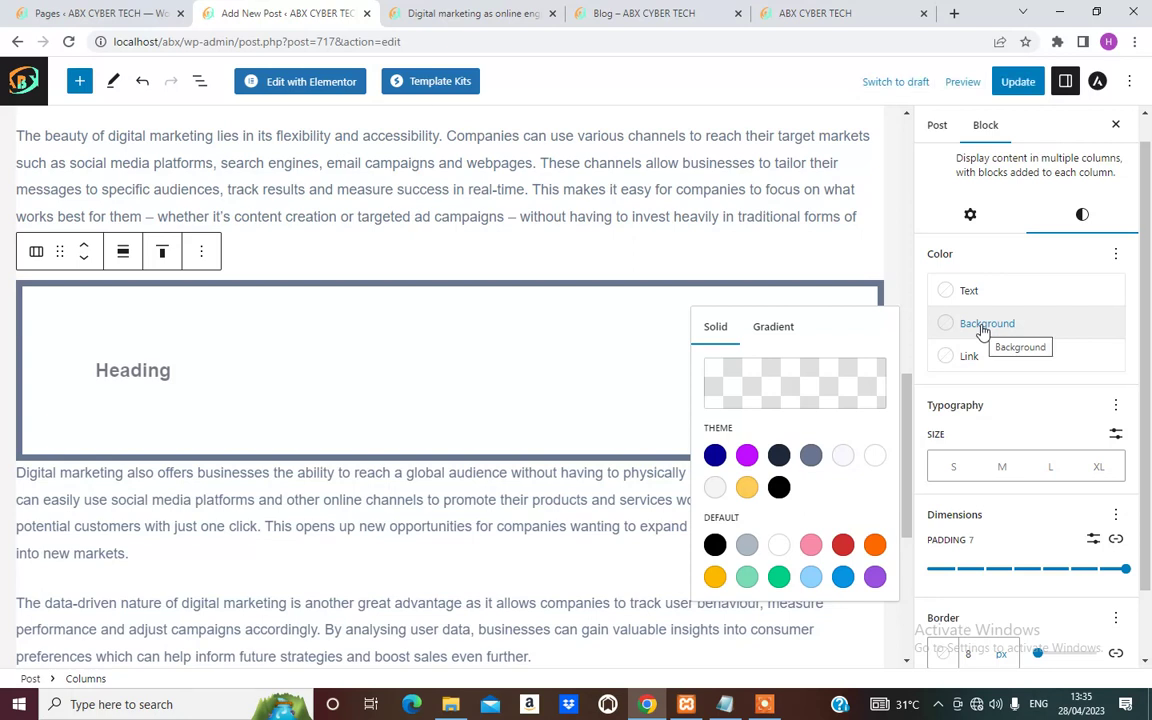
{"action": "left_click", "coordinate": [983, 330]}
{"action": "scroll", "coordinate": [1049, 486], "scroll_direction": "down", "scroll_amount": 2}
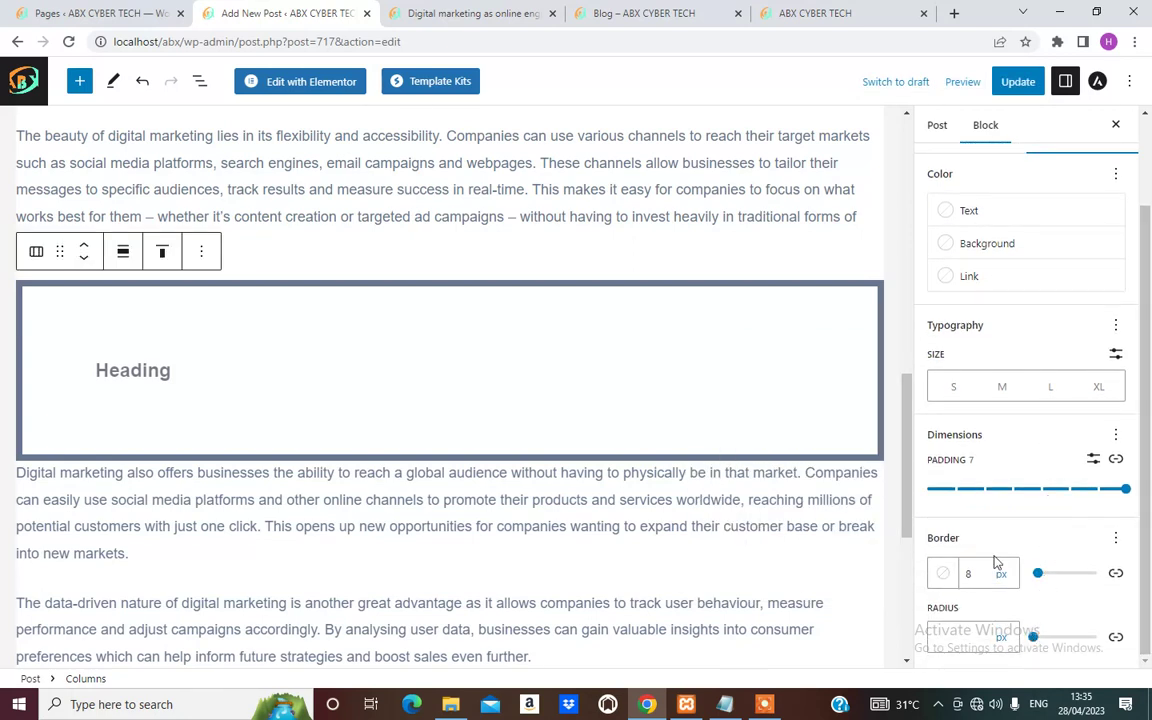
{"action": "scroll", "coordinate": [1057, 478], "scroll_direction": "up", "scroll_amount": 2}
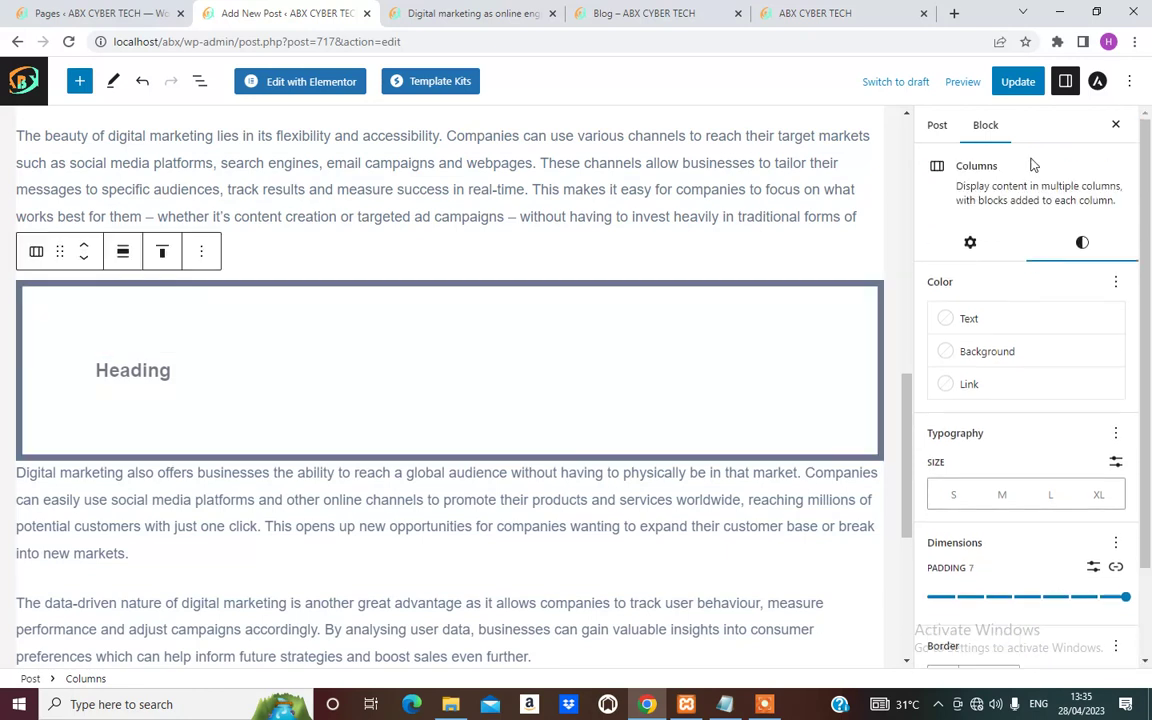
Remove the Heading block from inside the bordered column.
{"action": "left_click", "coordinate": [286, 377]}
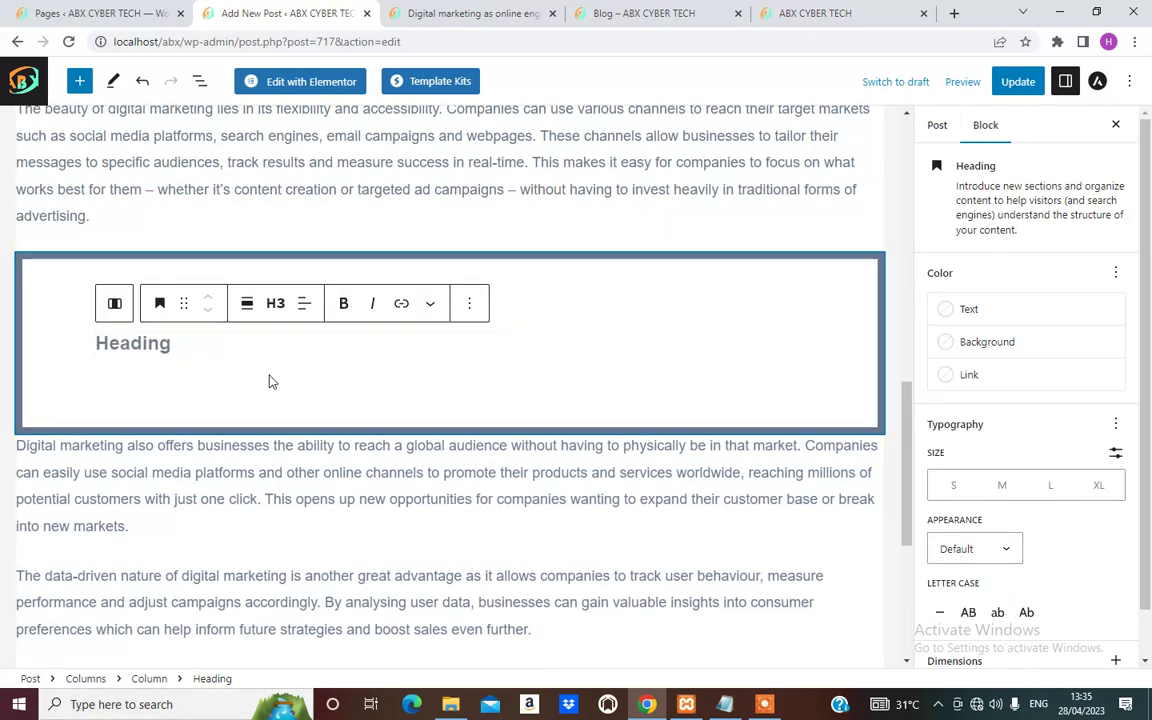
{"action": "left_click", "coordinate": [469, 303]}
{"action": "scroll", "coordinate": [489, 627], "scroll_direction": "down", "scroll_amount": 1}
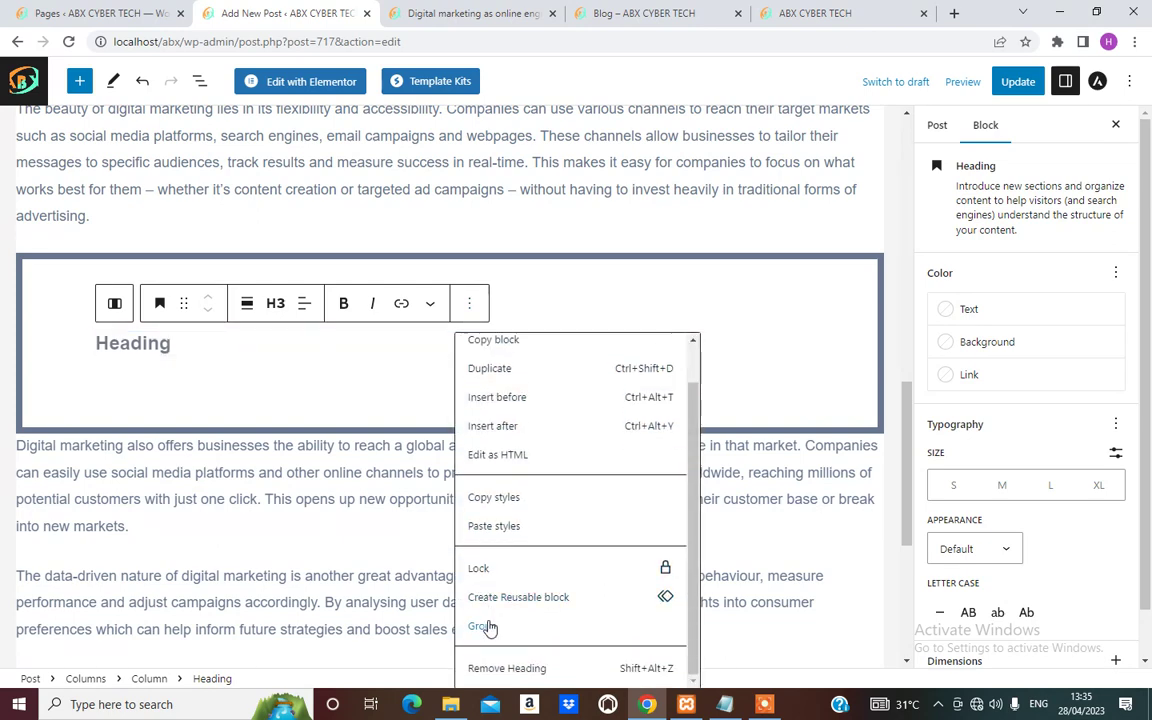
{"action": "left_click", "coordinate": [537, 662]}
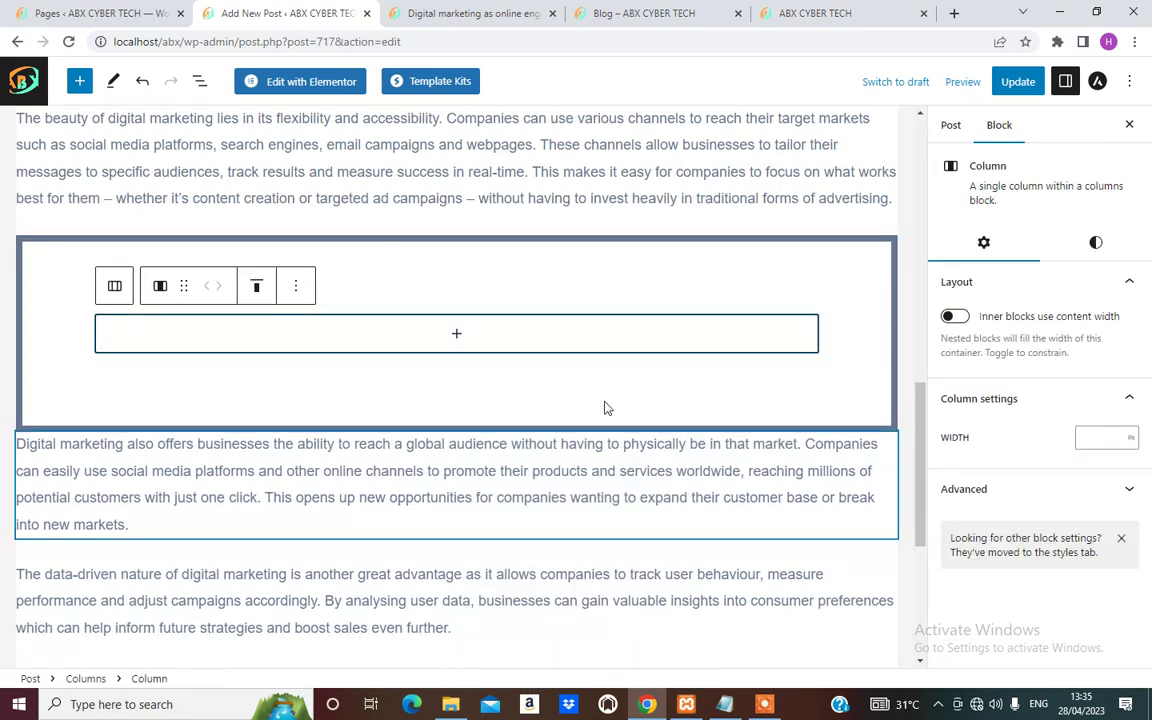
Delete the empty column and the surrounding Columns block from the post body.
{"action": "left_click", "coordinate": [295, 286]}
{"action": "left_click", "coordinate": [302, 503]}
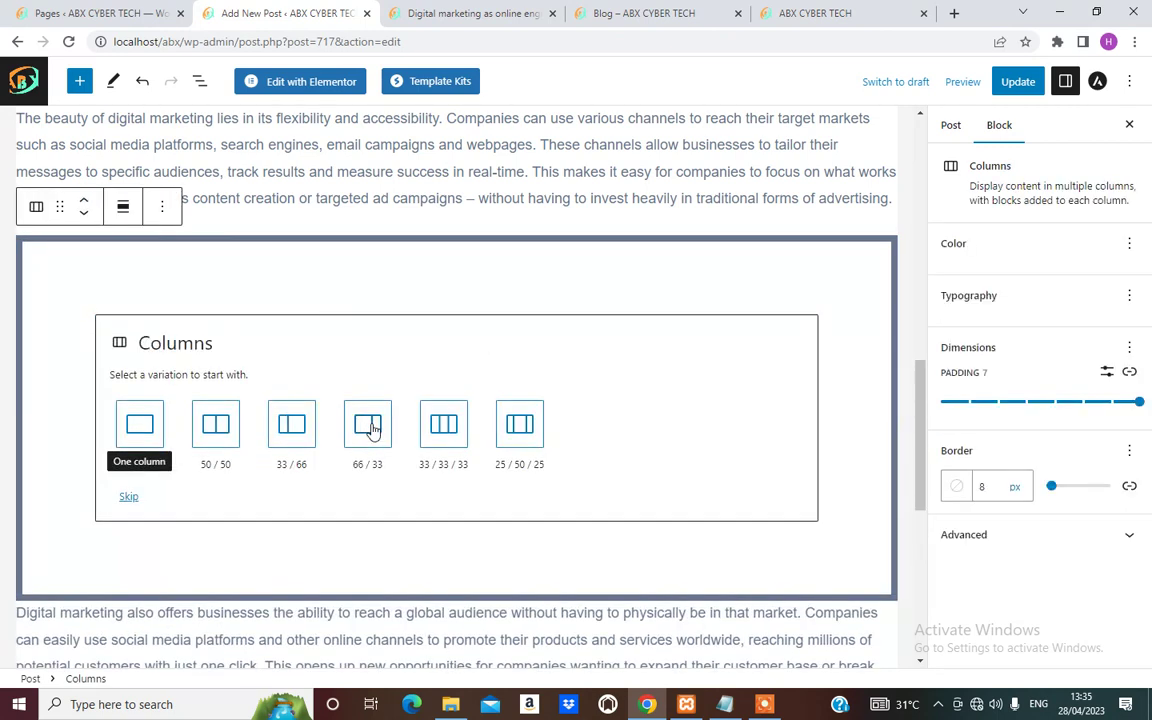
{"action": "scroll", "coordinate": [301, 432], "scroll_direction": "down", "scroll_amount": 2}
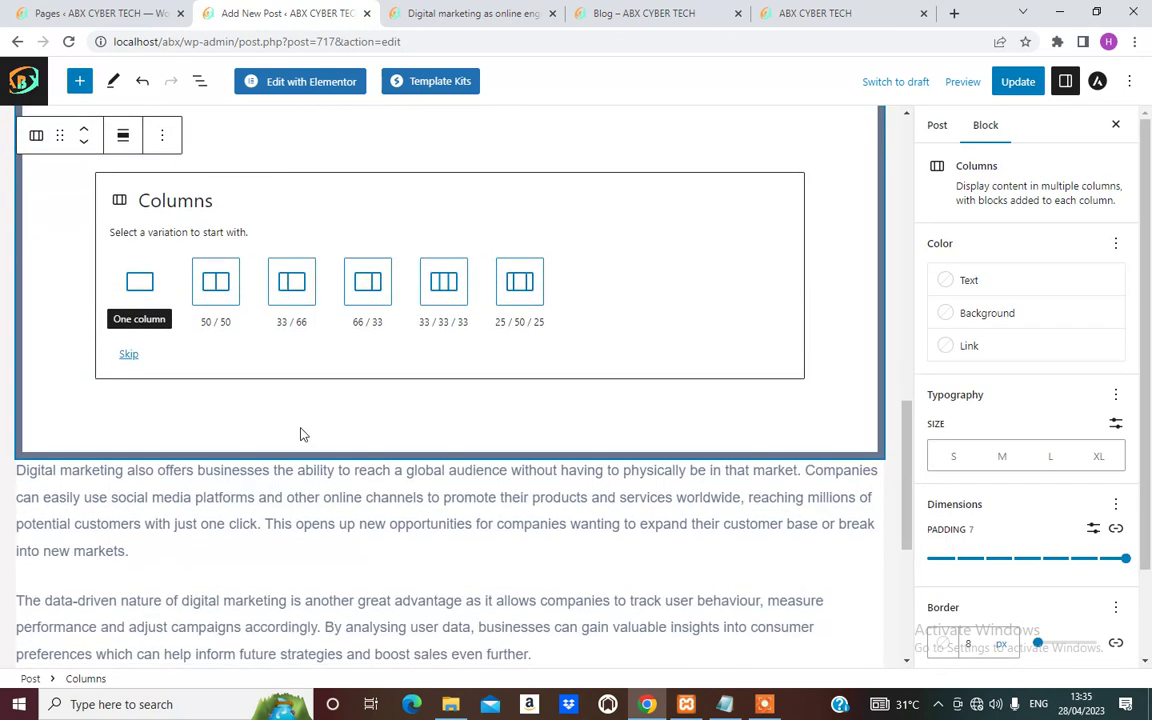
{"action": "scroll", "coordinate": [470, 368], "scroll_direction": "up", "scroll_amount": 2}
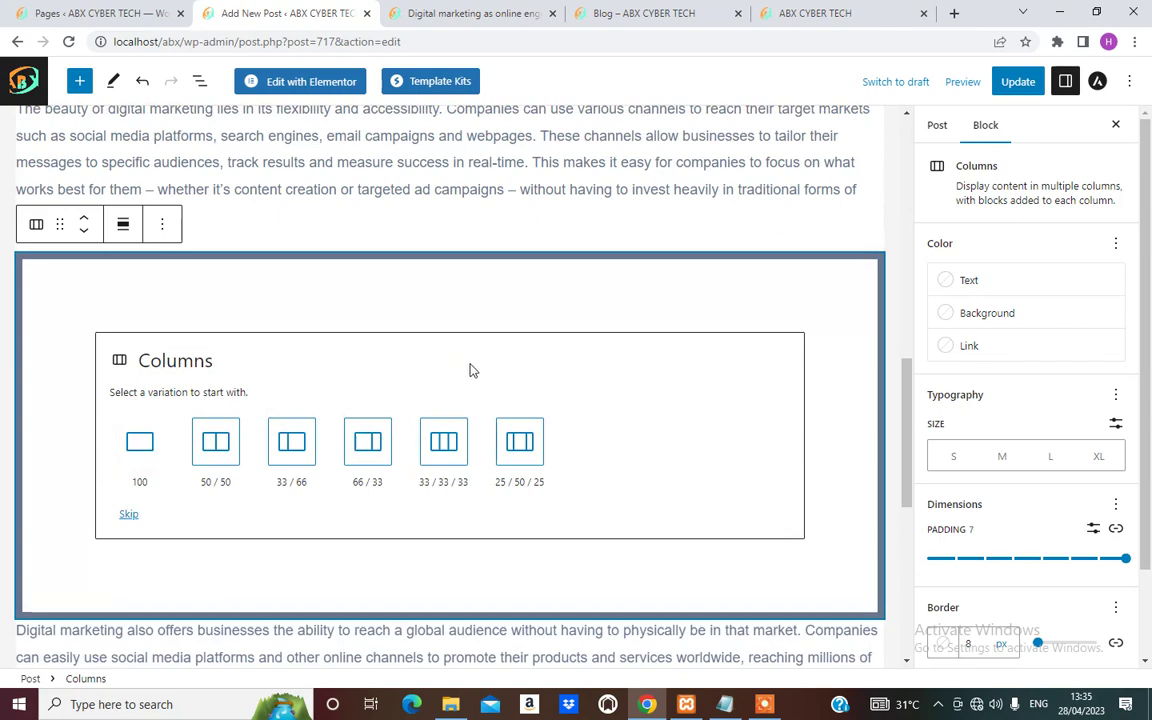
{"action": "left_click", "coordinate": [162, 224]}
{"action": "left_click", "coordinate": [200, 604]}
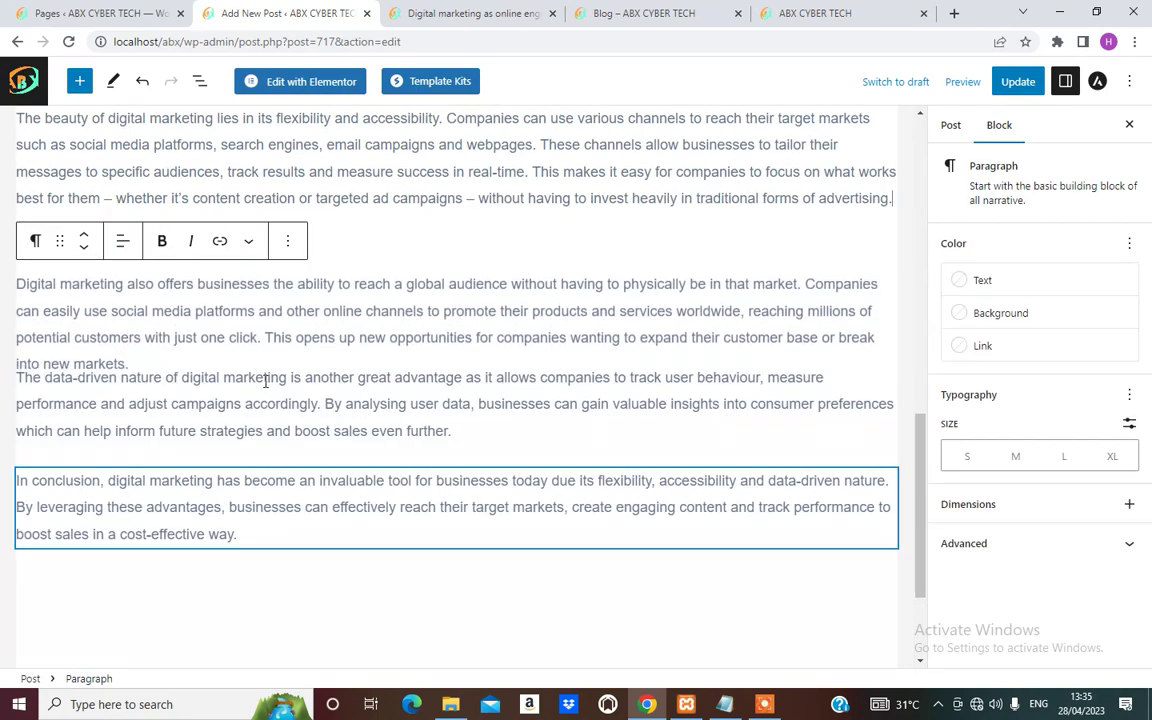
{"action": "left_click", "coordinate": [807, 425]}
{"action": "scroll", "coordinate": [489, 424], "scroll_direction": "up", "scroll_amount": 10}
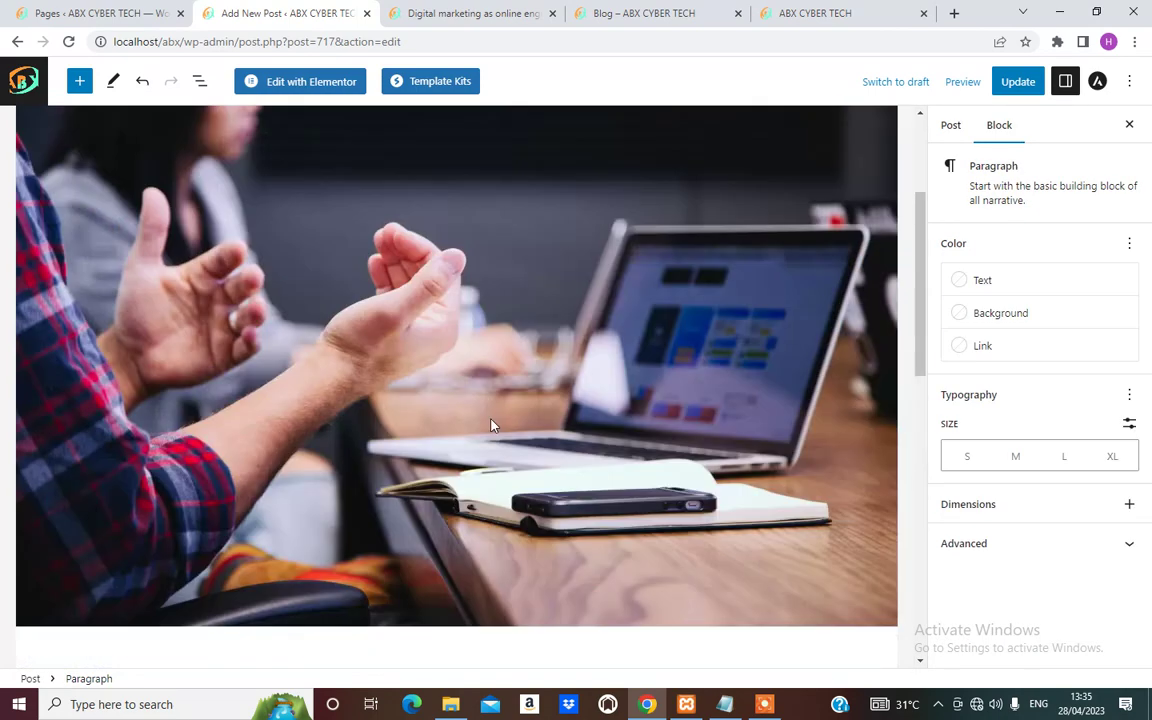
Update the post with its latest changes and reload the site's Blog page.
{"action": "left_click", "coordinate": [1016, 82]}
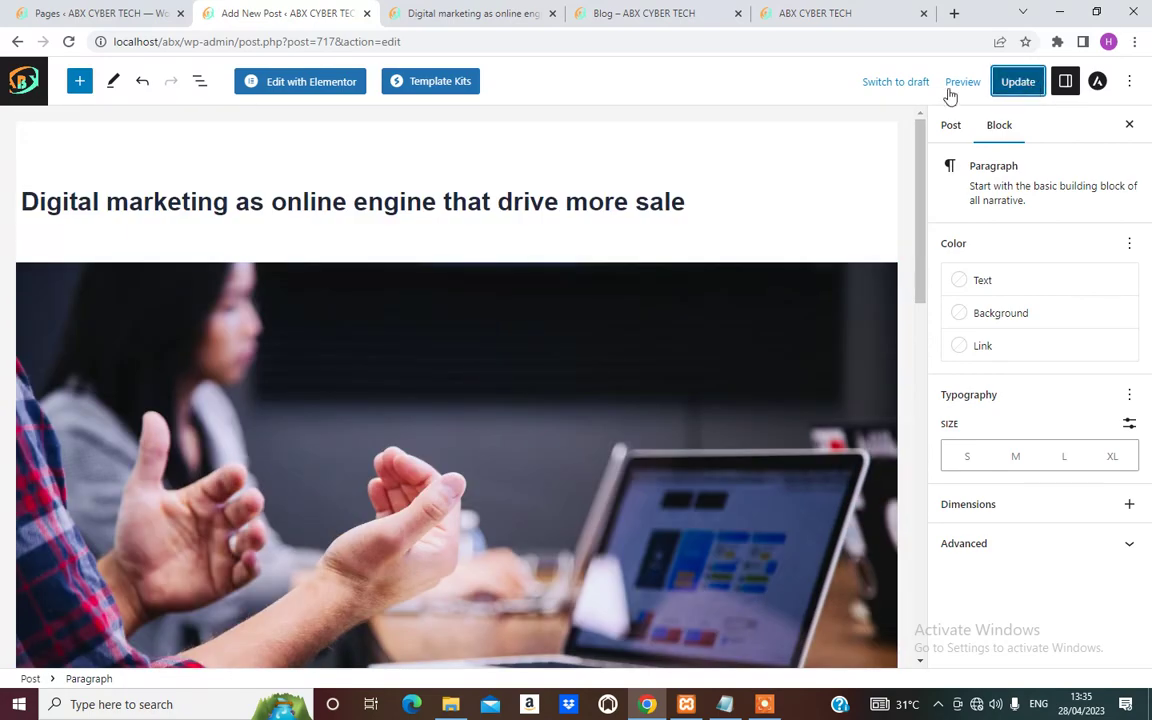
{"action": "left_click", "coordinate": [808, 13]}
{"action": "scroll", "coordinate": [350, 548], "scroll_direction": "down", "scroll_amount": 5}
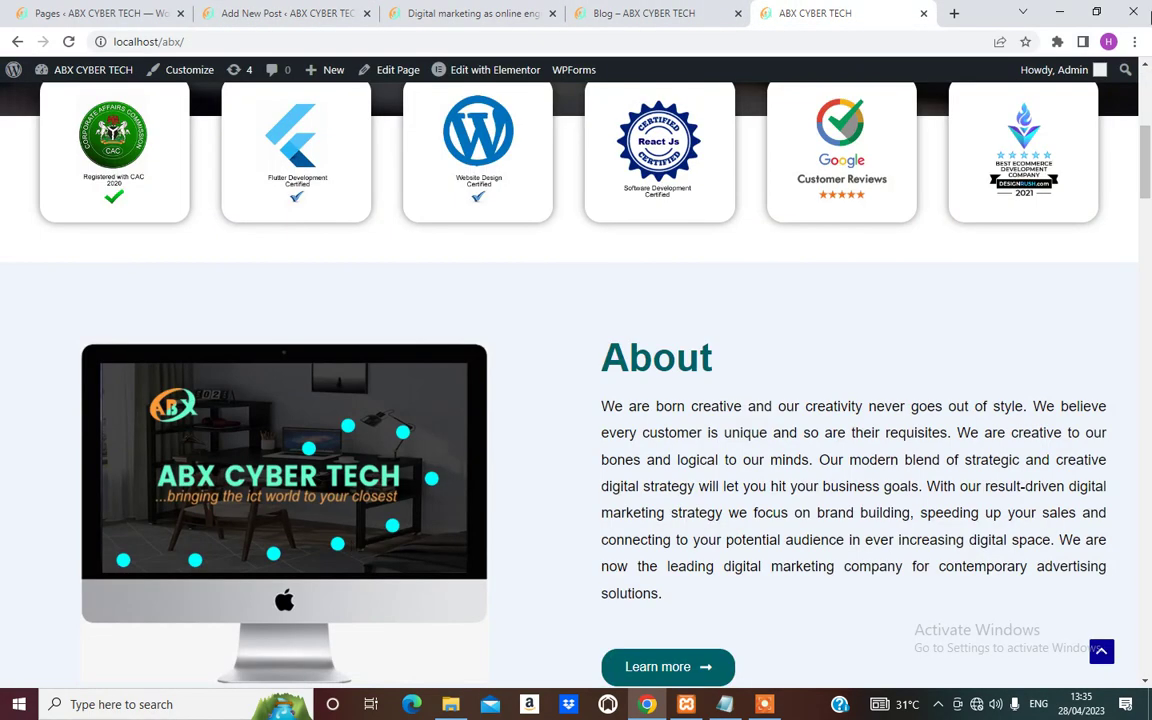
{"action": "scroll", "coordinate": [1016, 14], "scroll_direction": "down", "scroll_amount": 5}
{"action": "left_click", "coordinate": [652, 15]}
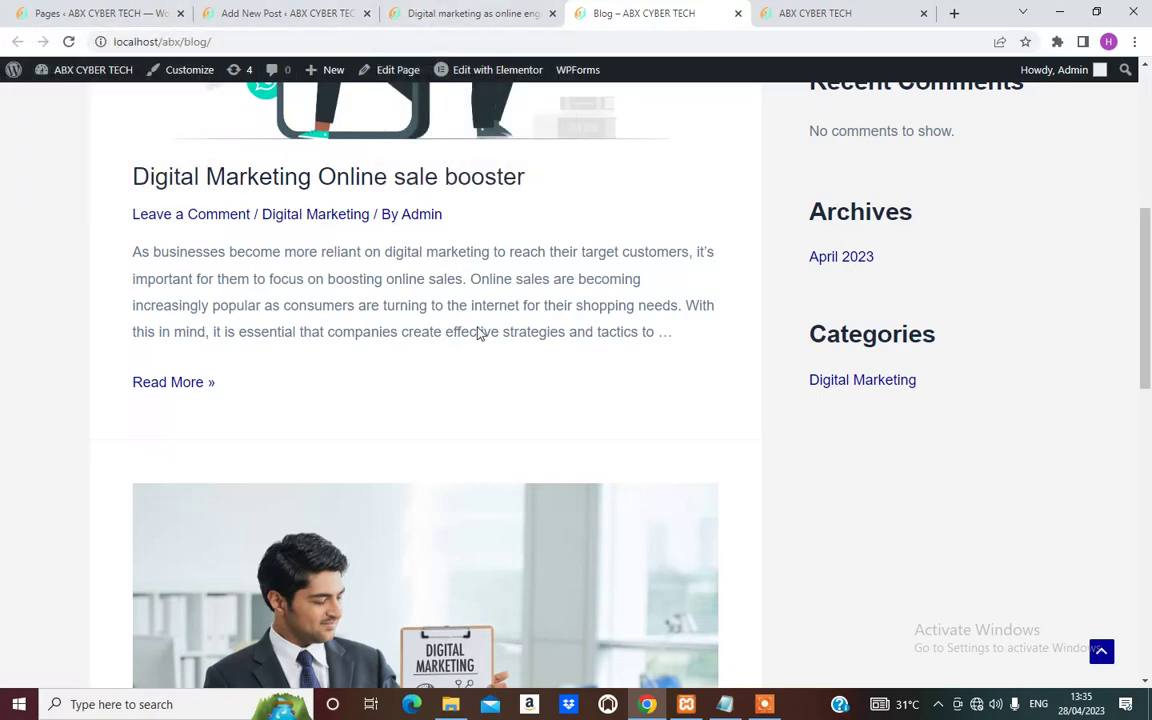
{"action": "scroll", "coordinate": [478, 332], "scroll_direction": "up", "scroll_amount": 5}
{"action": "scroll", "coordinate": [476, 362], "scroll_direction": "down", "scroll_amount": 8}
{"action": "scroll", "coordinate": [476, 370], "scroll_direction": "down", "scroll_amount": 5}
{"action": "scroll", "coordinate": [293, 267], "scroll_direction": "up", "scroll_amount": 7}
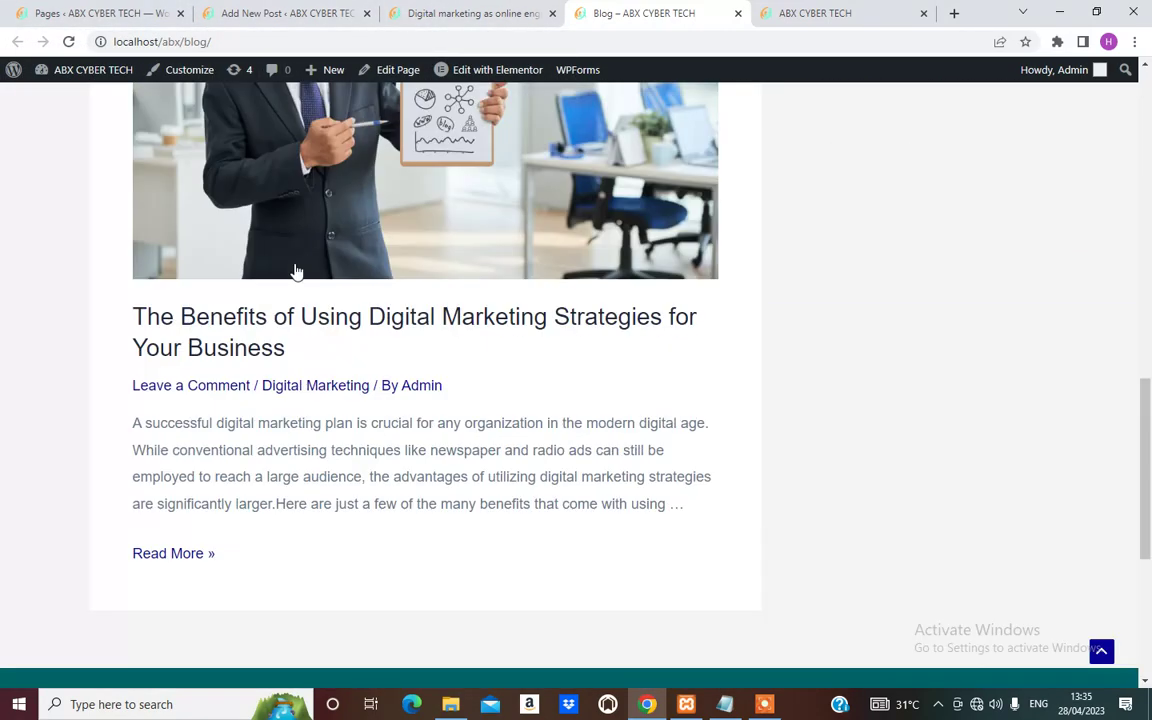
{"action": "left_click", "coordinate": [69, 42]}
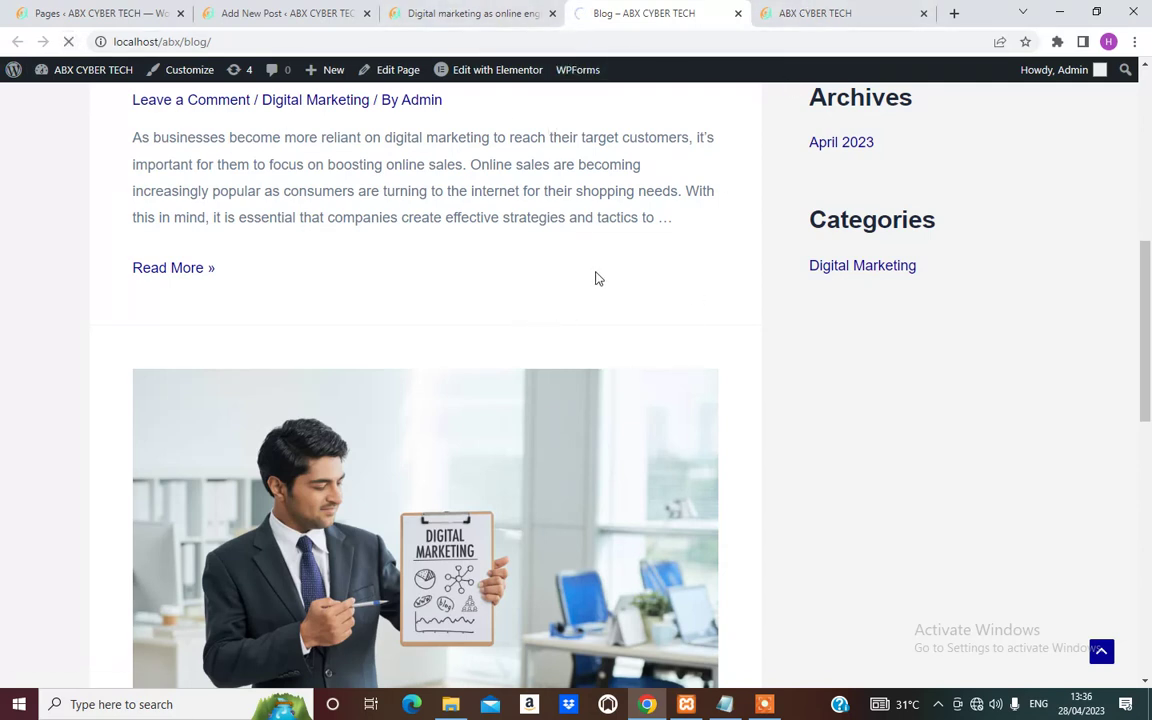
Look through the post entries on the reloaded Blog page, from the newest article to the oldest.
{"action": "scroll", "coordinate": [303, 306], "scroll_direction": "down", "scroll_amount": 6}
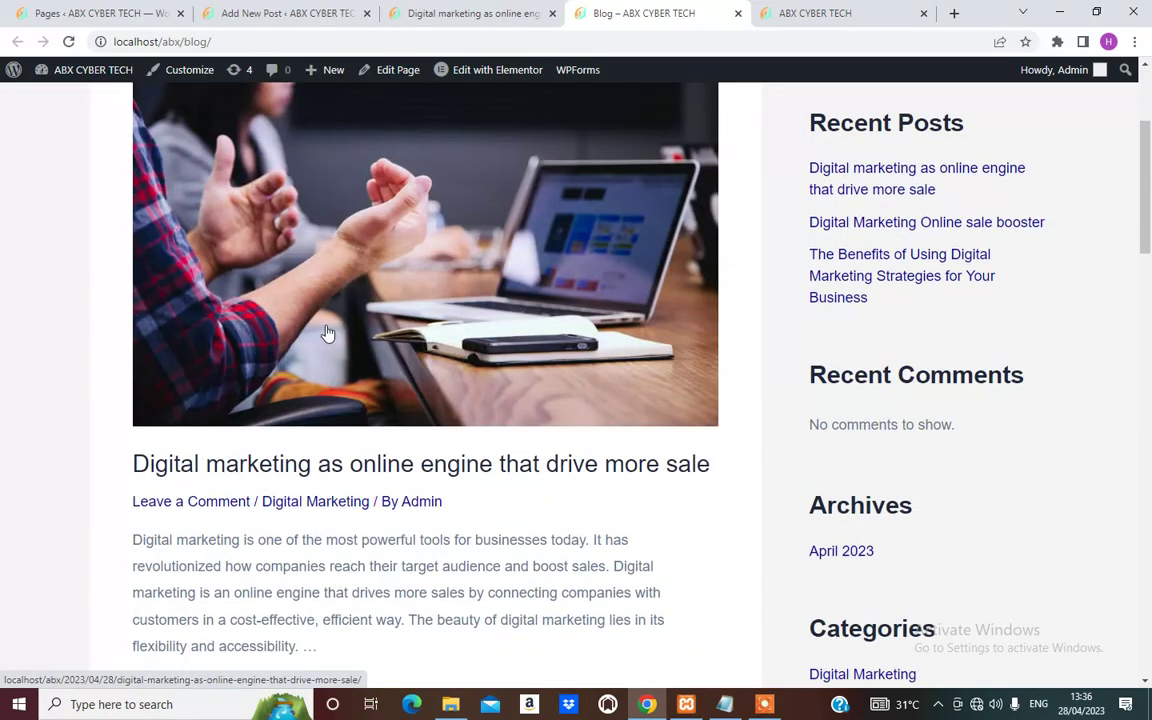
{"action": "scroll", "coordinate": [345, 353], "scroll_direction": "down", "scroll_amount": 15}
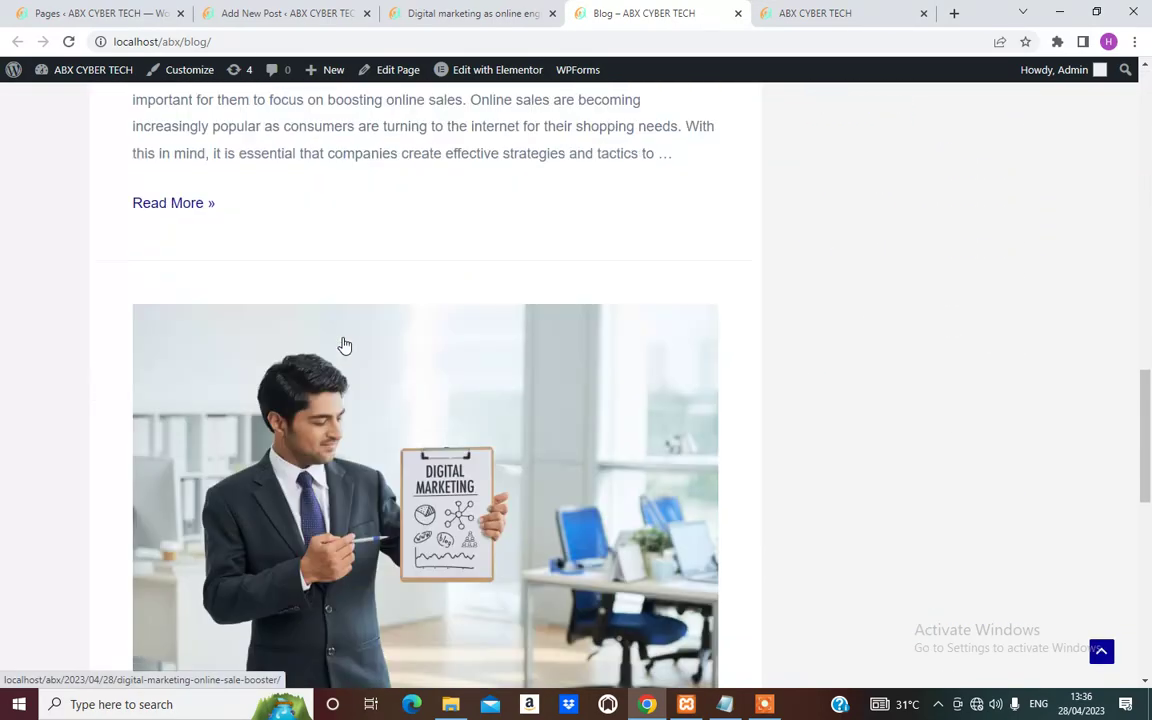
{"action": "scroll", "coordinate": [350, 339], "scroll_direction": "up", "scroll_amount": 20}
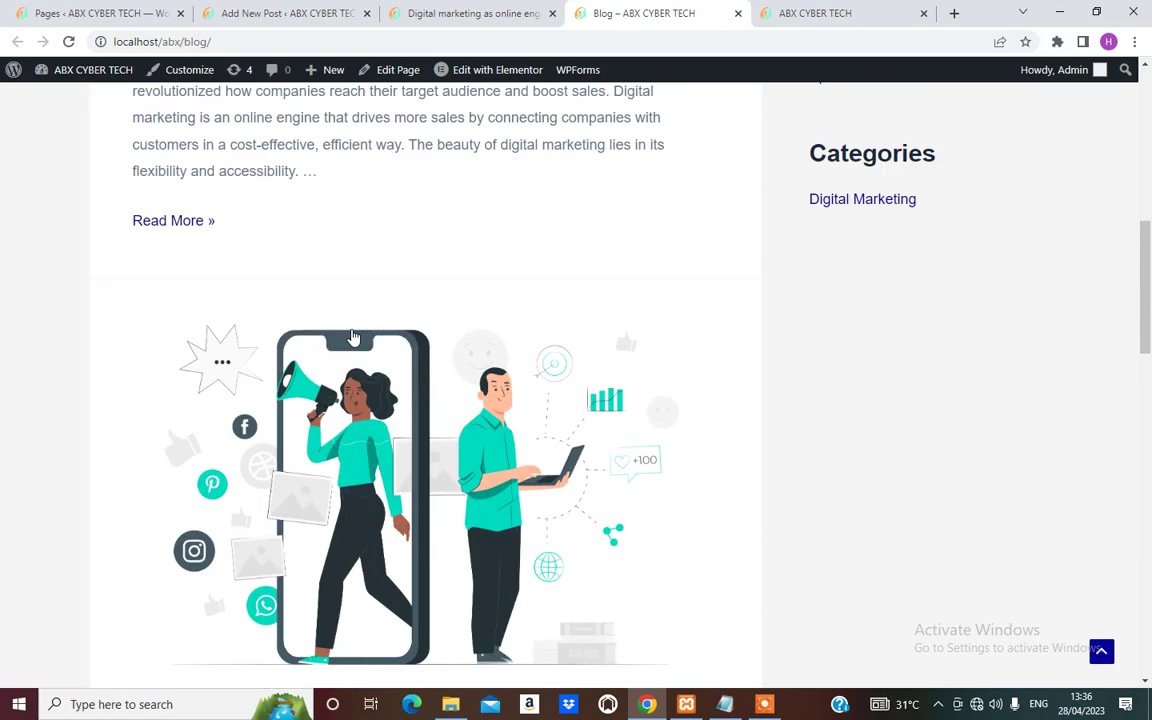
{"action": "scroll", "coordinate": [353, 338], "scroll_direction": "down", "scroll_amount": 17}
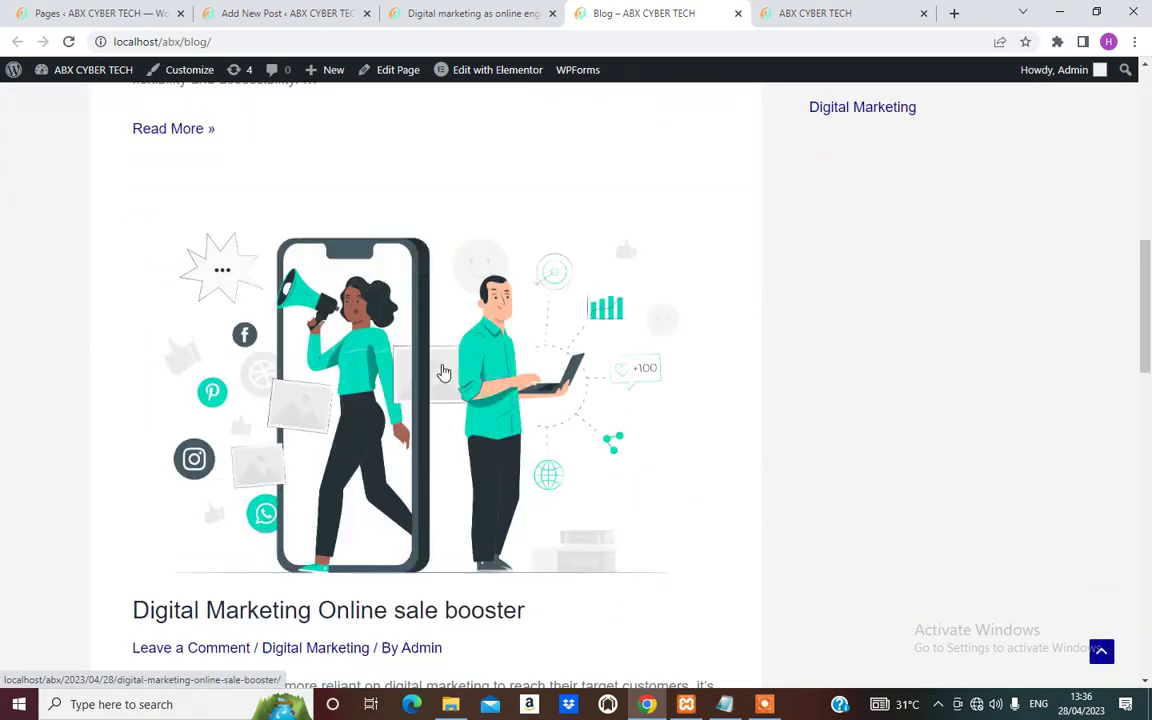
{"action": "scroll", "coordinate": [463, 383], "scroll_direction": "up", "scroll_amount": 12}
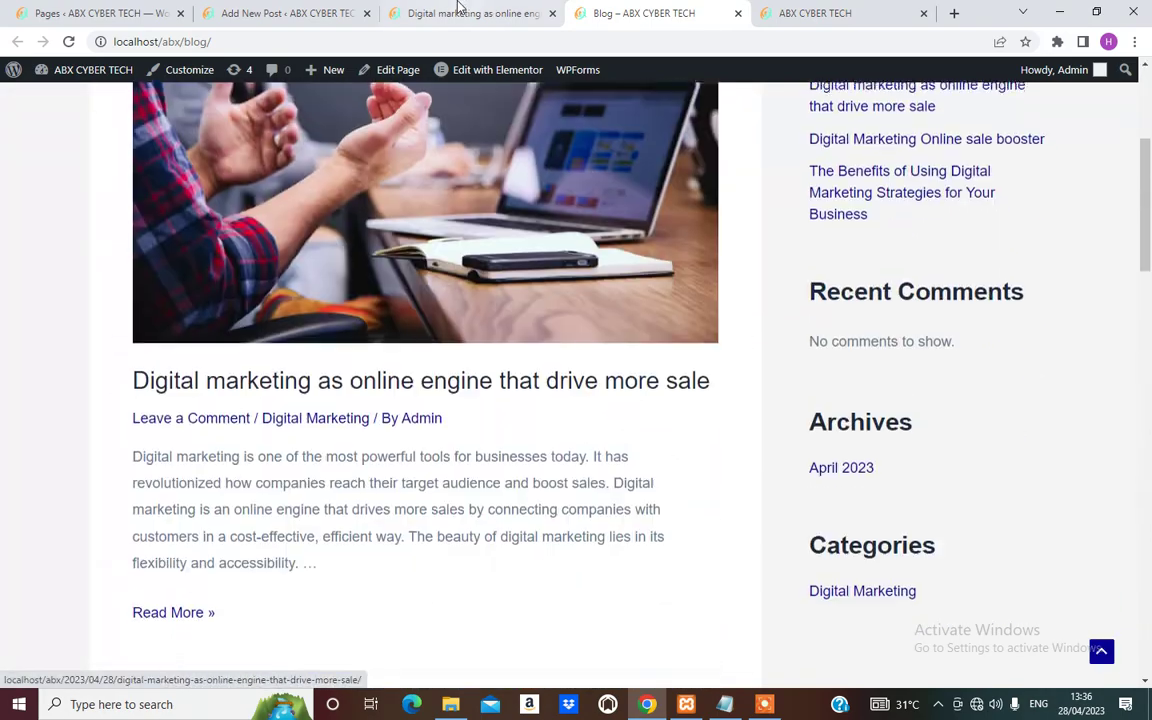
Reload the site's home page and check the post cards in its News & Articles section.
{"action": "left_click", "coordinate": [803, 14]}
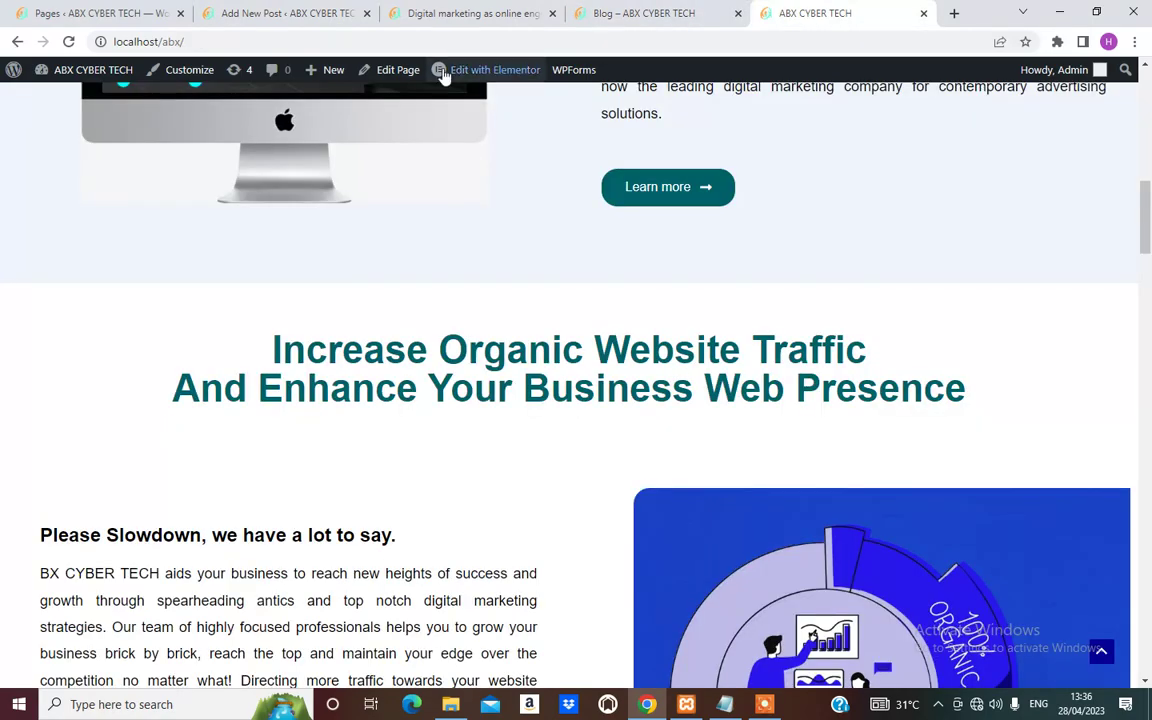
{"action": "left_click", "coordinate": [70, 42]}
{"action": "scroll", "coordinate": [600, 330], "scroll_direction": "down", "scroll_amount": 20}
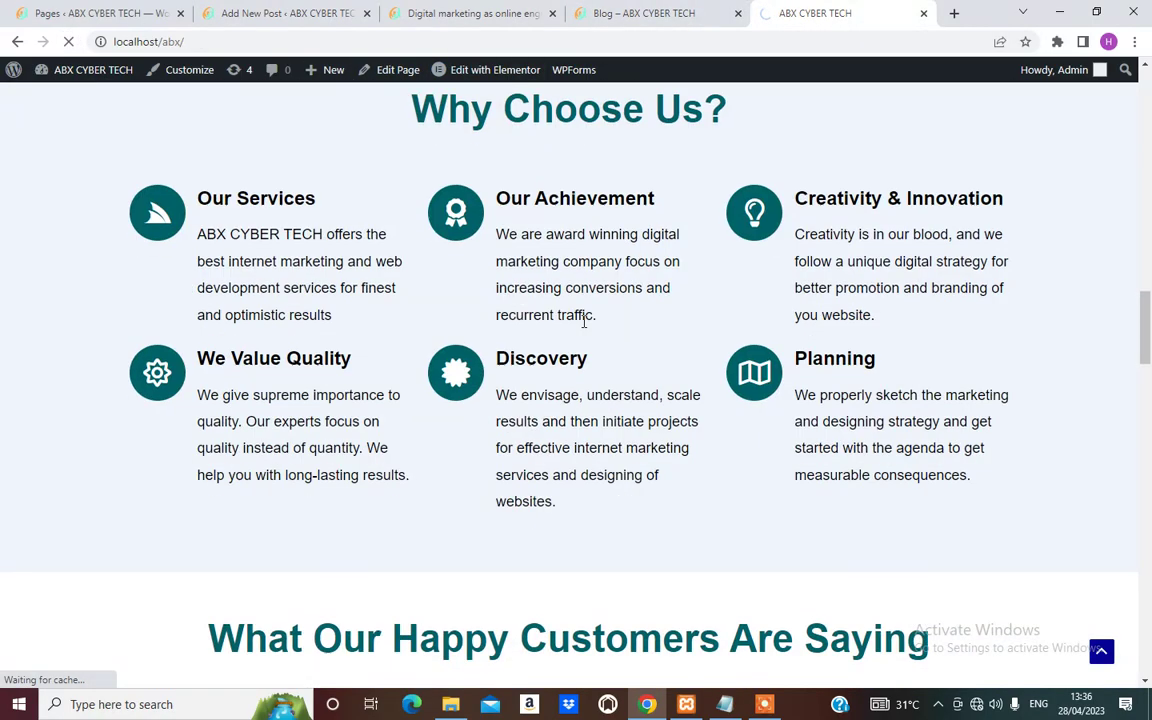
{"action": "scroll", "coordinate": [660, 350], "scroll_direction": "down", "scroll_amount": 15}
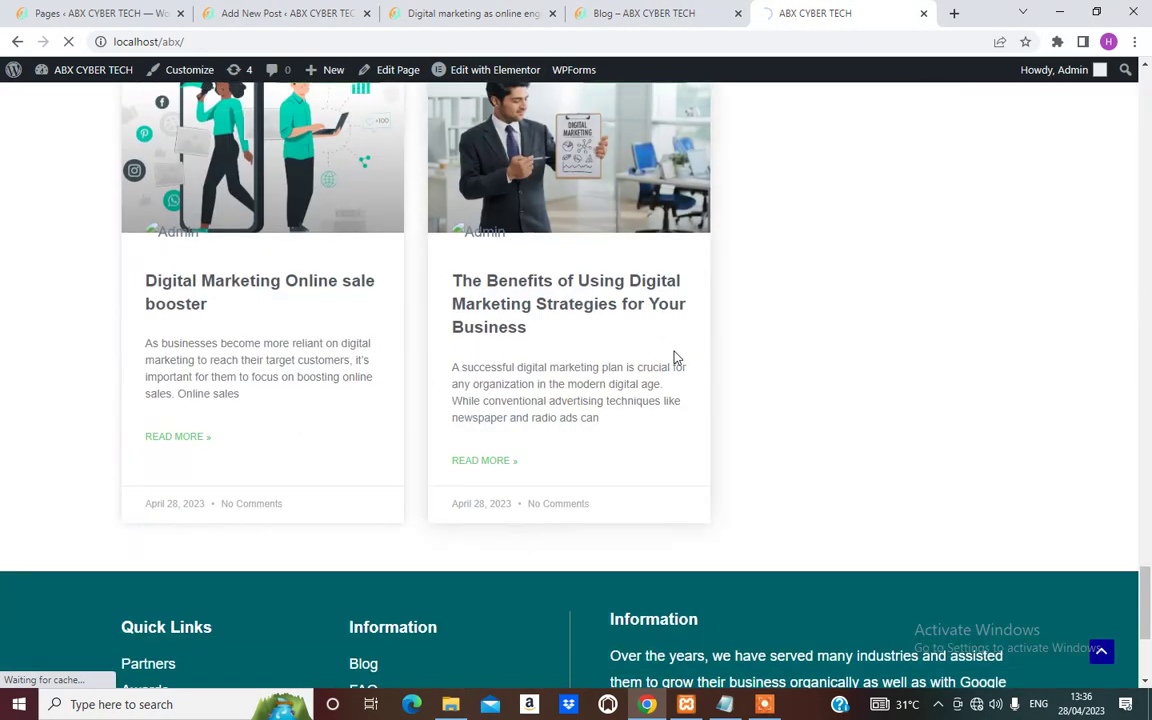
{"action": "scroll", "coordinate": [1030, 391], "scroll_direction": "up", "scroll_amount": 3}
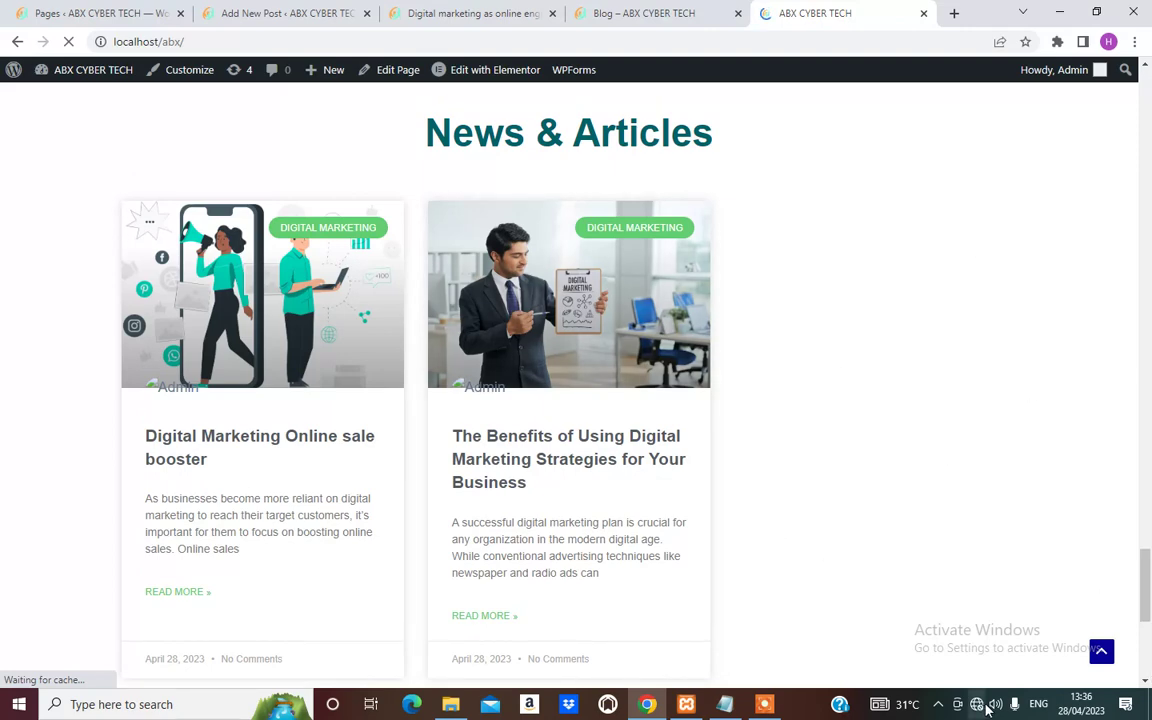
{"action": "scroll", "coordinate": [820, 470], "scroll_direction": "down", "scroll_amount": 10}
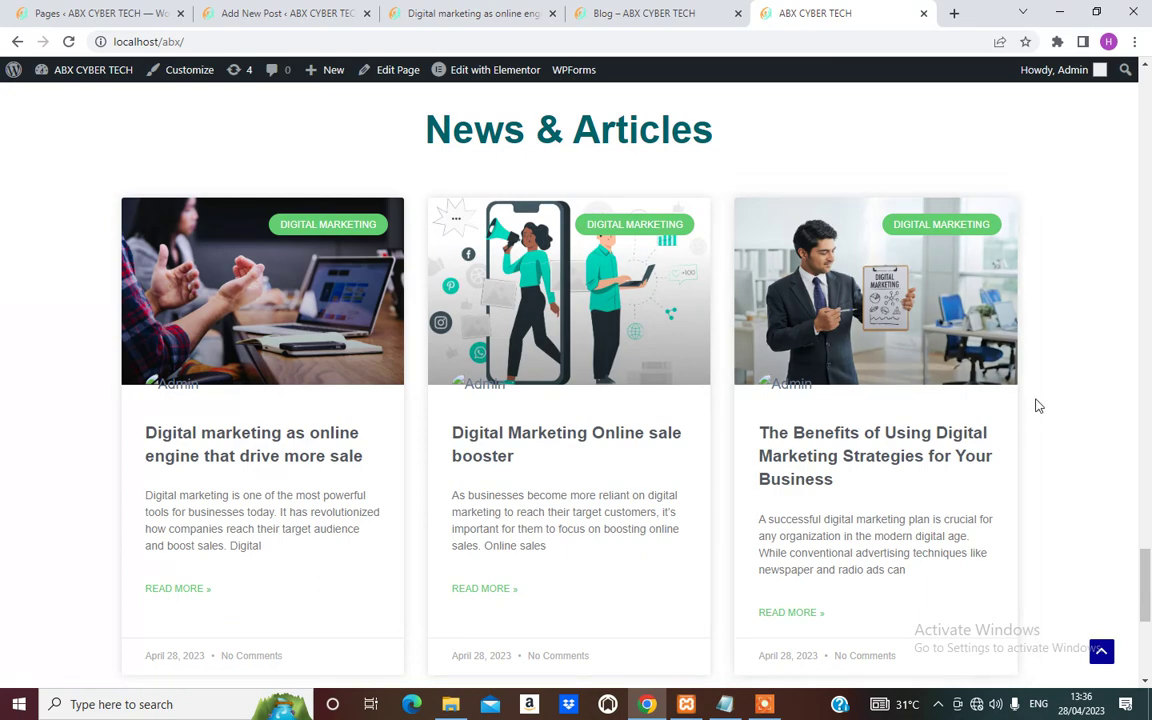
Examine the three News & Articles cards, including the first card's publication date, and the home page sections around them.
{"action": "scroll", "coordinate": [1010, 414], "scroll_direction": "down", "scroll_amount": 3}
{"action": "scroll", "coordinate": [985, 418], "scroll_direction": "up", "scroll_amount": 3}
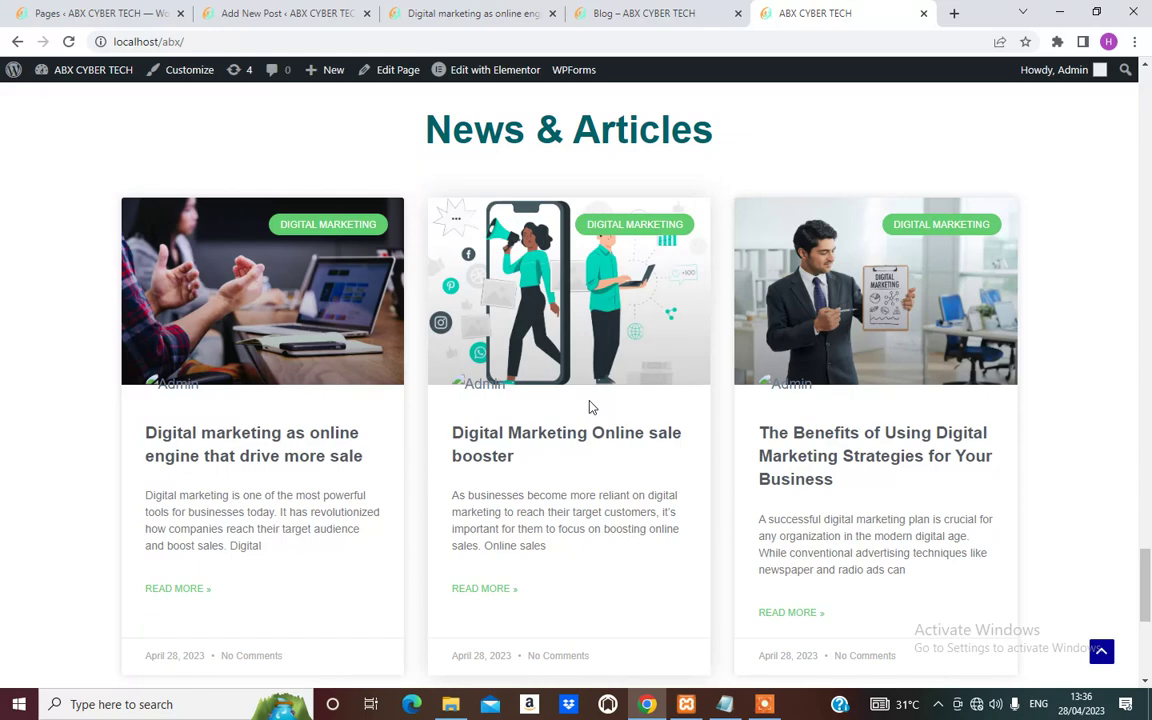
{"action": "scroll", "coordinate": [651, 445], "scroll_direction": "down", "scroll_amount": 5}
{"action": "scroll", "coordinate": [619, 429], "scroll_direction": "up", "scroll_amount": 4}
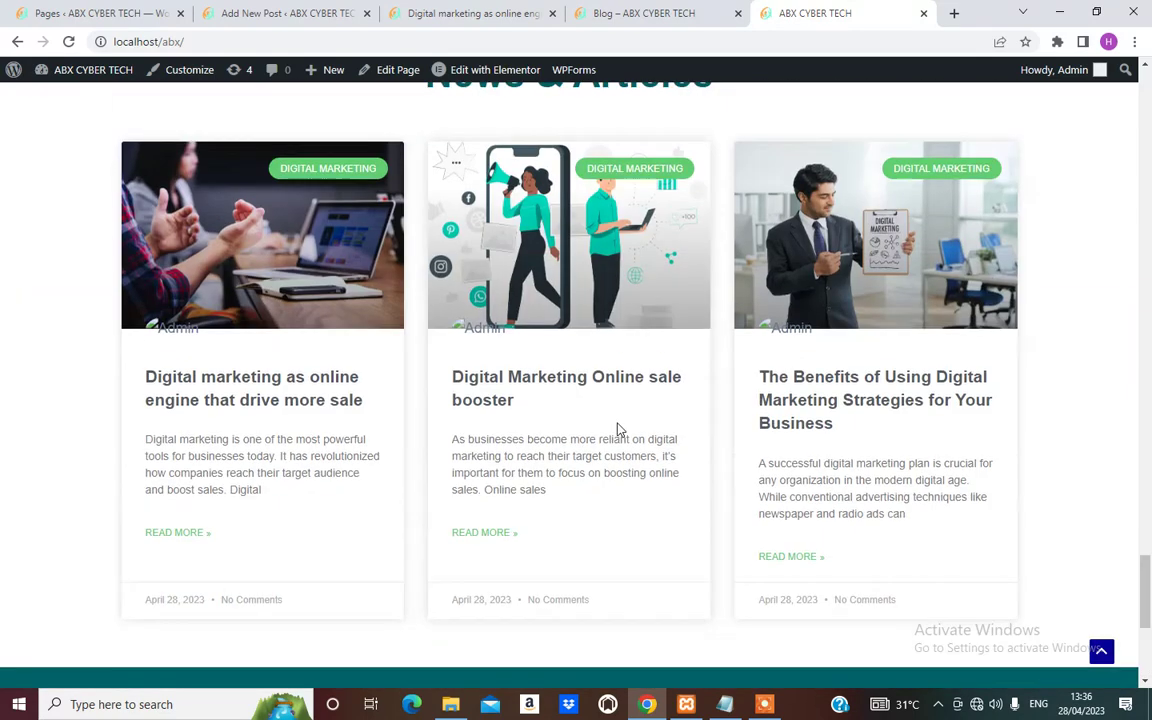
{"action": "scroll", "coordinate": [619, 429], "scroll_direction": "up", "scroll_amount": 2}
{"action": "scroll", "coordinate": [612, 424], "scroll_direction": "down", "scroll_amount": 3}
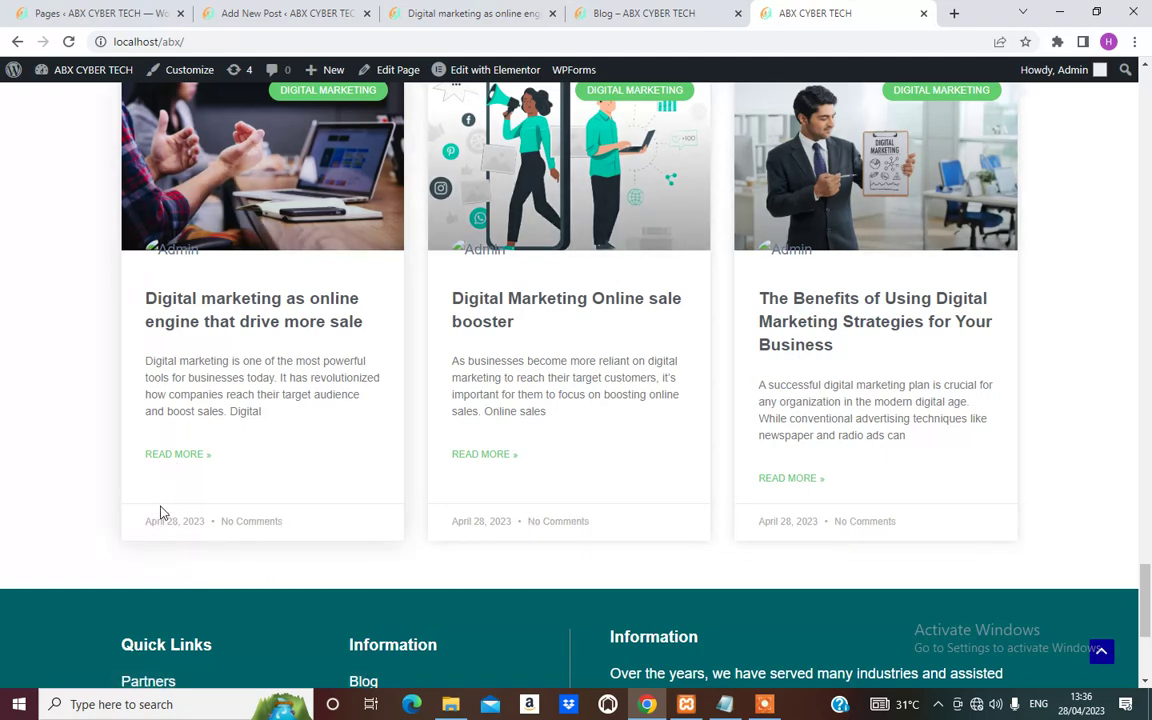
{"action": "left_click_drag", "start_coordinate": [198, 521], "coordinate": [137, 531]}
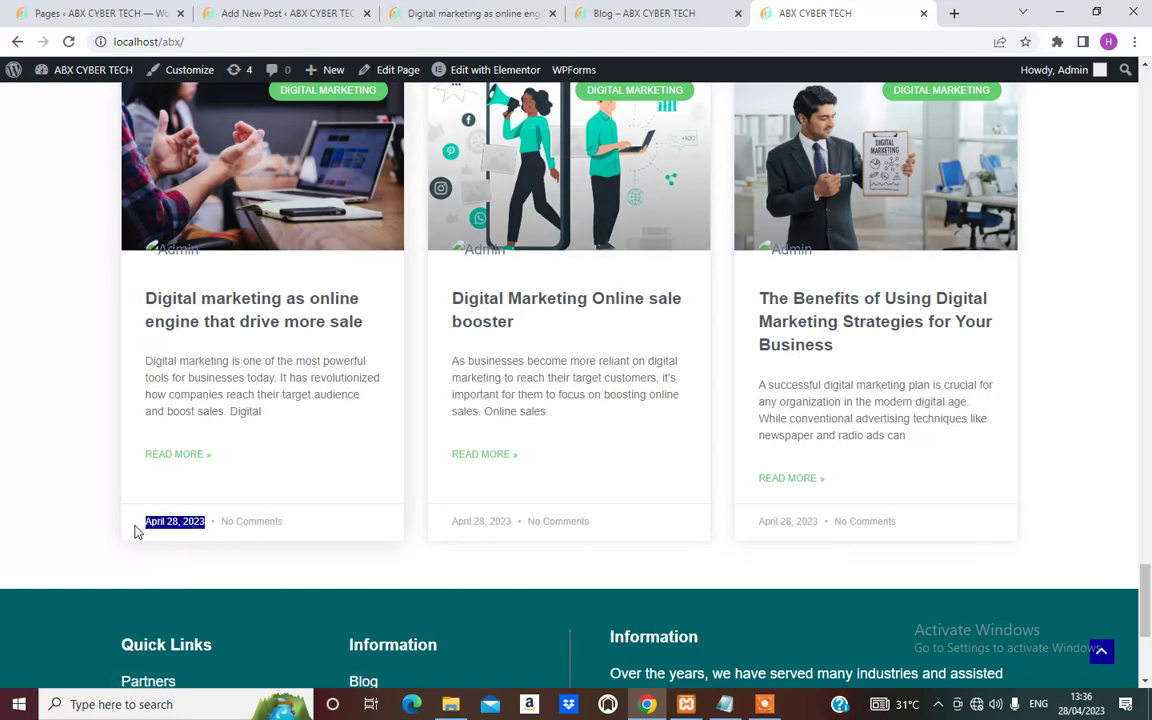
{"action": "scroll", "coordinate": [1060, 525], "scroll_direction": "down", "scroll_amount": 2}
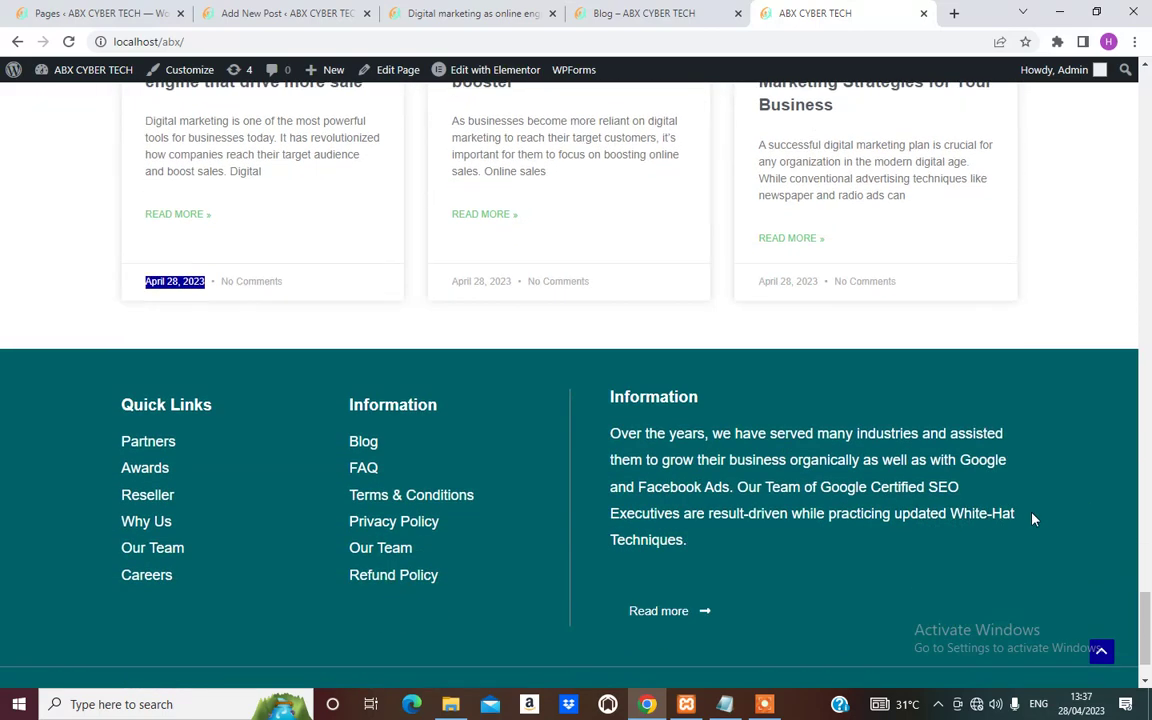
{"action": "scroll", "coordinate": [314, 488], "scroll_direction": "up", "scroll_amount": 5}
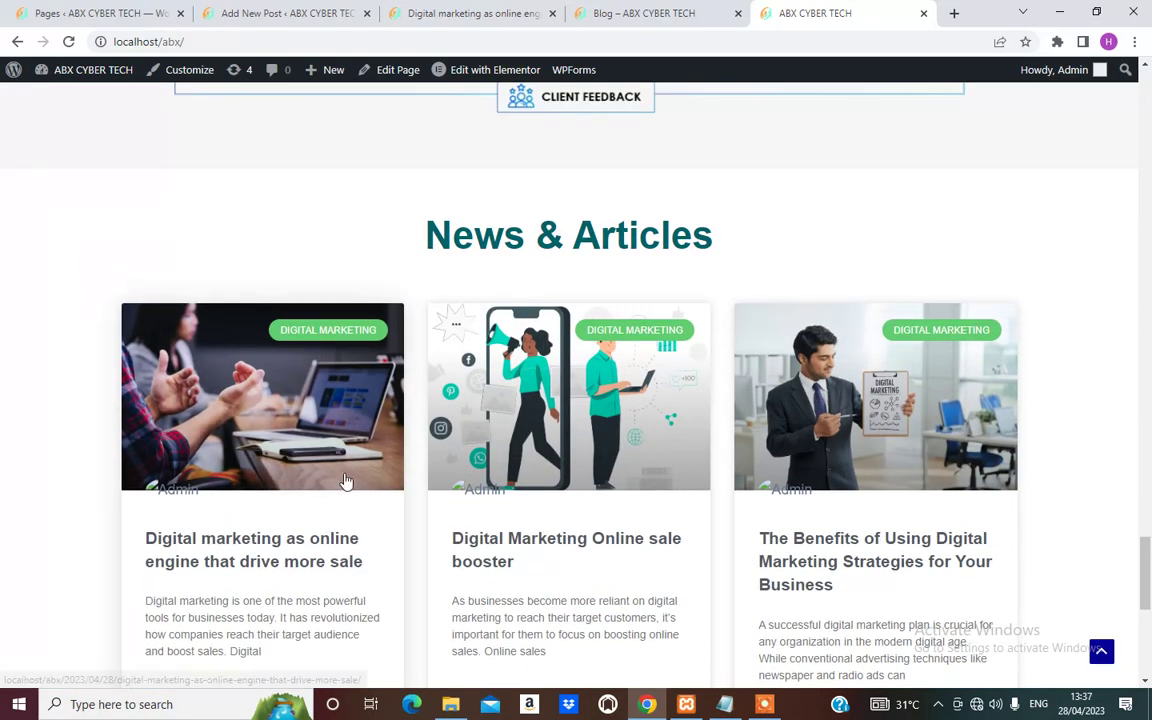
{"action": "scroll", "coordinate": [419, 463], "scroll_direction": "up", "scroll_amount": 10}
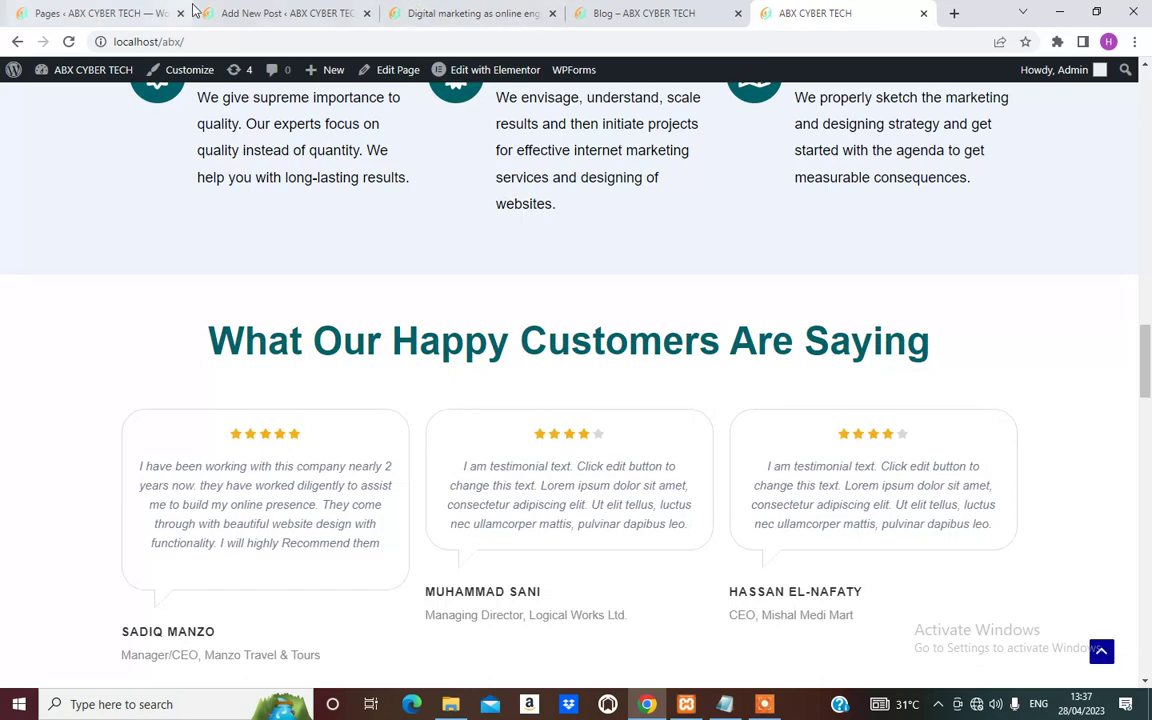
{"action": "scroll", "coordinate": [643, 571], "scroll_direction": "up", "scroll_amount": 5}
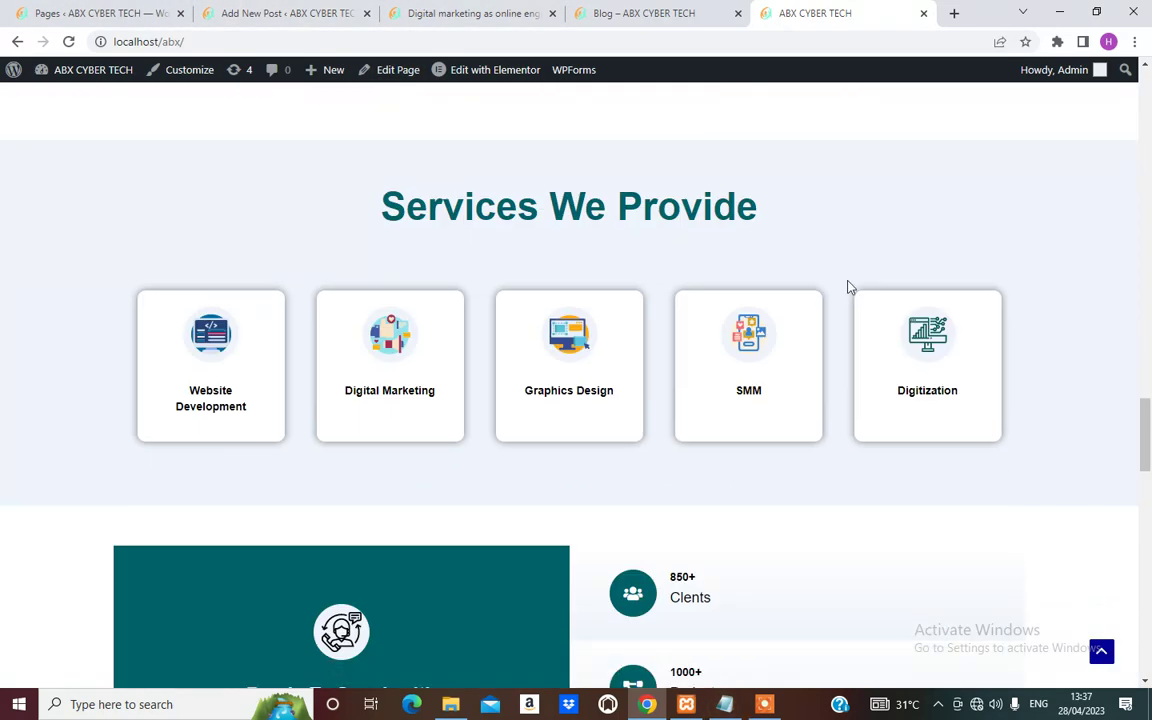
Open the editor for a new post in a separate browser tab from the site's Pages admin screen.
{"action": "left_click", "coordinate": [290, 13]}
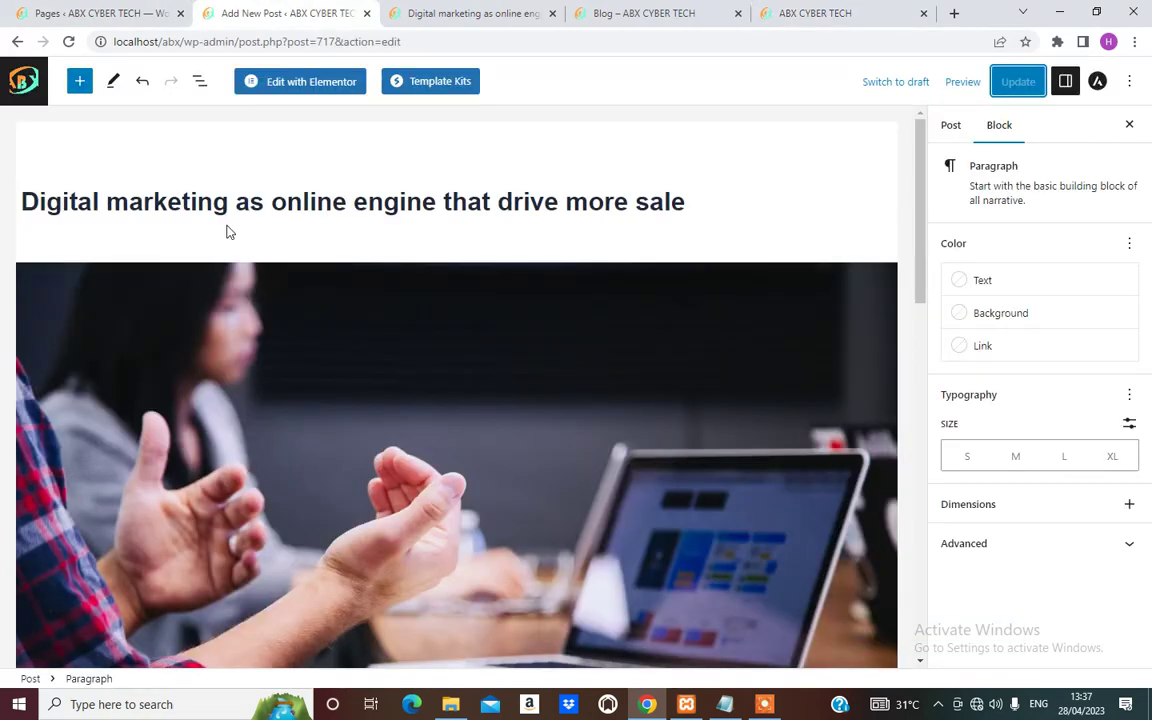
{"action": "left_click", "coordinate": [83, 9]}
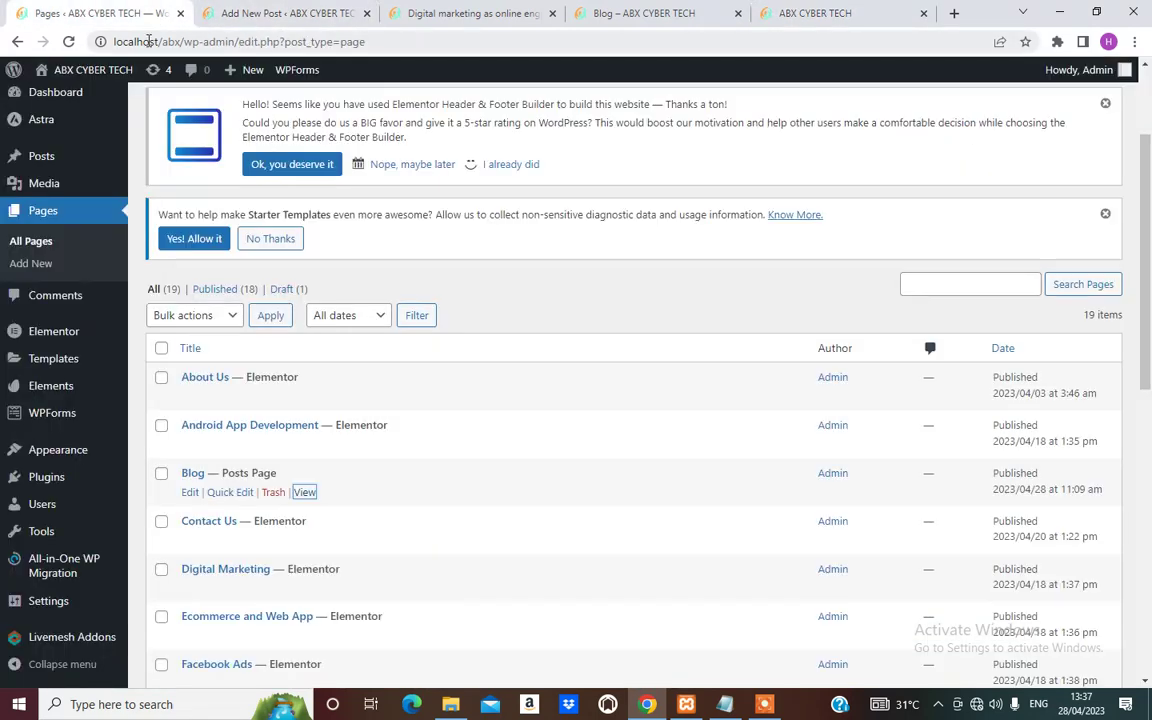
{"action": "mouse_move", "coordinate": [255, 78]}
{"action": "right_click", "coordinate": [248, 103]}
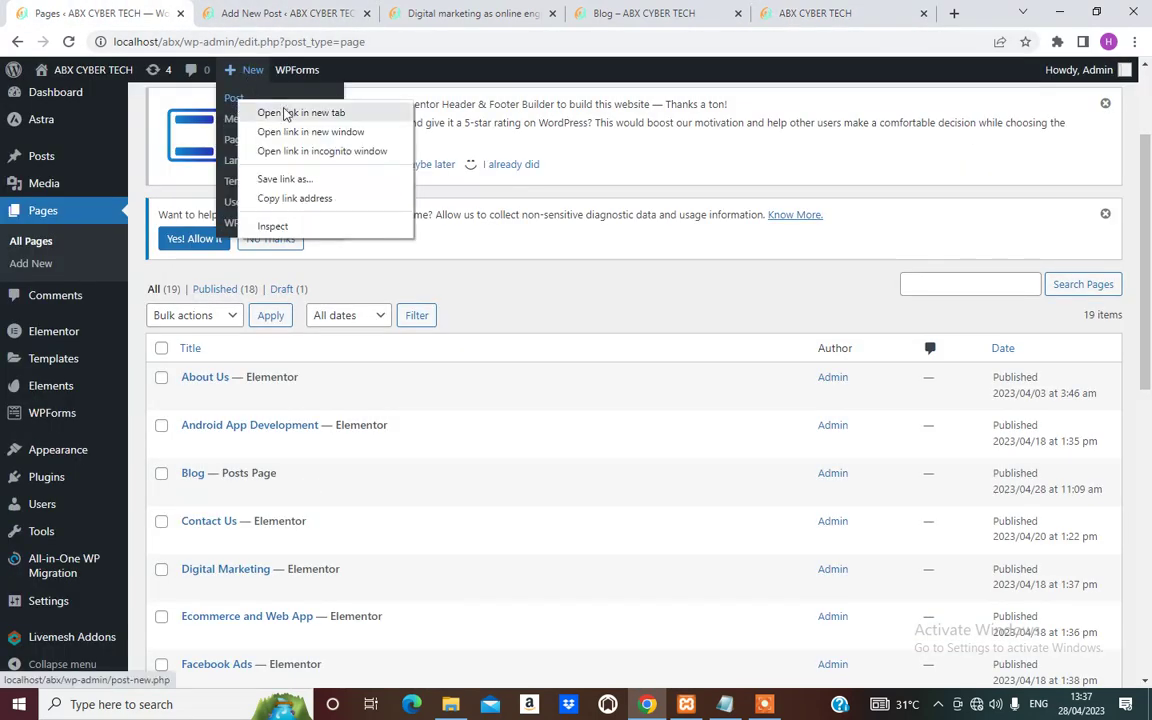
{"action": "left_click", "coordinate": [287, 113]}
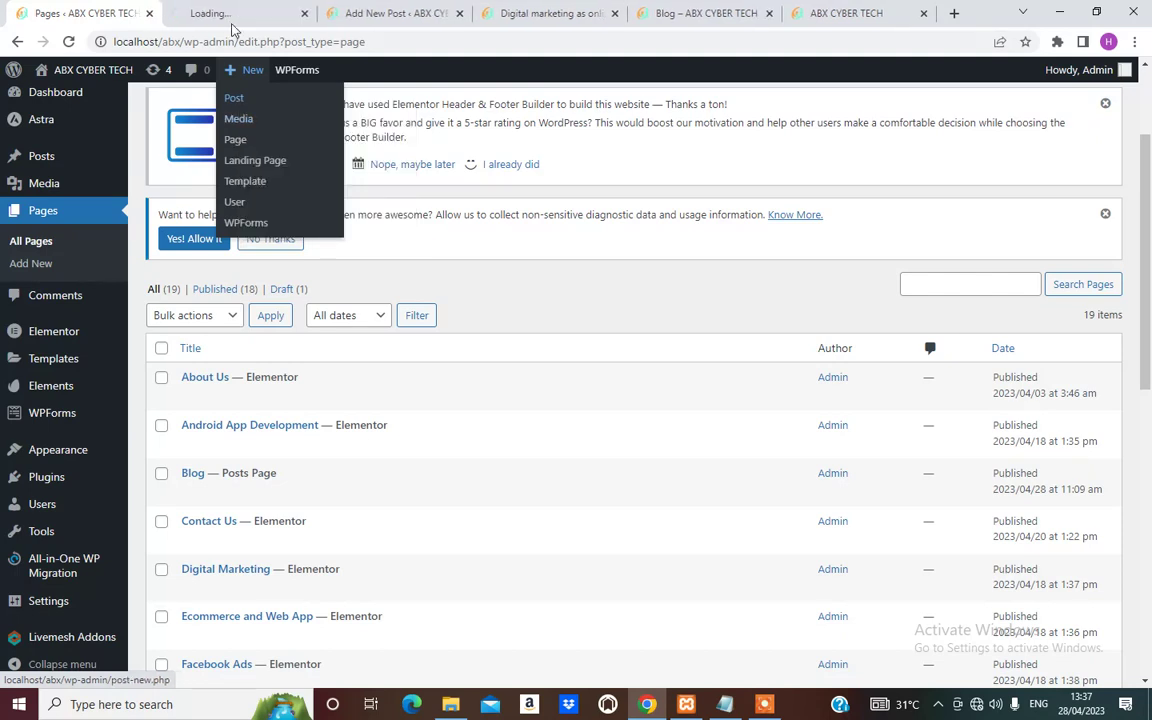
Close the old post editor, published post and Blog page tabs, and bring up the new post's editor.
{"action": "left_click", "coordinate": [460, 14]}
{"action": "left_click", "coordinate": [460, 14]}
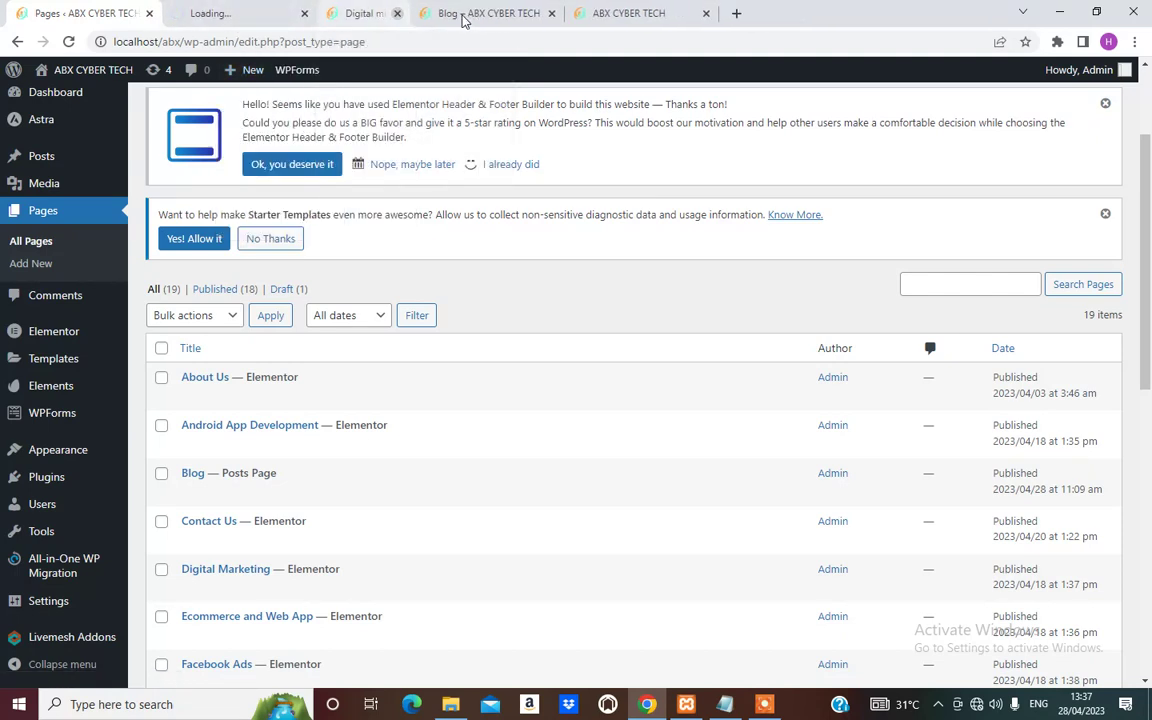
{"action": "left_click", "coordinate": [460, 14]}
{"action": "left_click", "coordinate": [272, 16]}
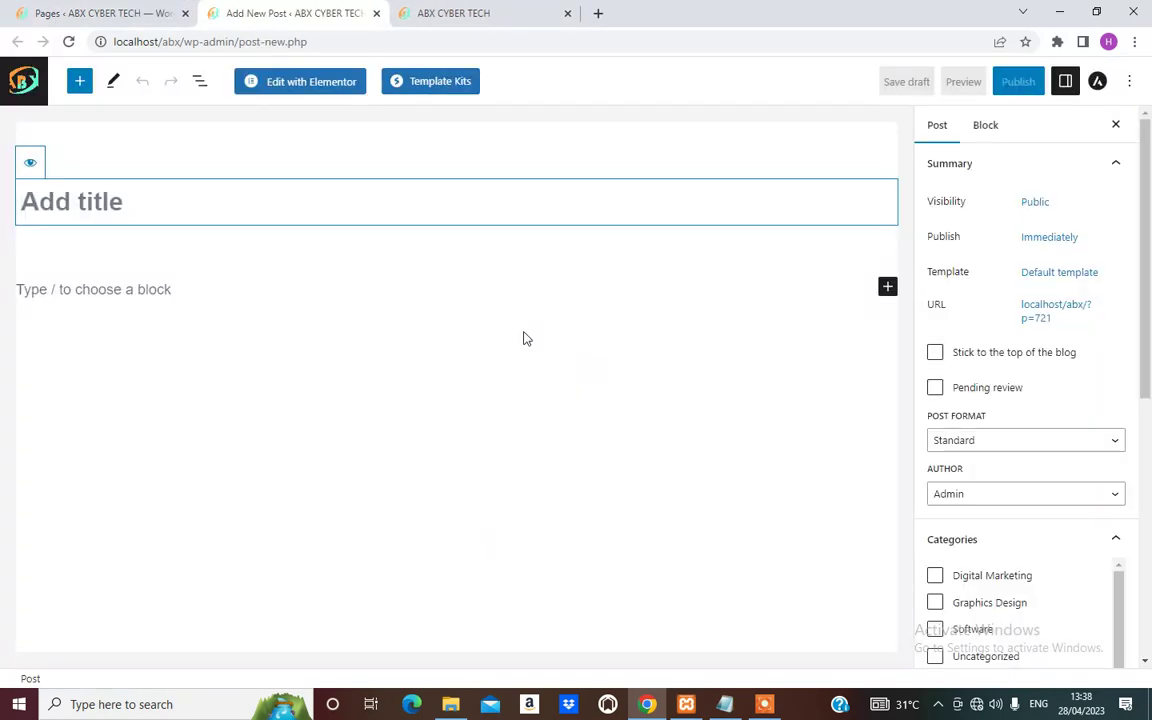
Switch to the "blog posts" file in Notepad and locate the Software article "Import of chatgpt content generation".
{"action": "key", "text": "alt+Tab"}
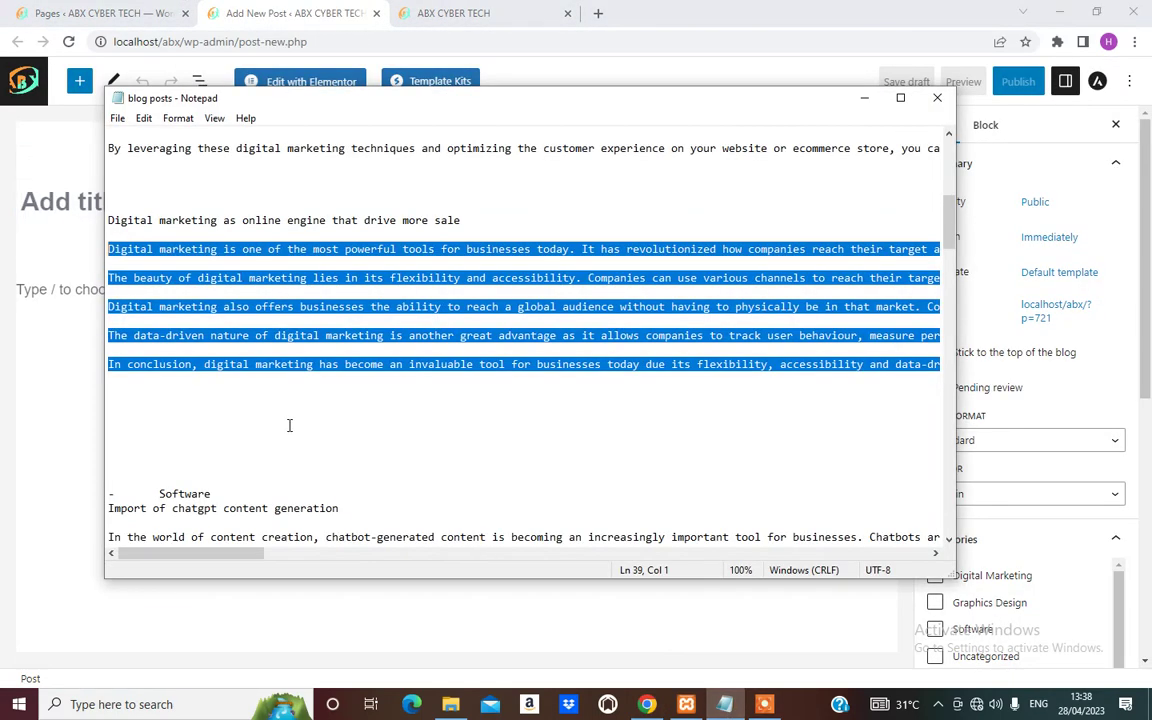
{"action": "scroll", "coordinate": [289, 425], "scroll_direction": "down", "scroll_amount": 3}
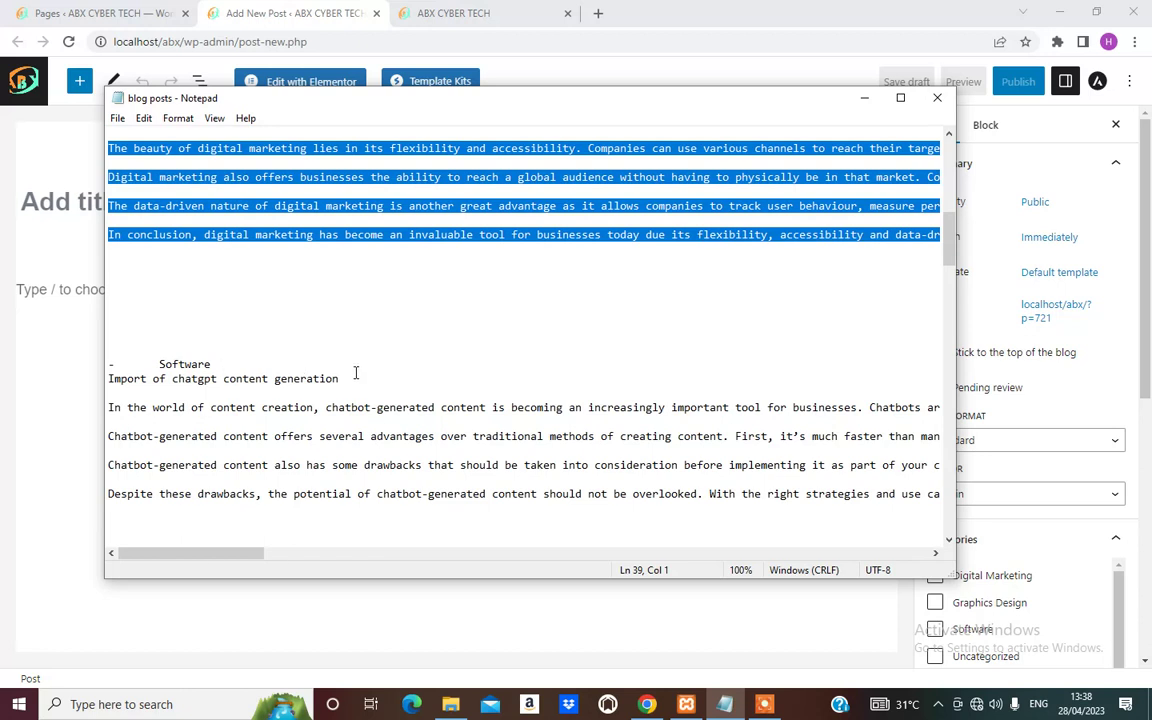
Copy the heading "Import of chatgpt content generation" from the blog posts text file into the new post's title.
{"action": "left_click_drag", "start_coordinate": [355, 372], "coordinate": [133, 382]}
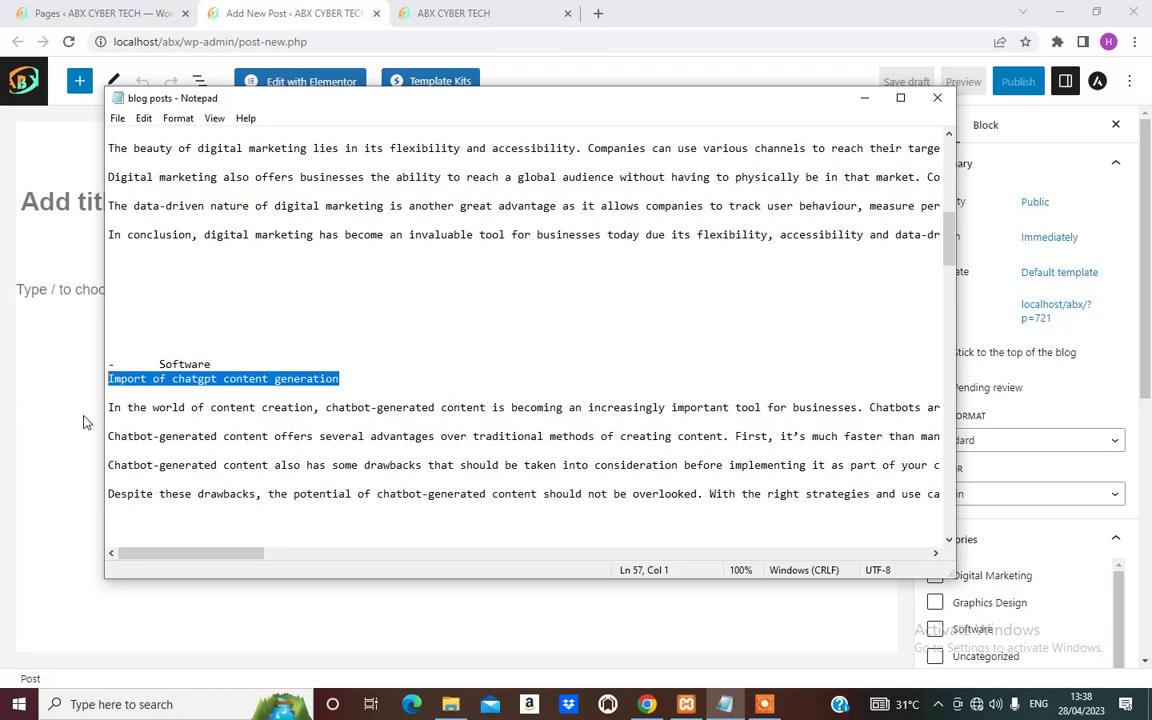
{"action": "left_click", "coordinate": [82, 288]}
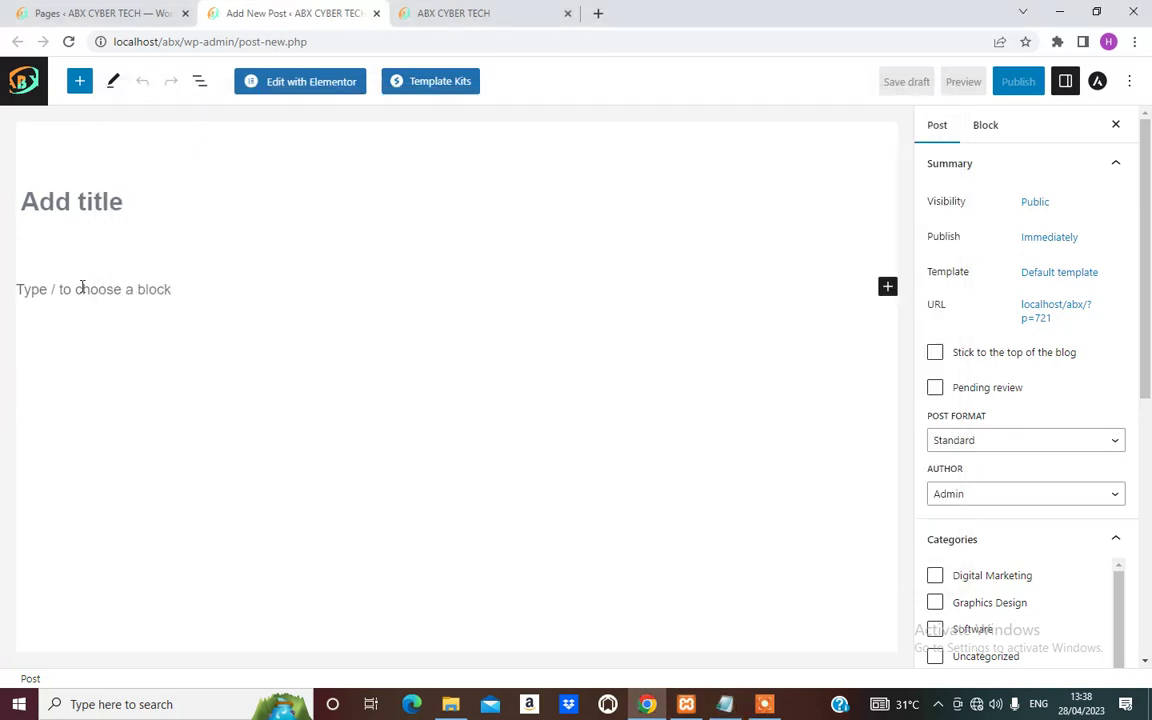
{"action": "left_click", "coordinate": [150, 280]}
{"action": "left_click", "coordinate": [130, 200]}
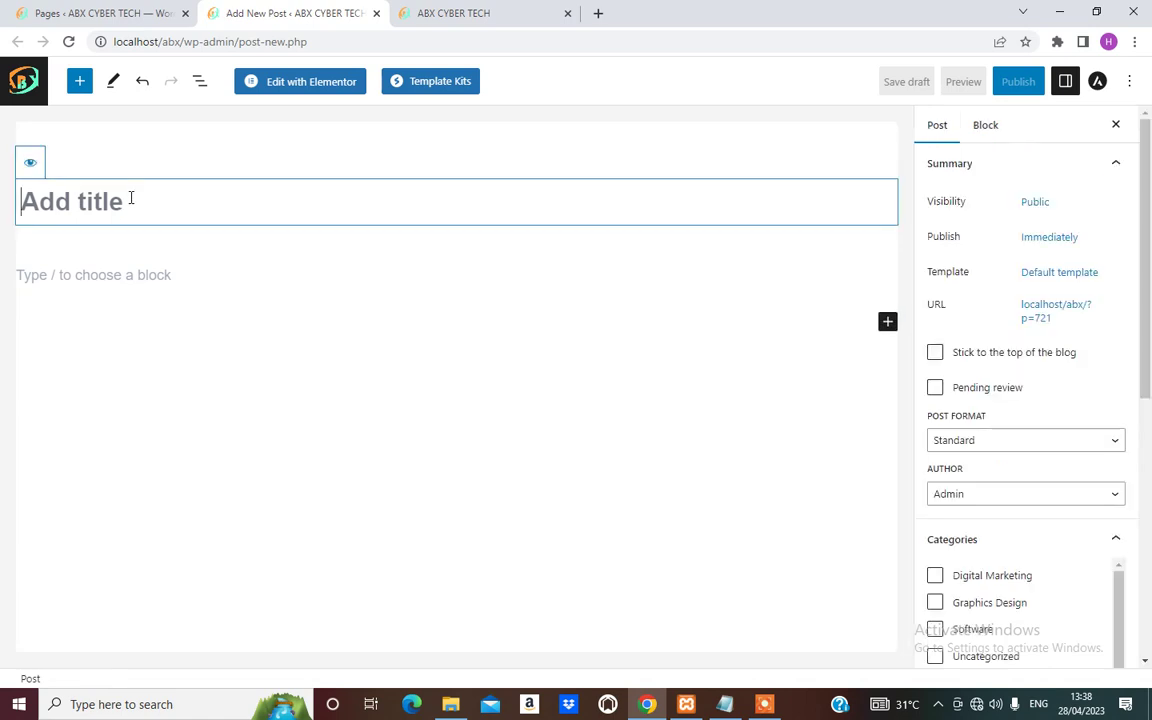
{"action": "type", "text": "Import of chatgpt content generation"}
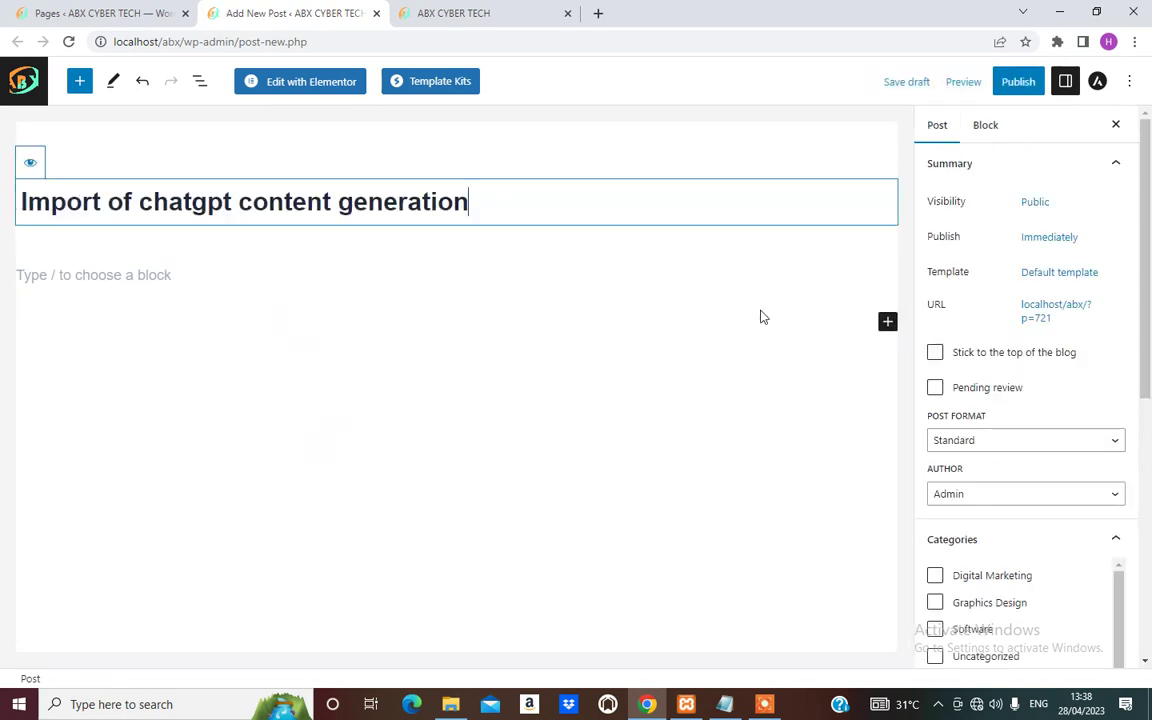
Insert an image block below the title and upload "opened-ai-chat-laptop (1)" from the Blog Resource folder.
{"action": "left_click", "coordinate": [172, 266]}
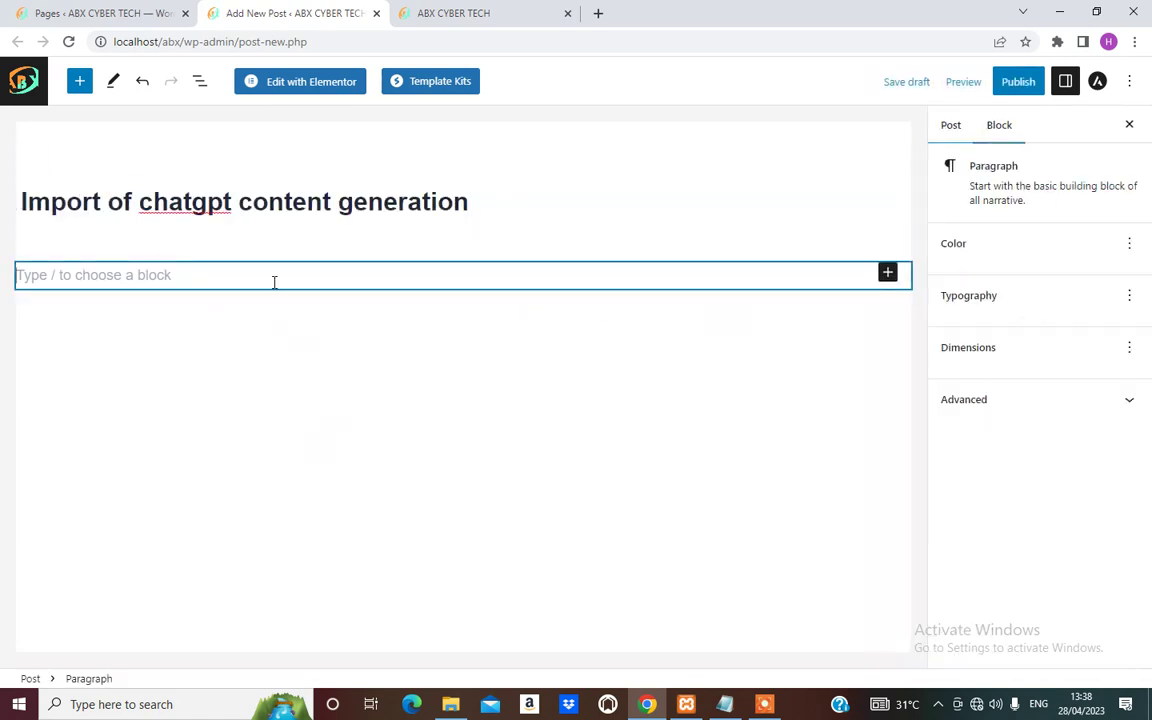
{"action": "left_click", "coordinate": [887, 274]}
{"action": "left_click", "coordinate": [849, 390]}
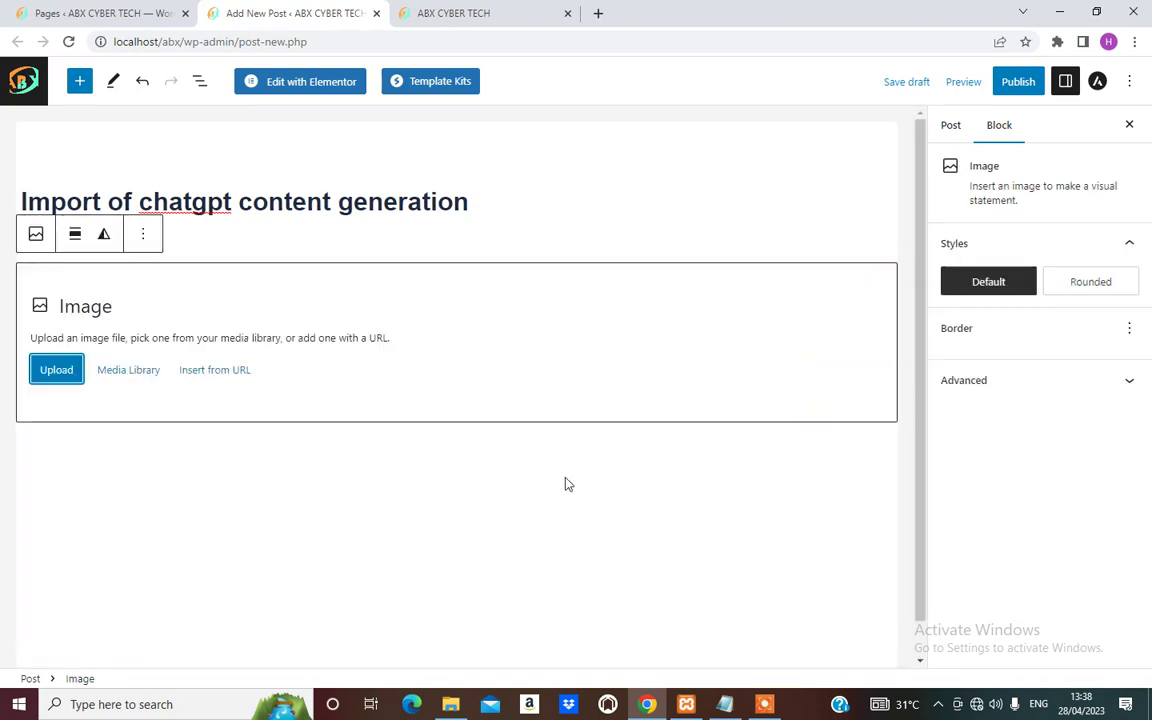
{"action": "left_click", "coordinate": [50, 371]}
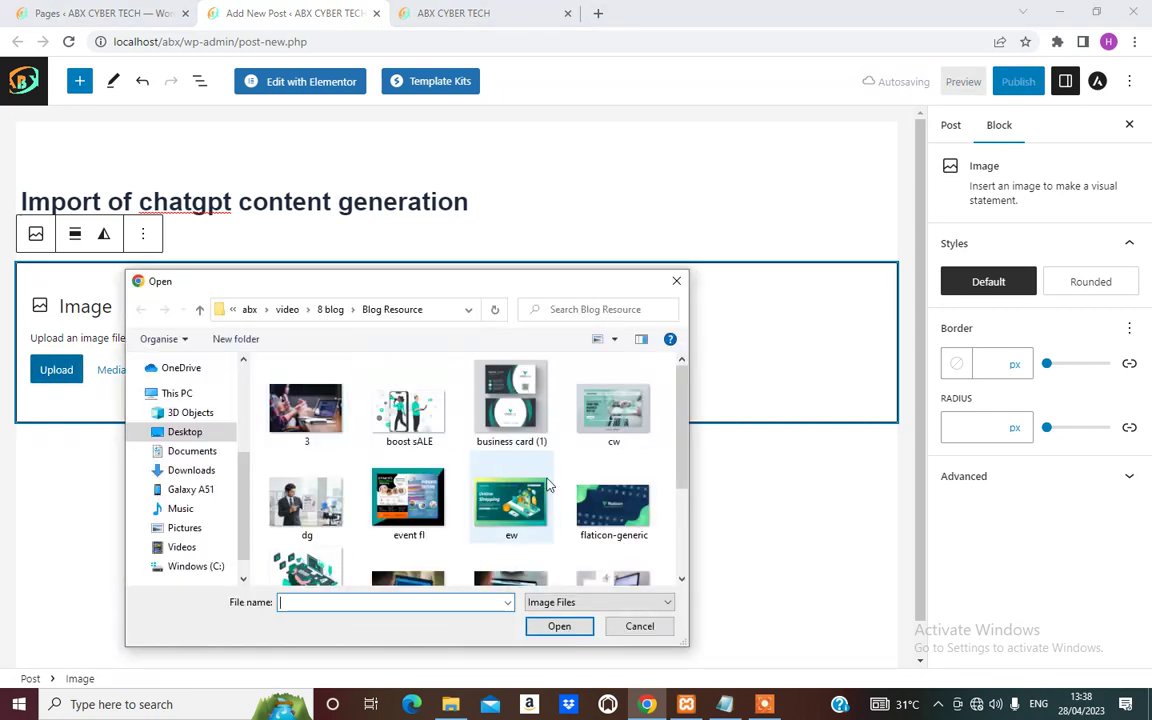
{"action": "scroll", "coordinate": [547, 485], "scroll_direction": "down", "scroll_amount": 3}
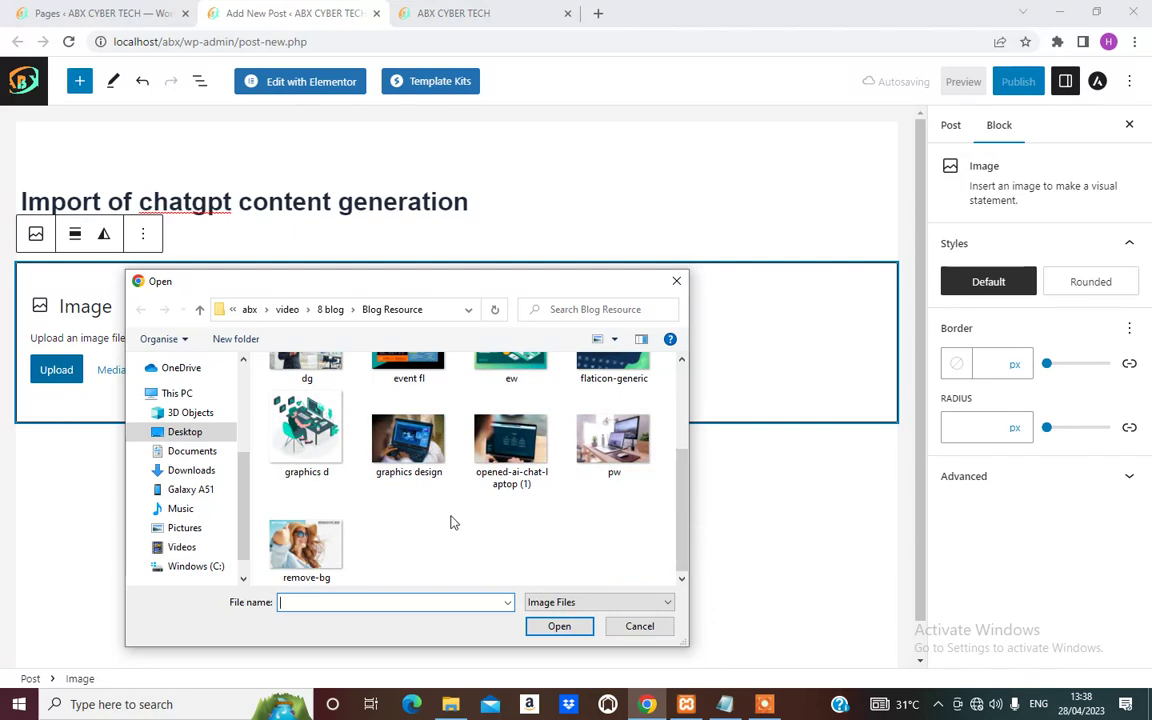
{"action": "left_click", "coordinate": [497, 468]}
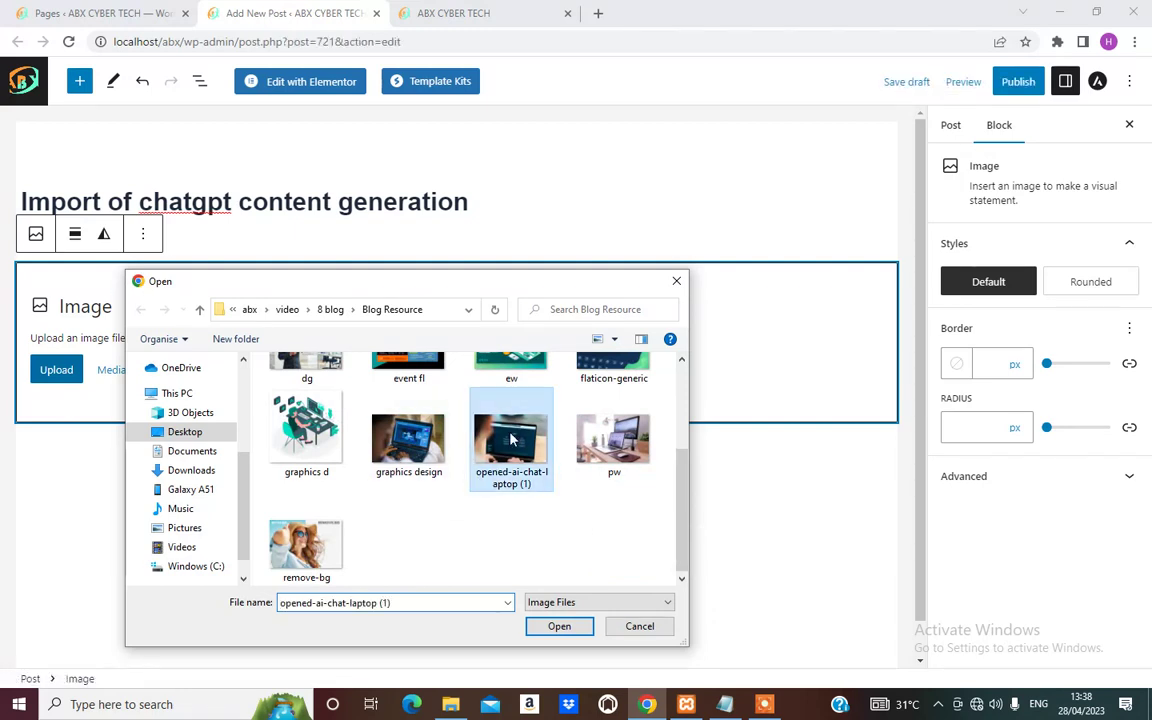
{"action": "left_click", "coordinate": [553, 625]}
{"action": "scroll", "coordinate": [687, 445], "scroll_direction": "down", "scroll_amount": 2}
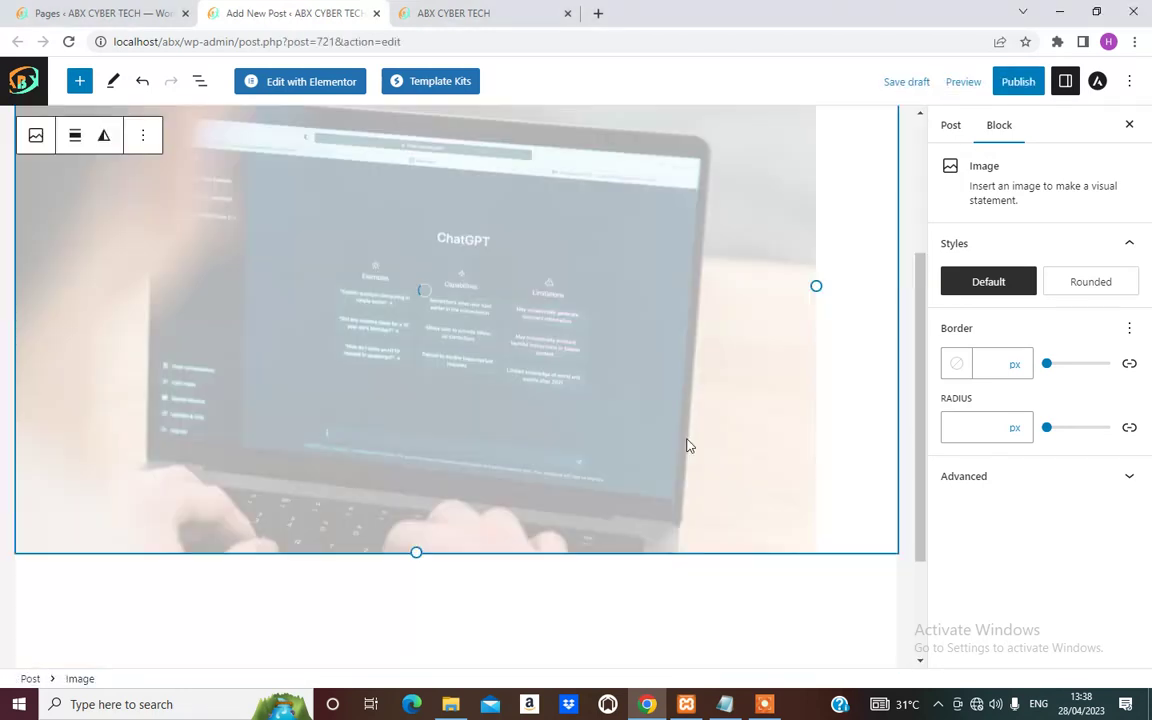
{"action": "scroll", "coordinate": [437, 419], "scroll_direction": "down", "scroll_amount": 2}
{"action": "scroll", "coordinate": [440, 414], "scroll_direction": "up", "scroll_amount": 4}
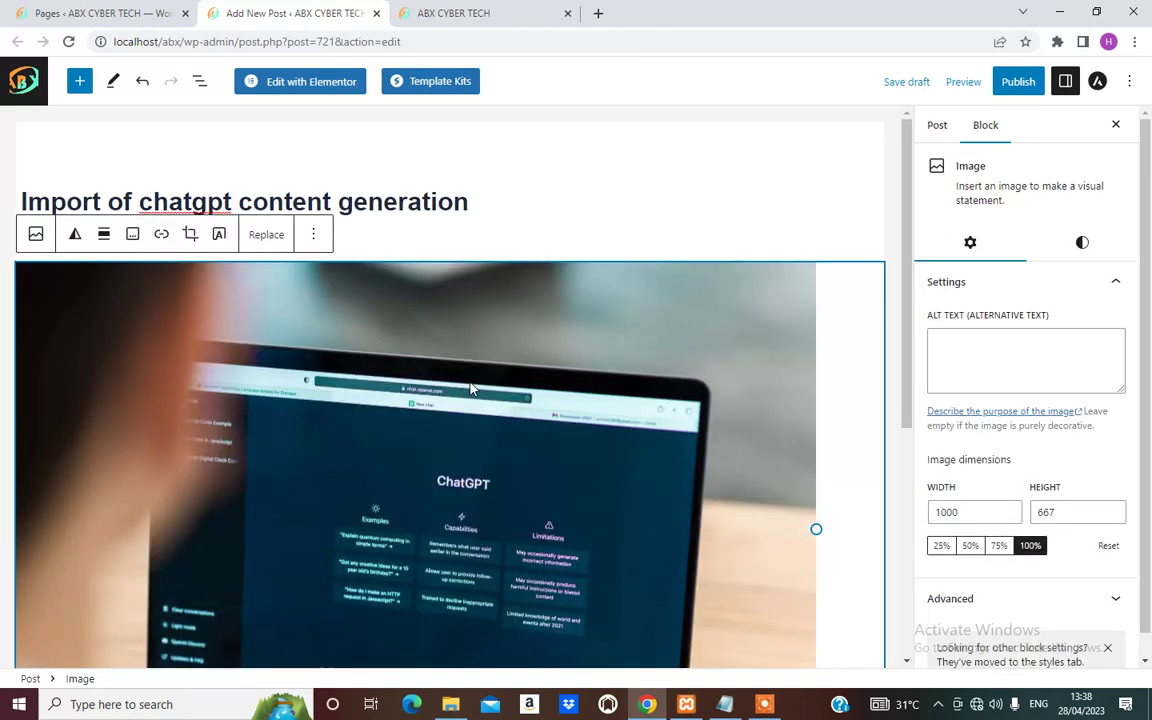
Add a spacer block below the laptop image and set its height to 50 px.
{"action": "scroll", "coordinate": [470, 388], "scroll_direction": "down", "scroll_amount": 5}
{"action": "left_click", "coordinate": [708, 403]}
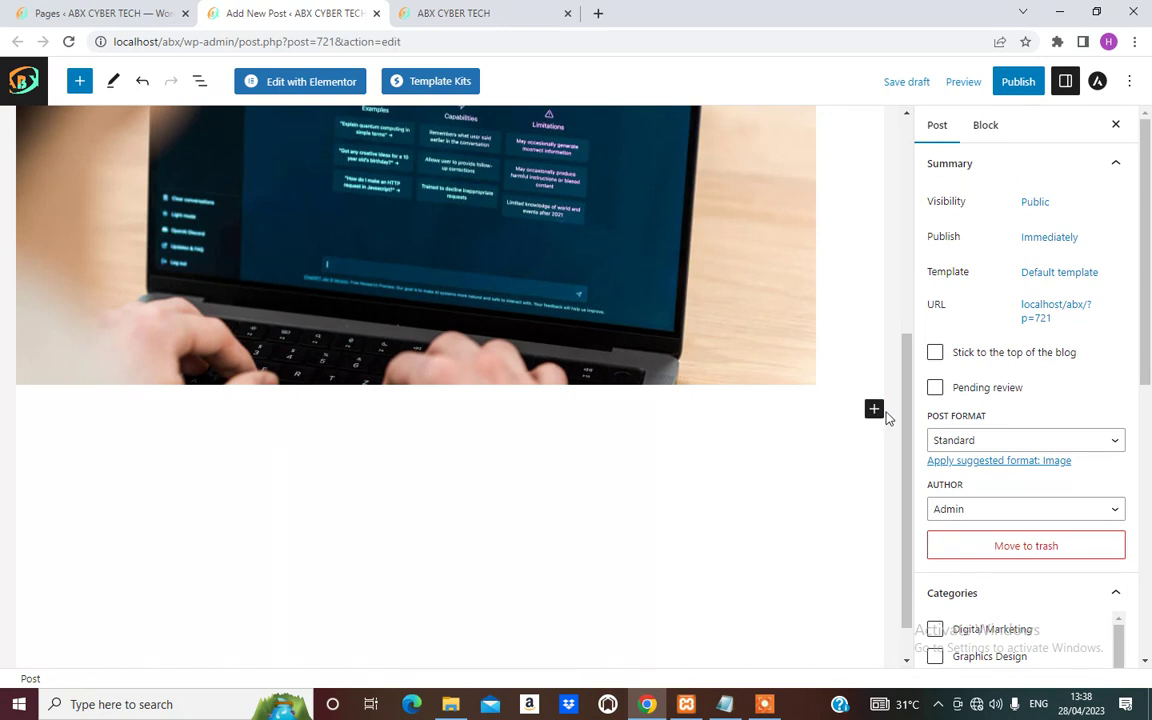
{"action": "left_click", "coordinate": [875, 410]}
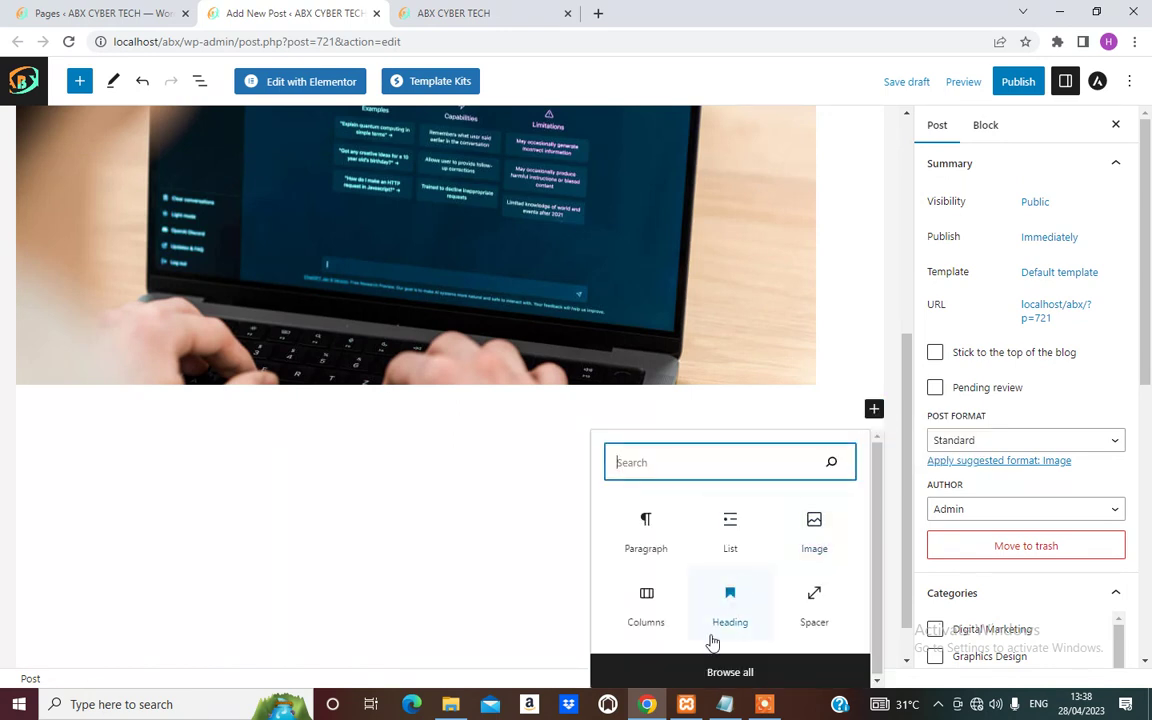
{"action": "left_click", "coordinate": [816, 598]}
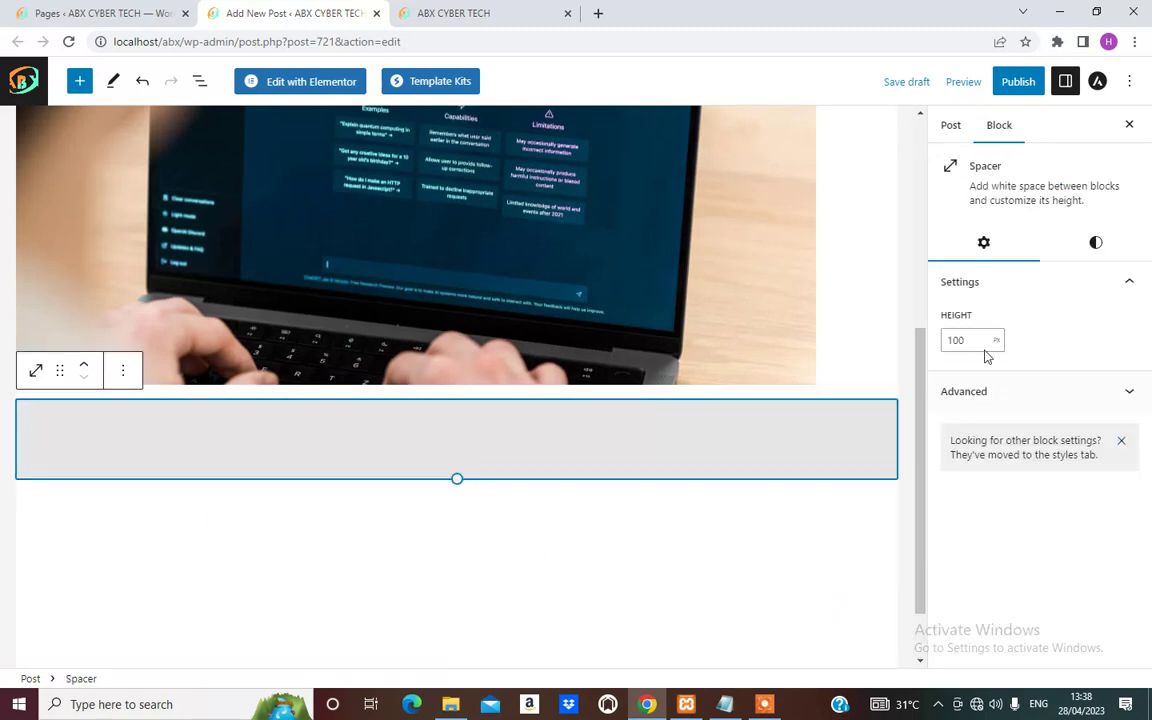
{"action": "double_click", "coordinate": [984, 346]}
{"action": "type", "text": "50"}
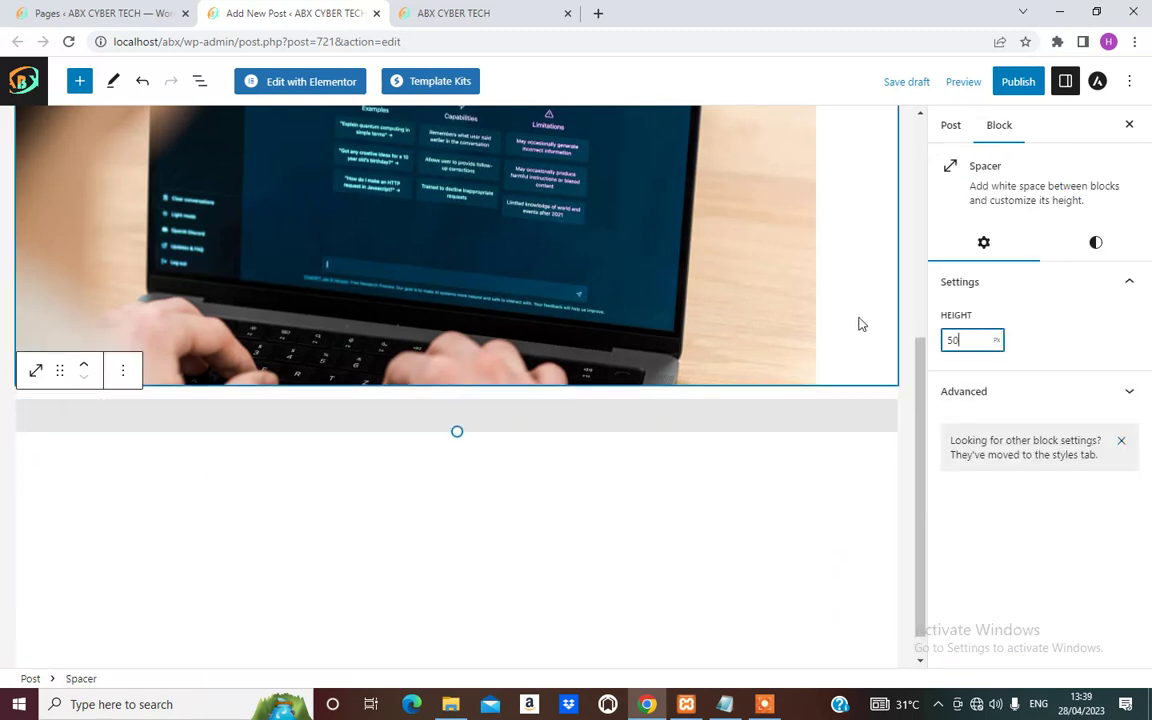
Add a paragraph block below the spacer and fill it with the four chatbot-generated content paragraphs copied from the blog posts text file.
{"action": "left_click", "coordinate": [316, 470]}
{"action": "left_click", "coordinate": [874, 464]}
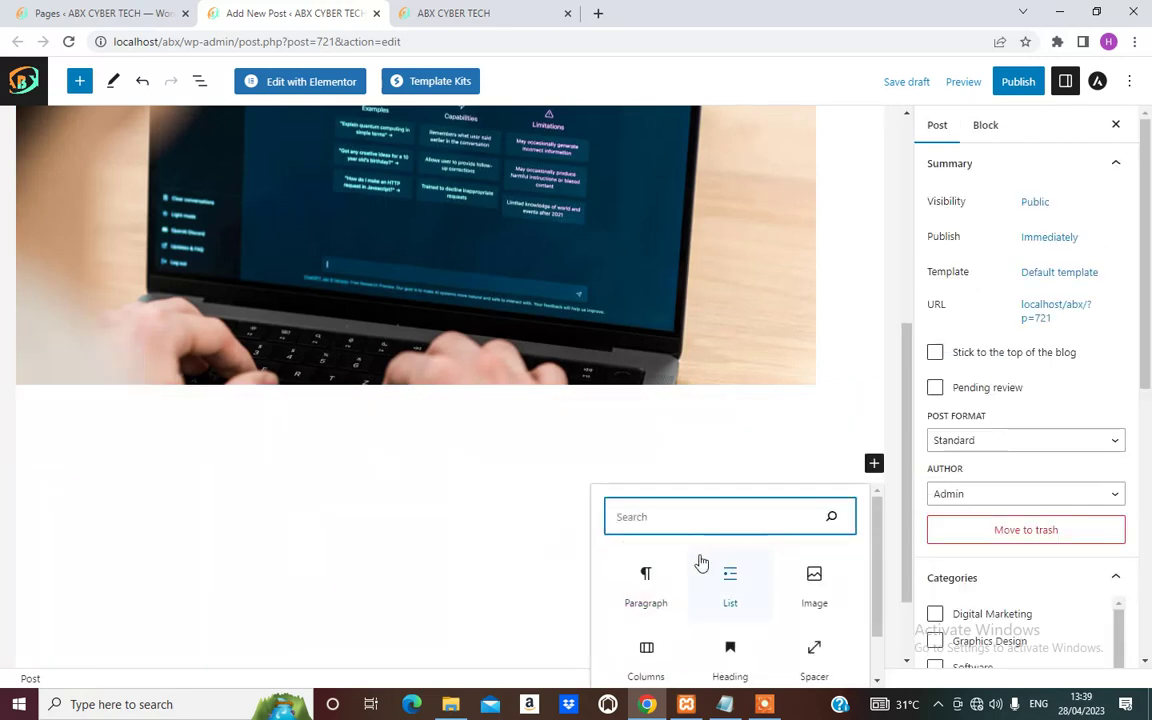
{"action": "left_click", "coordinate": [648, 600]}
{"action": "left_click", "coordinate": [725, 704]}
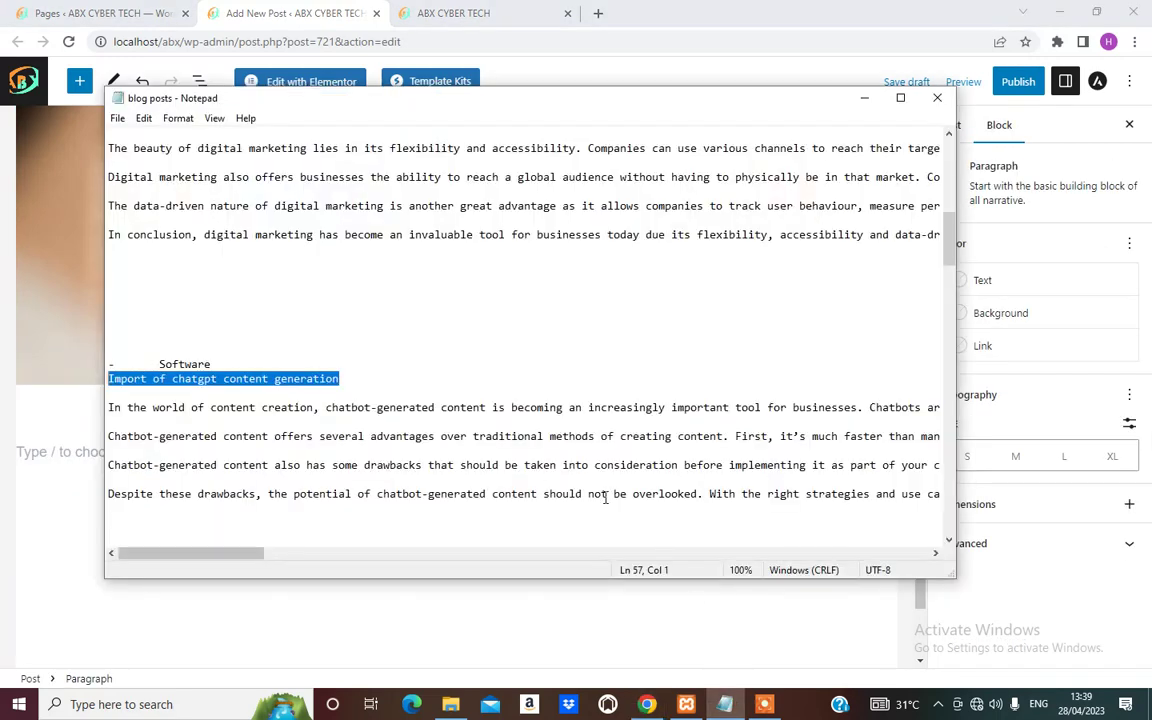
{"action": "scroll", "coordinate": [317, 437], "scroll_direction": "down", "scroll_amount": 1}
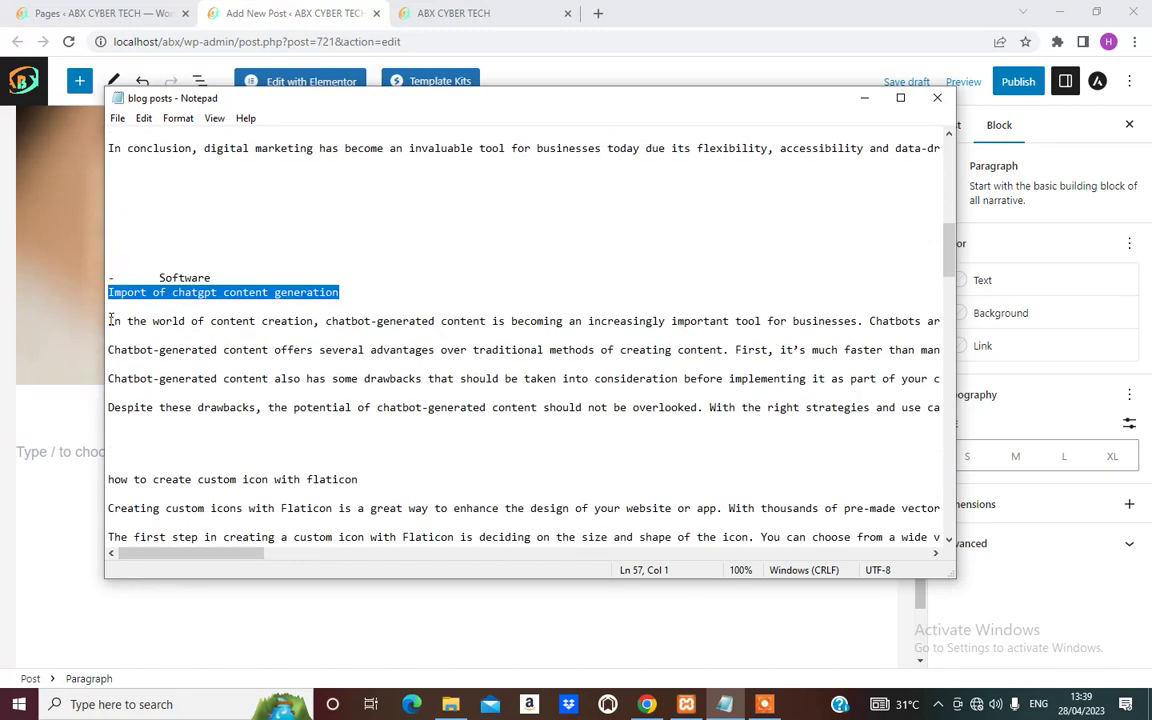
{"action": "left_click_drag", "start_coordinate": [108, 321], "coordinate": [910, 432]}
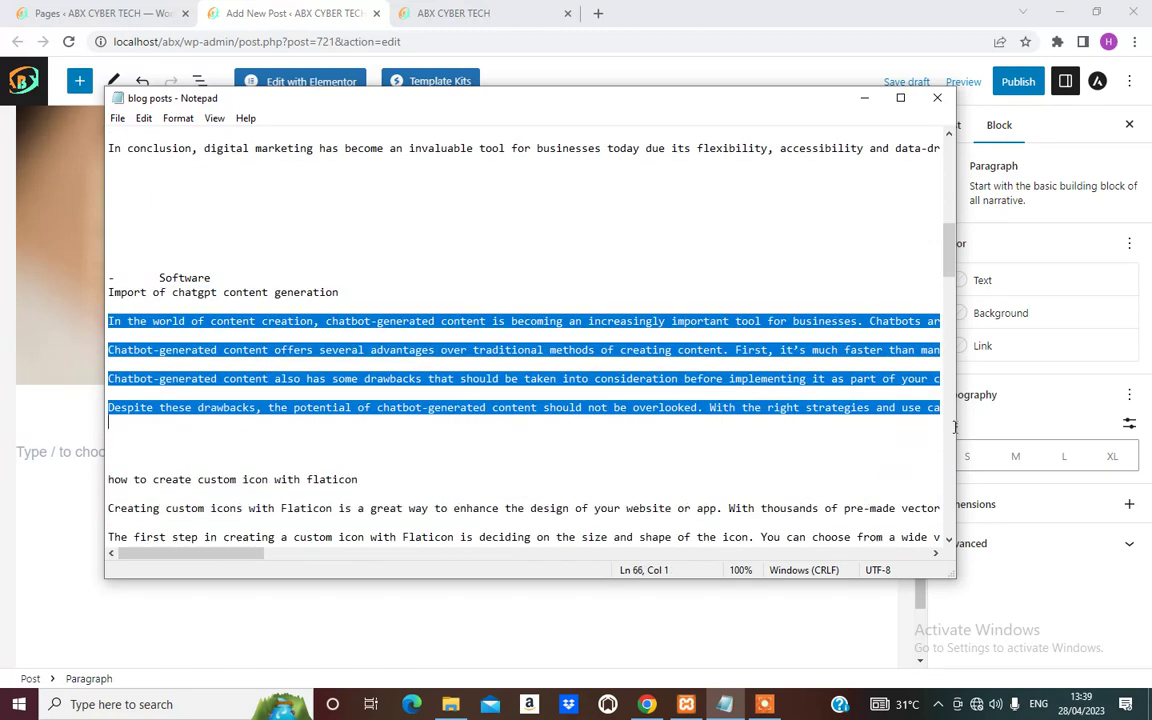
{"action": "right_click", "coordinate": [630, 385]}
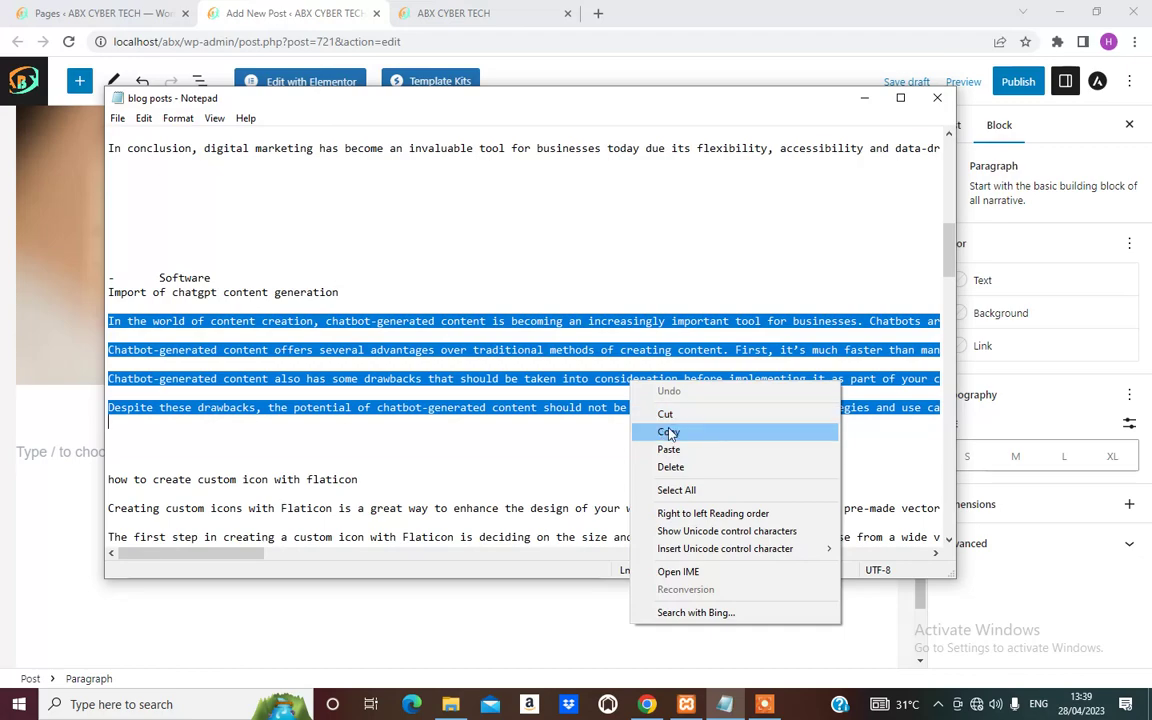
{"action": "left_click", "coordinate": [668, 431]}
{"action": "left_click", "coordinate": [50, 452]}
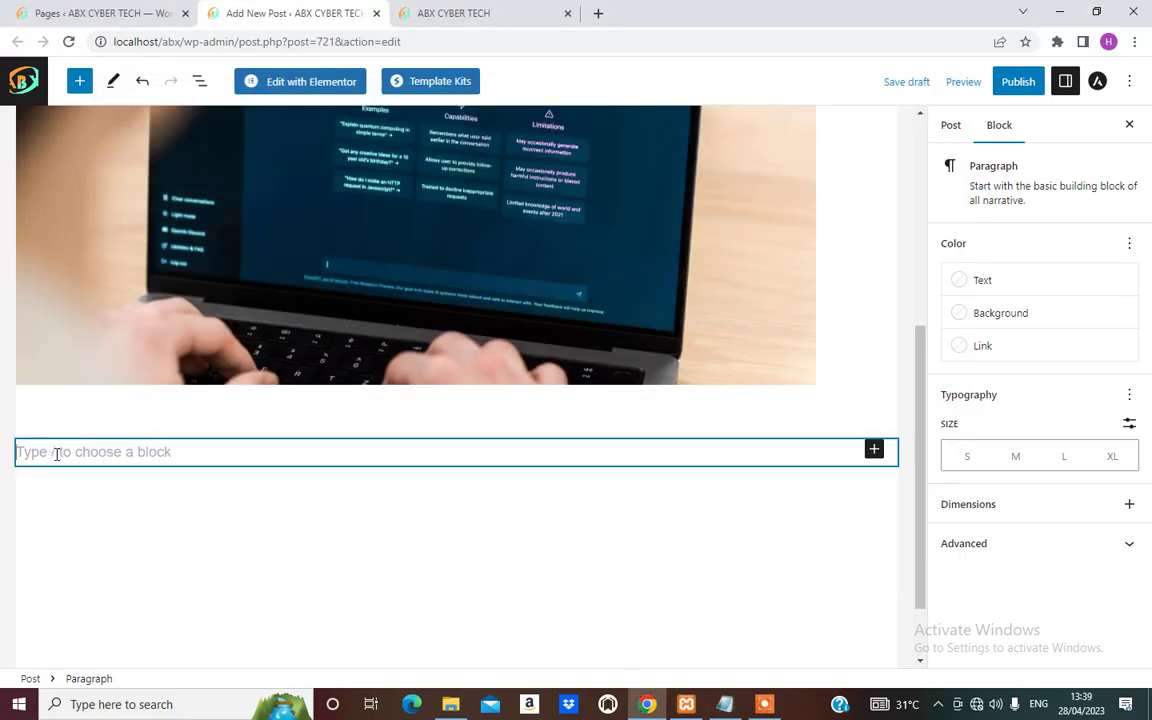
{"action": "key", "text": "ctrl+v"}
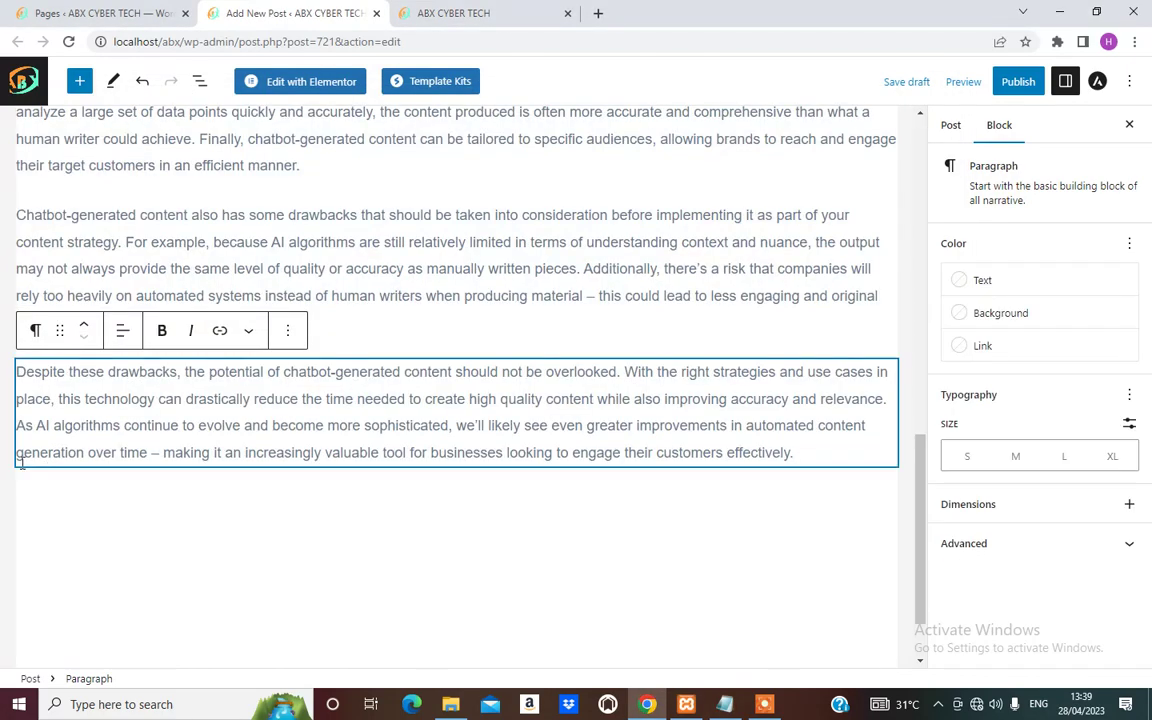
Set the laptop image's alignment to wide width.
{"action": "scroll", "coordinate": [393, 374], "scroll_direction": "up", "scroll_amount": 5}
{"action": "scroll", "coordinate": [420, 370], "scroll_direction": "up", "scroll_amount": 4}
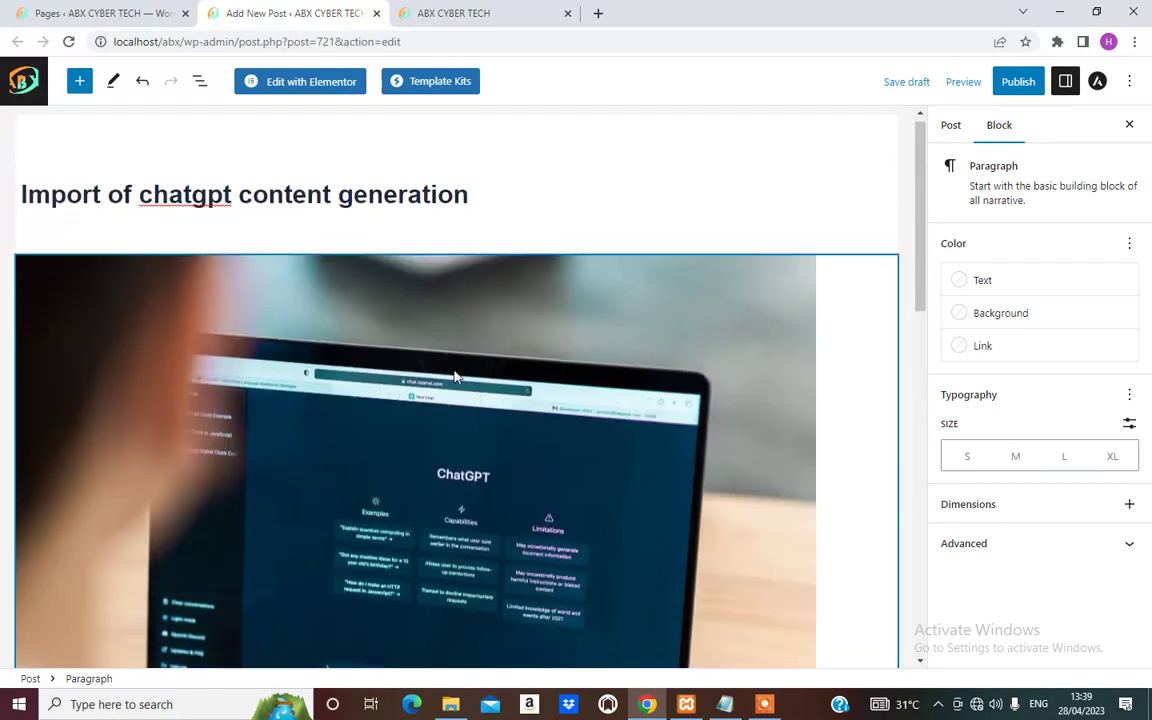
{"action": "scroll", "coordinate": [450, 340], "scroll_direction": "down", "scroll_amount": 3}
{"action": "left_click", "coordinate": [466, 325]}
{"action": "scroll", "coordinate": [520, 400], "scroll_direction": "up", "scroll_amount": 1}
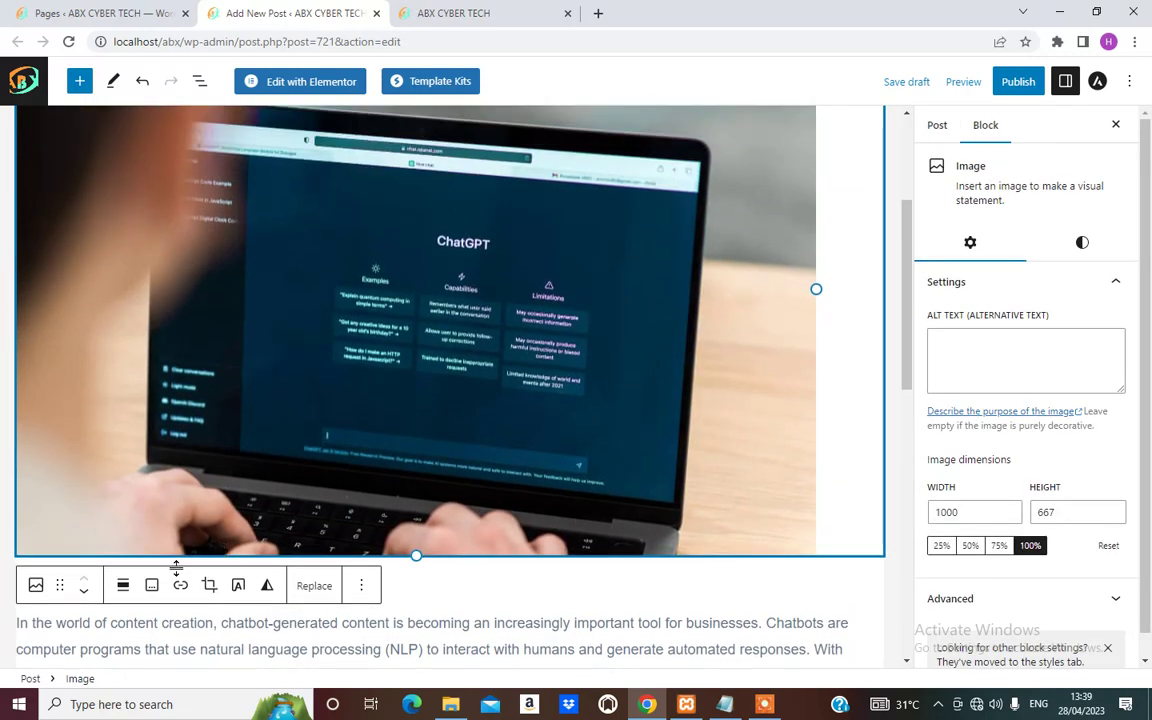
{"action": "left_click", "coordinate": [123, 586]}
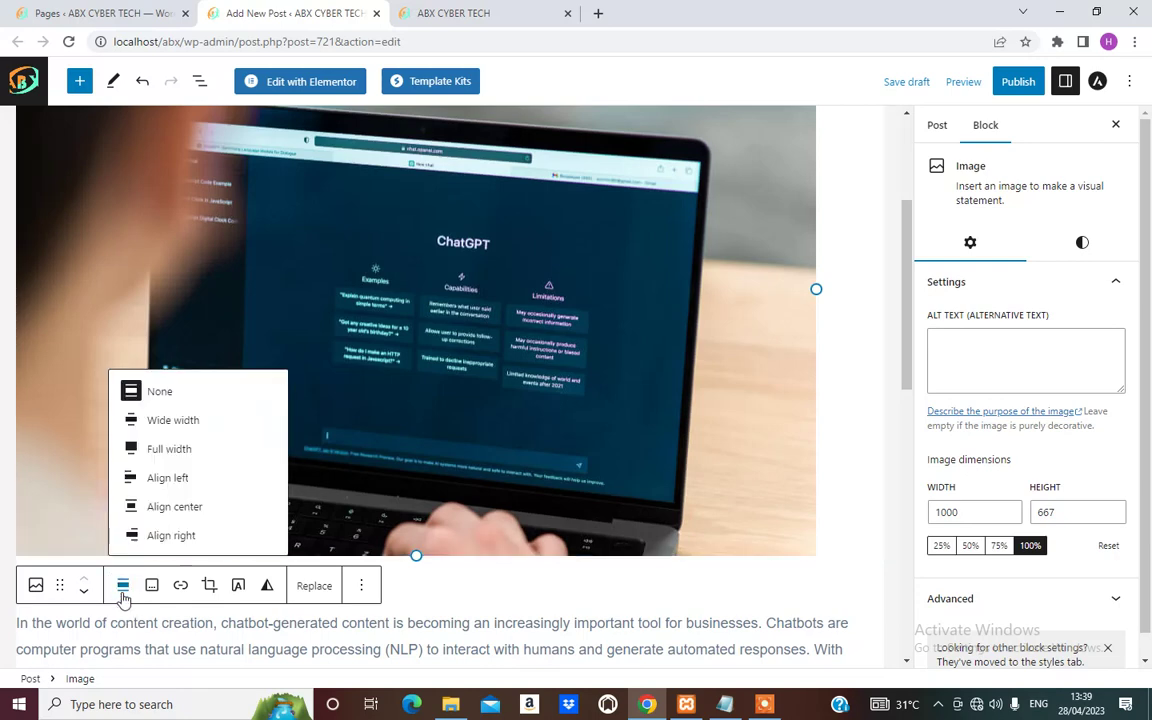
{"action": "left_click", "coordinate": [140, 428]}
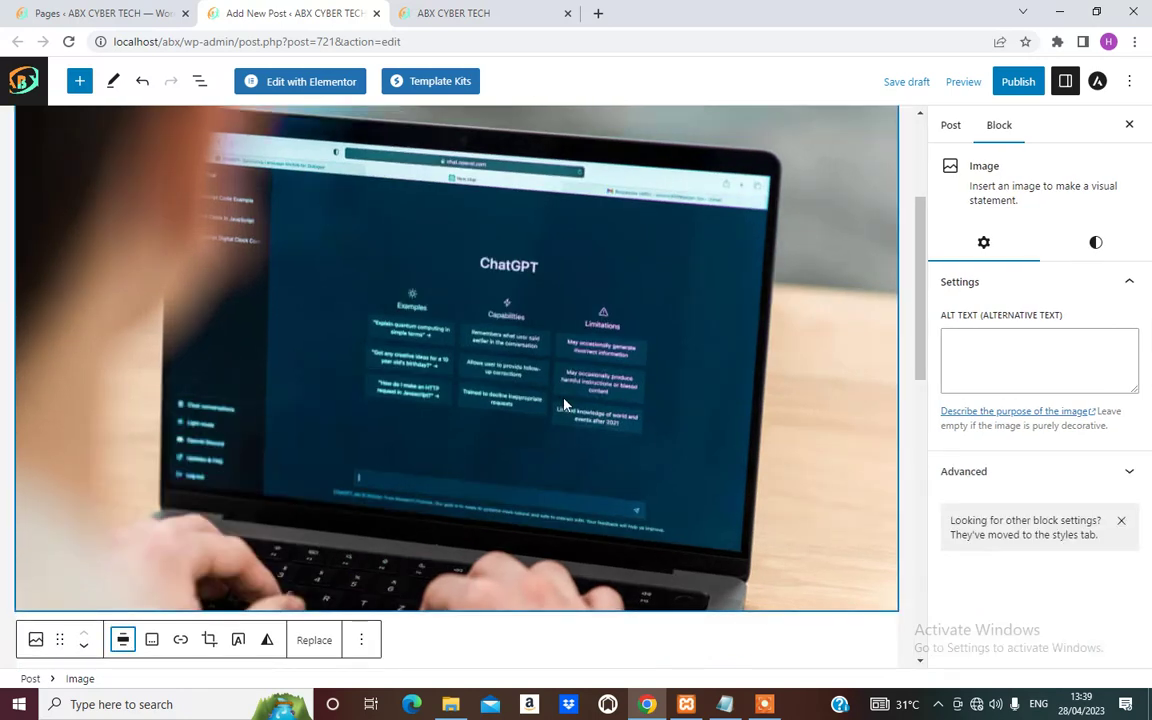
{"action": "scroll", "coordinate": [566, 420], "scroll_direction": "down", "scroll_amount": 2}
{"action": "scroll", "coordinate": [566, 446], "scroll_direction": "down", "scroll_amount": 4}
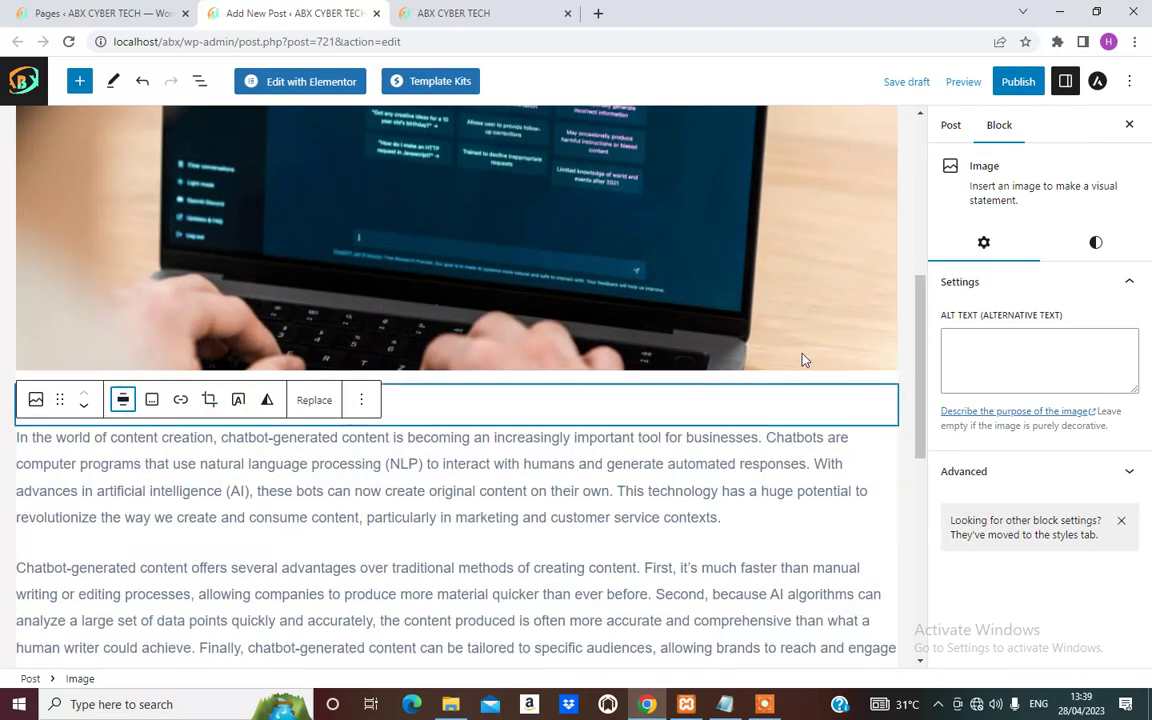
{"action": "scroll", "coordinate": [848, 316], "scroll_direction": "up", "scroll_amount": 1}
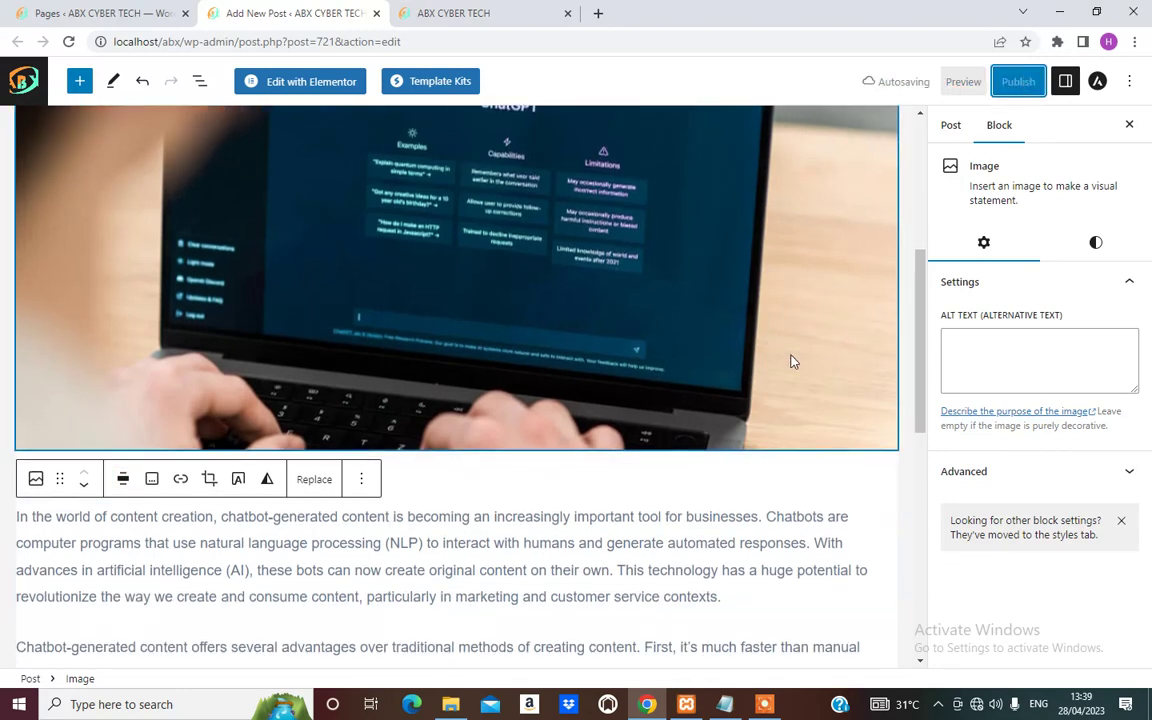
Assign the post to the Software category.
{"action": "scroll", "coordinate": [792, 360], "scroll_direction": "down", "scroll_amount": 4}
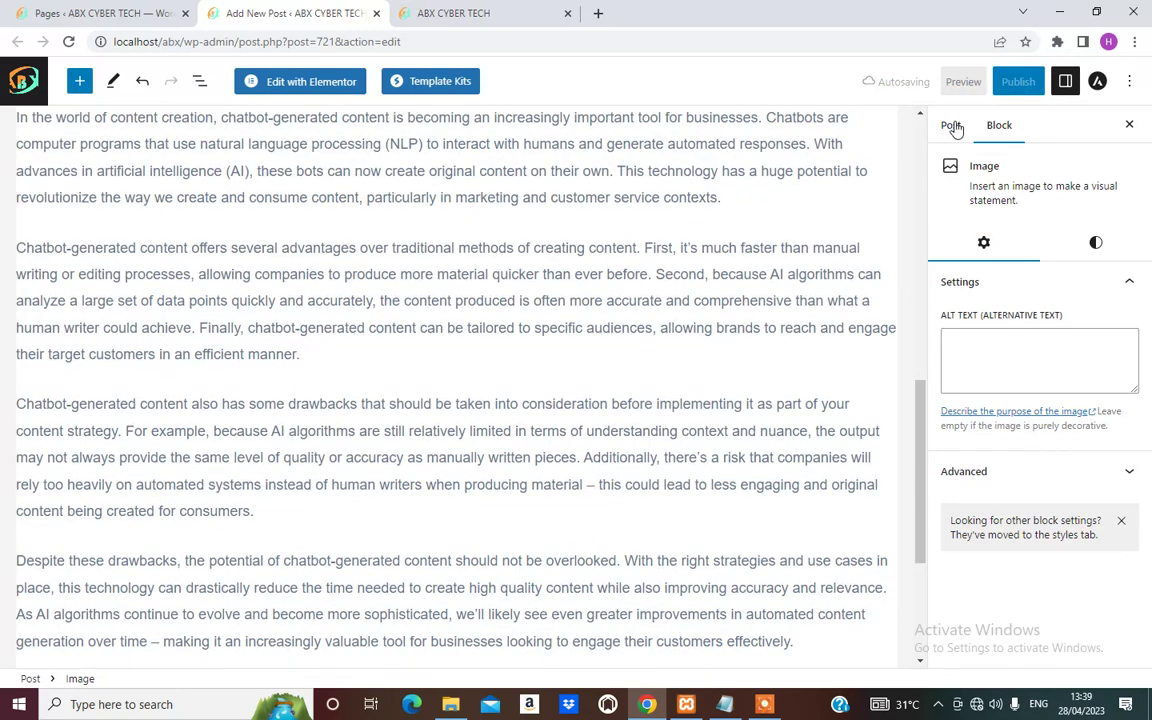
{"action": "left_click", "coordinate": [951, 124]}
{"action": "scroll", "coordinate": [1015, 471], "scroll_direction": "down", "scroll_amount": 2}
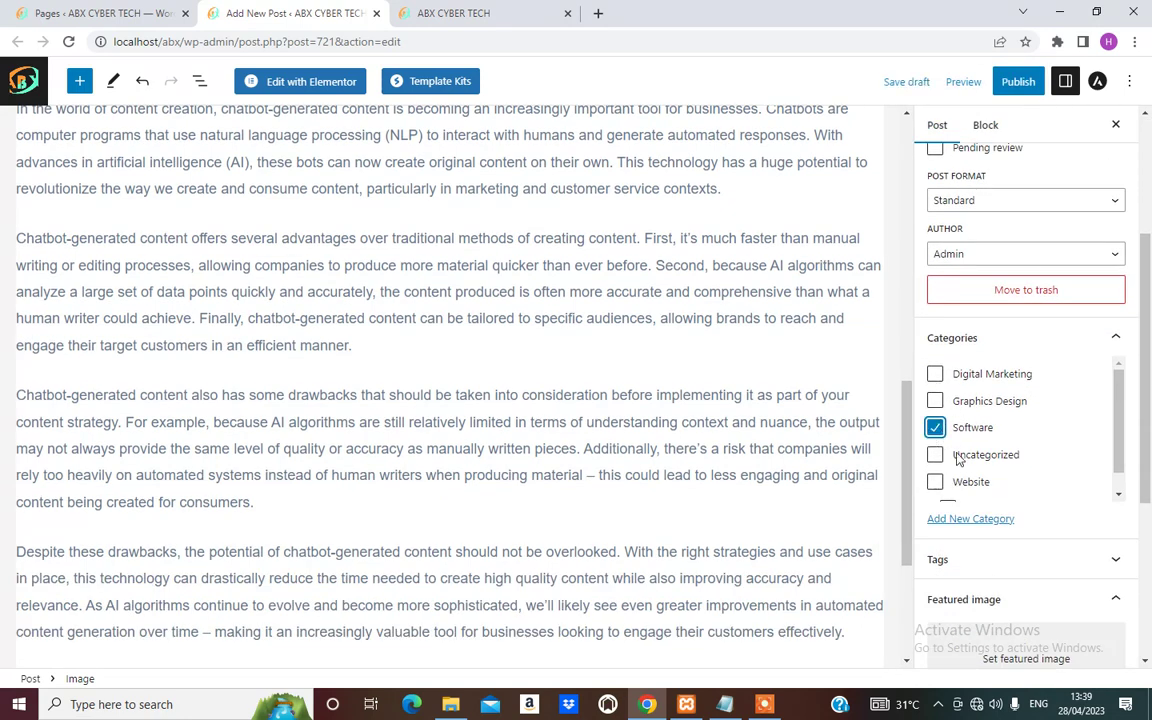
Set opened-ai-chat-laptop-1.jpg from the media library as the post's featured image.
{"action": "scroll", "coordinate": [1005, 525], "scroll_direction": "down", "scroll_amount": 3}
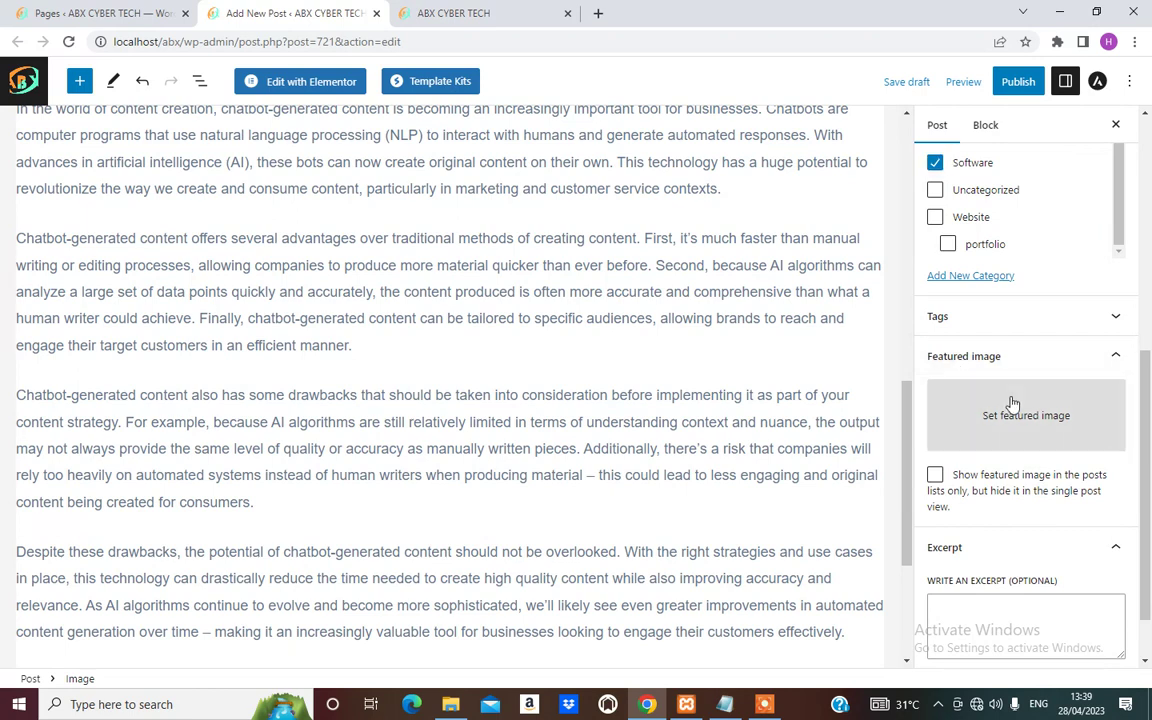
{"action": "left_click", "coordinate": [1013, 403]}
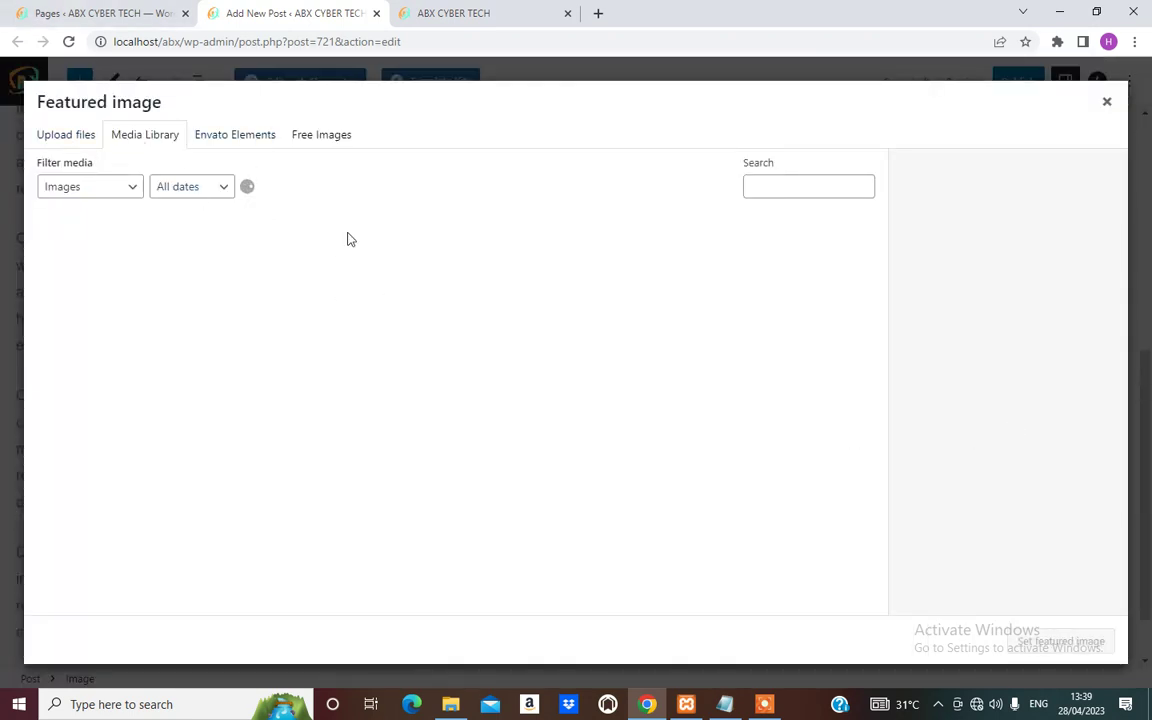
{"action": "left_click", "coordinate": [87, 232]}
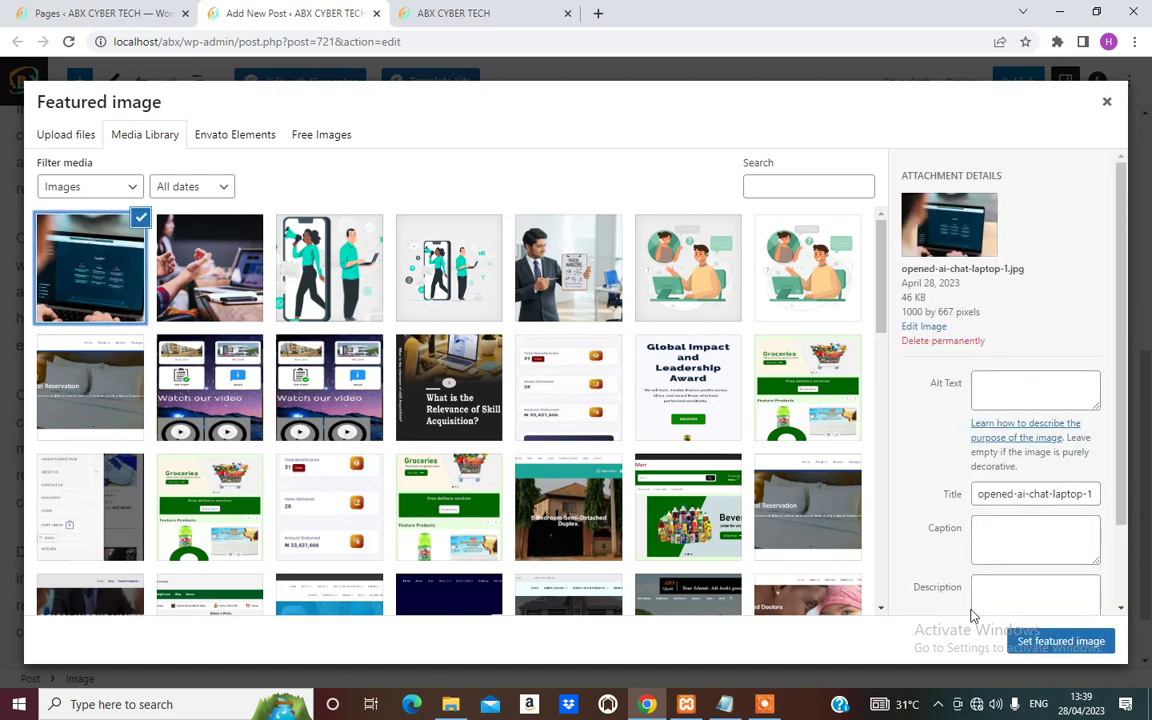
{"action": "left_click", "coordinate": [1062, 643]}
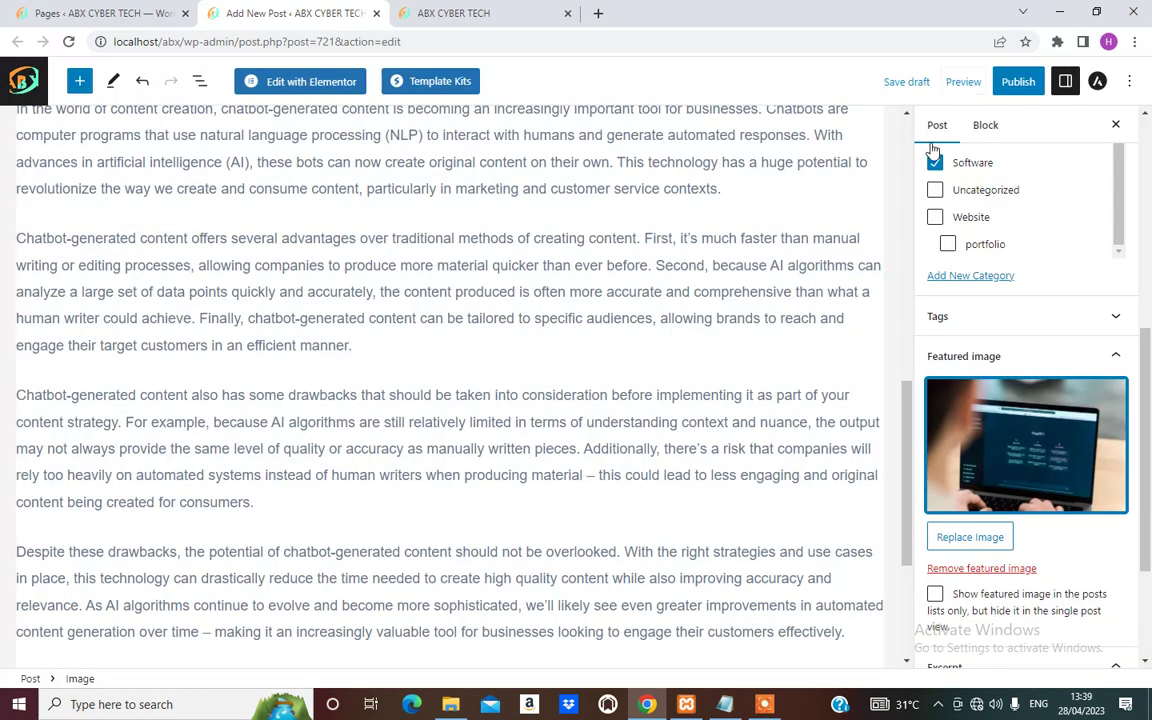
{"action": "scroll", "coordinate": [851, 265], "scroll_direction": "down", "scroll_amount": 3}
{"action": "scroll", "coordinate": [1137, 566], "scroll_direction": "down", "scroll_amount": 3}
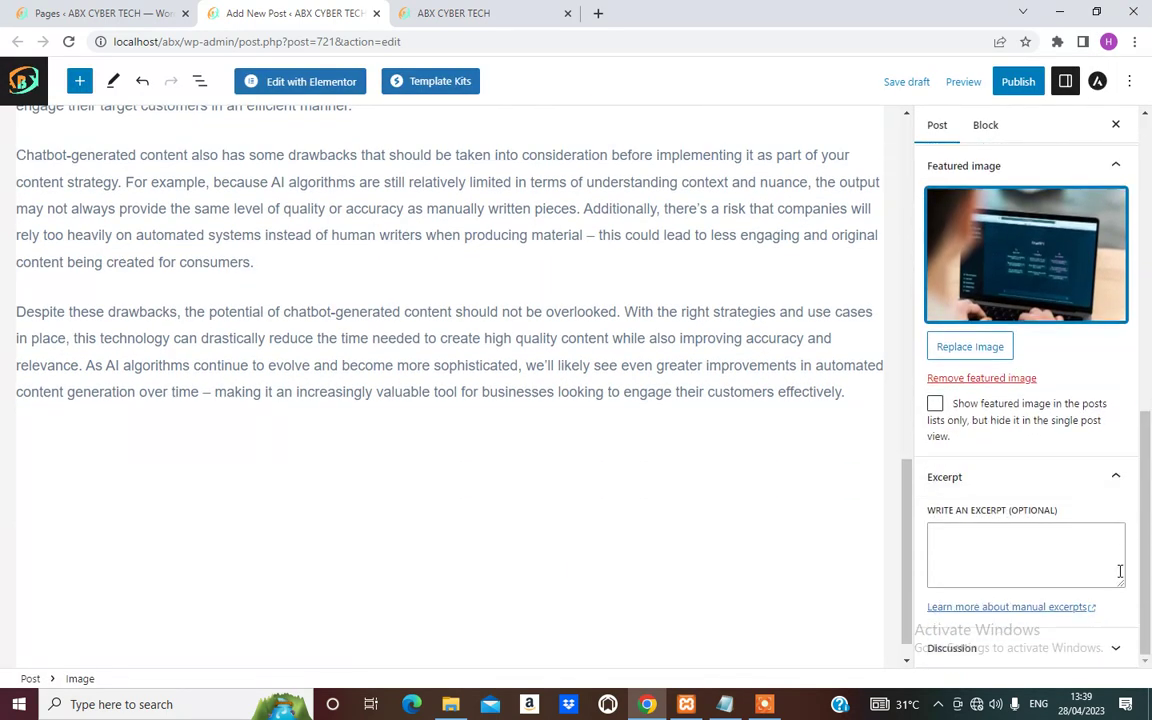
Publish the ChatGPT content generation post and open its live page in a new browser tab.
{"action": "left_click", "coordinate": [1018, 82]}
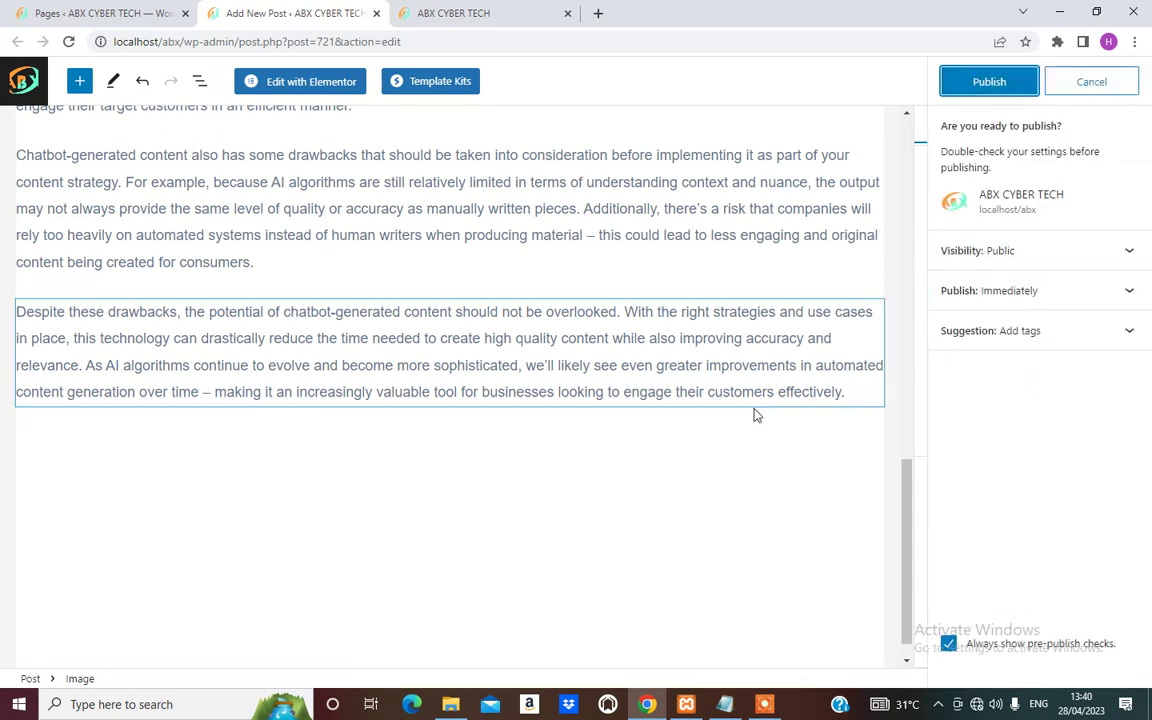
{"action": "left_click", "coordinate": [985, 82]}
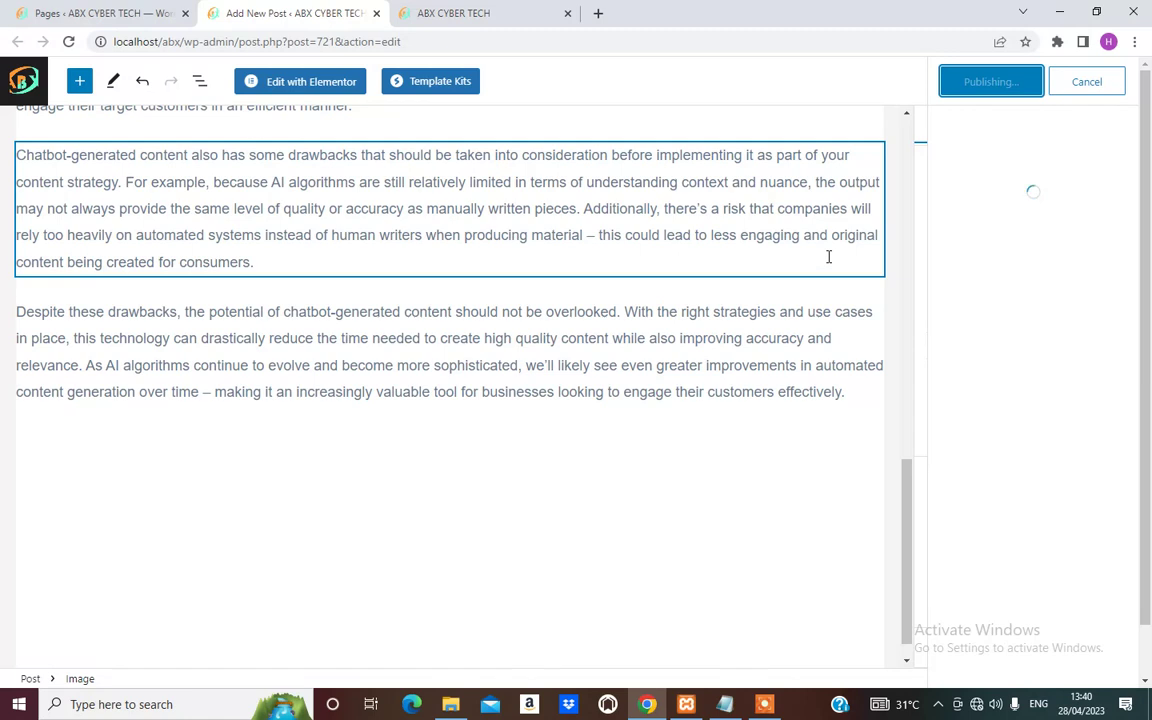
{"action": "right_click", "coordinate": [150, 636]}
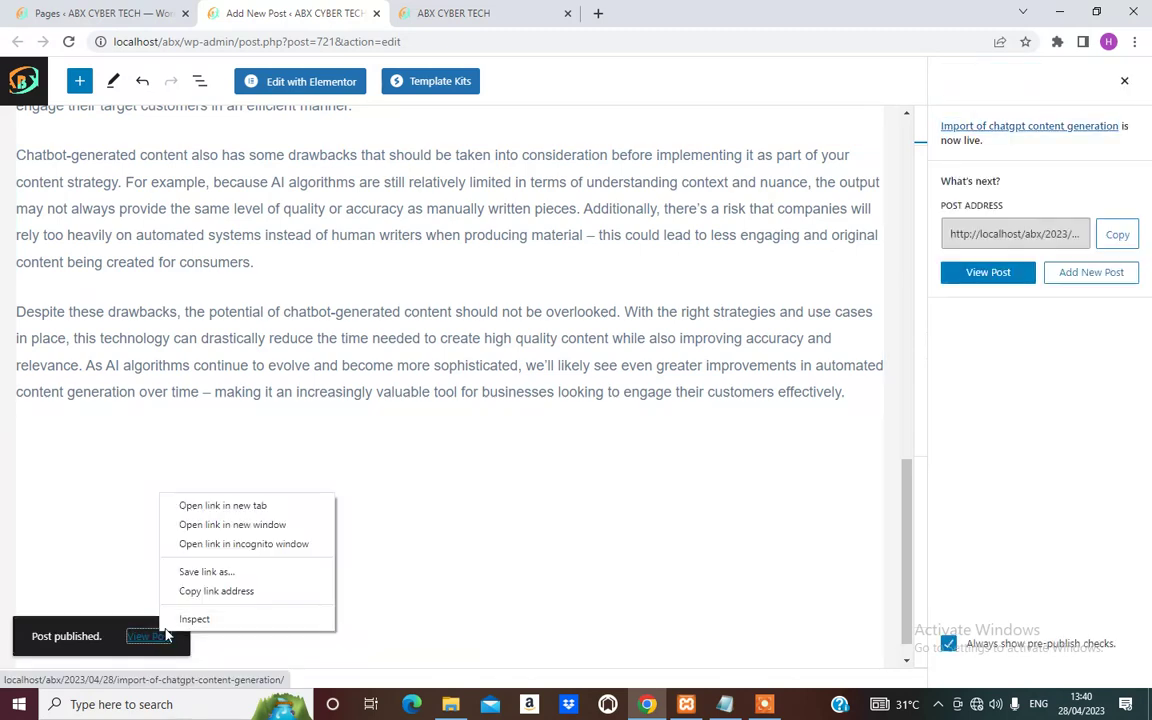
{"action": "left_click", "coordinate": [238, 504]}
{"action": "left_click", "coordinate": [462, 12]}
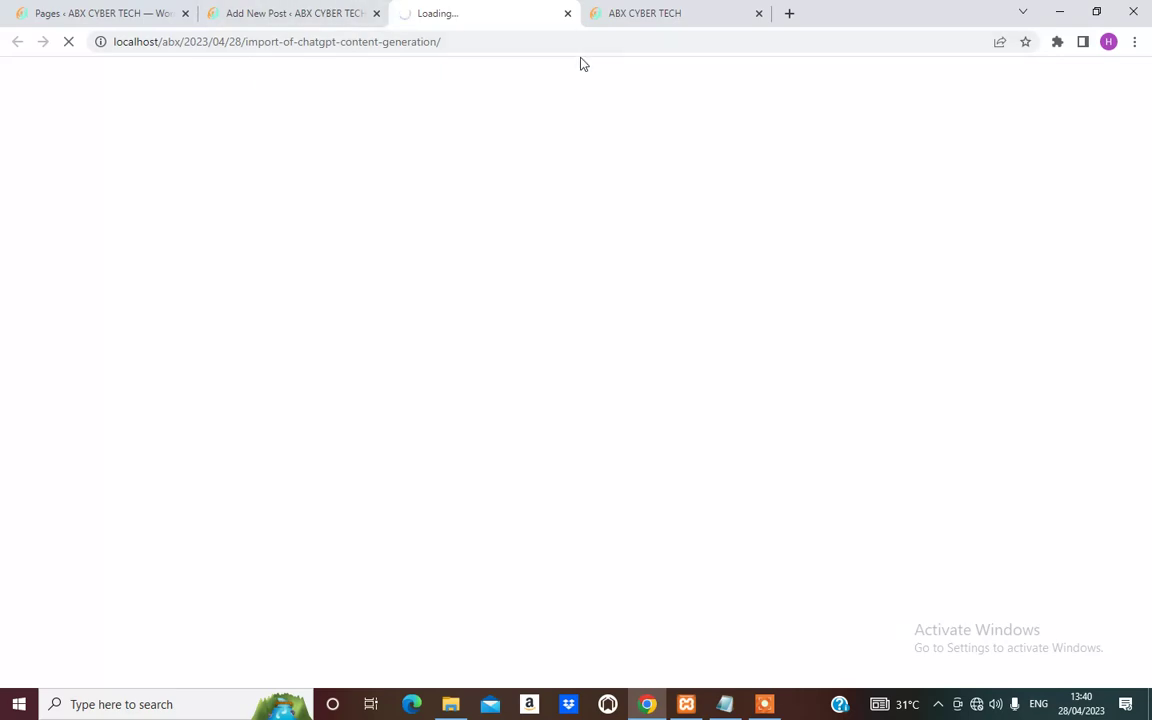
Check how the title, laptop image and body paragraphs are laid out on the published post's page.
{"action": "scroll", "coordinate": [540, 420], "scroll_direction": "down", "scroll_amount": 15}
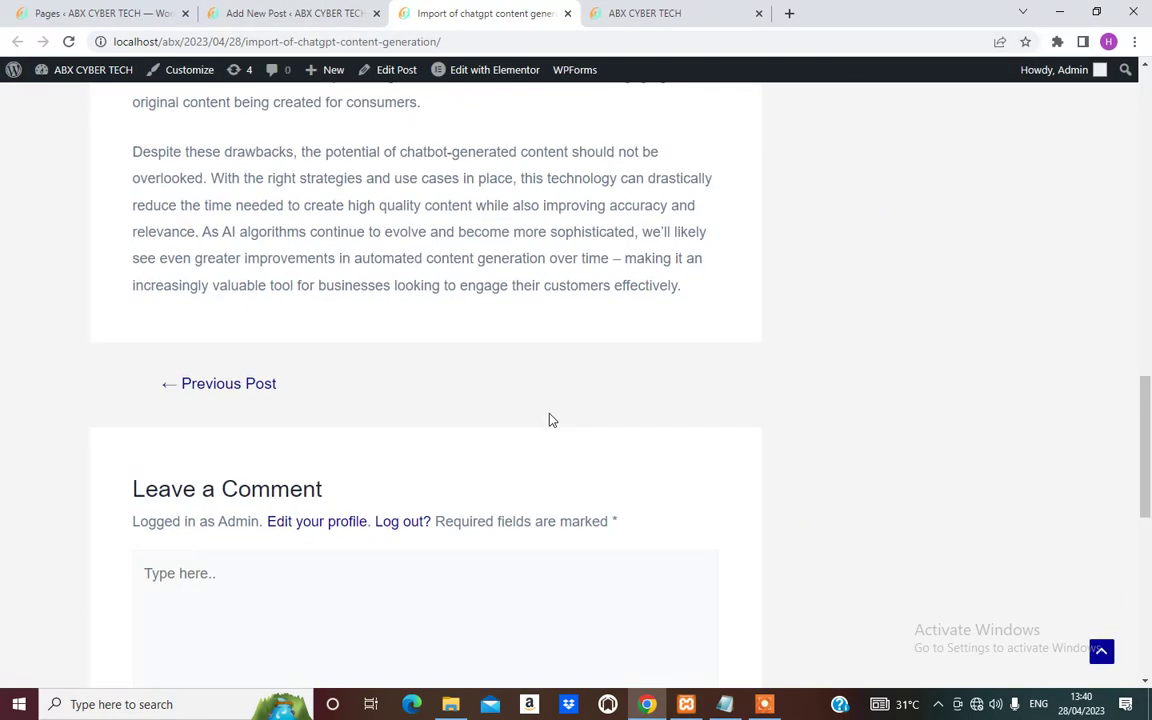
{"action": "scroll", "coordinate": [550, 410], "scroll_direction": "up", "scroll_amount": 15}
{"action": "scroll", "coordinate": [463, 386], "scroll_direction": "down", "scroll_amount": 4}
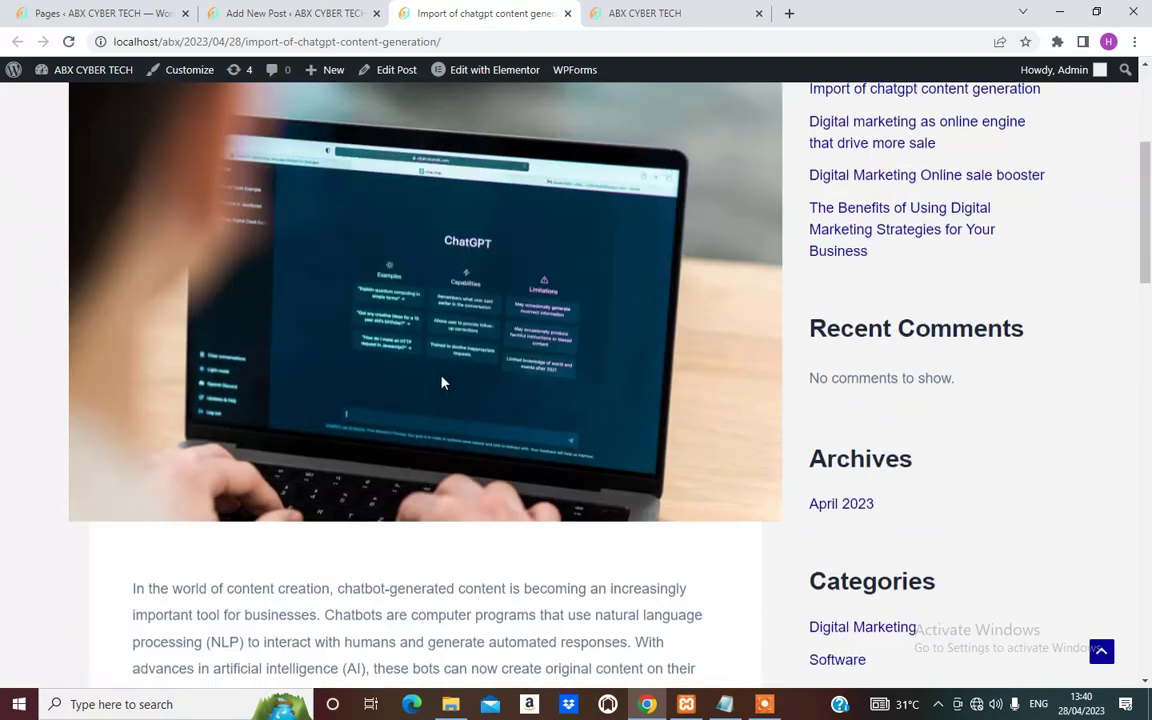
{"action": "scroll", "coordinate": [443, 383], "scroll_direction": "up", "scroll_amount": 2}
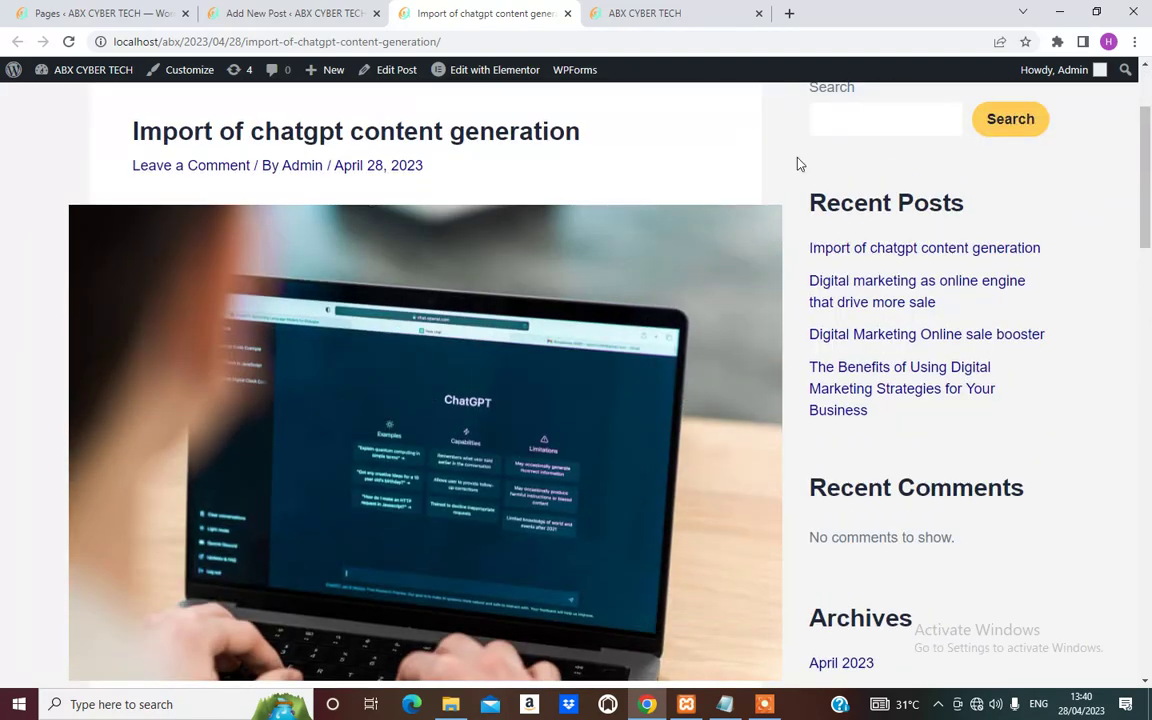
{"action": "scroll", "coordinate": [147, 563], "scroll_direction": "down", "scroll_amount": 4}
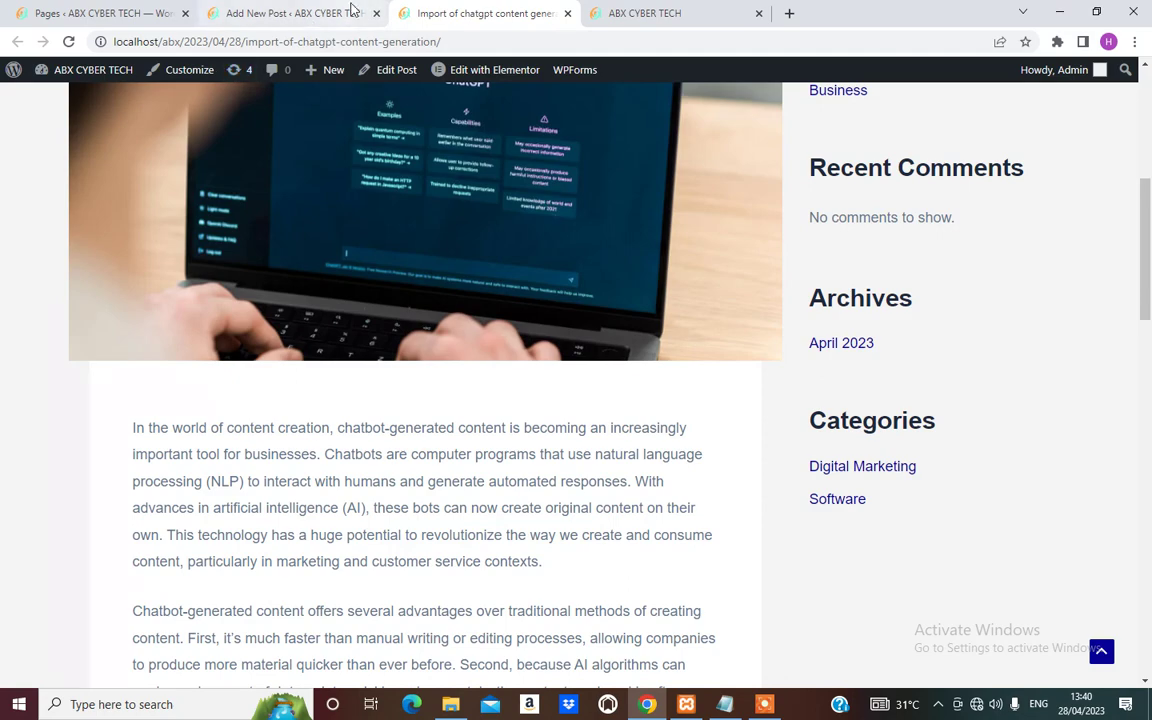
Set the laptop image's alignment to full width in the post editor and update the post.
{"action": "left_click", "coordinate": [276, 12]}
{"action": "scroll", "coordinate": [365, 303], "scroll_direction": "up", "scroll_amount": 10}
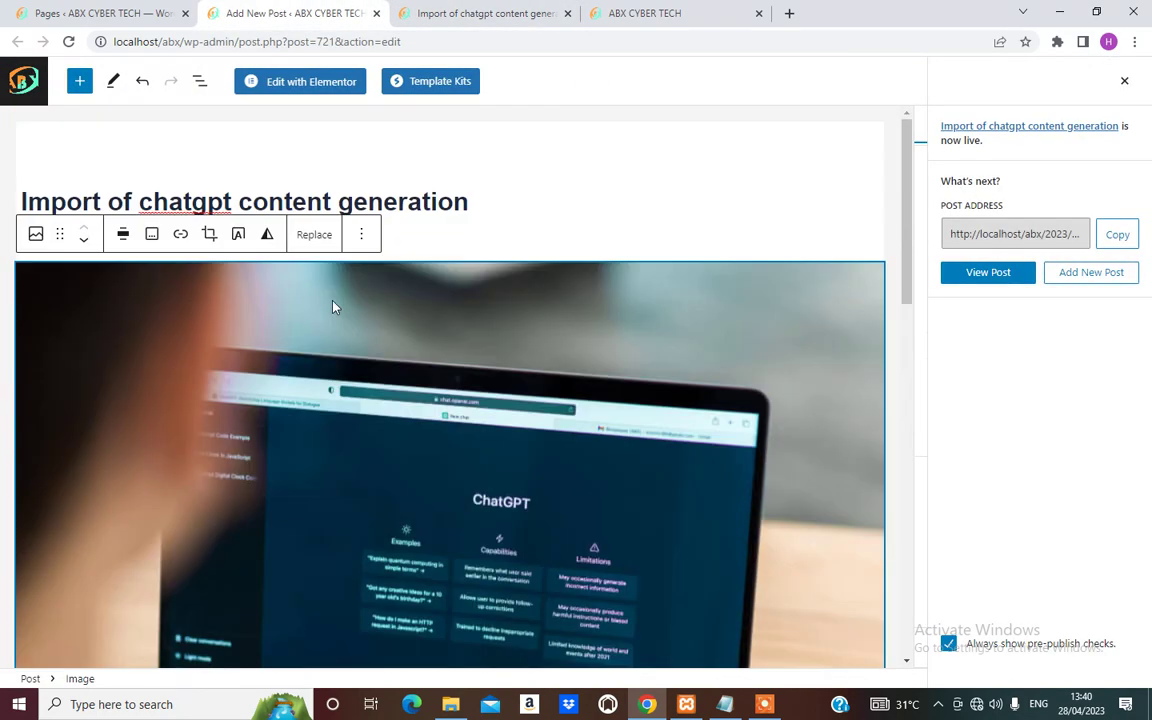
{"action": "left_click", "coordinate": [123, 234]}
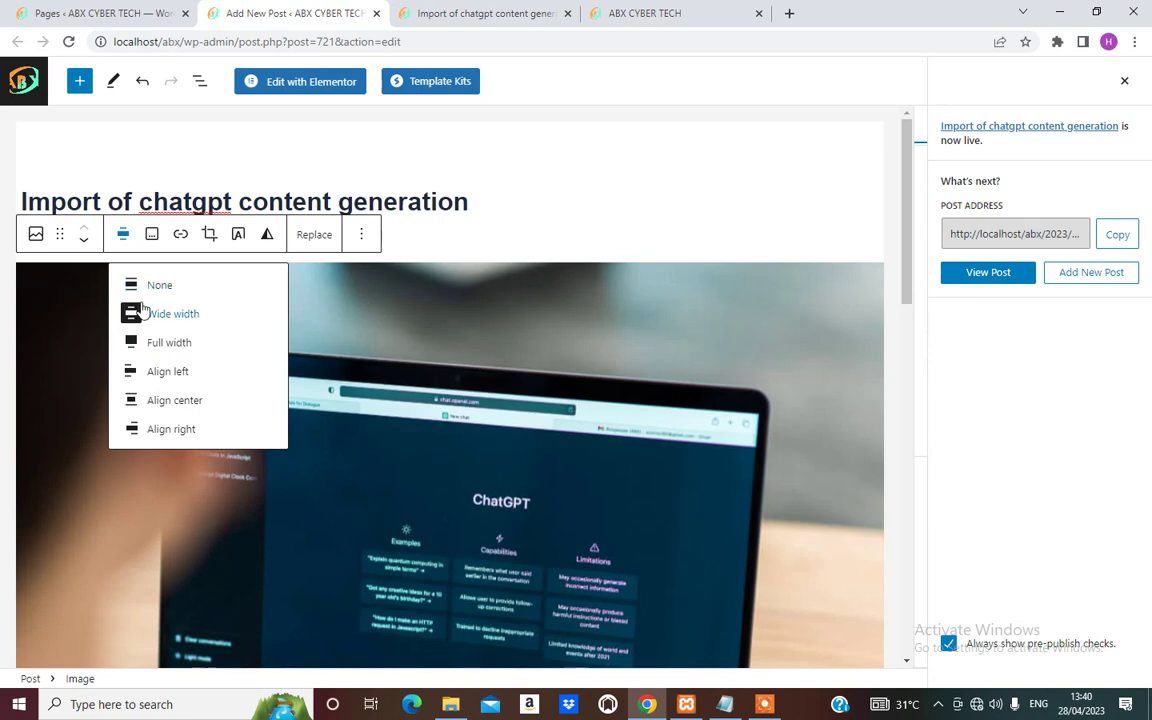
{"action": "left_click", "coordinate": [160, 343]}
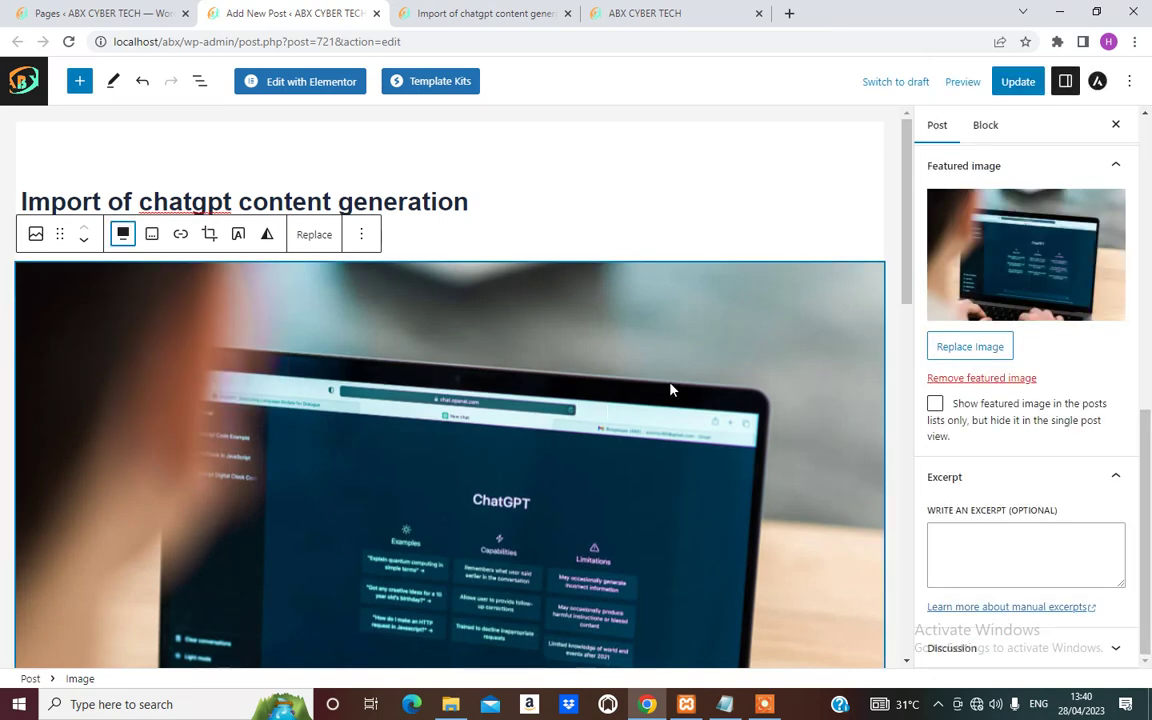
{"action": "left_click", "coordinate": [1038, 81]}
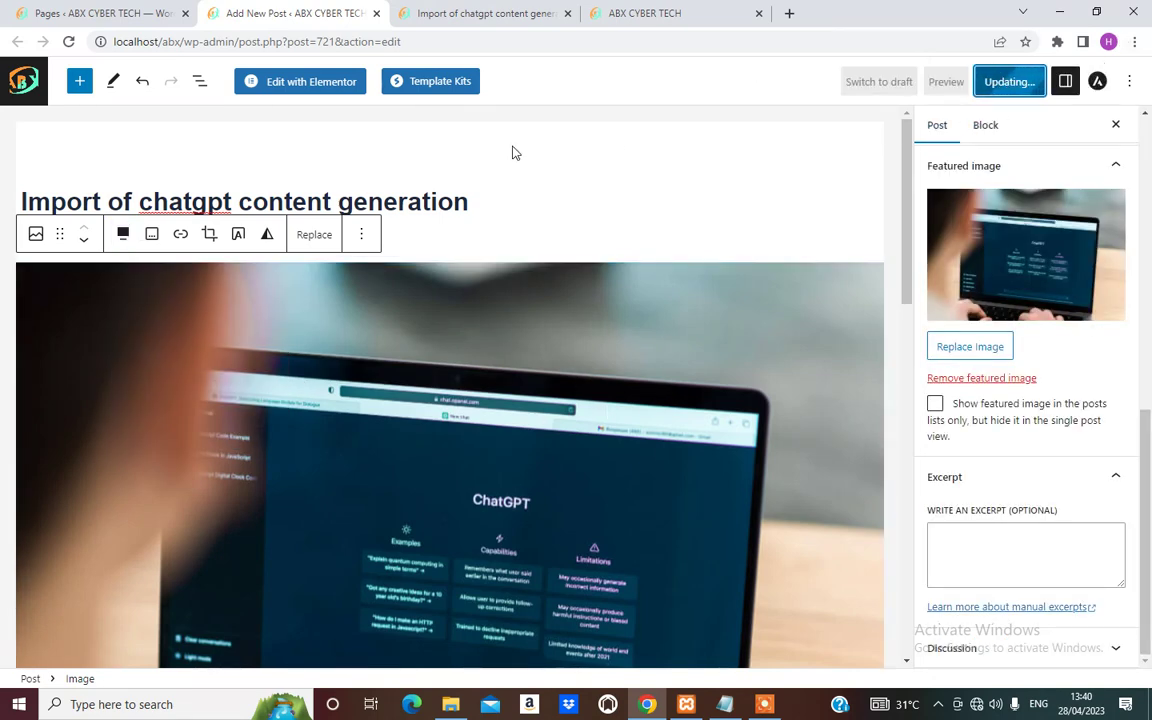
{"action": "scroll", "coordinate": [357, 414], "scroll_direction": "down", "scroll_amount": 4}
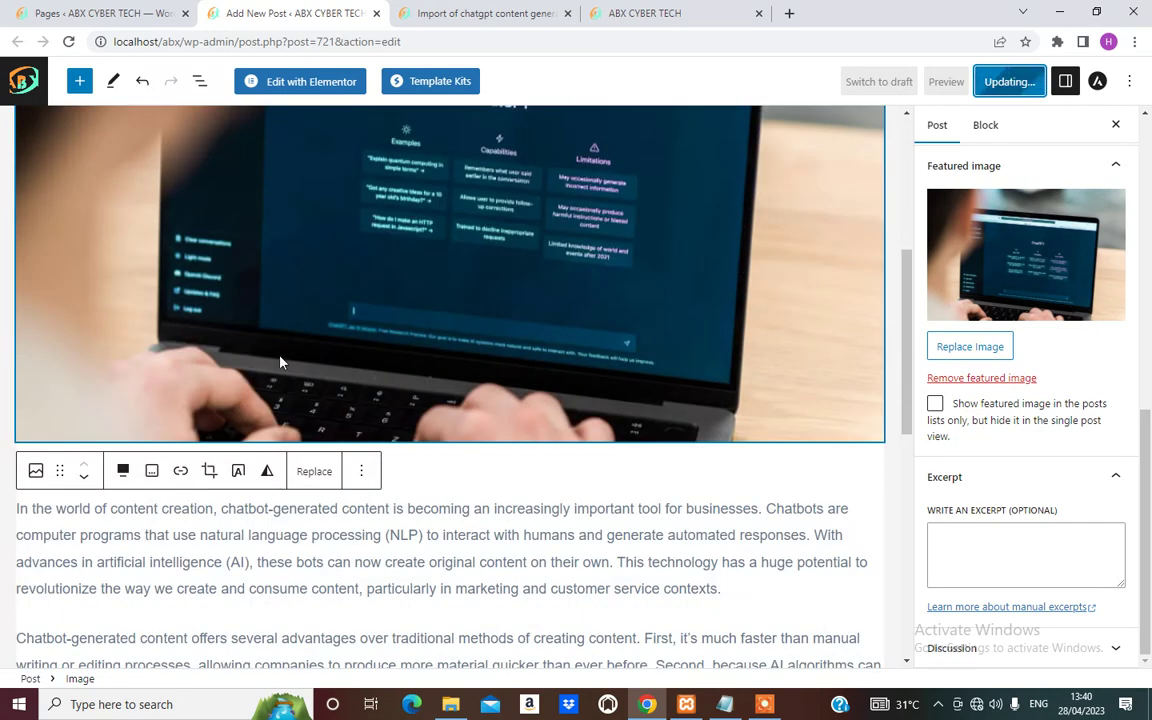
{"action": "scroll", "coordinate": [283, 360], "scroll_direction": "up", "scroll_amount": 3}
Reload the published post's page and check how the laptop image fits the content area.
{"action": "left_click", "coordinate": [450, 10]}
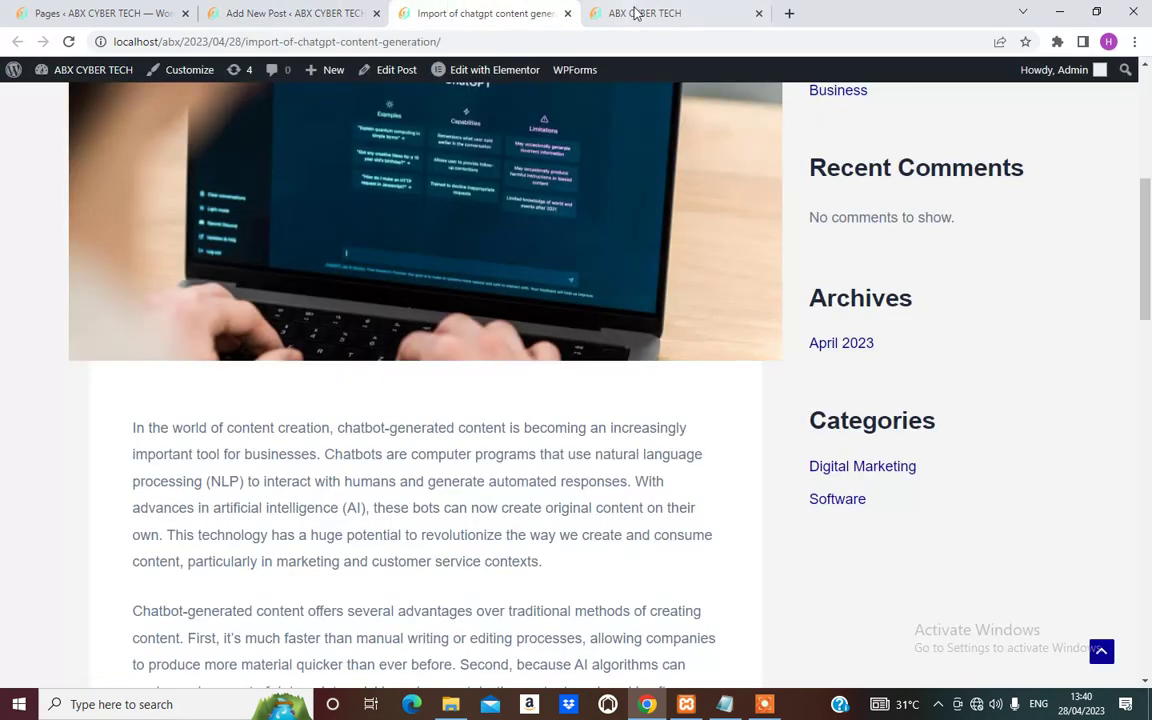
{"action": "left_click", "coordinate": [235, 14]}
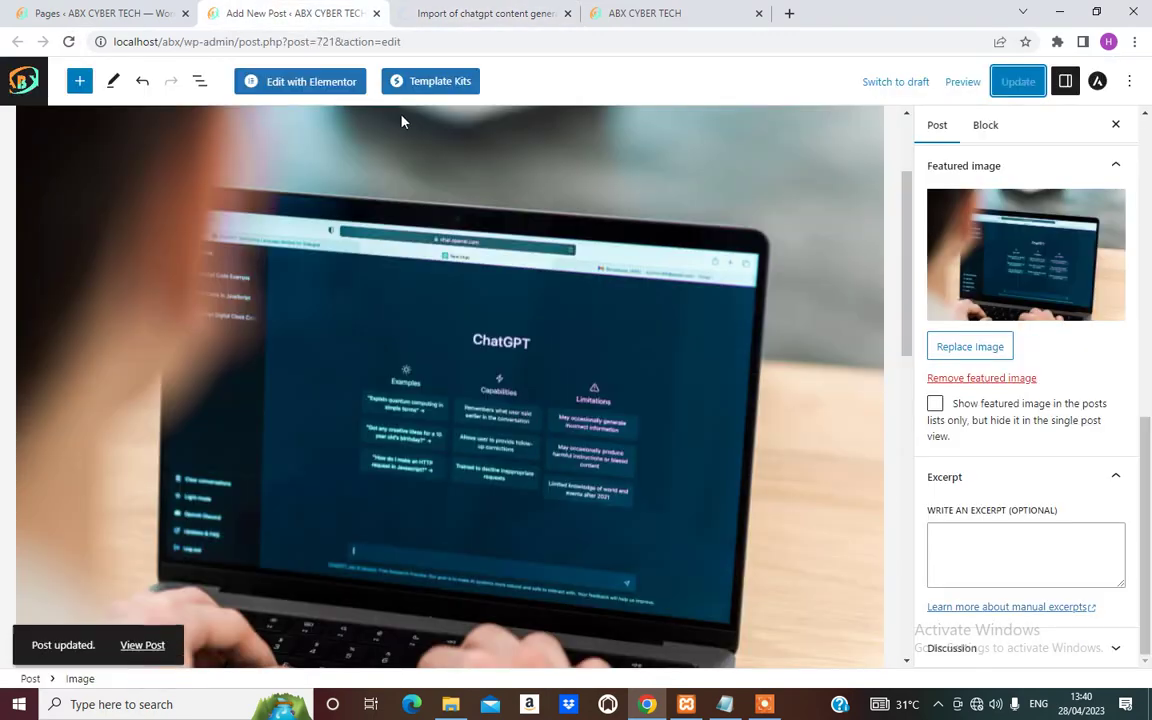
{"action": "left_click", "coordinate": [470, 13]}
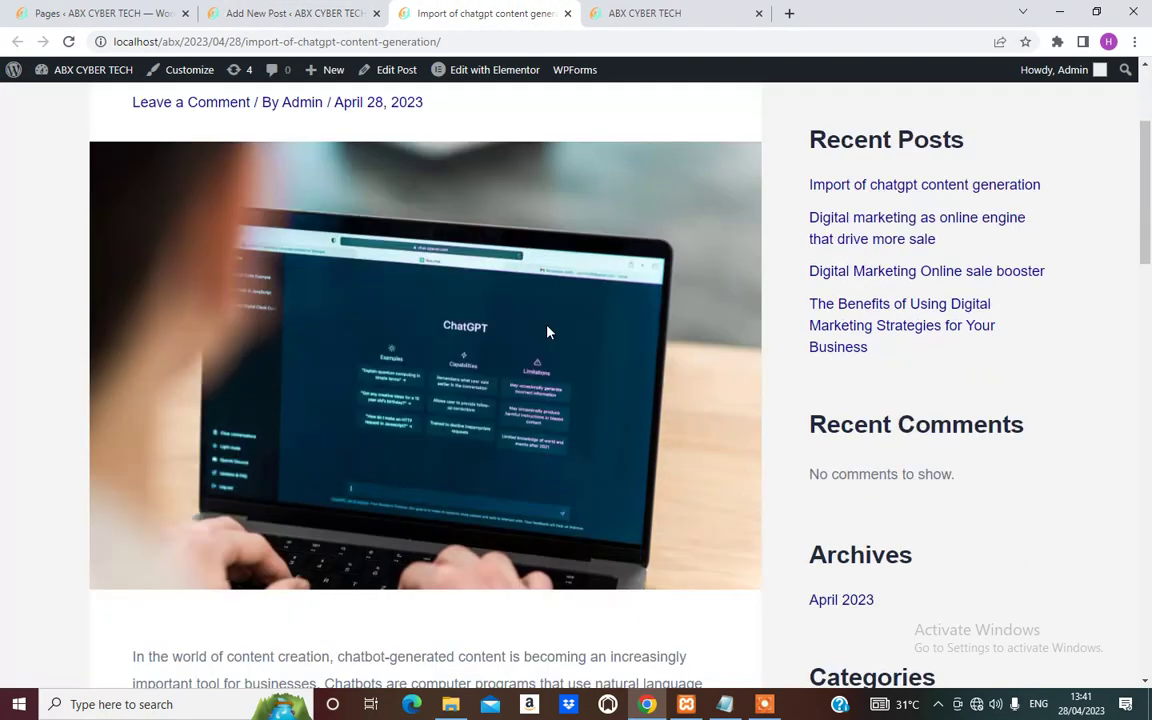
{"action": "scroll", "coordinate": [420, 371], "scroll_direction": "down", "scroll_amount": 2}
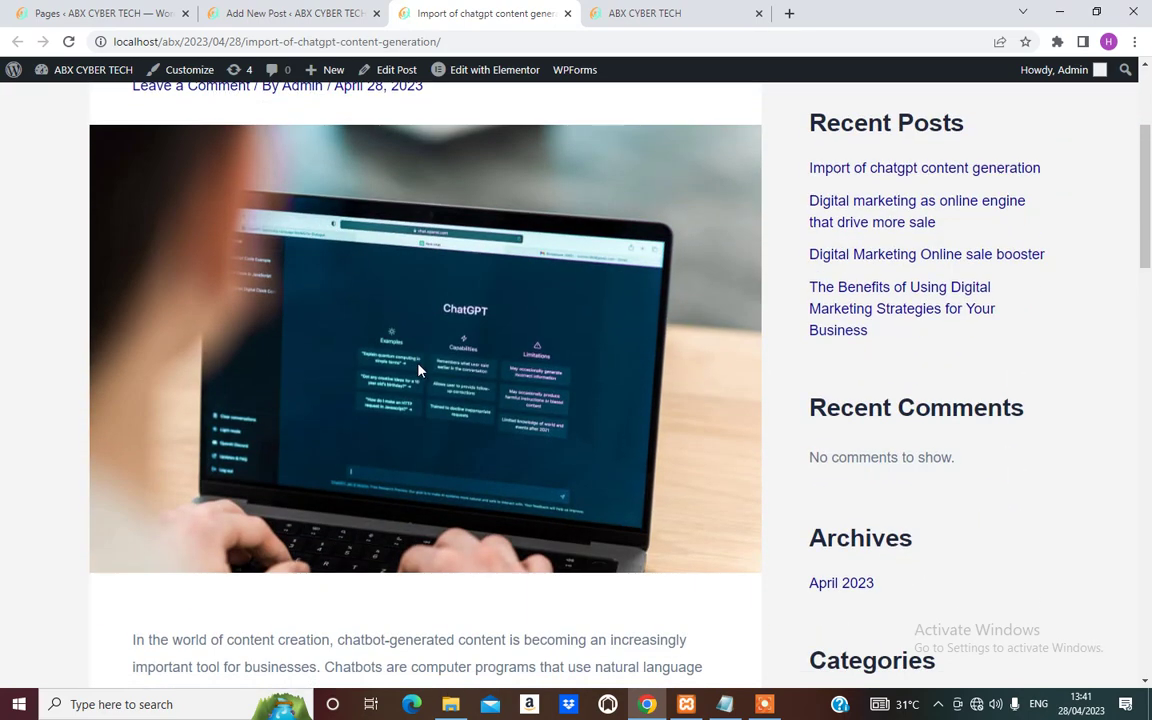
{"action": "scroll", "coordinate": [510, 392], "scroll_direction": "down", "scroll_amount": 1}
{"action": "scroll", "coordinate": [460, 404], "scroll_direction": "up", "scroll_amount": 3}
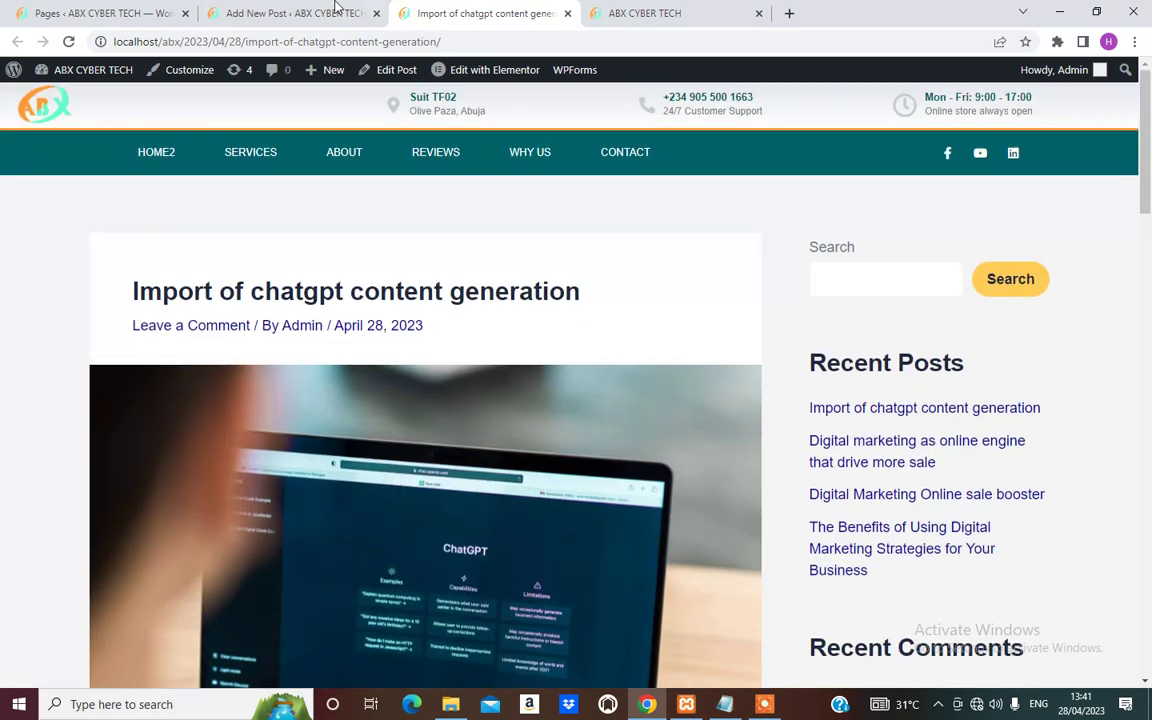
Start another new post in a separate browser tab from the Pages admin screen.
{"action": "left_click", "coordinate": [295, 13]}
{"action": "left_click", "coordinate": [80, 13]}
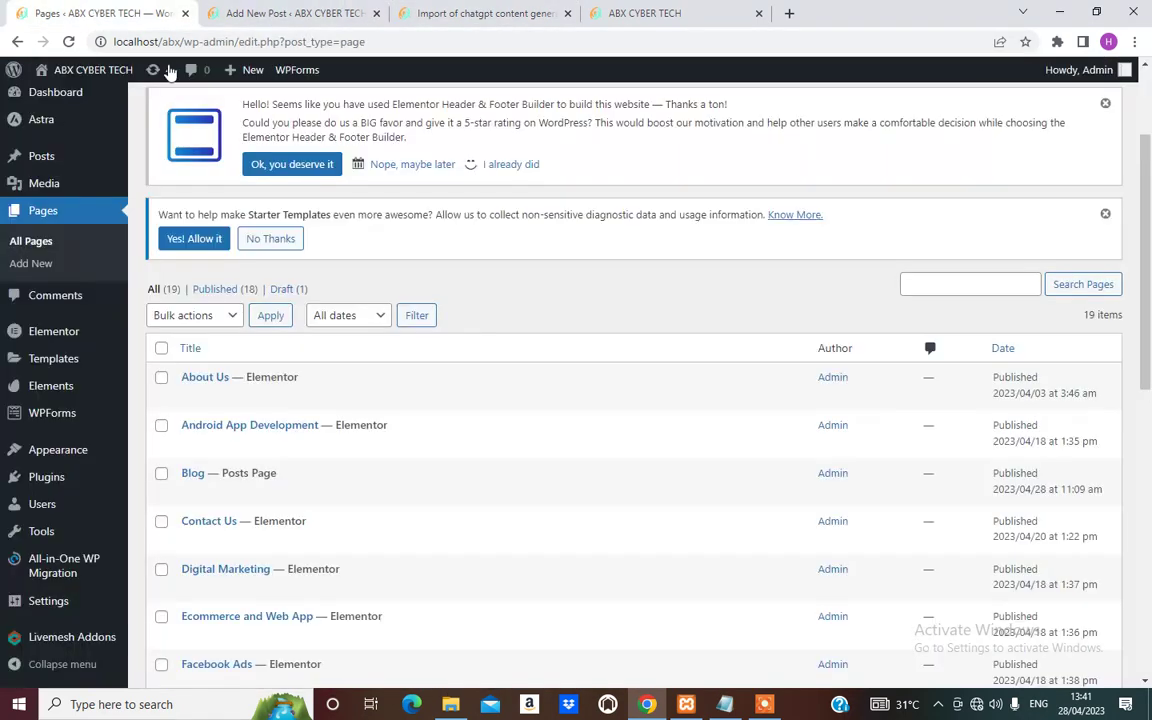
{"action": "mouse_move", "coordinate": [256, 77]}
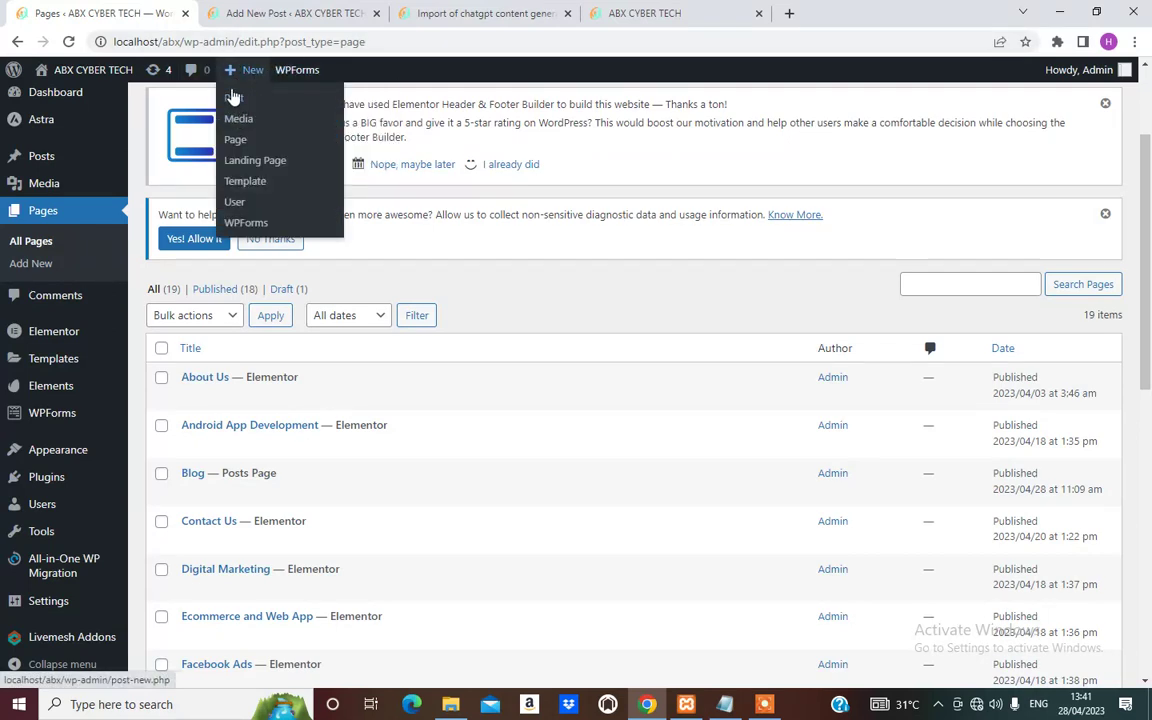
{"action": "right_click", "coordinate": [234, 104]}
{"action": "left_click", "coordinate": [275, 103]}
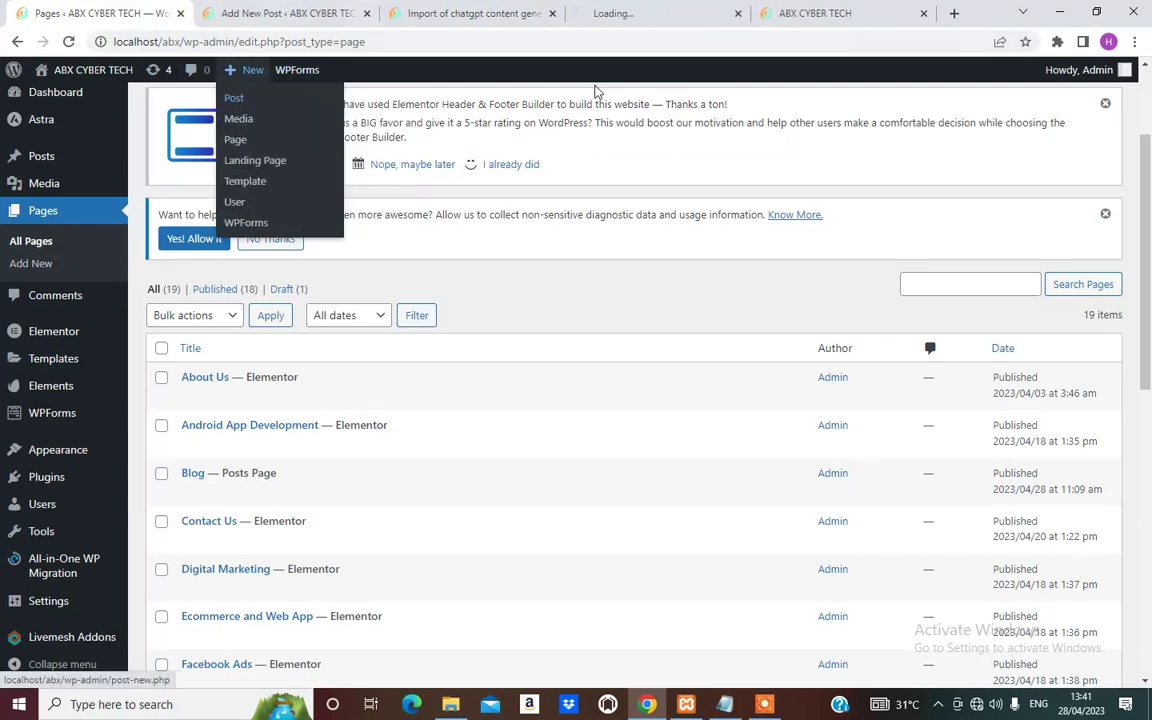
Reload the site's home page and go to its News & Articles section.
{"action": "left_click", "coordinate": [815, 12]}
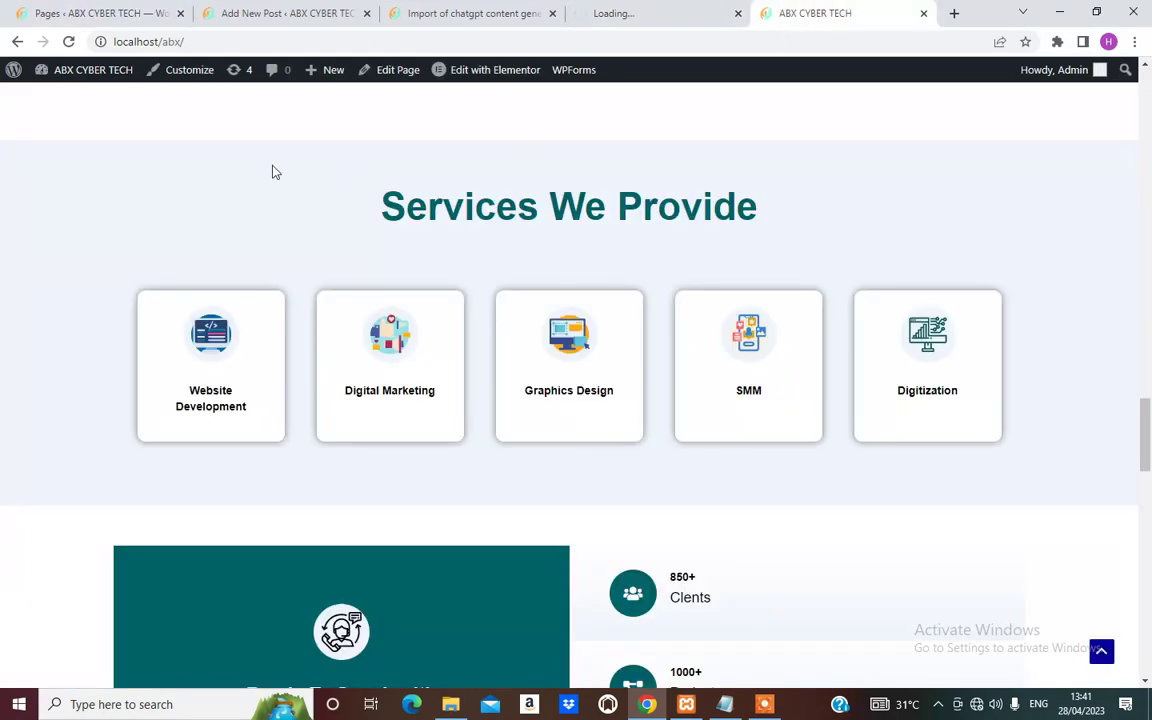
{"action": "left_click", "coordinate": [68, 42]}
{"action": "scroll", "coordinate": [540, 247], "scroll_direction": "down", "scroll_amount": 15}
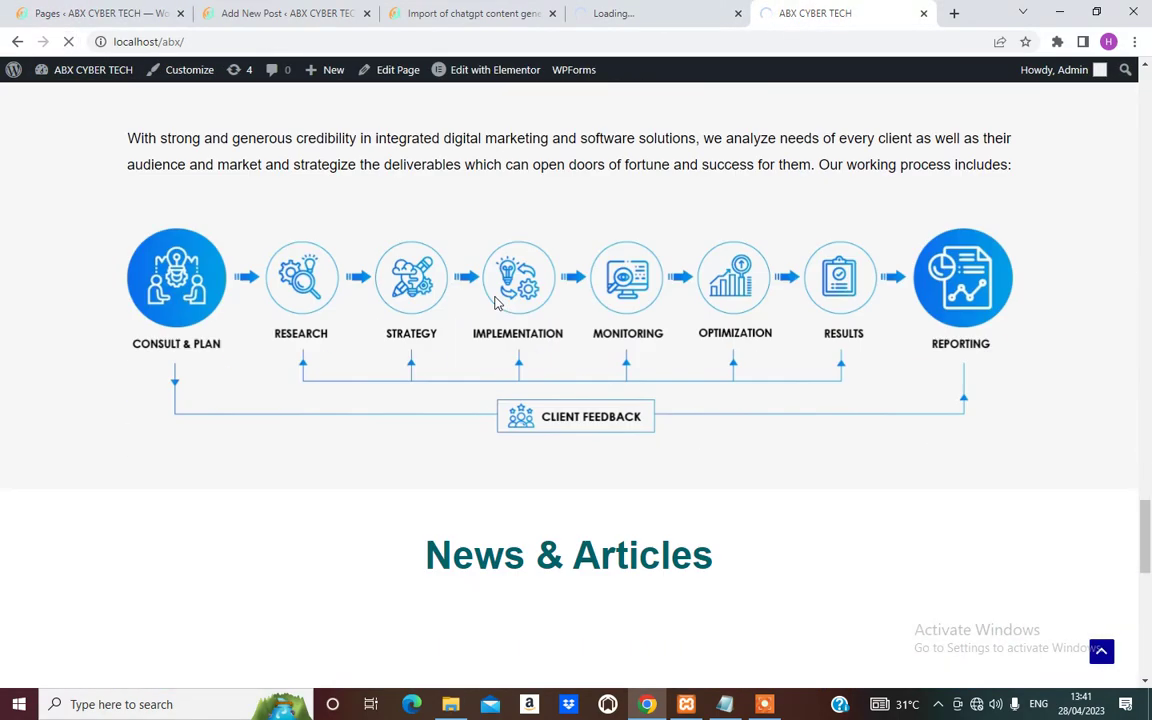
{"action": "scroll", "coordinate": [265, 311], "scroll_direction": "up", "scroll_amount": 5}
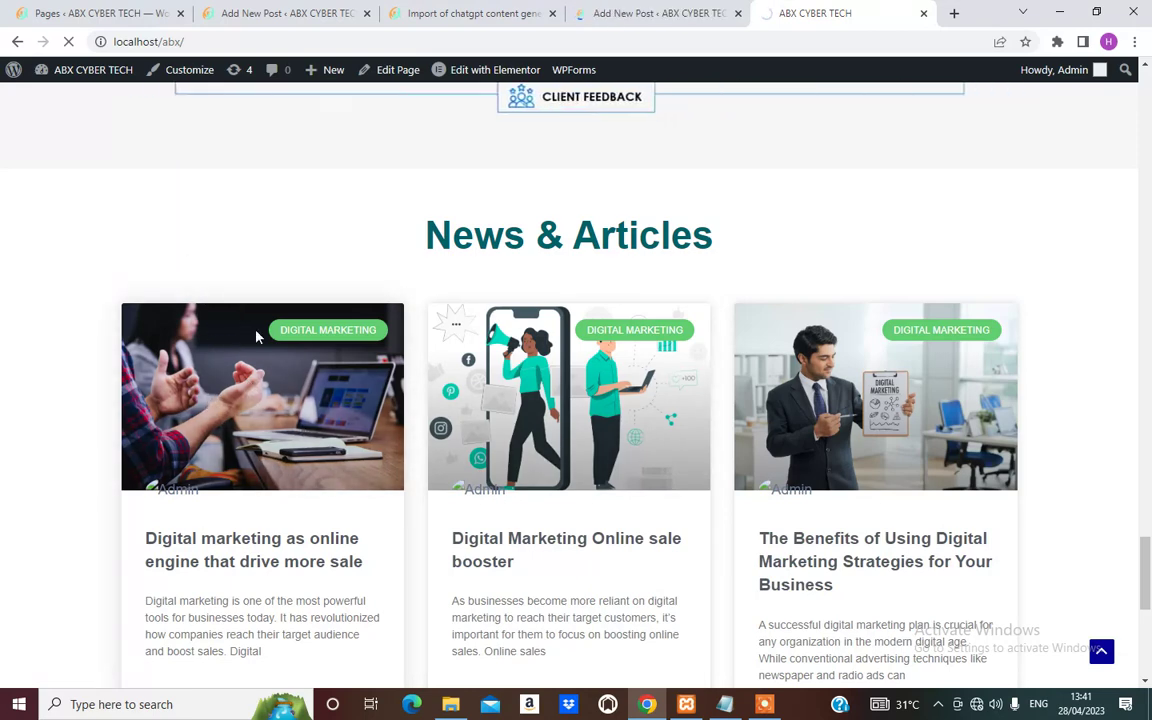
{"action": "scroll", "coordinate": [160, 330], "scroll_direction": "down", "scroll_amount": 6}
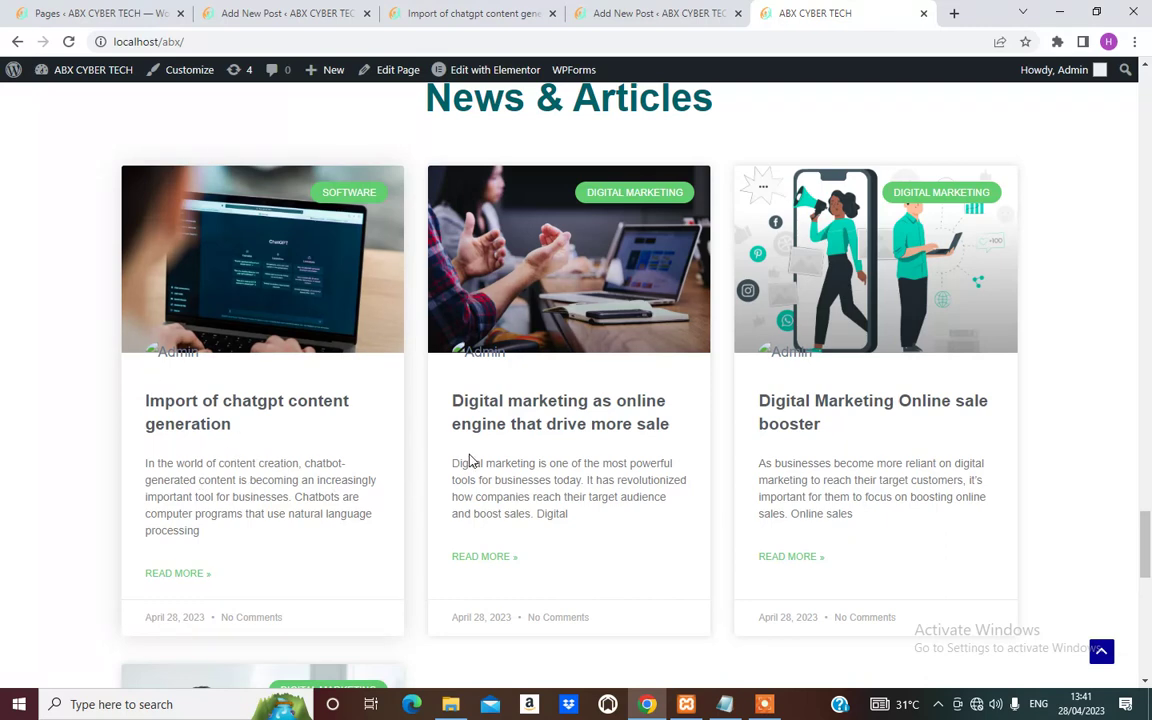
Examine the post cards in the News & Articles section, comparing their images, category labels, excerpts and arrangement in rows.
{"action": "scroll", "coordinate": [380, 463], "scroll_direction": "down", "scroll_amount": 2}
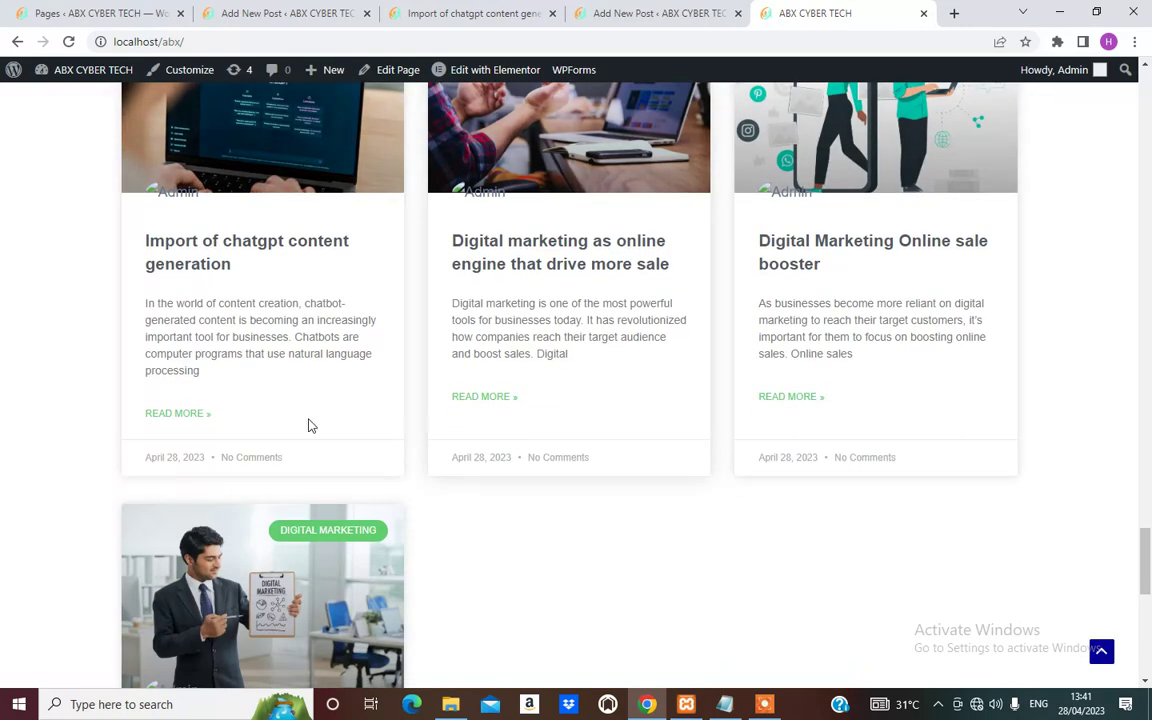
{"action": "scroll", "coordinate": [310, 426], "scroll_direction": "down", "scroll_amount": 2}
{"action": "scroll", "coordinate": [330, 455], "scroll_direction": "up", "scroll_amount": 7}
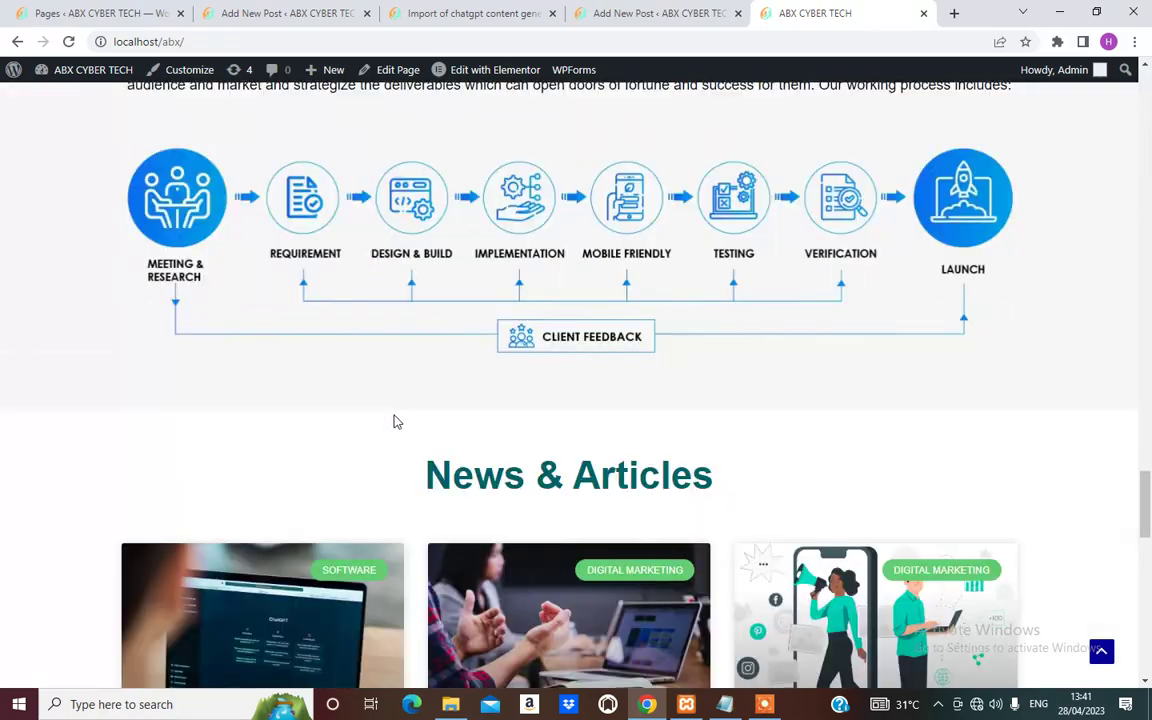
{"action": "scroll", "coordinate": [397, 420], "scroll_direction": "down", "scroll_amount": 8}
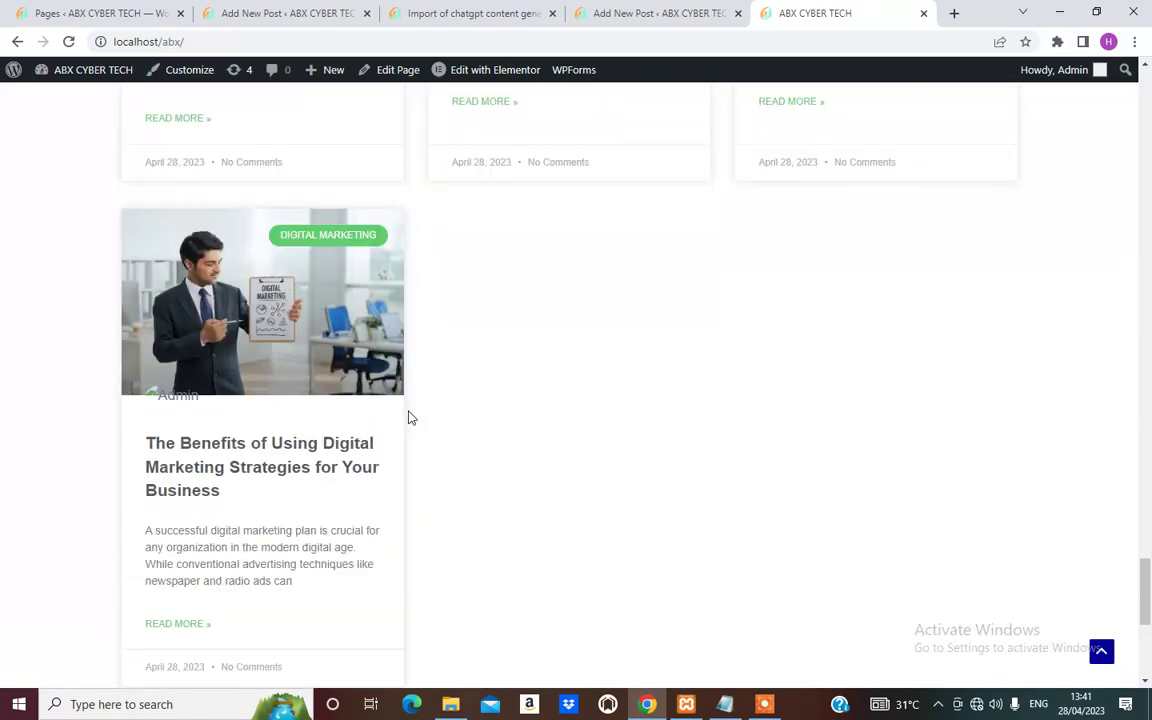
{"action": "scroll", "coordinate": [408, 418], "scroll_direction": "up", "scroll_amount": 5}
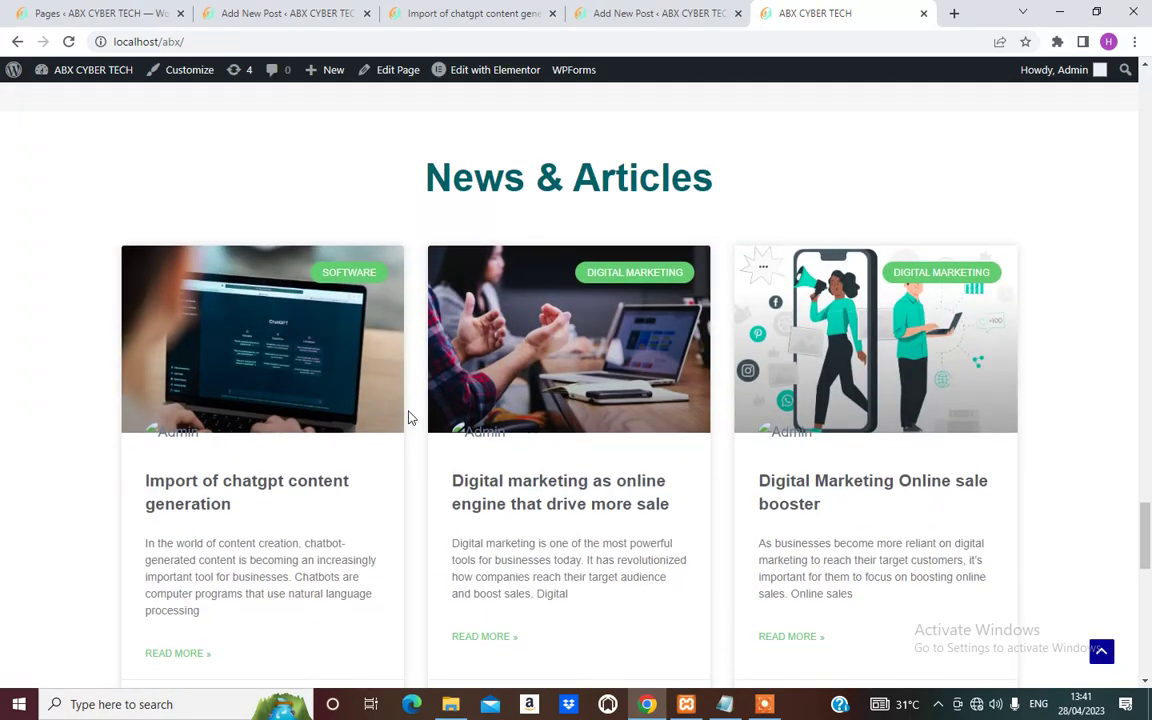
{"action": "scroll", "coordinate": [407, 418], "scroll_direction": "down", "scroll_amount": 3}
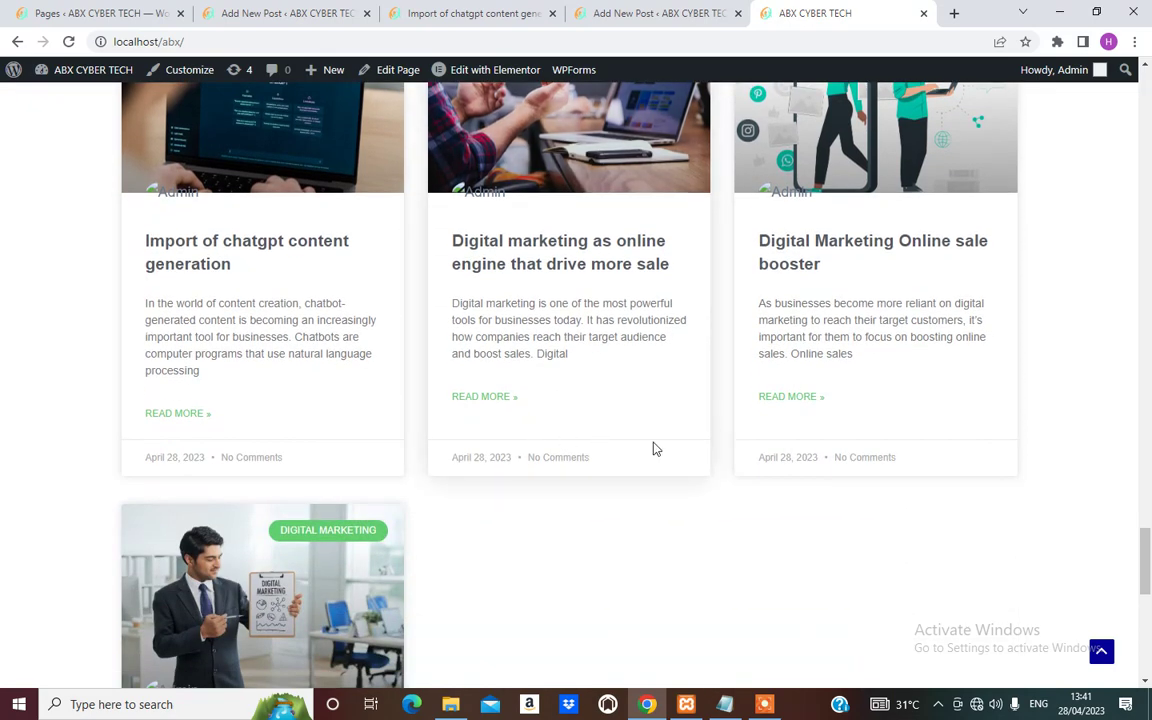
{"action": "scroll", "coordinate": [660, 460], "scroll_direction": "down", "scroll_amount": 4}
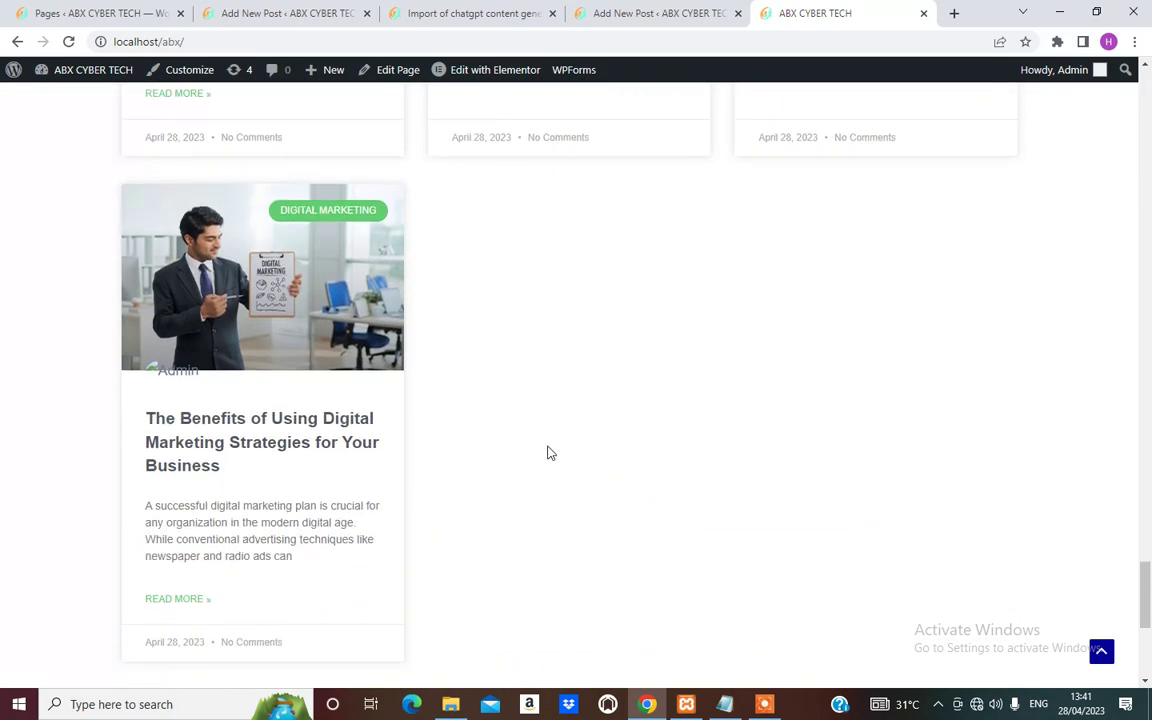
{"action": "scroll", "coordinate": [547, 453], "scroll_direction": "up", "scroll_amount": 10}
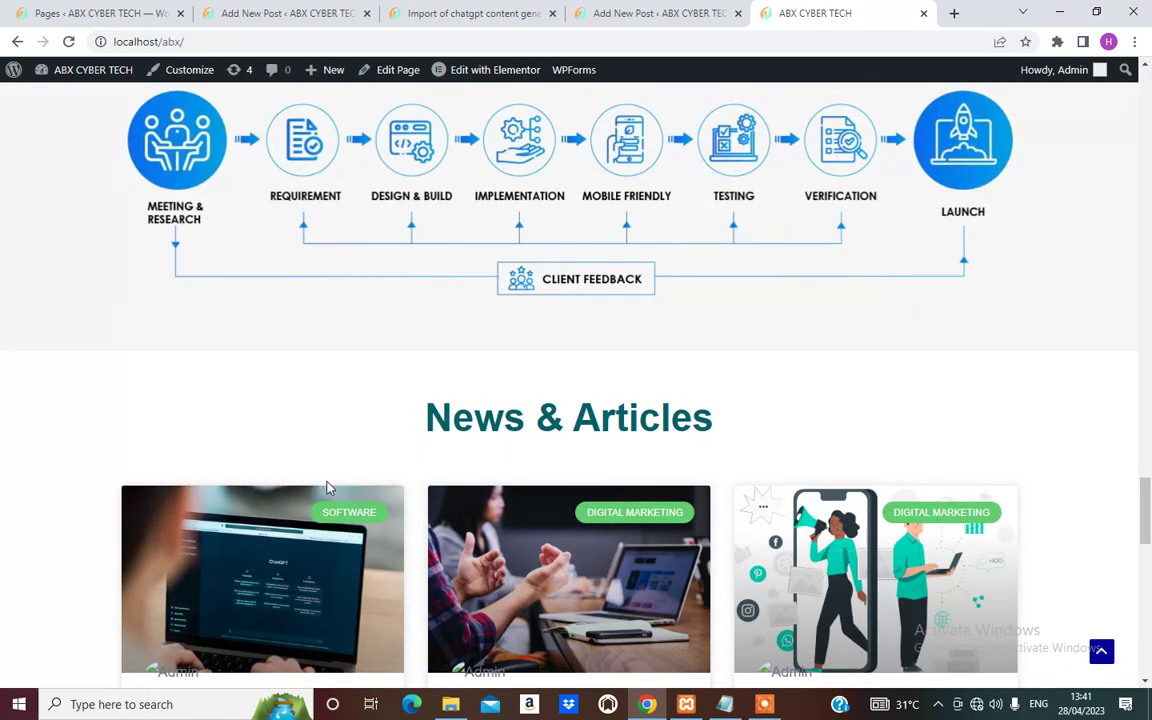
{"action": "scroll", "coordinate": [330, 490], "scroll_direction": "down", "scroll_amount": 3}
{"action": "scroll", "coordinate": [440, 470], "scroll_direction": "down", "scroll_amount": 1}
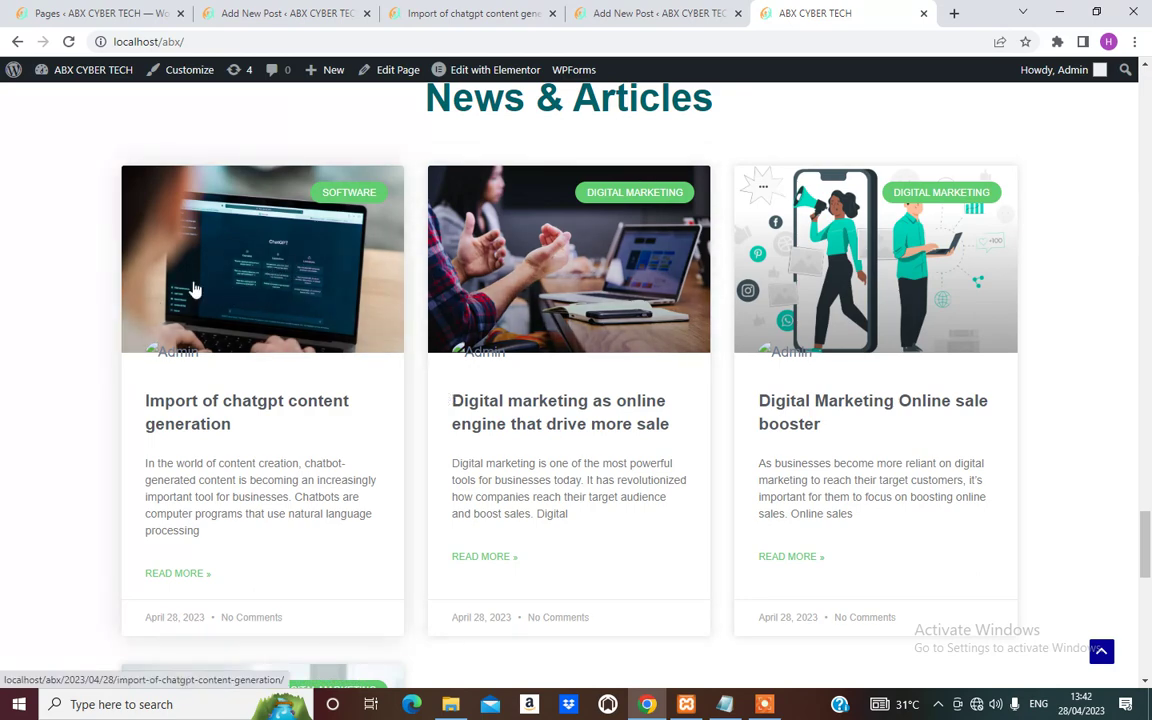
{"action": "scroll", "coordinate": [261, 477], "scroll_direction": "down", "scroll_amount": 5}
{"action": "scroll", "coordinate": [473, 190], "scroll_direction": "up", "scroll_amount": 3}
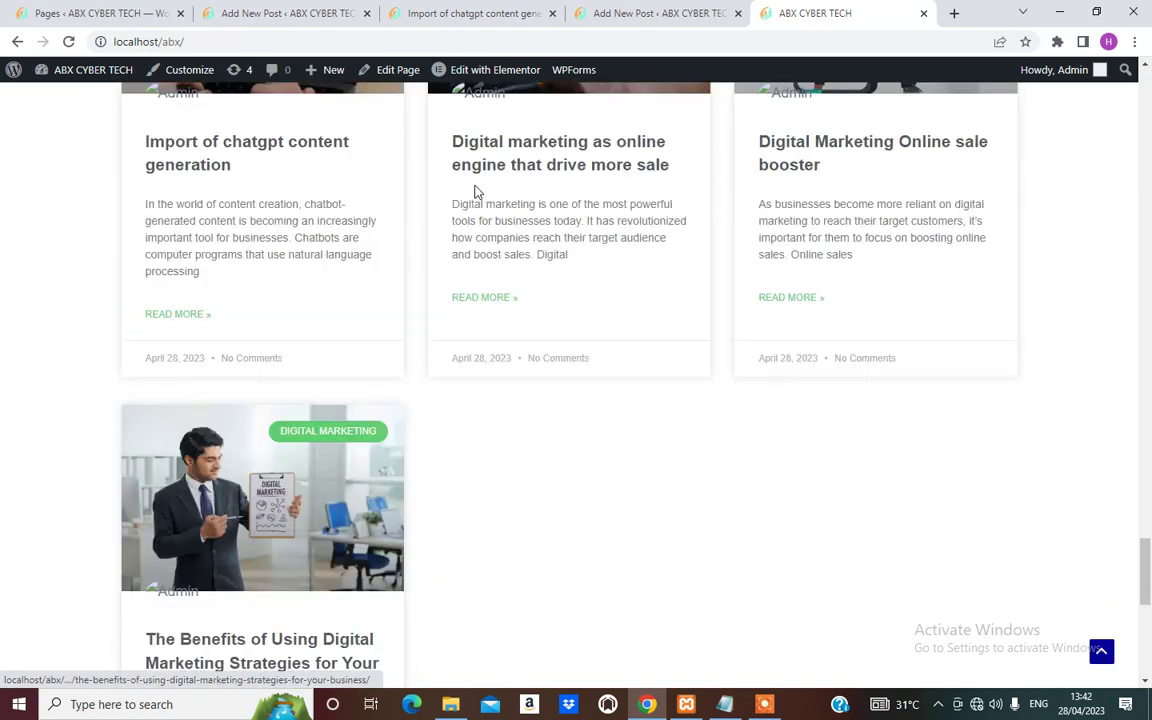
{"action": "scroll", "coordinate": [643, 350], "scroll_direction": "up", "scroll_amount": 3}
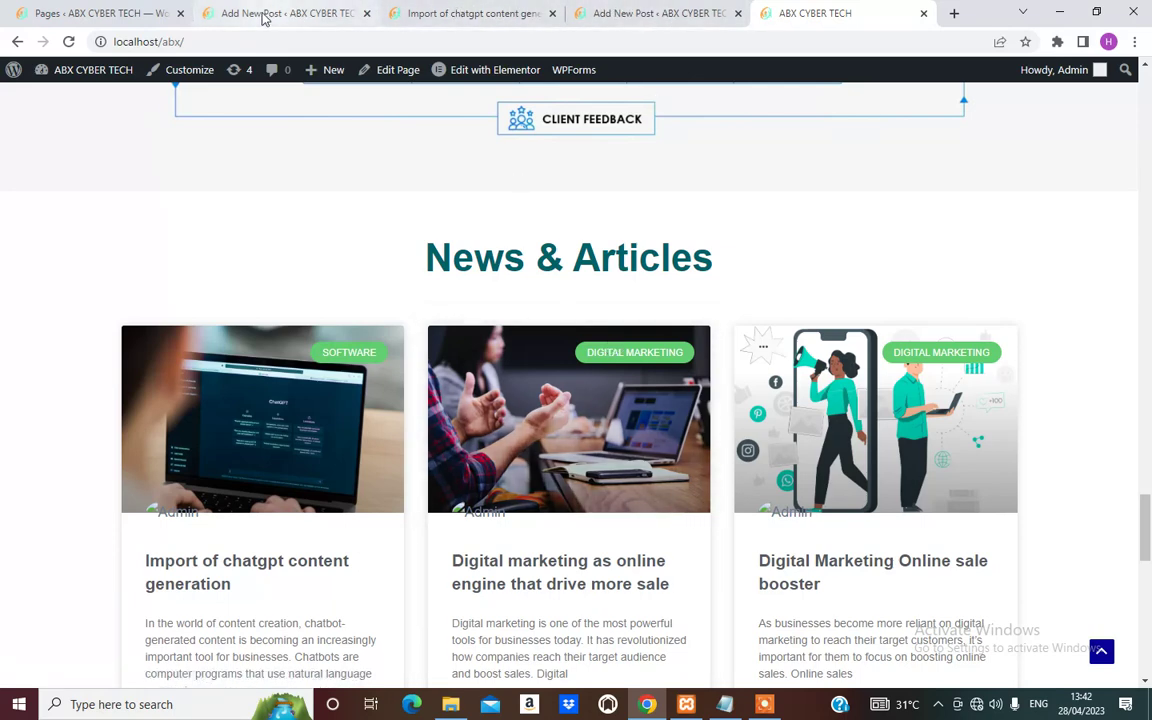
Review the published ChatGPT content generation post's page, checking its image, body text and sidebar.
{"action": "left_click", "coordinate": [645, 12]}
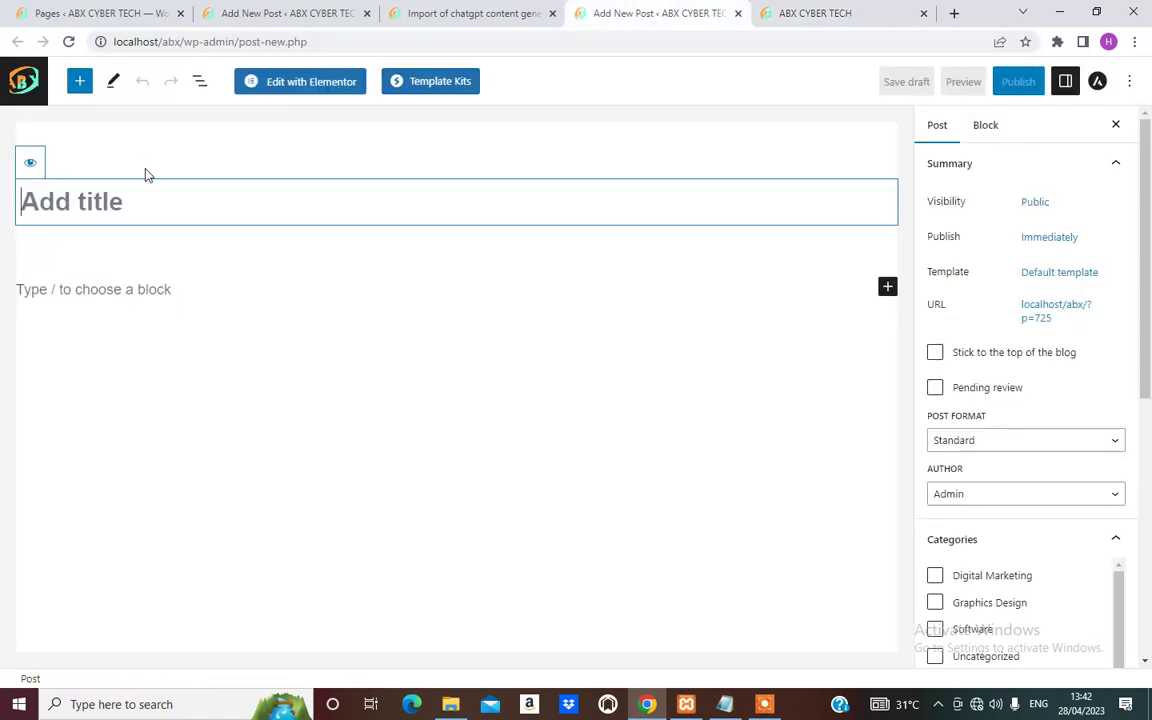
{"action": "left_click", "coordinate": [435, 18]}
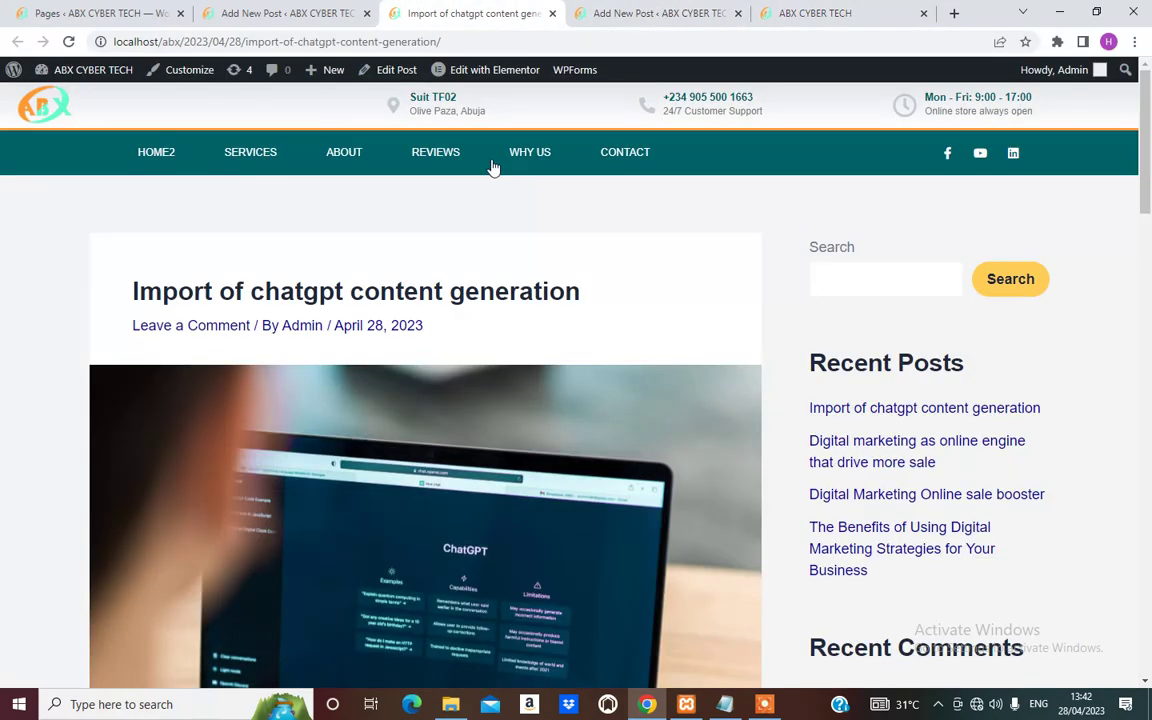
{"action": "scroll", "coordinate": [500, 460], "scroll_direction": "down", "scroll_amount": 5}
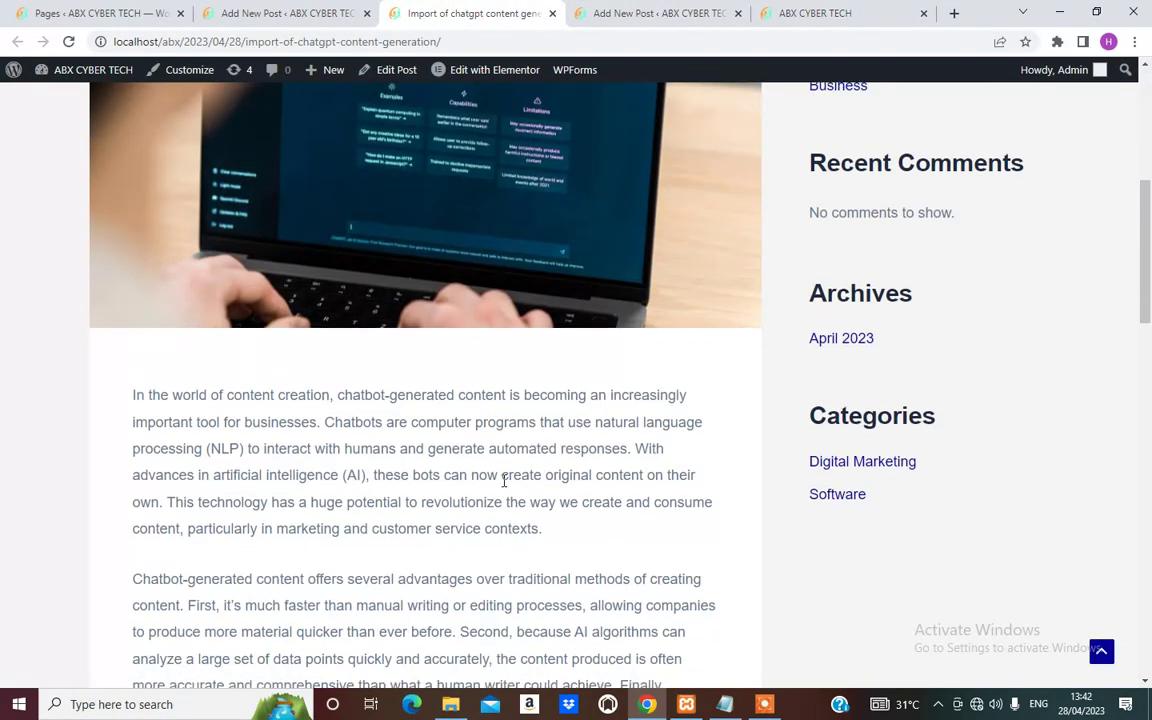
{"action": "scroll", "coordinate": [504, 481], "scroll_direction": "down", "scroll_amount": 6}
{"action": "scroll", "coordinate": [483, 470], "scroll_direction": "up", "scroll_amount": 10}
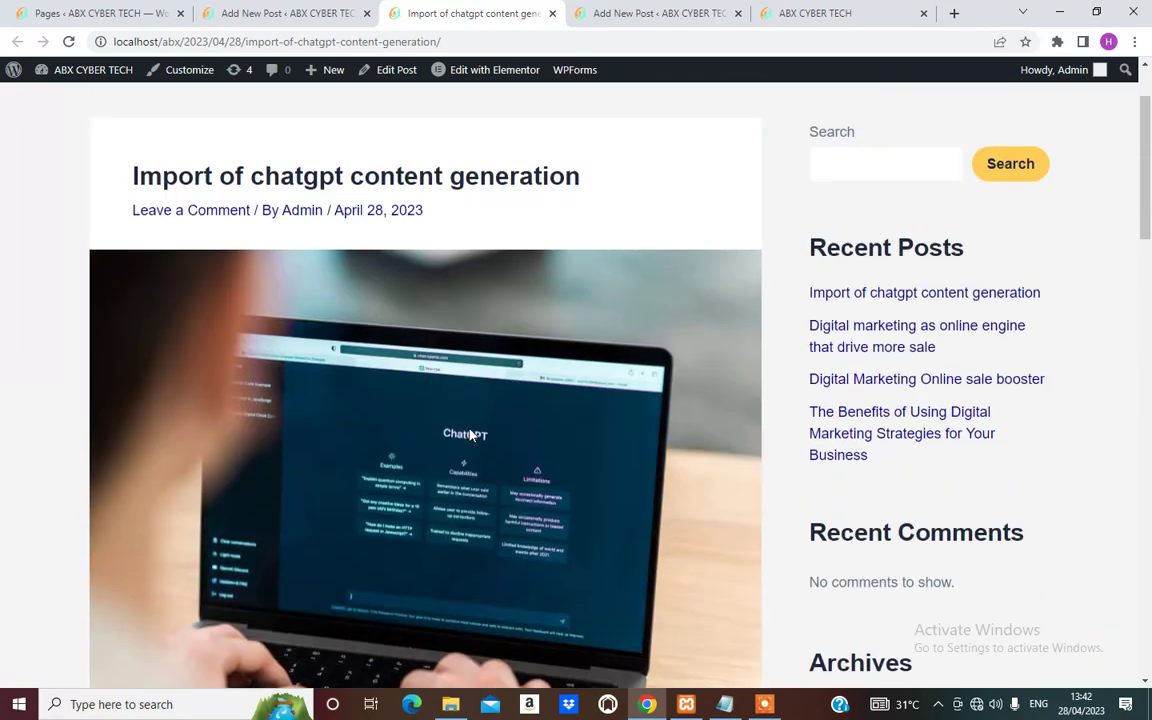
{"action": "scroll", "coordinate": [470, 434], "scroll_direction": "up", "scroll_amount": 2}
Open the Blog posts page from the Pages admin list in a separate browser tab.
{"action": "left_click", "coordinate": [303, 20]}
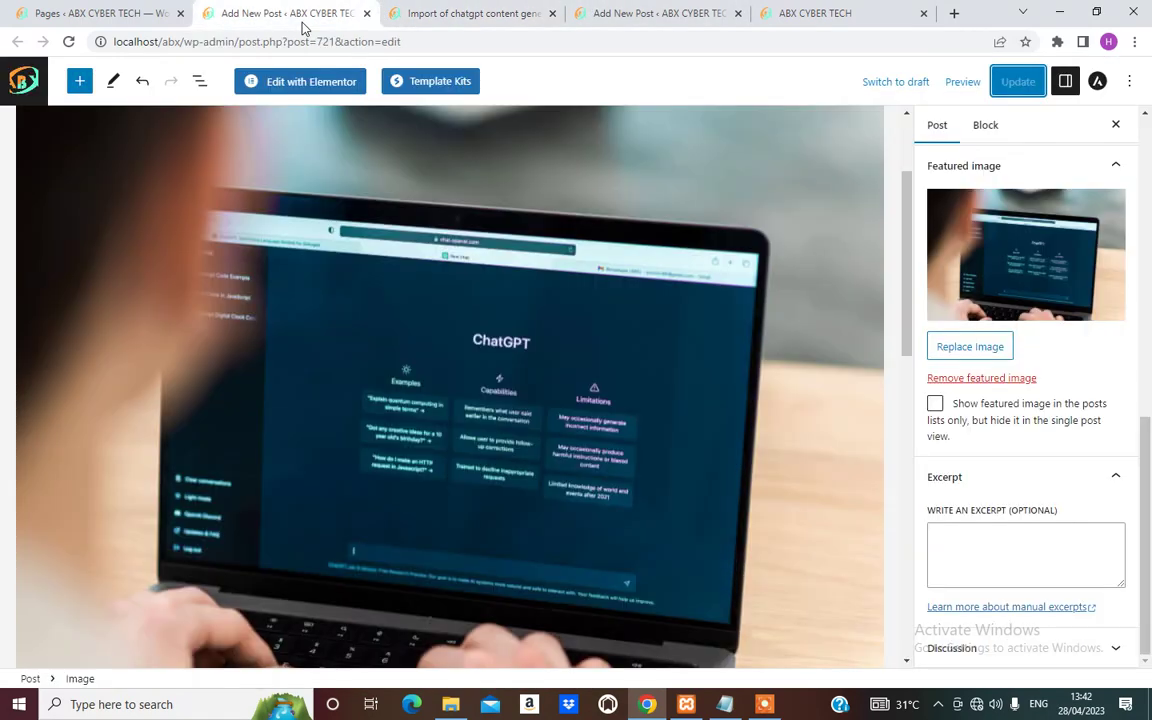
{"action": "left_click", "coordinate": [625, 13]}
{"action": "left_click", "coordinate": [110, 14]}
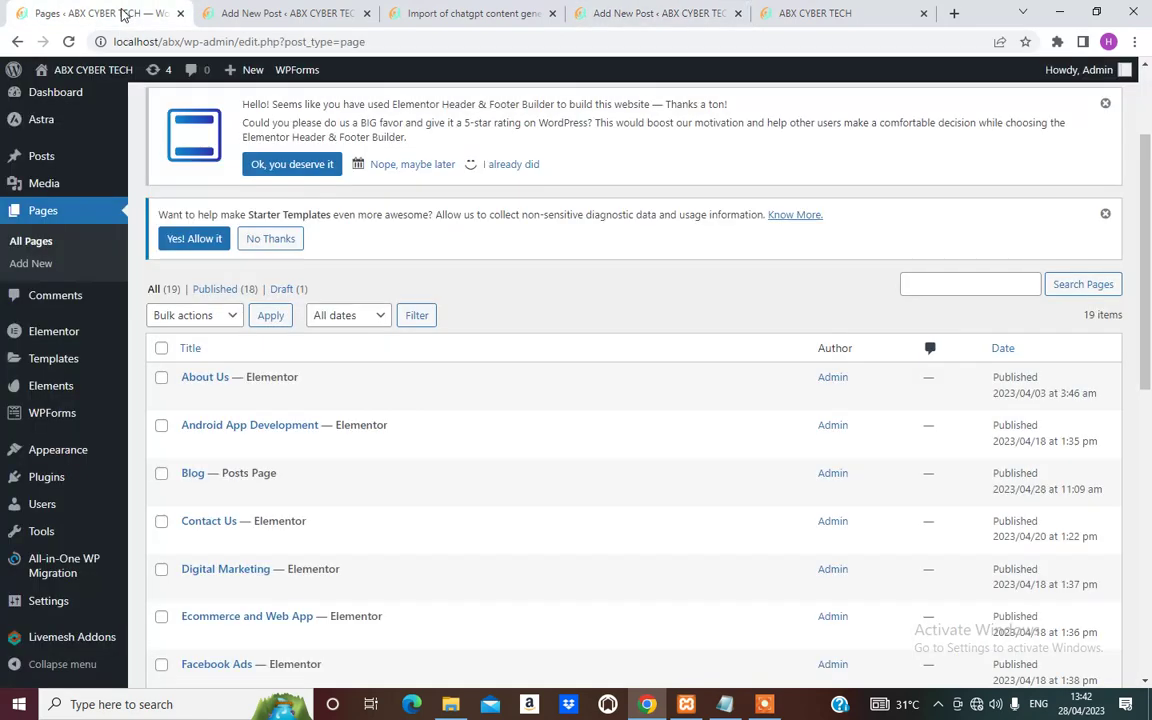
{"action": "right_click", "coordinate": [196, 478]}
{"action": "left_click", "coordinate": [258, 485]}
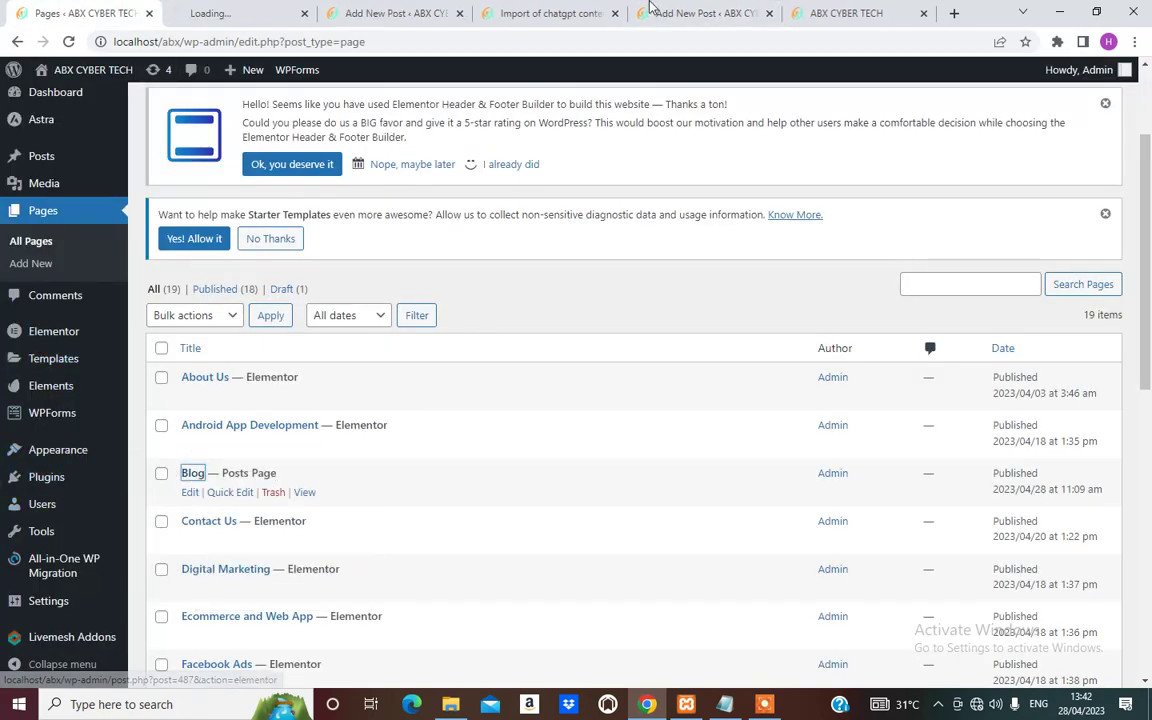
{"action": "left_click", "coordinate": [238, 17]}
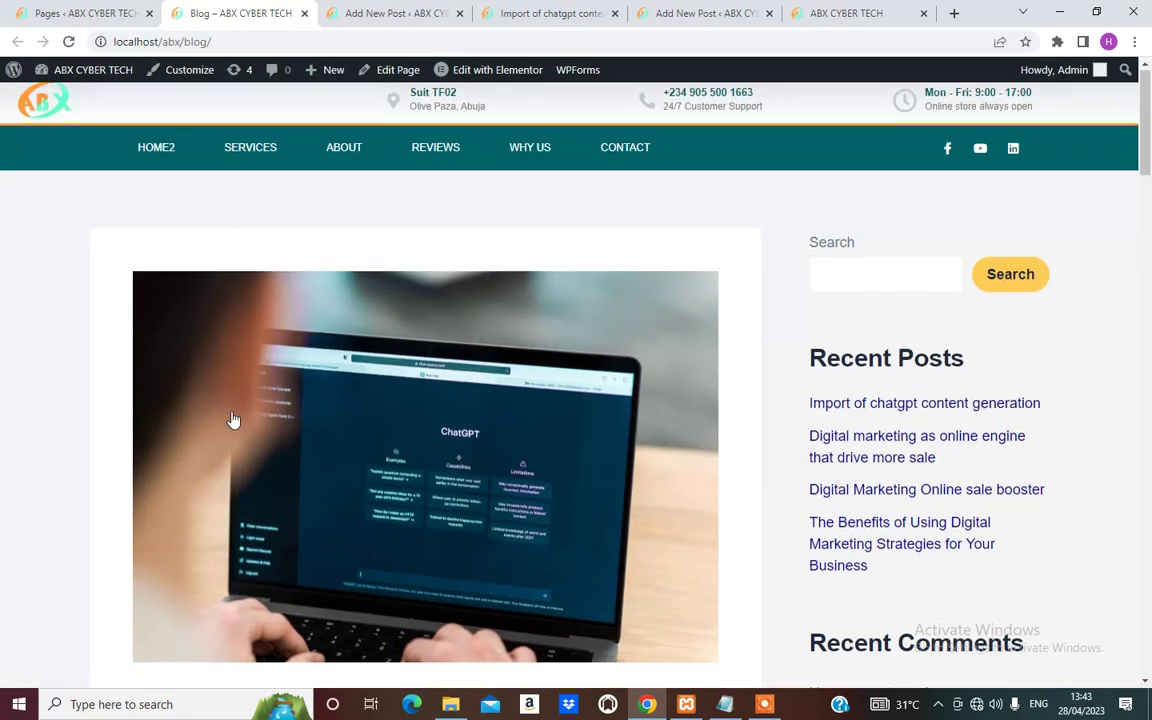
Look through the Blog page's post listing and open the full post "Digital marketing as online engine that drive more sale".
{"action": "scroll", "coordinate": [437, 380], "scroll_direction": "down", "scroll_amount": 6}
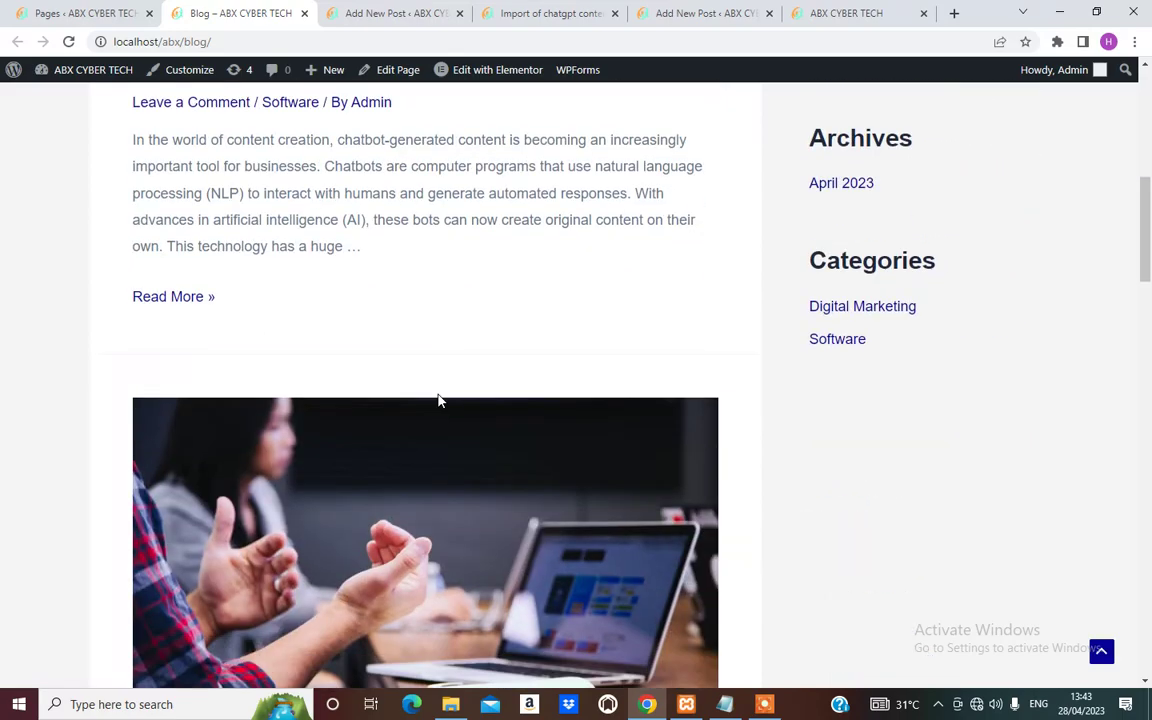
{"action": "scroll", "coordinate": [437, 400], "scroll_direction": "down", "scroll_amount": 12}
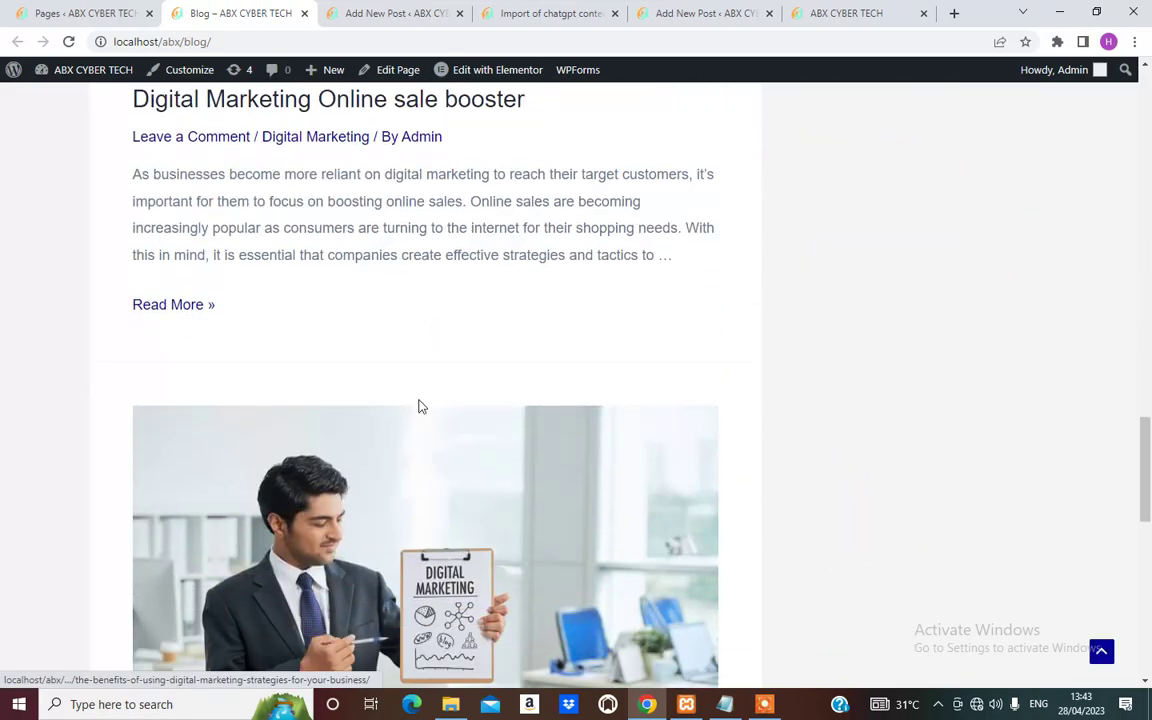
{"action": "scroll", "coordinate": [403, 411], "scroll_direction": "down", "scroll_amount": 10}
{"action": "scroll", "coordinate": [395, 425], "scroll_direction": "up", "scroll_amount": 8}
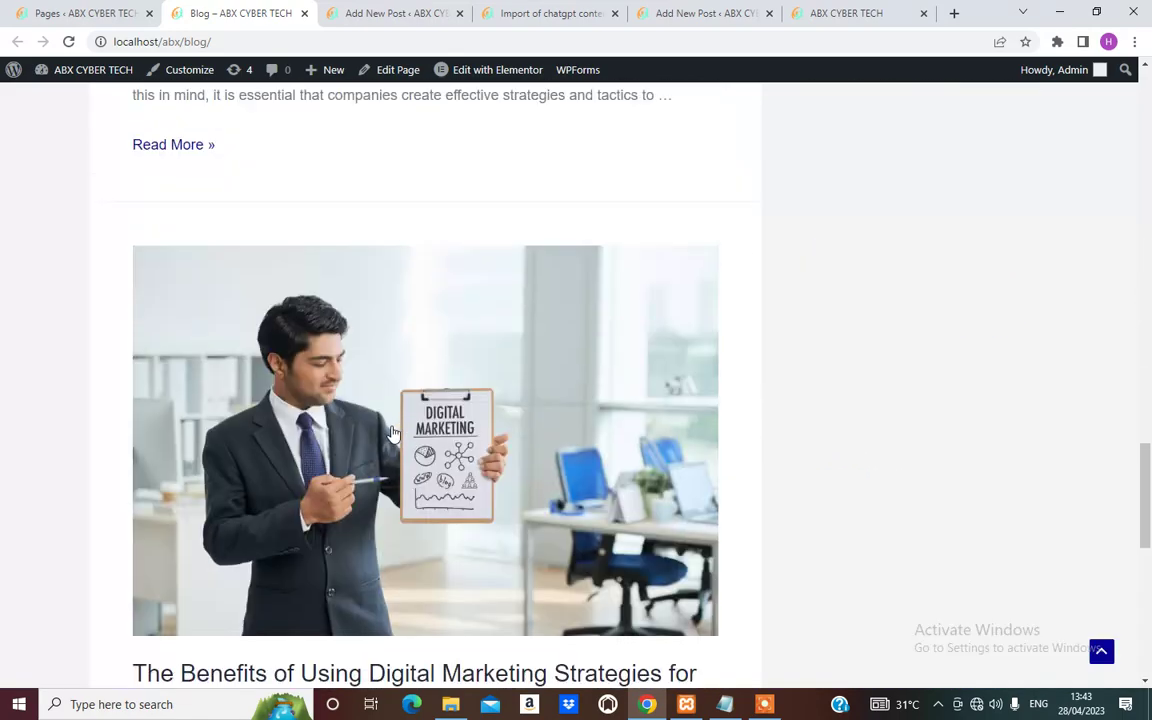
{"action": "scroll", "coordinate": [393, 432], "scroll_direction": "up", "scroll_amount": 10}
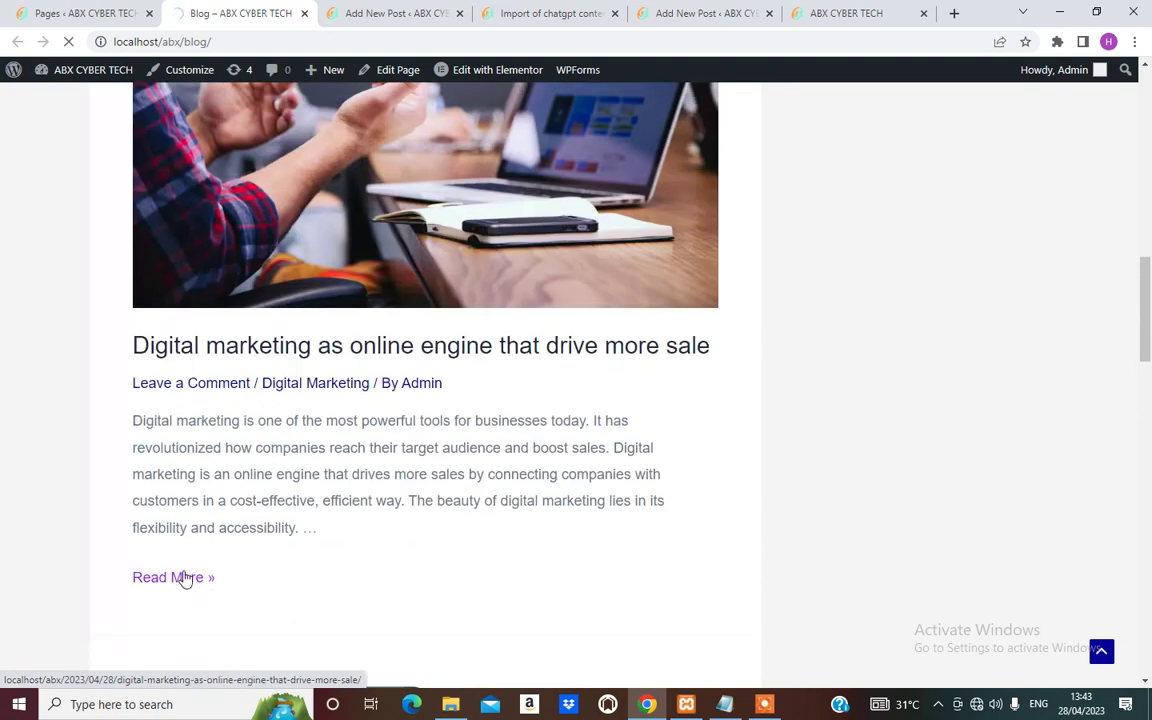
Compare the Blog page's listing with the post card grid in the home page's News & Articles section.
{"action": "left_click", "coordinate": [843, 13]}
{"action": "scroll", "coordinate": [538, 452], "scroll_direction": "down", "scroll_amount": 6}
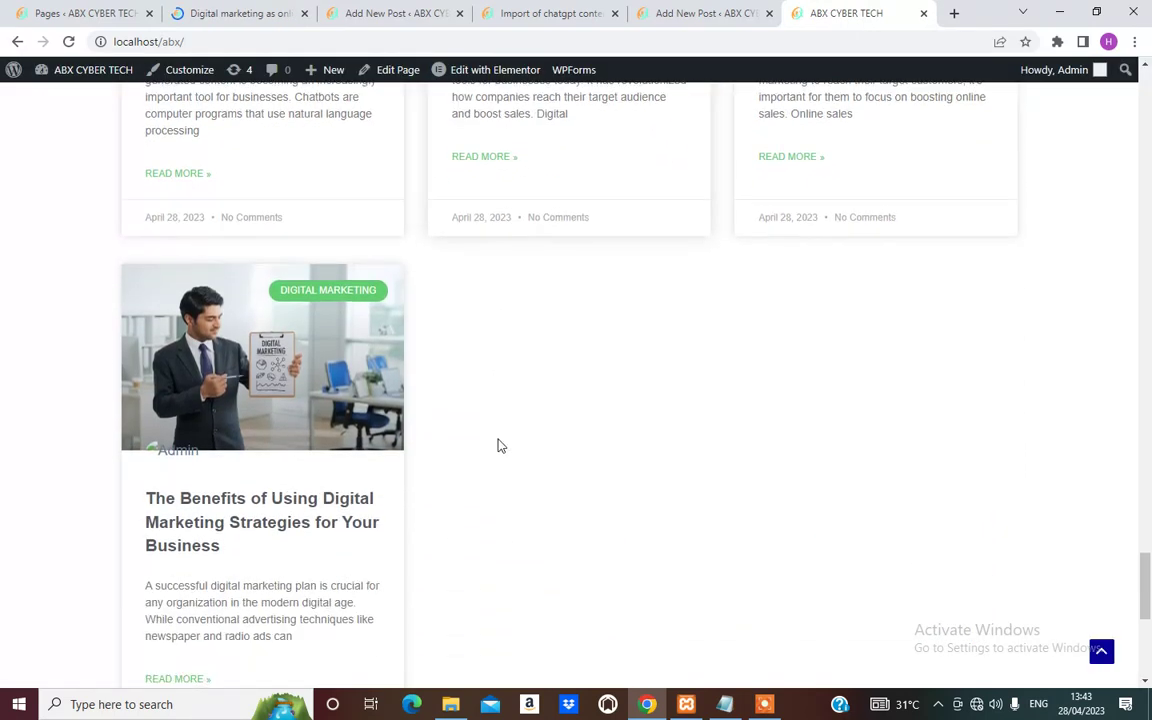
{"action": "scroll", "coordinate": [499, 445], "scroll_direction": "up", "scroll_amount": 3}
{"action": "scroll", "coordinate": [565, 388], "scroll_direction": "up", "scroll_amount": 3}
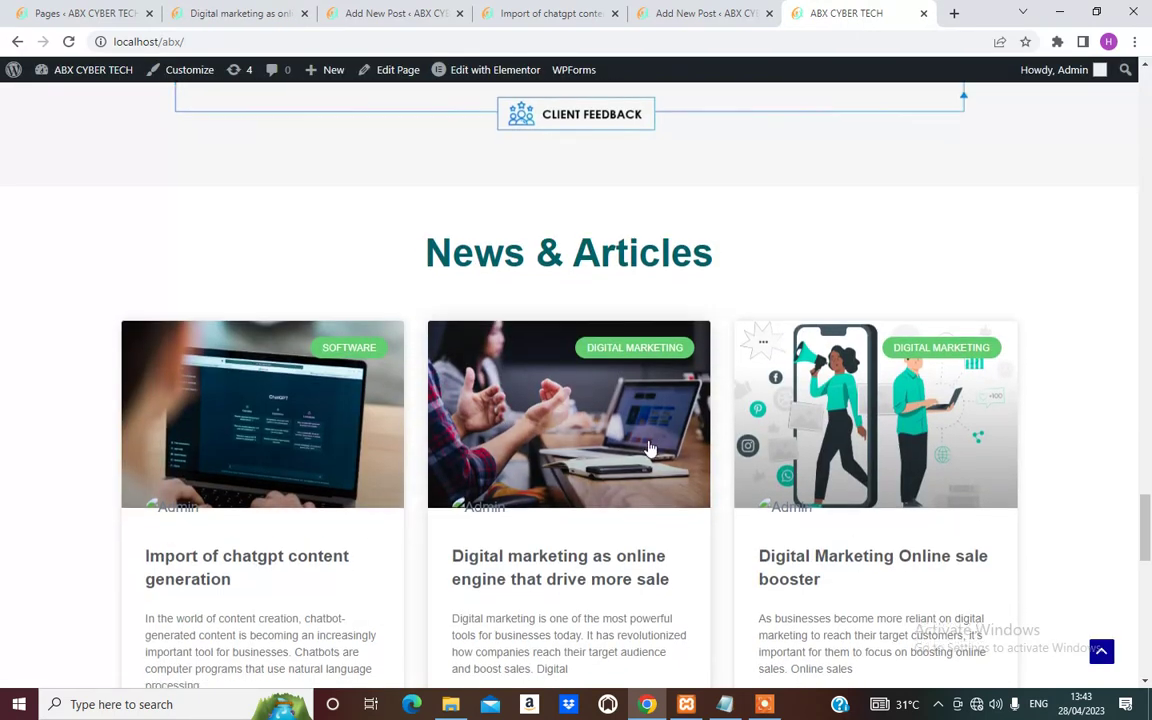
{"action": "scroll", "coordinate": [365, 404], "scroll_direction": "down", "scroll_amount": 5}
{"action": "scroll", "coordinate": [772, 417], "scroll_direction": "down", "scroll_amount": 2}
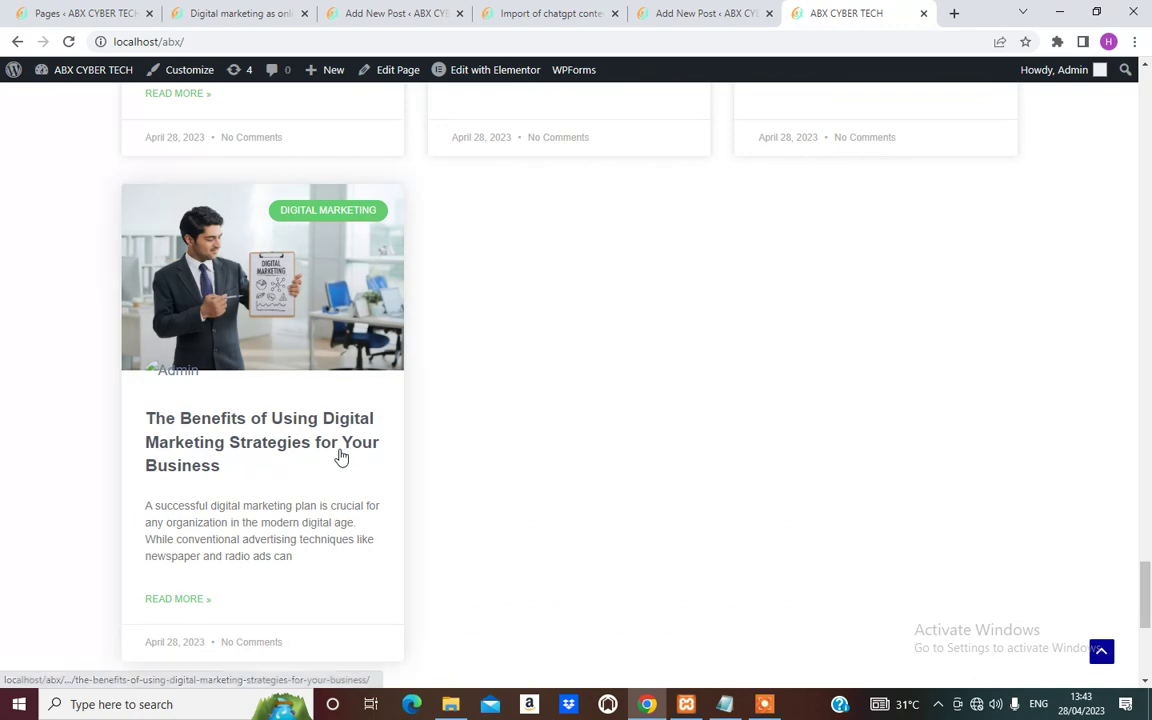
{"action": "scroll", "coordinate": [836, 411], "scroll_direction": "up", "scroll_amount": 7}
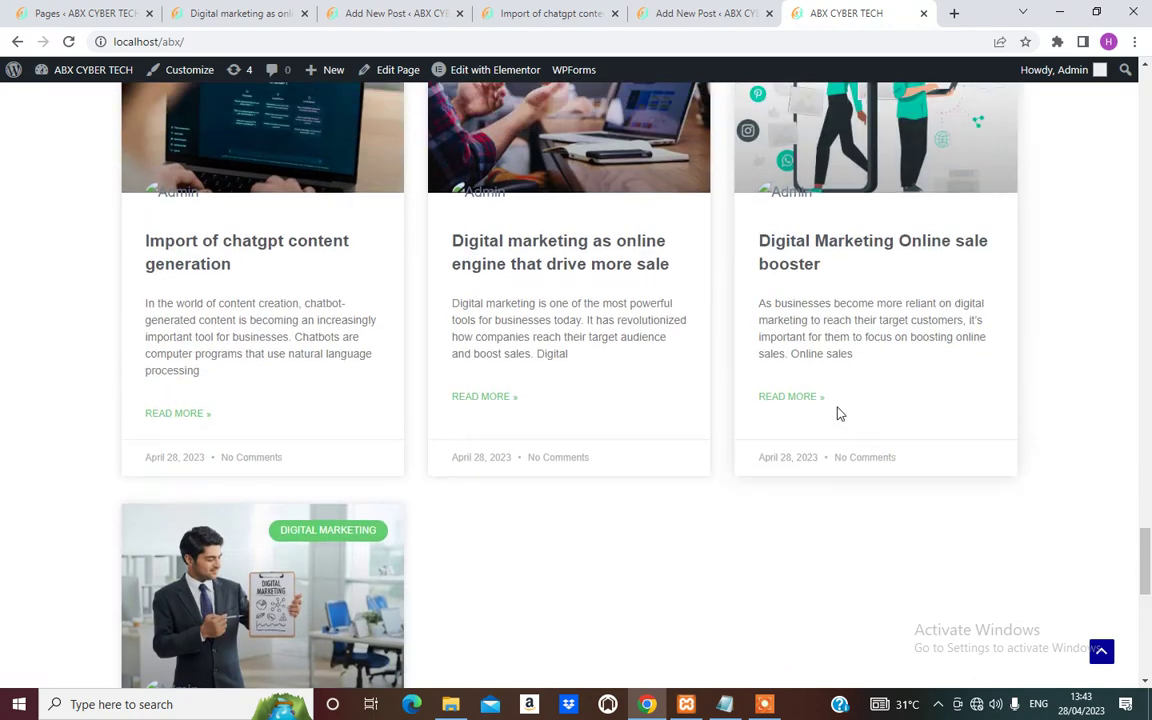
{"action": "scroll", "coordinate": [842, 400], "scroll_direction": "up", "scroll_amount": 3}
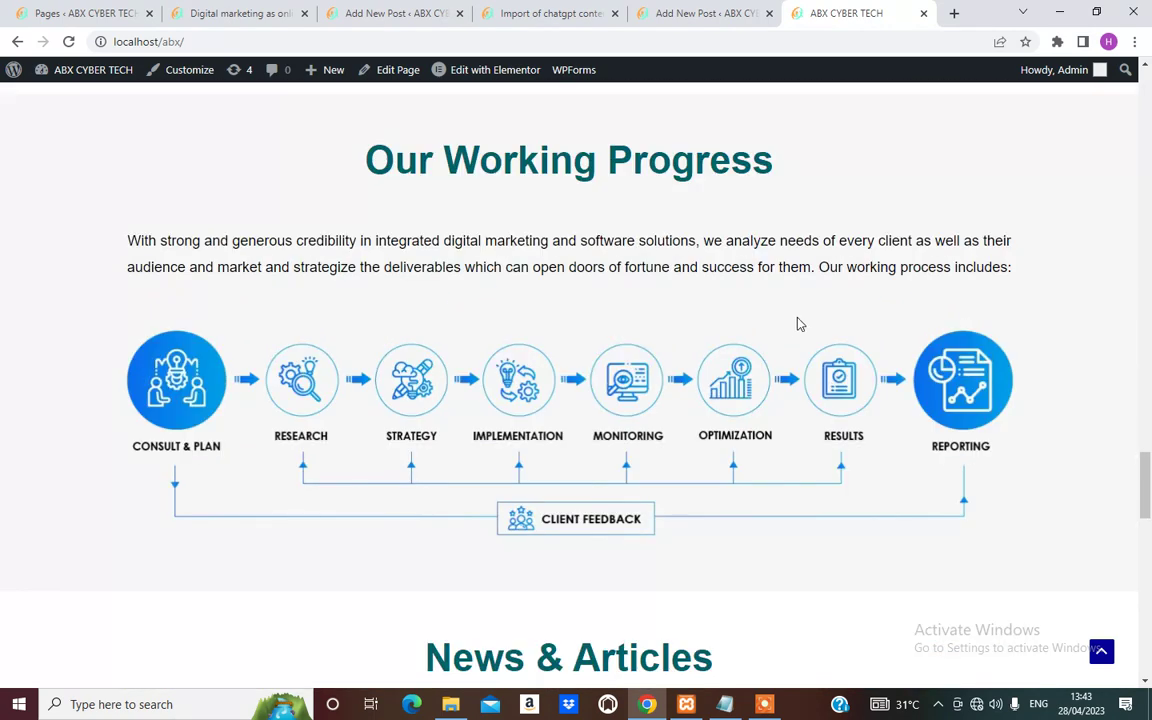
Examine the single page of the post "Digital marketing as online engine that drive more sale", including its body text and Related Posts.
{"action": "left_click", "coordinate": [237, 12]}
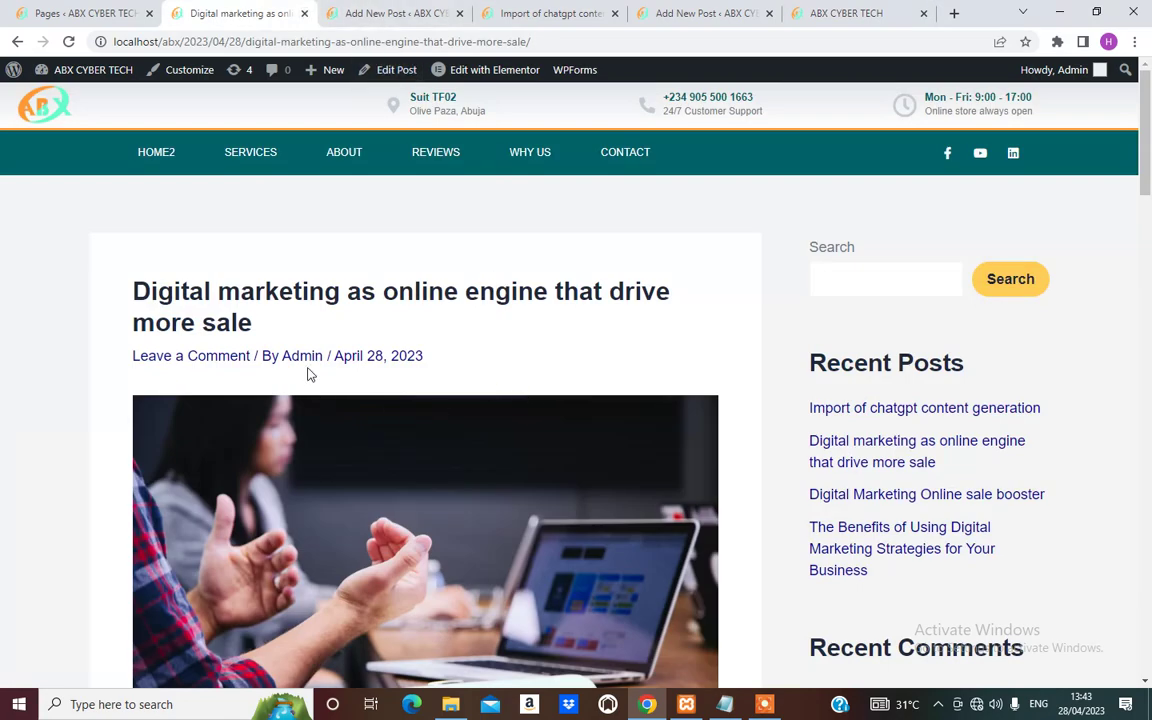
{"action": "scroll", "coordinate": [463, 309], "scroll_direction": "down", "scroll_amount": 10}
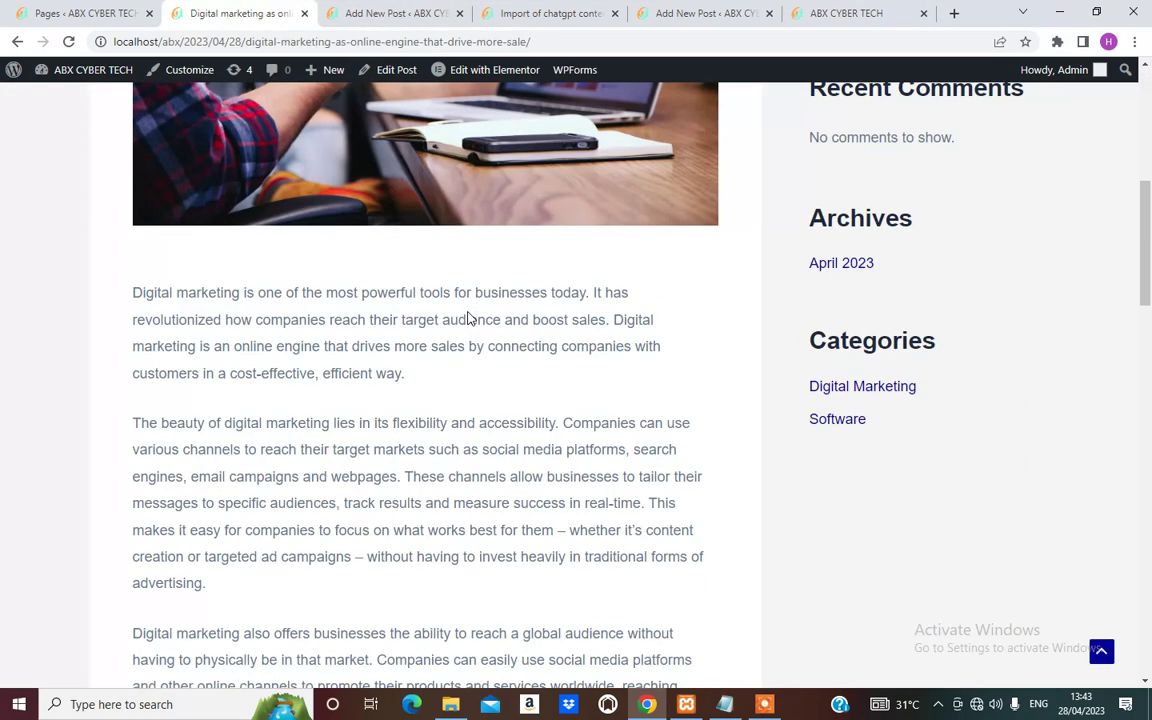
{"action": "scroll", "coordinate": [460, 358], "scroll_direction": "down", "scroll_amount": 8}
{"action": "scroll", "coordinate": [458, 432], "scroll_direction": "up", "scroll_amount": 4}
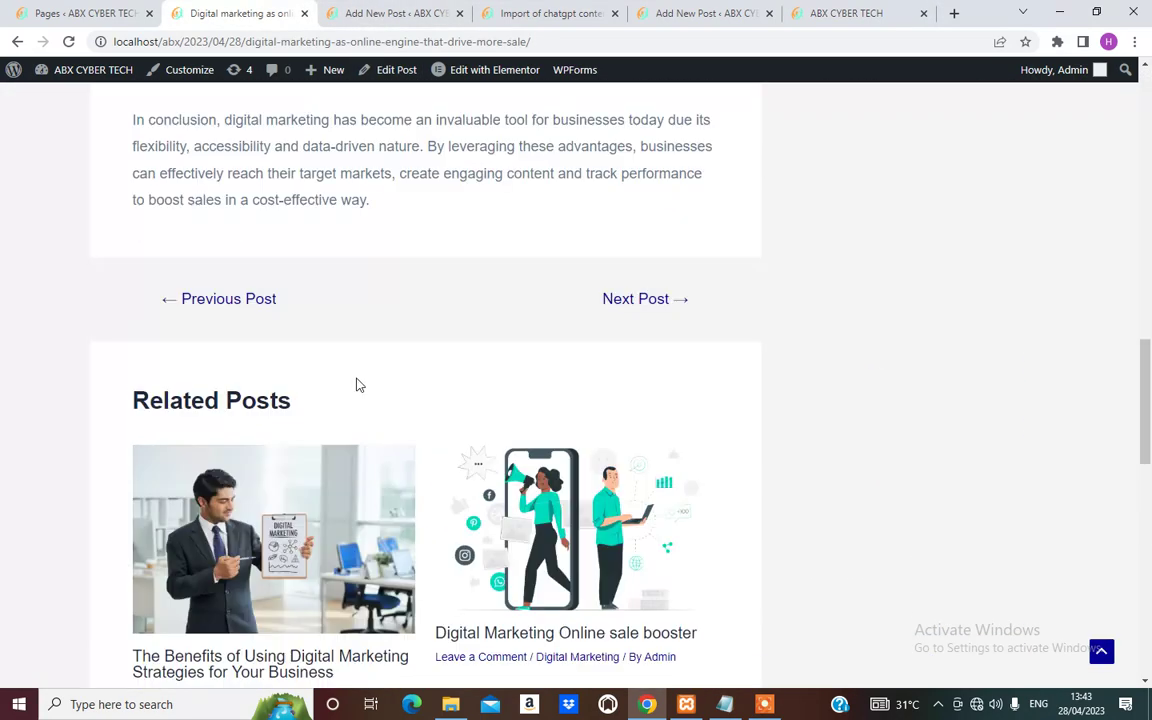
{"action": "scroll", "coordinate": [450, 390], "scroll_direction": "up", "scroll_amount": 1}
{"action": "scroll", "coordinate": [500, 478], "scroll_direction": "up", "scroll_amount": 9}
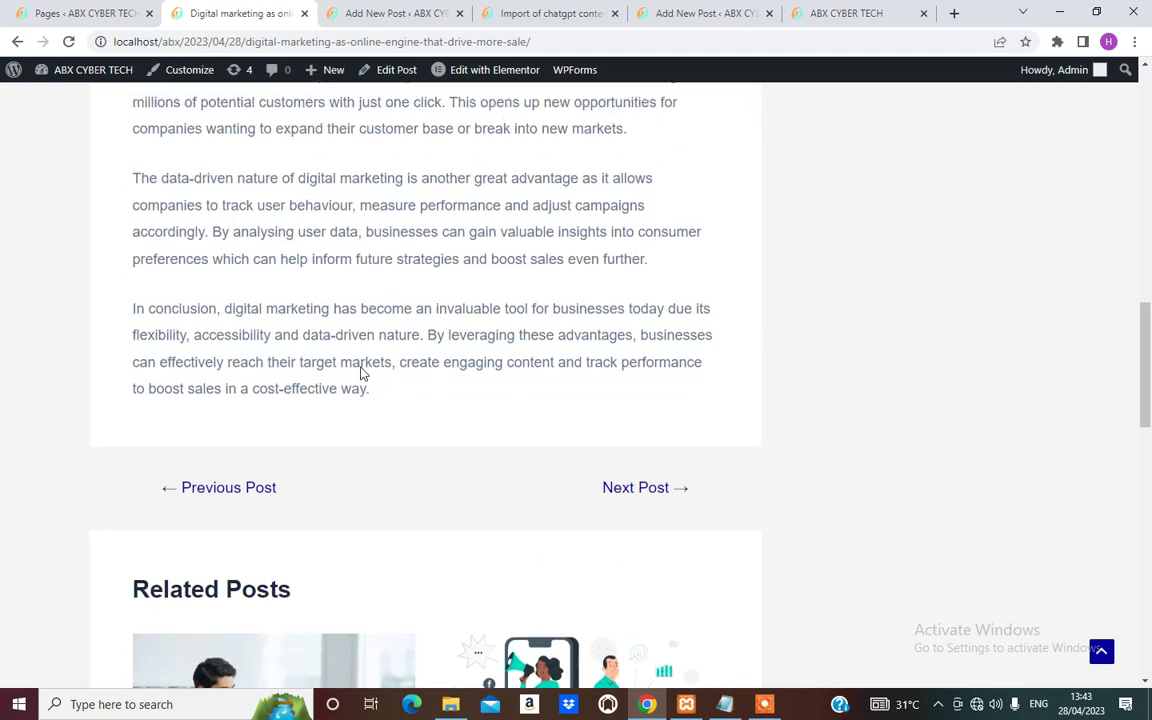
{"action": "scroll", "coordinate": [561, 279], "scroll_direction": "up", "scroll_amount": 3}
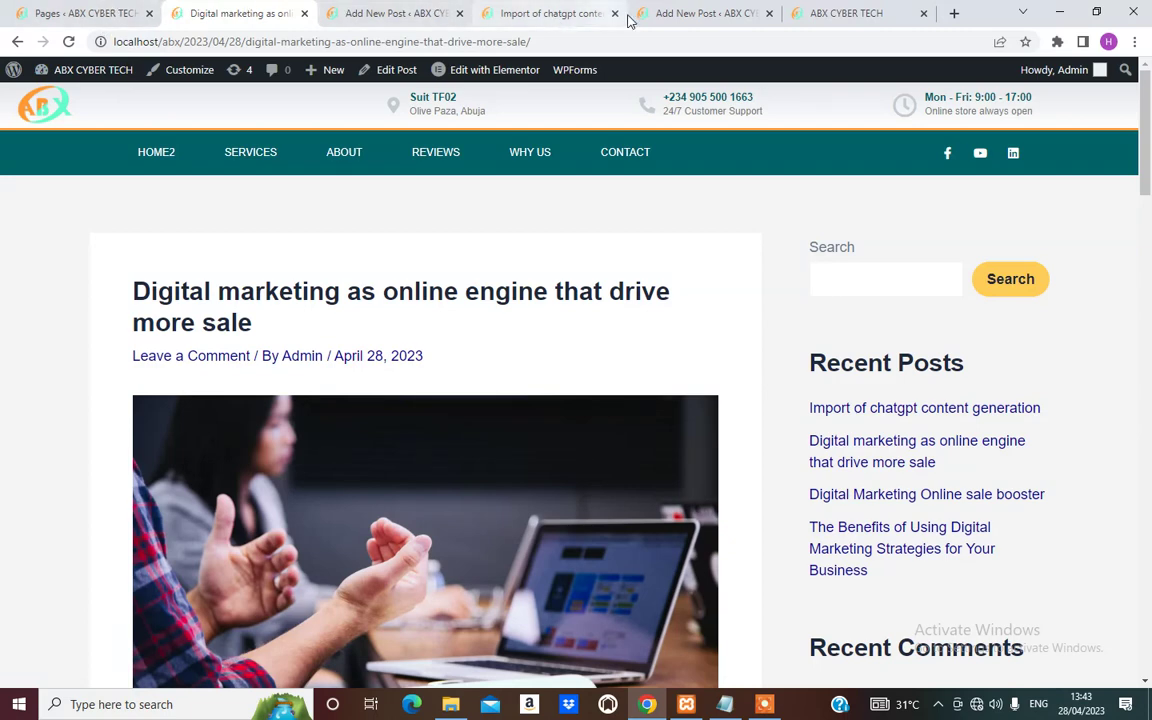
Create and publish a new page titled "News" from the Pages admin screen, and open it for editing with Elementor.
{"action": "left_click", "coordinate": [110, 8]}
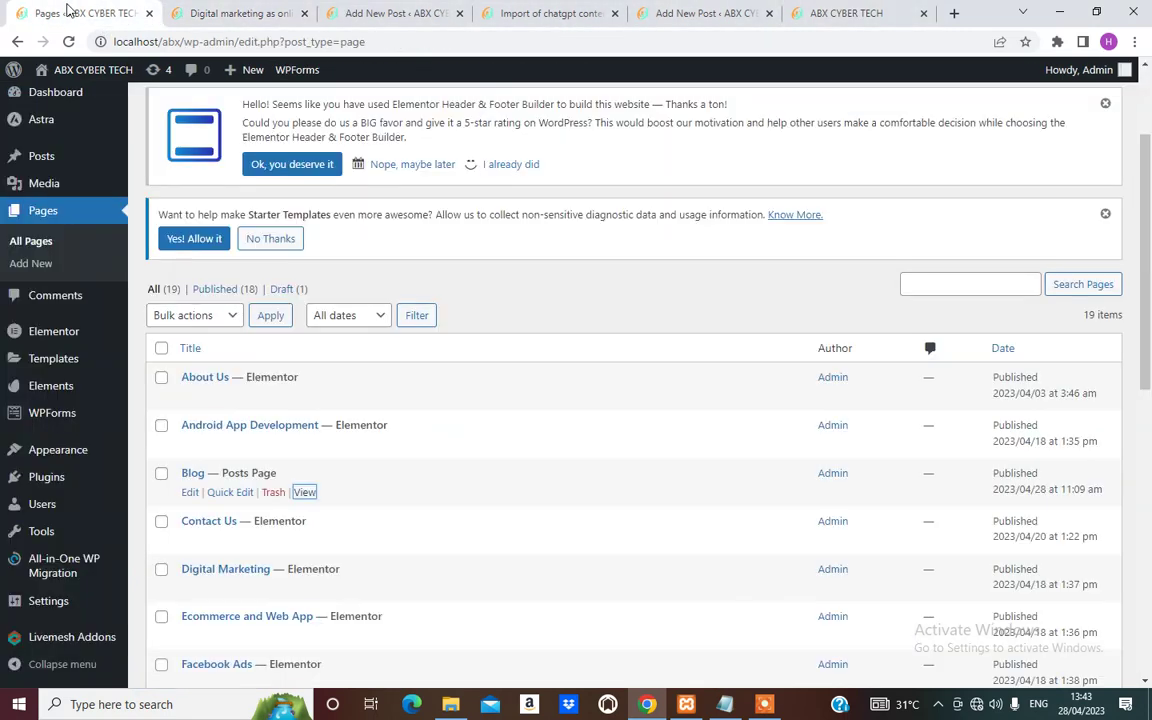
{"action": "scroll", "coordinate": [235, 450], "scroll_direction": "down", "scroll_amount": 1}
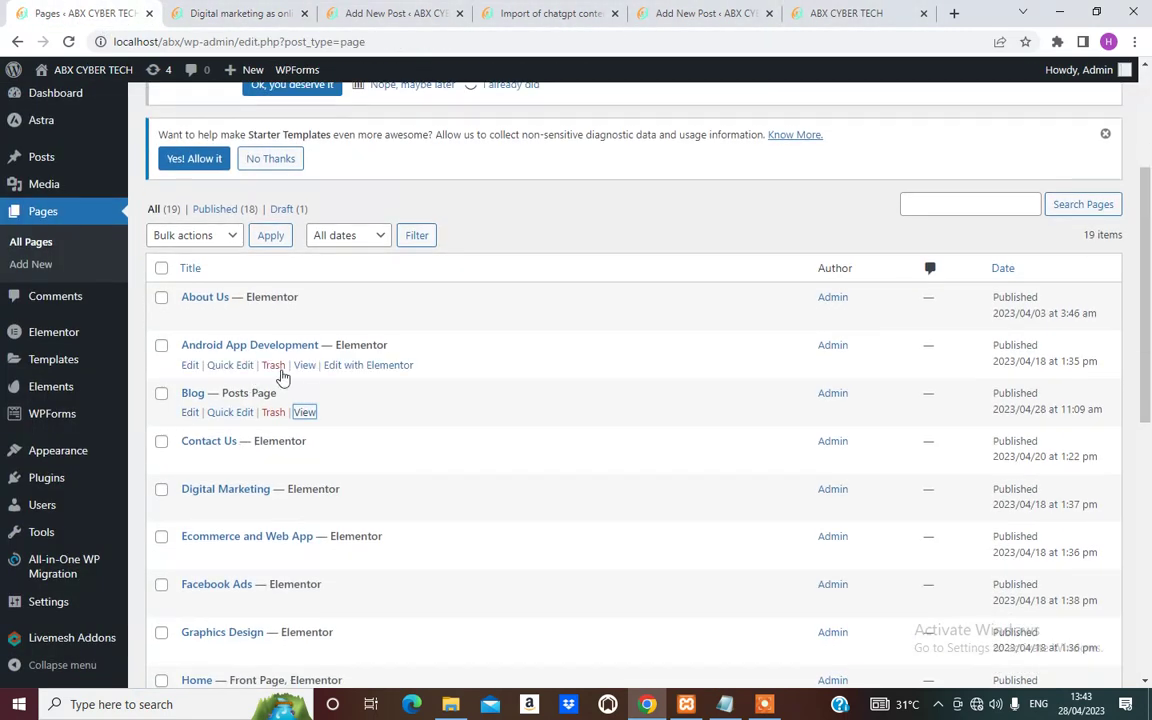
{"action": "scroll", "coordinate": [210, 203], "scroll_direction": "up", "scroll_amount": 3}
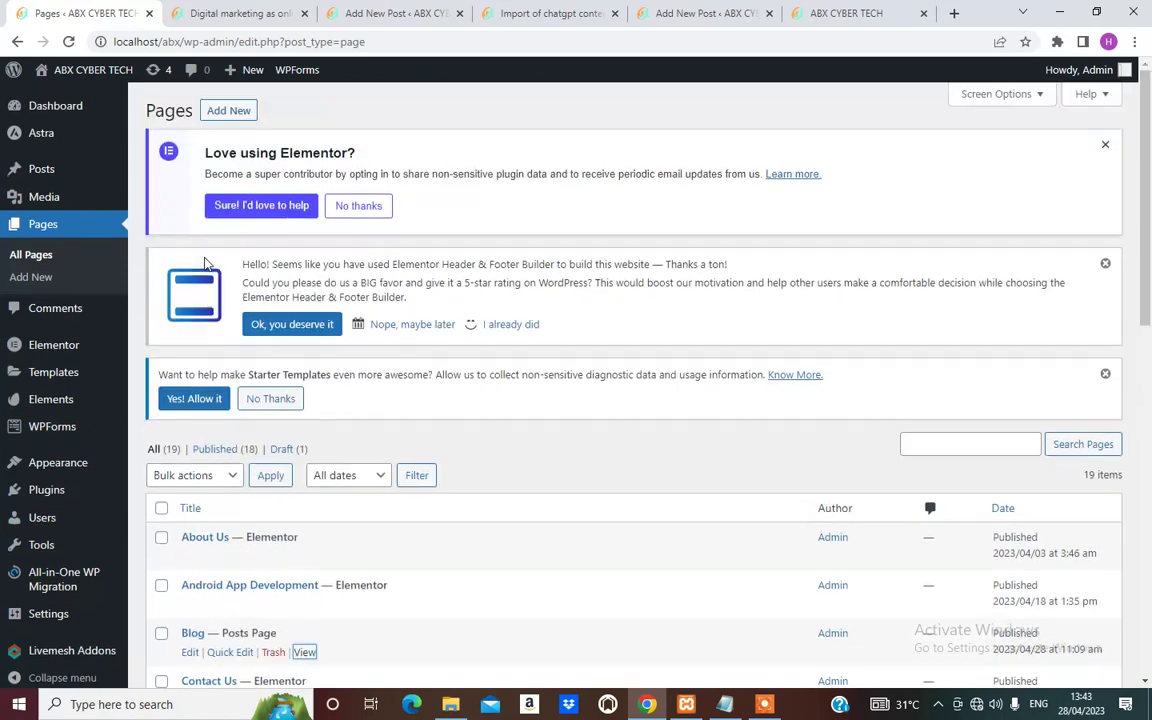
{"action": "left_click", "coordinate": [230, 112]}
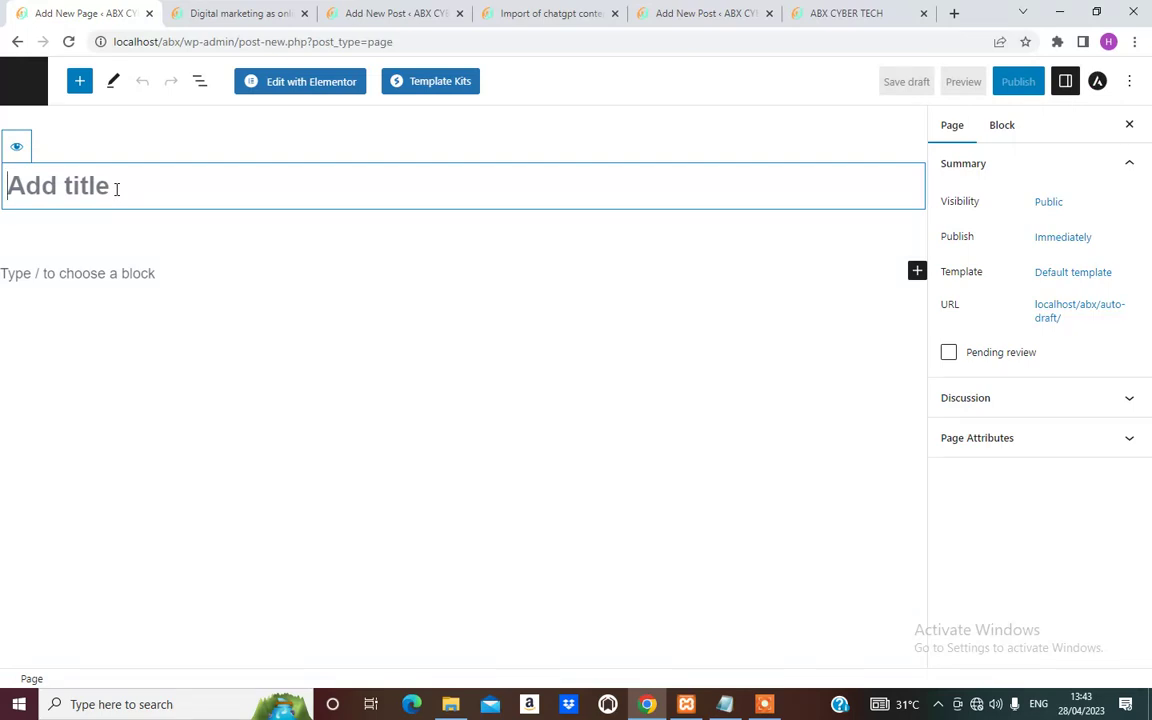
{"action": "type", "text": "News"}
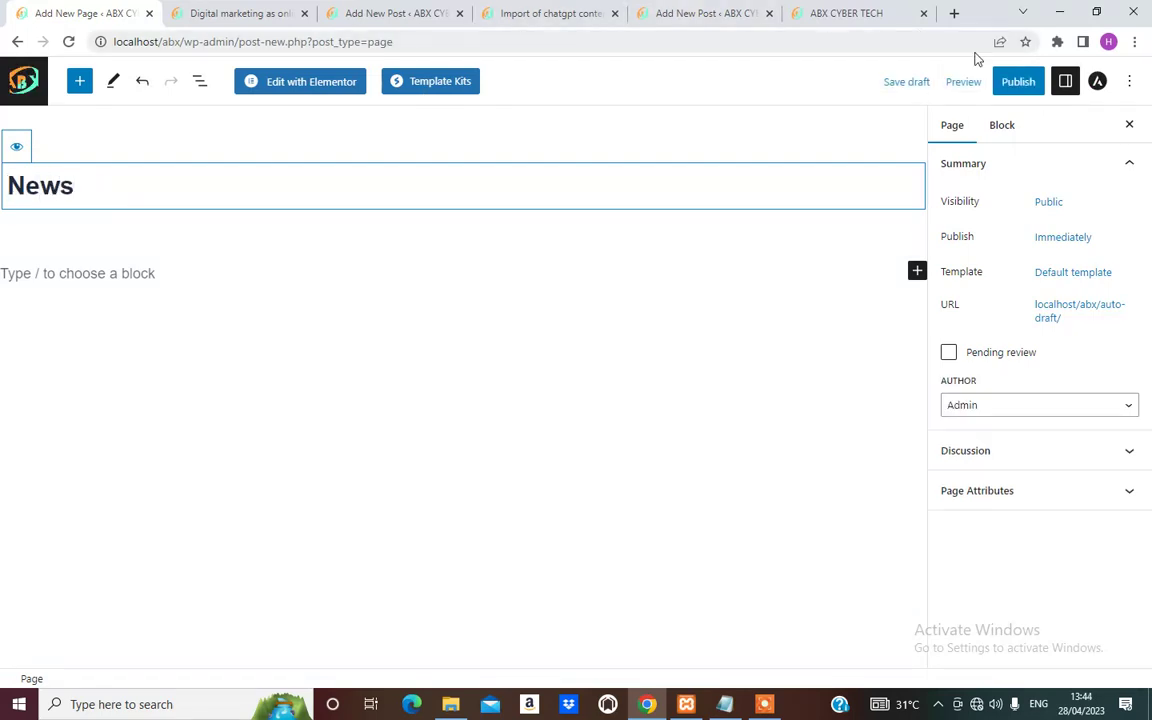
{"action": "left_click", "coordinate": [1020, 84]}
{"action": "left_click", "coordinate": [1011, 85]}
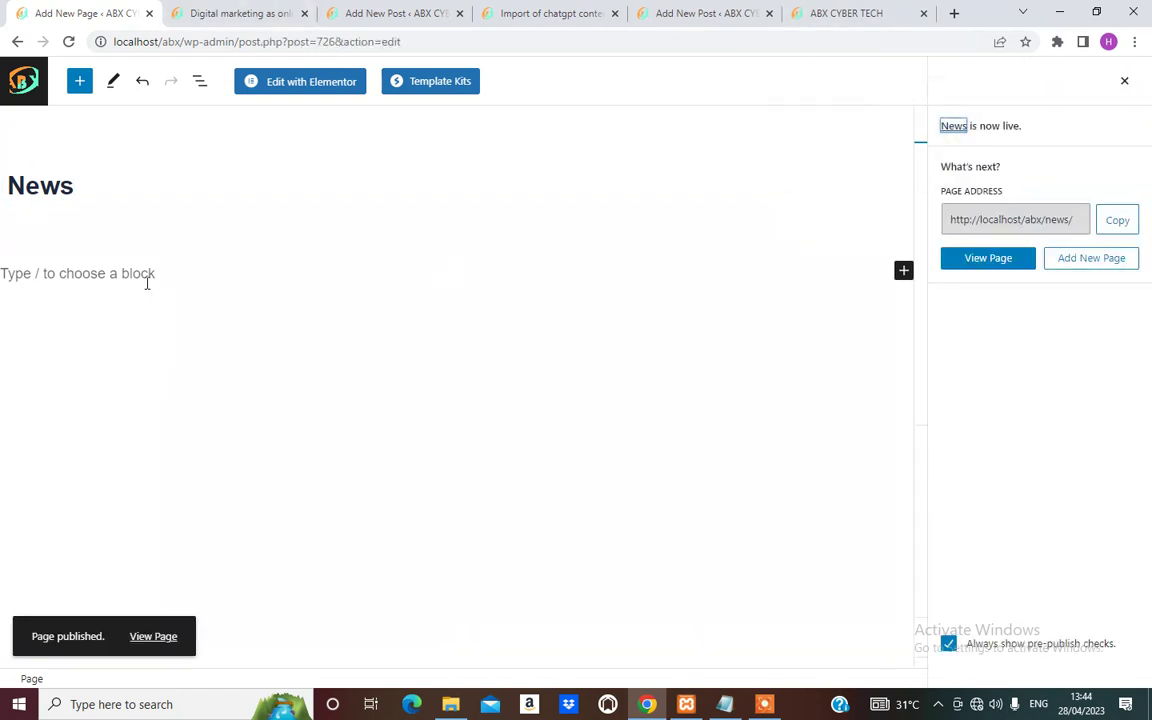
{"action": "left_click", "coordinate": [302, 84]}
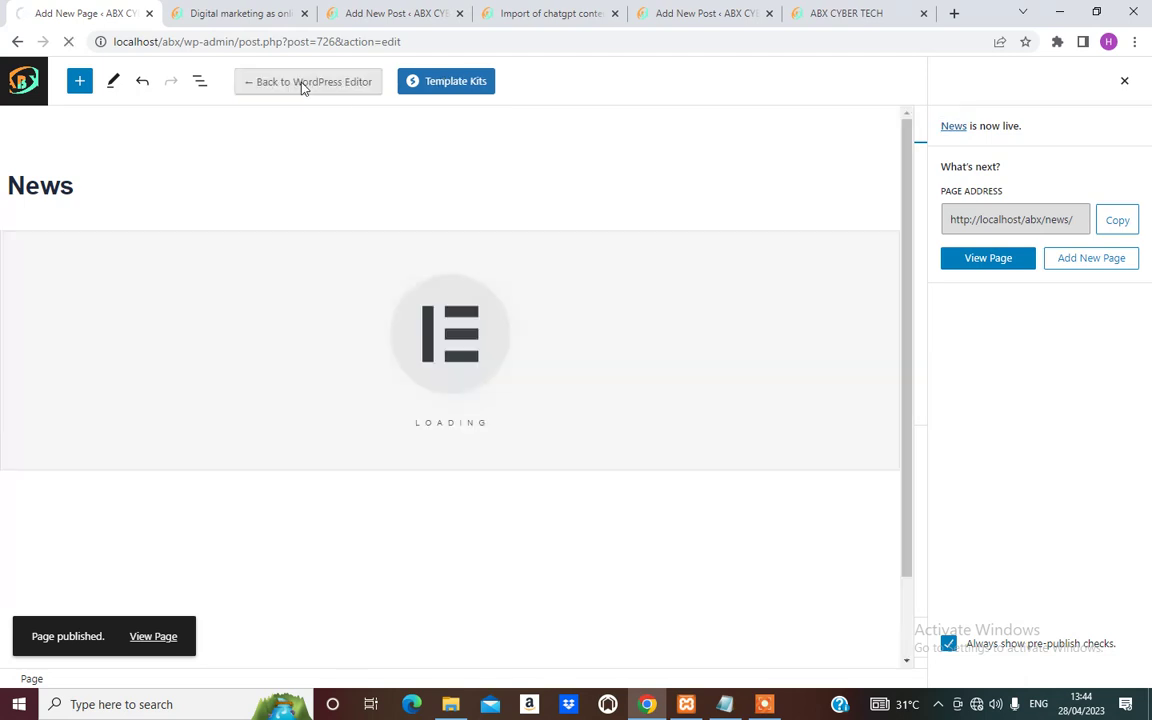
Review the home page's News & Articles section and open the home page for editing with Elementor.
{"action": "left_click", "coordinate": [849, 12]}
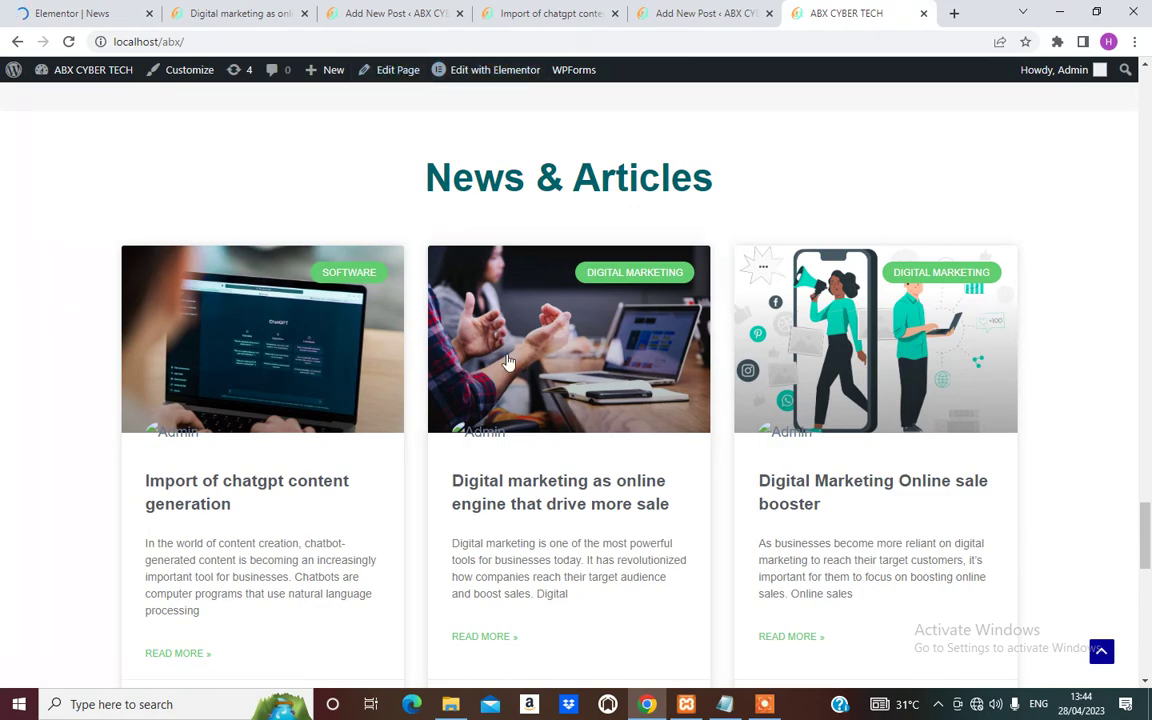
{"action": "scroll", "coordinate": [507, 365], "scroll_direction": "down", "scroll_amount": 3}
{"action": "scroll", "coordinate": [439, 393], "scroll_direction": "up", "scroll_amount": 3}
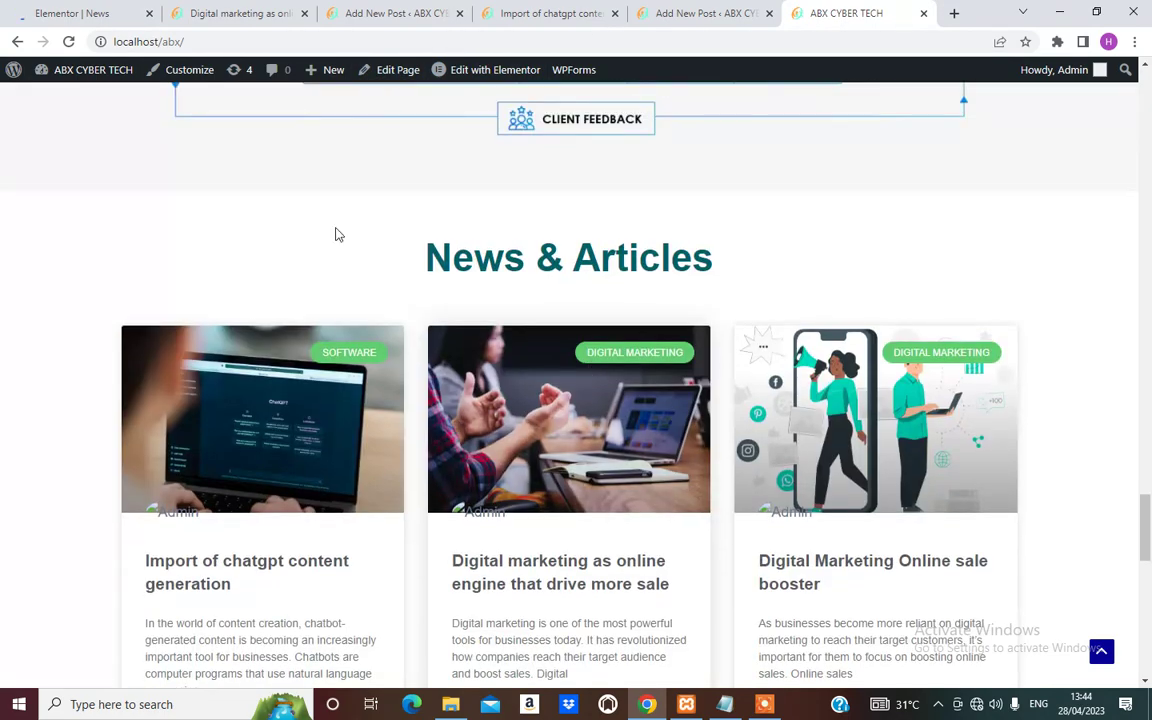
{"action": "scroll", "coordinate": [470, 478], "scroll_direction": "up", "scroll_amount": 5}
{"action": "scroll", "coordinate": [478, 463], "scroll_direction": "up", "scroll_amount": 20}
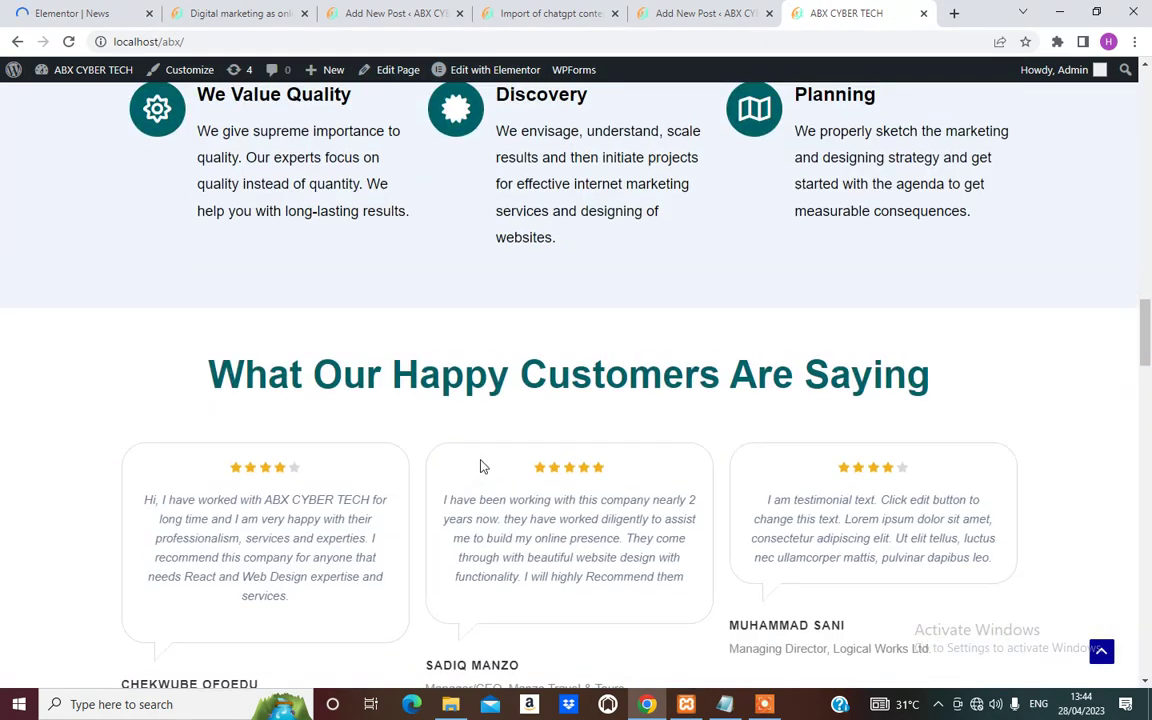
{"action": "scroll", "coordinate": [489, 467], "scroll_direction": "down", "scroll_amount": 20}
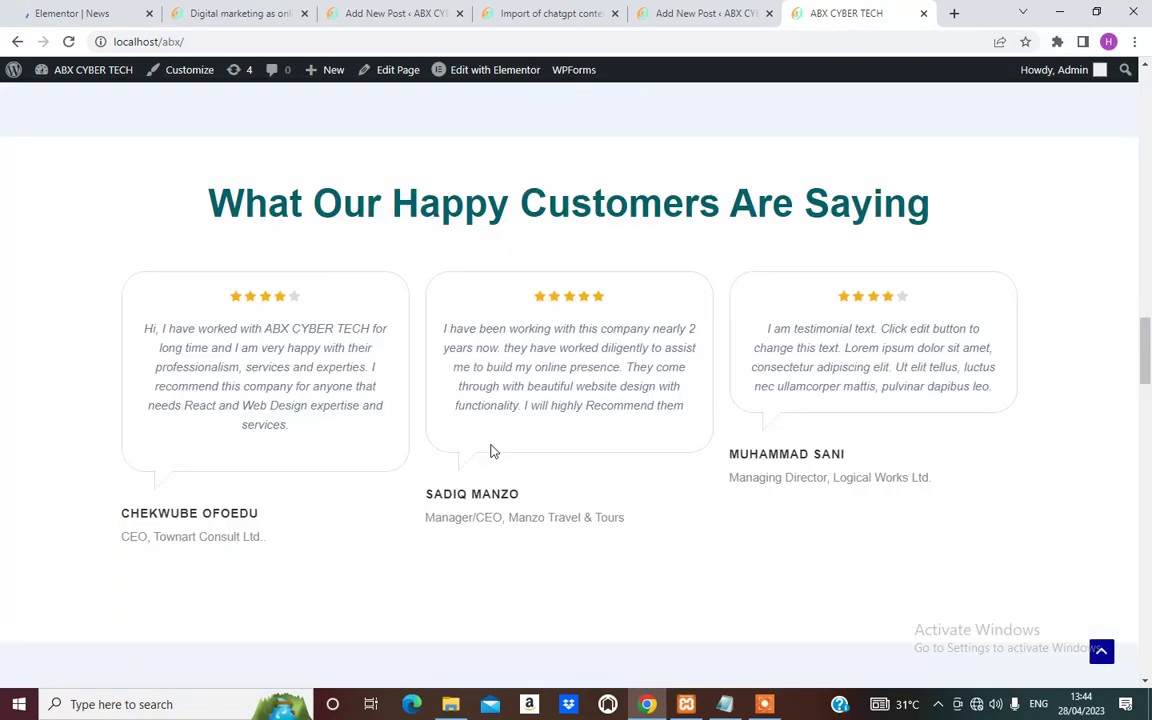
{"action": "scroll", "coordinate": [492, 435], "scroll_direction": "down", "scroll_amount": 5}
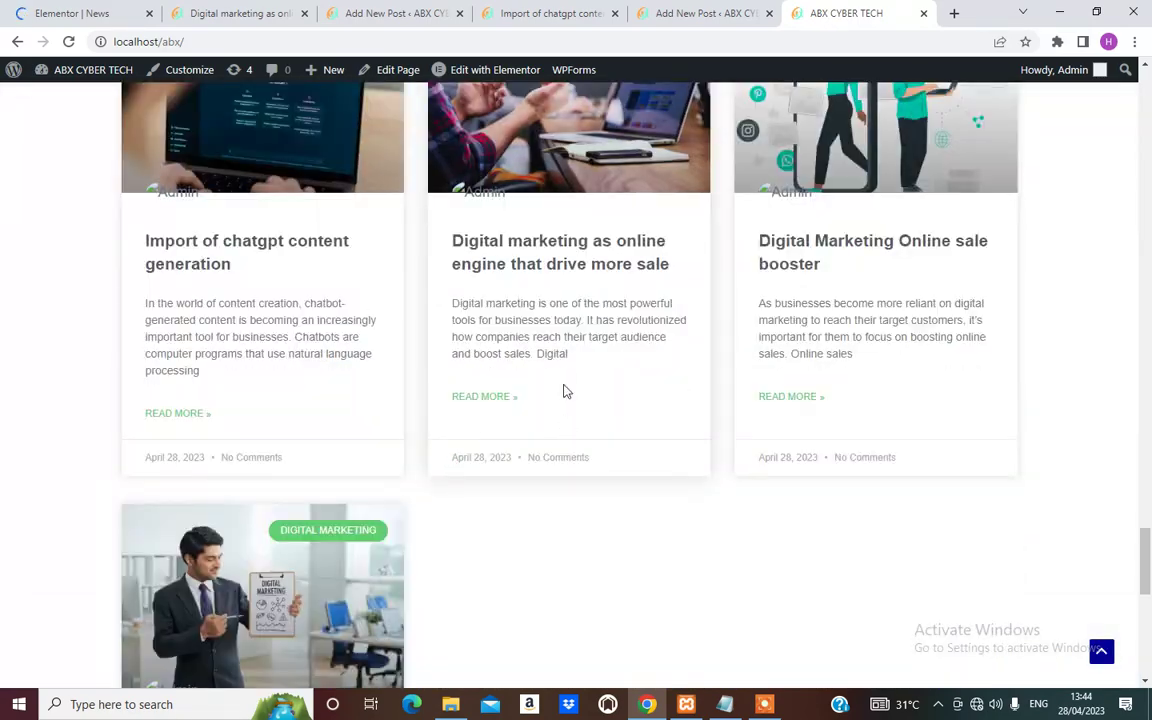
{"action": "mouse_move", "coordinate": [500, 79]}
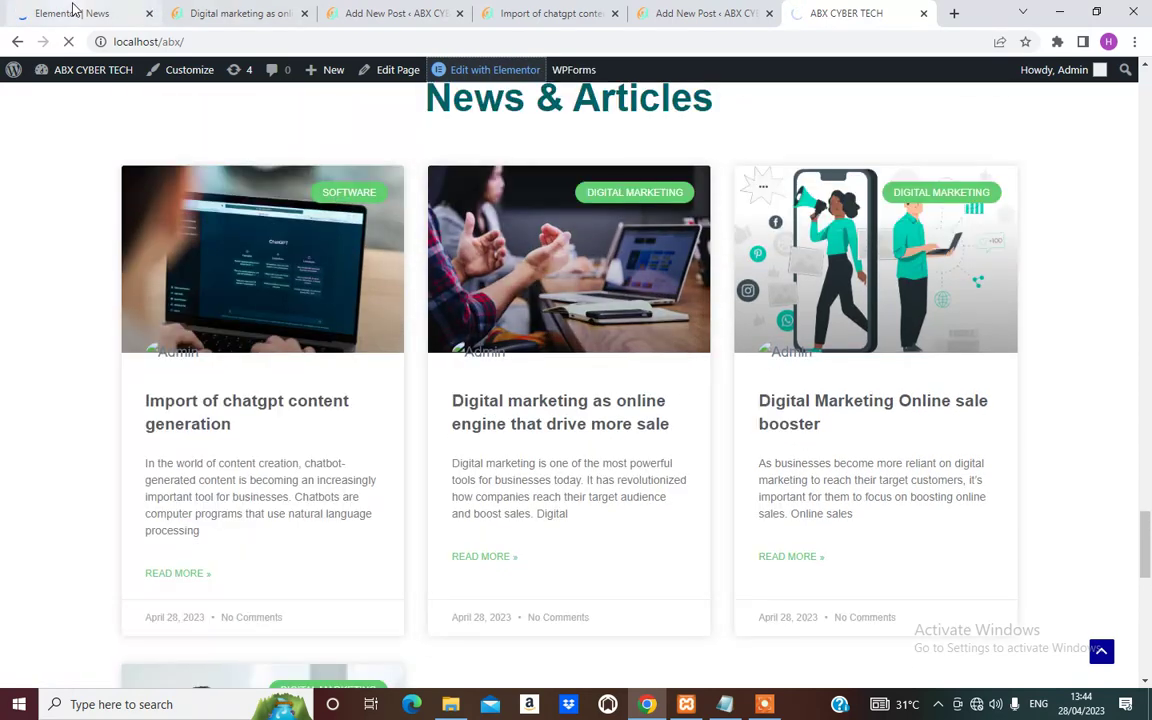
Save the home page's News & Articles section as a library template named blog_post_temp, and close the library and Navigator.
{"action": "left_click", "coordinate": [72, 12]}
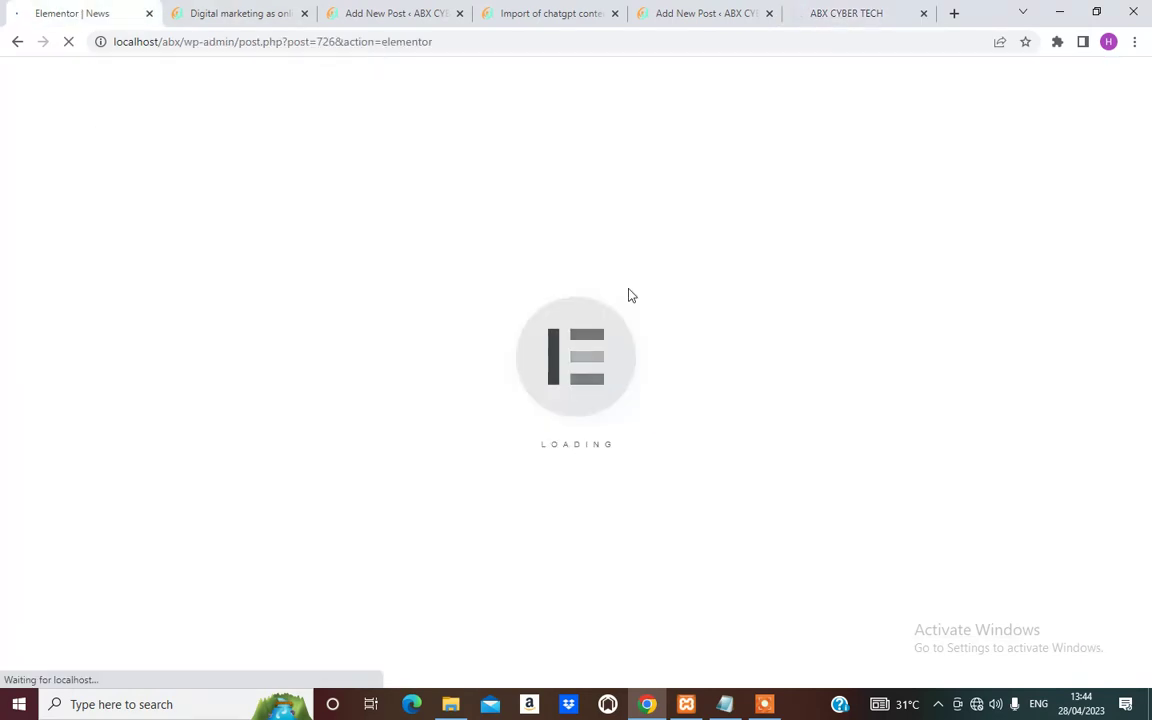
{"action": "left_click", "coordinate": [852, 14]}
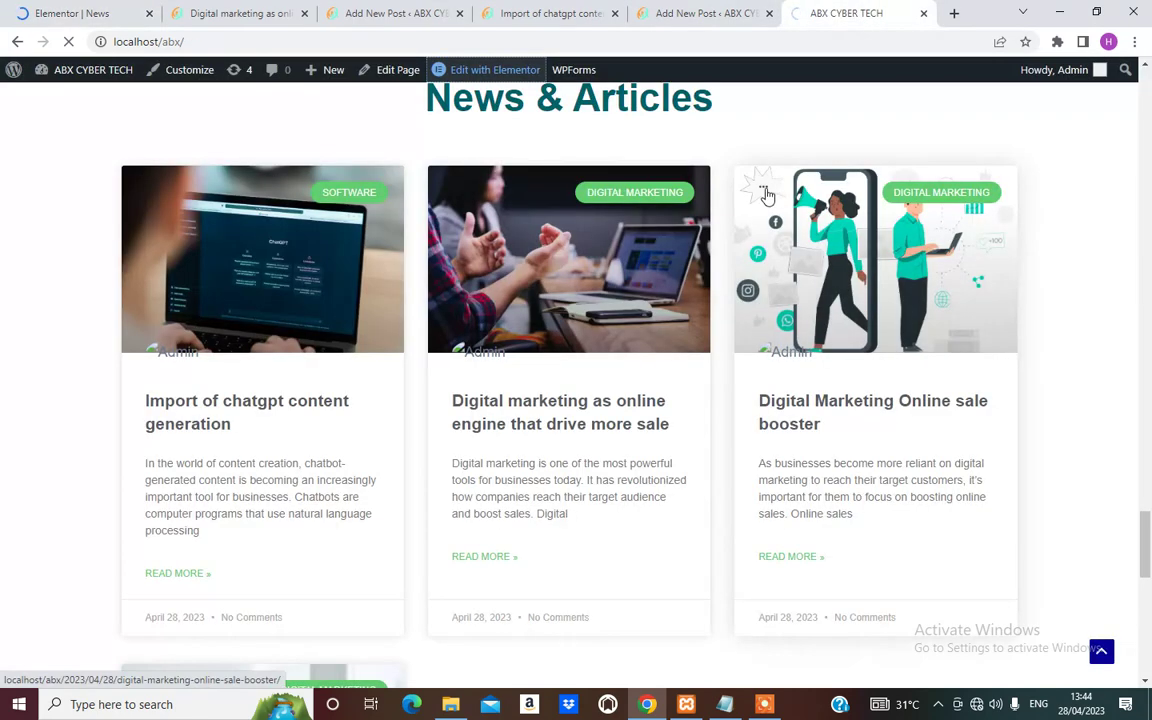
{"action": "scroll", "coordinate": [651, 470], "scroll_direction": "down", "scroll_amount": 3}
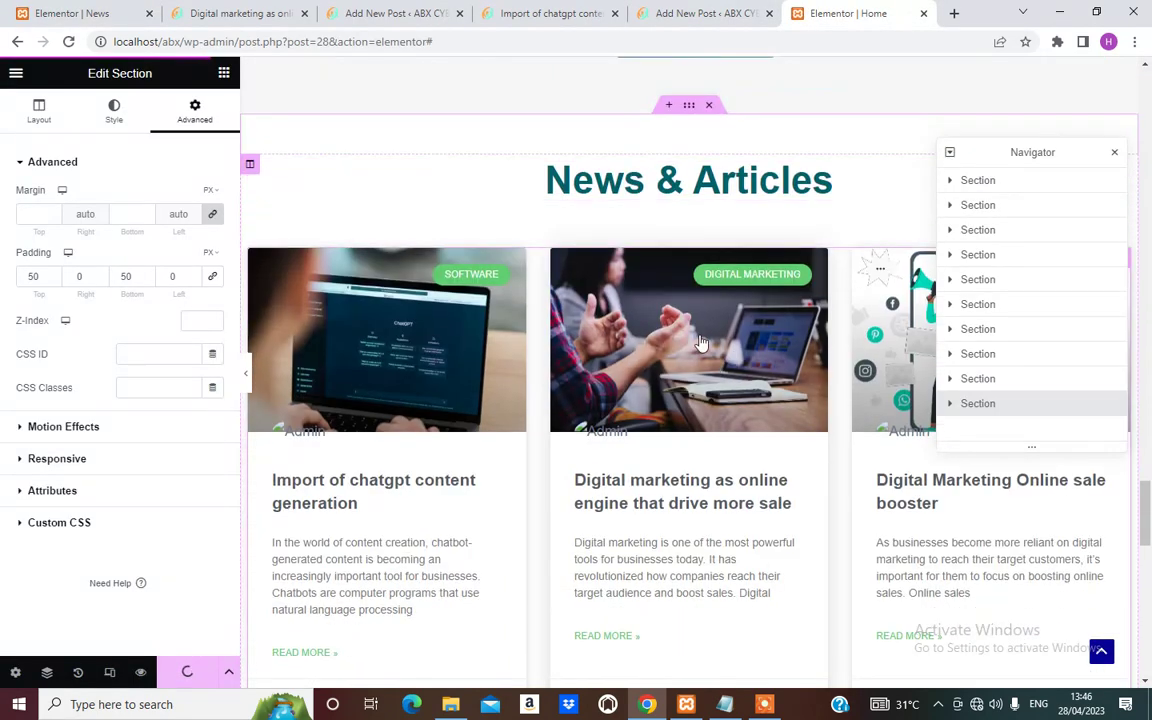
{"action": "scroll", "coordinate": [696, 312], "scroll_direction": "up", "scroll_amount": 1}
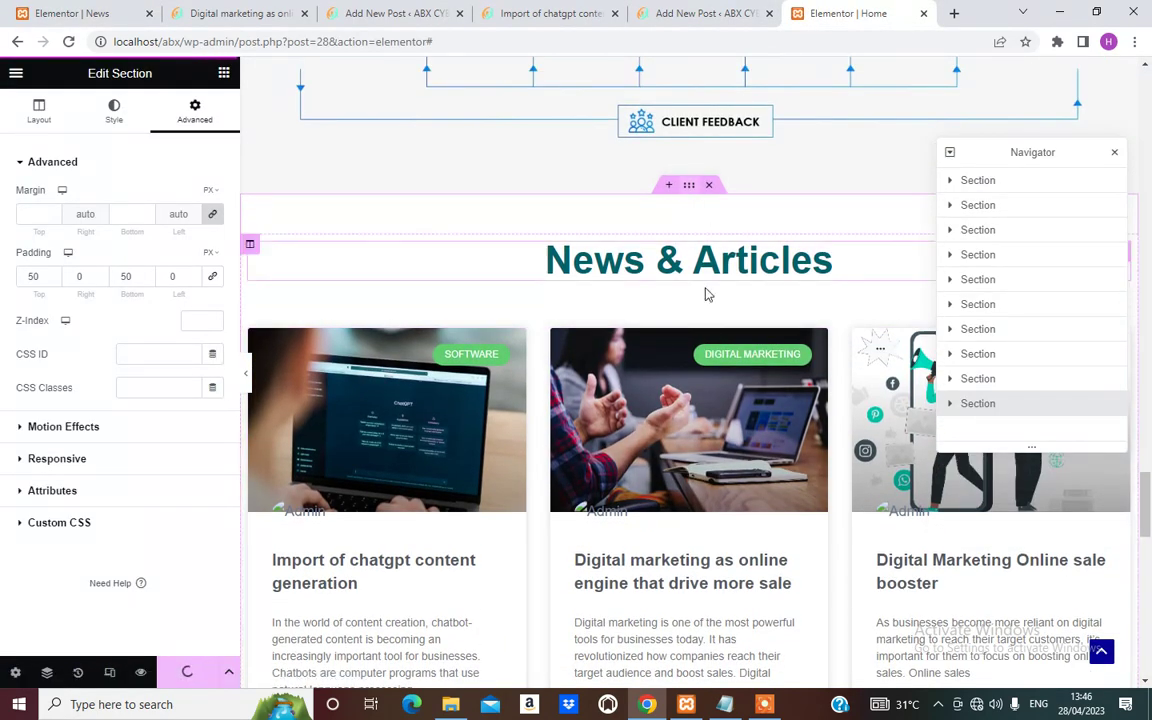
{"action": "right_click", "coordinate": [689, 187]}
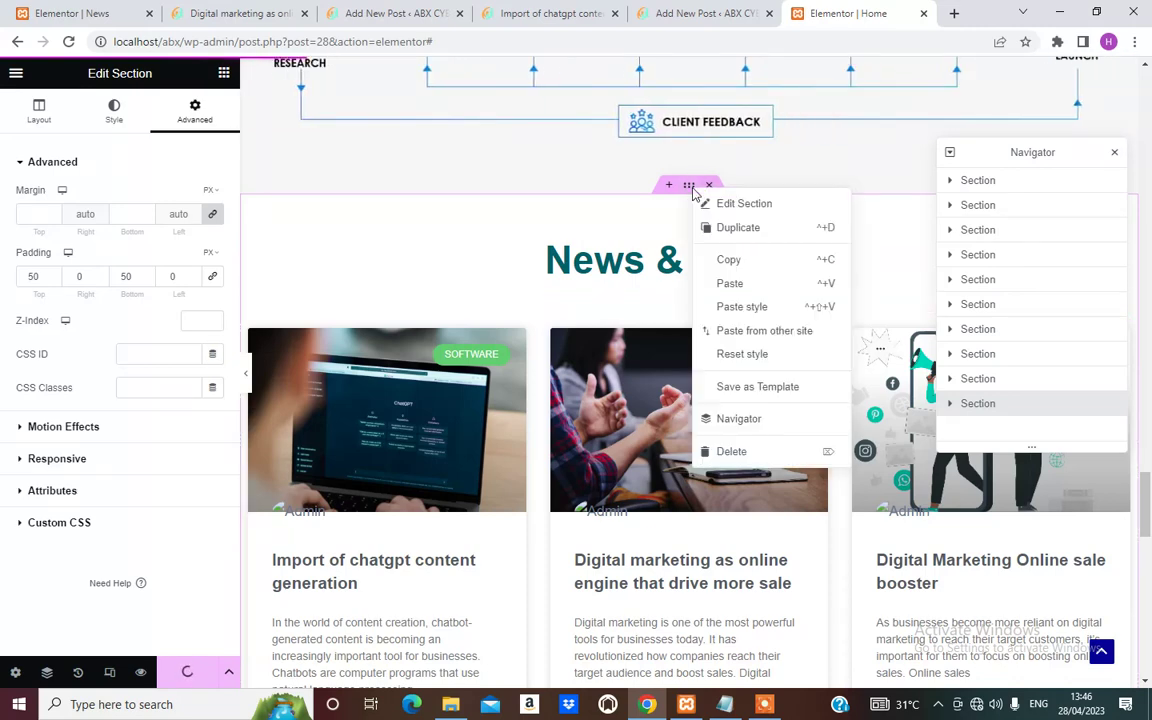
{"action": "left_click", "coordinate": [745, 390]}
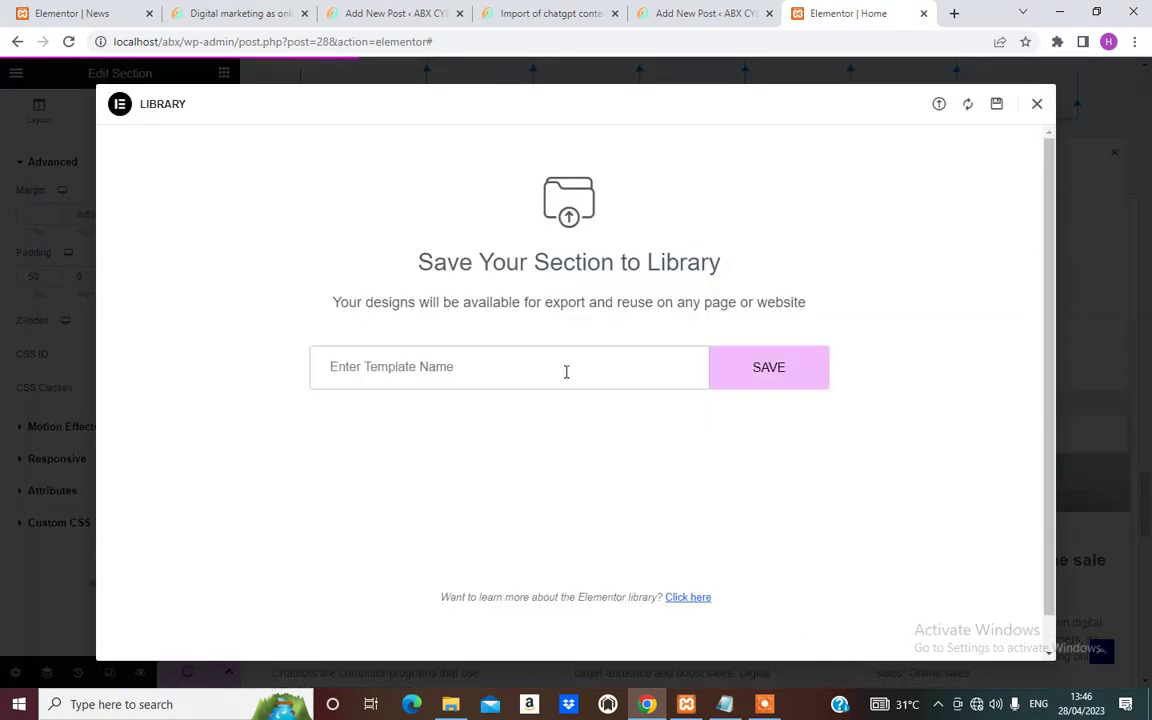
{"action": "type", "text": "boo"}
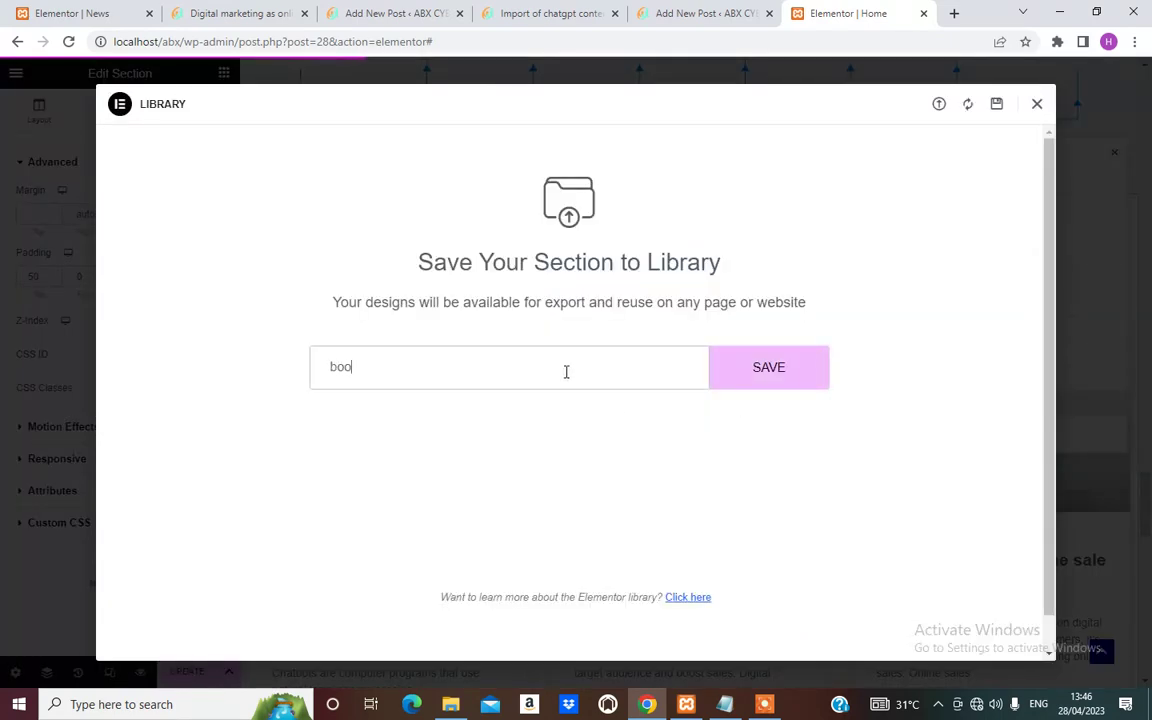
{"action": "key", "text": "BackSpace"}
{"action": "type", "text": "l"}
{"action": "key", "text": "BackSpace"}
{"action": "key", "text": "BackSpace"}
{"action": "type", "text": "log_post|_t"}
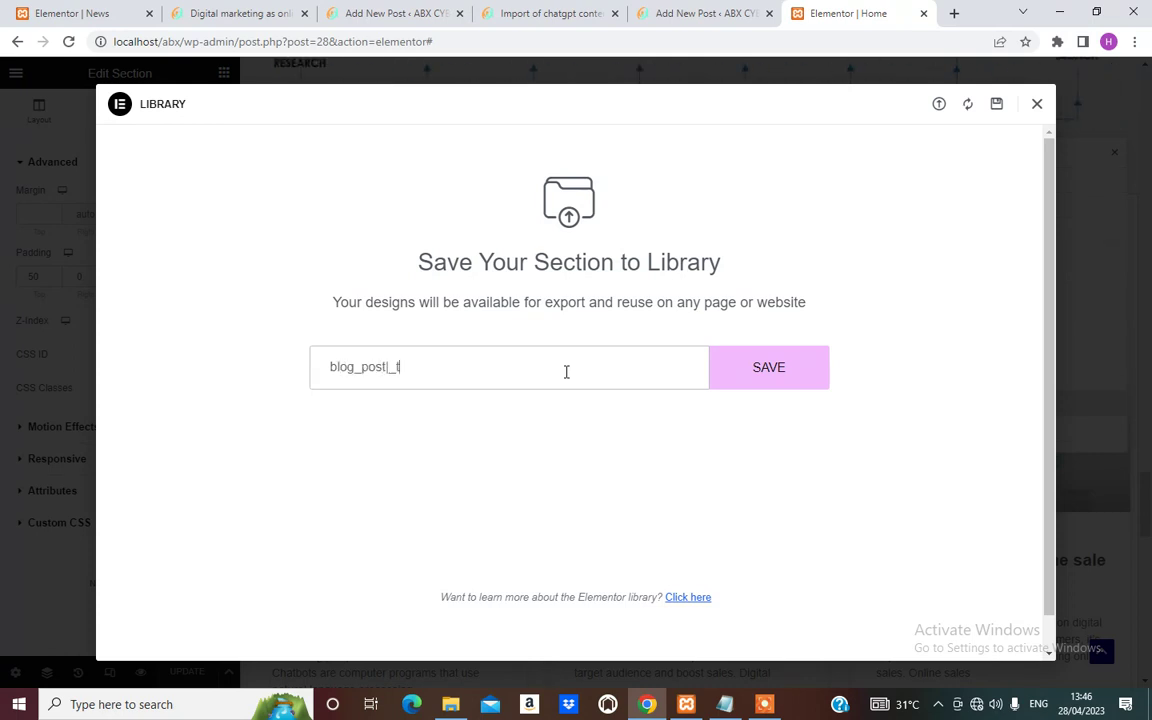
{"action": "key", "text": "BackSpace"}
{"action": "key", "text": "BackSpace"}
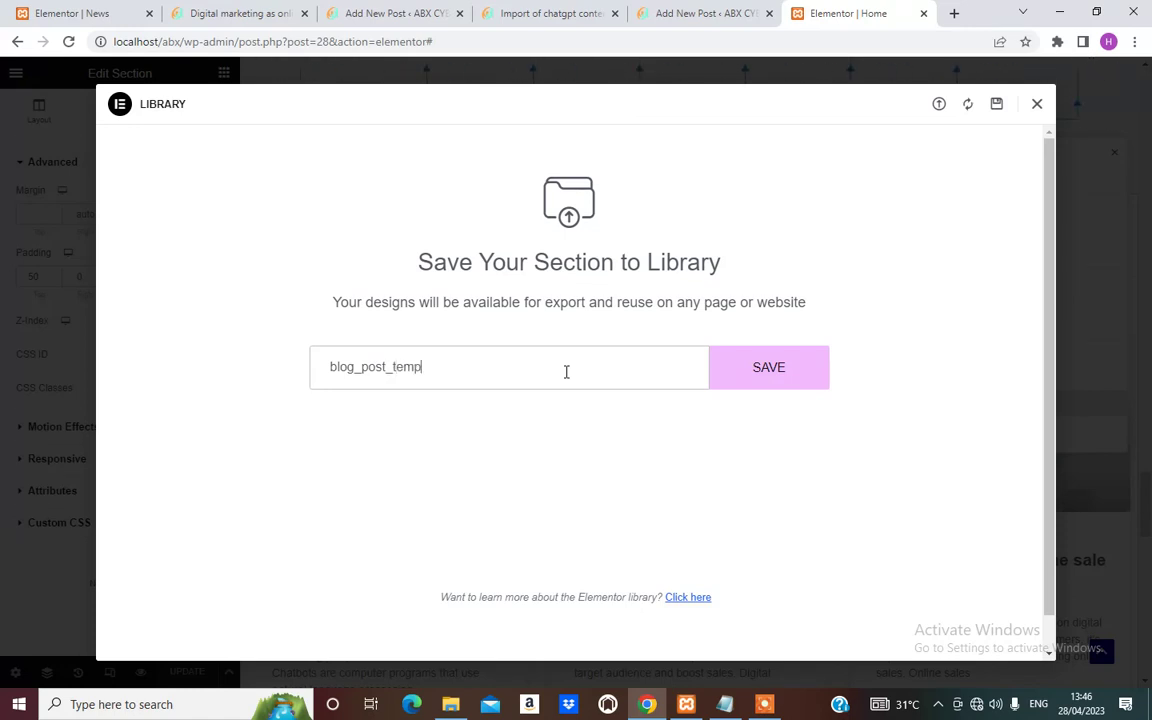
{"action": "left_click", "coordinate": [781, 372]}
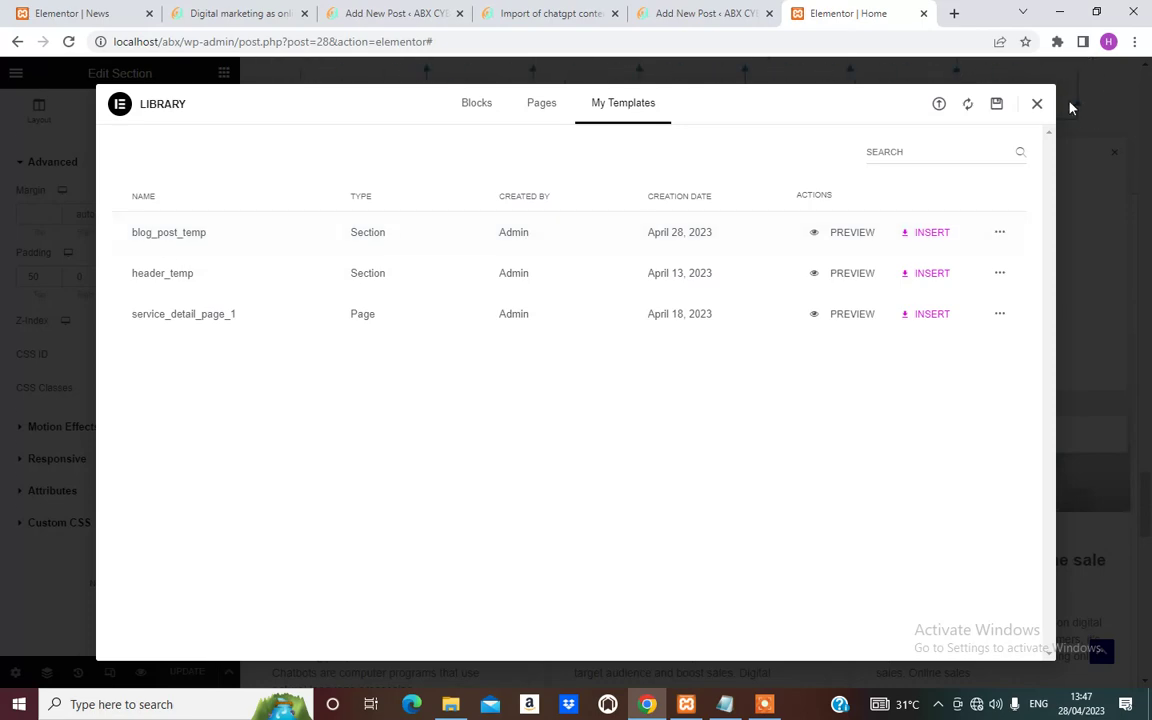
{"action": "left_click", "coordinate": [1037, 105]}
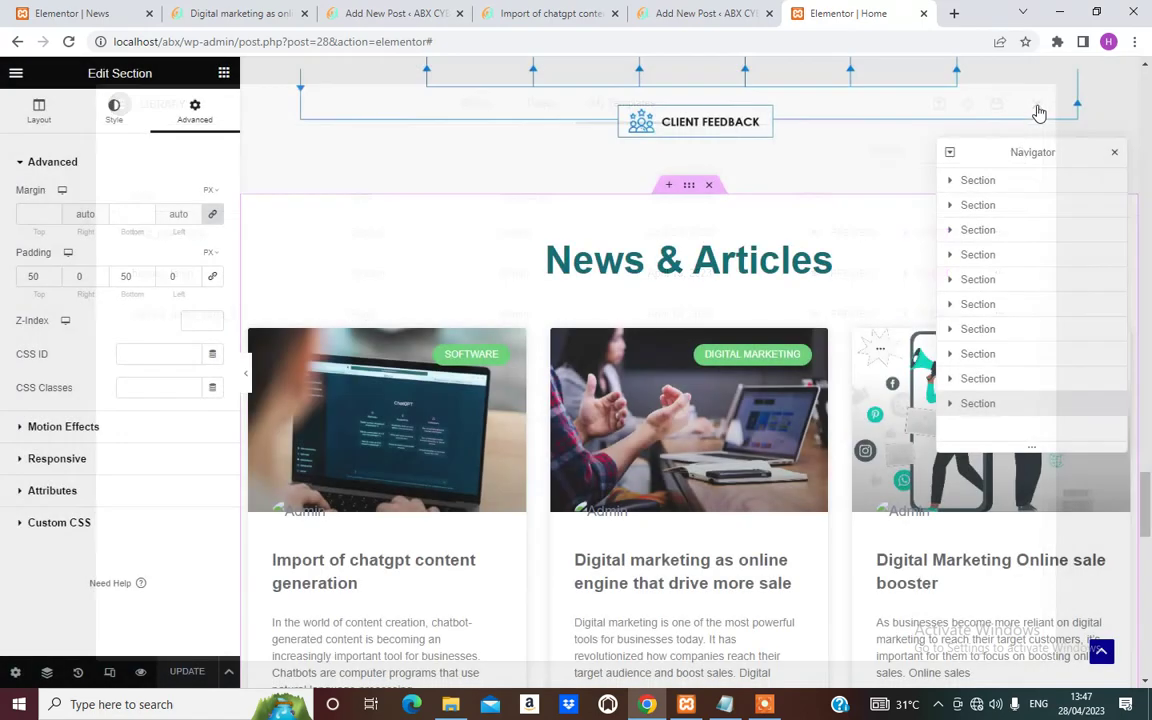
{"action": "left_click", "coordinate": [1115, 155]}
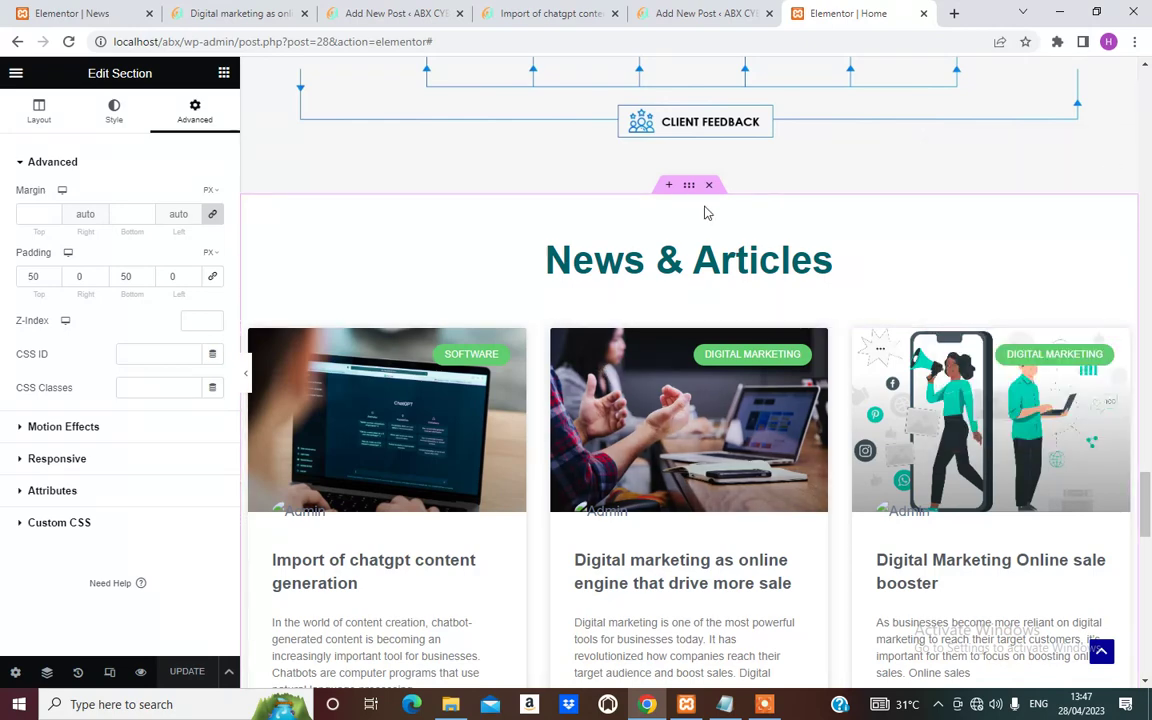
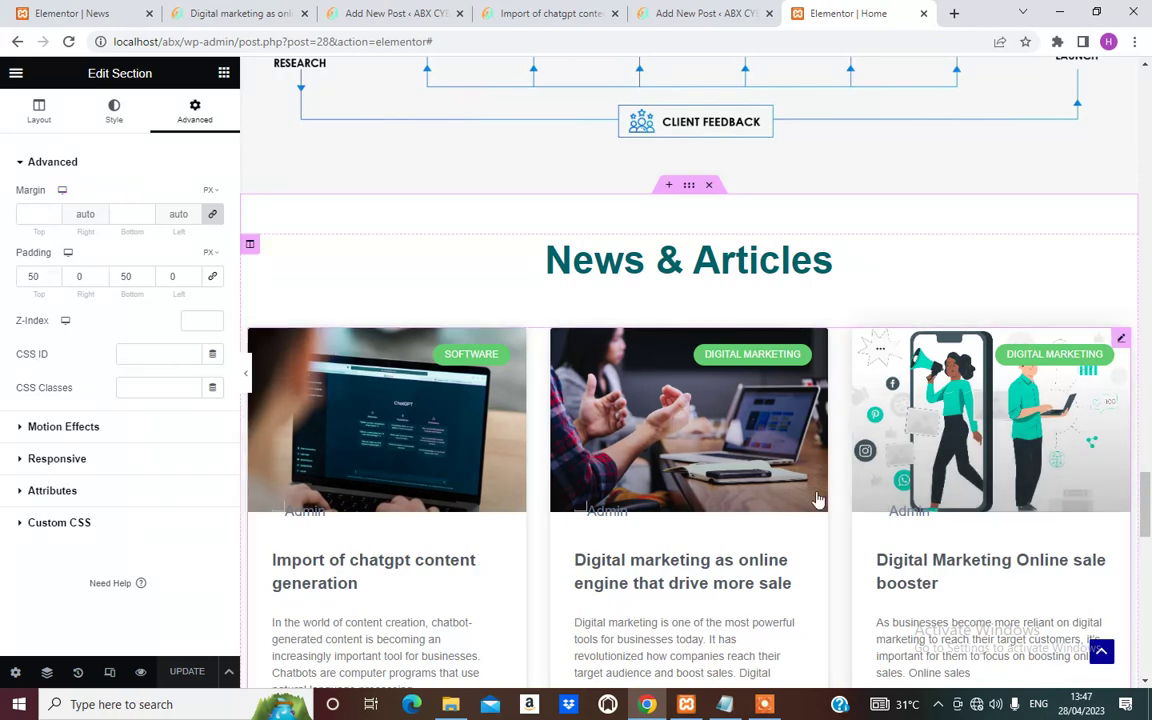
Set the News & Articles Posts widget to show 3 posts per page.
{"action": "left_click", "coordinate": [1121, 340]}
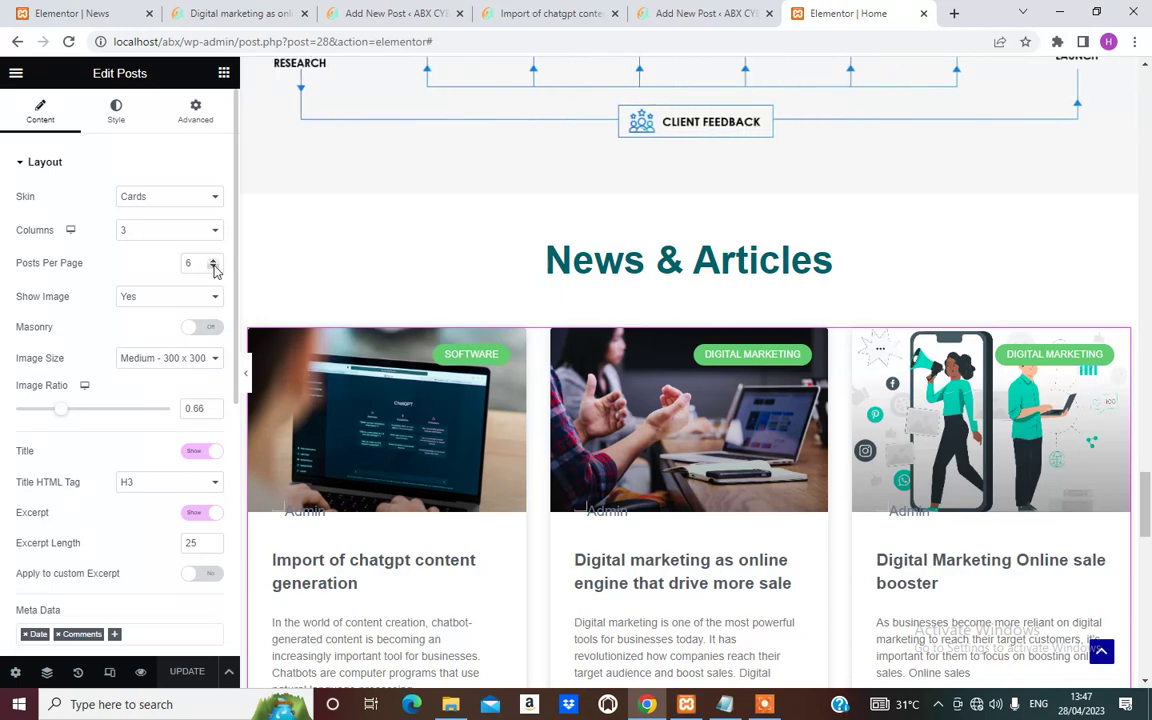
{"action": "left_click", "coordinate": [213, 267]}
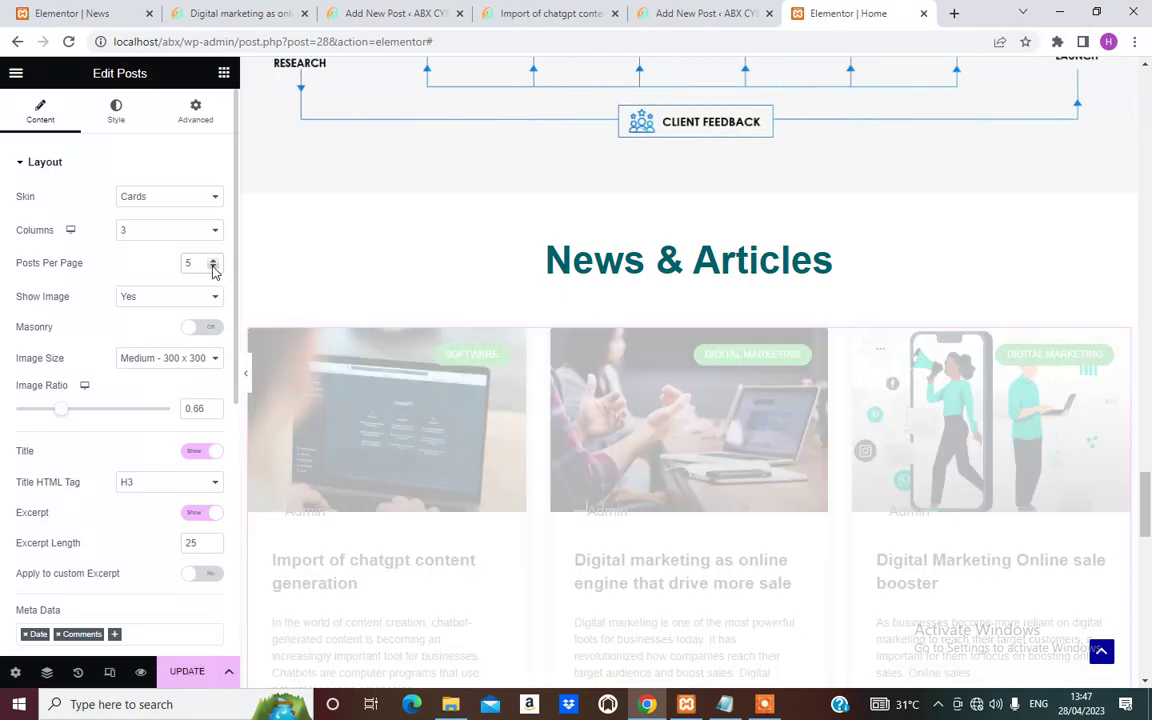
{"action": "scroll", "coordinate": [836, 400], "scroll_direction": "down", "scroll_amount": 3}
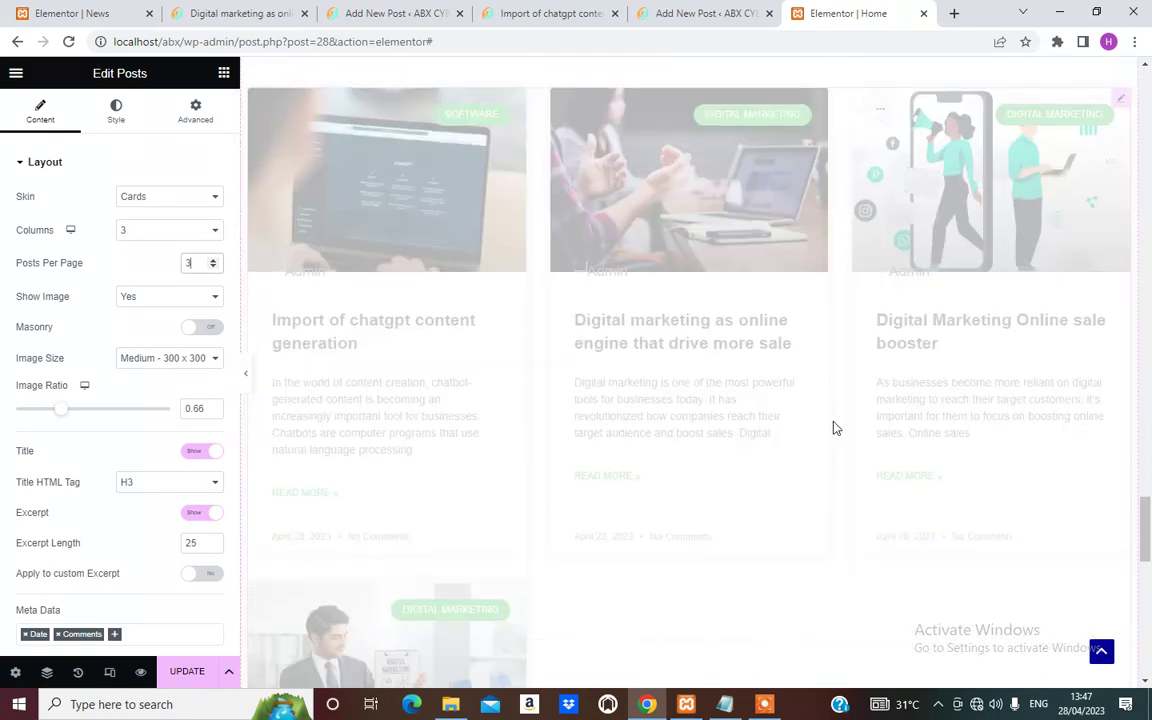
{"action": "scroll", "coordinate": [630, 330], "scroll_direction": "down", "scroll_amount": 1}
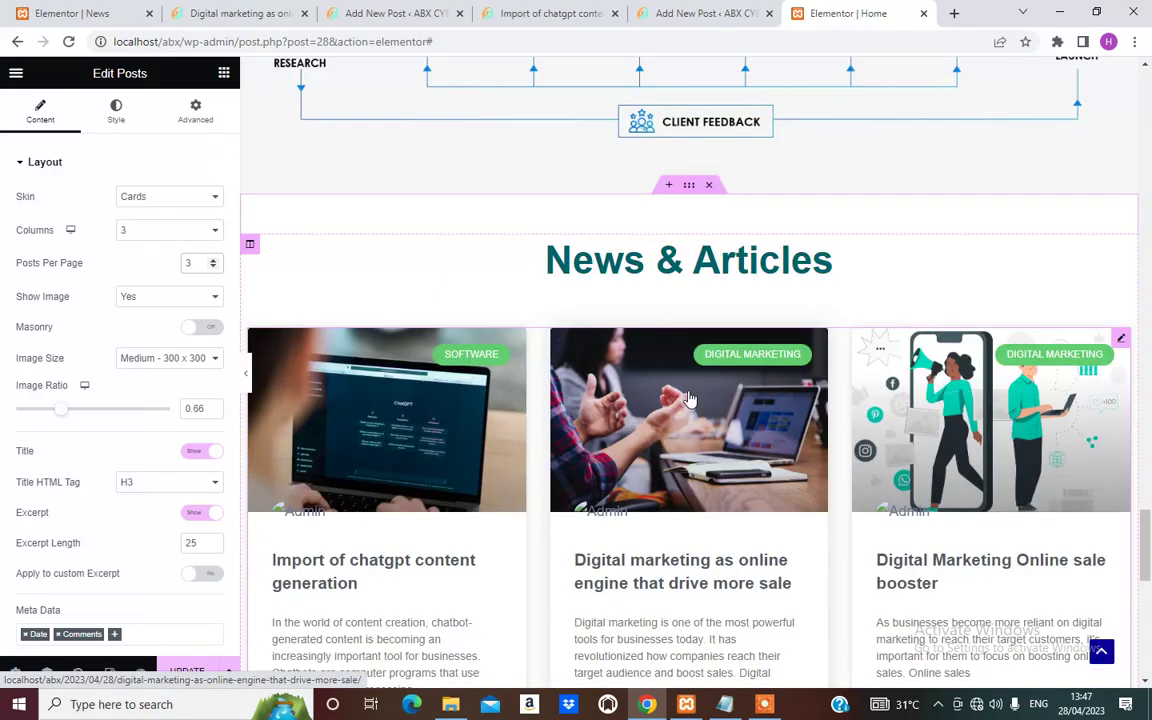
Examine the News & Articles card grid and the space beneath it in the home page editor.
{"action": "scroll", "coordinate": [688, 395], "scroll_direction": "down", "scroll_amount": 2}
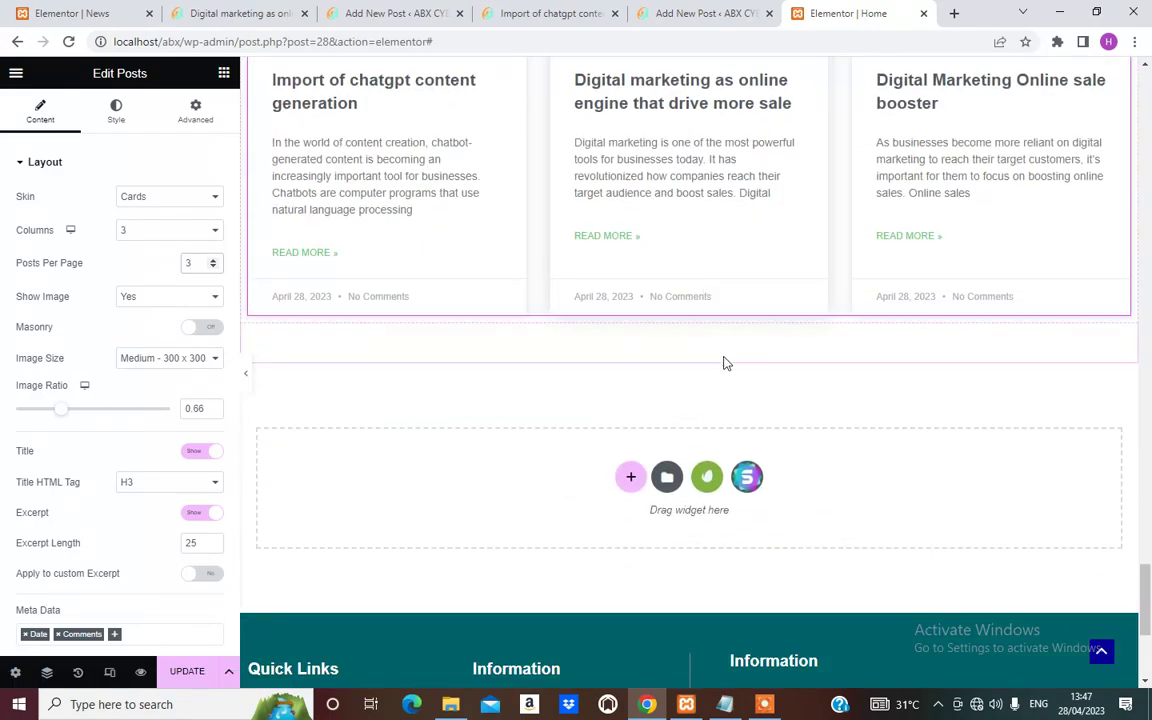
{"action": "scroll", "coordinate": [600, 320], "scroll_direction": "up", "scroll_amount": 4}
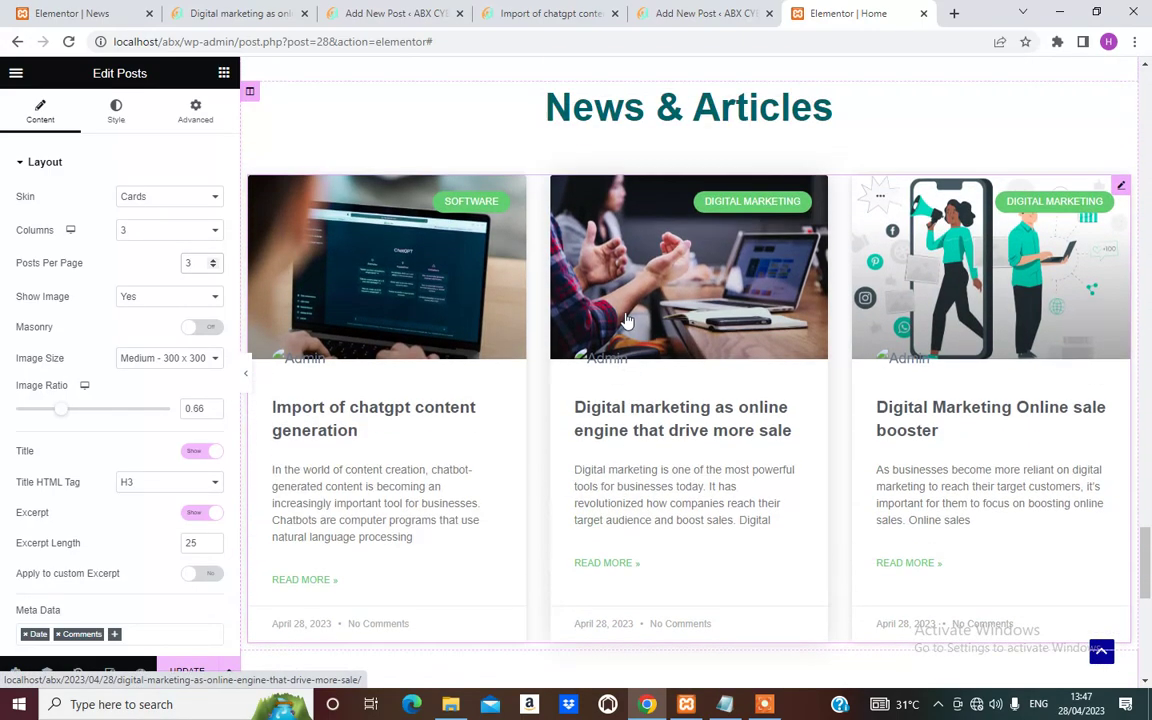
{"action": "scroll", "coordinate": [625, 337], "scroll_direction": "down", "scroll_amount": 4}
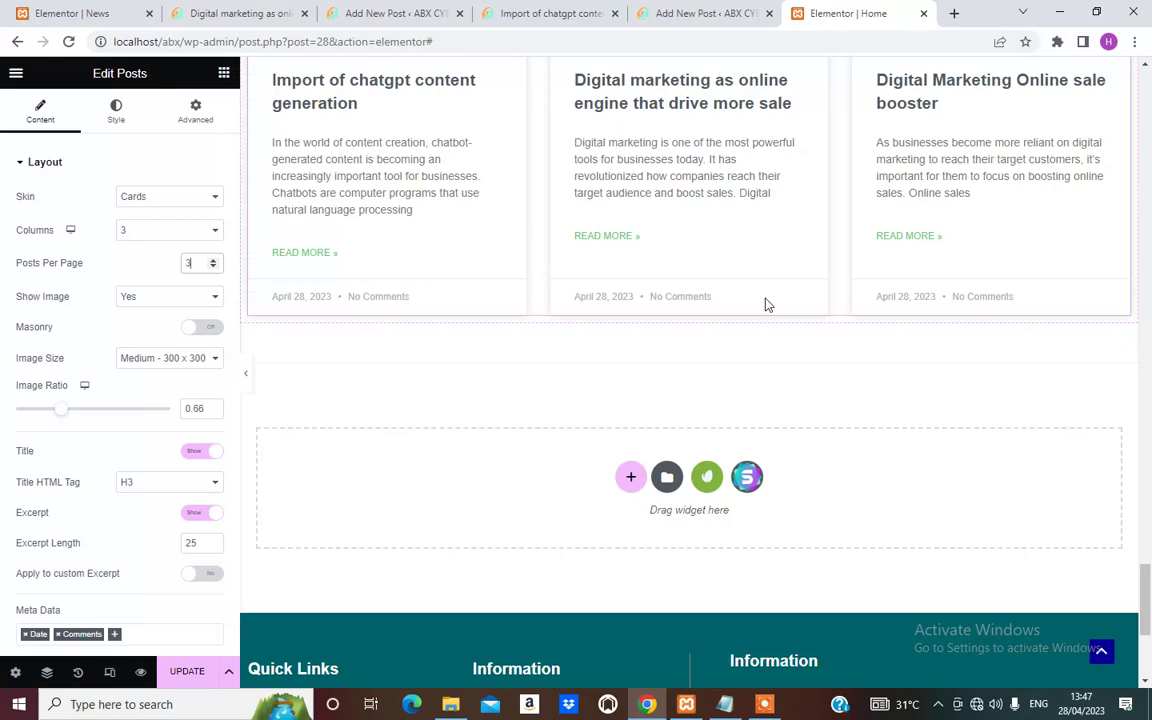
{"action": "scroll", "coordinate": [671, 235], "scroll_direction": "up", "scroll_amount": 5}
{"action": "scroll", "coordinate": [659, 290], "scroll_direction": "down", "scroll_amount": 6}
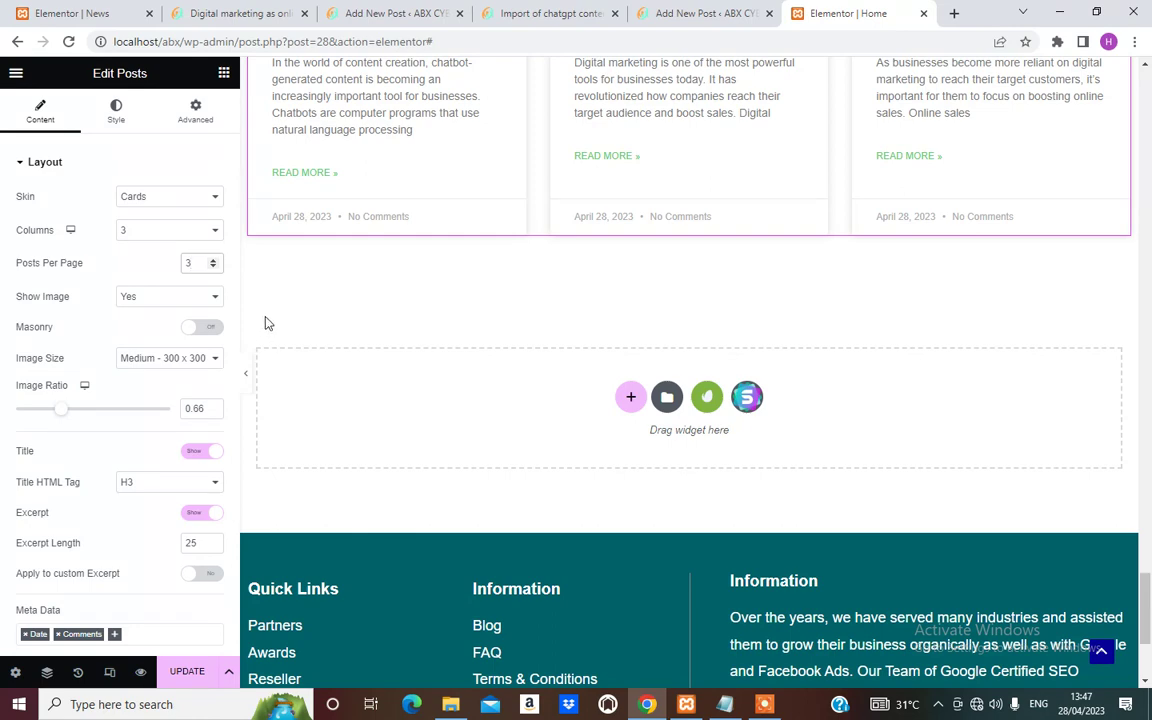
{"action": "scroll", "coordinate": [672, 404], "scroll_direction": "up", "scroll_amount": 1}
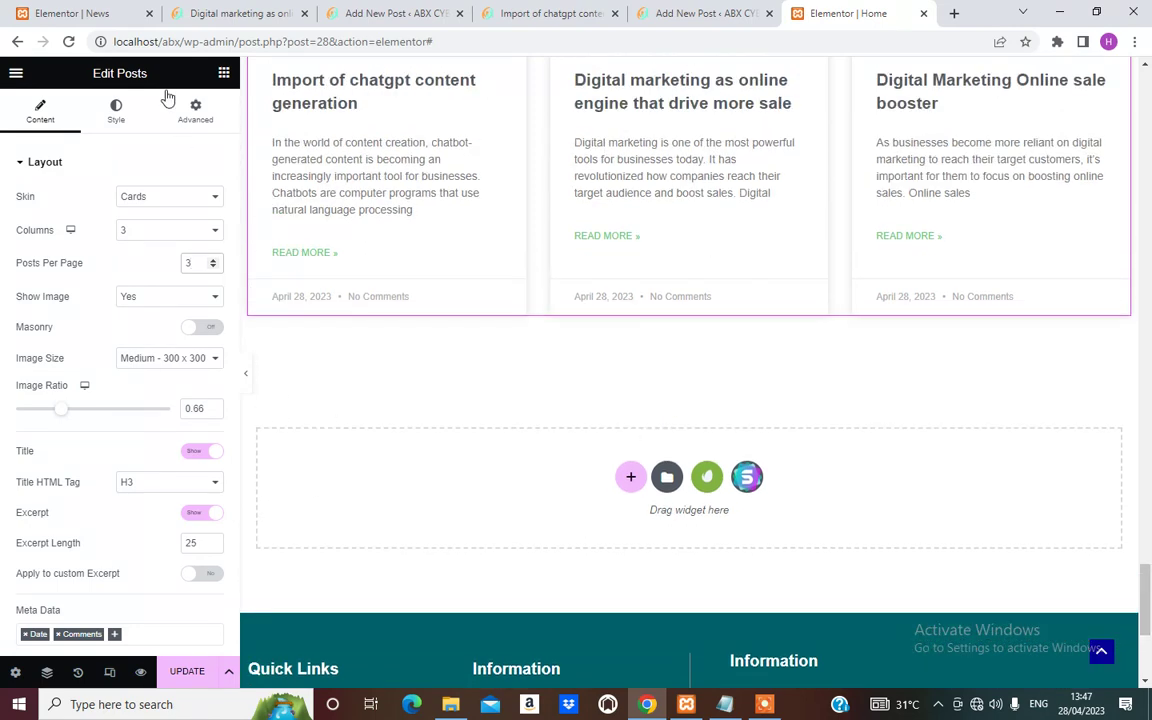
{"action": "scroll", "coordinate": [637, 327], "scroll_direction": "up", "scroll_amount": 4}
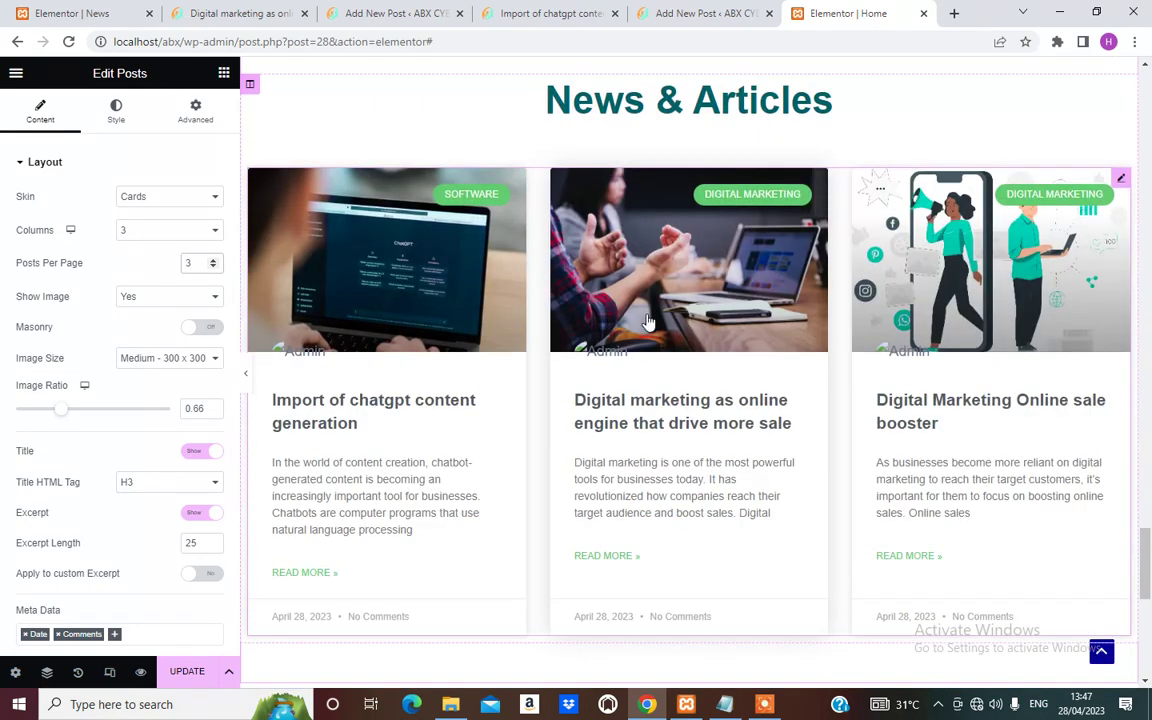
{"action": "scroll", "coordinate": [434, 355], "scroll_direction": "down", "scroll_amount": 3}
{"action": "scroll", "coordinate": [609, 367], "scroll_direction": "up", "scroll_amount": 4}
Duplicate the Learn more button above the Why Choose Us? section and move the copy beneath that section's feature items.
{"action": "scroll", "coordinate": [609, 367], "scroll_direction": "up", "scroll_amount": 20}
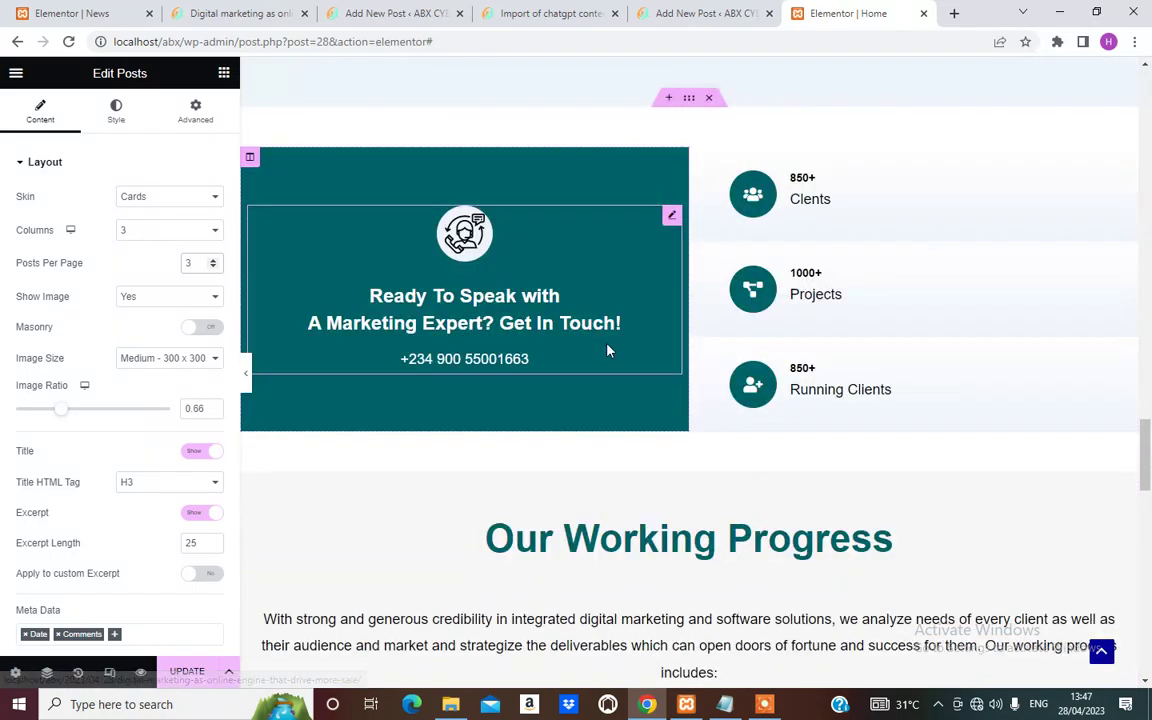
{"action": "scroll", "coordinate": [605, 331], "scroll_direction": "down", "scroll_amount": 8}
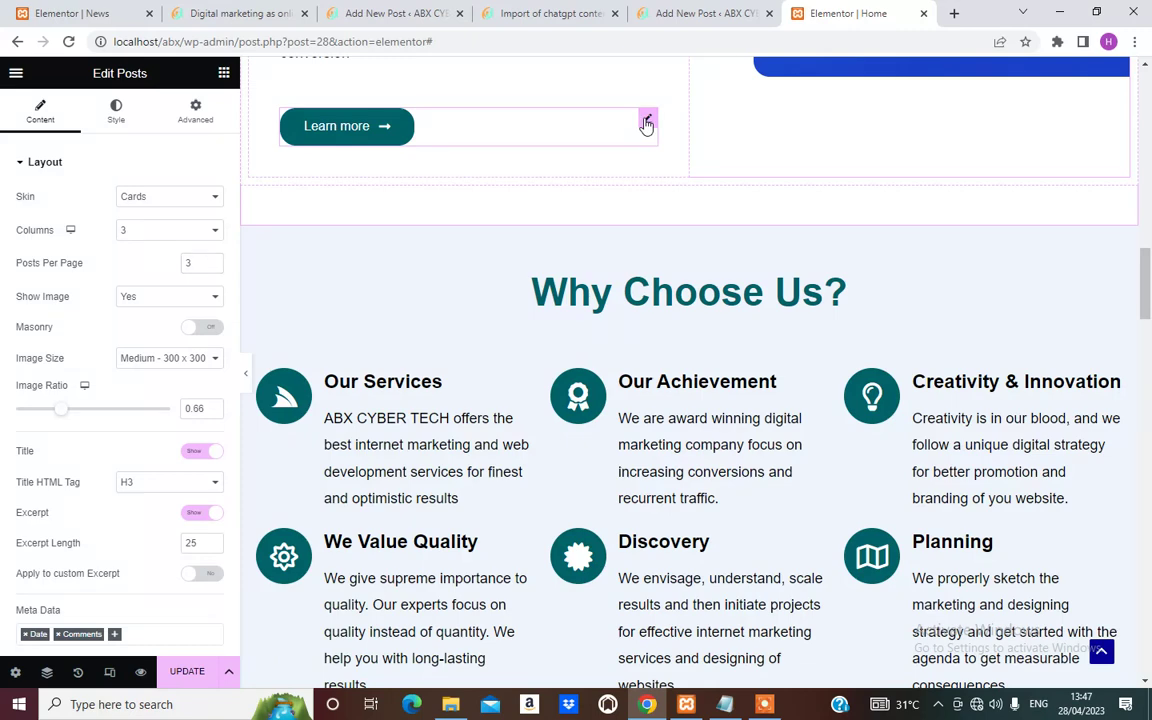
{"action": "right_click", "coordinate": [646, 124]}
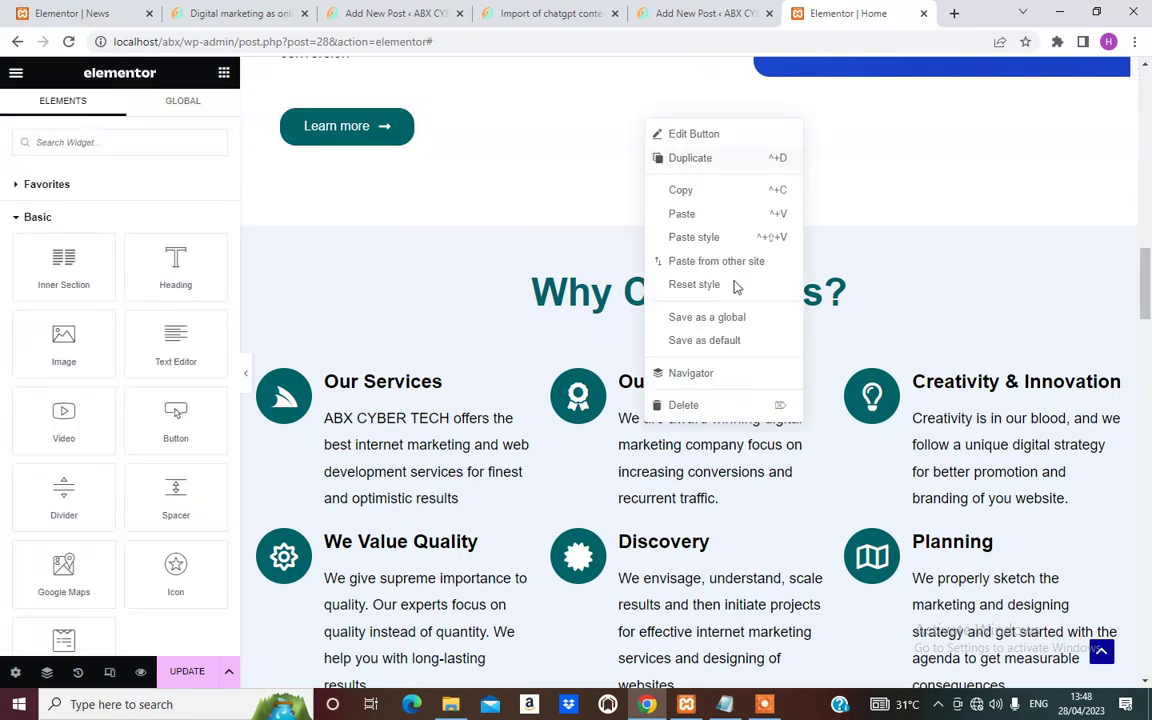
{"action": "key", "text": "ctrl+d"}
{"action": "scroll", "coordinate": [648, 104], "scroll_direction": "down", "scroll_amount": 1}
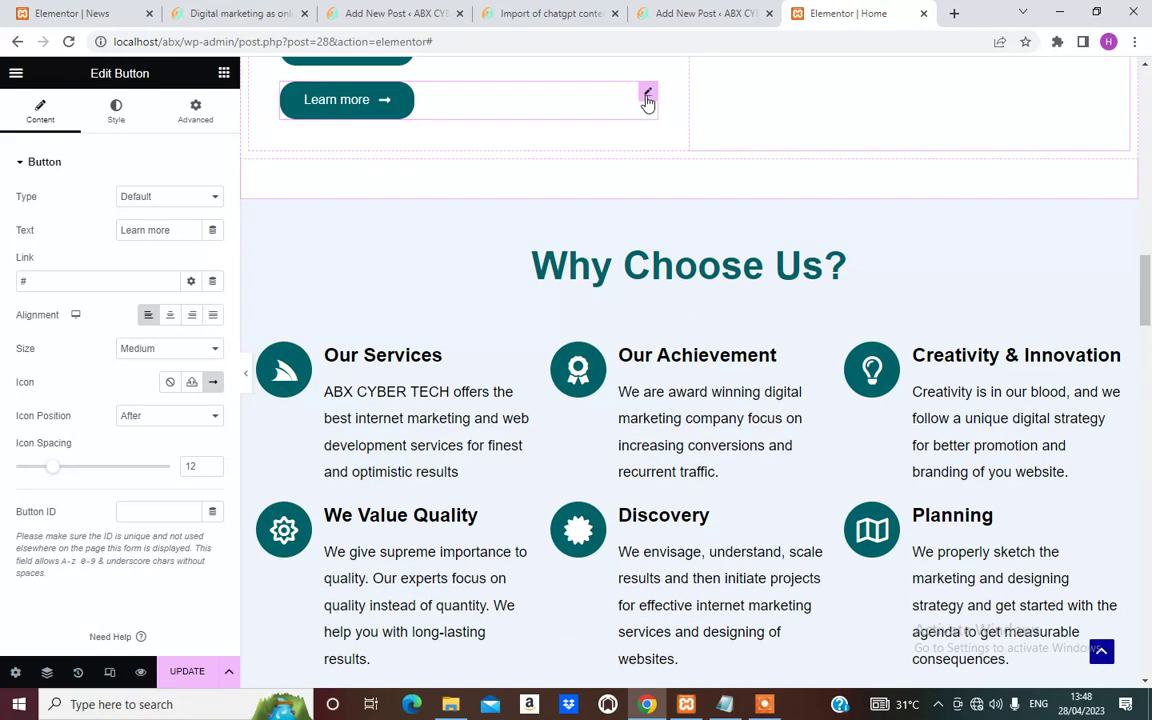
{"action": "left_click_drag", "start_coordinate": [647, 101], "coordinate": [708, 678]}
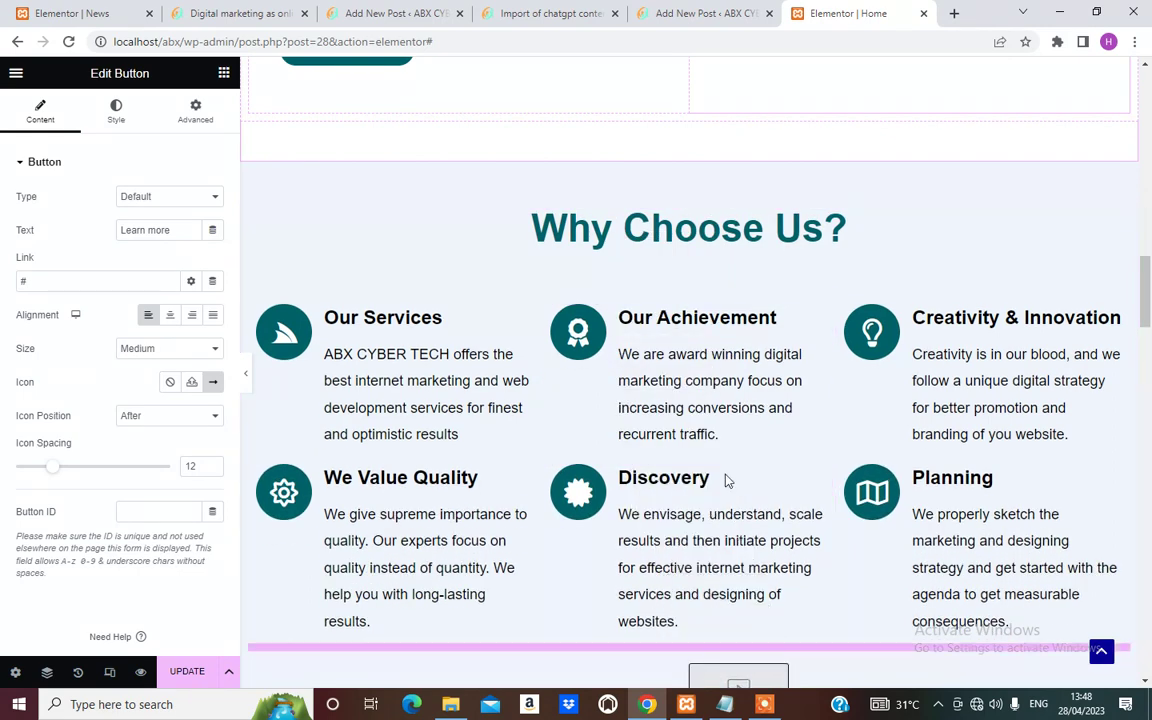
{"action": "scroll", "coordinate": [725, 481], "scroll_direction": "down", "scroll_amount": 3}
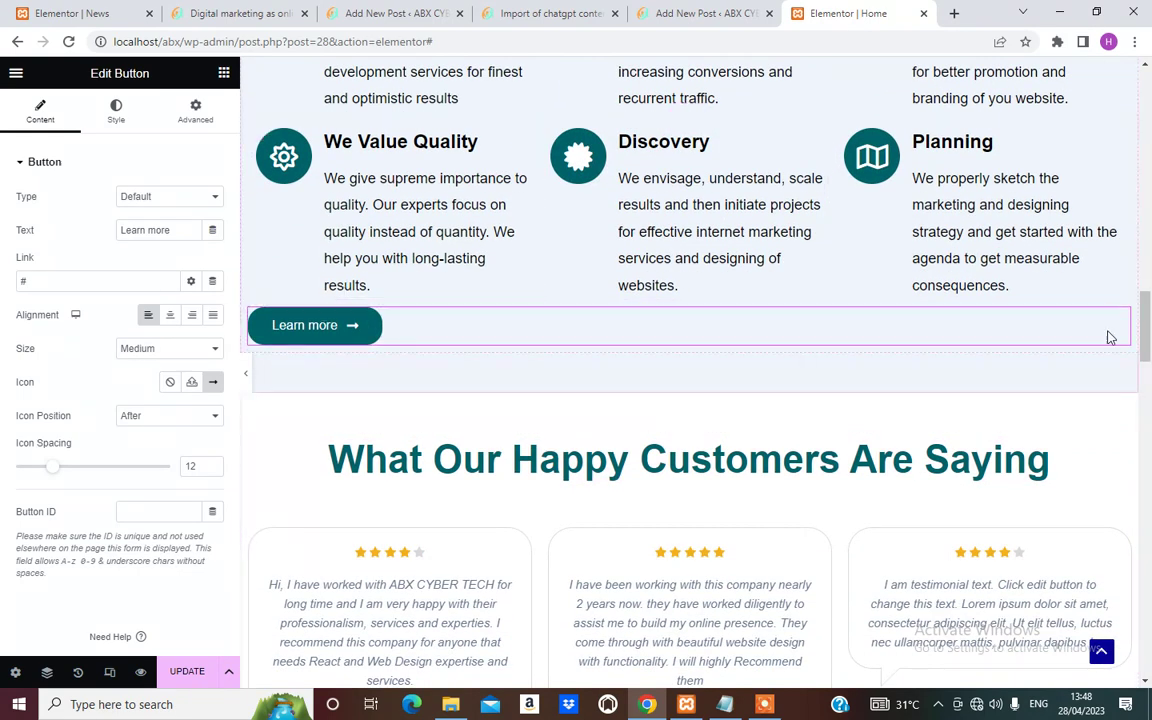
Move the copied Learn more button down past the customer testimonials to beneath the service cards in Services We Provide.
{"action": "left_click_drag", "start_coordinate": [1124, 327], "coordinate": [766, 680]}
{"action": "left_click_drag", "start_coordinate": [740, 555], "coordinate": [707, 504]}
{"action": "scroll", "coordinate": [707, 504], "scroll_direction": "down", "scroll_amount": 5}
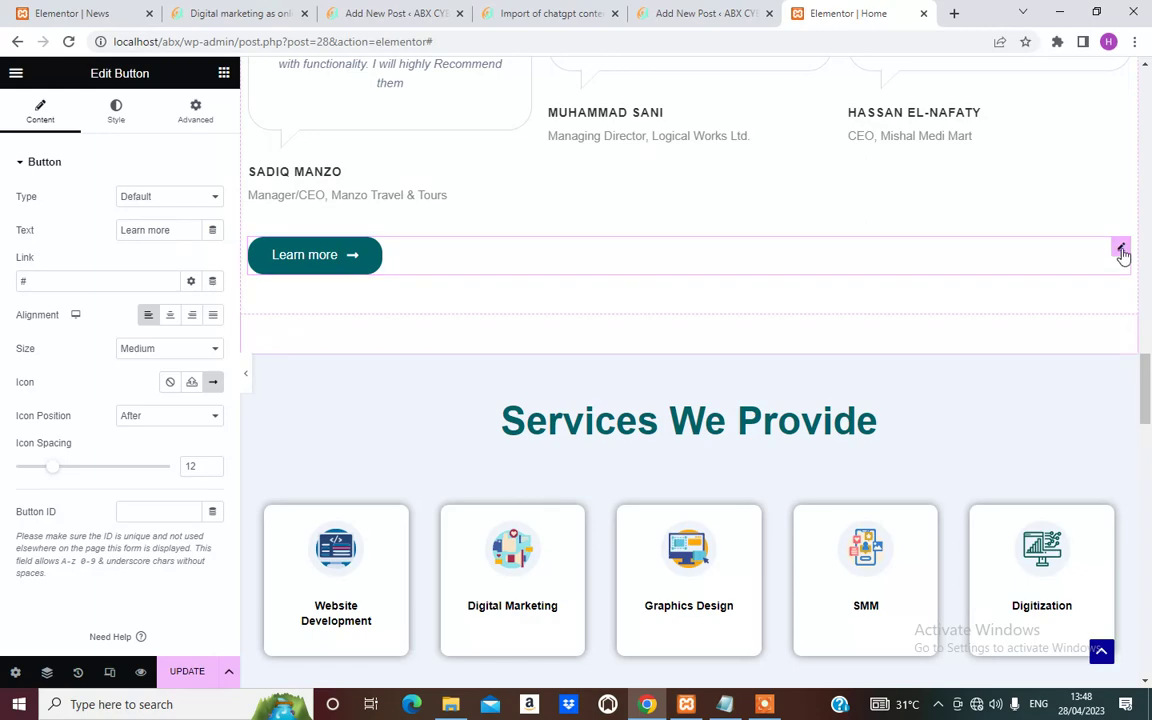
{"action": "left_click_drag", "start_coordinate": [1121, 255], "coordinate": [821, 634]}
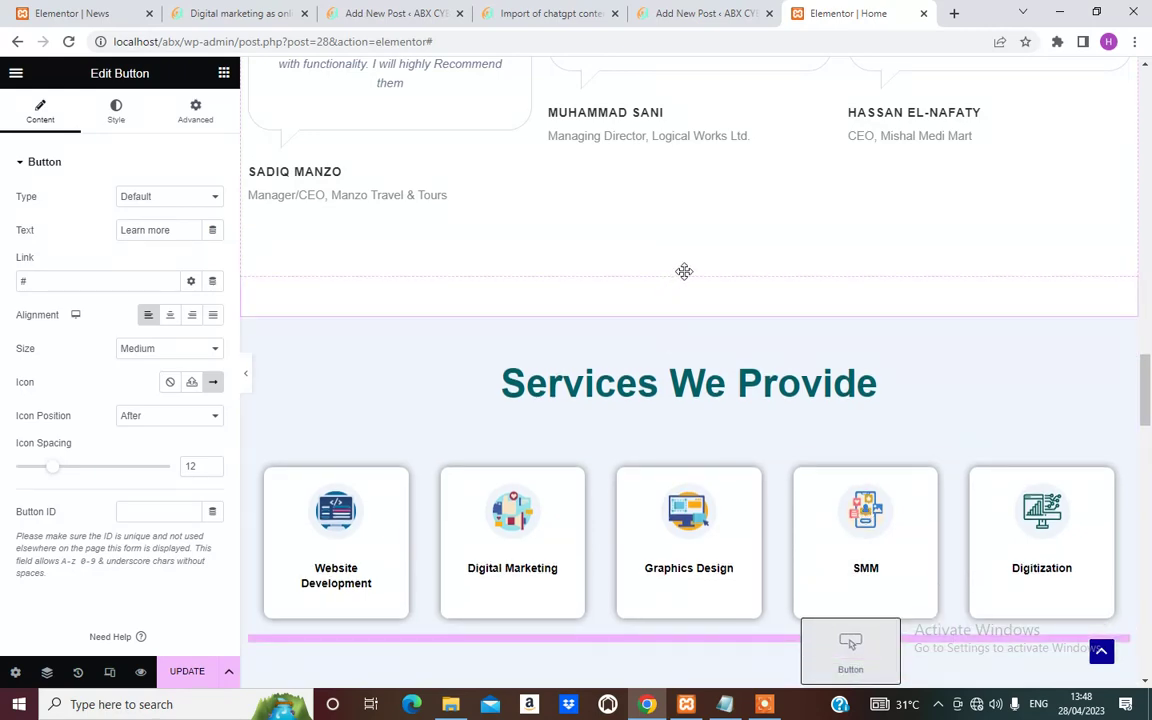
{"action": "left_click_drag", "start_coordinate": [684, 271], "coordinate": [692, 288]}
{"action": "scroll", "coordinate": [692, 288], "scroll_direction": "down", "scroll_amount": 4}
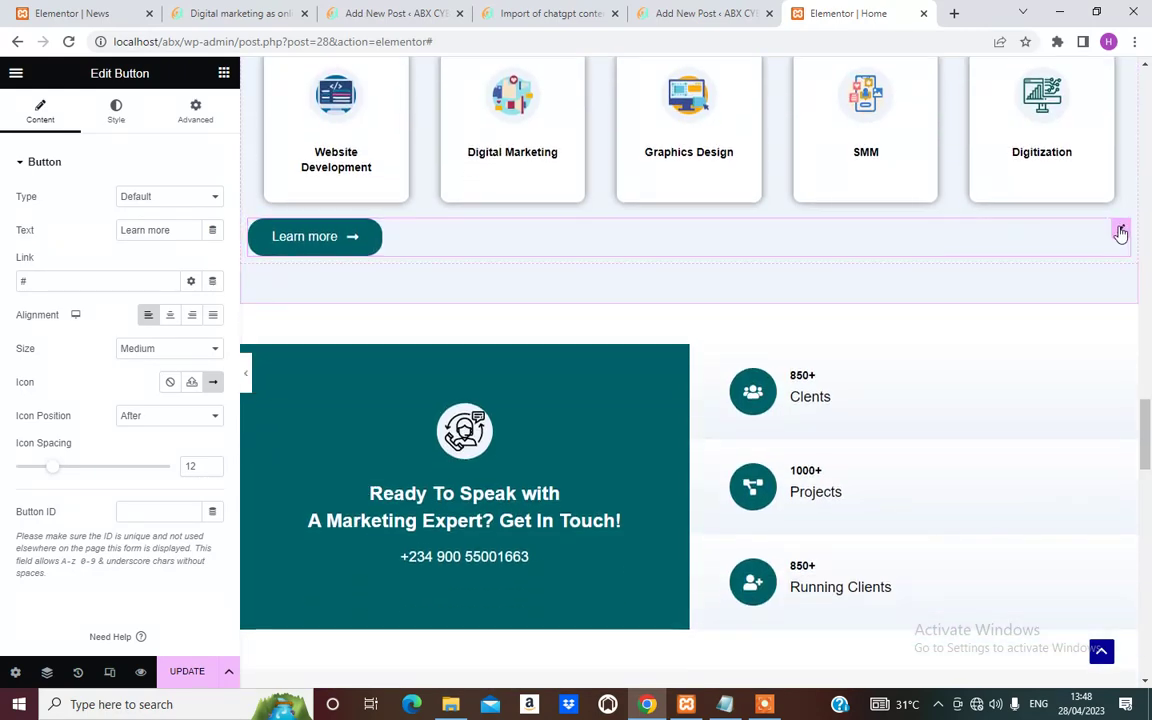
Move the copied Learn more button past the client counters into Our Working Progress, above the process diagram.
{"action": "left_click_drag", "start_coordinate": [1121, 233], "coordinate": [627, 634]}
{"action": "left_click_drag", "start_coordinate": [792, 415], "coordinate": [810, 400]}
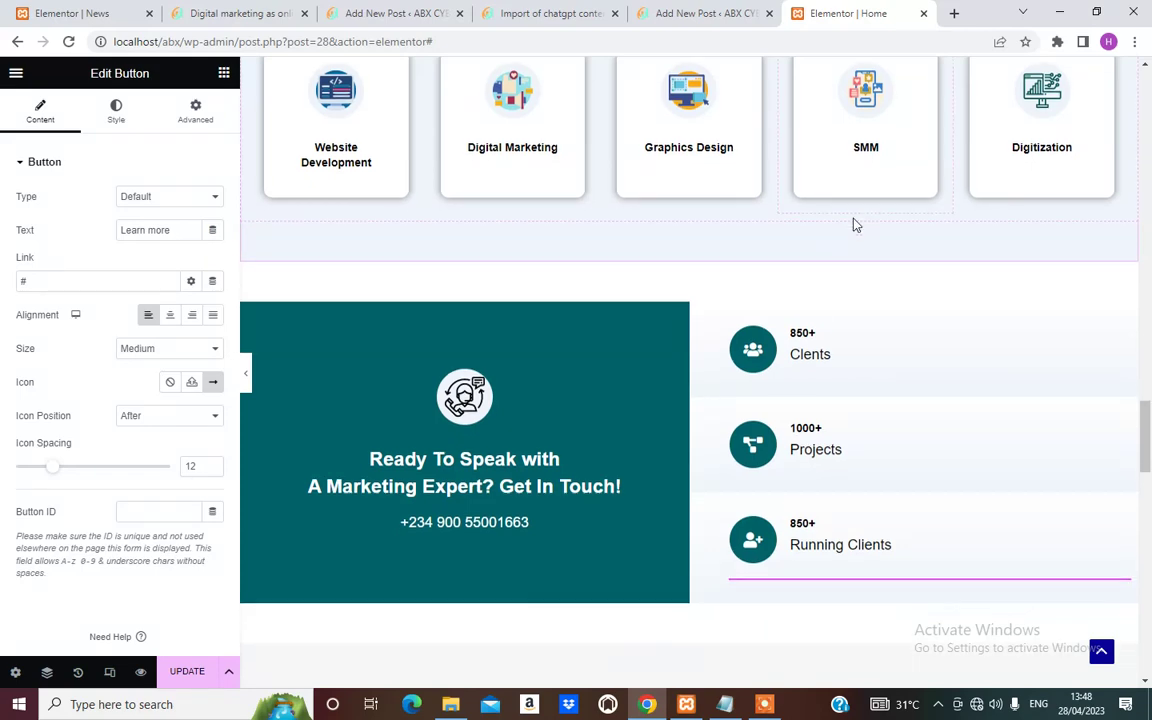
{"action": "scroll", "coordinate": [854, 224], "scroll_direction": "down", "scroll_amount": 3}
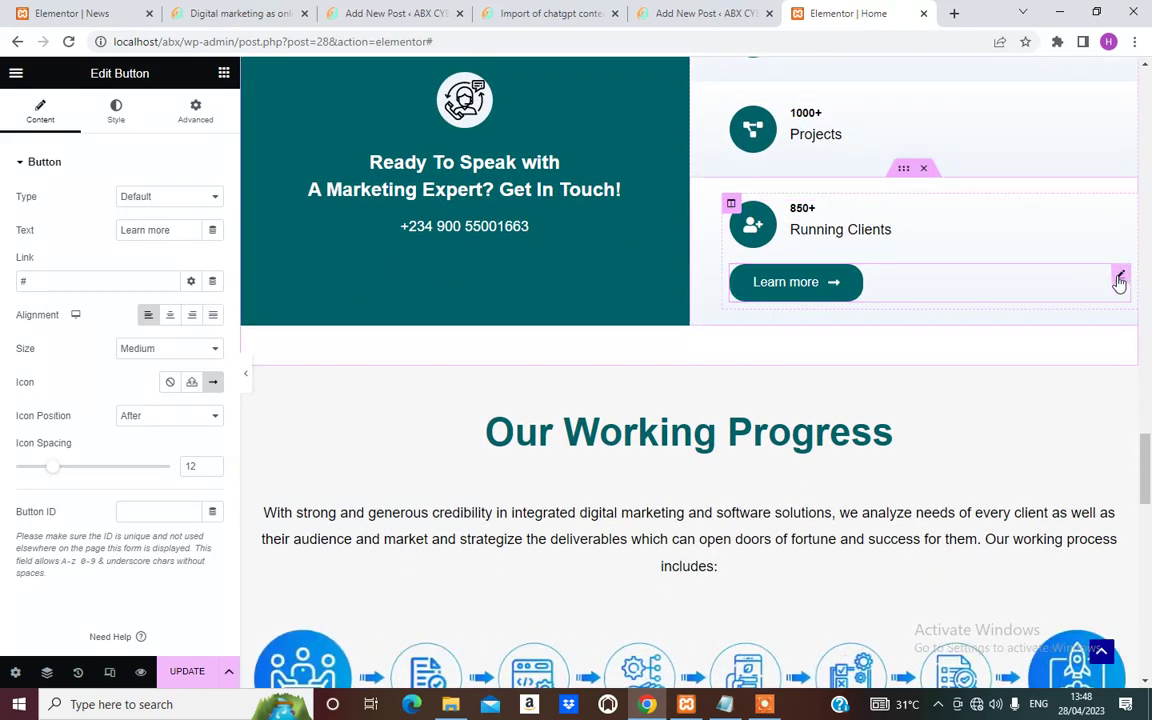
{"action": "left_click_drag", "start_coordinate": [1119, 283], "coordinate": [786, 673]}
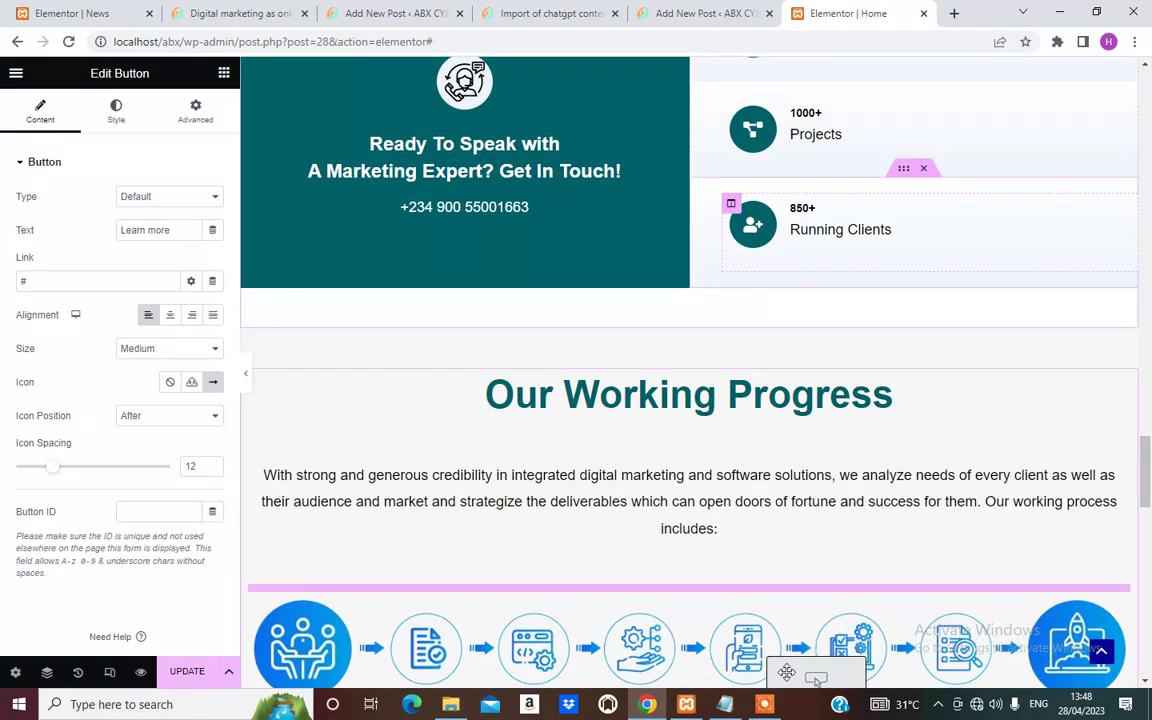
{"action": "left_click_drag", "start_coordinate": [760, 362], "coordinate": [738, 373]}
{"action": "scroll", "coordinate": [738, 373], "scroll_direction": "down", "scroll_amount": 2}
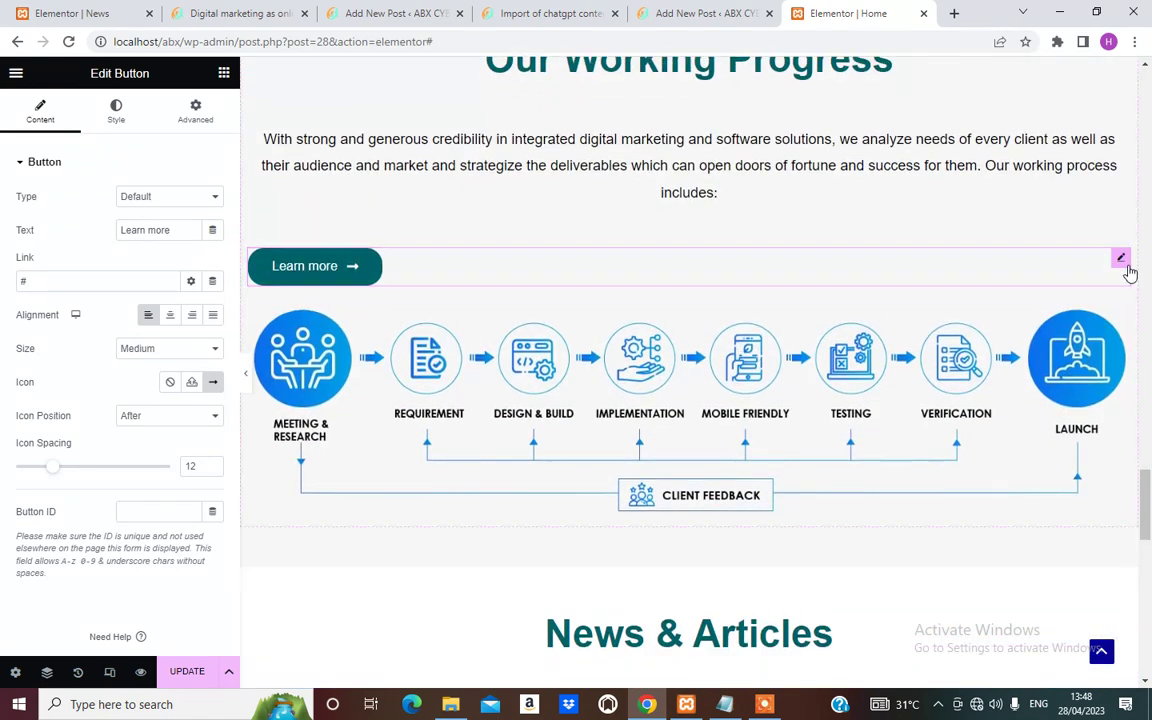
Move the Learn more button below the process diagram and on to beneath the post cards in News & Articles.
{"action": "left_click_drag", "start_coordinate": [1125, 268], "coordinate": [878, 517]}
{"action": "scroll", "coordinate": [933, 252], "scroll_direction": "down", "scroll_amount": 3}
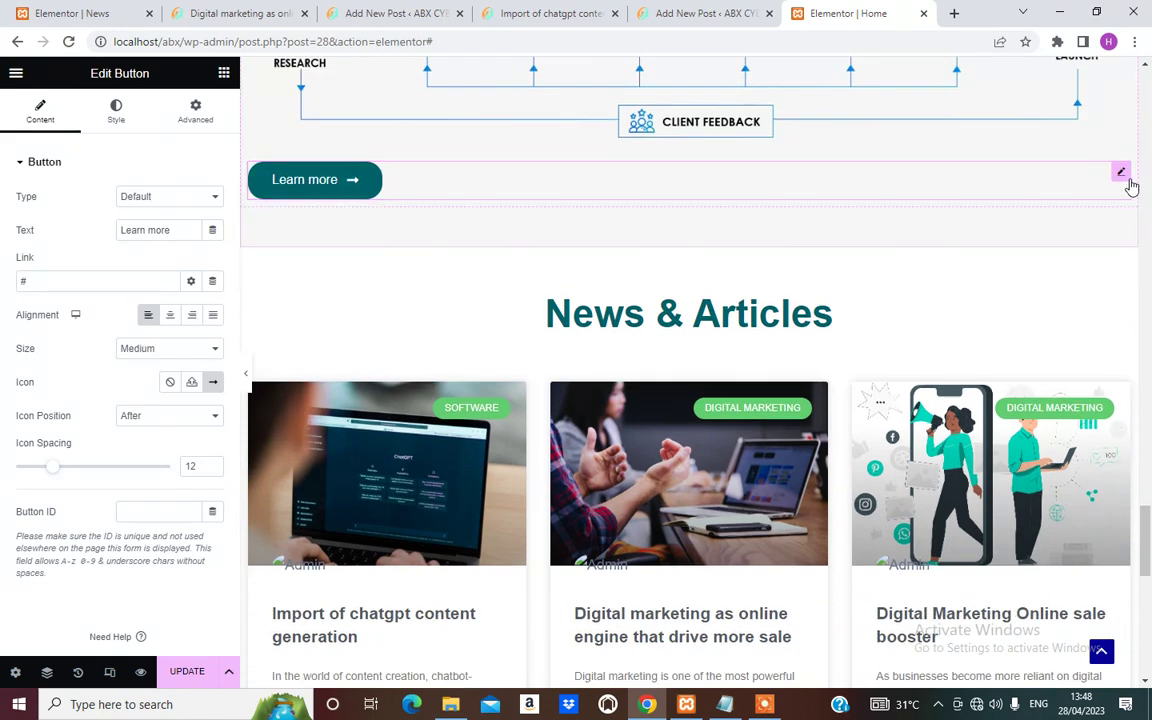
{"action": "left_click_drag", "start_coordinate": [1125, 178], "coordinate": [859, 630]}
{"action": "scroll", "coordinate": [720, 124], "scroll_direction": "down", "scroll_amount": 3}
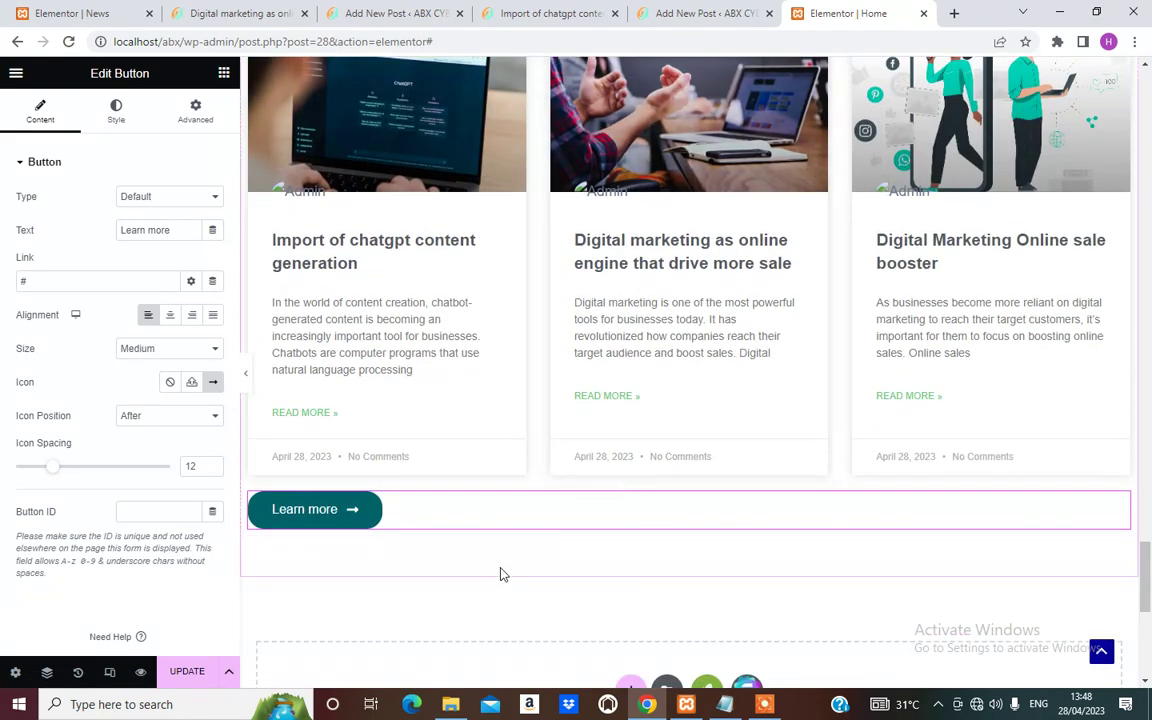
{"action": "scroll", "coordinate": [504, 573], "scroll_direction": "down", "scroll_amount": 1}
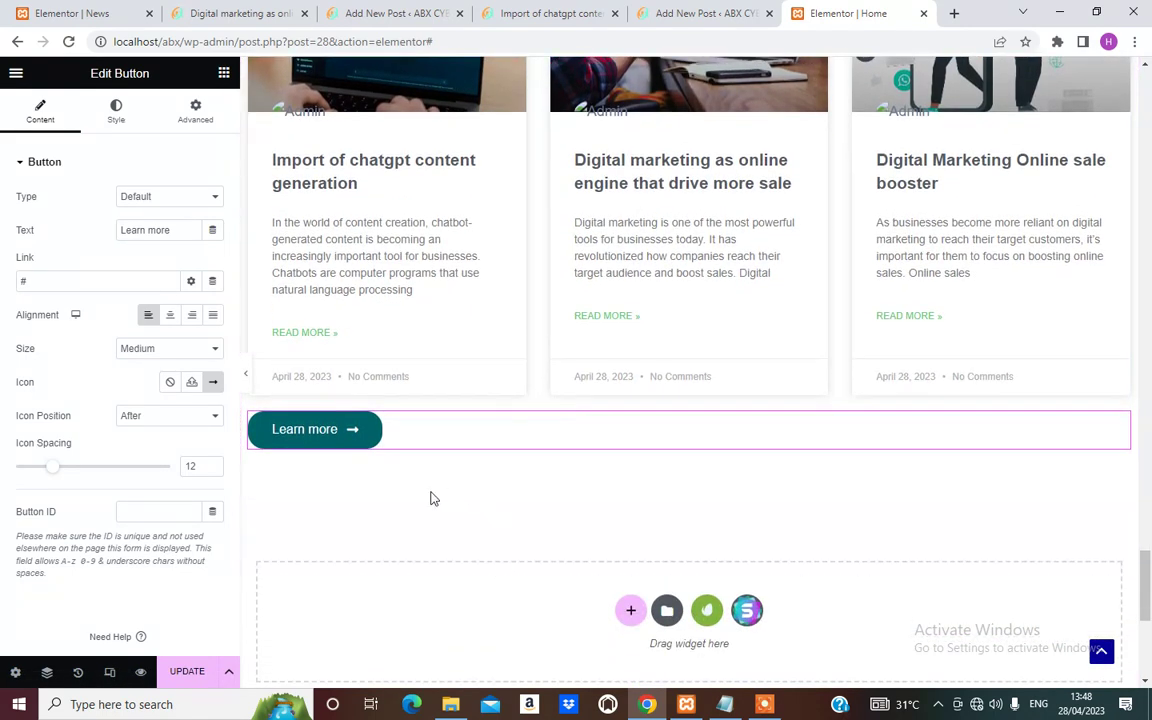
Change the text of the button beneath the News & Articles cards to "View all".
{"action": "left_click", "coordinate": [288, 440]}
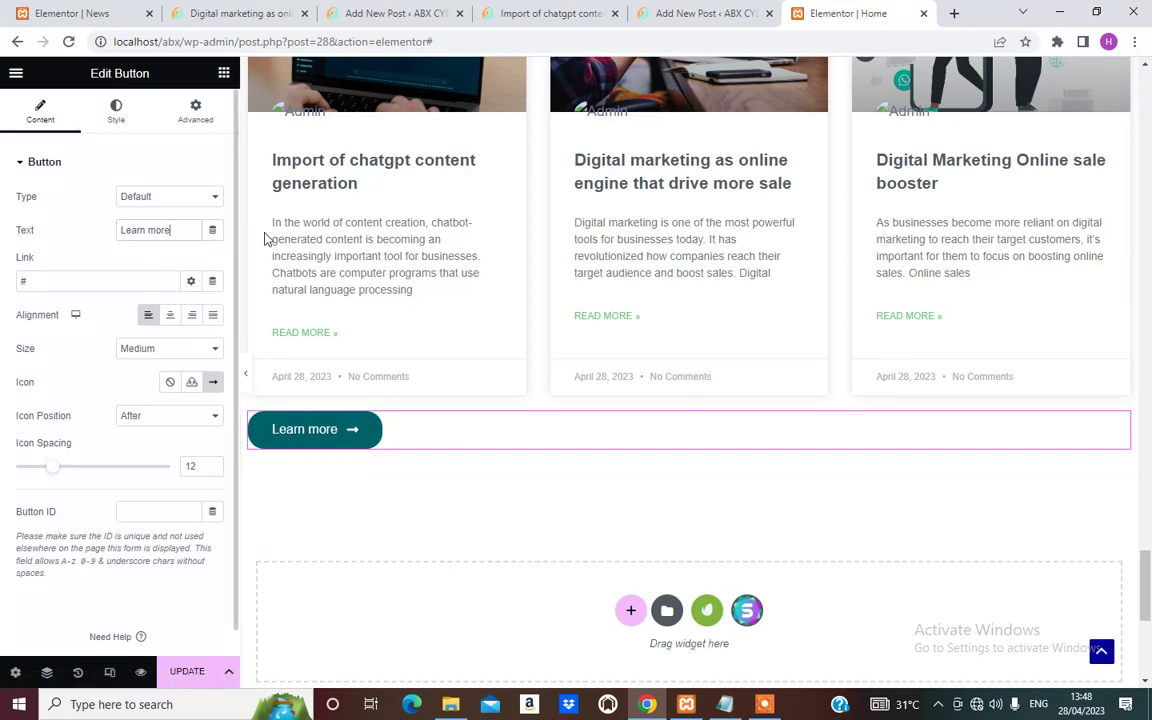
{"action": "key", "text": "BackSpace"}
{"action": "key", "text": "BackSpace"}
{"action": "key", "text": "BackSpace"}
{"action": "key", "text": "BackSpace"}
{"action": "key", "text": "BackSpace"}
{"action": "key", "text": "BackSpace"}
{"action": "key", "text": "BackSpace"}
{"action": "key", "text": "BackSpace"}
{"action": "key", "text": "BackSpace"}
{"action": "key", "text": "BackSpace"}
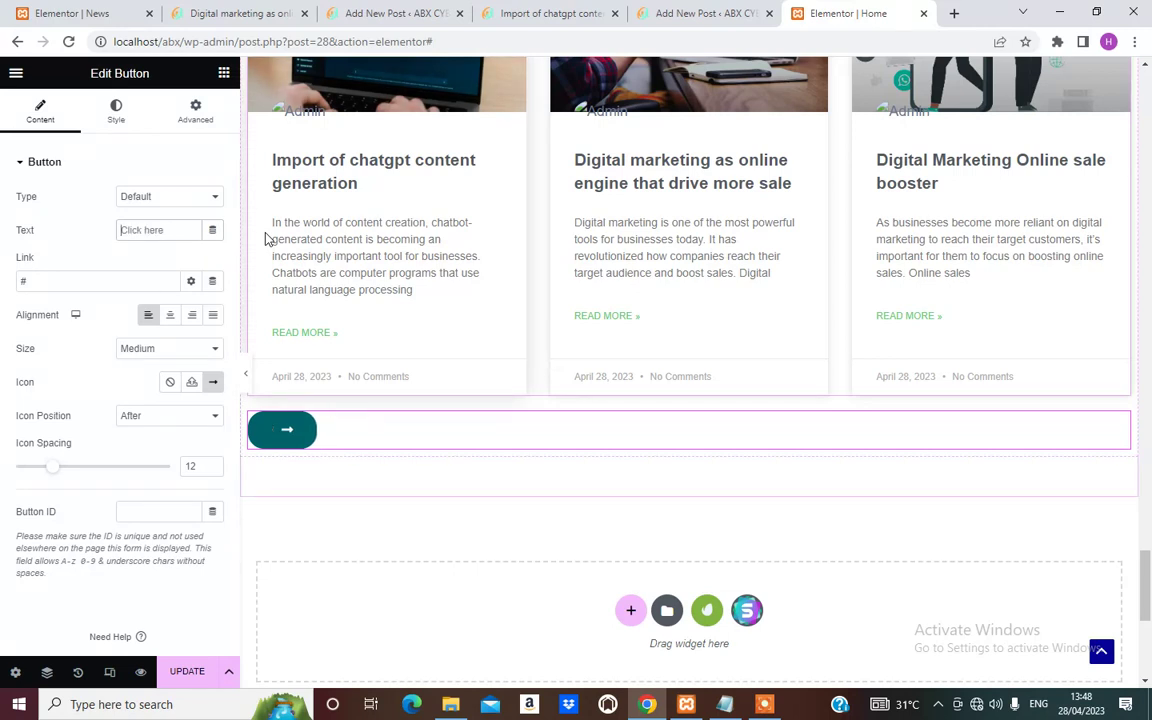
{"action": "type", "text": "View all"}
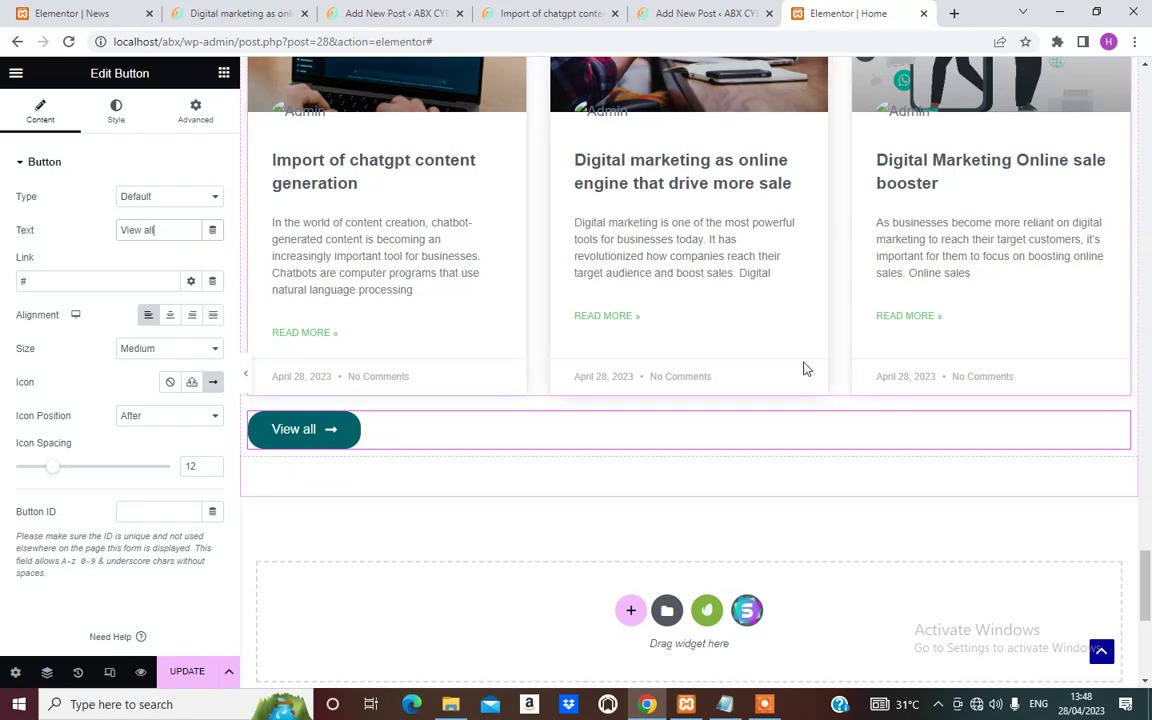
Try centre alignment for the View all button, and settle on right alignment in the desktop layout.
{"action": "scroll", "coordinate": [770, 375], "scroll_direction": "up", "scroll_amount": 3}
{"action": "scroll", "coordinate": [736, 382], "scroll_direction": "down", "scroll_amount": 3}
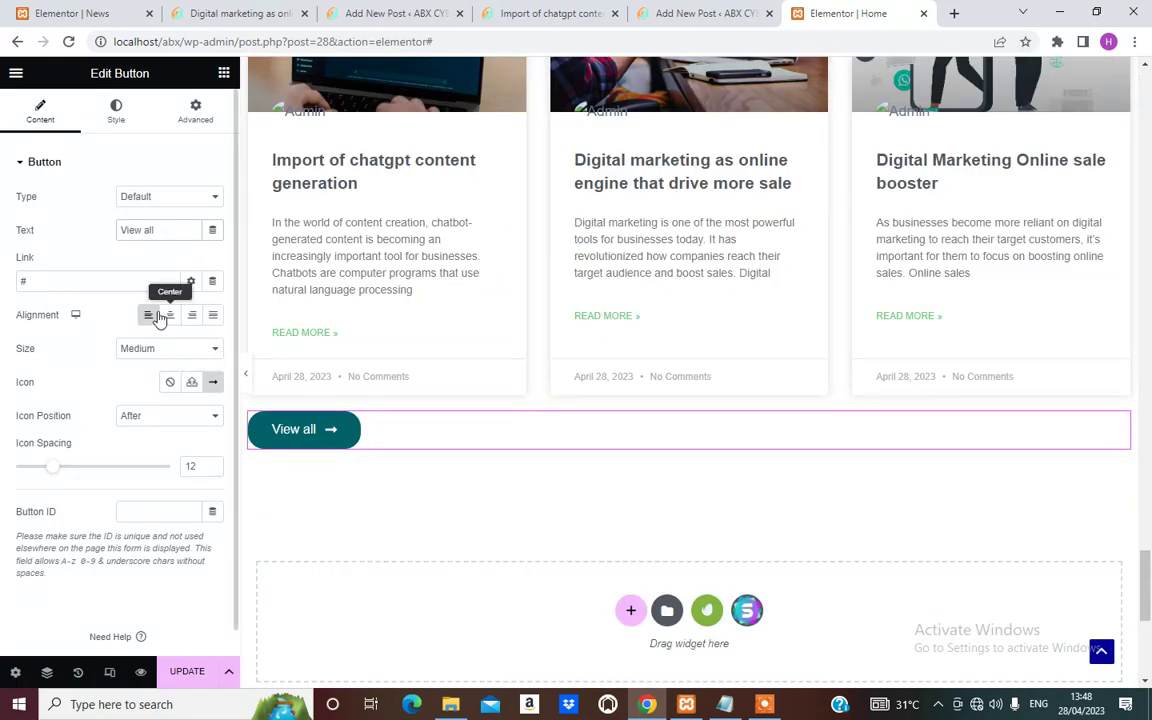
{"action": "left_click", "coordinate": [170, 318]}
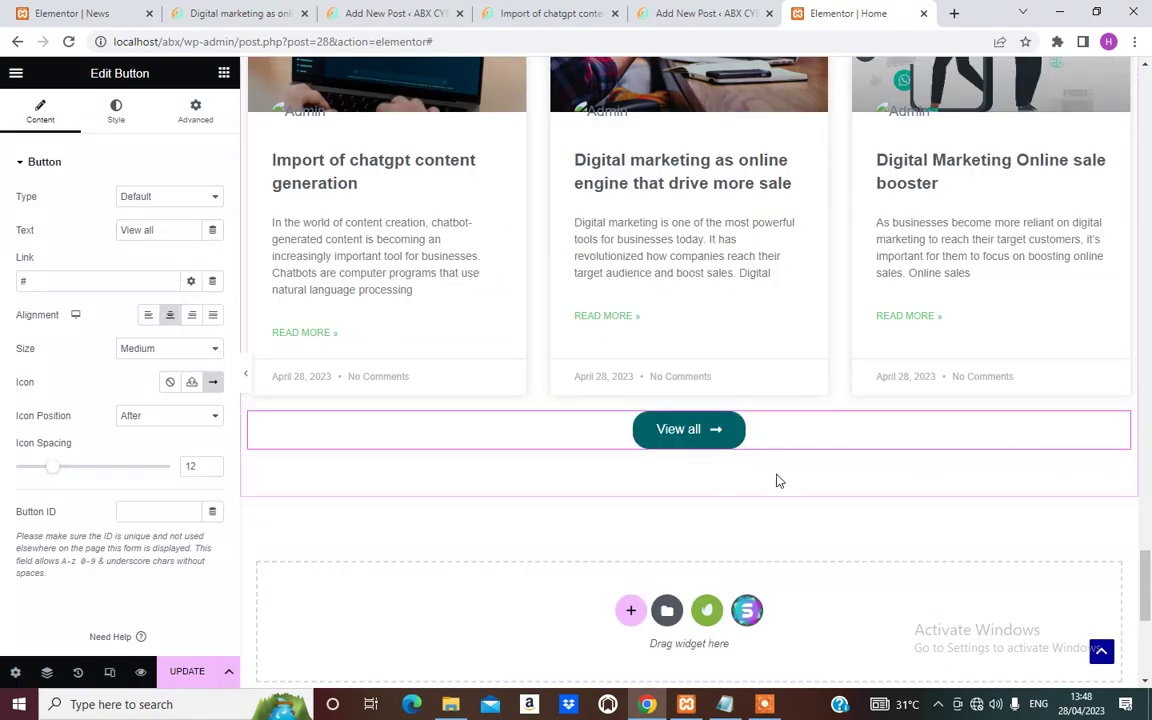
{"action": "left_click", "coordinate": [192, 316]}
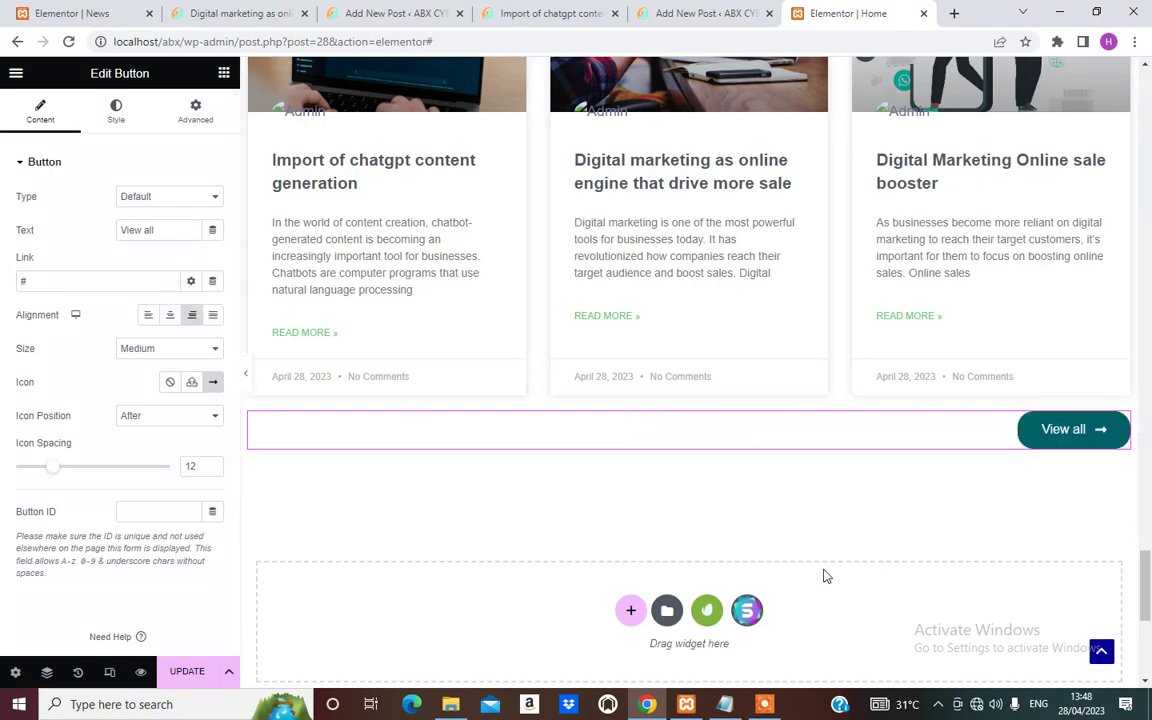
{"action": "scroll", "coordinate": [955, 472], "scroll_direction": "up", "scroll_amount": 2}
{"action": "scroll", "coordinate": [953, 465], "scroll_direction": "down", "scroll_amount": 2}
Examine the News & Articles cards and the View all button in the mobile and tablet layouts.
{"action": "left_click", "coordinate": [111, 672]}
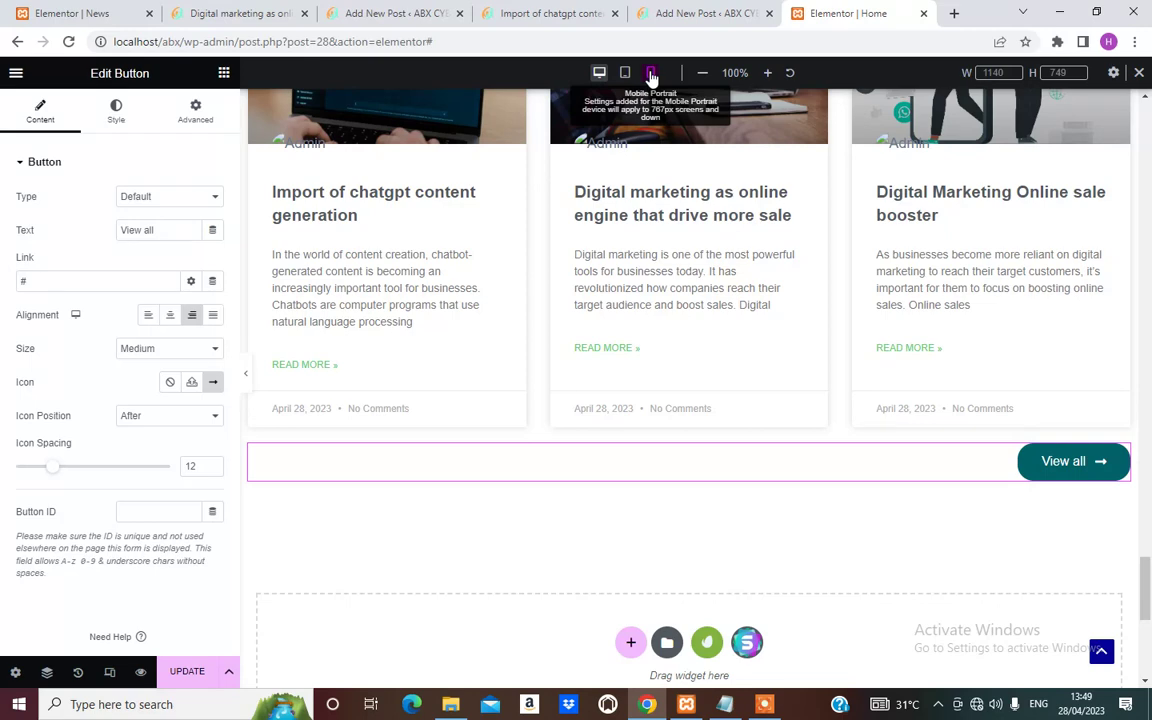
{"action": "left_click", "coordinate": [651, 73]}
{"action": "scroll", "coordinate": [740, 545], "scroll_direction": "down", "scroll_amount": 15}
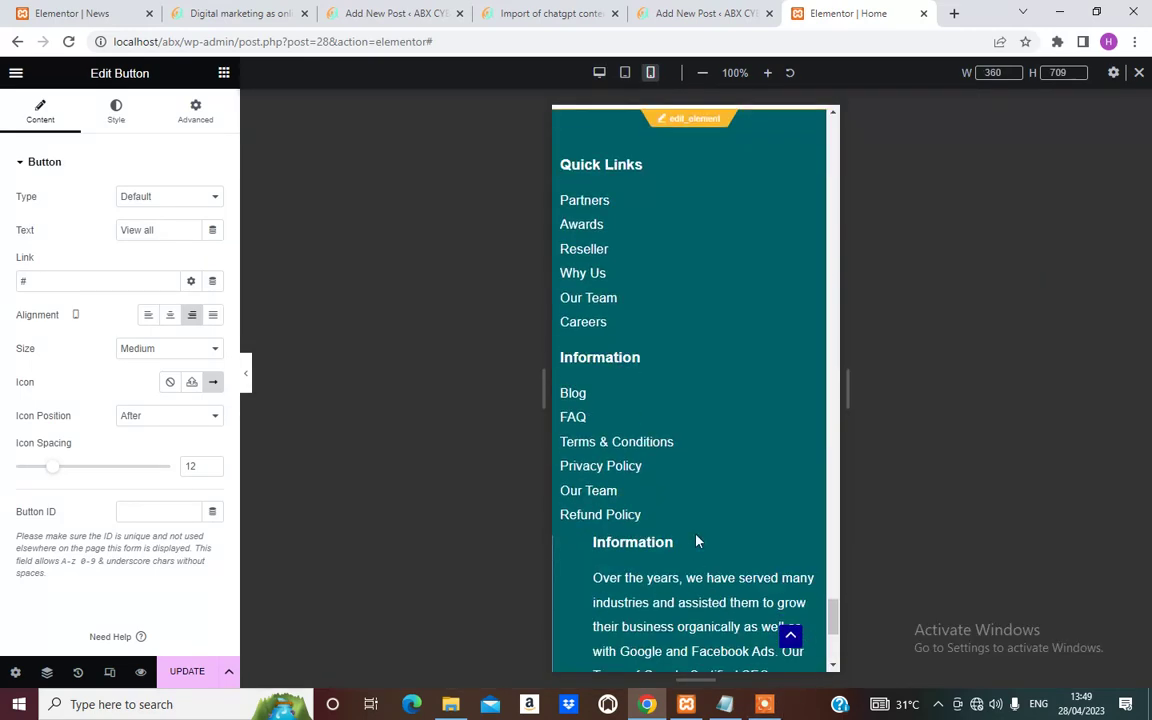
{"action": "scroll", "coordinate": [697, 541], "scroll_direction": "up", "scroll_amount": 8}
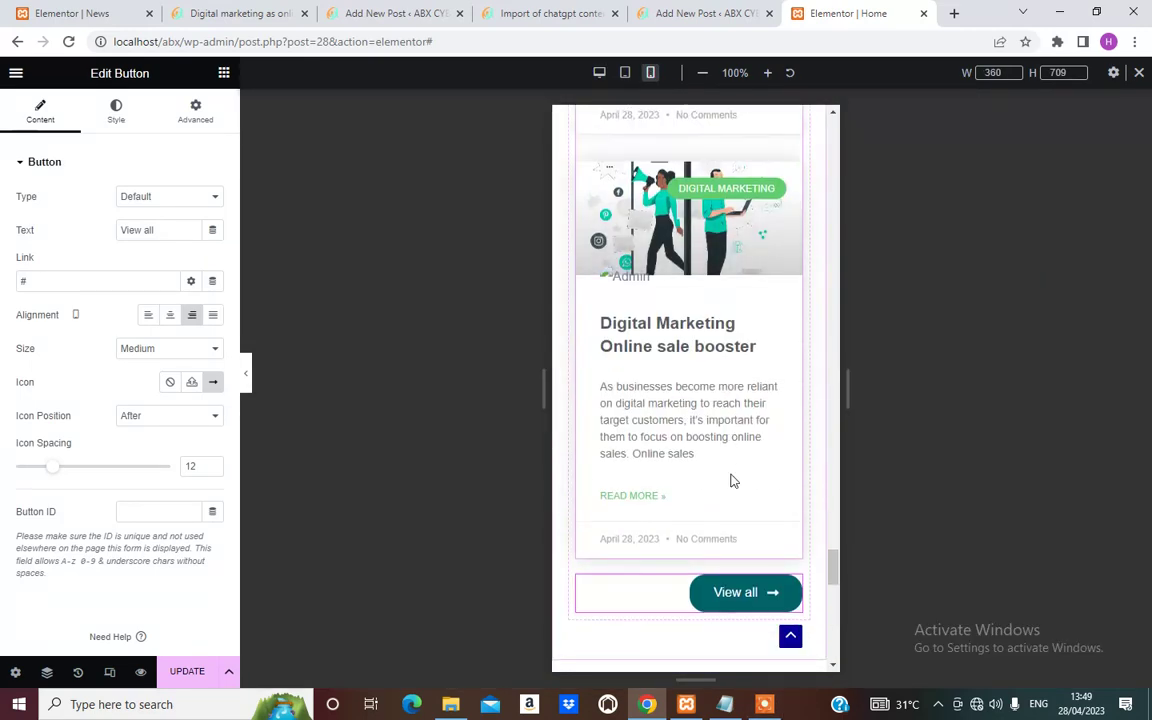
{"action": "scroll", "coordinate": [730, 481], "scroll_direction": "up", "scroll_amount": 5}
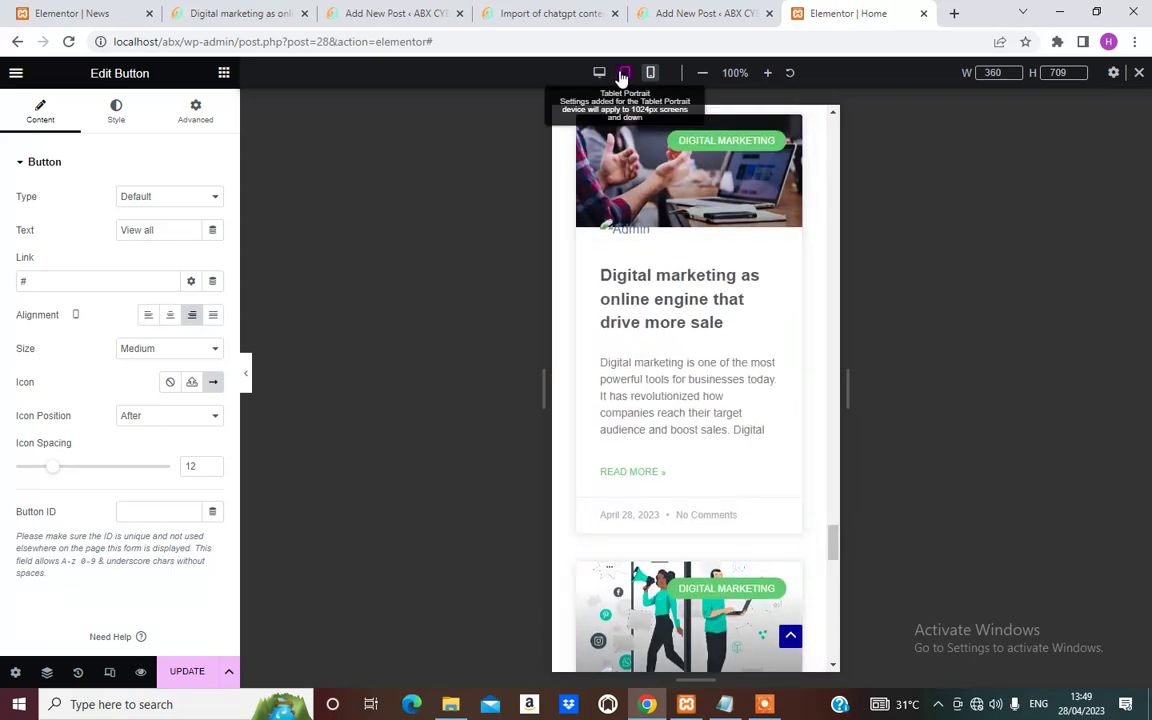
{"action": "left_click", "coordinate": [624, 74]}
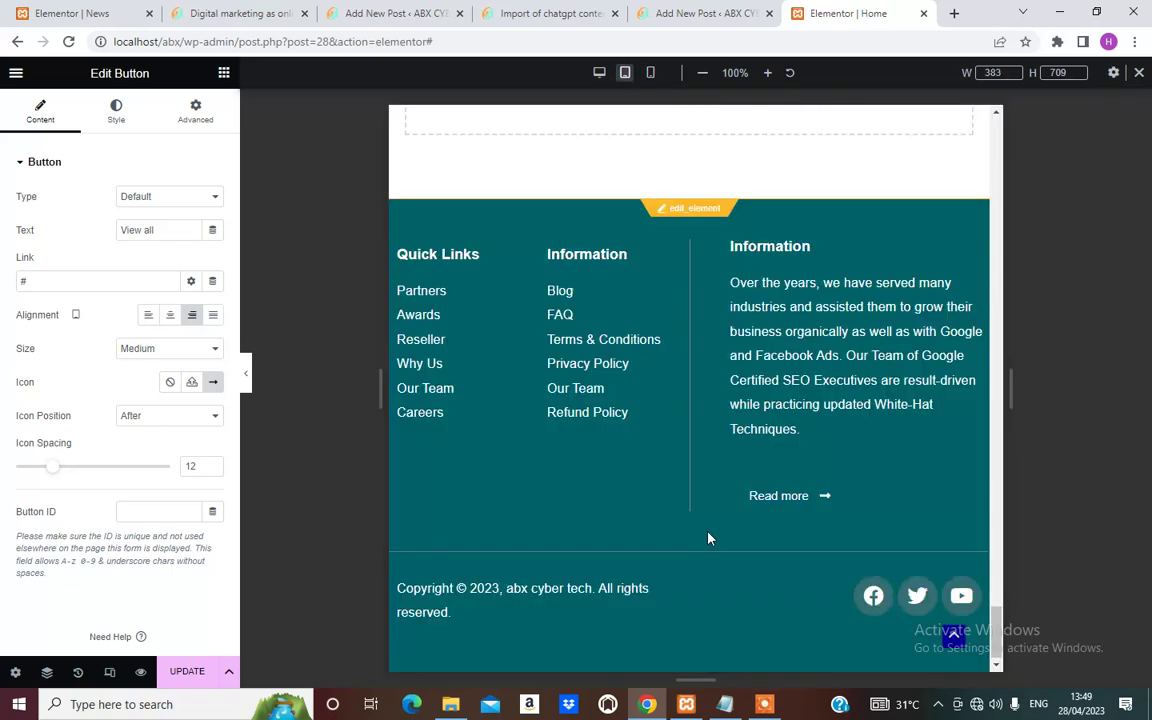
{"action": "scroll", "coordinate": [700, 370], "scroll_direction": "up", "scroll_amount": 8}
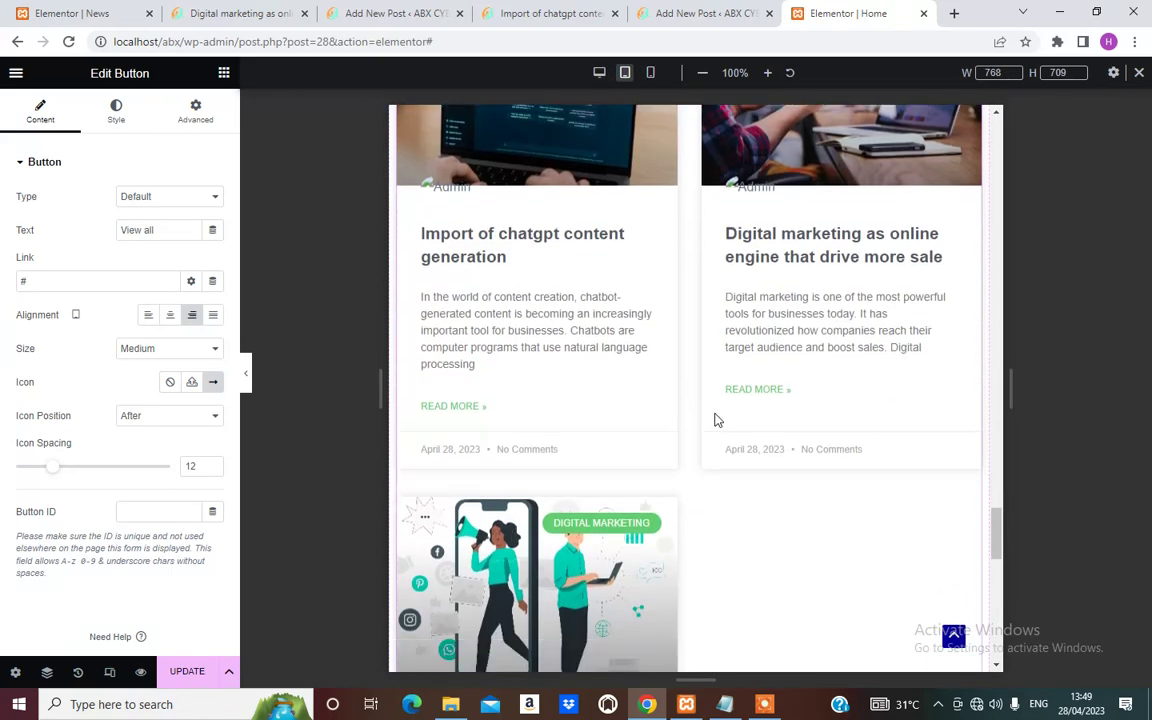
{"action": "scroll", "coordinate": [820, 490], "scroll_direction": "down", "scroll_amount": 5}
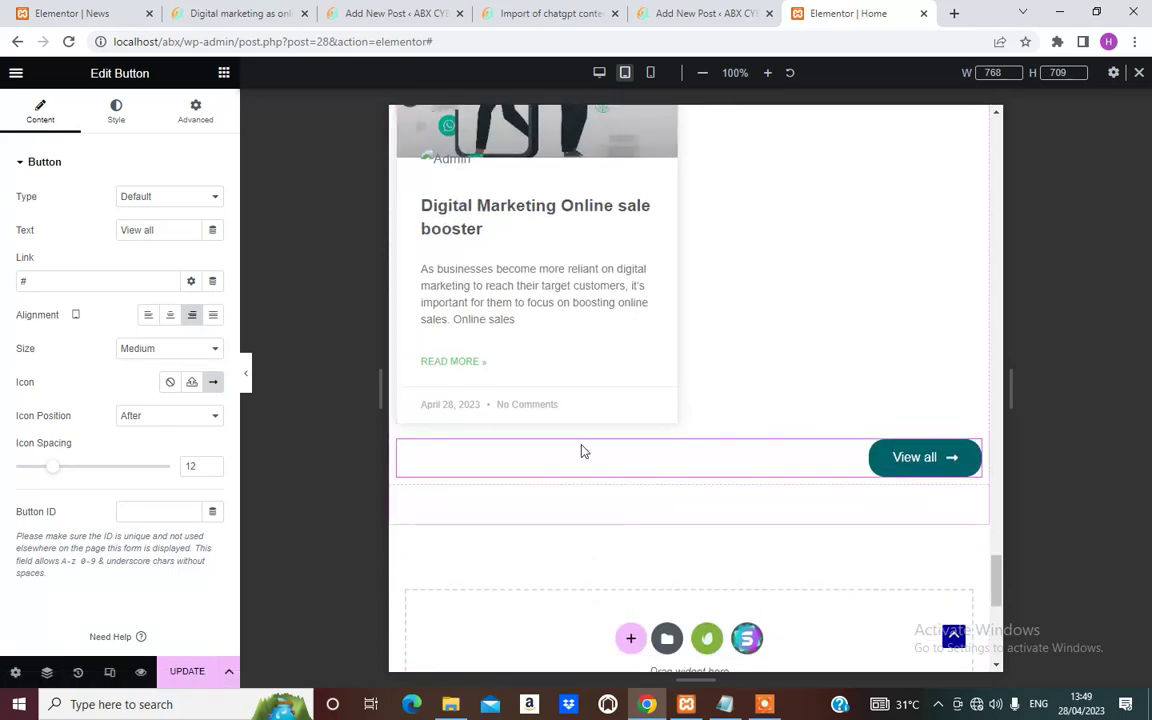
{"action": "scroll", "coordinate": [612, 411], "scroll_direction": "up", "scroll_amount": 5}
{"action": "scroll", "coordinate": [612, 418], "scroll_direction": "down", "scroll_amount": 2}
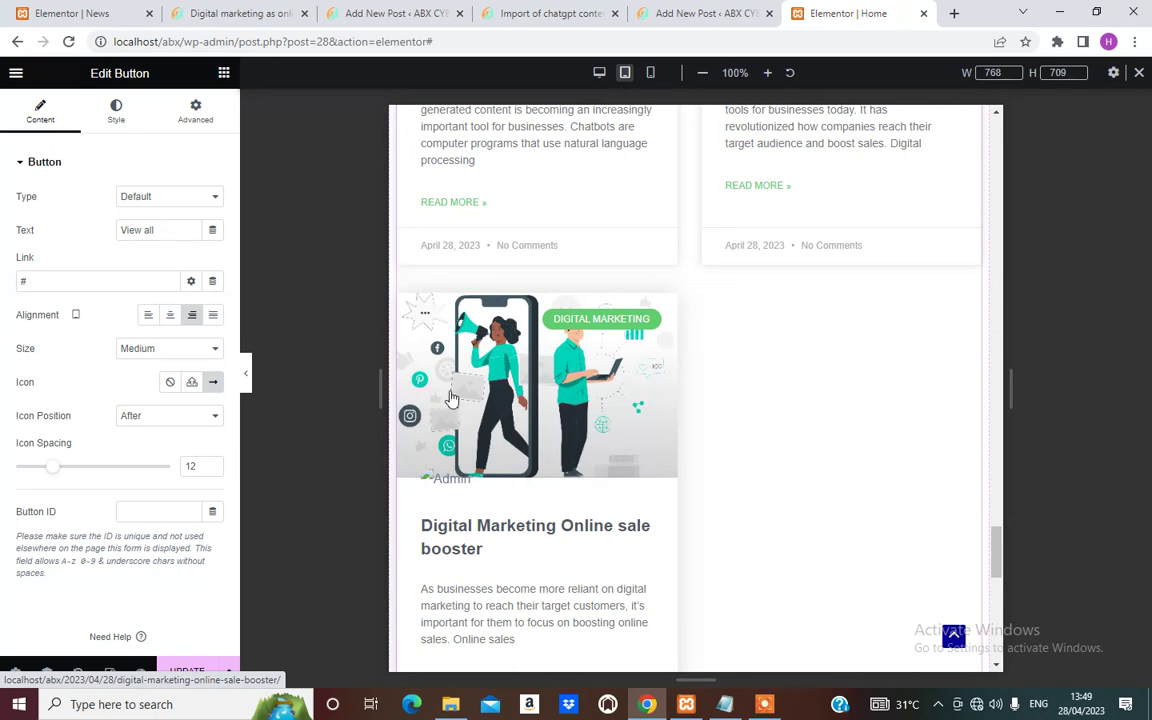
{"action": "scroll", "coordinate": [455, 390], "scroll_direction": "up", "scroll_amount": 5}
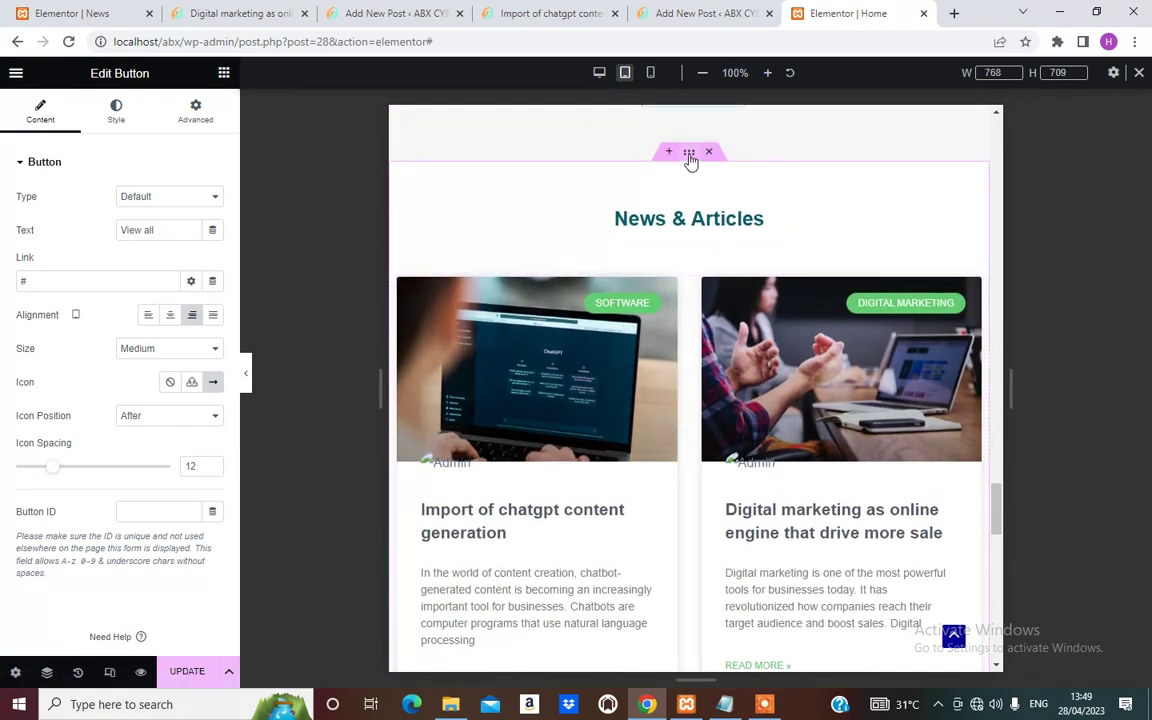
Unlink the News & Articles section's tablet padding and set it to 50 px top and bottom, 20 px right and left.
{"action": "left_click", "coordinate": [651, 206]}
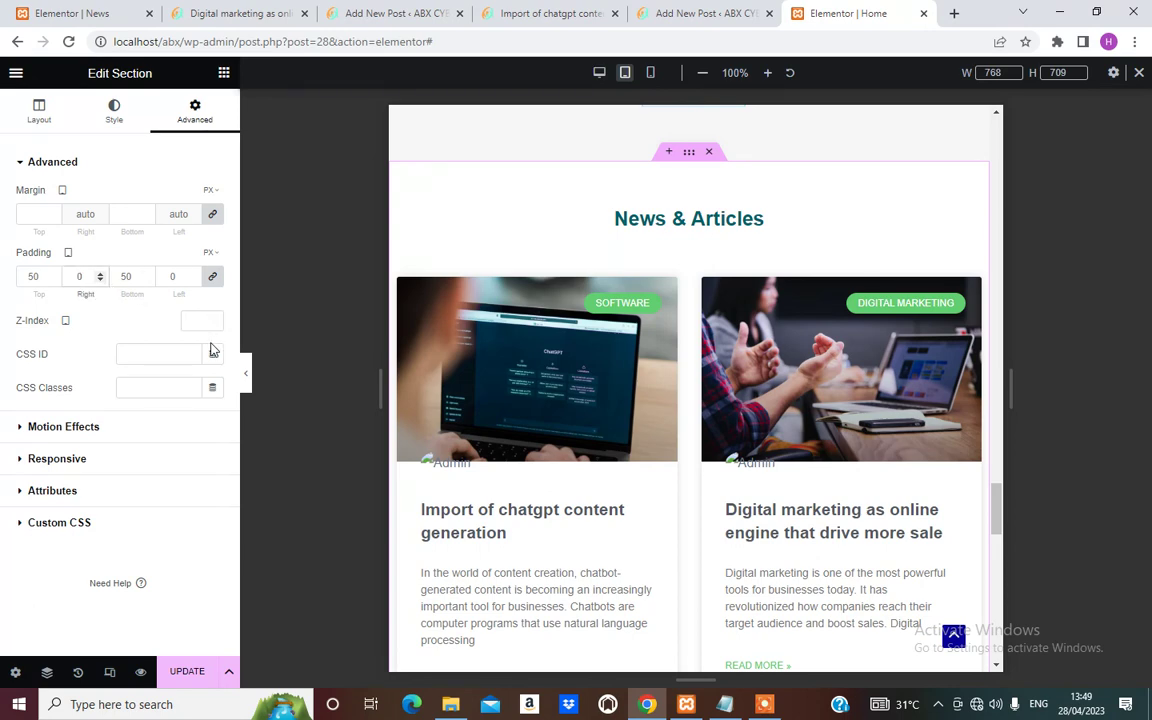
{"action": "left_click", "coordinate": [212, 276]}
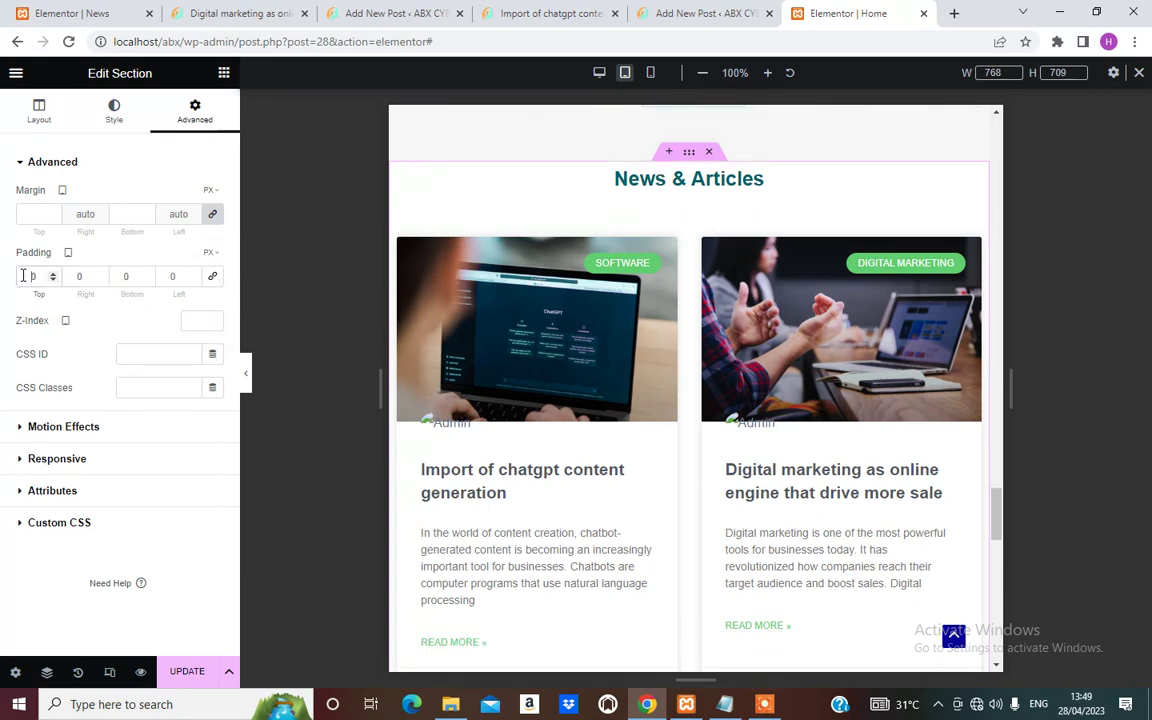
{"action": "left_click", "coordinate": [23, 276]}
{"action": "type", "text": "5"}
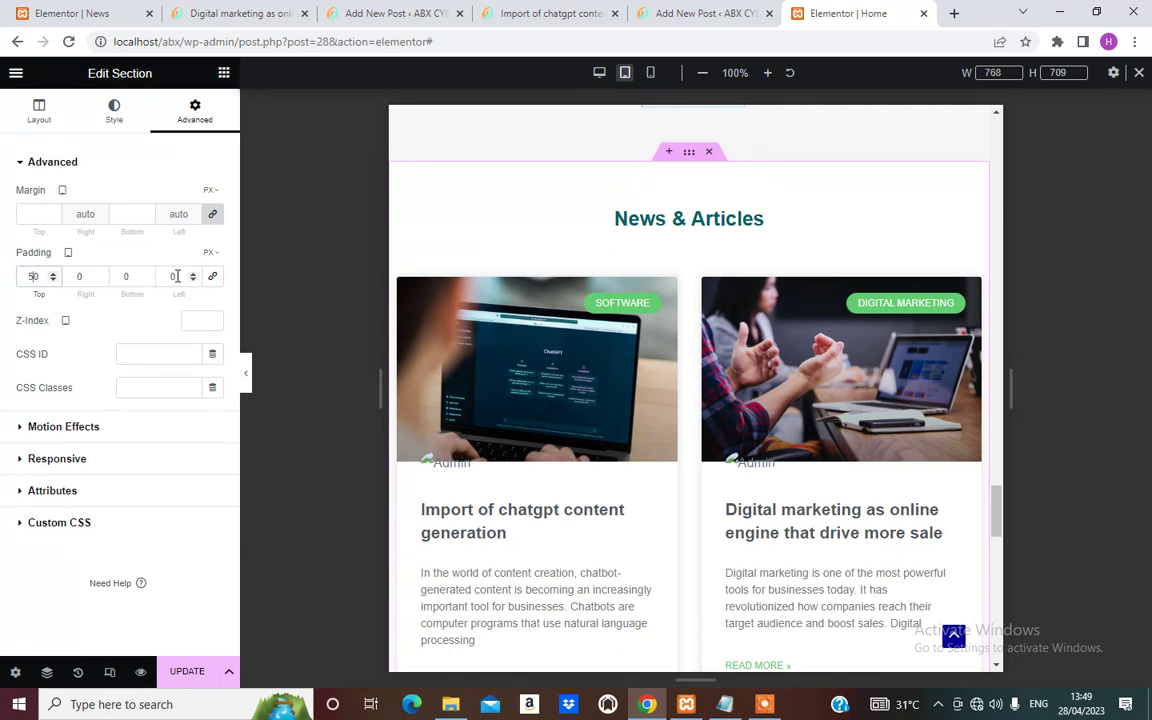
{"action": "left_click", "coordinate": [168, 279]}
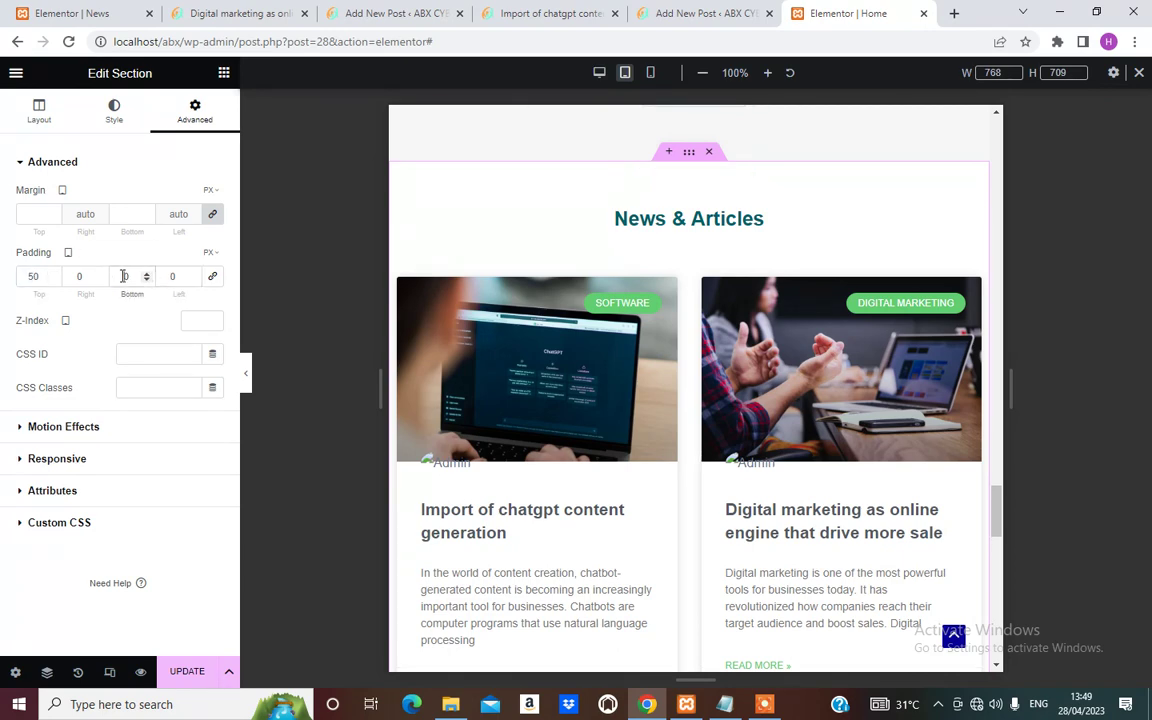
{"action": "left_click", "coordinate": [80, 276]}
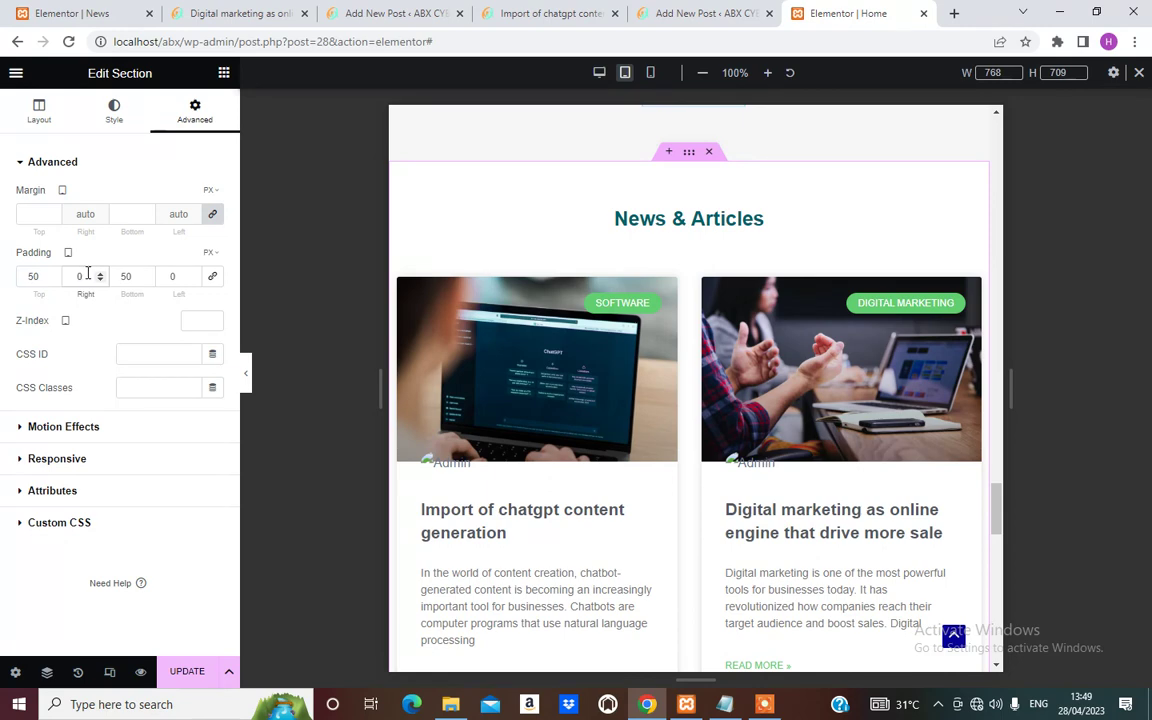
{"action": "type", "text": "20"}
{"action": "left_click", "coordinate": [172, 276]}
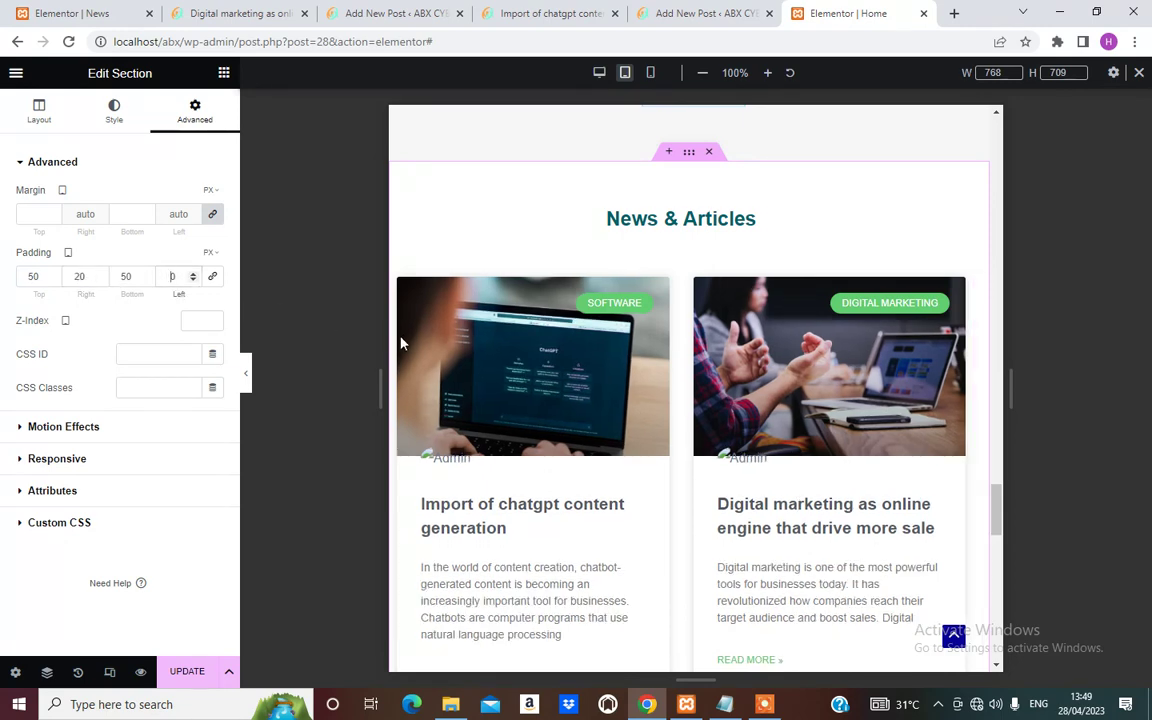
{"action": "type", "text": "2"}
Left-align the View all button beneath the post cards in the tablet layout.
{"action": "scroll", "coordinate": [650, 461], "scroll_direction": "down", "scroll_amount": 5}
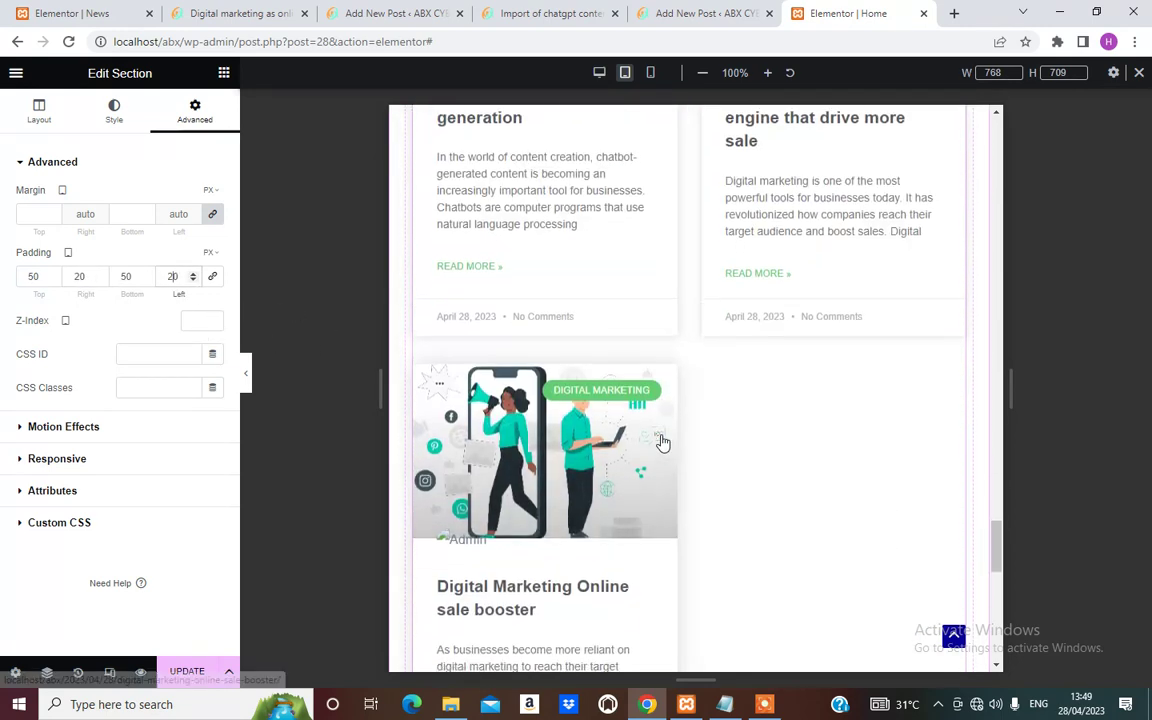
{"action": "scroll", "coordinate": [740, 465], "scroll_direction": "down", "scroll_amount": 1}
{"action": "scroll", "coordinate": [655, 430], "scroll_direction": "up", "scroll_amount": 2}
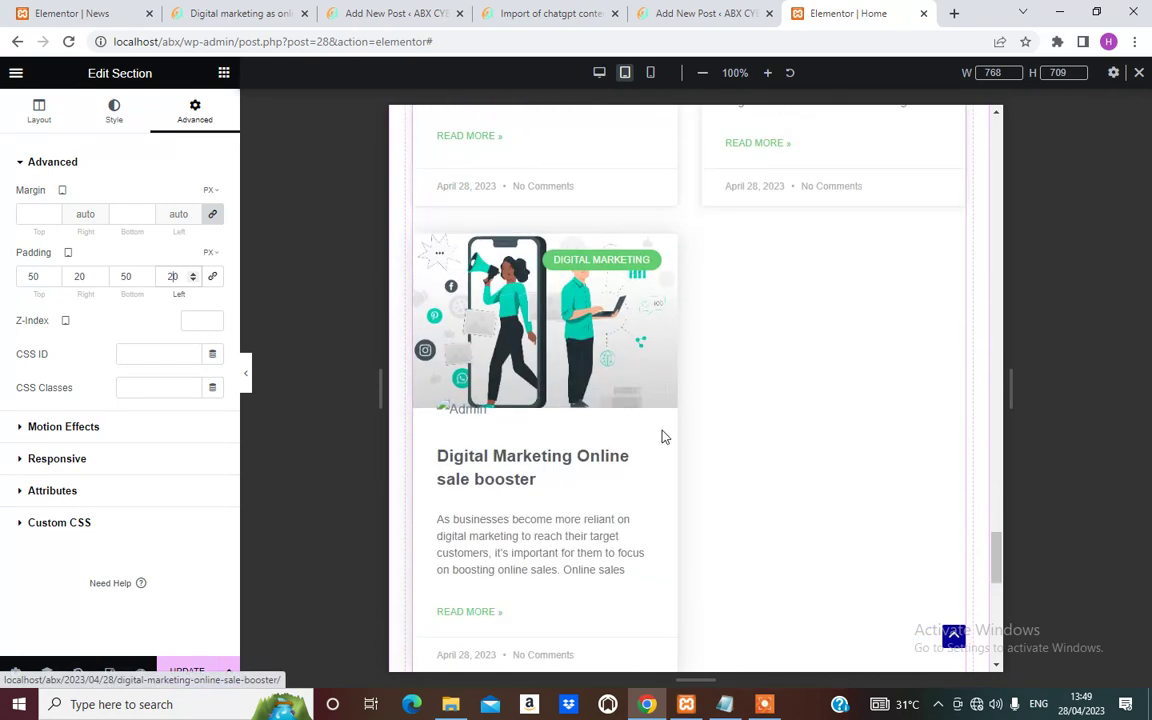
{"action": "scroll", "coordinate": [780, 400], "scroll_direction": "down", "scroll_amount": 3}
{"action": "left_click", "coordinate": [940, 382]}
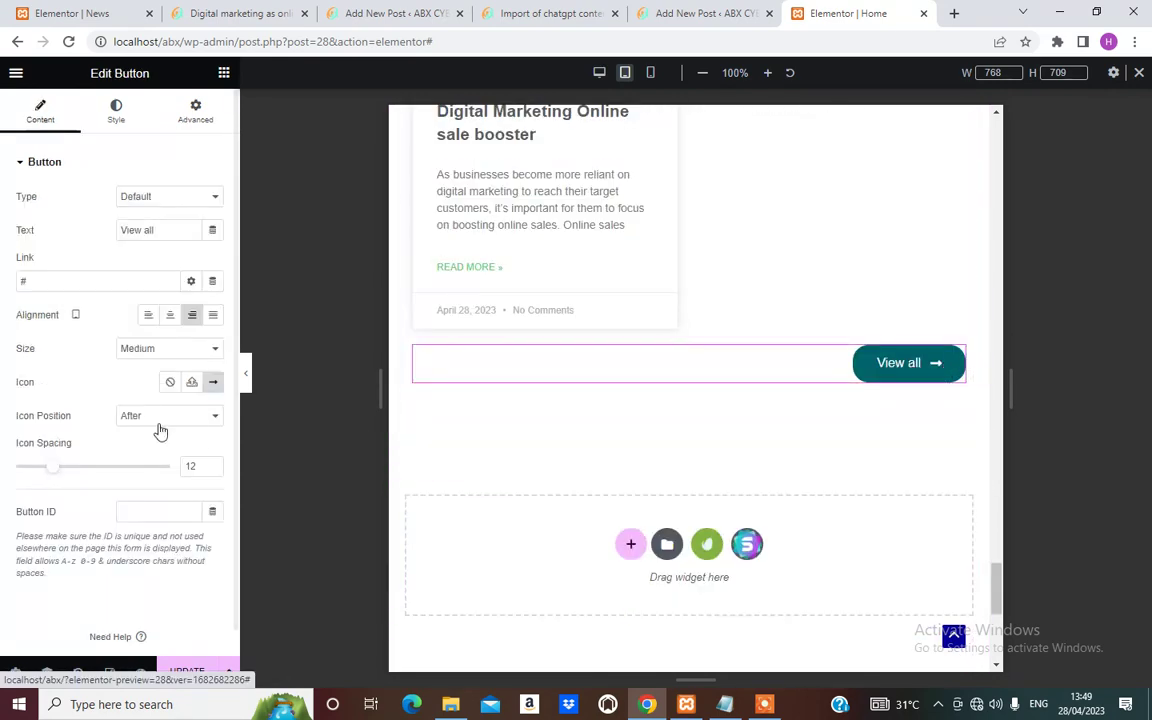
{"action": "left_click", "coordinate": [146, 317]}
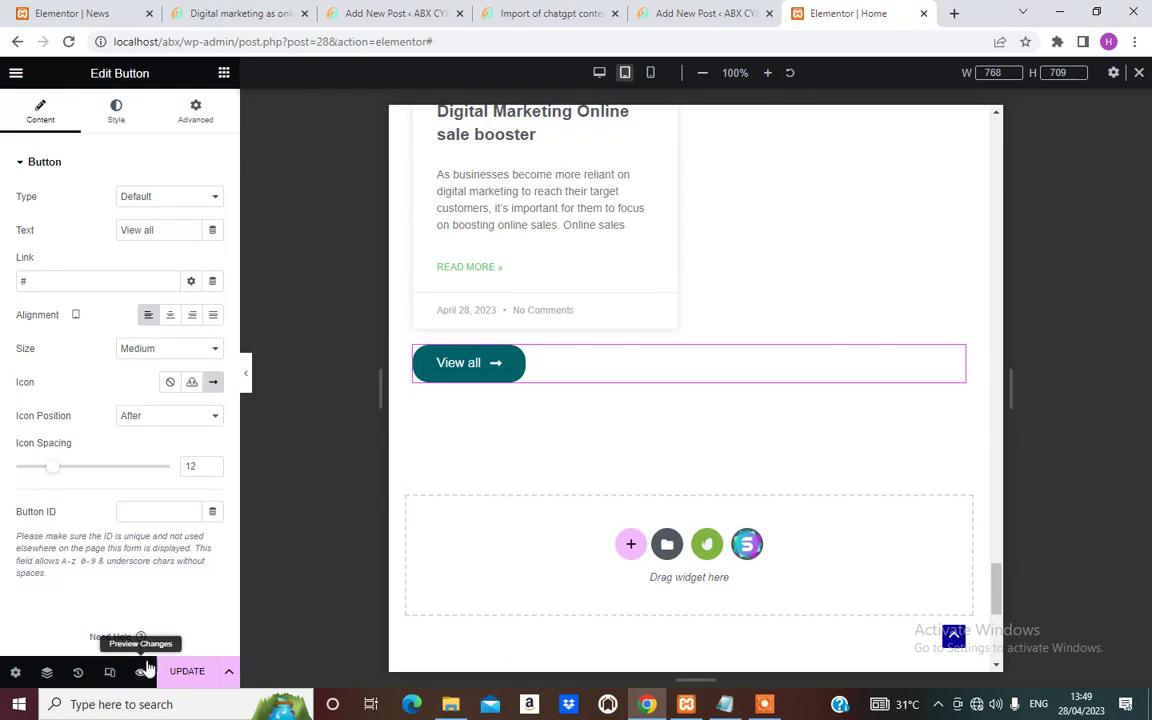
Switch to the mobile layout and right-align the View all button there.
{"action": "left_click", "coordinate": [650, 74]}
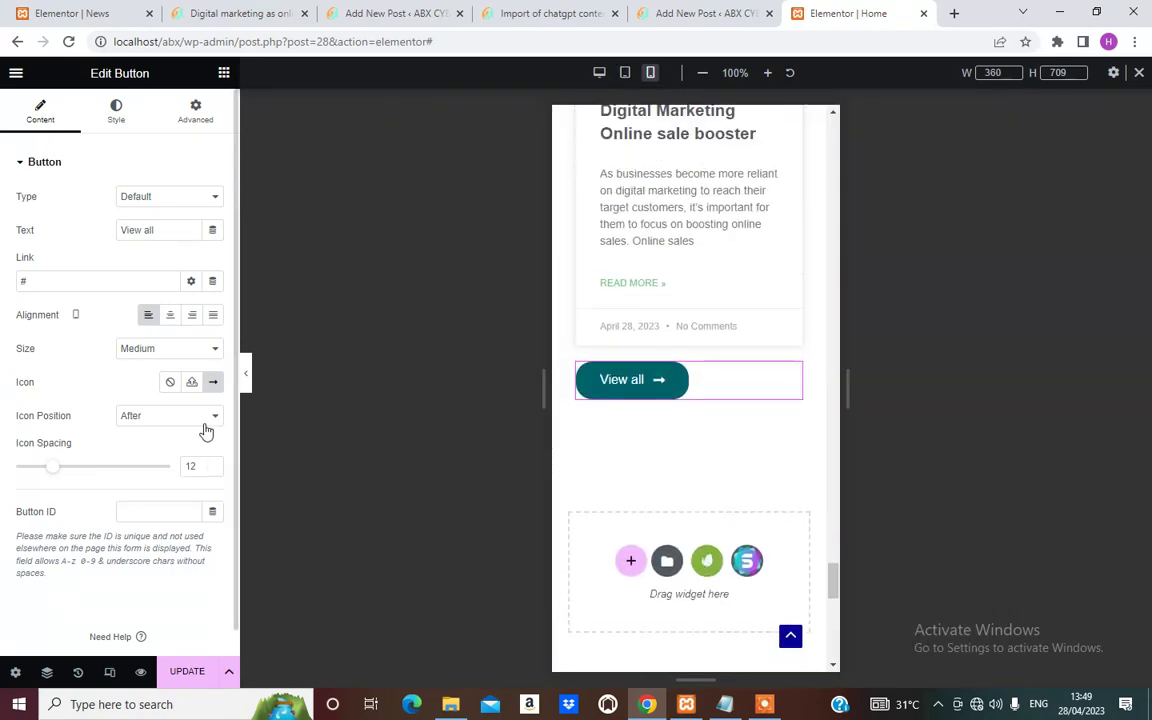
{"action": "left_click", "coordinate": [193, 316]}
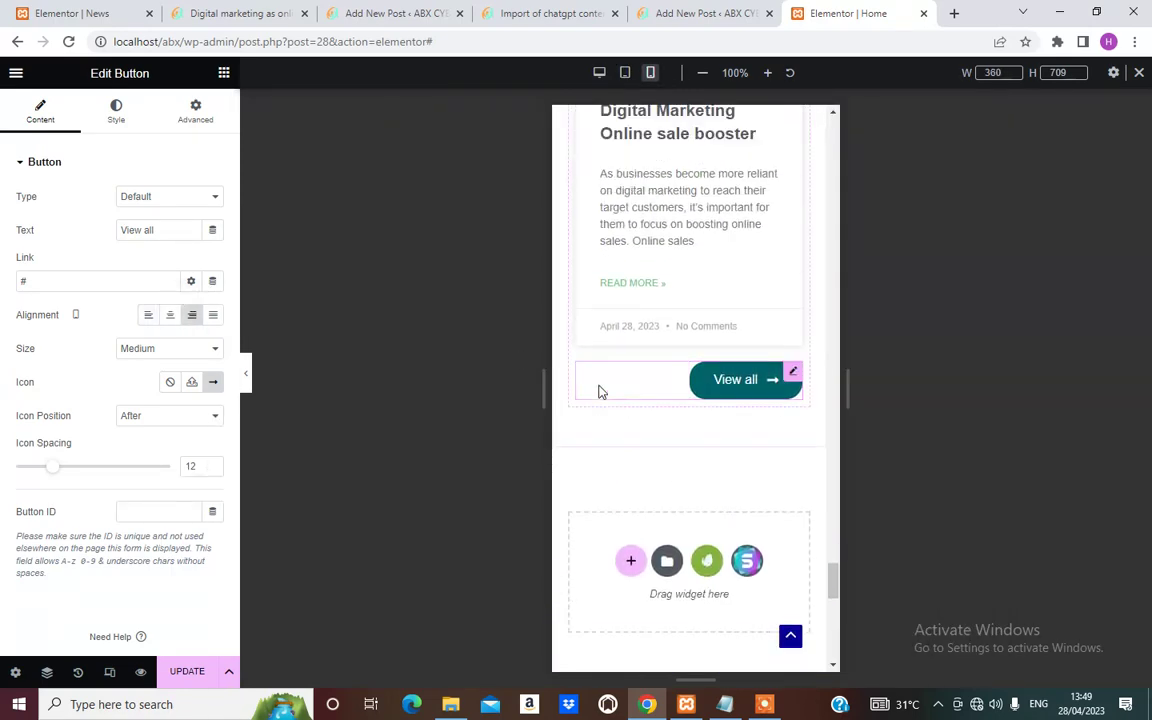
{"action": "scroll", "coordinate": [620, 390], "scroll_direction": "down", "scroll_amount": 5}
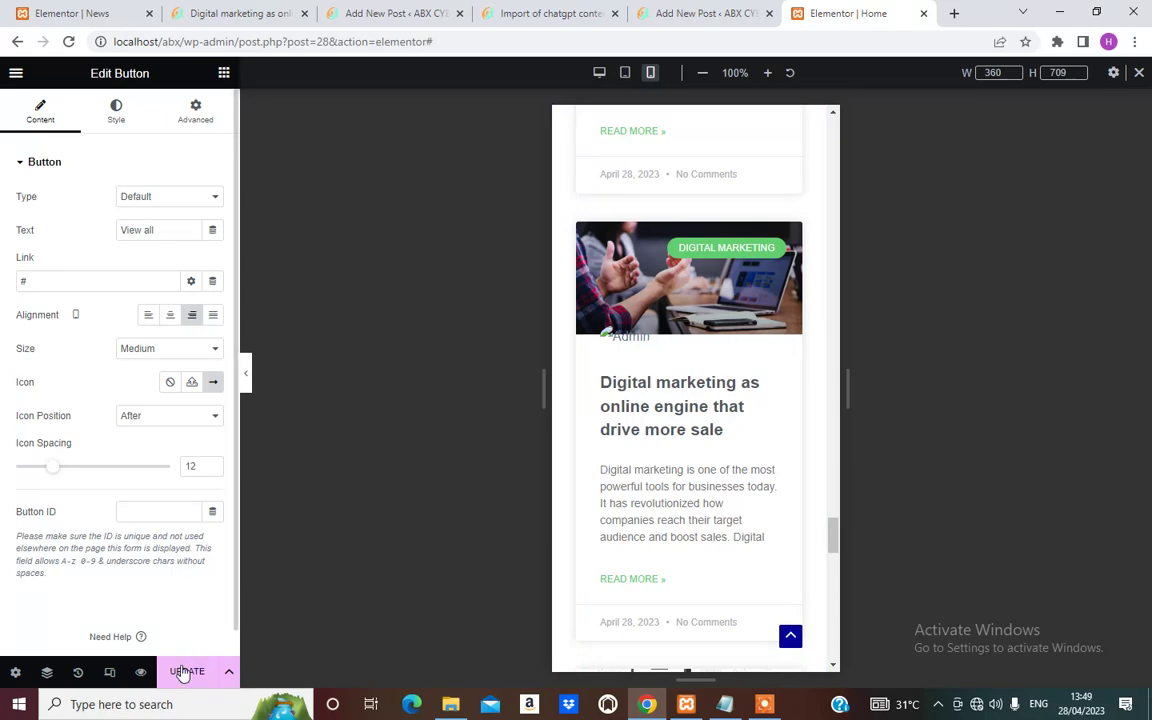
Save the home page and return to the desktop layout to review the News & Articles section.
{"action": "left_click", "coordinate": [185, 671]}
{"action": "scroll", "coordinate": [658, 344], "scroll_direction": "up", "scroll_amount": 3}
{"action": "scroll", "coordinate": [658, 344], "scroll_direction": "up", "scroll_amount": 10}
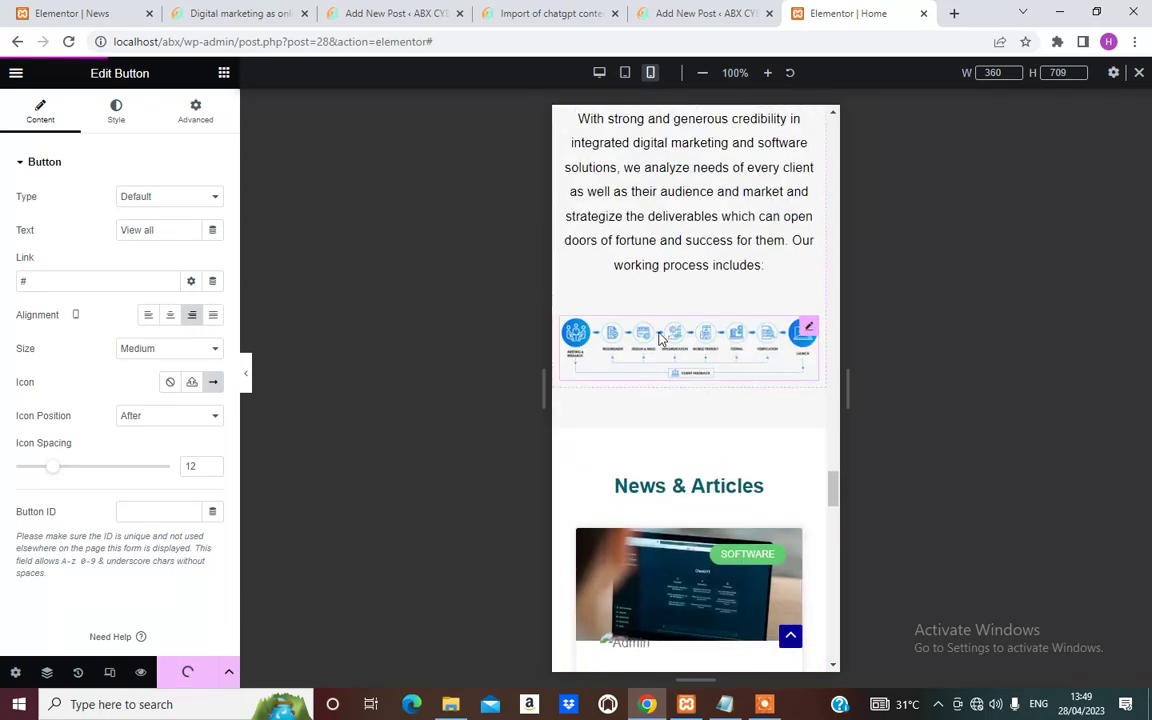
{"action": "scroll", "coordinate": [630, 345], "scroll_direction": "down", "scroll_amount": 2}
{"action": "scroll", "coordinate": [628, 341], "scroll_direction": "up", "scroll_amount": 1}
{"action": "scroll", "coordinate": [628, 341], "scroll_direction": "up", "scroll_amount": 5}
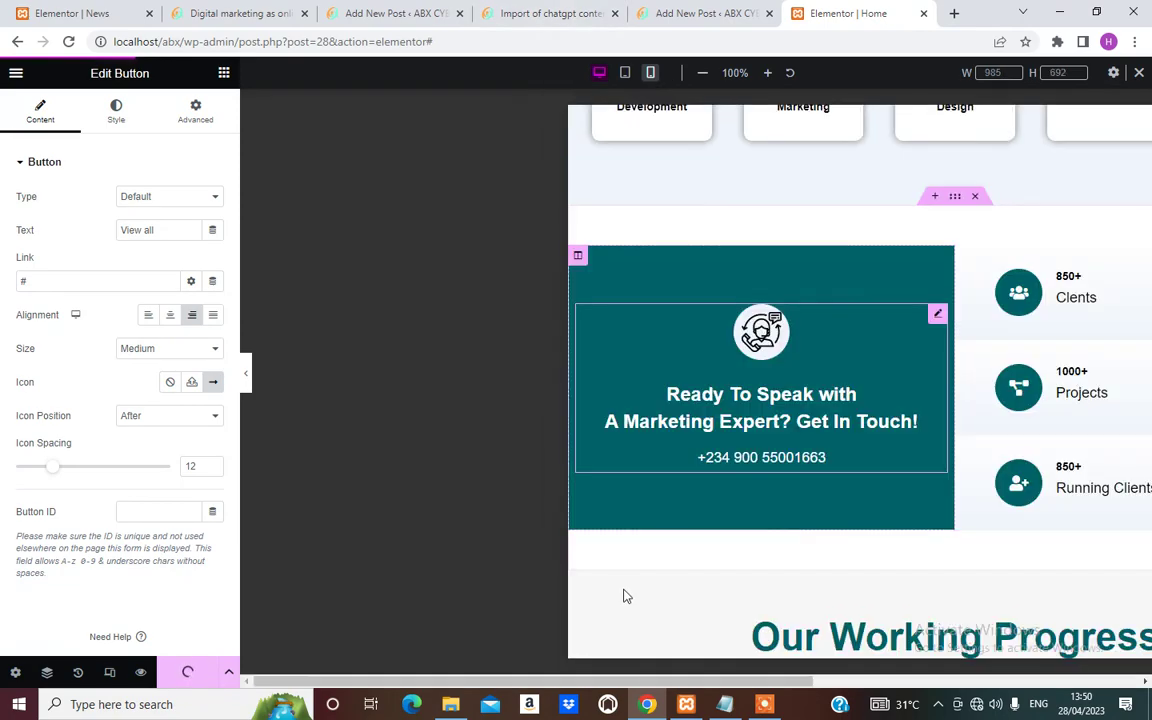
{"action": "scroll", "coordinate": [579, 555], "scroll_direction": "down", "scroll_amount": 2}
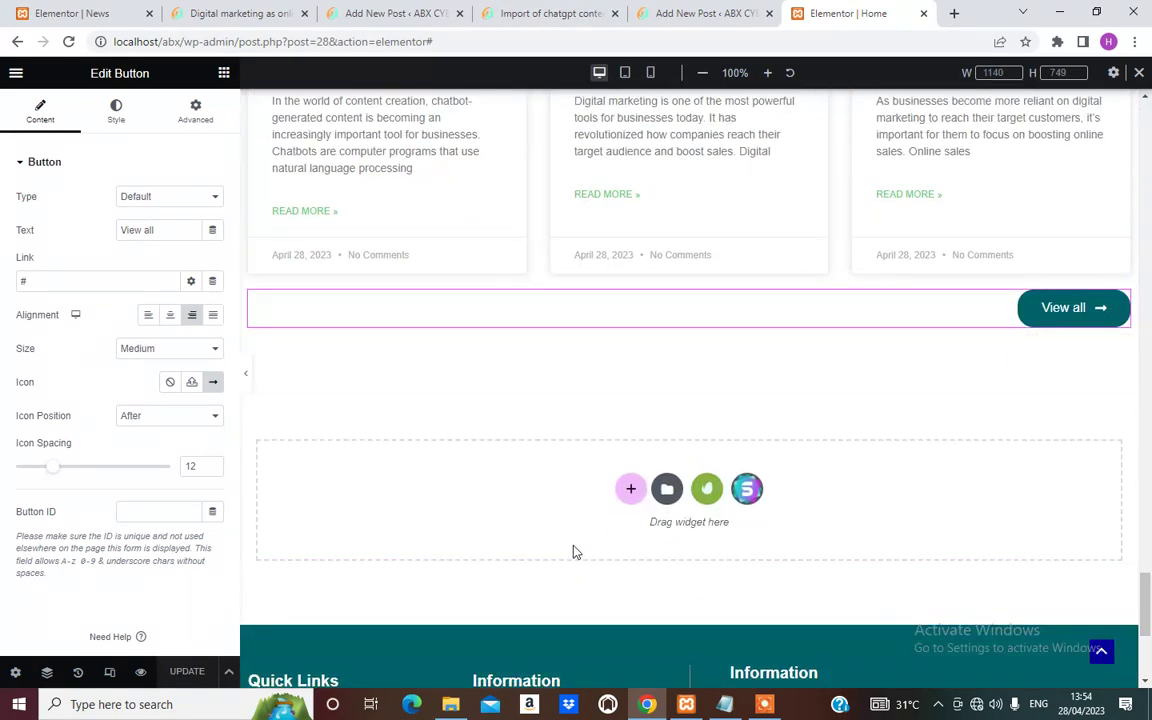
{"action": "scroll", "coordinate": [576, 553], "scroll_direction": "down", "scroll_amount": 1}
{"action": "scroll", "coordinate": [575, 550], "scroll_direction": "up", "scroll_amount": 8}
{"action": "scroll", "coordinate": [575, 548], "scroll_direction": "down", "scroll_amount": 8}
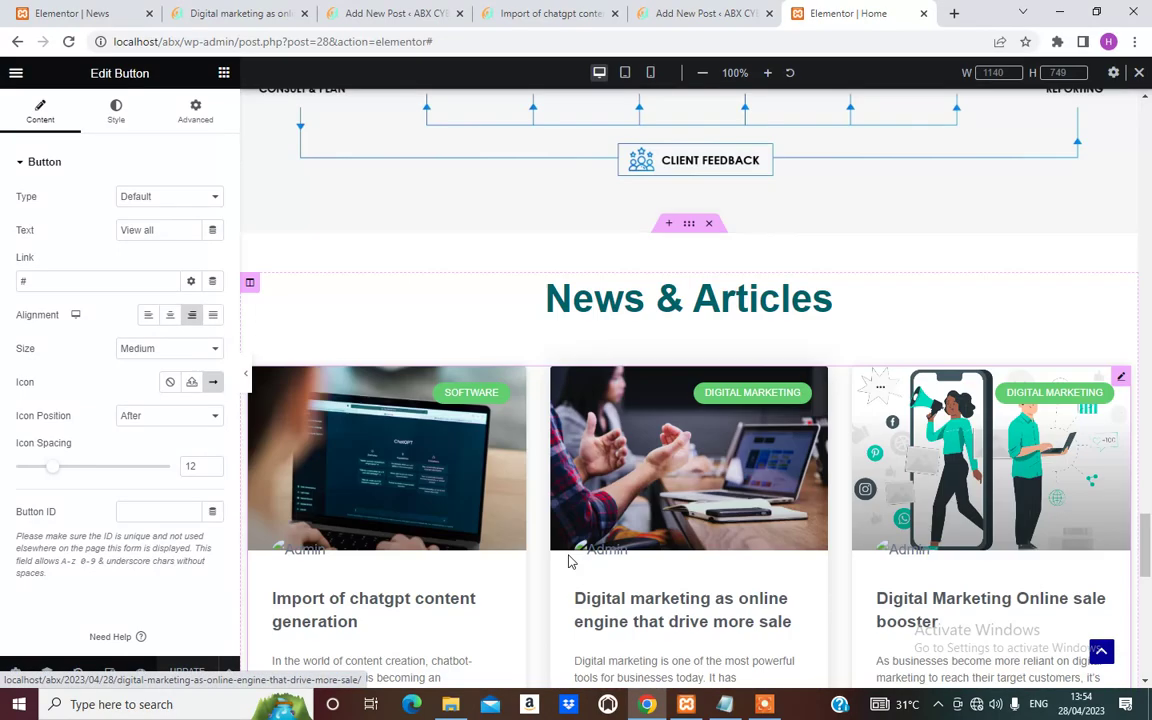
{"action": "scroll", "coordinate": [625, 532], "scroll_direction": "up", "scroll_amount": 1}
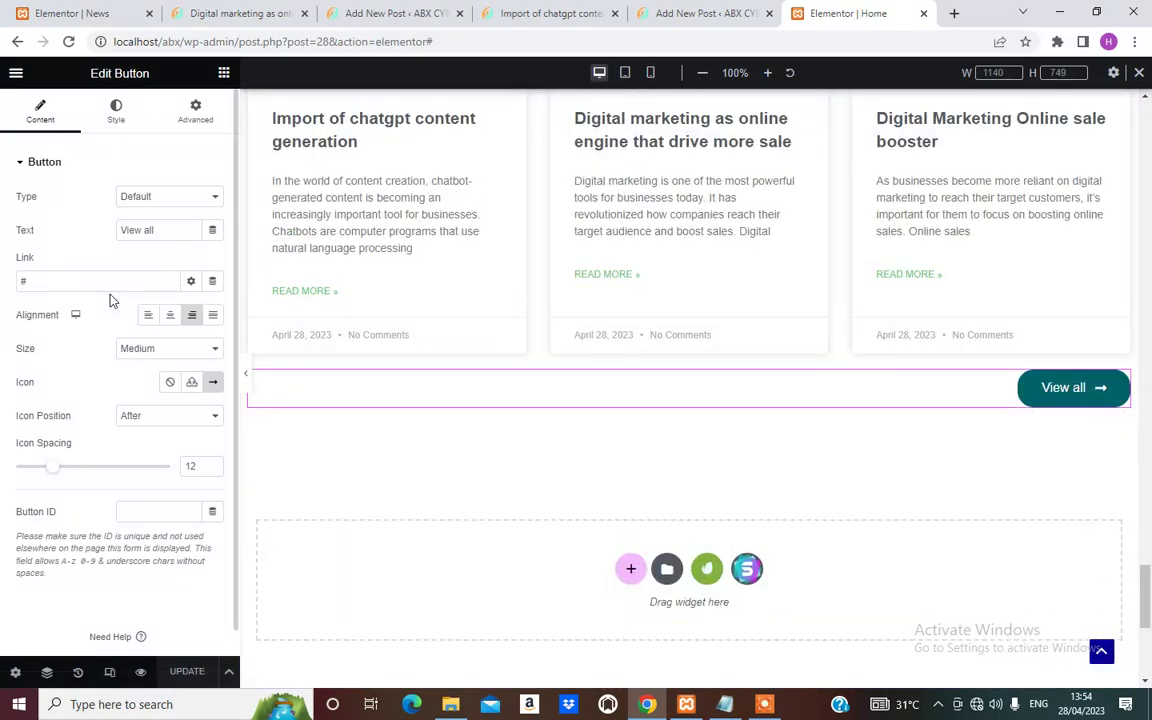
{"action": "left_click", "coordinate": [73, 275]}
{"action": "key", "text": "BackSpace"}
{"action": "type", "text": "new"}
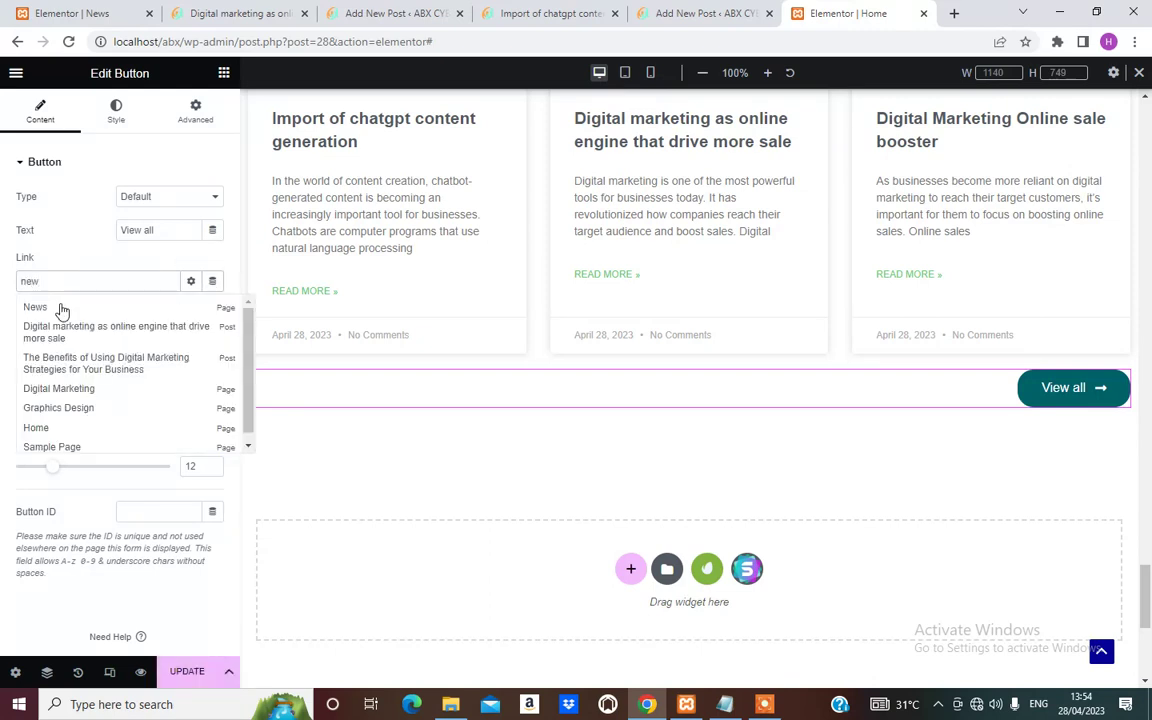
{"action": "left_click", "coordinate": [40, 309]}
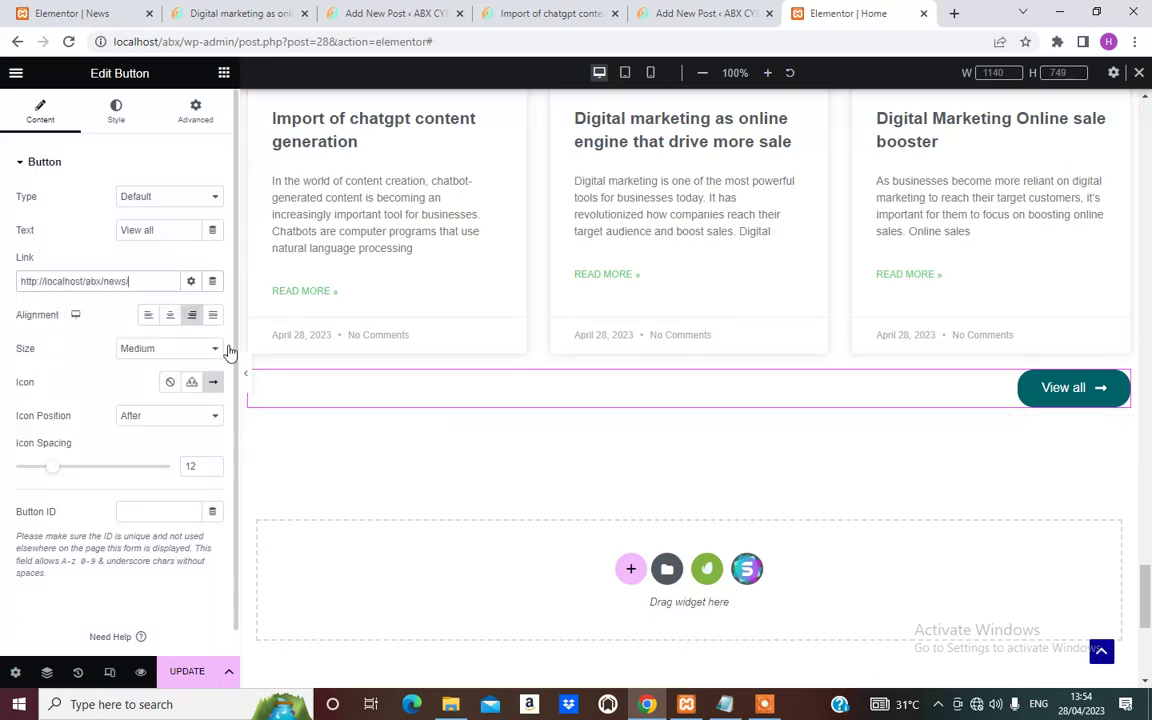
{"action": "scroll", "coordinate": [648, 497], "scroll_direction": "down", "scroll_amount": 4}
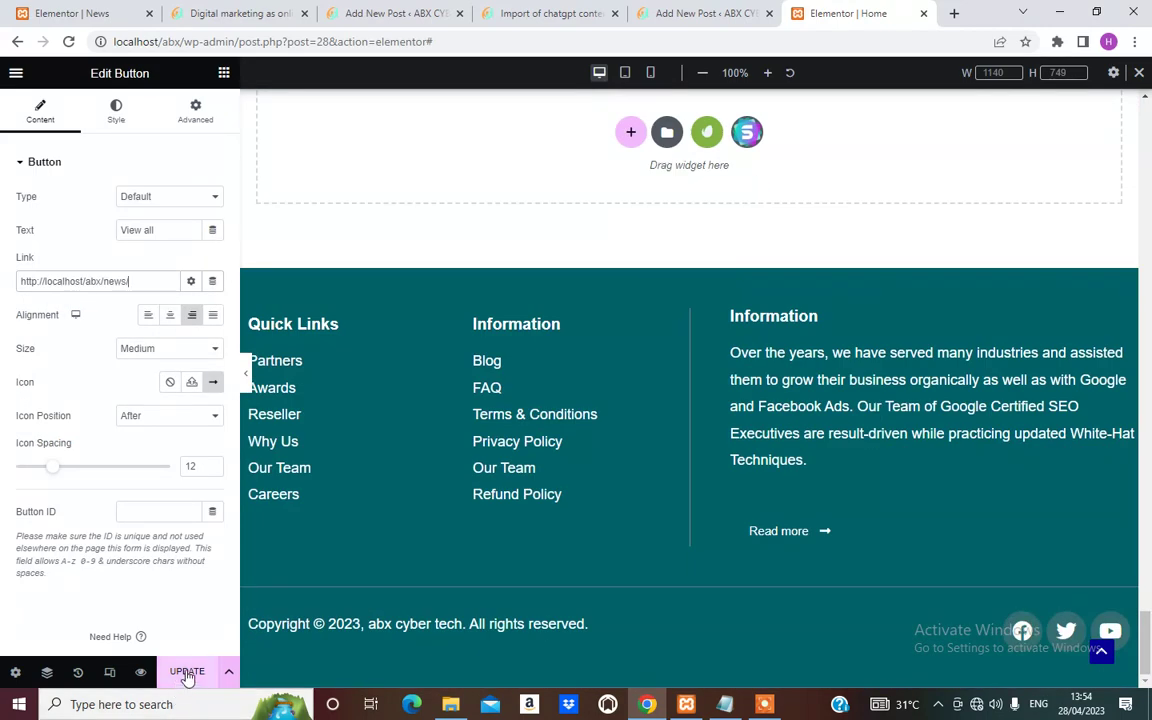
{"action": "left_click", "coordinate": [192, 676]}
{"action": "scroll", "coordinate": [568, 316], "scroll_direction": "up", "scroll_amount": 2}
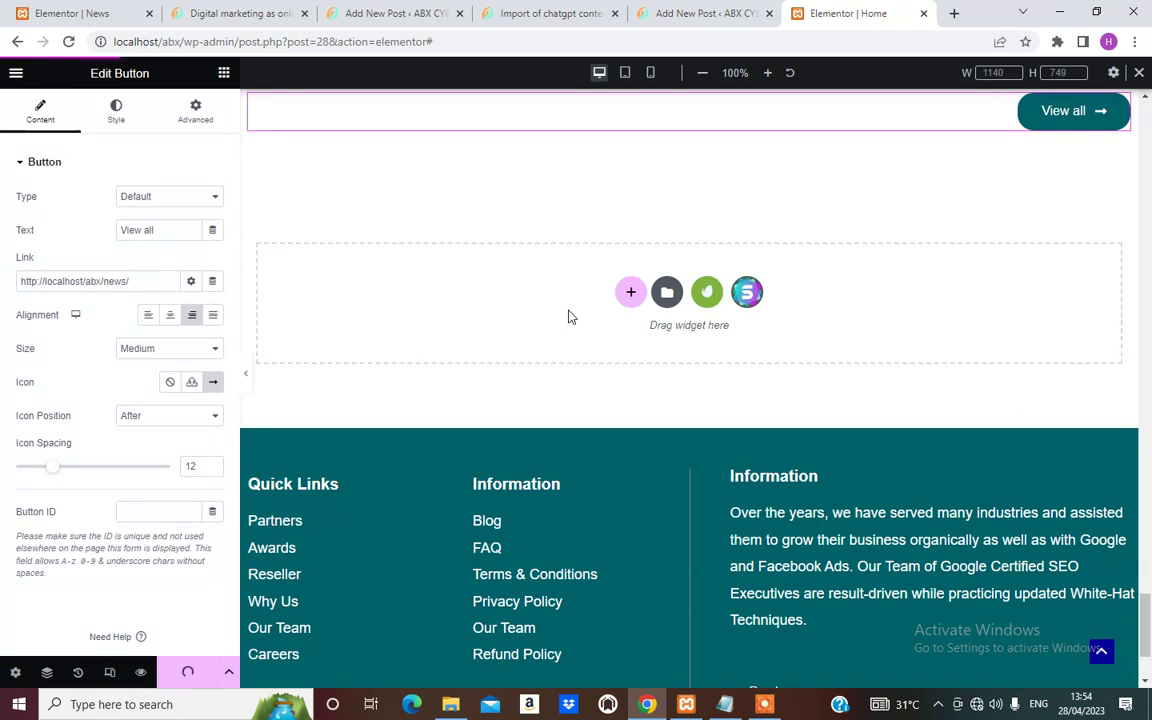
{"action": "scroll", "coordinate": [568, 316], "scroll_direction": "up", "scroll_amount": 2}
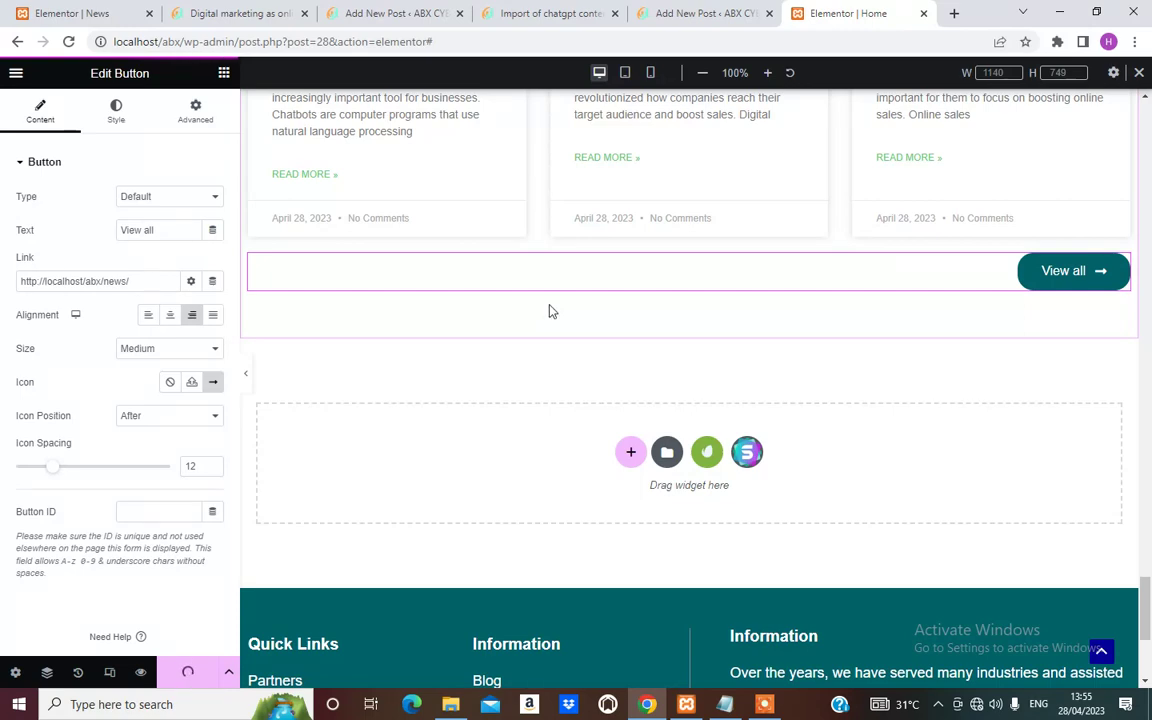
Switch to the News page open in the Elementor editor and hide its Navigator.
{"action": "scroll", "coordinate": [548, 311], "scroll_direction": "up", "scroll_amount": 5}
{"action": "left_click", "coordinate": [548, 311]}
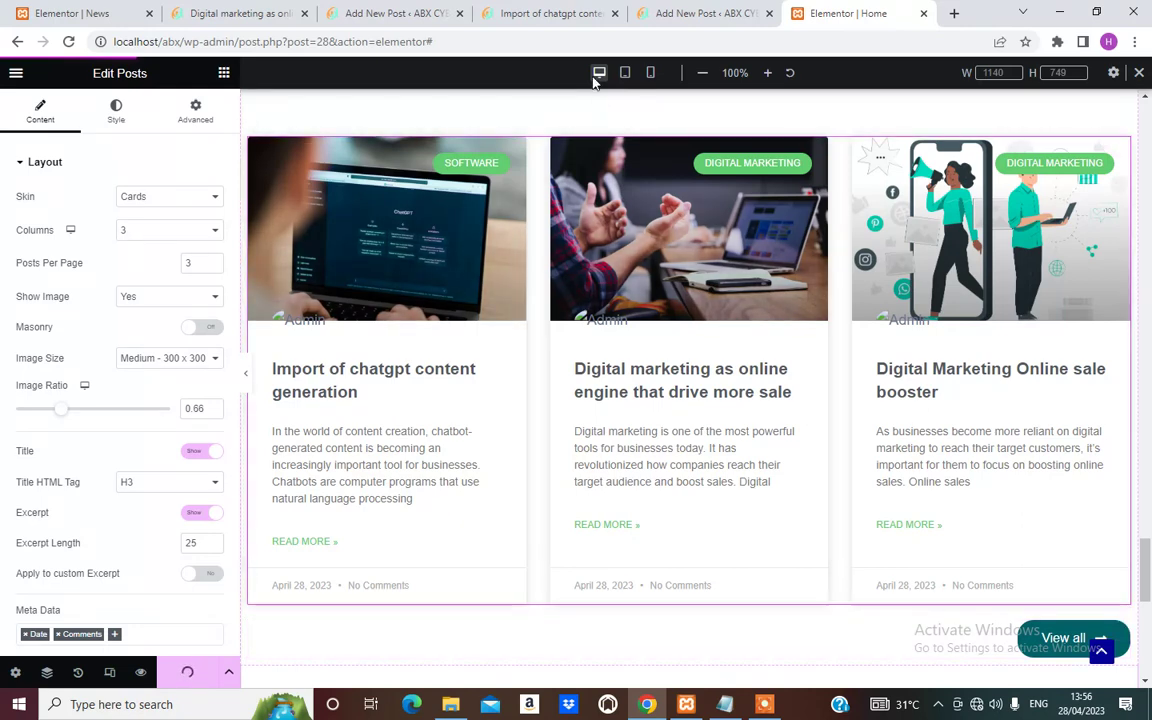
{"action": "left_click", "coordinate": [680, 12]}
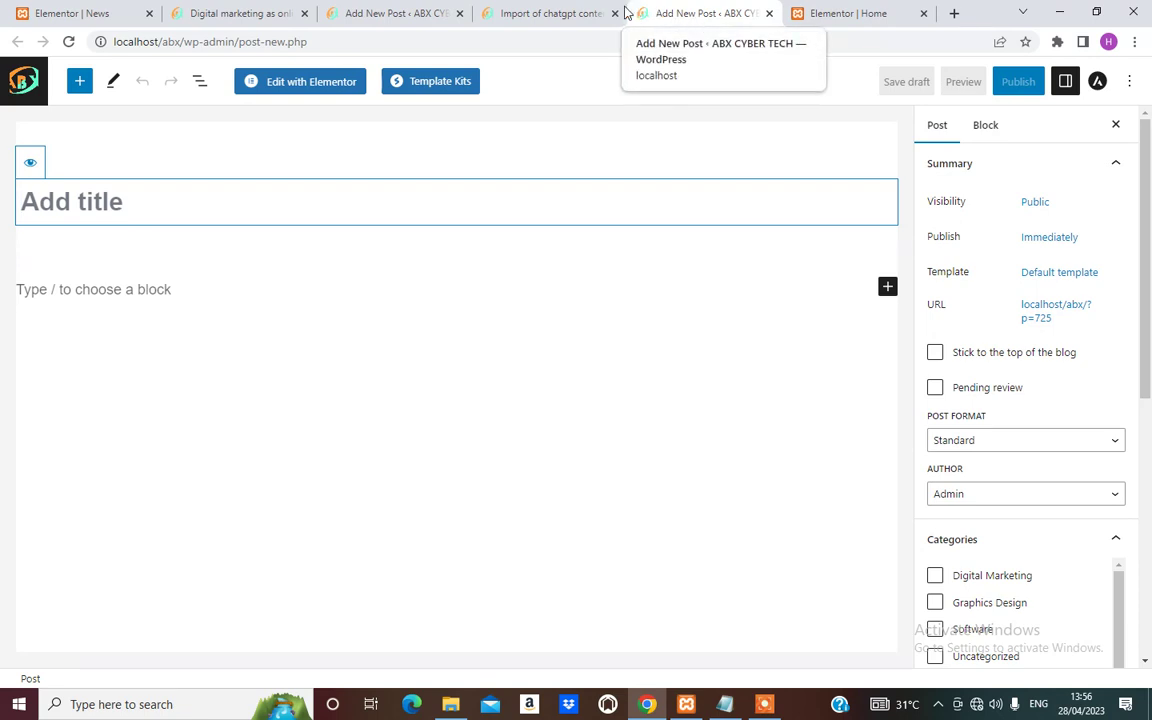
{"action": "left_click", "coordinate": [74, 13]}
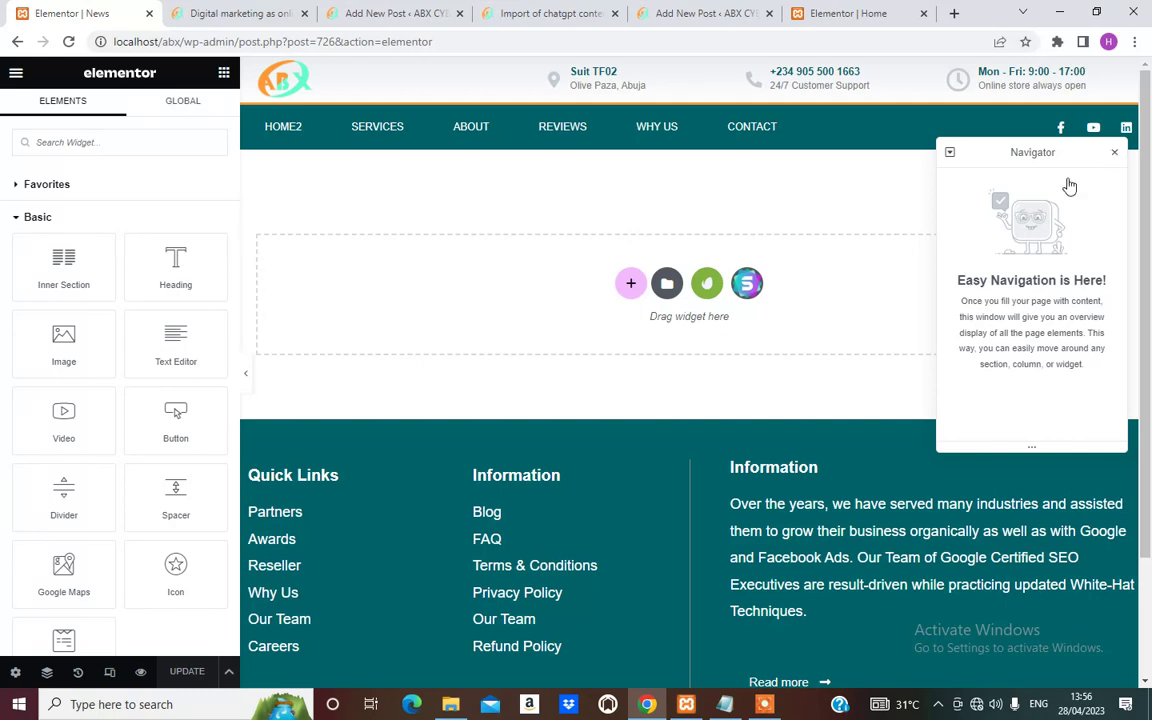
{"action": "key", "text": "ctrl+i"}
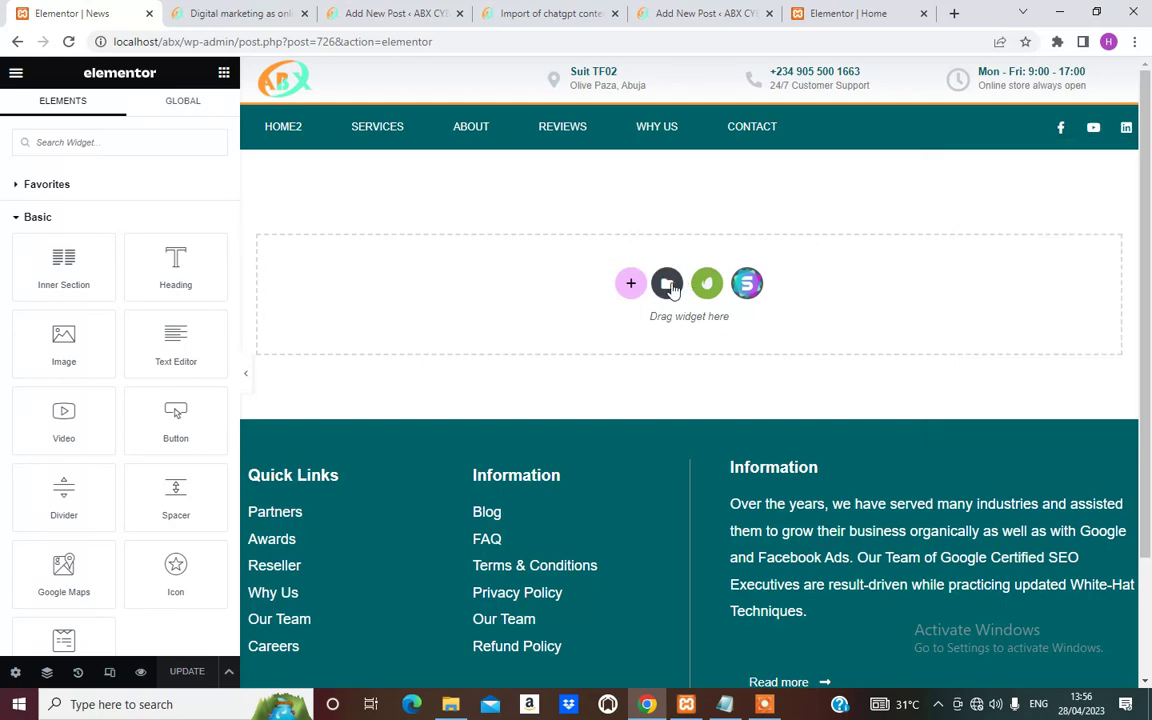
Insert the saved header_temp section into the empty News page without applying its settings.
{"action": "left_click", "coordinate": [668, 284]}
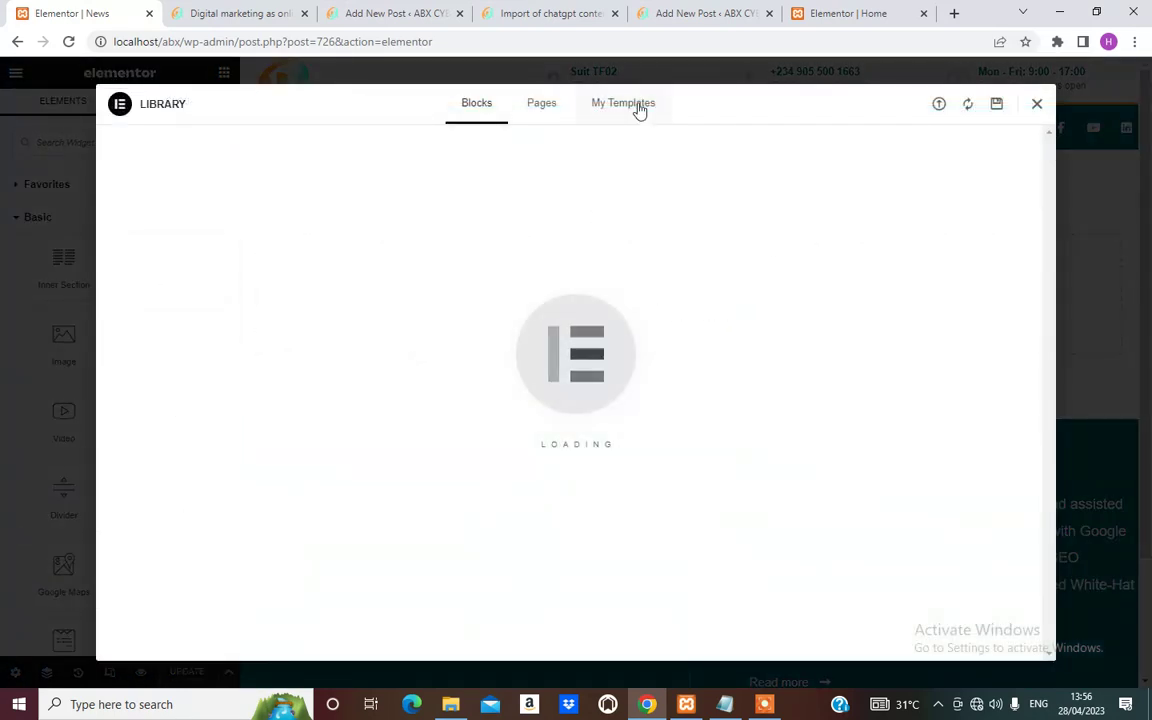
{"action": "left_click", "coordinate": [636, 104]}
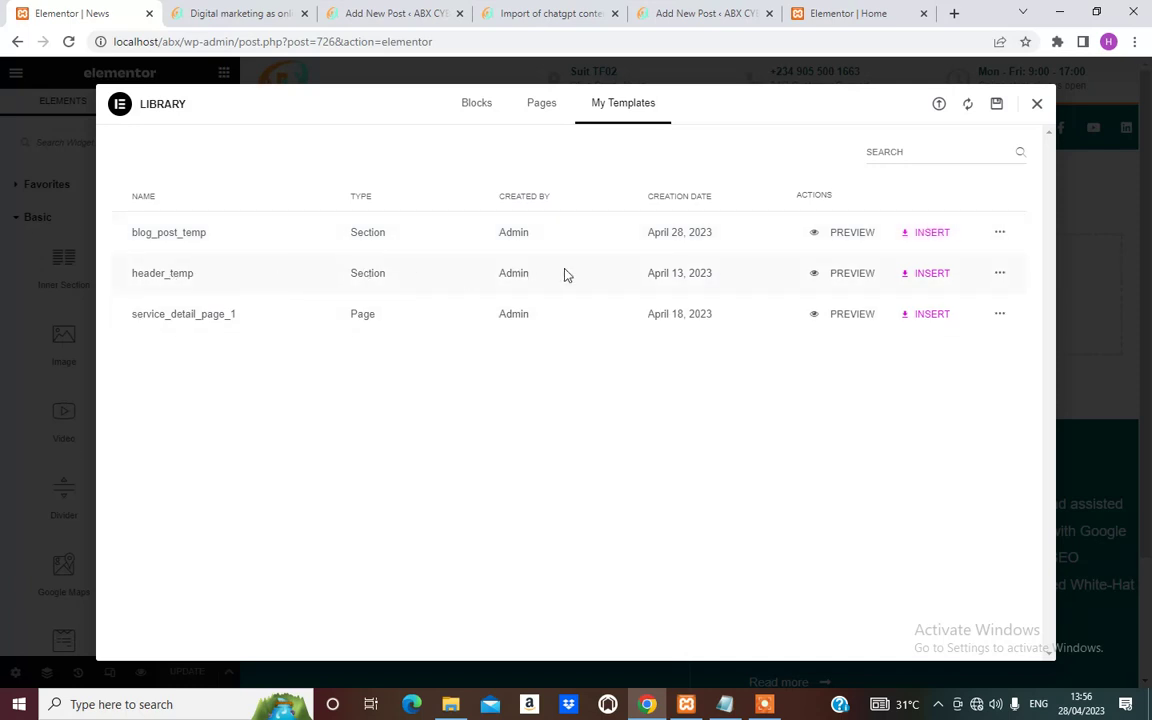
{"action": "left_click", "coordinate": [931, 273]}
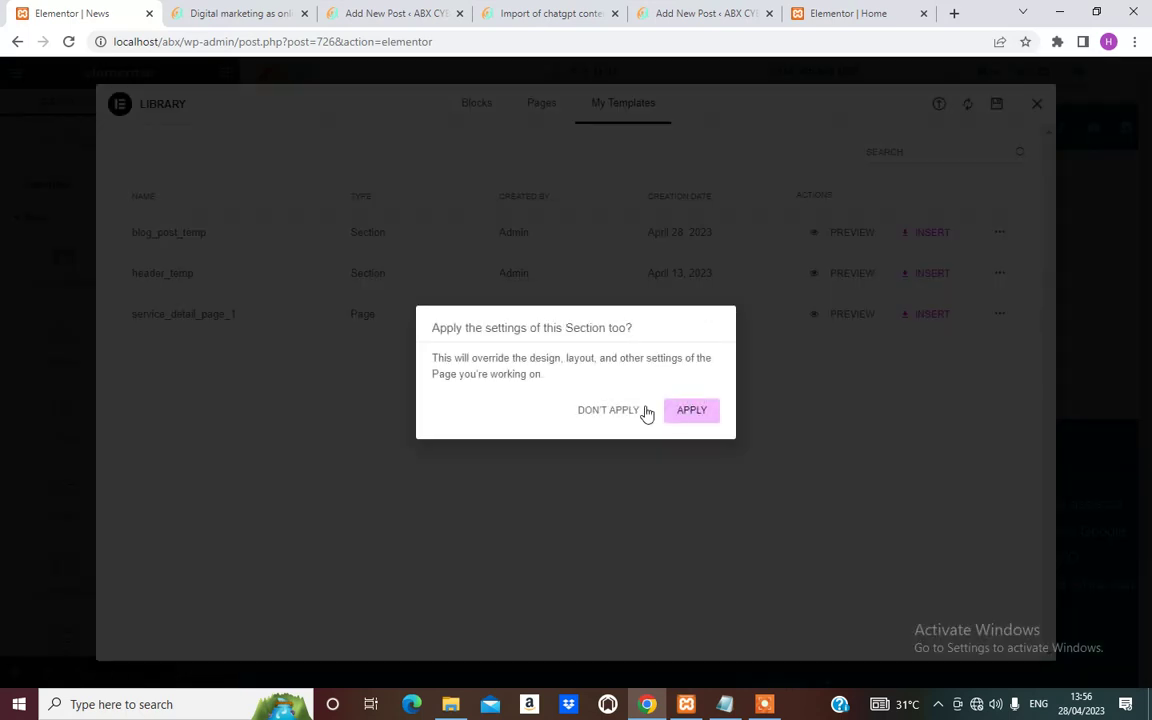
{"action": "left_click", "coordinate": [627, 411]}
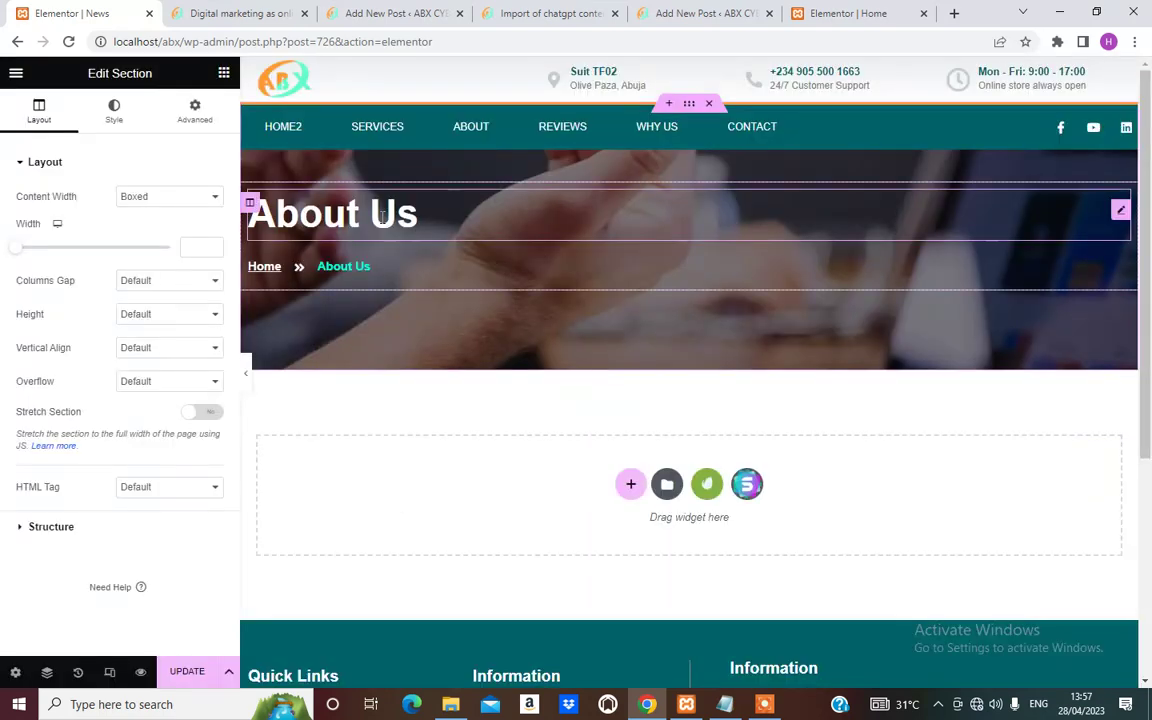
Change the banner's main heading text to "Blog Posts".
{"action": "left_click", "coordinate": [461, 214]}
{"action": "key", "text": "BackSpace"}
{"action": "key", "text": "BackSpace"}
{"action": "key", "text": "BackSpace"}
{"action": "key", "text": "BackSpace"}
{"action": "key", "text": "BackSpace"}
{"action": "key", "text": "BackSpace"}
{"action": "key", "text": "BackSpace"}
{"action": "key", "text": "BackSpace"}
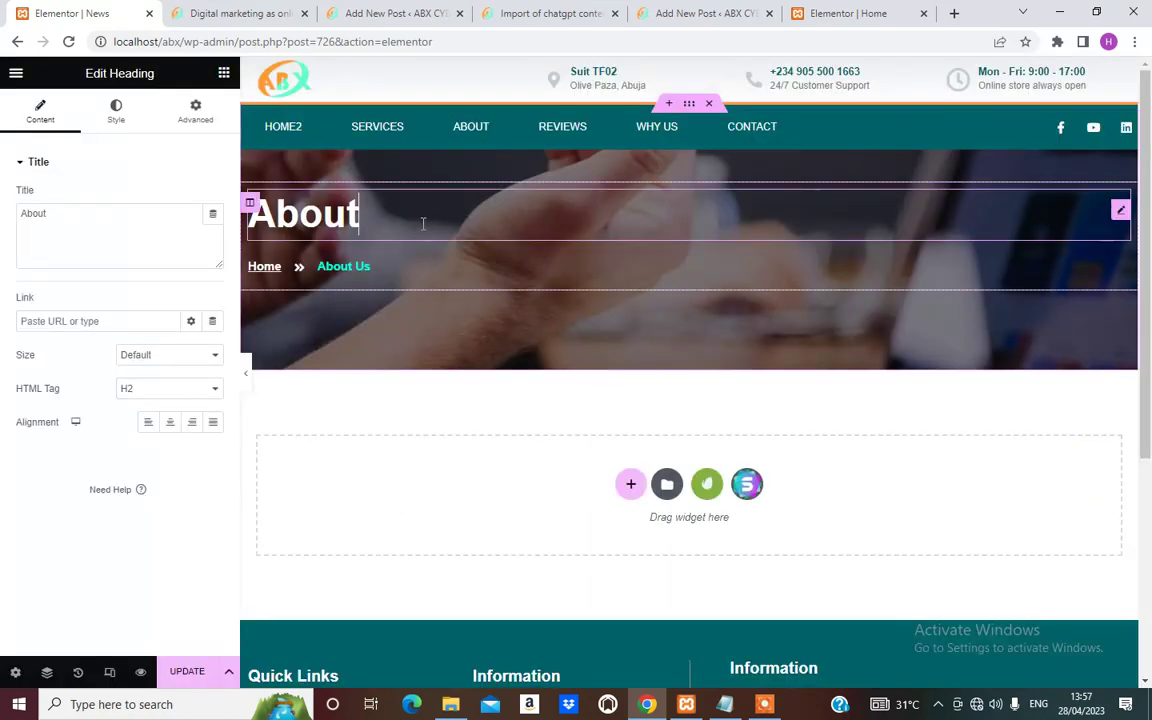
{"action": "type", "text": "B"}
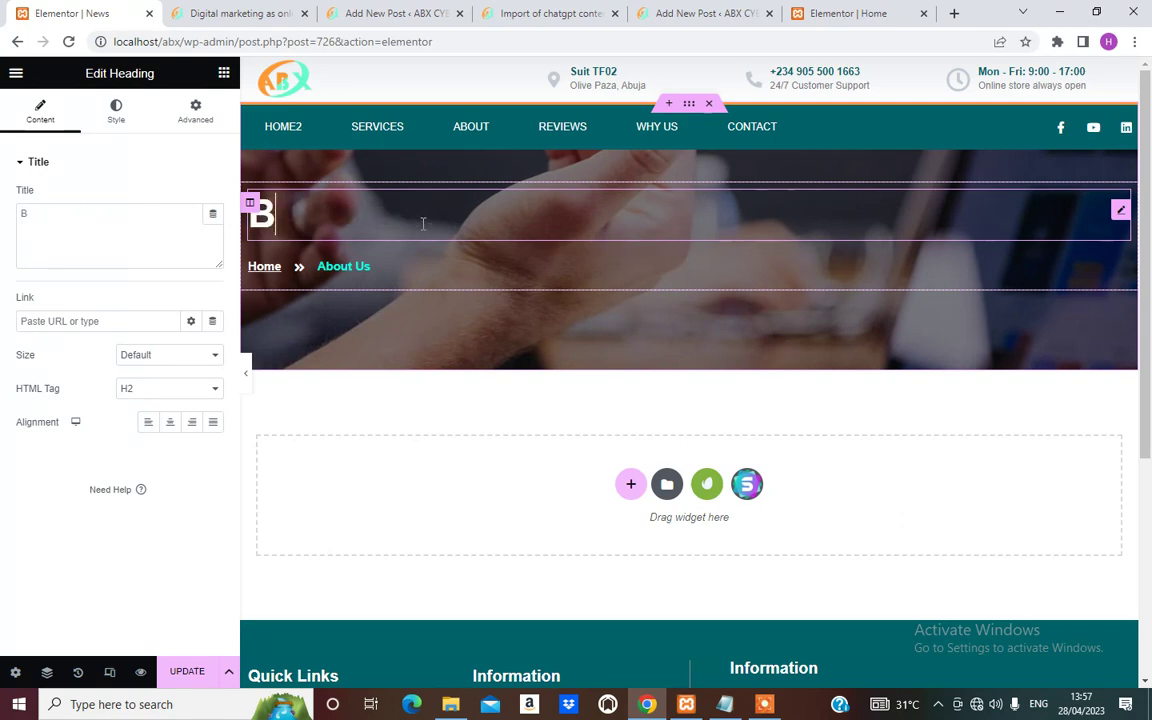
{"action": "type", "text": "log p"}
{"action": "key", "text": "BackSpace"}
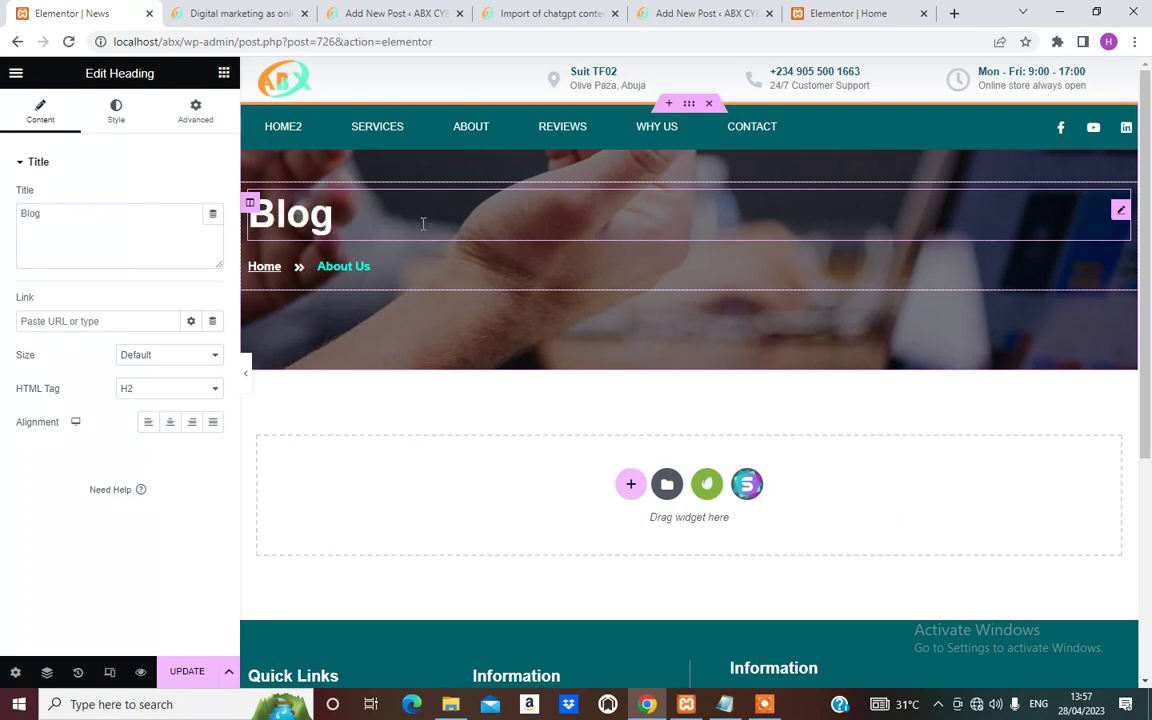
{"action": "type", "text": "Posts"}
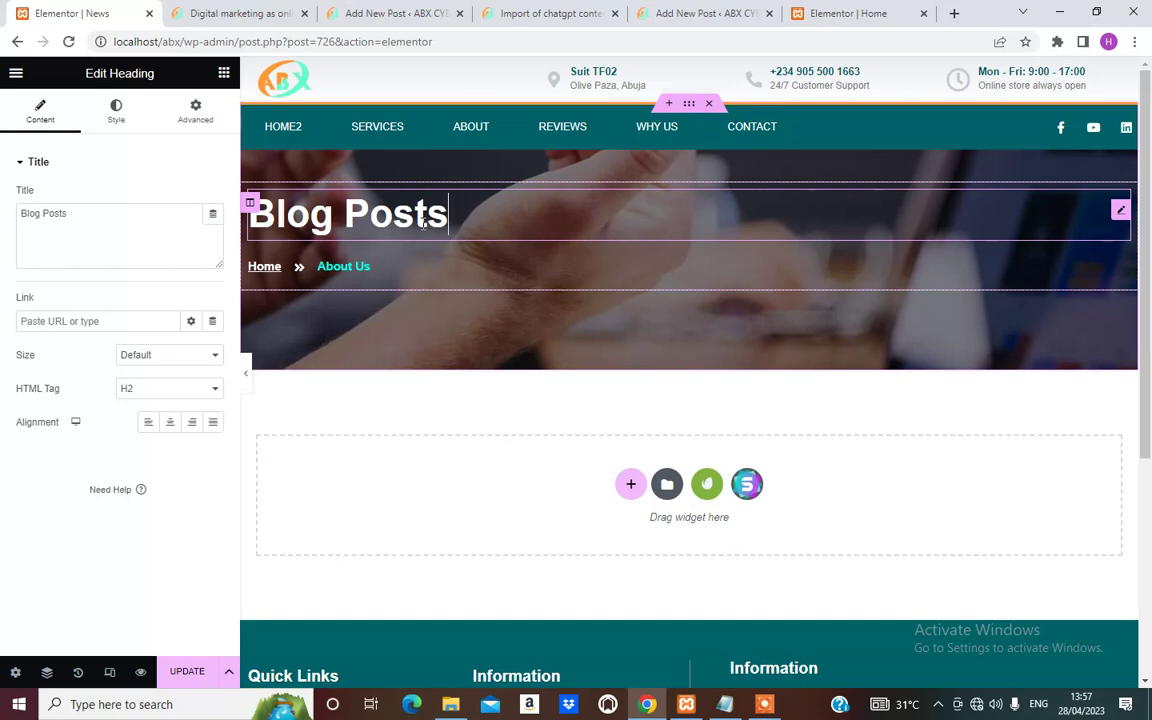
Change the breadcrumb text after Home in the banner to "Blog Posts".
{"action": "left_click", "coordinate": [348, 270]}
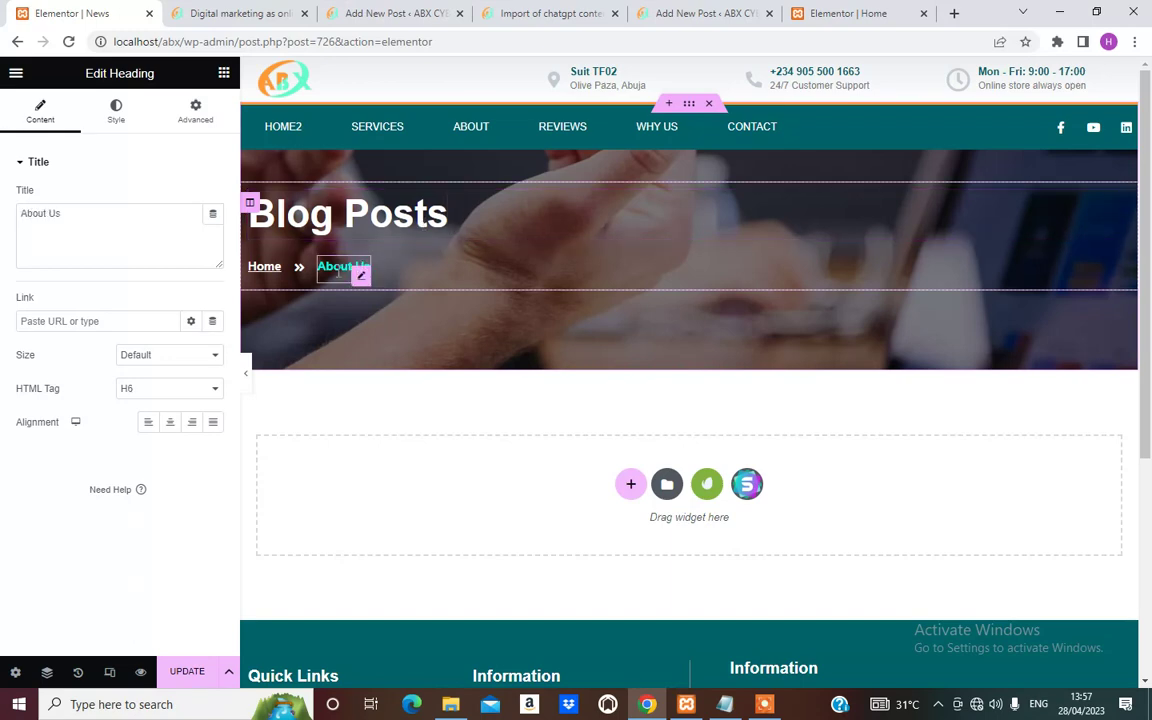
{"action": "key", "text": "BackSpace"}
{"action": "key", "text": "BackSpace"}
{"action": "key", "text": "BackSpace"}
{"action": "key", "text": "BackSpace"}
{"action": "key", "text": "BackSpace"}
{"action": "key", "text": "BackSpace"}
{"action": "key", "text": "BackSpace"}
{"action": "key", "text": "BackSpace"}
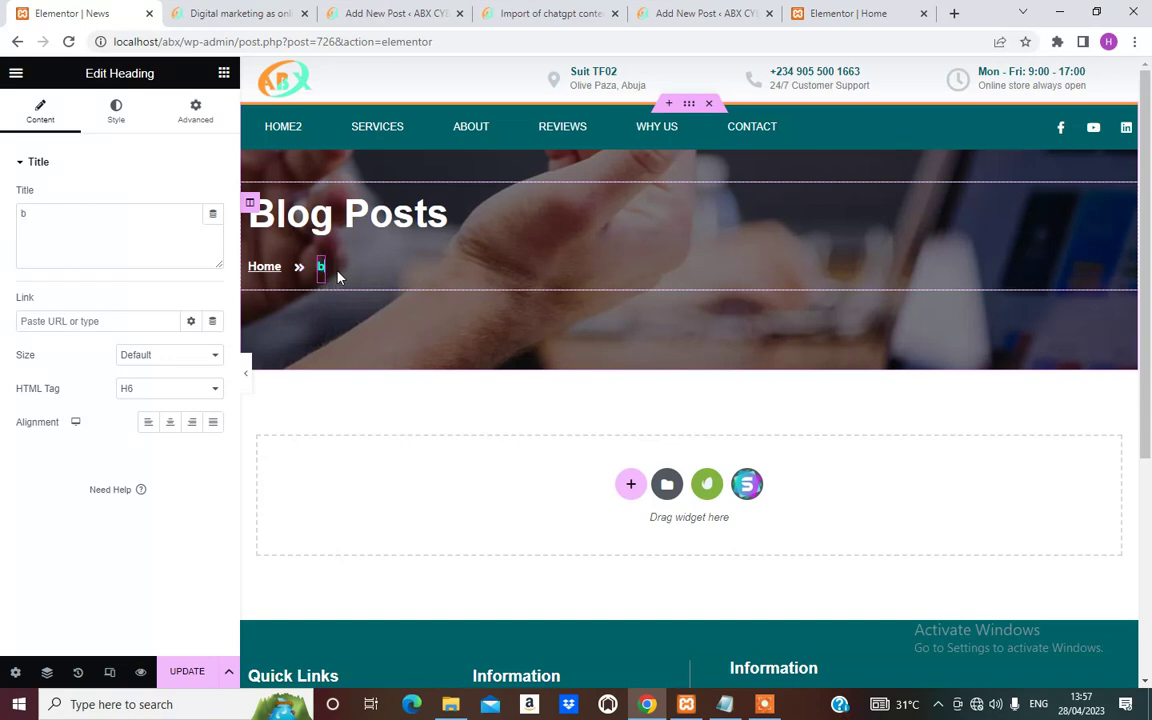
{"action": "type", "text": "b"}
{"action": "key", "text": "BackSpace"}
{"action": "type", "text": "Blo"}
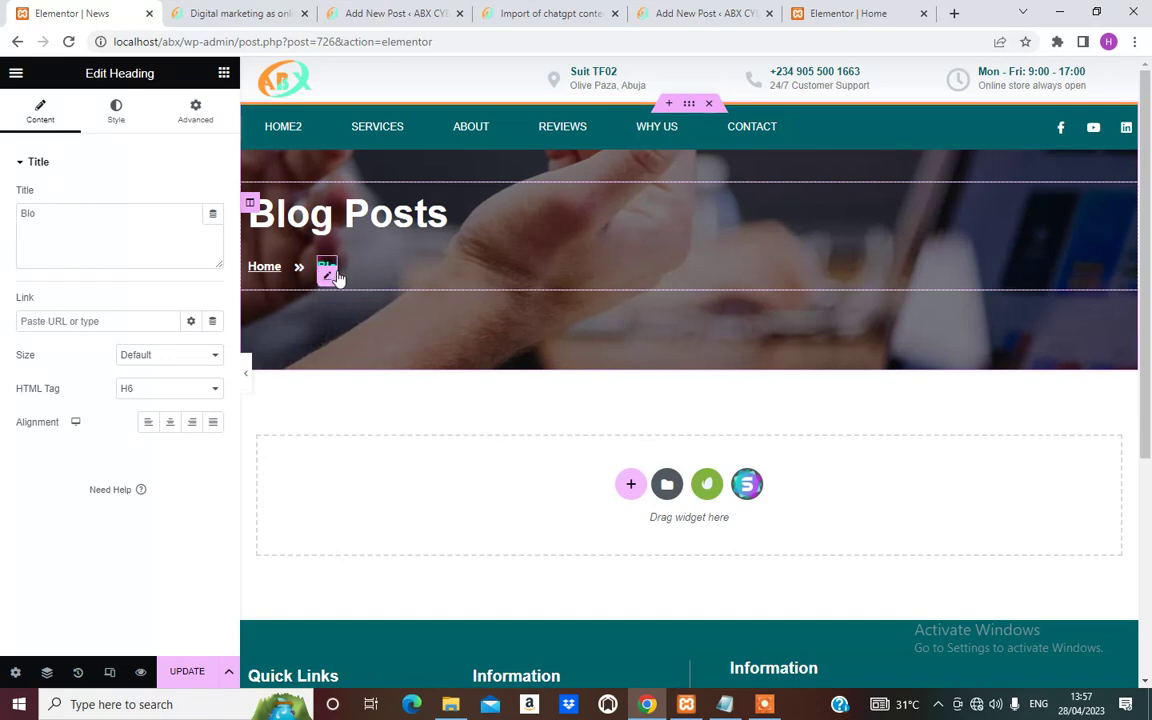
{"action": "type", "text": "g Posts"}
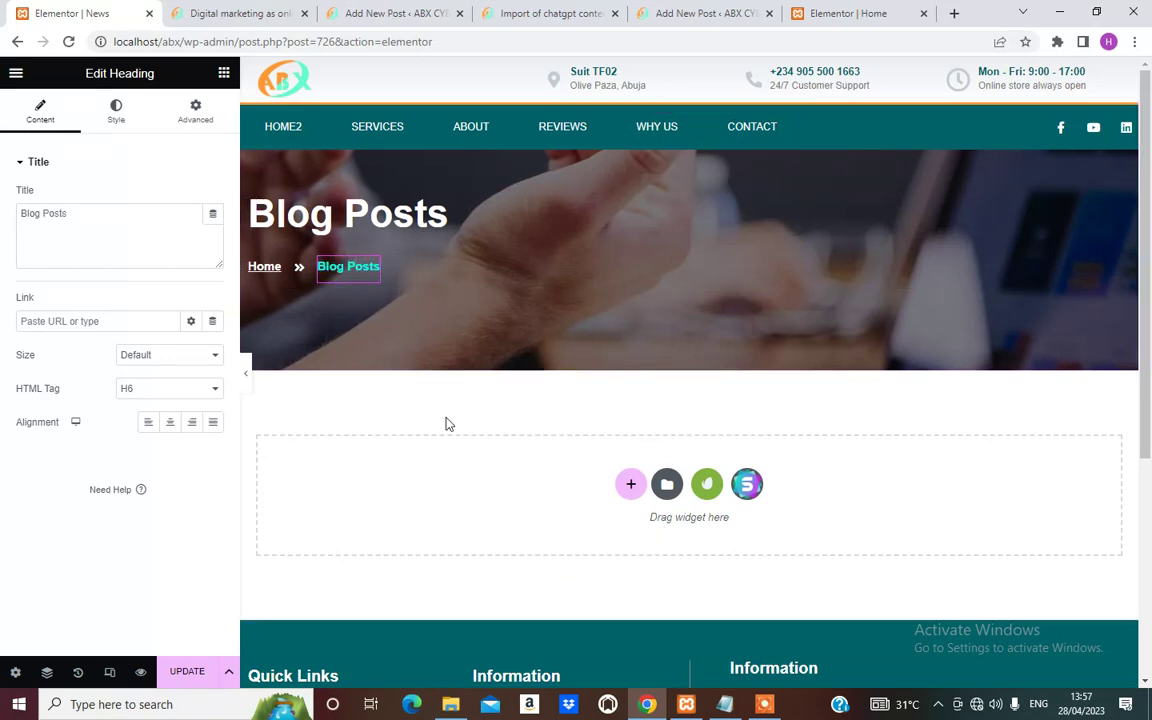
Insert the saved blog_post_temp section beneath the banner and apply its settings.
{"action": "left_click", "coordinate": [666, 486]}
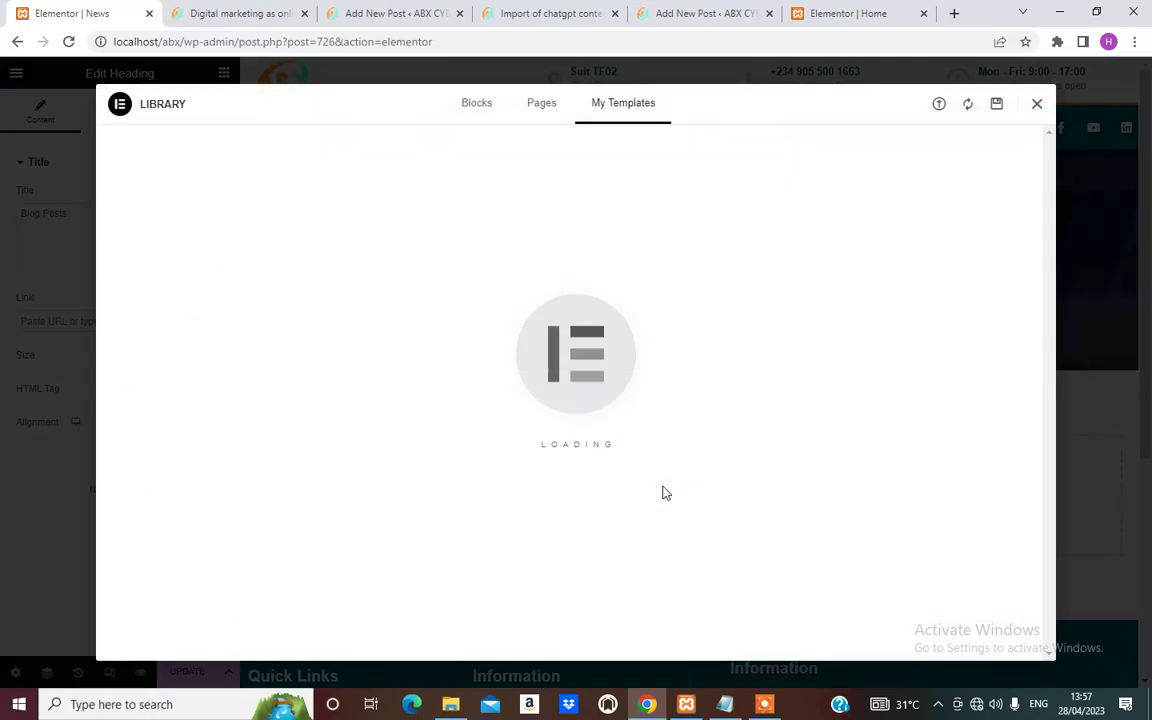
{"action": "left_click", "coordinate": [1037, 106]}
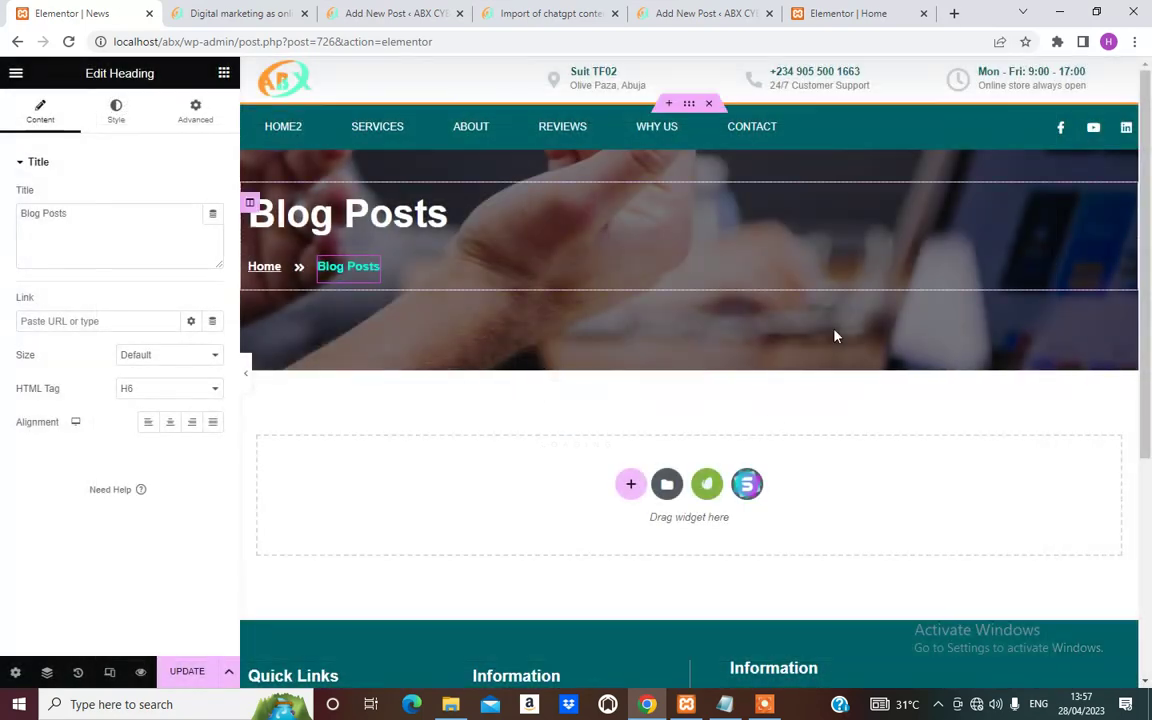
{"action": "left_click", "coordinate": [666, 484]}
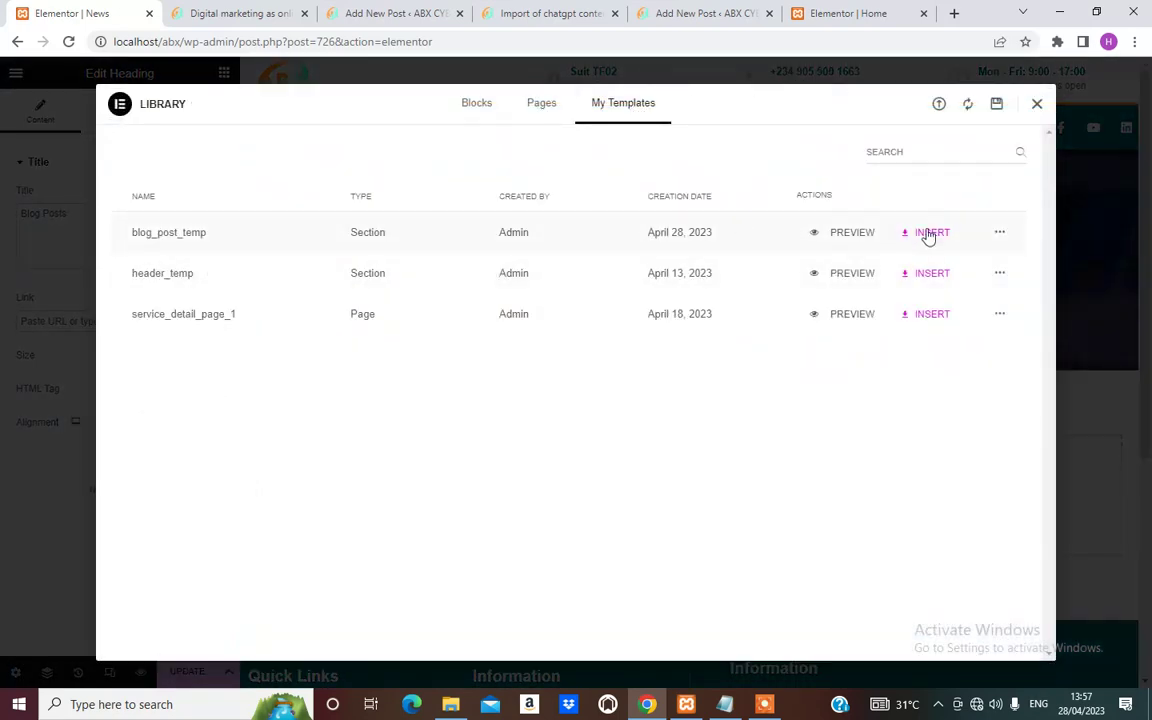
{"action": "left_click", "coordinate": [935, 232]}
{"action": "left_click", "coordinate": [693, 411]}
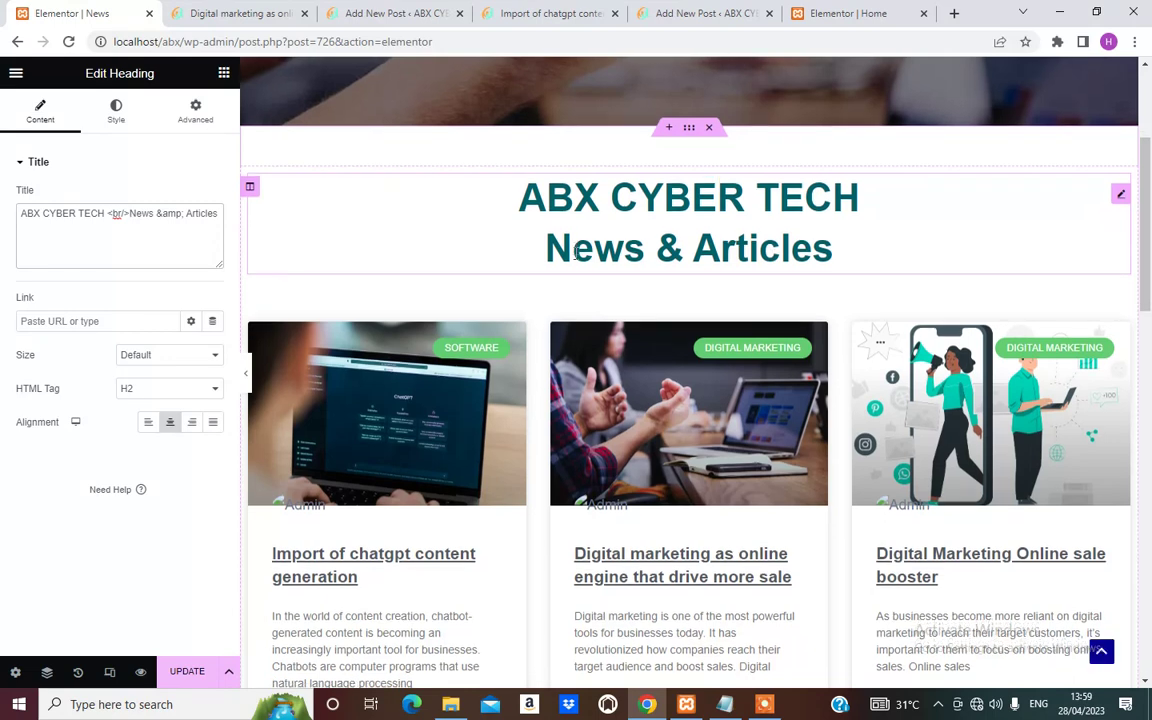
Change the second line of the blog section's heading to "News Updates".
{"action": "scroll", "coordinate": [671, 239], "scroll_direction": "down", "scroll_amount": 1}
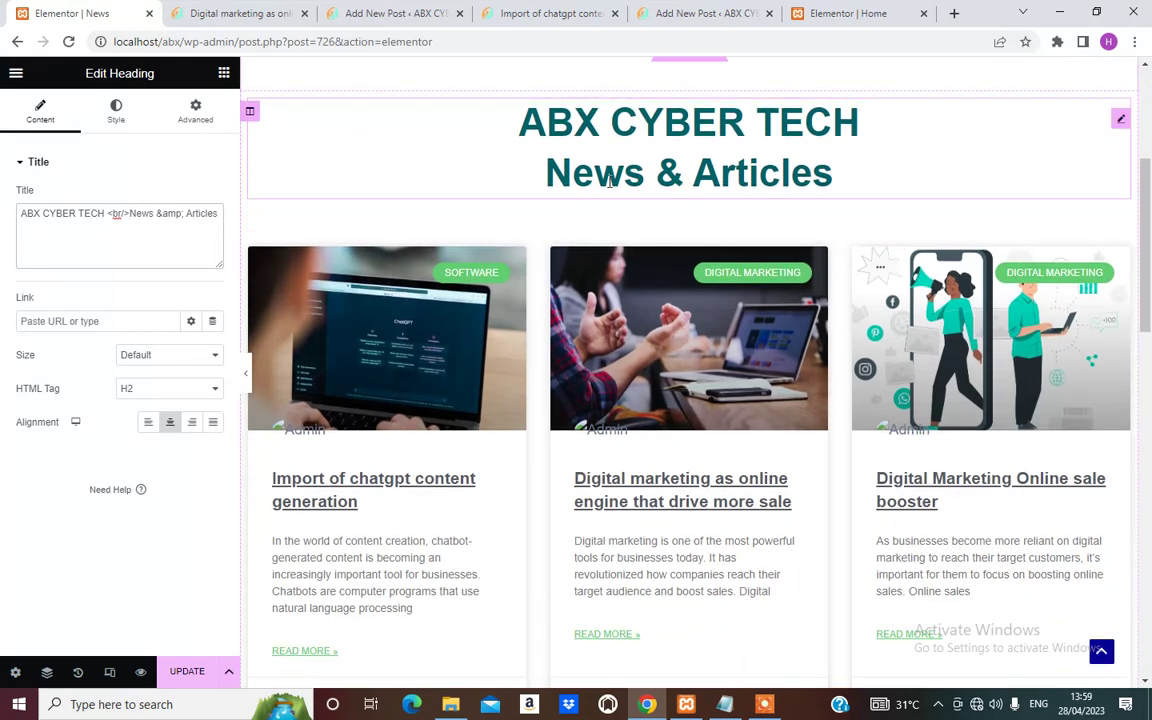
{"action": "left_click", "coordinate": [713, 172]}
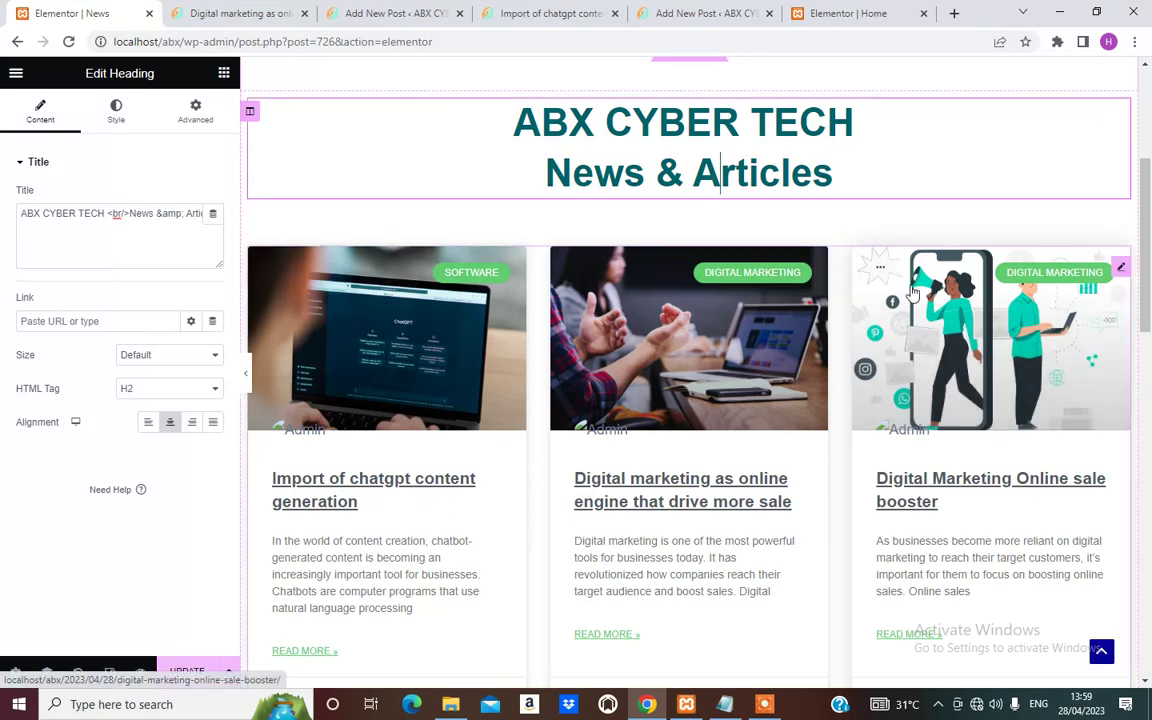
{"action": "type", "text": "pdats"}
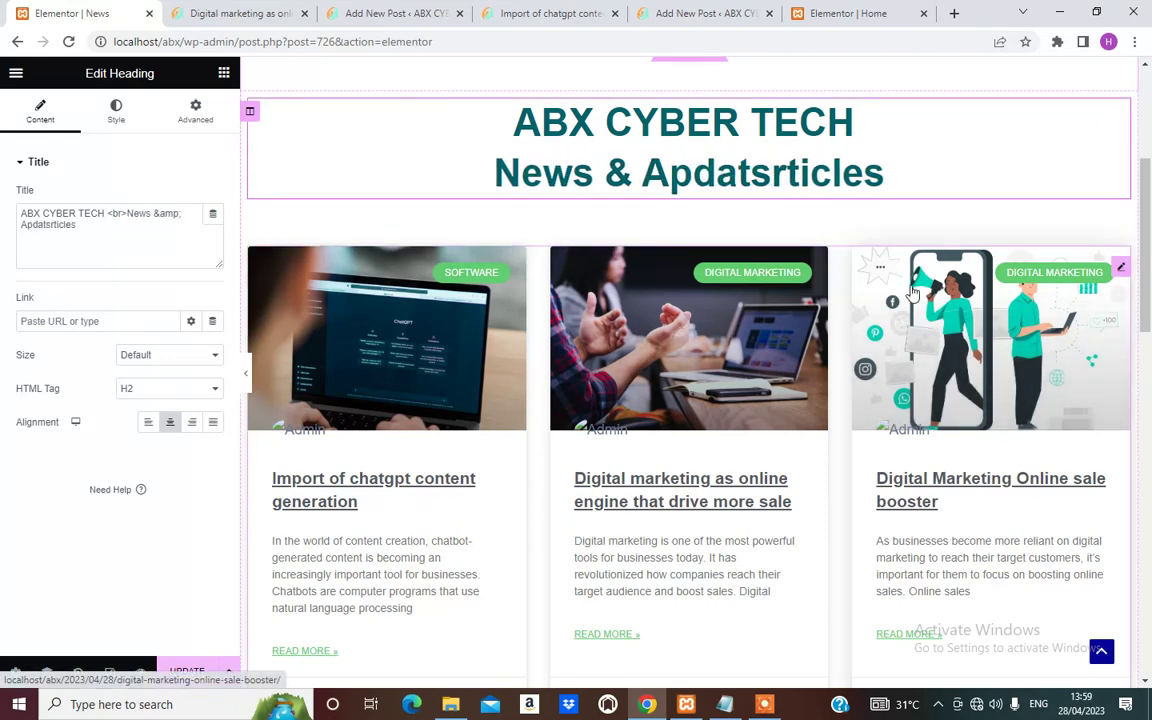
{"action": "key", "text": "BackSpace"}
{"action": "type", "text": "es"}
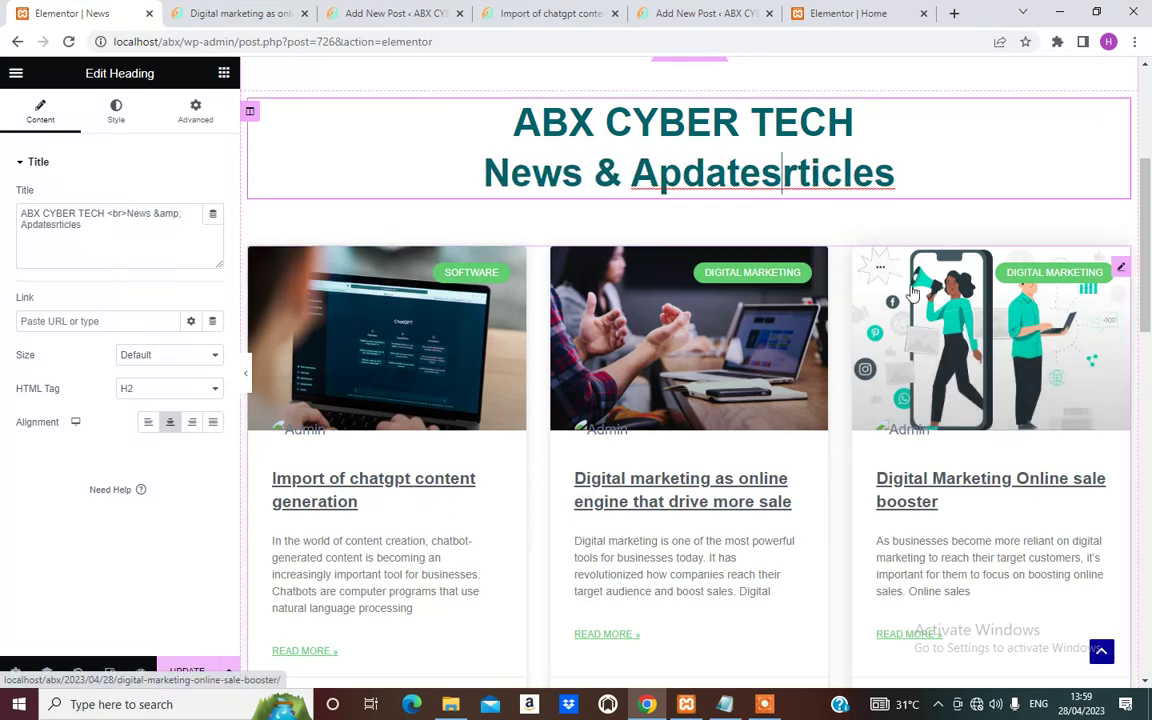
{"action": "key", "text": "Delete"}
{"action": "key", "text": "Delete"}
{"action": "key", "text": "Delete"}
{"action": "key", "text": "Delete"}
{"action": "key", "text": "Delete"}
{"action": "key", "text": "Delete"}
{"action": "key", "text": "Delete"}
{"action": "type", "text": "s"}
{"action": "key", "text": "BackSpace"}
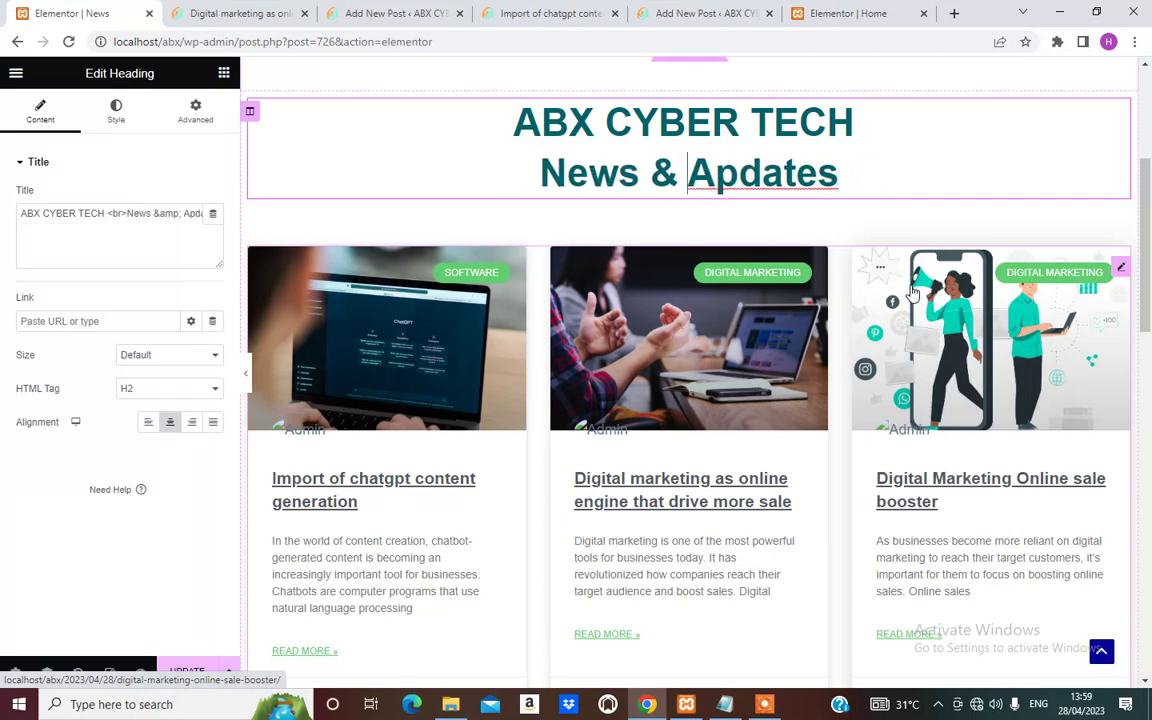
{"action": "key", "text": "BackSpace"}
{"action": "type", "text": "U"}
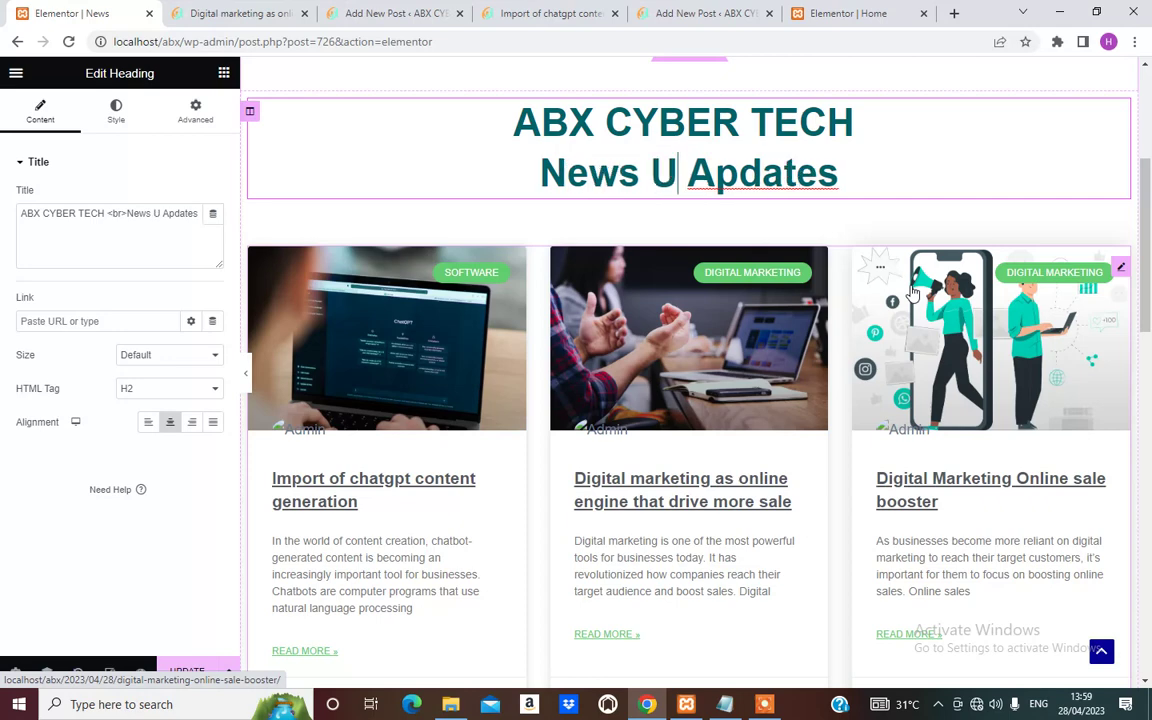
{"action": "key", "text": "Delete"}
{"action": "key", "text": "Delete"}
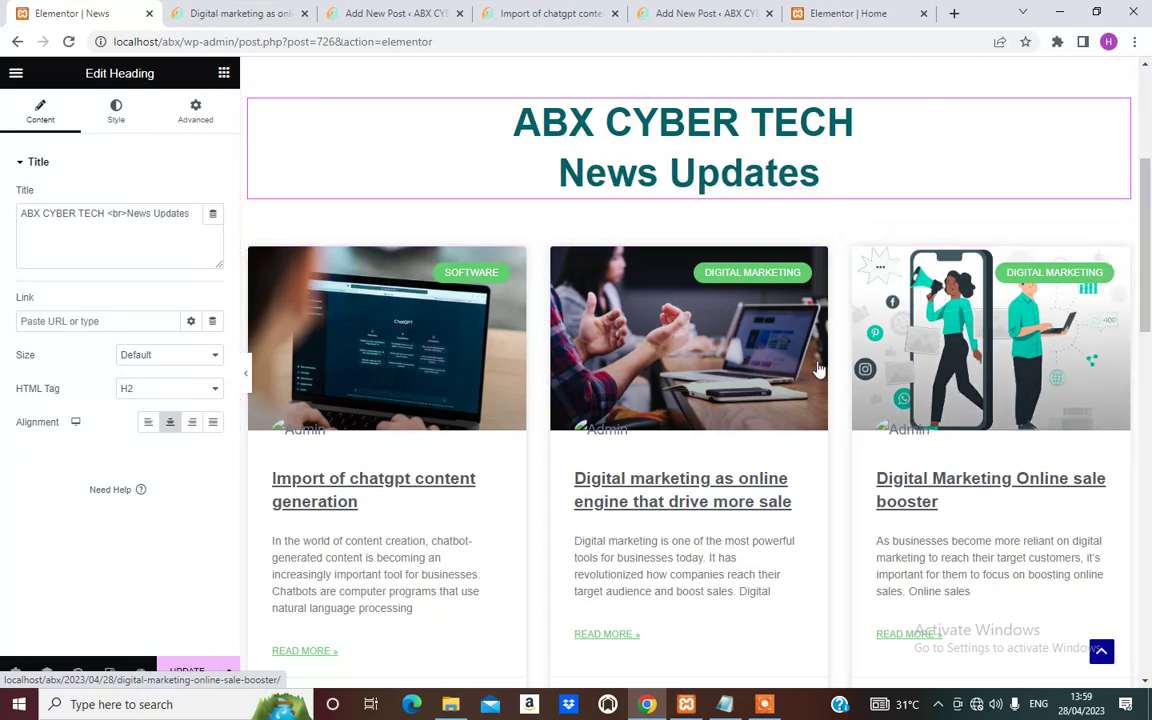
{"action": "scroll", "coordinate": [669, 265], "scroll_direction": "down", "scroll_amount": 2}
{"action": "scroll", "coordinate": [653, 267], "scroll_direction": "up", "scroll_amount": 2}
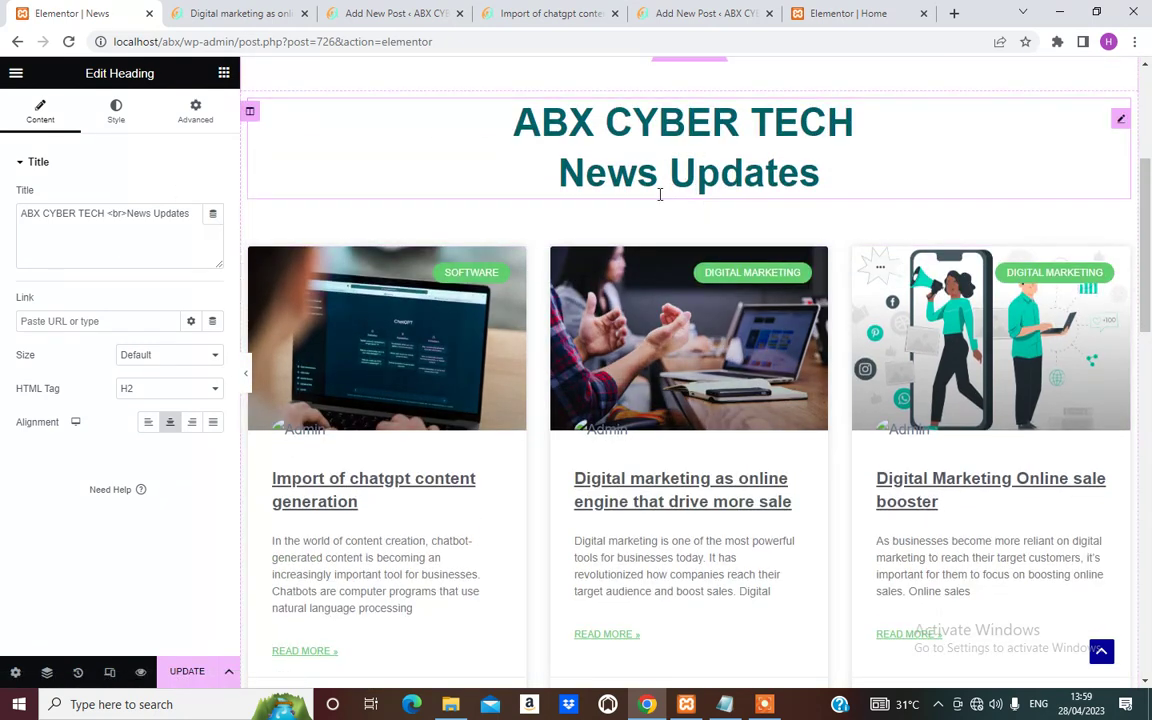
{"action": "left_click", "coordinate": [863, 169]}
Open the Posts widget for editing and change its skin to Classic.
{"action": "scroll", "coordinate": [694, 352], "scroll_direction": "down", "scroll_amount": 3}
{"action": "scroll", "coordinate": [522, 437], "scroll_direction": "up", "scroll_amount": 2}
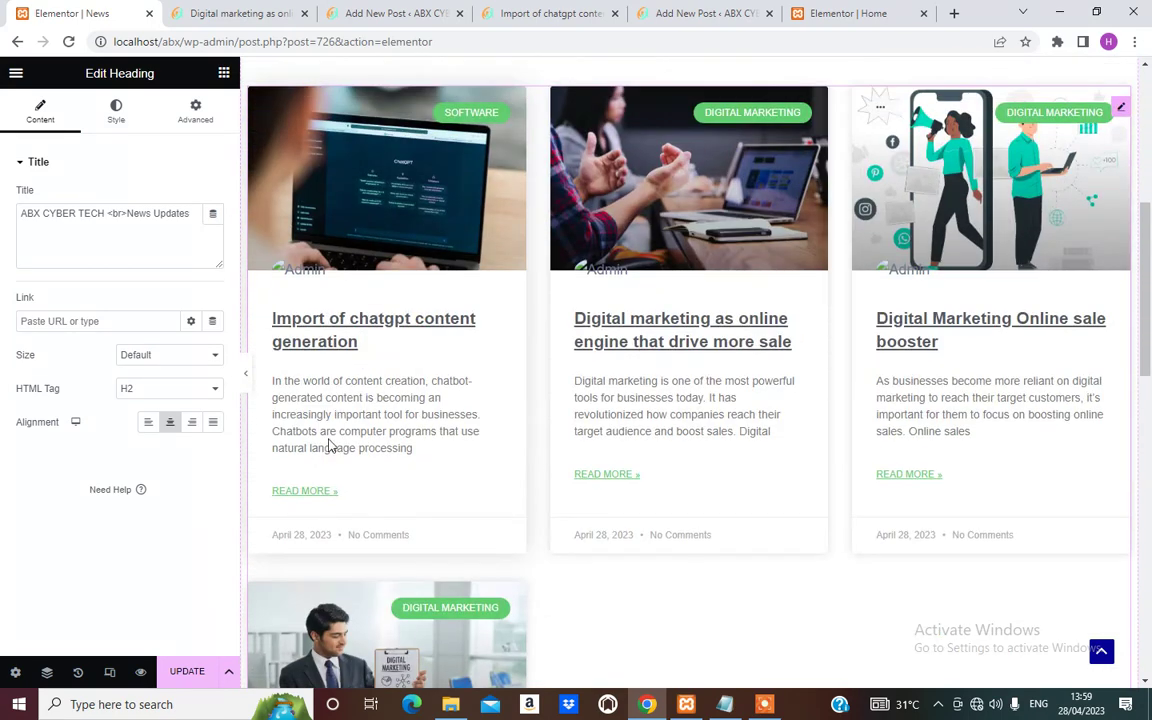
{"action": "scroll", "coordinate": [330, 446], "scroll_direction": "up", "scroll_amount": 2}
{"action": "scroll", "coordinate": [743, 627], "scroll_direction": "down", "scroll_amount": 2}
{"action": "left_click", "coordinate": [1121, 108]}
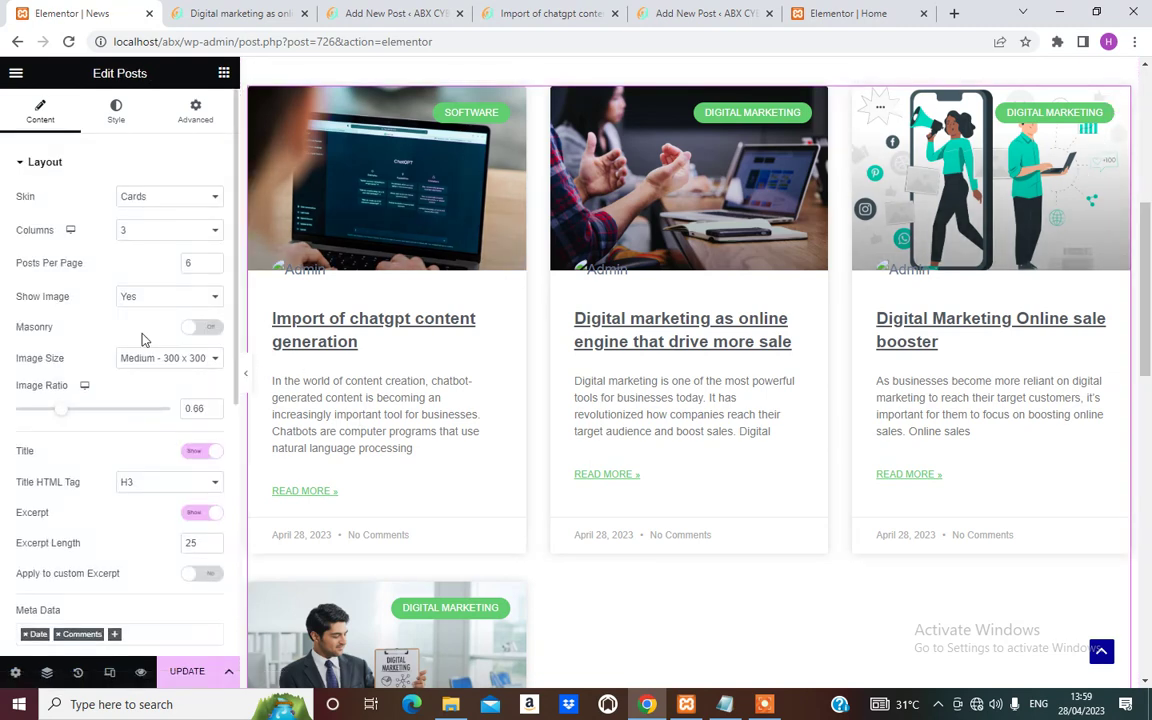
{"action": "left_click", "coordinate": [171, 201]}
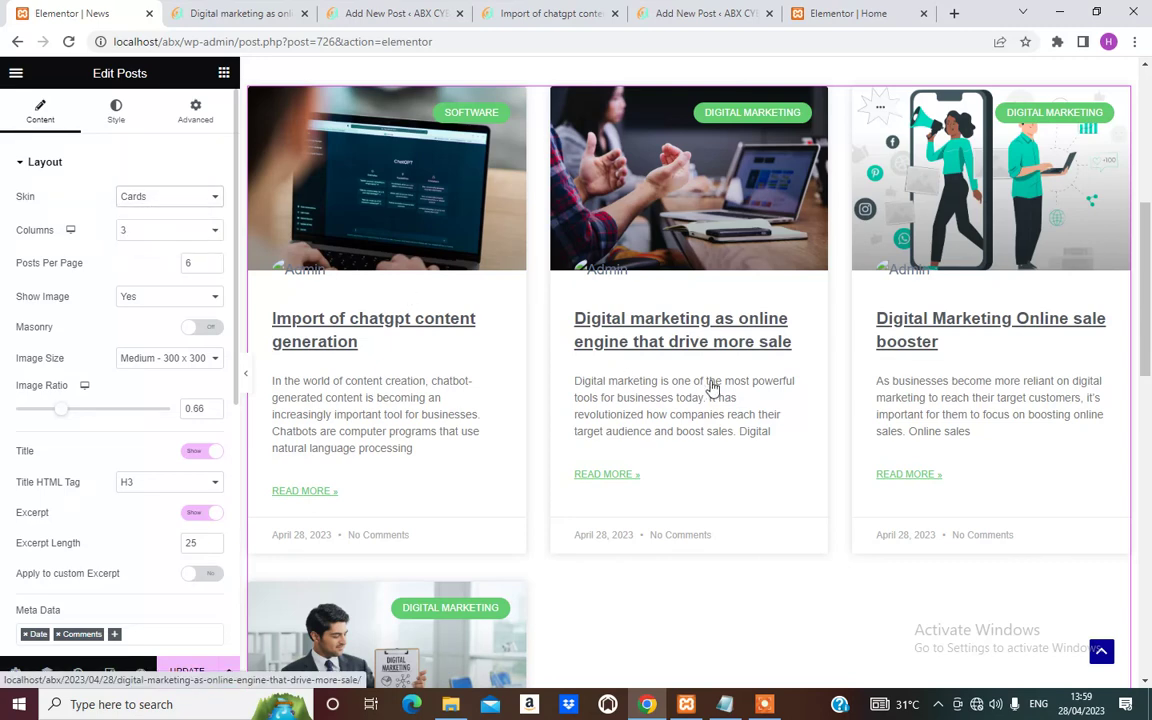
{"action": "key", "text": "ctrl+z"}
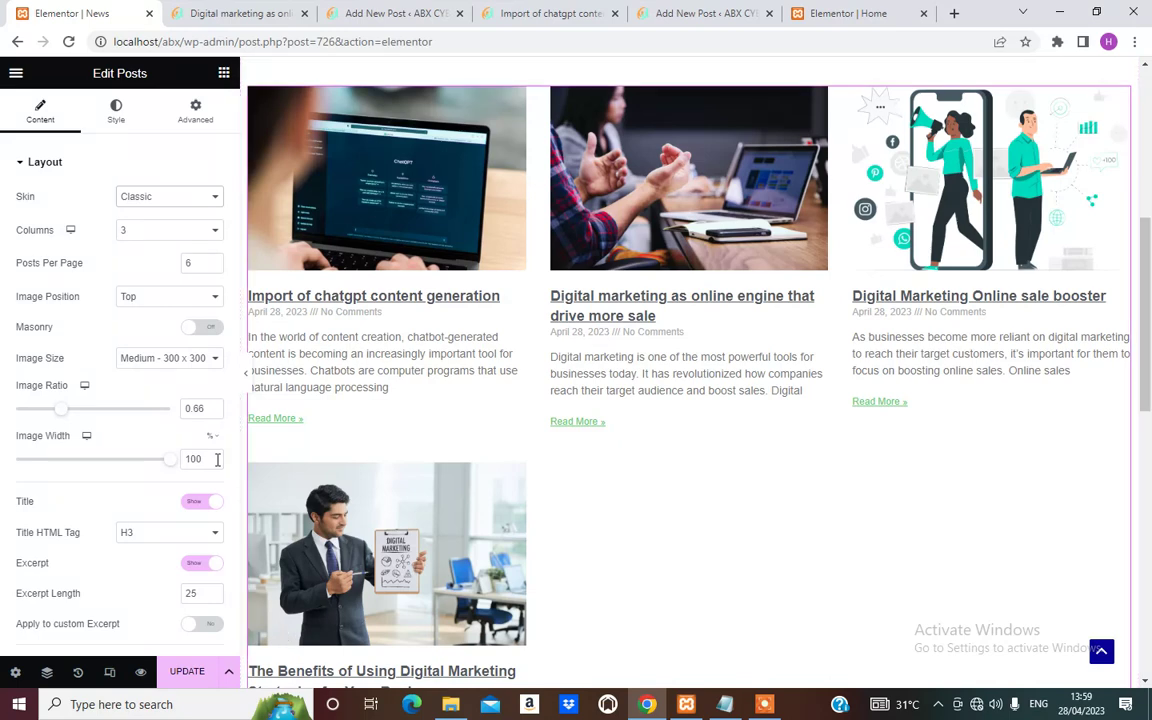
Hide the editing panel and review the News page's banner, heading and post grid down to the footer.
{"action": "left_click", "coordinate": [246, 378]}
{"action": "scroll", "coordinate": [878, 429], "scroll_direction": "up", "scroll_amount": 2}
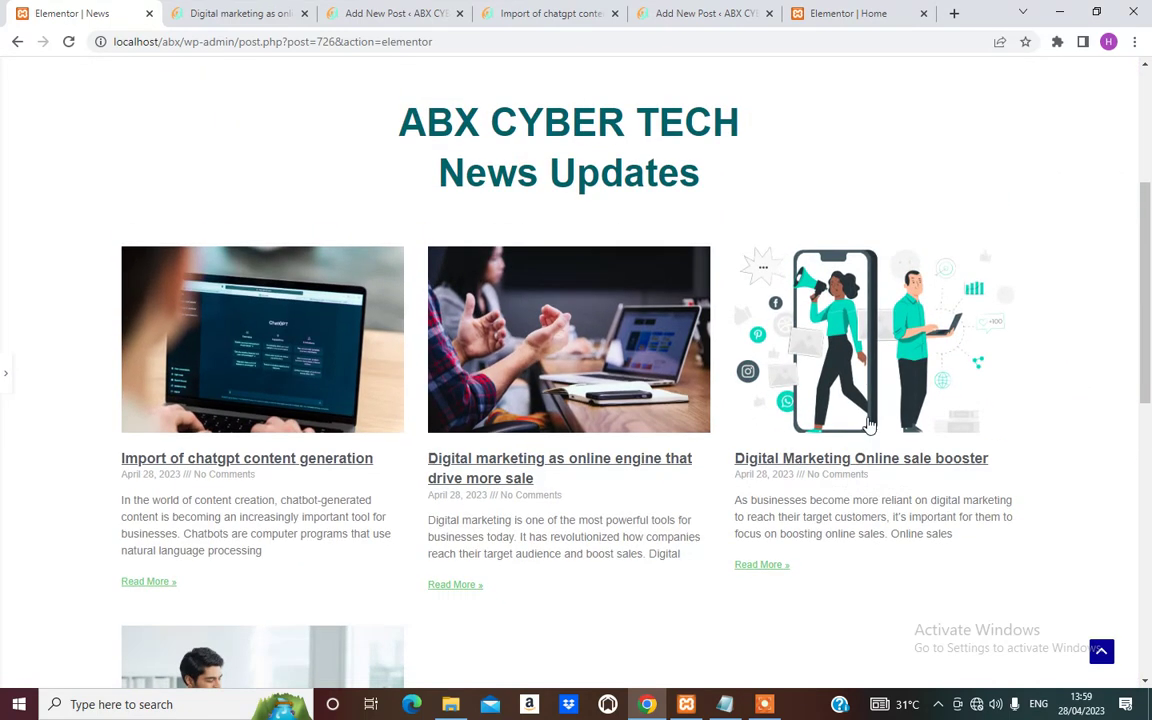
{"action": "scroll", "coordinate": [861, 455], "scroll_direction": "down", "scroll_amount": 2}
{"action": "scroll", "coordinate": [861, 455], "scroll_direction": "up", "scroll_amount": 5}
{"action": "scroll", "coordinate": [870, 400], "scroll_direction": "down", "scroll_amount": 4}
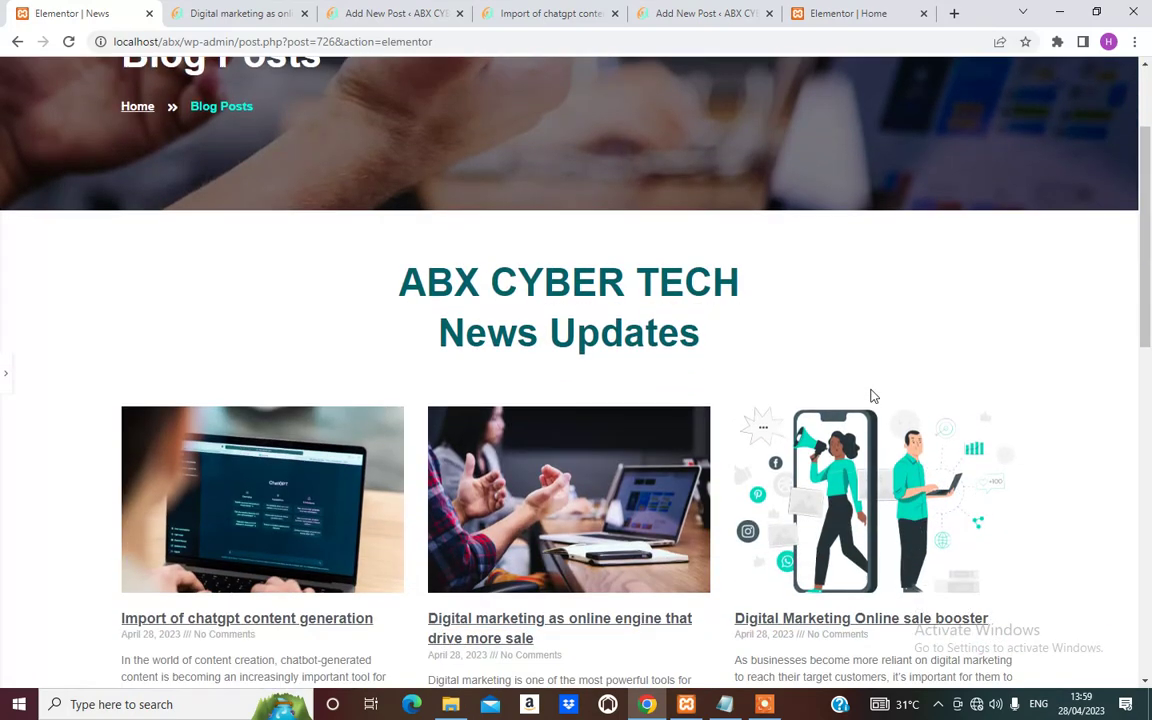
{"action": "scroll", "coordinate": [864, 410], "scroll_direction": "up", "scroll_amount": 4}
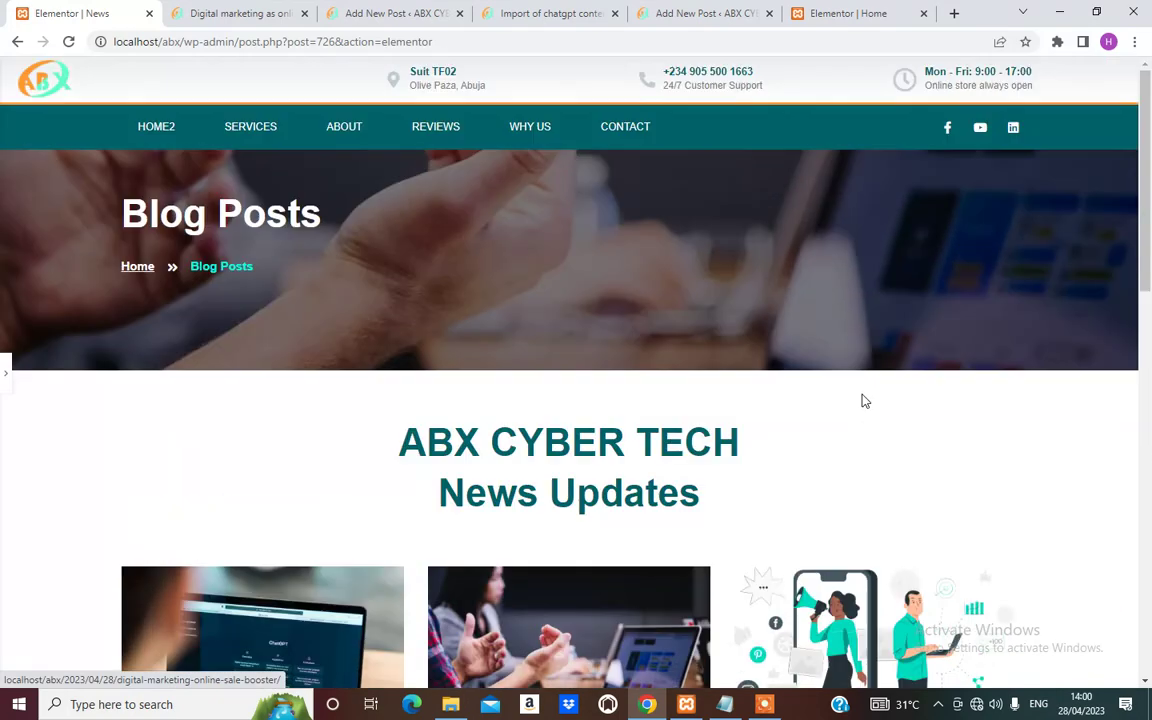
{"action": "scroll", "coordinate": [860, 400], "scroll_direction": "down", "scroll_amount": 3}
{"action": "scroll", "coordinate": [850, 425], "scroll_direction": "up", "scroll_amount": 1}
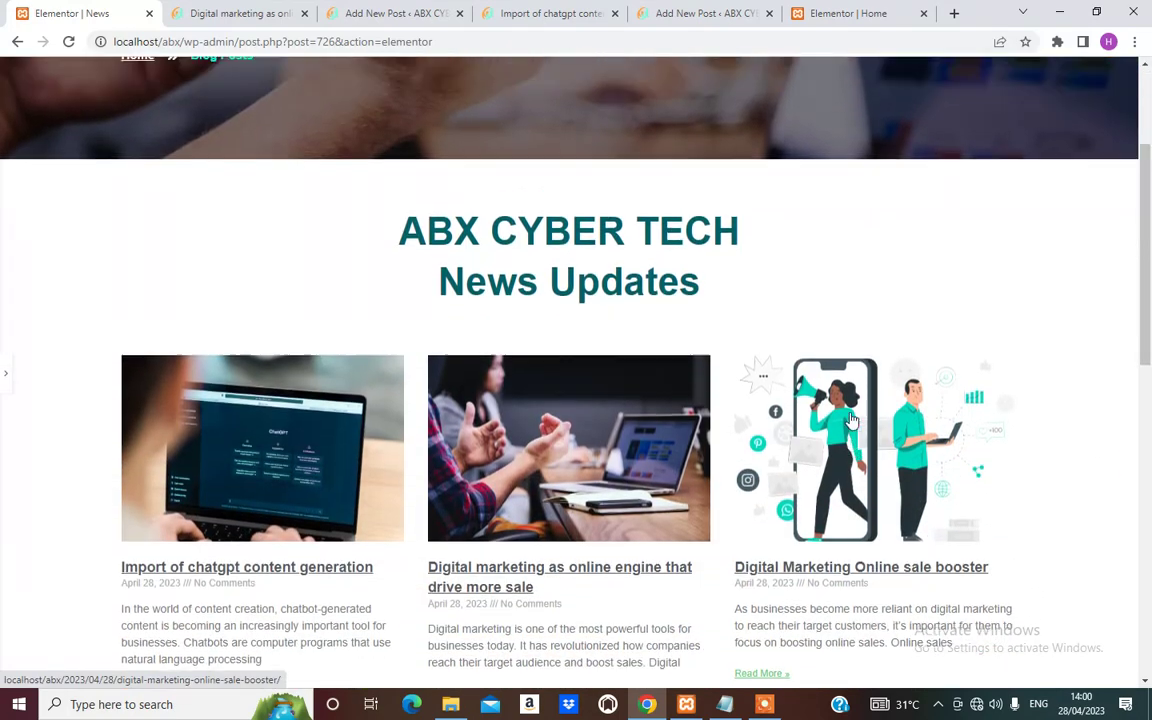
{"action": "scroll", "coordinate": [848, 440], "scroll_direction": "down", "scroll_amount": 4}
{"action": "scroll", "coordinate": [458, 509], "scroll_direction": "down", "scroll_amount": 2}
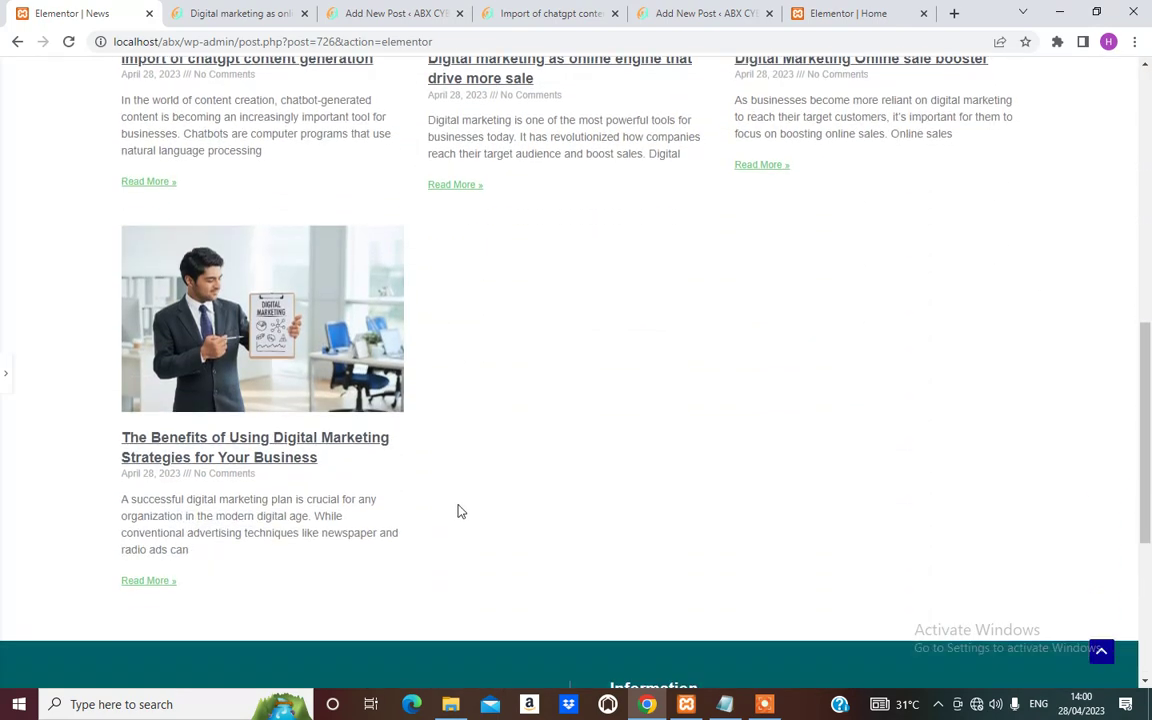
{"action": "scroll", "coordinate": [458, 509], "scroll_direction": "up", "scroll_amount": 4}
{"action": "scroll", "coordinate": [460, 508], "scroll_direction": "down", "scroll_amount": 2}
{"action": "scroll", "coordinate": [458, 505], "scroll_direction": "up", "scroll_amount": 2}
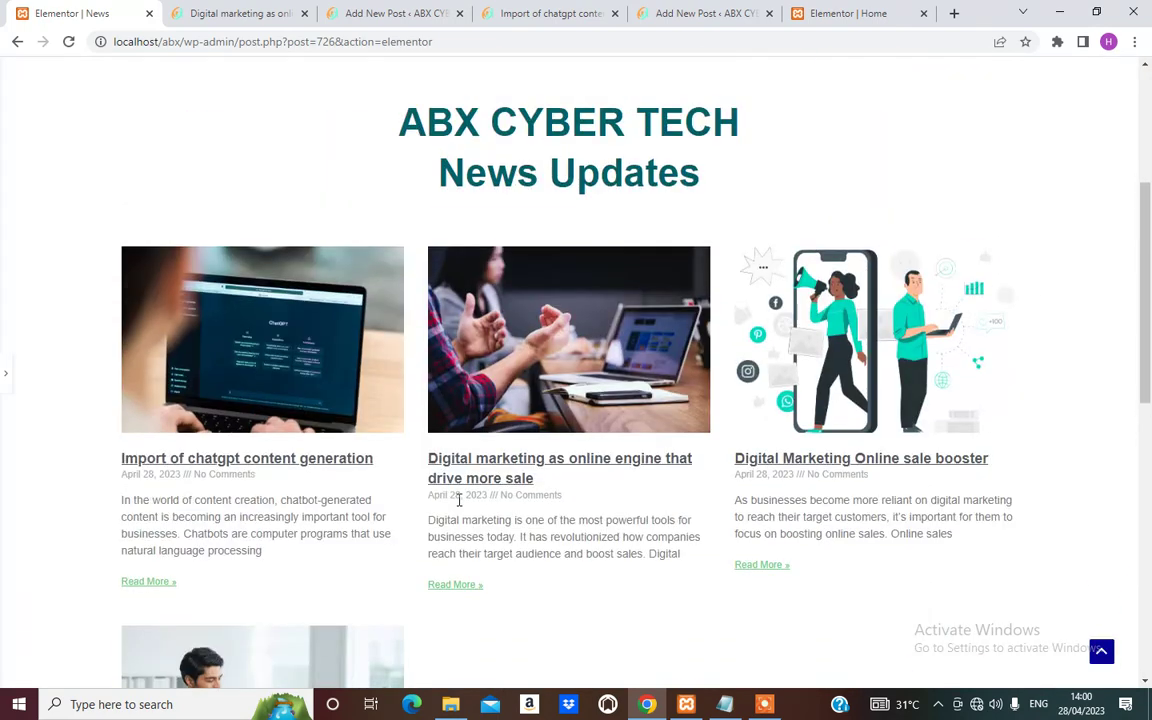
{"action": "scroll", "coordinate": [459, 500], "scroll_direction": "down", "scroll_amount": 2}
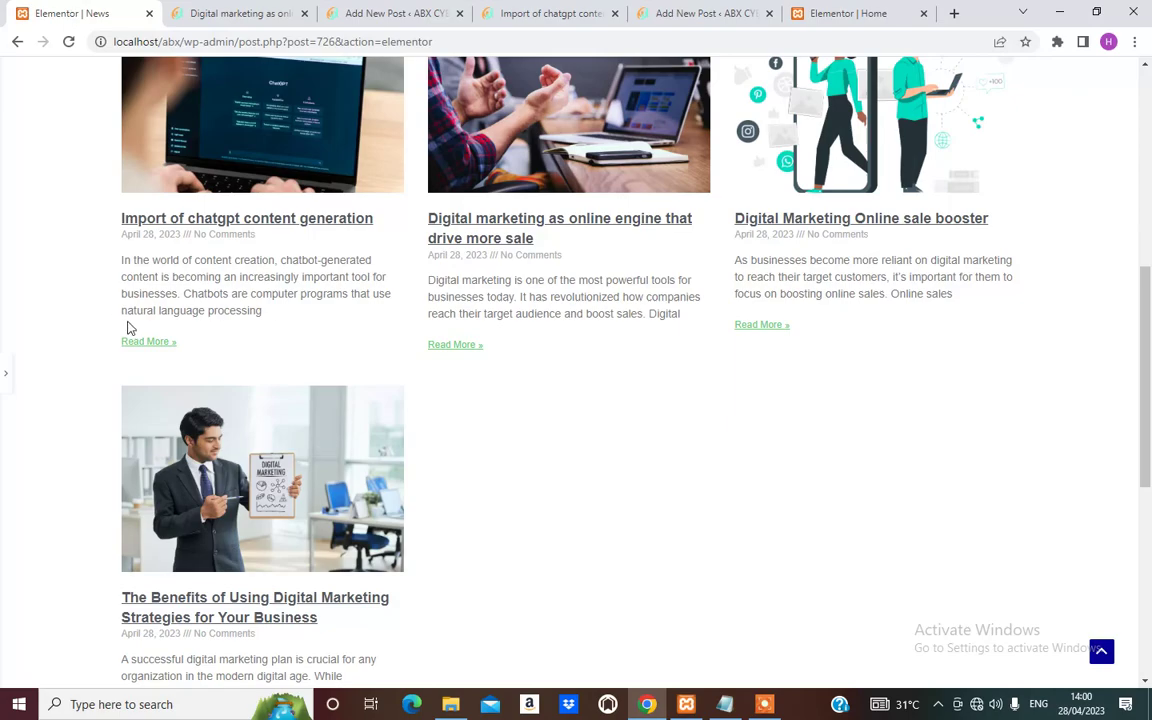
{"action": "scroll", "coordinate": [607, 430], "scroll_direction": "up", "scroll_amount": 6}
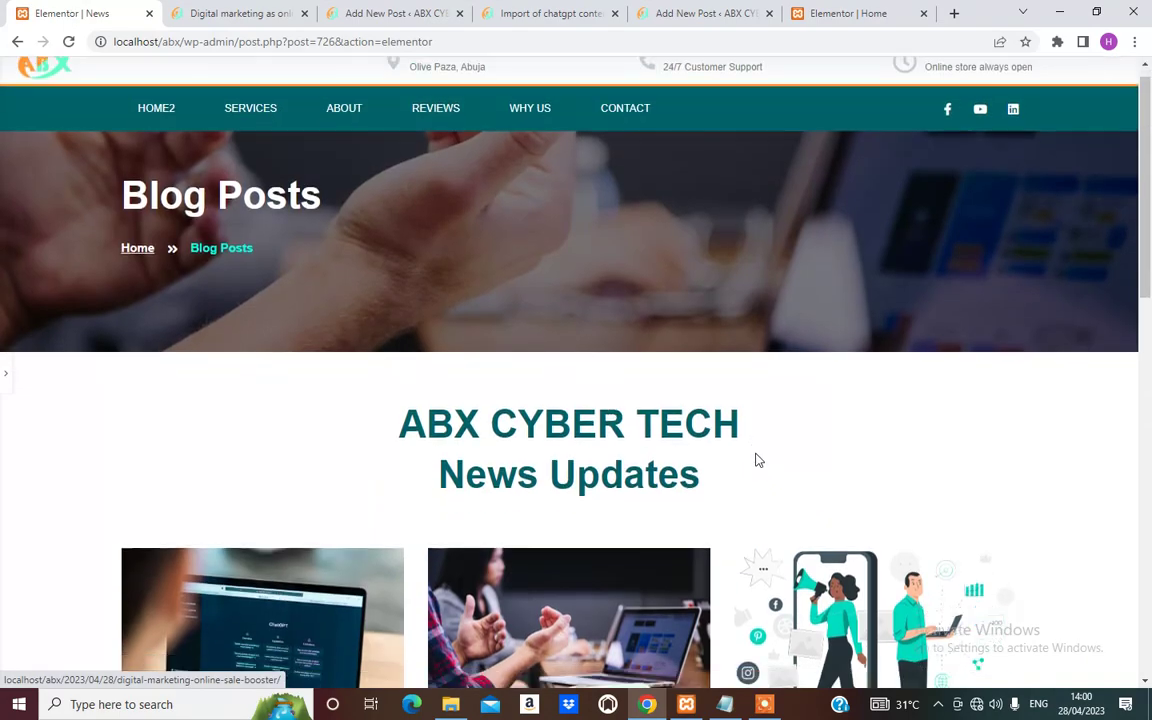
{"action": "scroll", "coordinate": [700, 460], "scroll_direction": "down", "scroll_amount": 4}
{"action": "scroll", "coordinate": [445, 538], "scroll_direction": "down", "scroll_amount": 3}
{"action": "scroll", "coordinate": [452, 500], "scroll_direction": "up", "scroll_amount": 7}
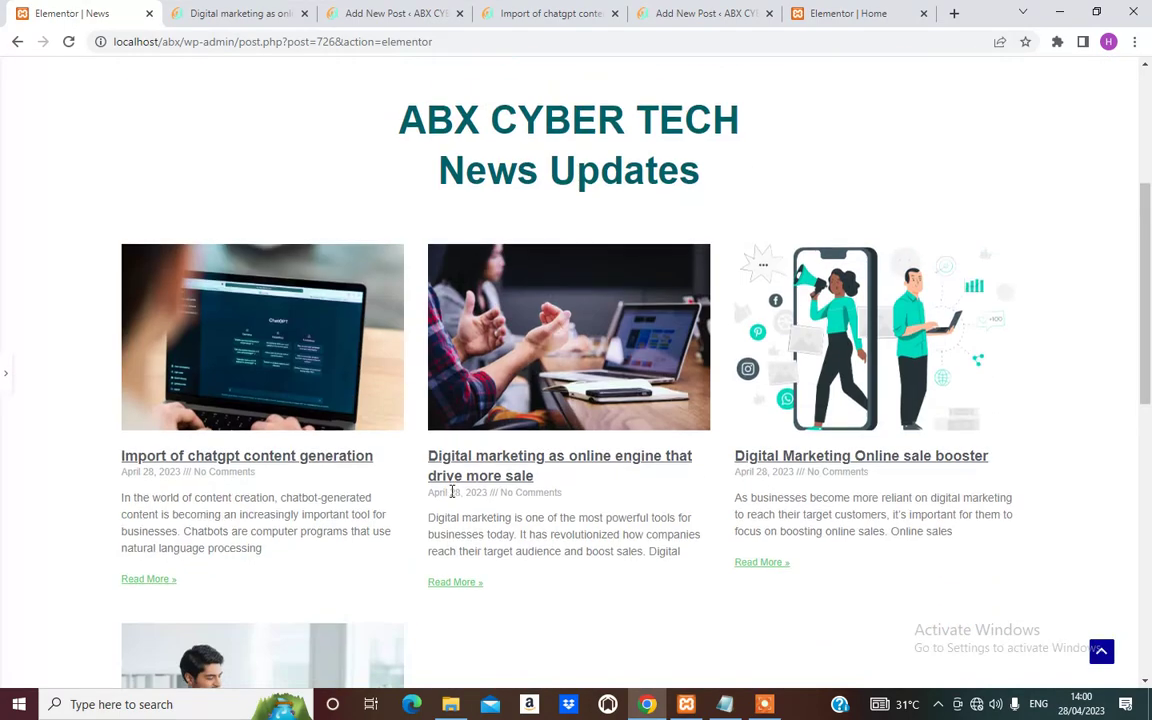
{"action": "scroll", "coordinate": [504, 352], "scroll_direction": "down", "scroll_amount": 5}
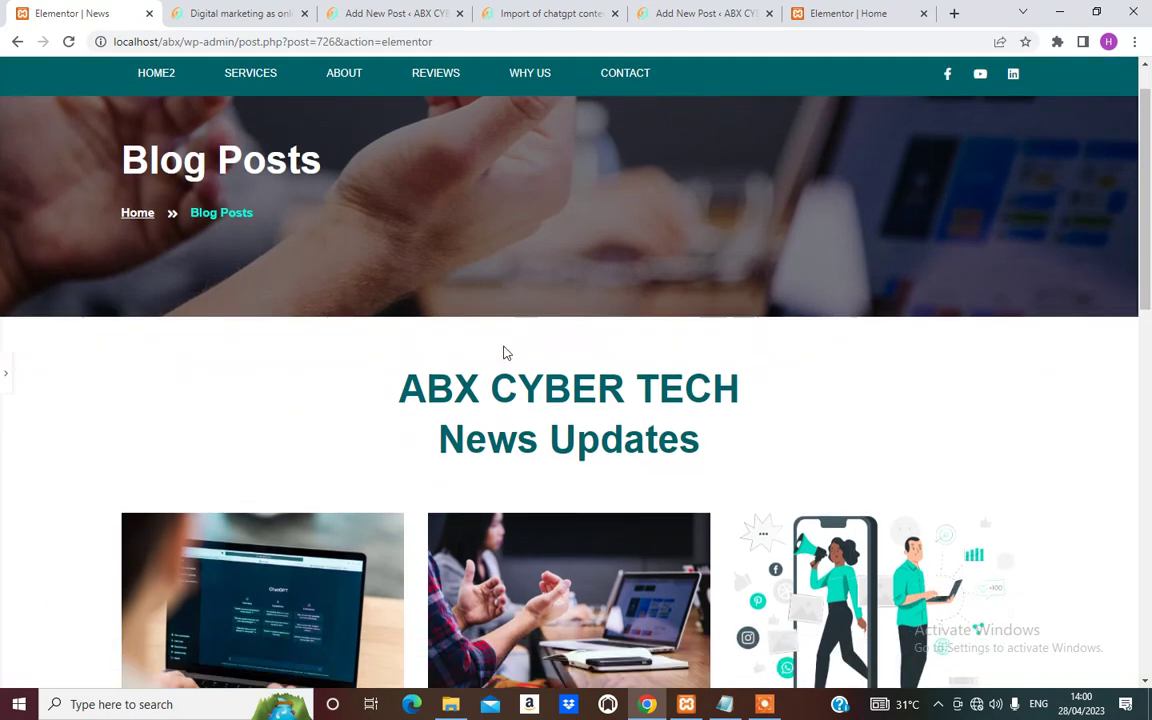
{"action": "scroll", "coordinate": [297, 131], "scroll_direction": "up", "scroll_amount": 1}
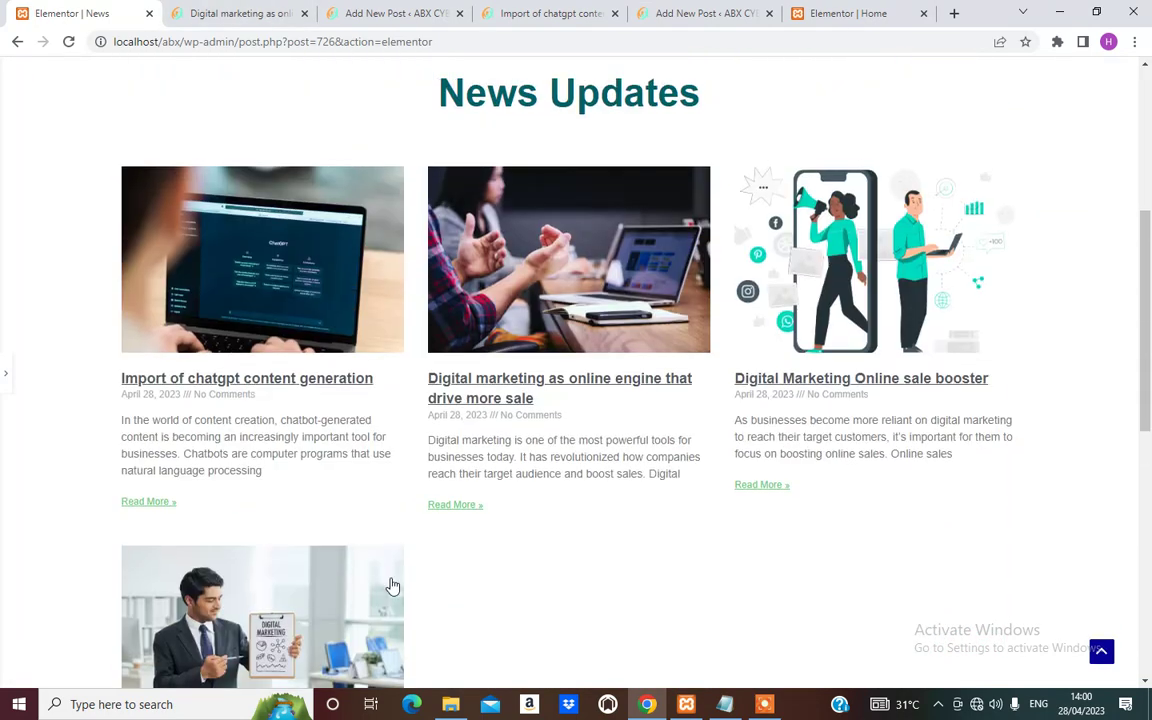
Open the "Digital marketing as online engine that drive more sale" post from its Read More link in a new browser tab.
{"action": "left_click", "coordinate": [146, 501]}
{"action": "right_click", "coordinate": [448, 505]}
{"action": "right_click", "coordinate": [452, 506]}
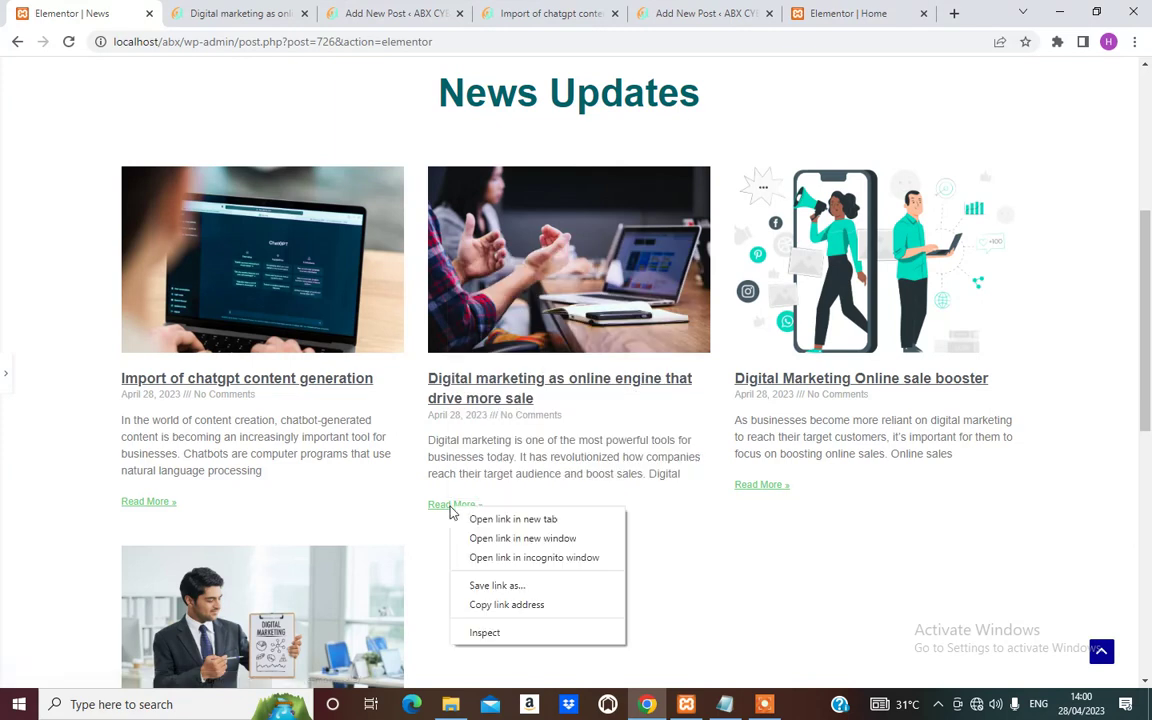
{"action": "left_click", "coordinate": [481, 520]}
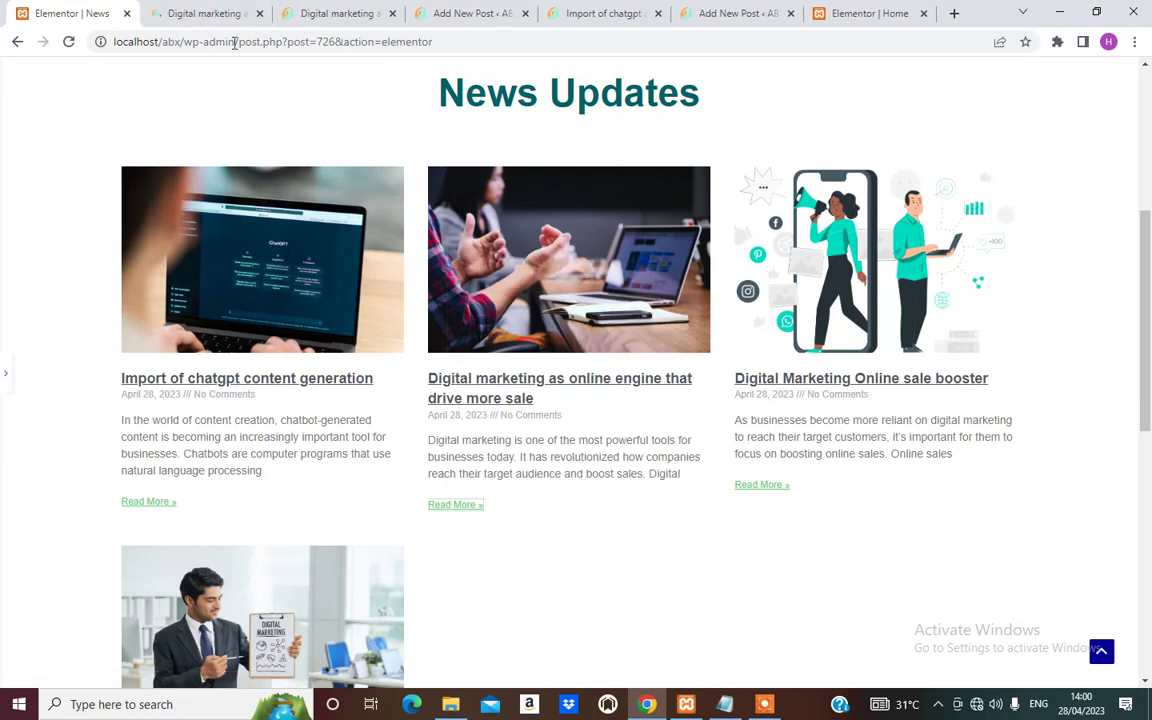
{"action": "left_click", "coordinate": [210, 14]}
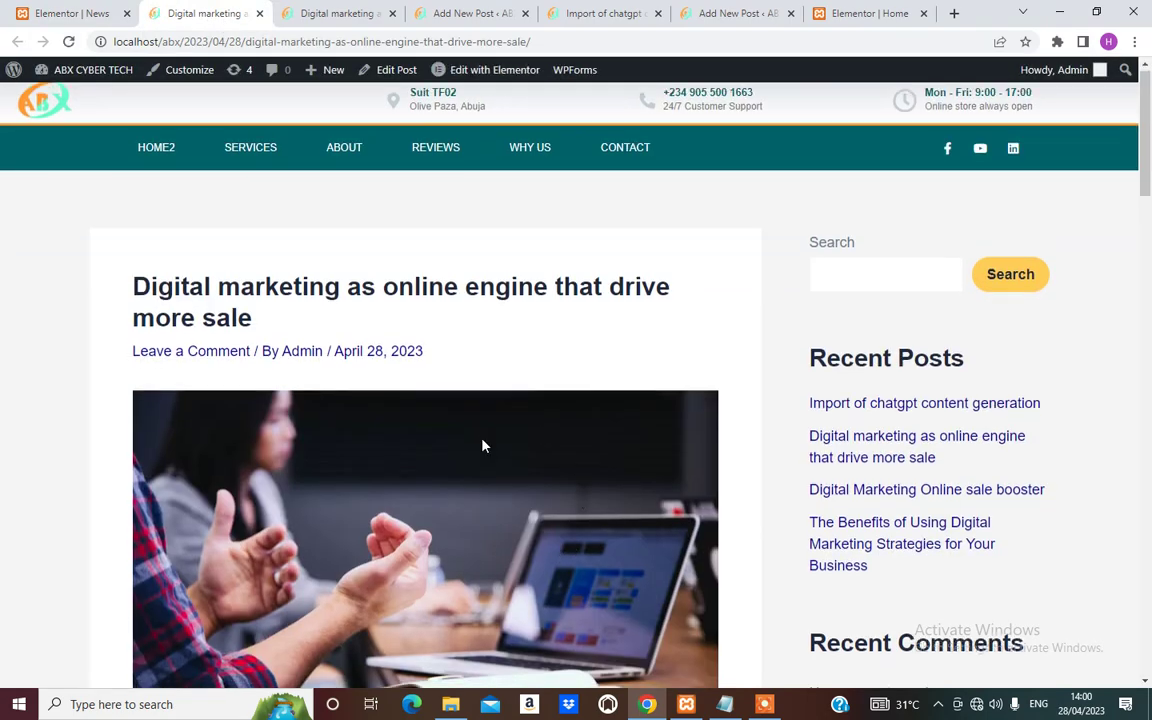
Examine the opened post's image, text and sidebar, and compare it with the News page and the other open copy of the post.
{"action": "scroll", "coordinate": [481, 445], "scroll_direction": "down", "scroll_amount": 7}
{"action": "scroll", "coordinate": [462, 496], "scroll_direction": "down", "scroll_amount": 3}
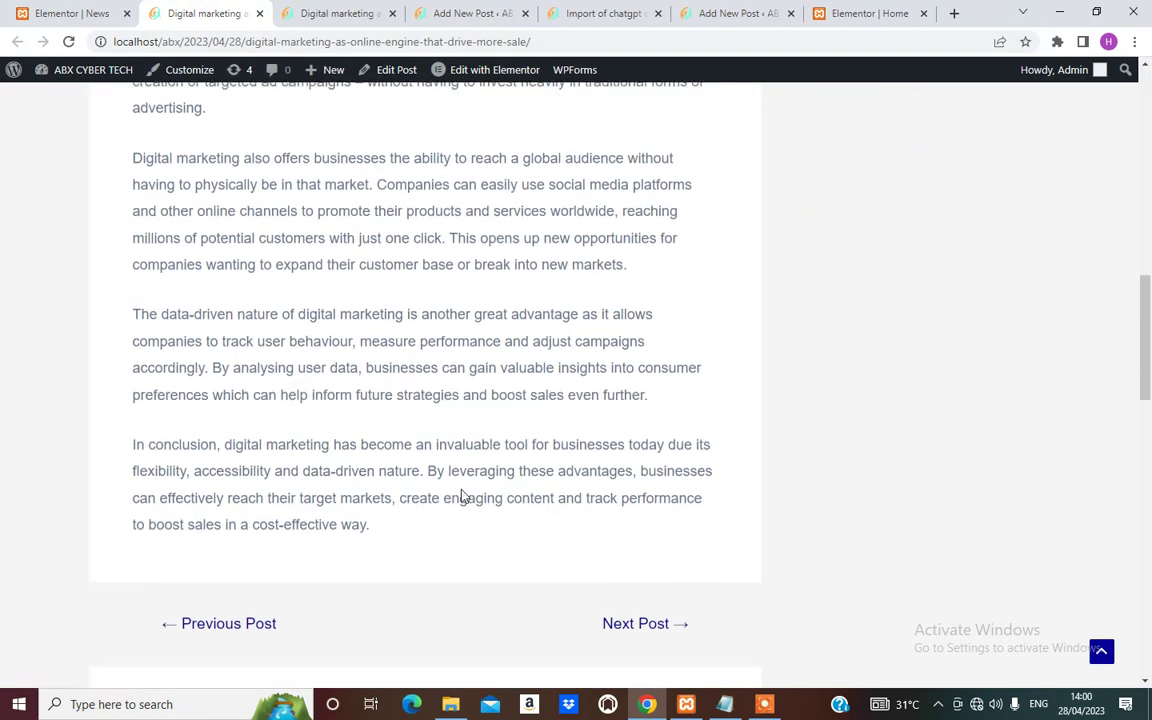
{"action": "scroll", "coordinate": [465, 494], "scroll_direction": "up", "scroll_amount": 10}
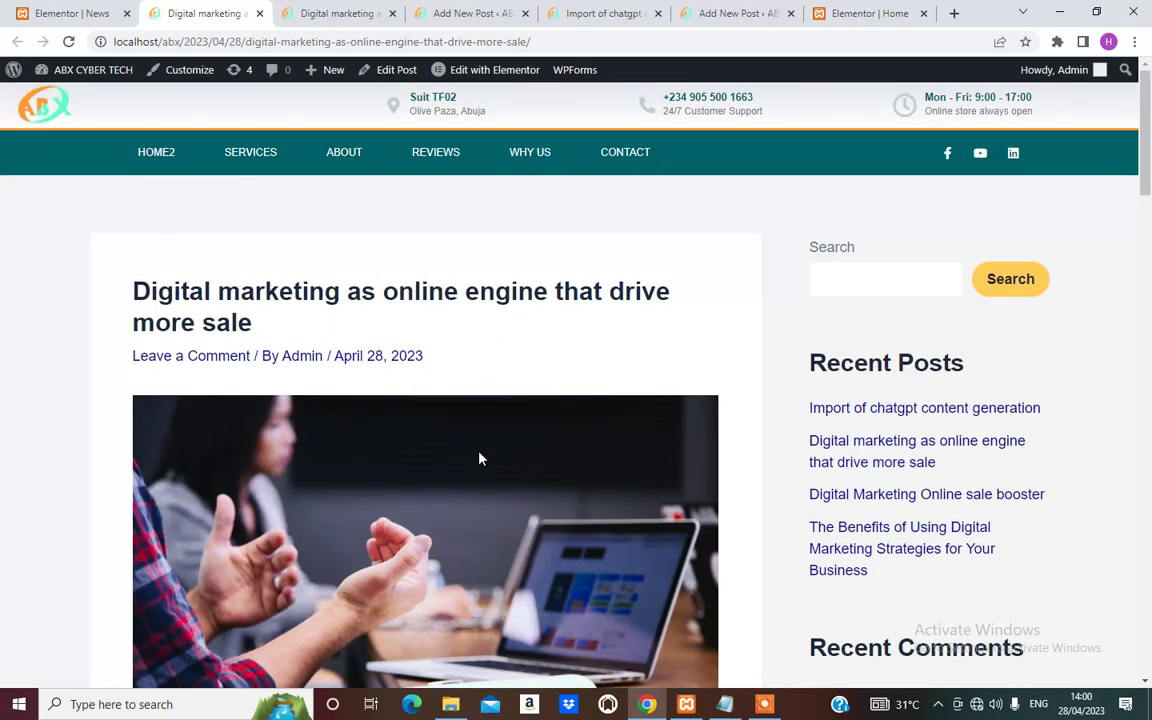
{"action": "left_click", "coordinate": [69, 13]}
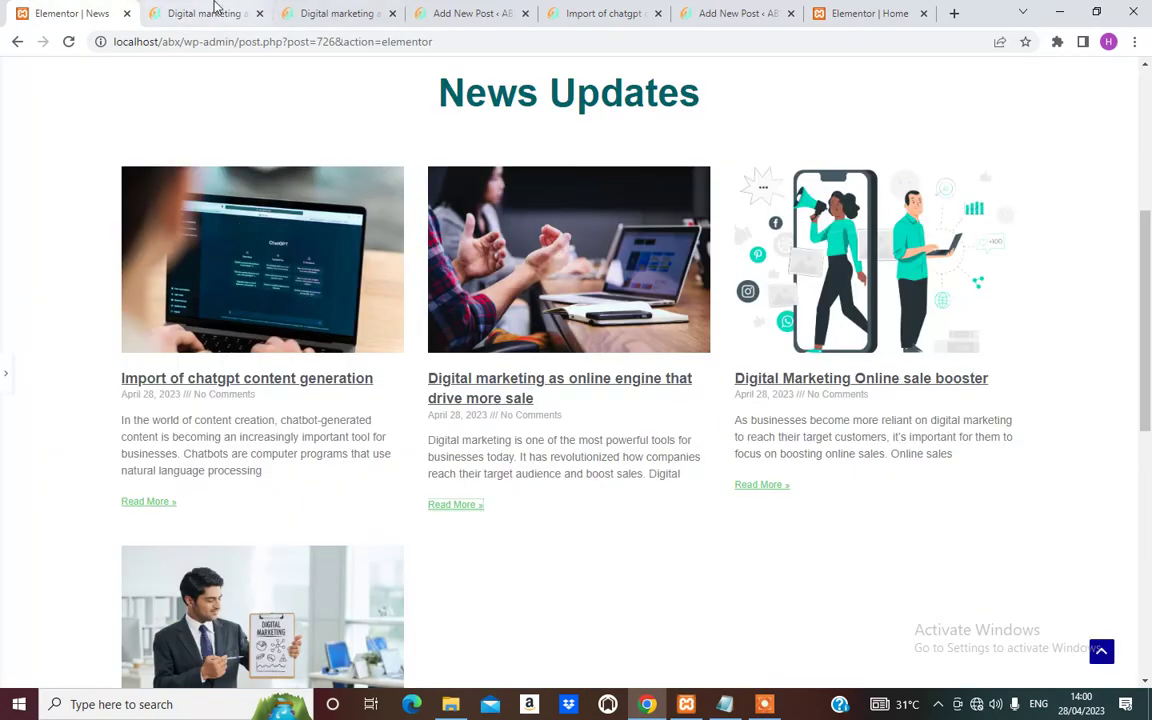
{"action": "key", "text": "ctrl+Tab"}
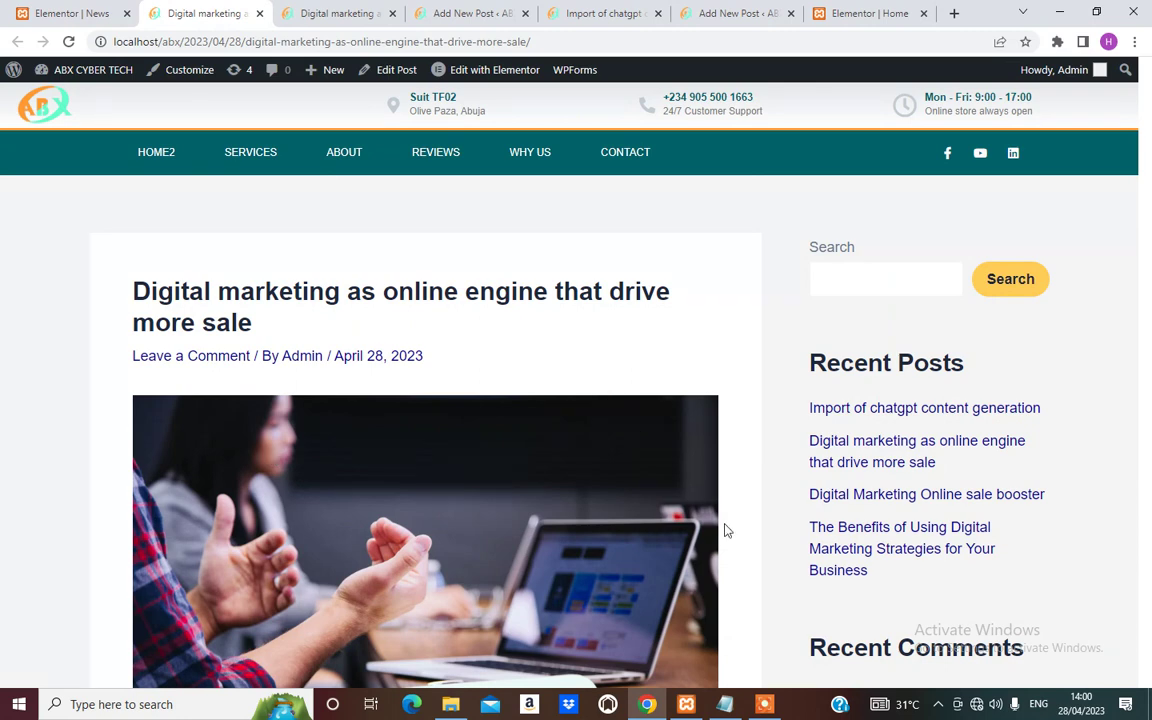
{"action": "scroll", "coordinate": [820, 510], "scroll_direction": "down", "scroll_amount": 1}
{"action": "scroll", "coordinate": [676, 535], "scroll_direction": "down", "scroll_amount": 3}
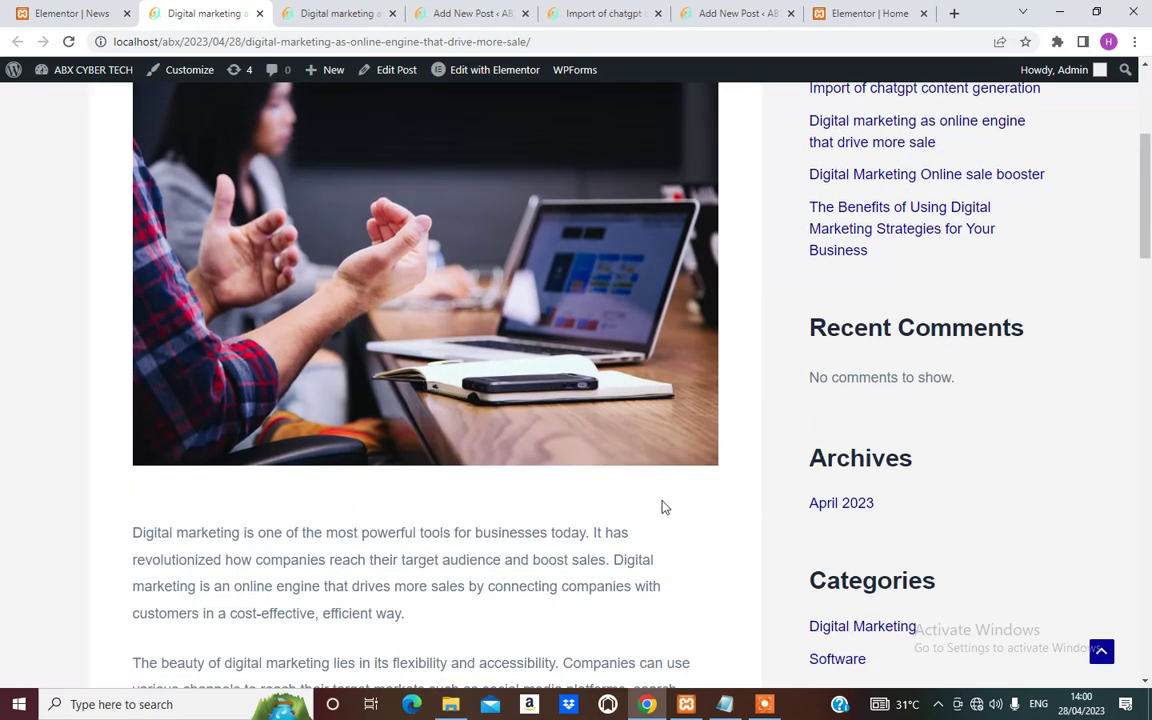
{"action": "scroll", "coordinate": [658, 520], "scroll_direction": "down", "scroll_amount": 4}
{"action": "scroll", "coordinate": [656, 514], "scroll_direction": "up", "scroll_amount": 7}
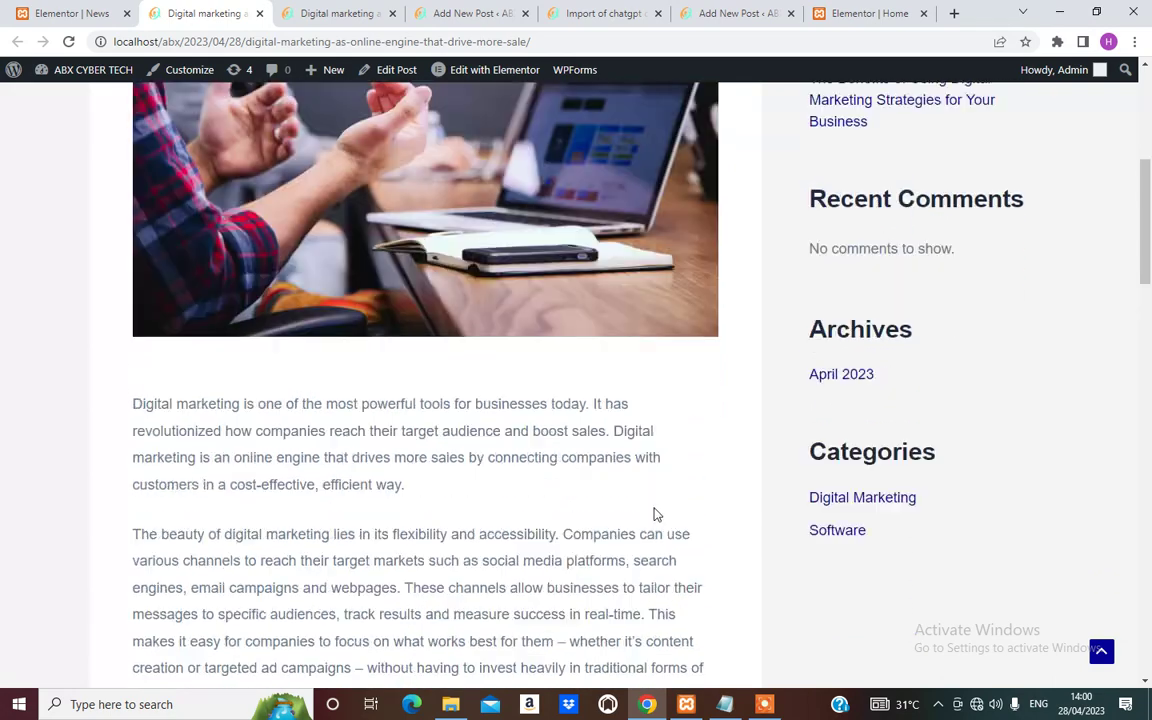
{"action": "scroll", "coordinate": [607, 487], "scroll_direction": "up", "scroll_amount": 1}
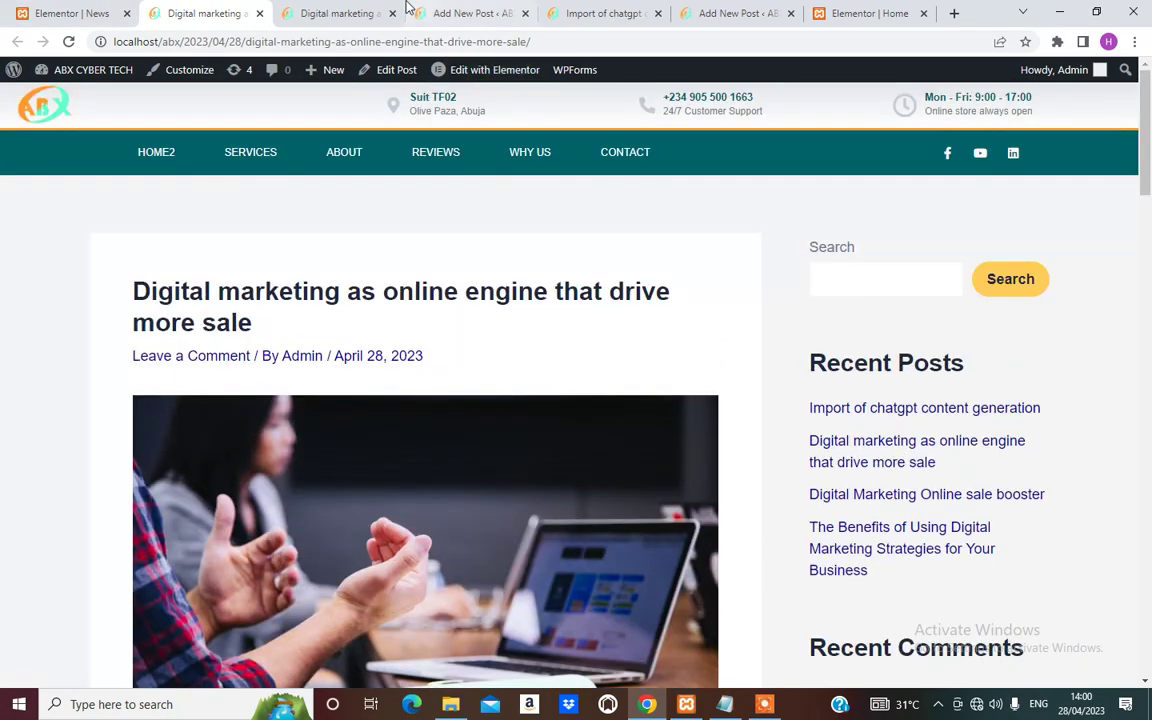
{"action": "left_click", "coordinate": [327, 16]}
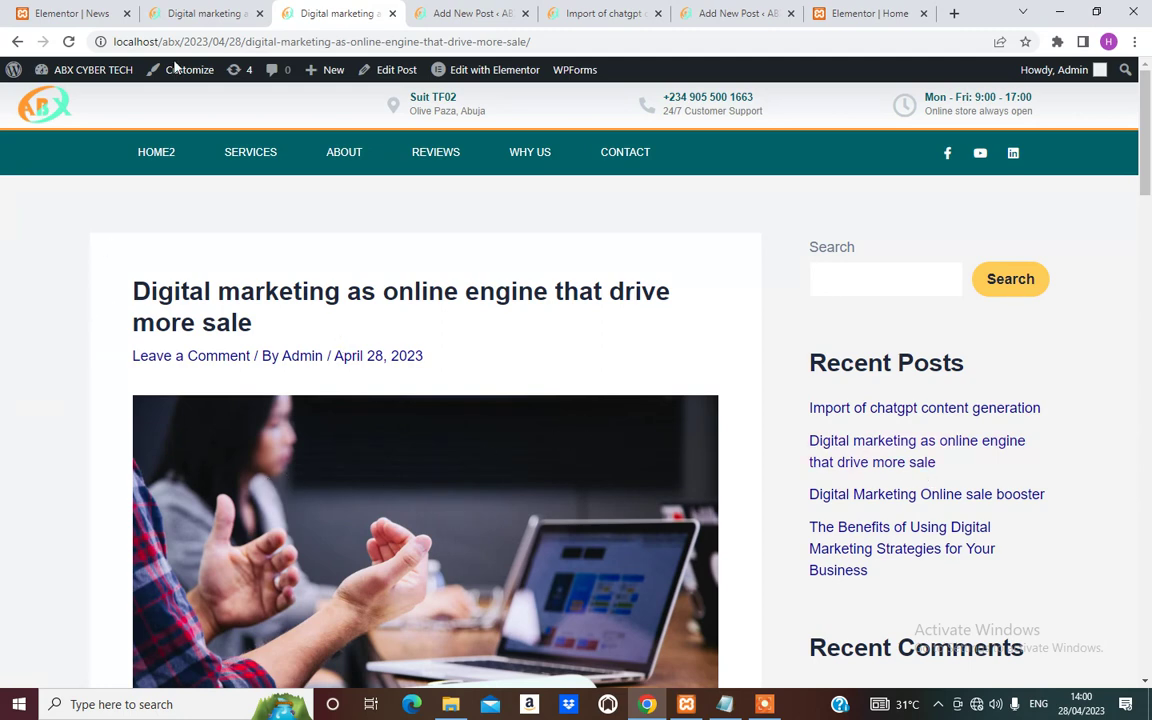
{"action": "left_click", "coordinate": [205, 20]}
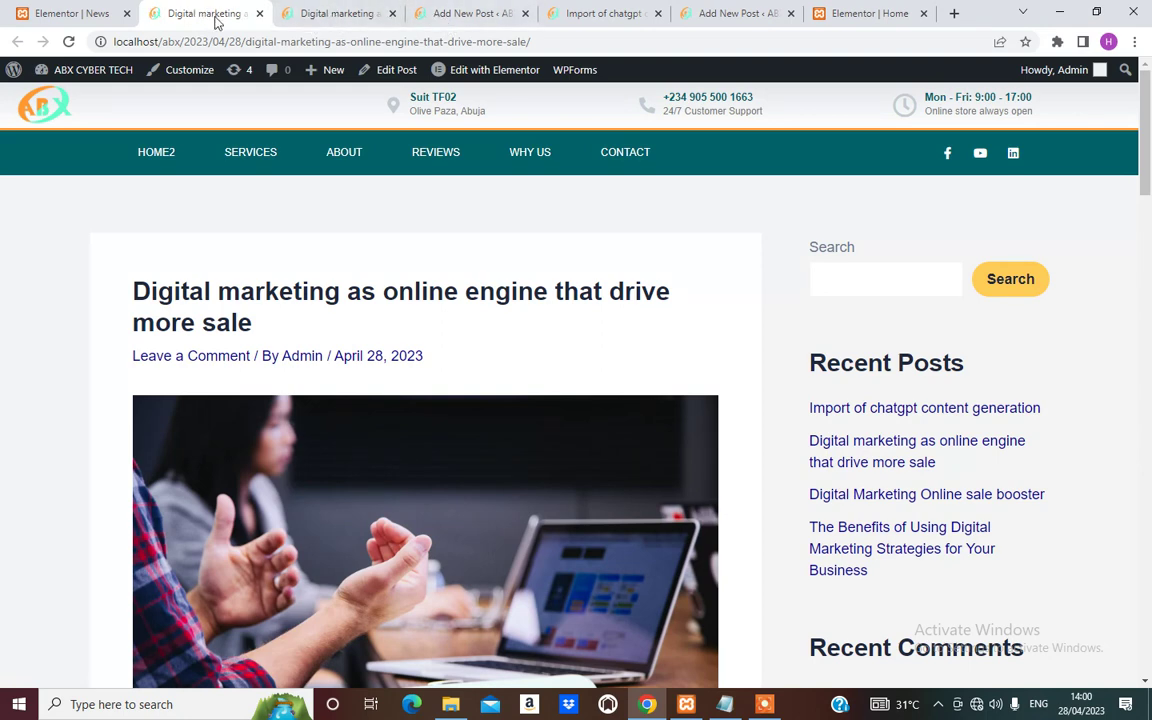
Return from the opened post copies to the News page editor, update the page and open its preview.
{"action": "left_click", "coordinate": [335, 14]}
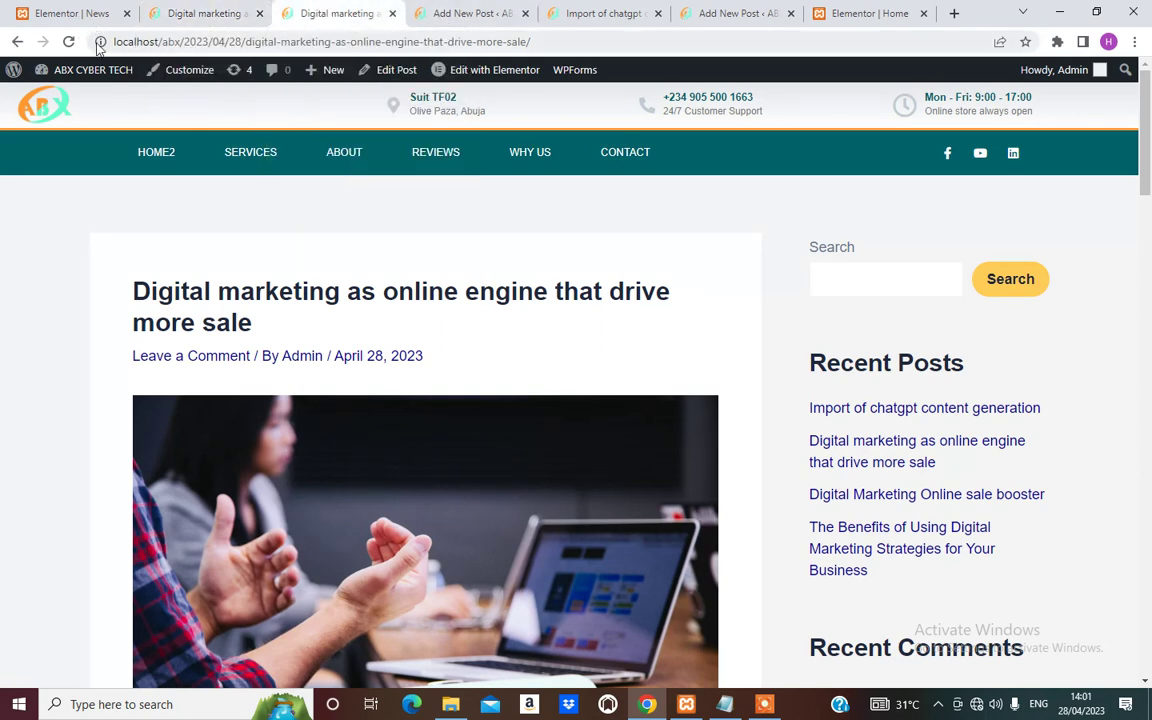
{"action": "left_click", "coordinate": [136, 18]}
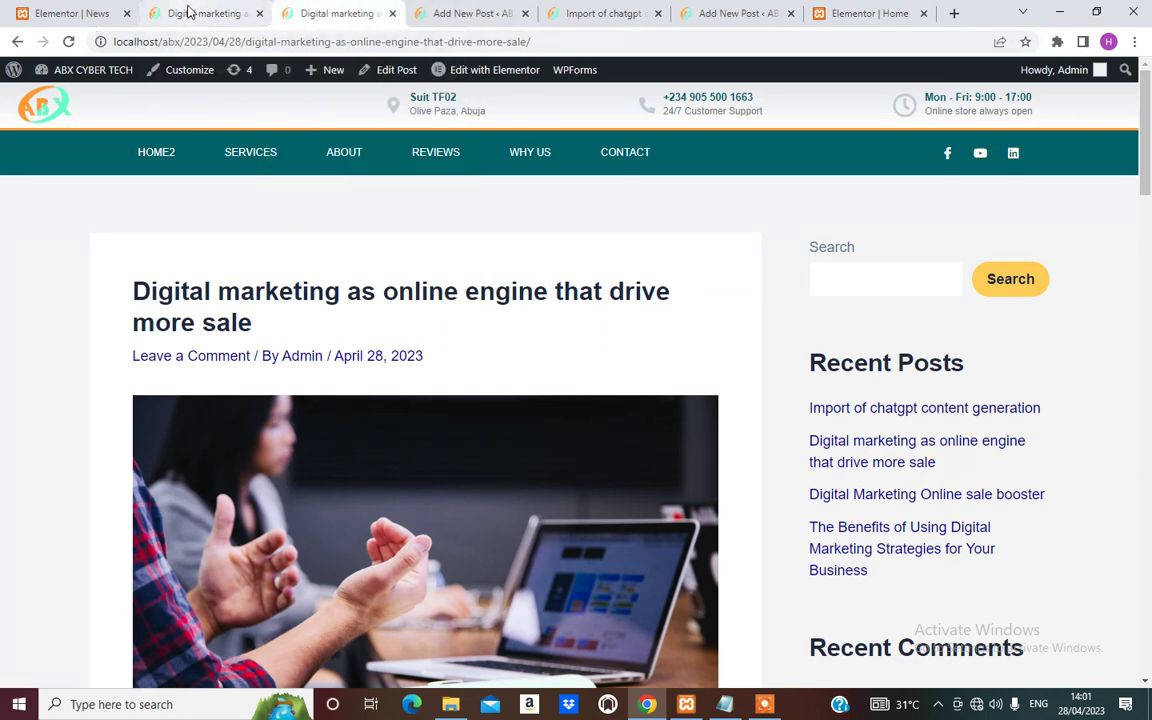
{"action": "left_click", "coordinate": [90, 14]}
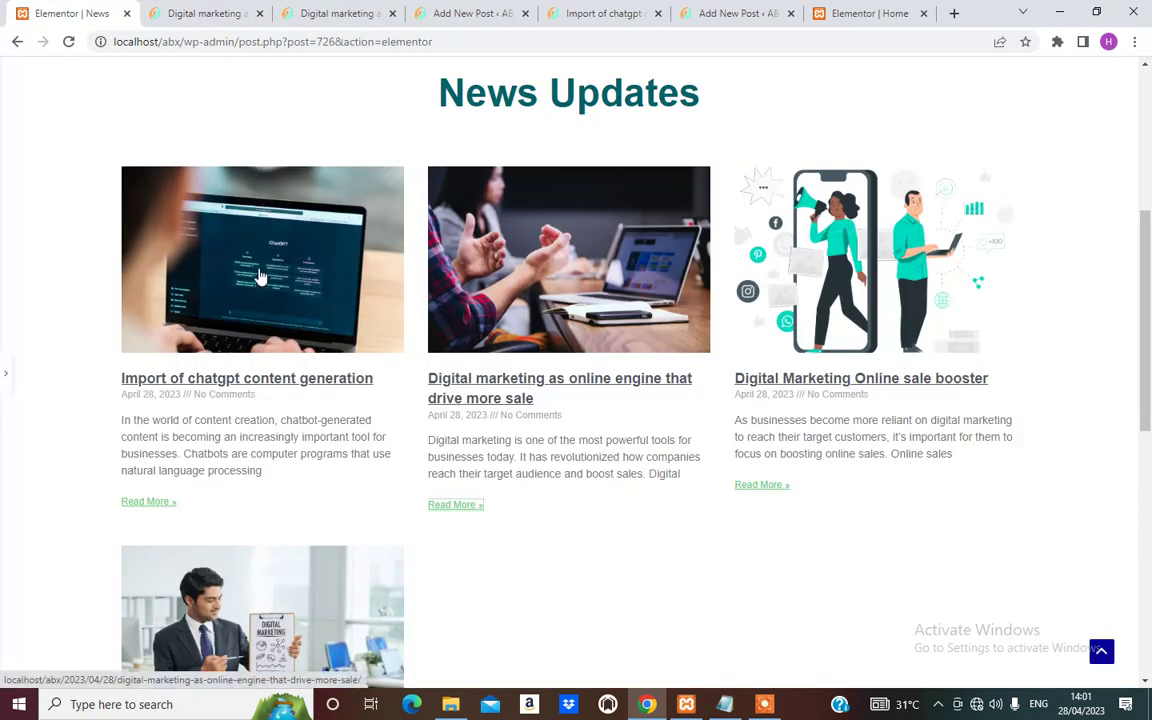
{"action": "left_click", "coordinate": [8, 378]}
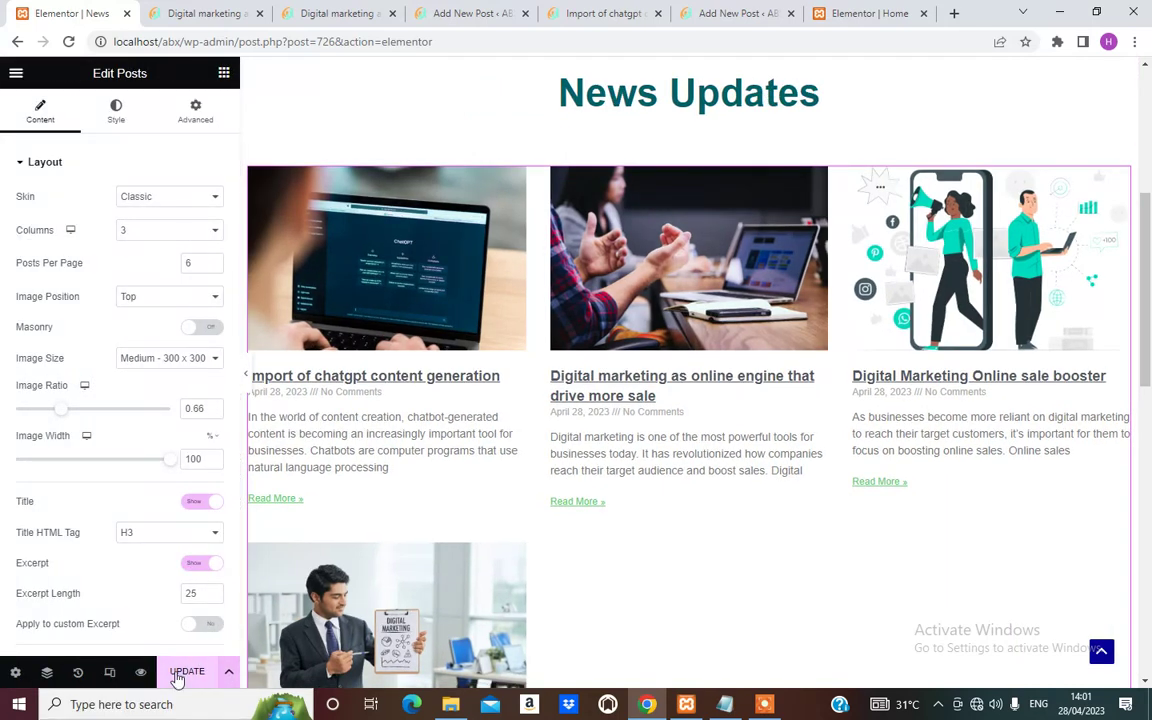
{"action": "left_click", "coordinate": [195, 668]}
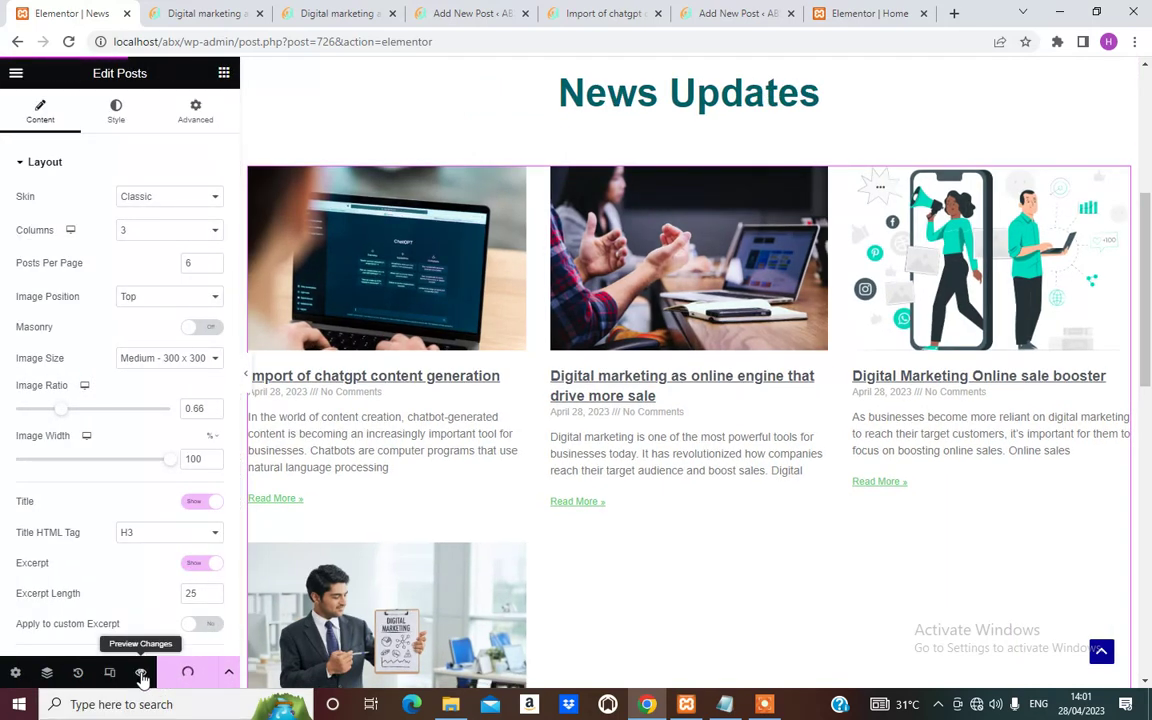
{"action": "left_click", "coordinate": [141, 674]}
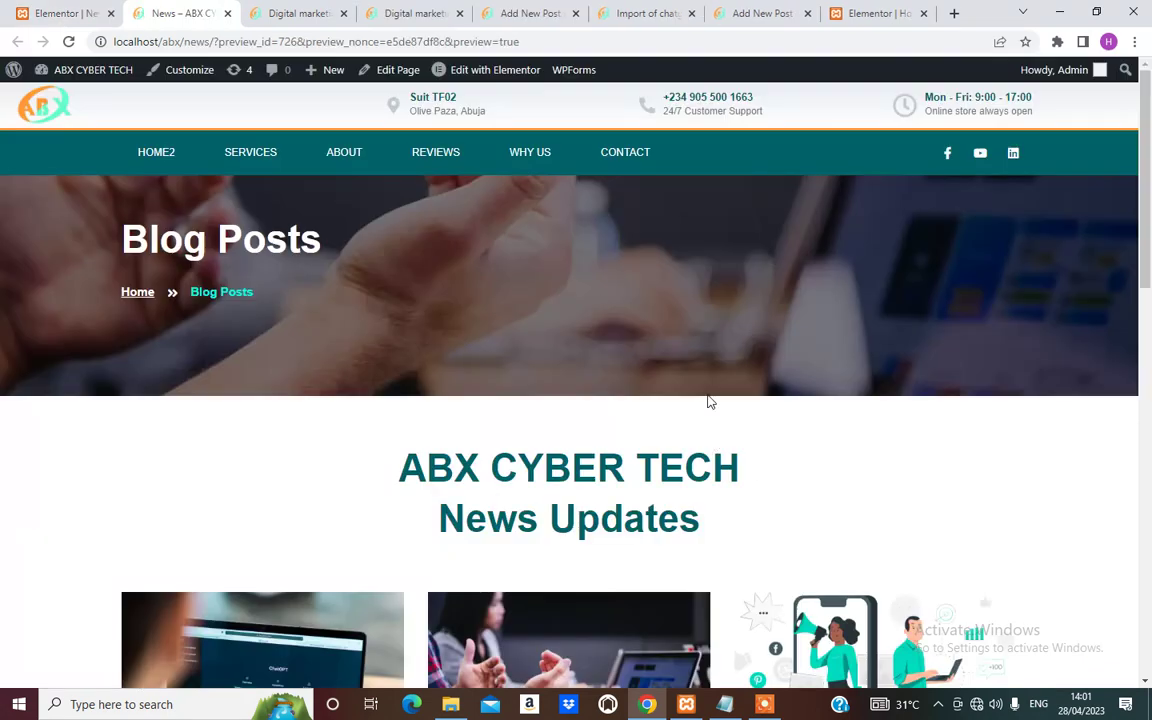
Review the News page preview, checking the layout, images, excerpts and Read More links of the post grid.
{"action": "scroll", "coordinate": [728, 416], "scroll_direction": "down", "scroll_amount": 3}
{"action": "scroll", "coordinate": [728, 416], "scroll_direction": "down", "scroll_amount": 6}
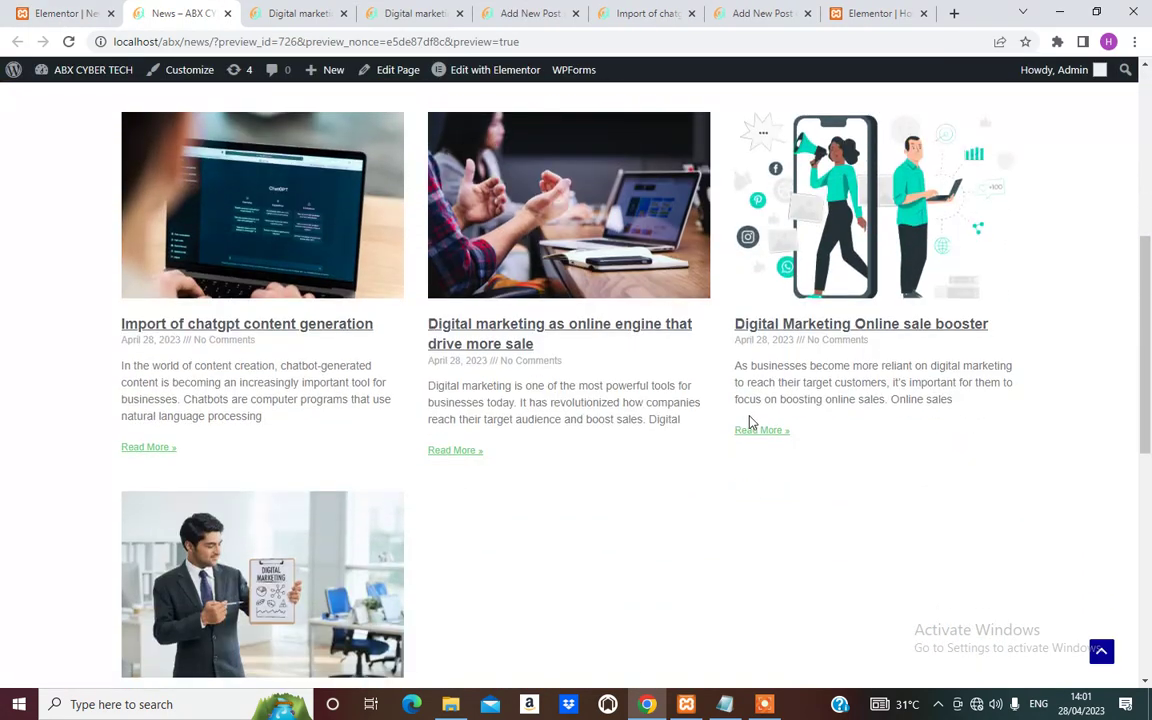
{"action": "scroll", "coordinate": [625, 450], "scroll_direction": "up", "scroll_amount": 7}
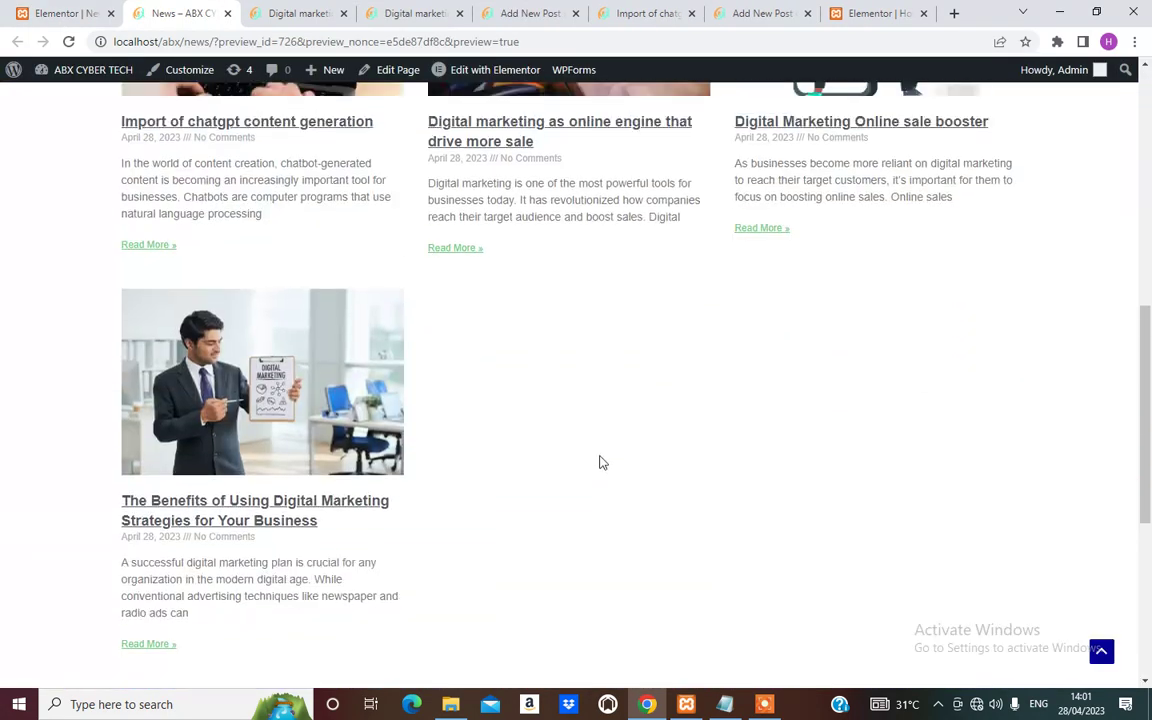
{"action": "scroll", "coordinate": [640, 490], "scroll_direction": "down", "scroll_amount": 3}
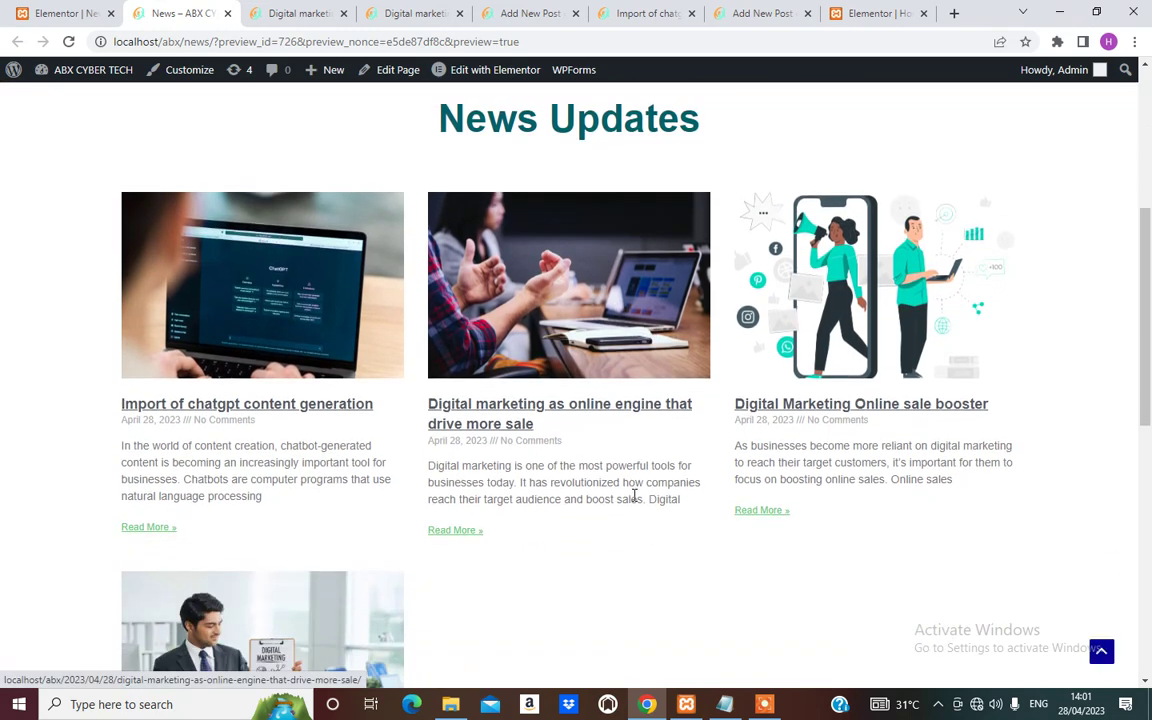
{"action": "scroll", "coordinate": [360, 525], "scroll_direction": "up", "scroll_amount": 2}
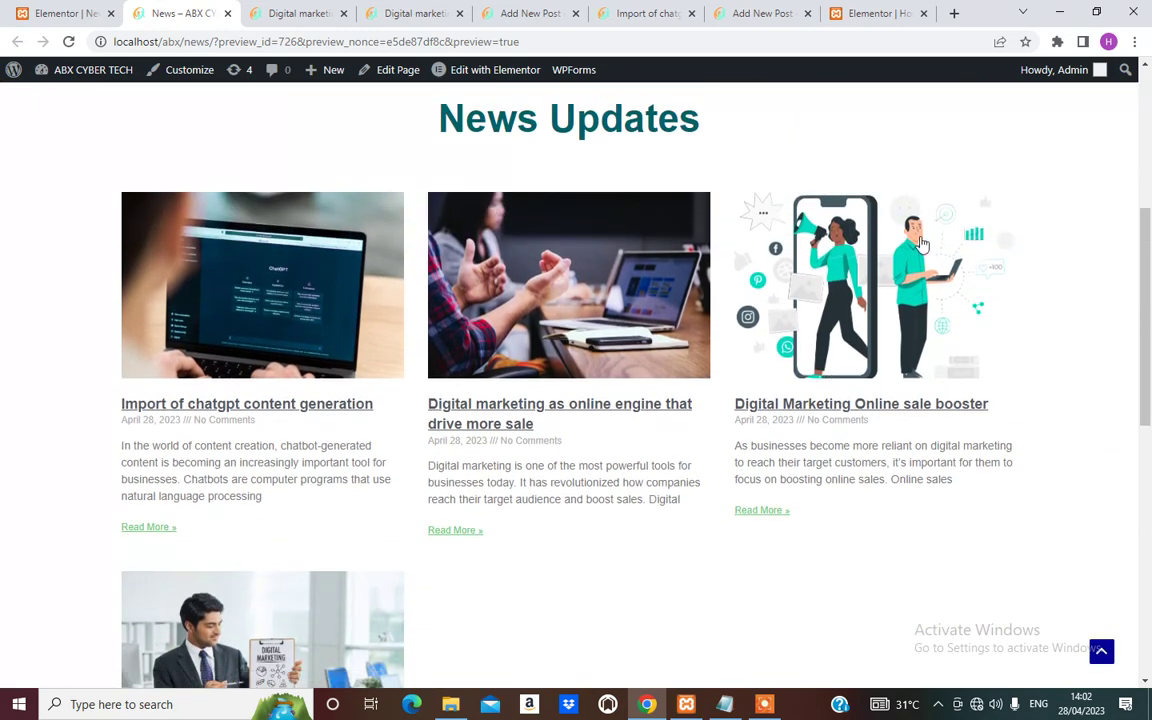
{"action": "scroll", "coordinate": [291, 522], "scroll_direction": "down", "scroll_amount": 3}
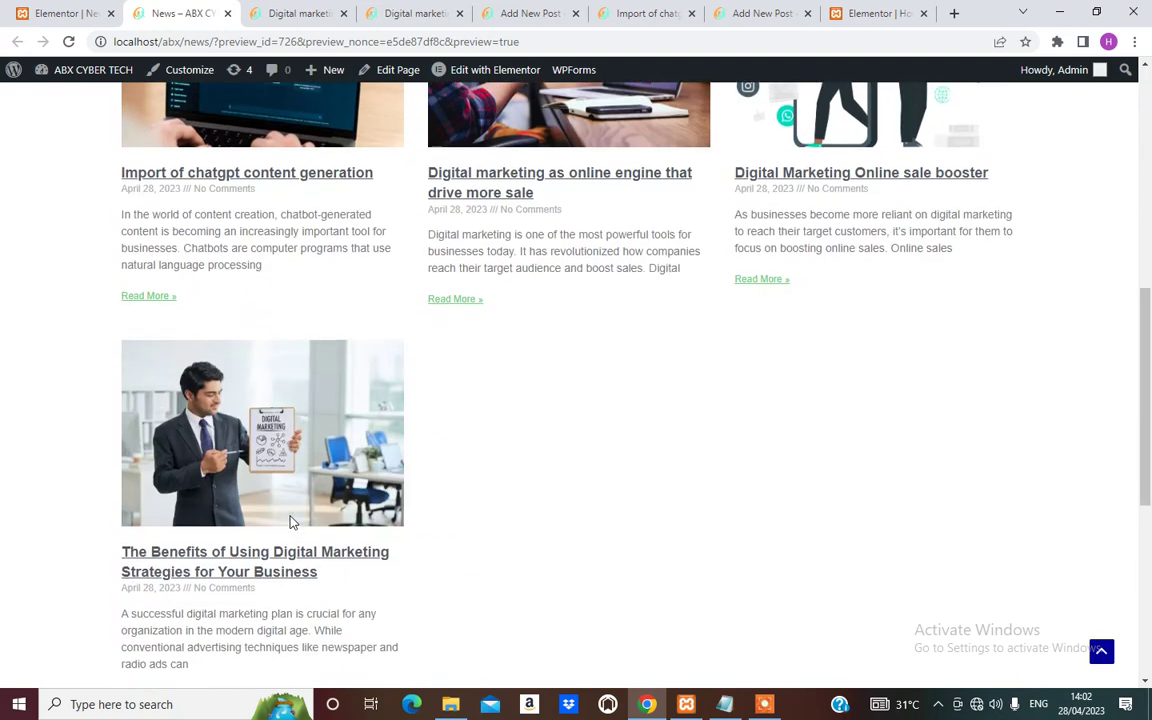
{"action": "scroll", "coordinate": [291, 522], "scroll_direction": "up", "scroll_amount": 2}
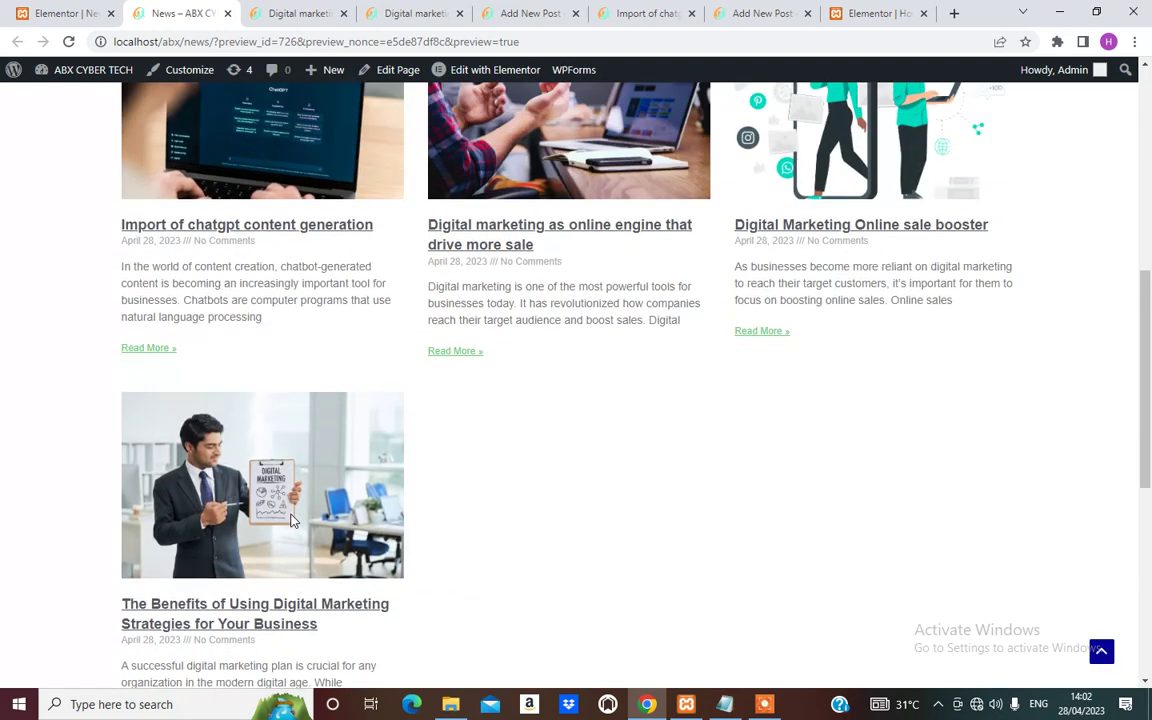
{"action": "scroll", "coordinate": [203, 540], "scroll_direction": "down", "scroll_amount": 1}
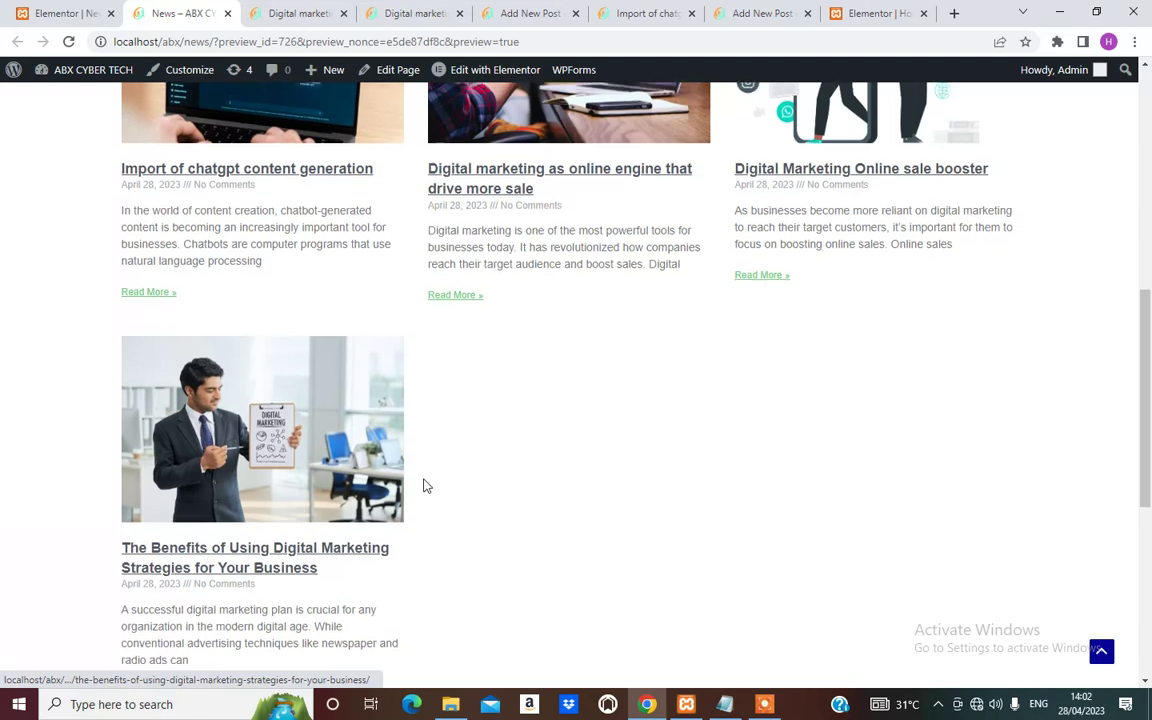
{"action": "scroll", "coordinate": [221, 206], "scroll_direction": "up", "scroll_amount": 2}
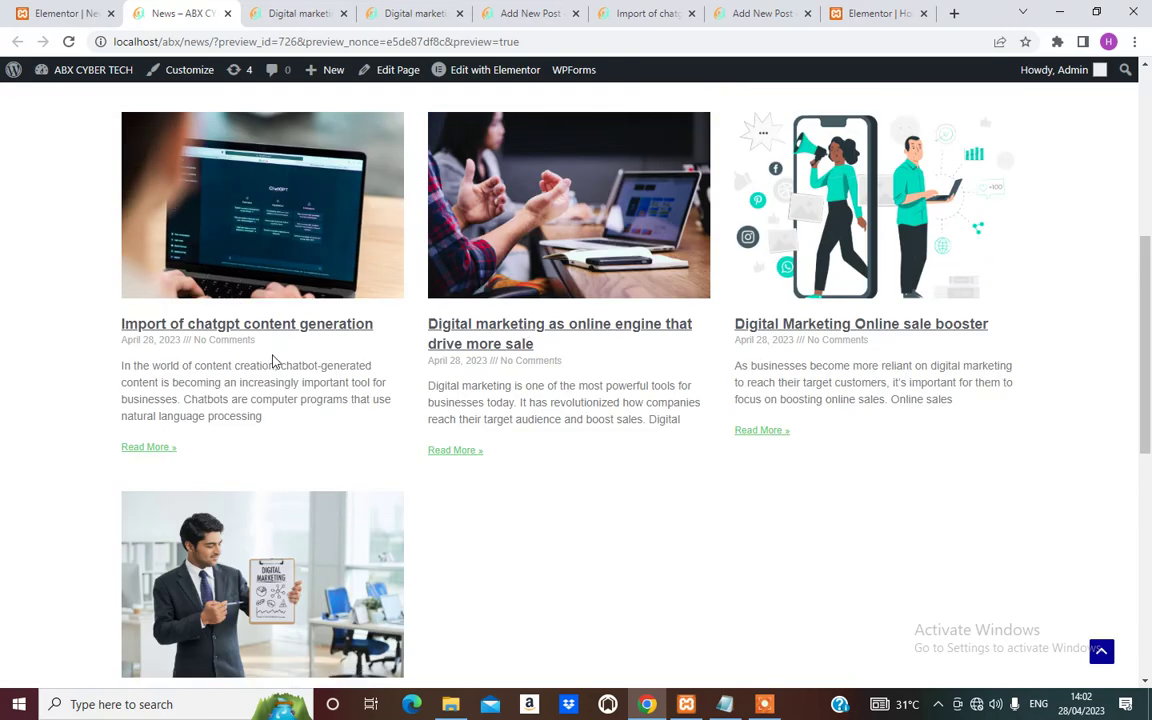
Go back to the News page editor and set the Posts widget to show 2 posts per page.
{"action": "left_click", "coordinate": [62, 12]}
{"action": "scroll", "coordinate": [651, 543], "scroll_direction": "down", "scroll_amount": 1}
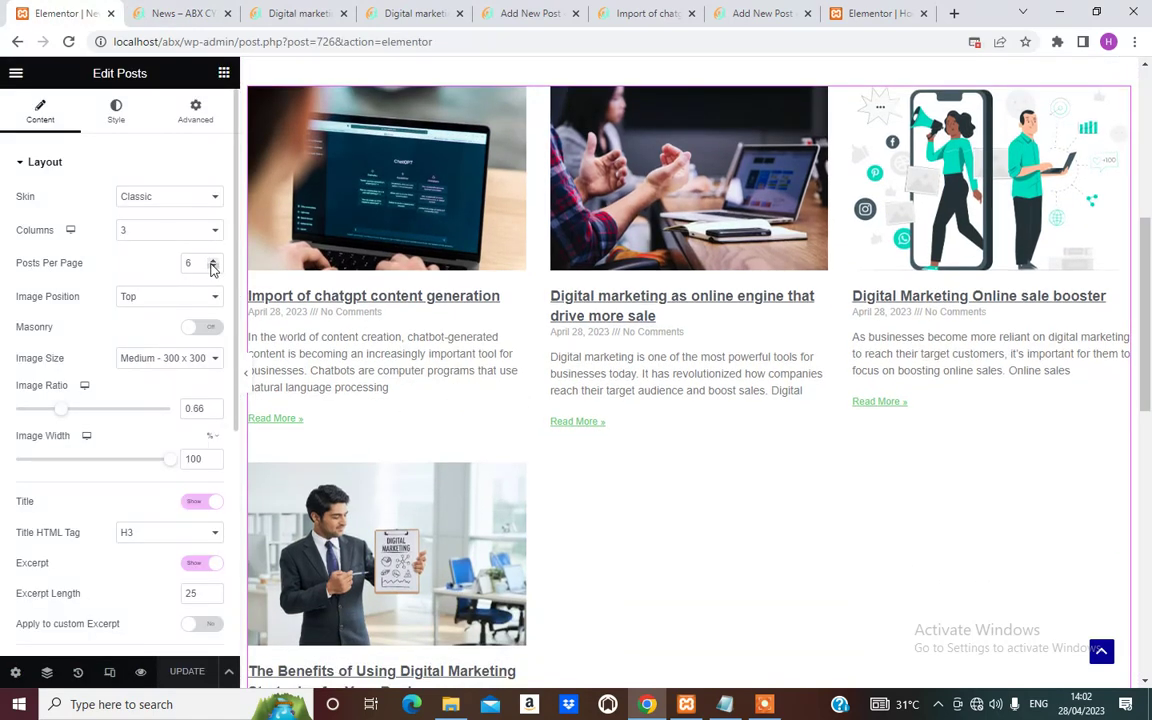
{"action": "scroll", "coordinate": [846, 540], "scroll_direction": "down", "scroll_amount": 5}
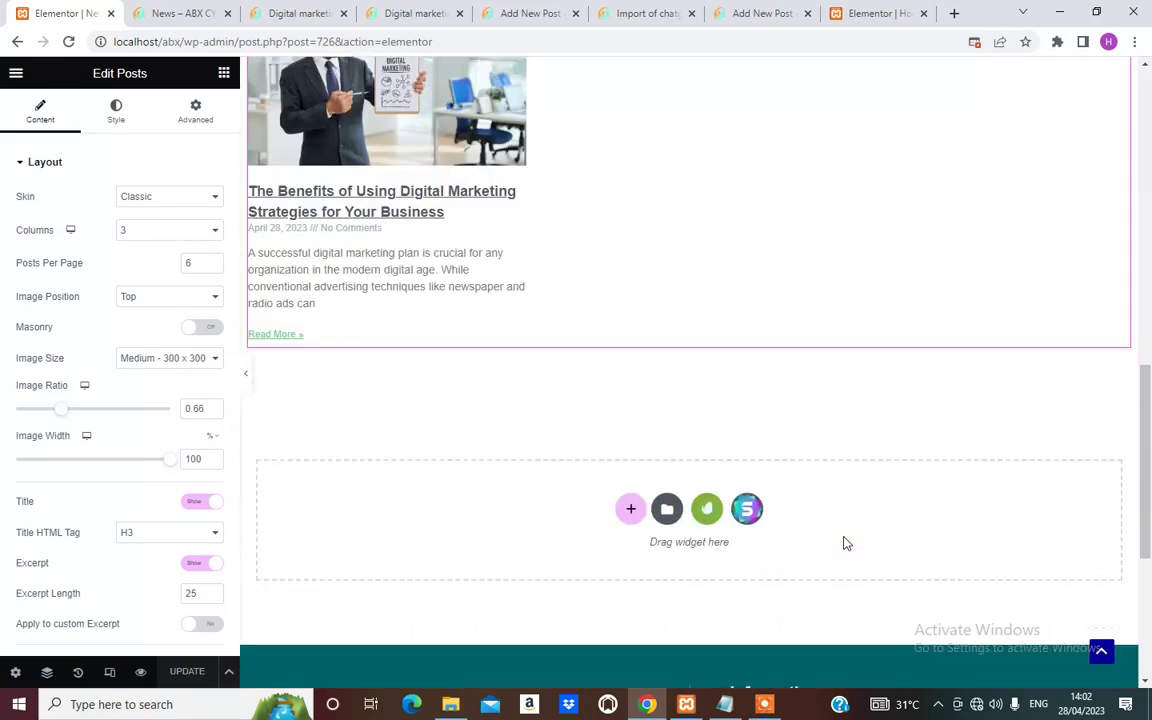
{"action": "scroll", "coordinate": [843, 542], "scroll_direction": "up", "scroll_amount": 3}
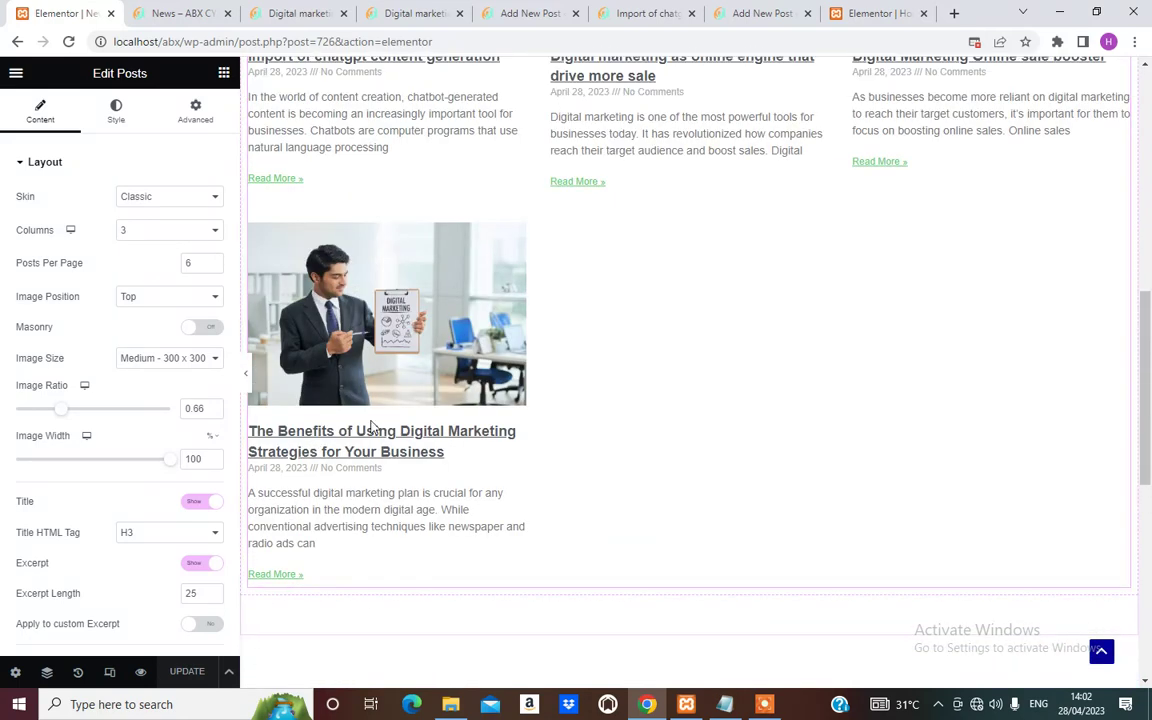
{"action": "left_click", "coordinate": [212, 260]}
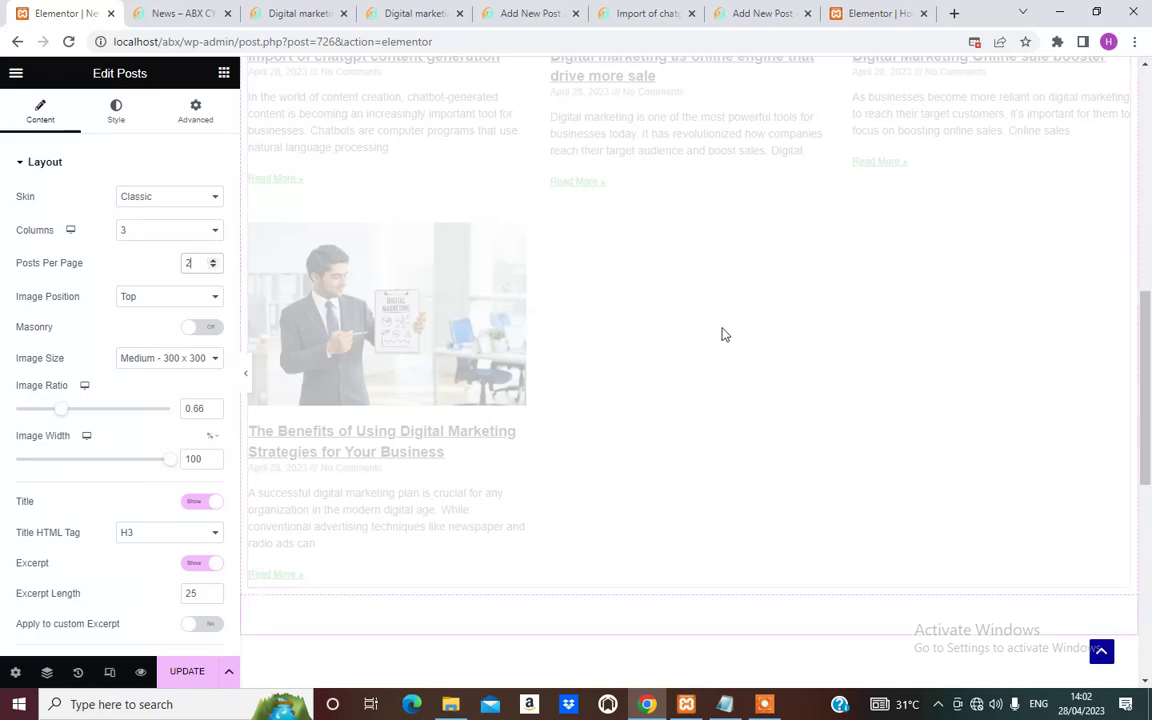
{"action": "left_click", "coordinate": [42, 150]}
{"action": "scroll", "coordinate": [313, 208], "scroll_direction": "up", "scroll_amount": 3}
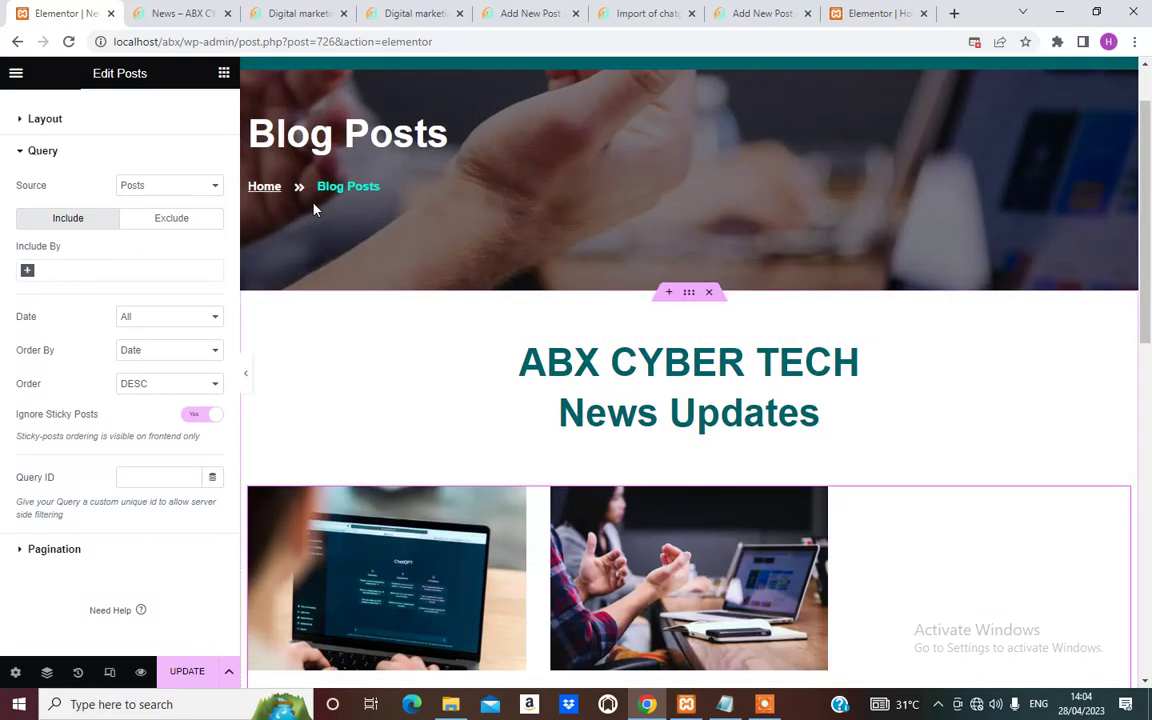
Raise the Posts widget's posts per page to 8 and check the post grid.
{"action": "left_click", "coordinate": [42, 122]}
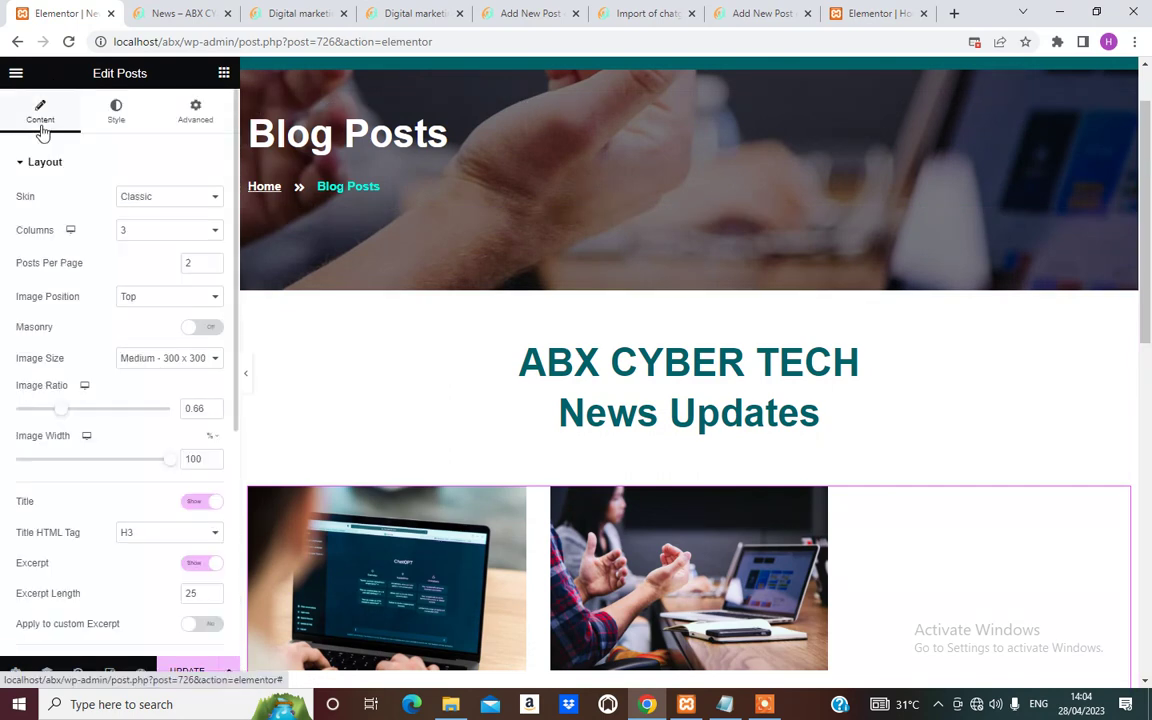
{"action": "double_click", "coordinate": [213, 263]}
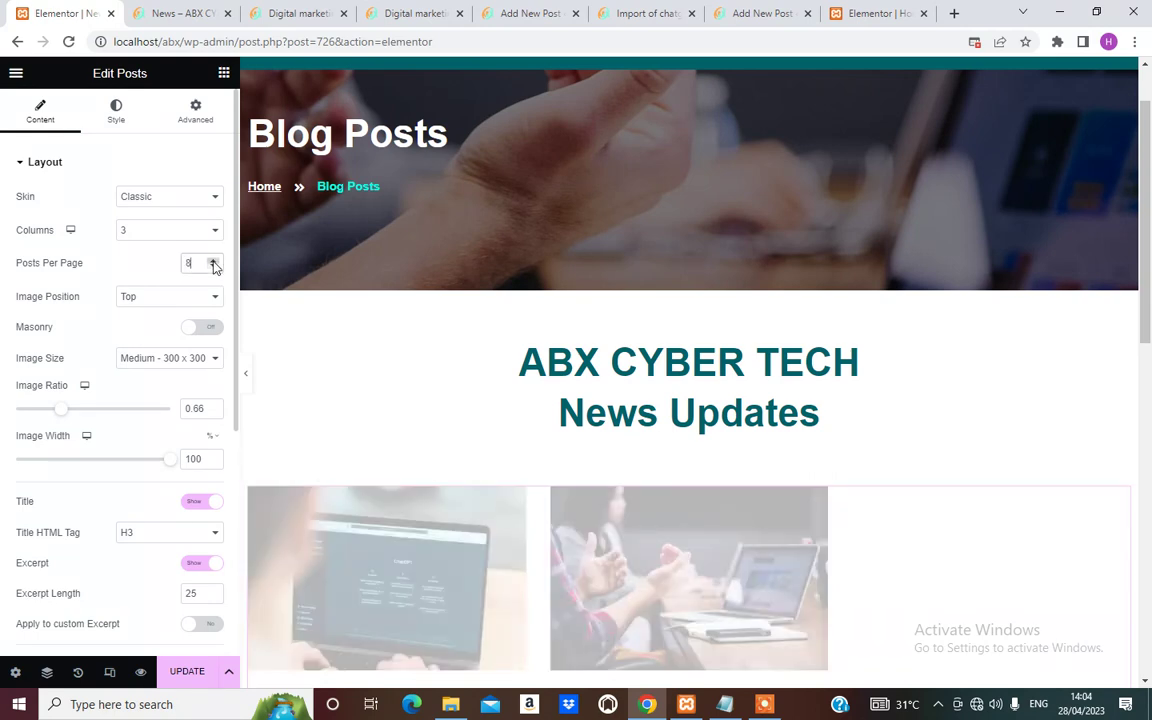
{"action": "scroll", "coordinate": [897, 370], "scroll_direction": "down", "scroll_amount": 6}
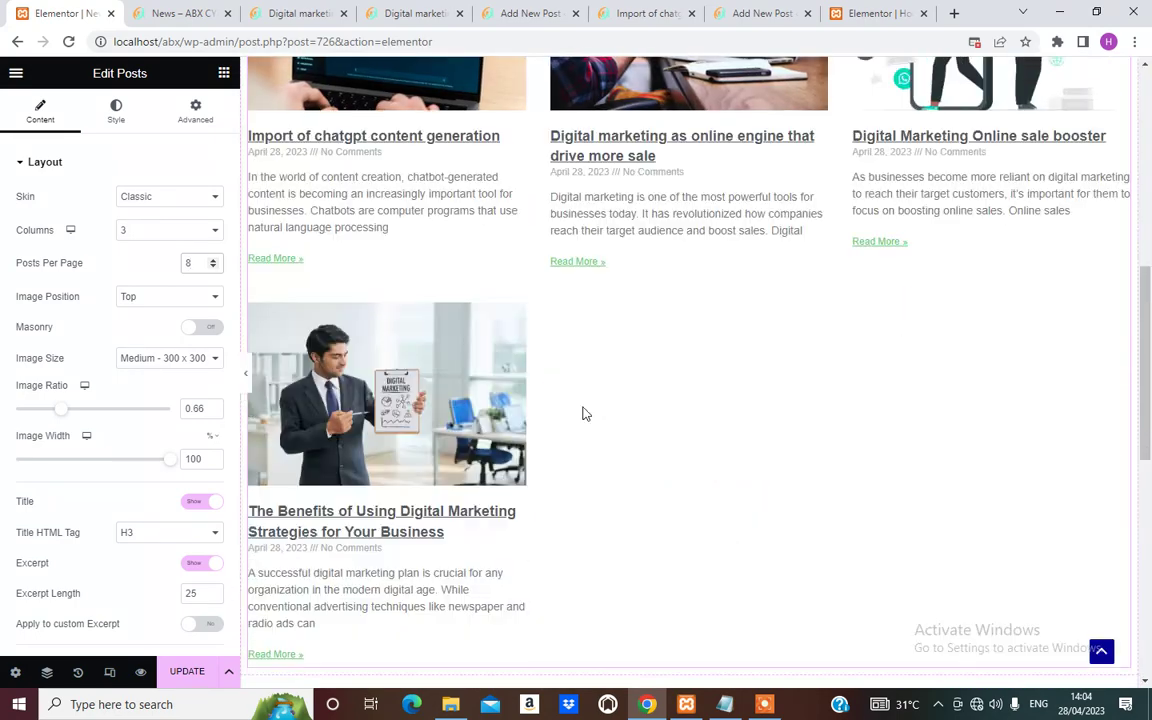
{"action": "scroll", "coordinate": [491, 386], "scroll_direction": "up", "scroll_amount": 3}
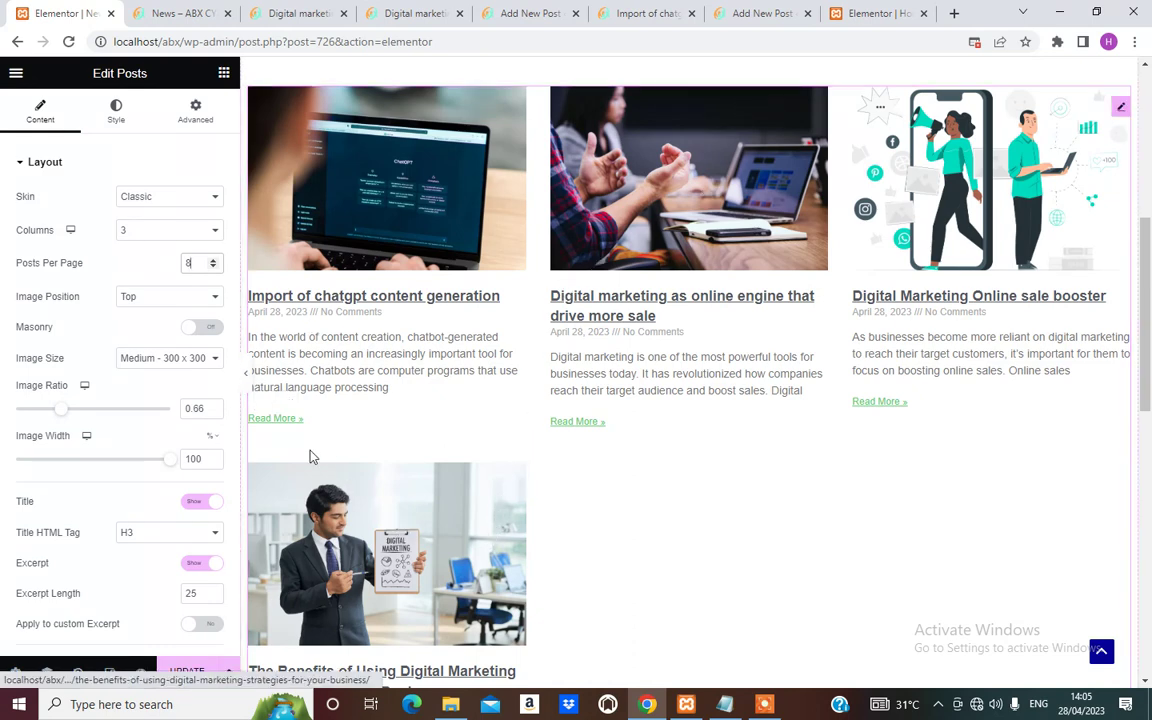
Change the Posts widget's posts per page to 12 and check the post grid.
{"action": "left_click", "coordinate": [214, 260]}
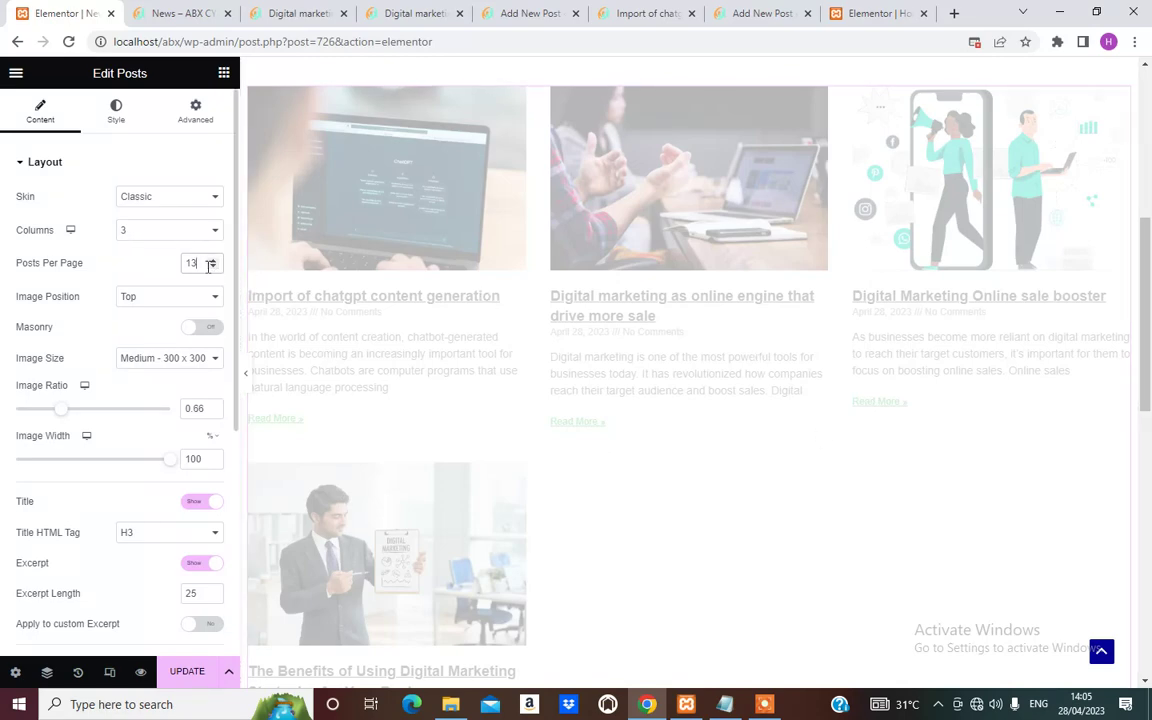
{"action": "left_click", "coordinate": [212, 267]}
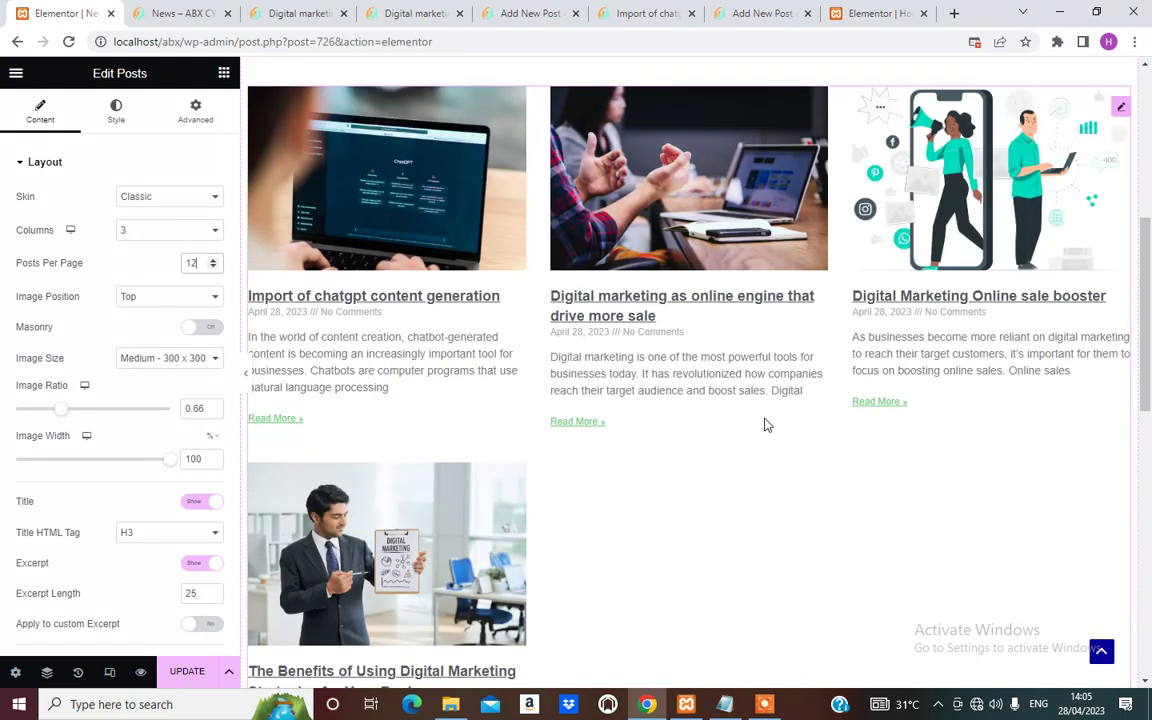
{"action": "scroll", "coordinate": [707, 455], "scroll_direction": "down", "scroll_amount": 3}
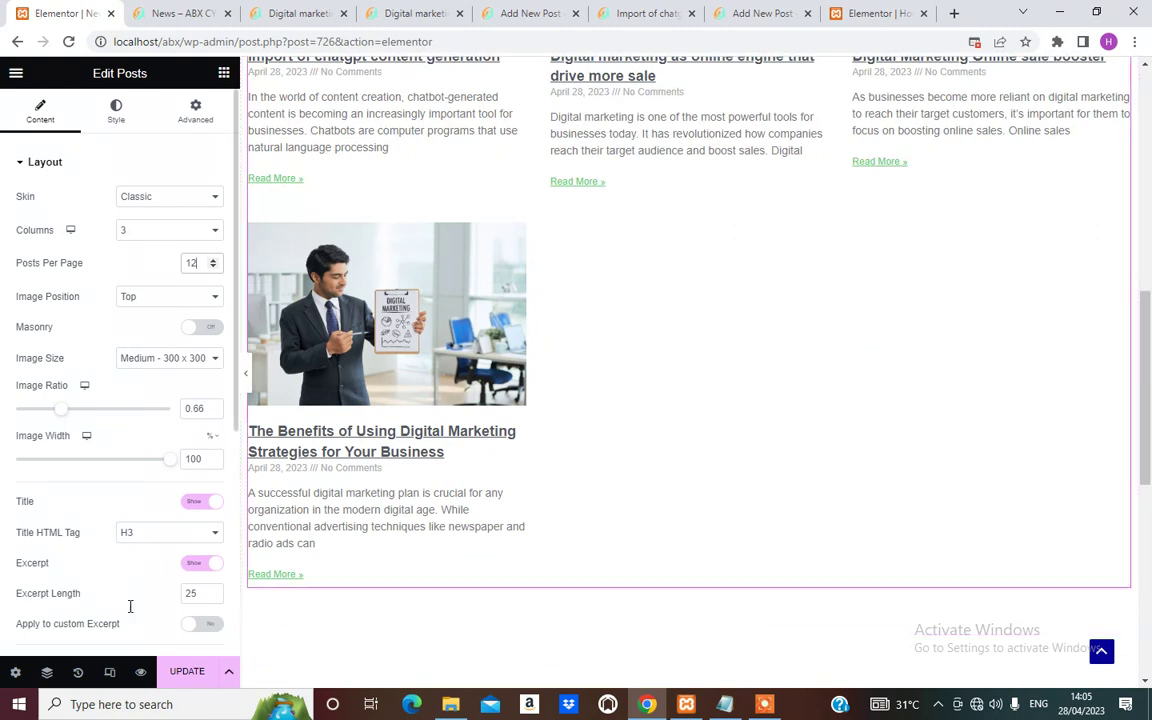
Set the Posts widget's pagination to Previous/Next and look below the post grid for the page links.
{"action": "scroll", "coordinate": [130, 606], "scroll_direction": "down", "scroll_amount": 4}
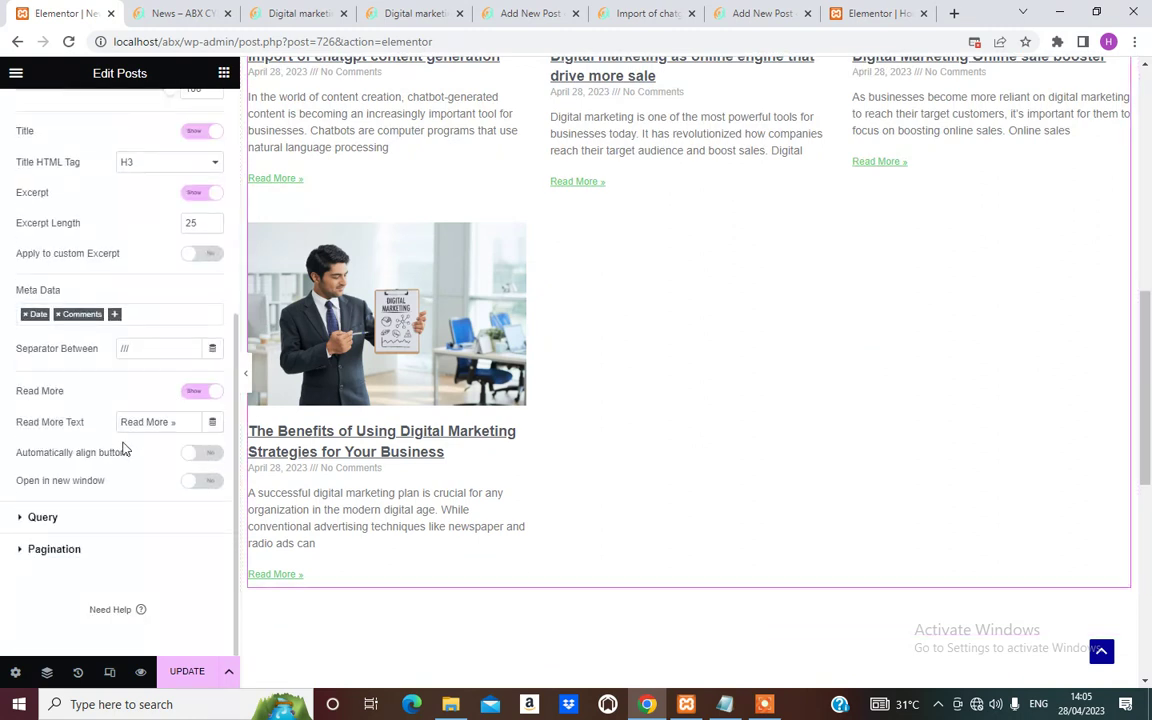
{"action": "left_click", "coordinate": [70, 551]}
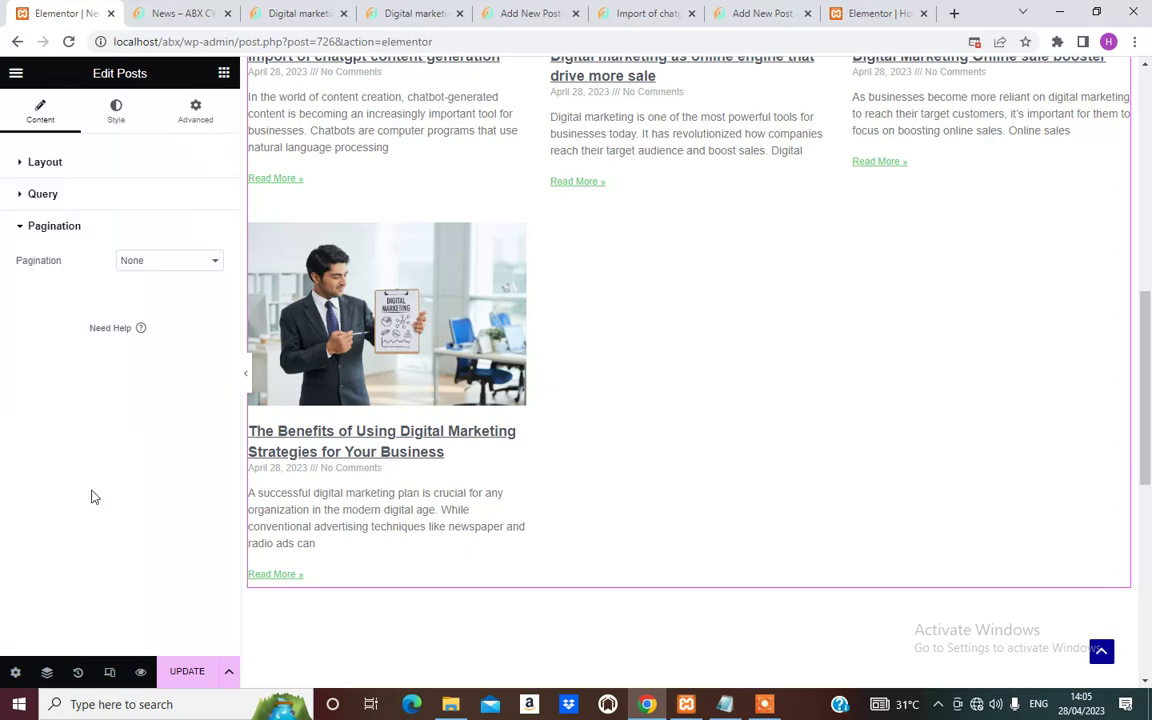
{"action": "left_click", "coordinate": [152, 263]}
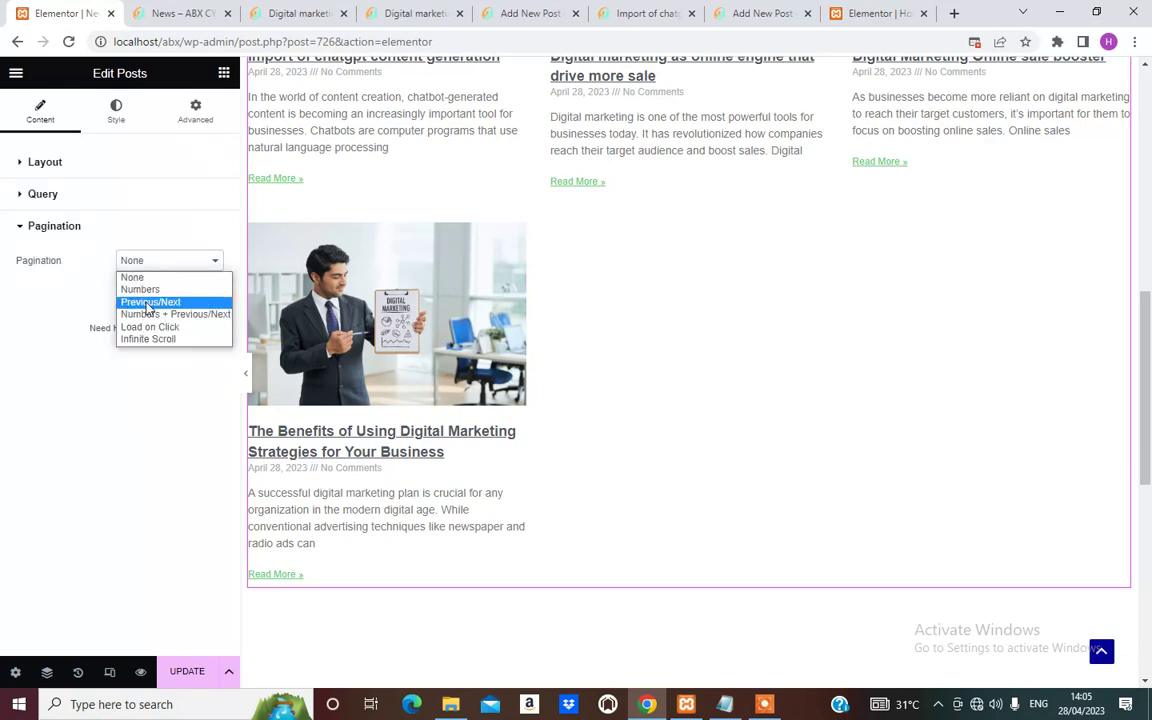
{"action": "left_click", "coordinate": [150, 302]}
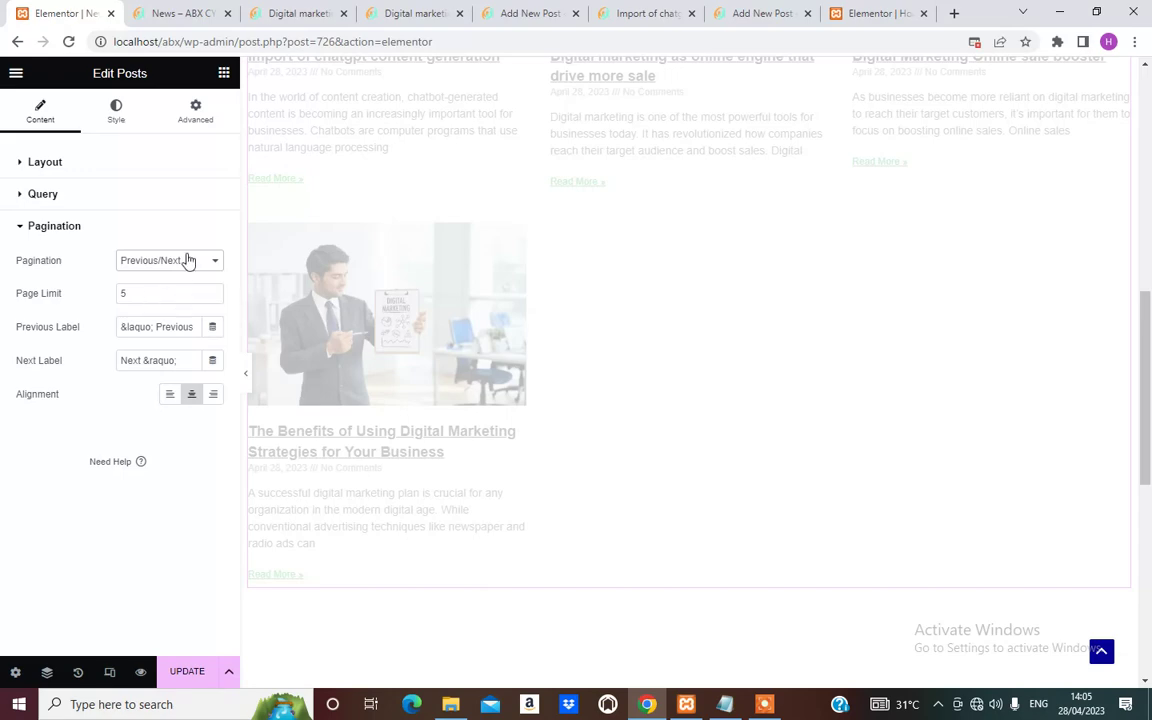
{"action": "left_click", "coordinate": [188, 260]}
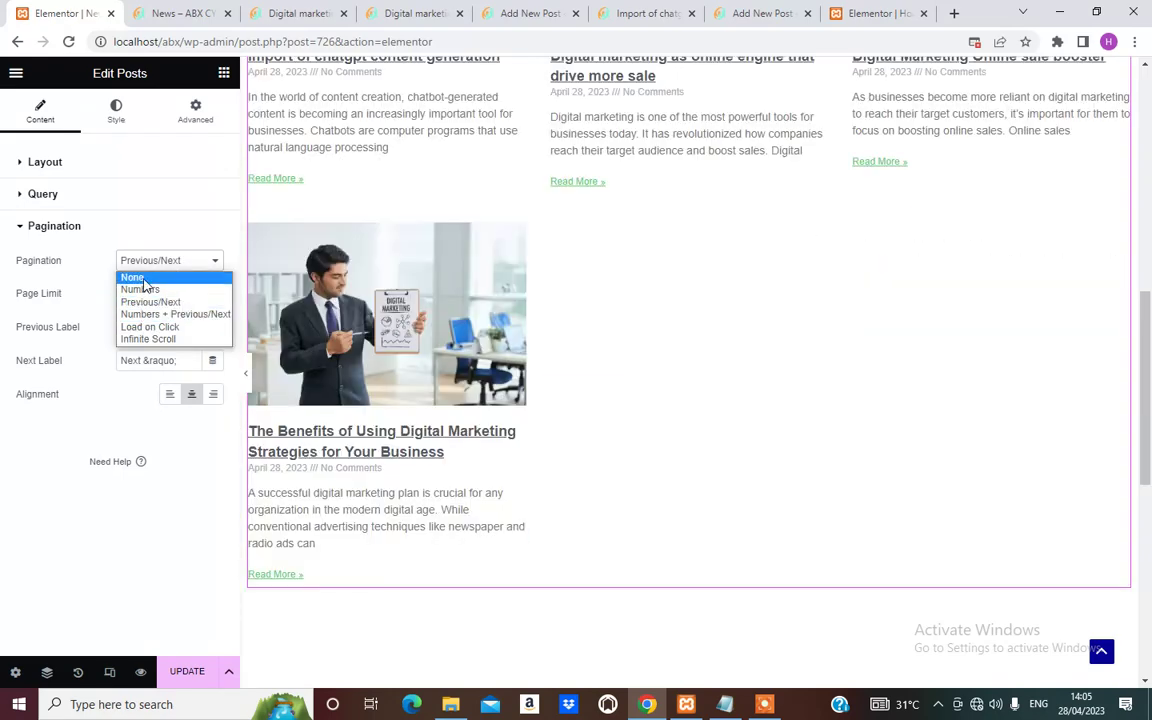
{"action": "scroll", "coordinate": [818, 519], "scroll_direction": "down", "scroll_amount": 2}
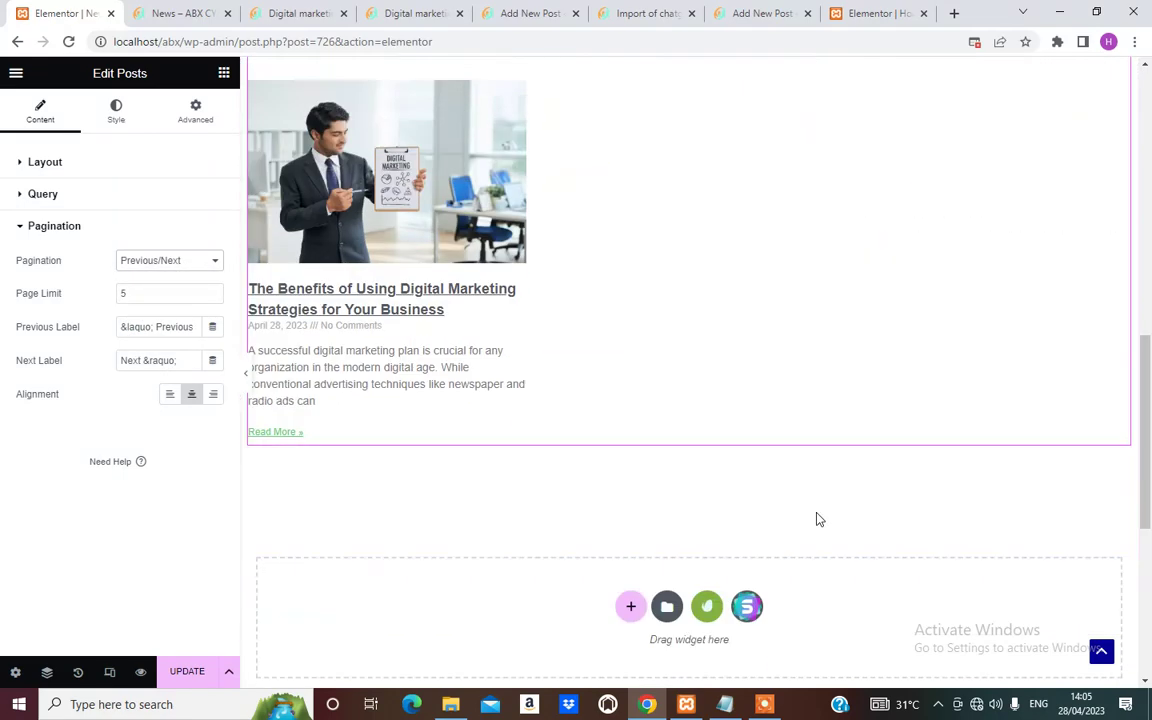
{"action": "scroll", "coordinate": [462, 446], "scroll_direction": "up", "scroll_amount": 1}
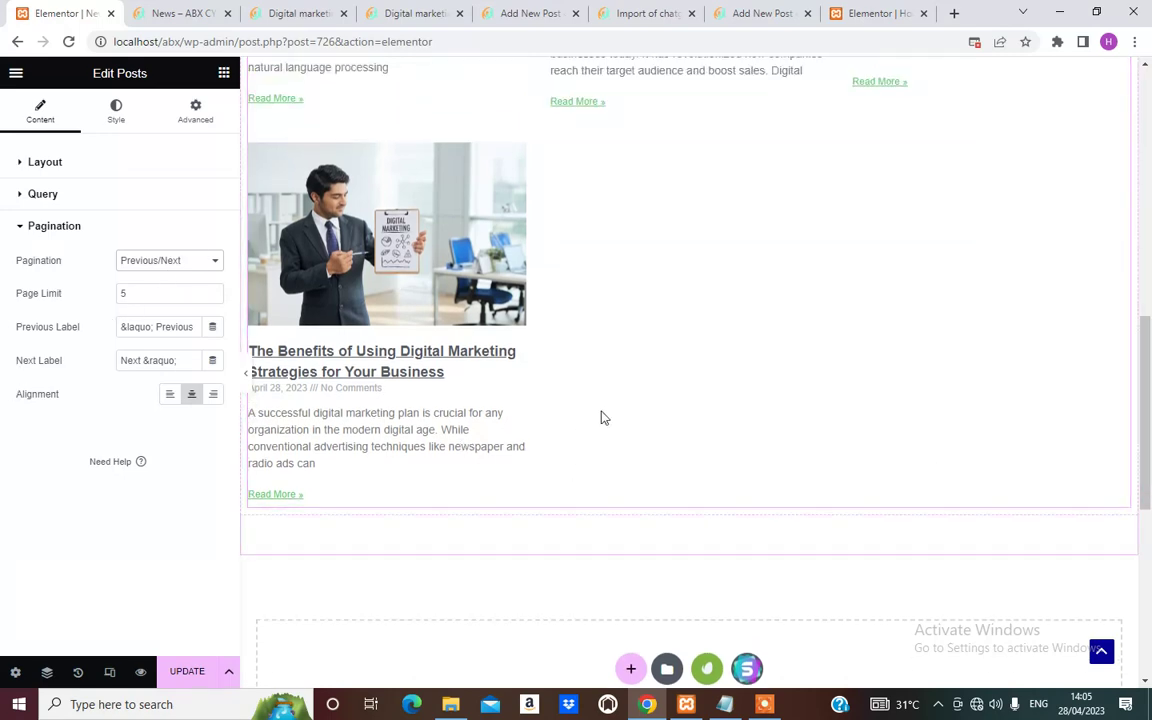
{"action": "scroll", "coordinate": [601, 418], "scroll_direction": "up", "scroll_amount": 2}
Reduce the Posts widget's posts per page to 2 so the posts split across pages.
{"action": "left_click", "coordinate": [44, 163]}
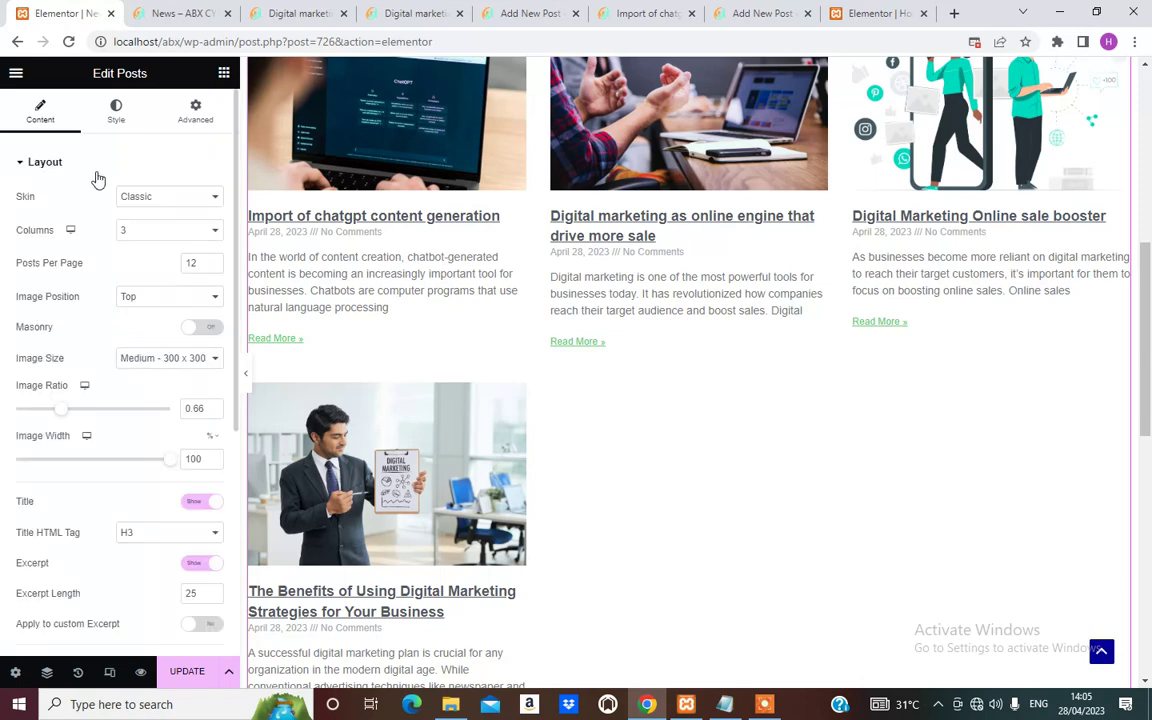
{"action": "left_click", "coordinate": [213, 261]}
{"action": "left_click", "coordinate": [213, 261]}
{"action": "left_click", "coordinate": [213, 261]}
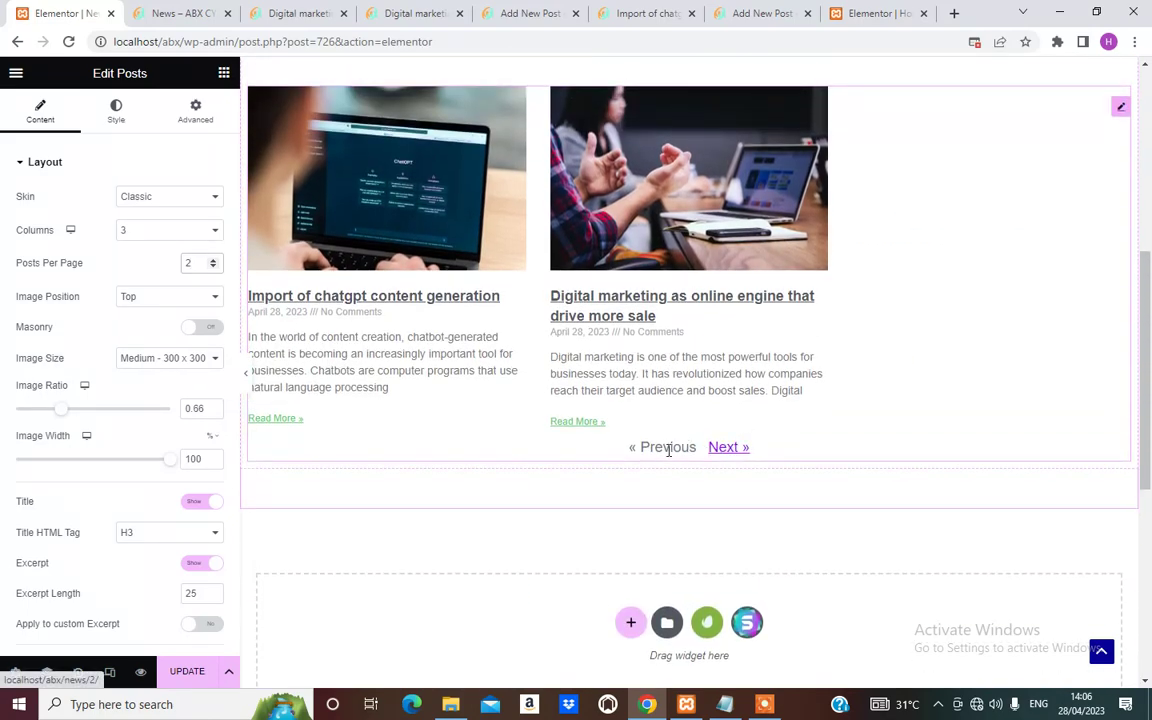
Look over the two-post grid and its page links, and update the News page.
{"action": "scroll", "coordinate": [500, 285], "scroll_direction": "up", "scroll_amount": 3}
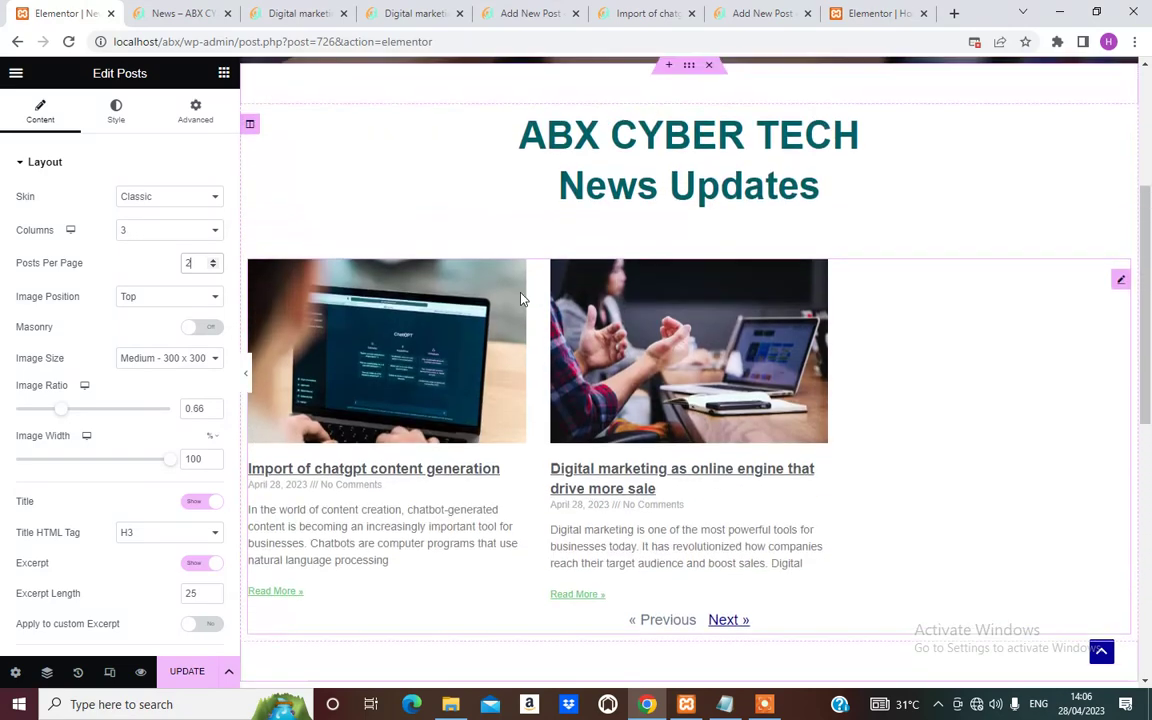
{"action": "scroll", "coordinate": [522, 310], "scroll_direction": "down", "scroll_amount": 1}
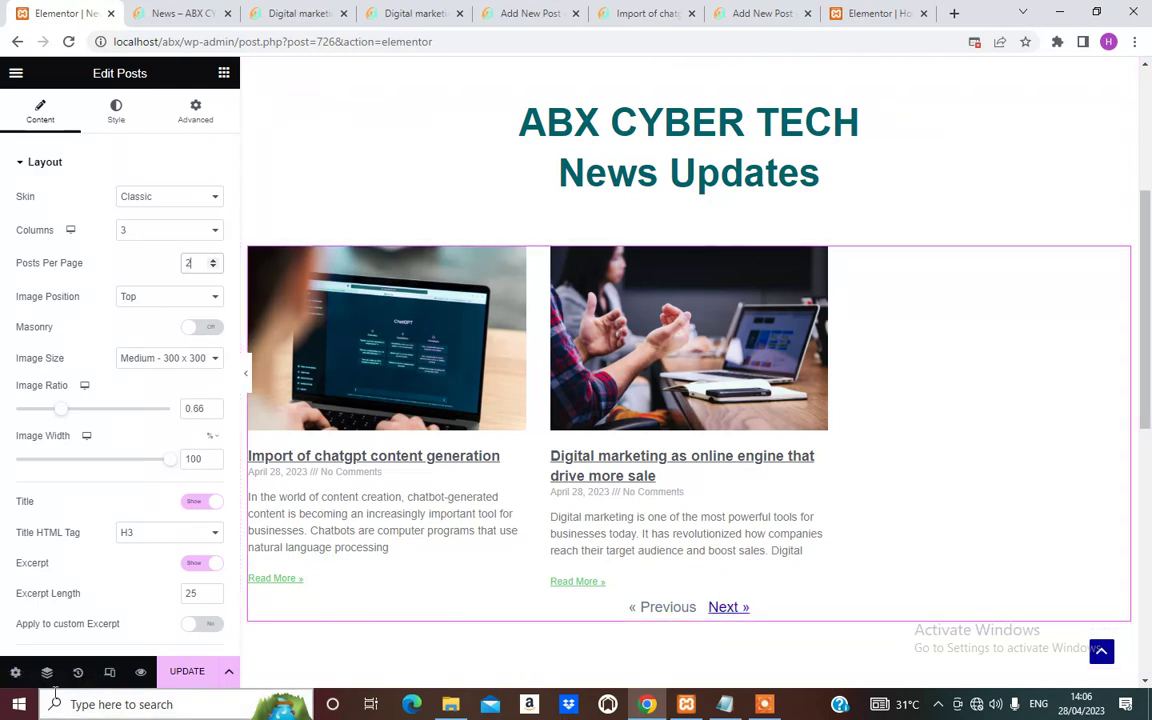
{"action": "left_click", "coordinate": [180, 677]}
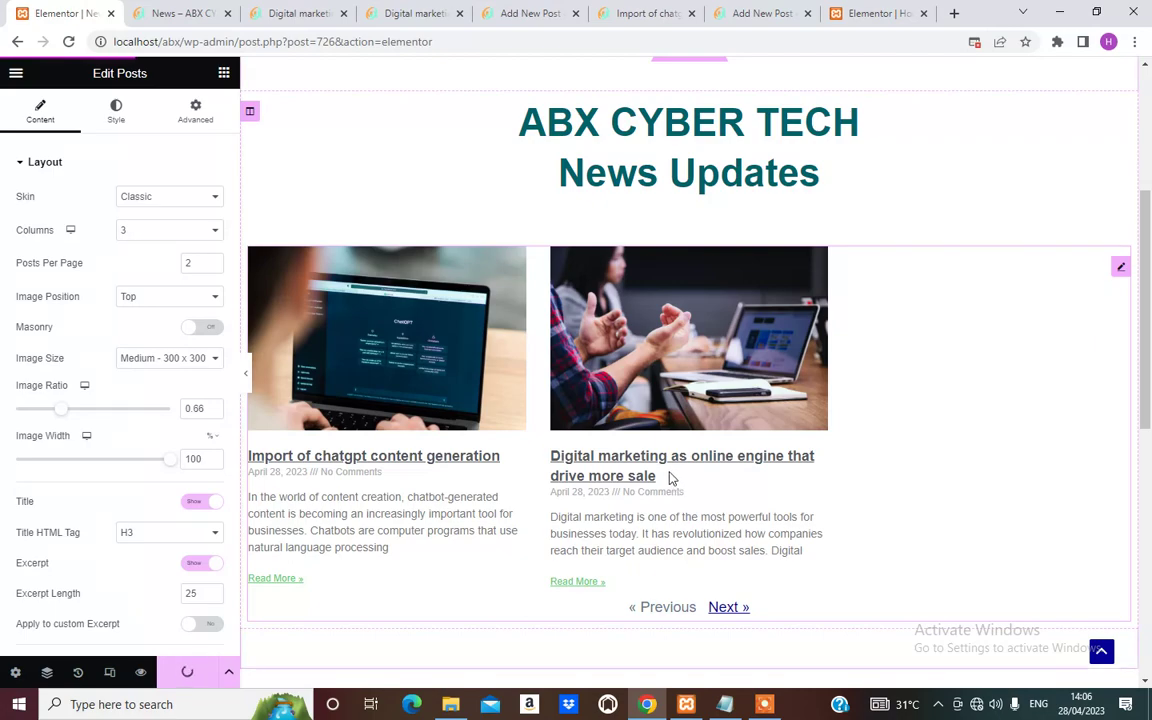
Open the News page preview and follow the Next link below the post grid to the second page.
{"action": "left_click", "coordinate": [152, 13]}
{"action": "scroll", "coordinate": [522, 295], "scroll_direction": "down", "scroll_amount": 4}
{"action": "scroll", "coordinate": [522, 295], "scroll_direction": "down", "scroll_amount": 3}
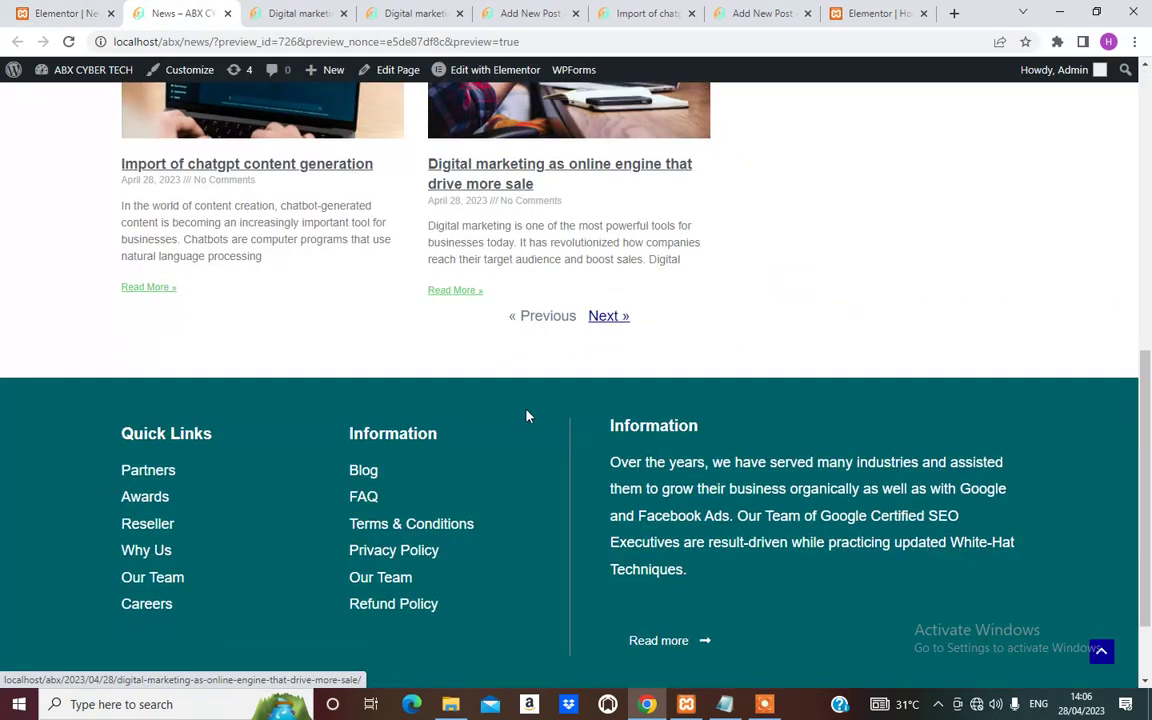
{"action": "scroll", "coordinate": [512, 375], "scroll_direction": "up", "scroll_amount": 2}
{"action": "left_click", "coordinate": [610, 478]}
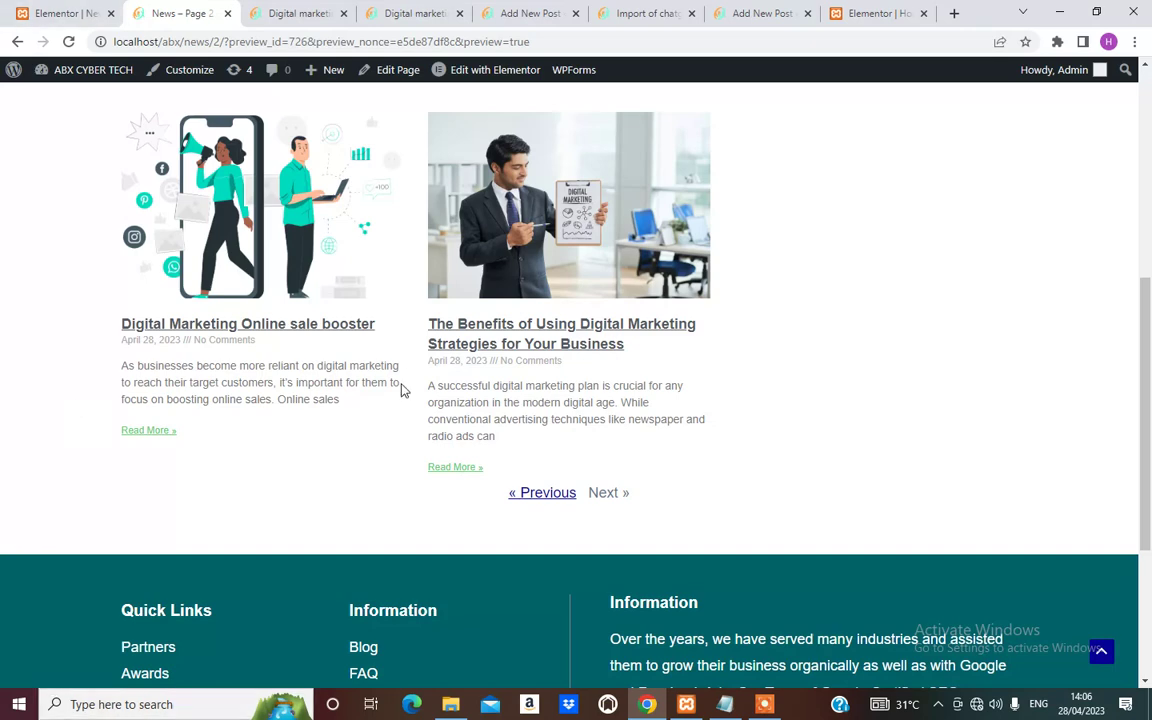
Check the second page of posts in the preview and return to the first page with the Previous link.
{"action": "scroll", "coordinate": [505, 390], "scroll_direction": "up", "scroll_amount": 2}
{"action": "scroll", "coordinate": [580, 400], "scroll_direction": "down", "scroll_amount": 3}
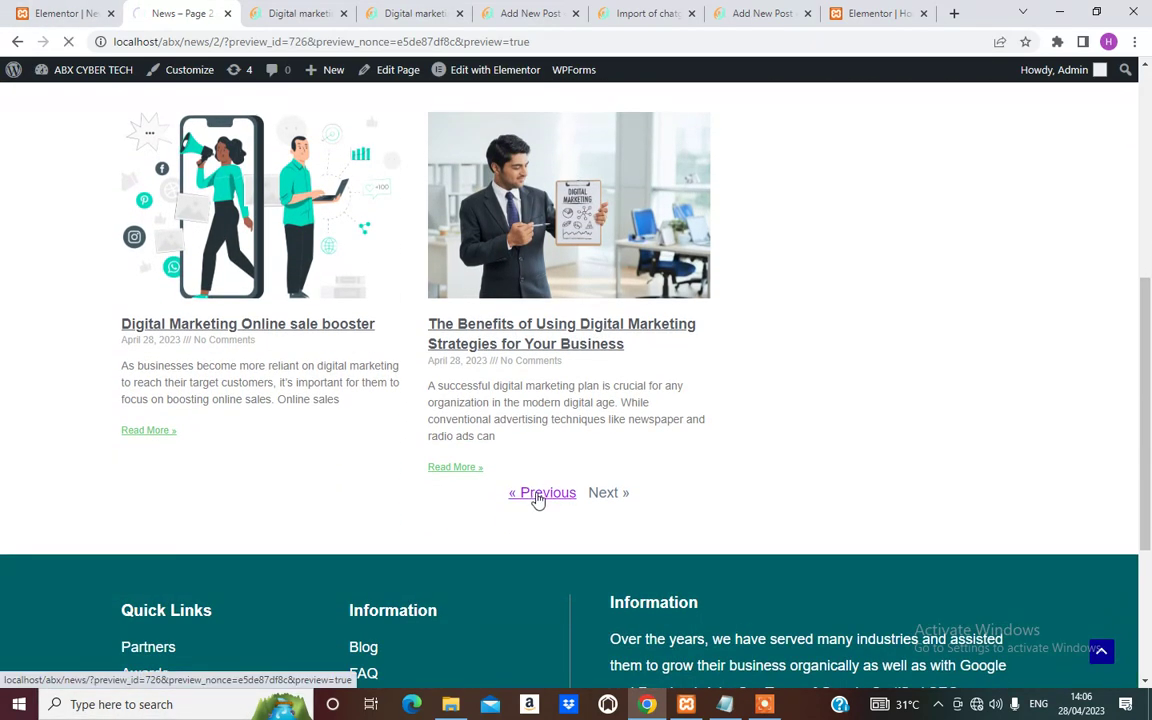
{"action": "left_click", "coordinate": [540, 493]}
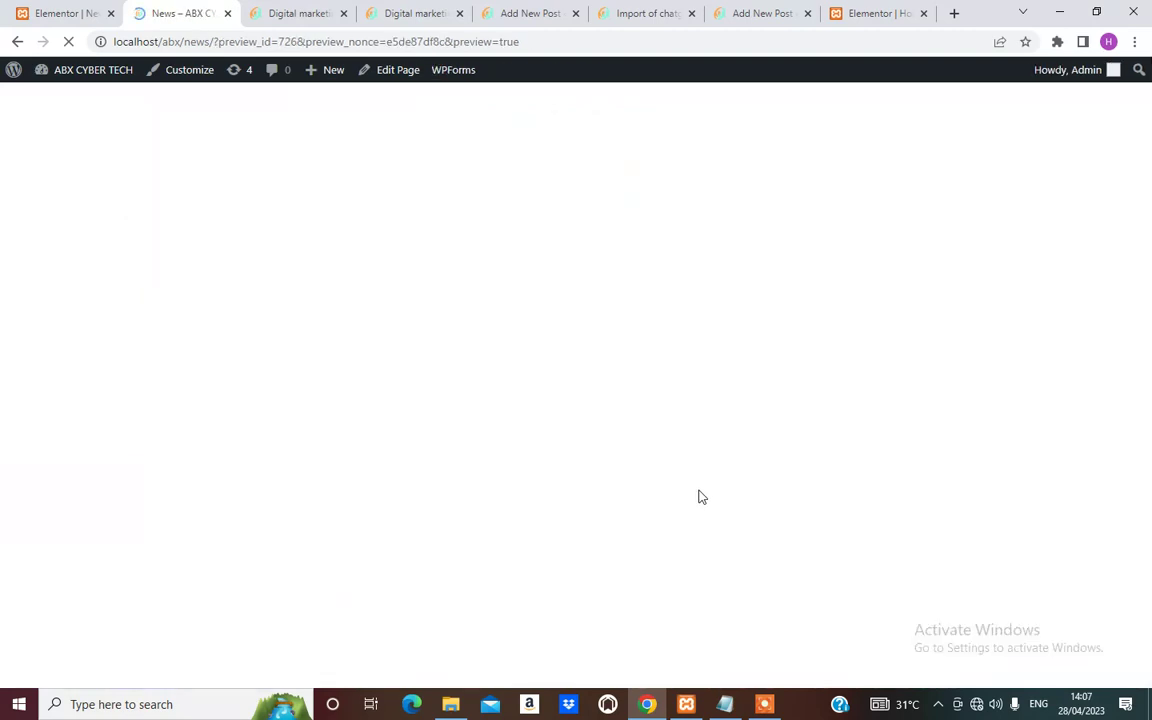
{"action": "scroll", "coordinate": [700, 496], "scroll_direction": "down", "scroll_amount": 5}
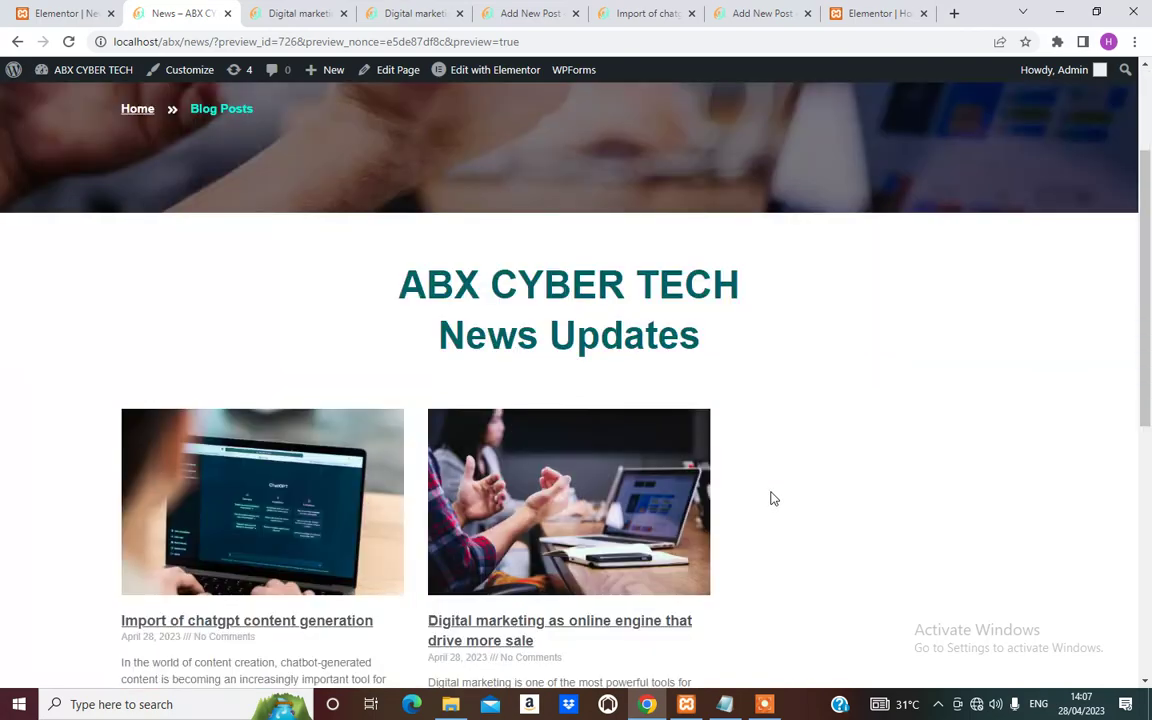
{"action": "scroll", "coordinate": [540, 465], "scroll_direction": "up", "scroll_amount": 4}
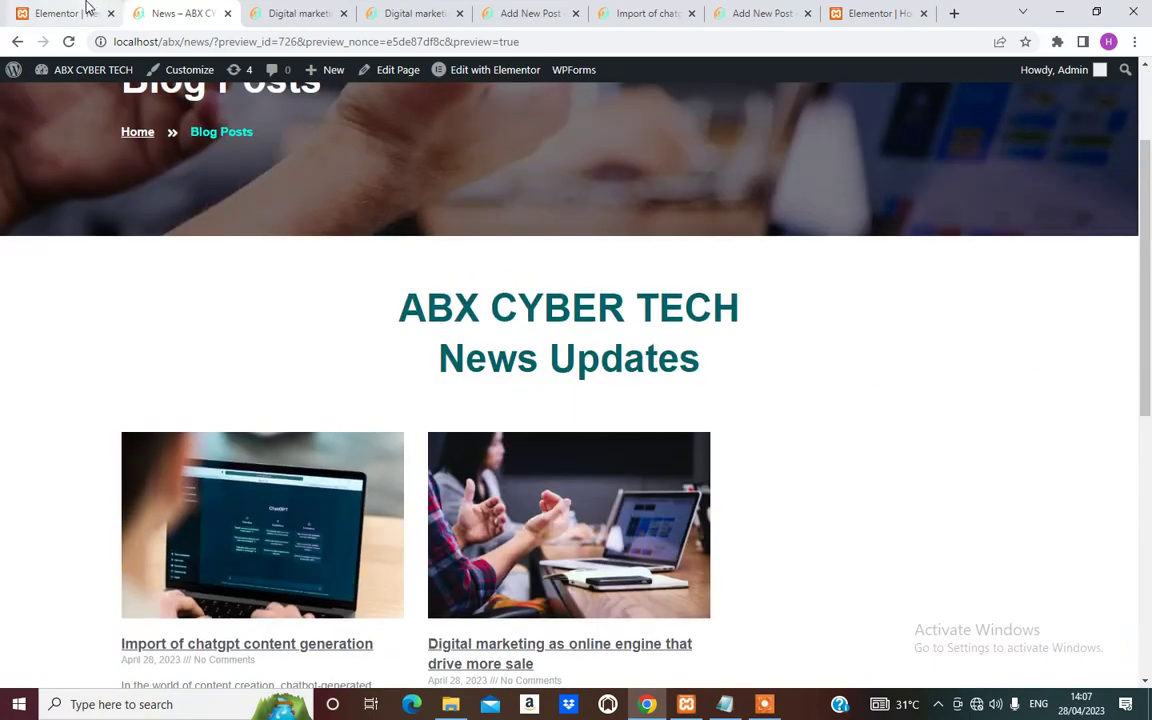
Change the Posts widget's pagination to Numbers + Previous/Next in the Elementor editor.
{"action": "left_click", "coordinate": [82, 12]}
{"action": "scroll", "coordinate": [596, 522], "scroll_direction": "down", "scroll_amount": 3}
{"action": "scroll", "coordinate": [76, 505], "scroll_direction": "down", "scroll_amount": 4}
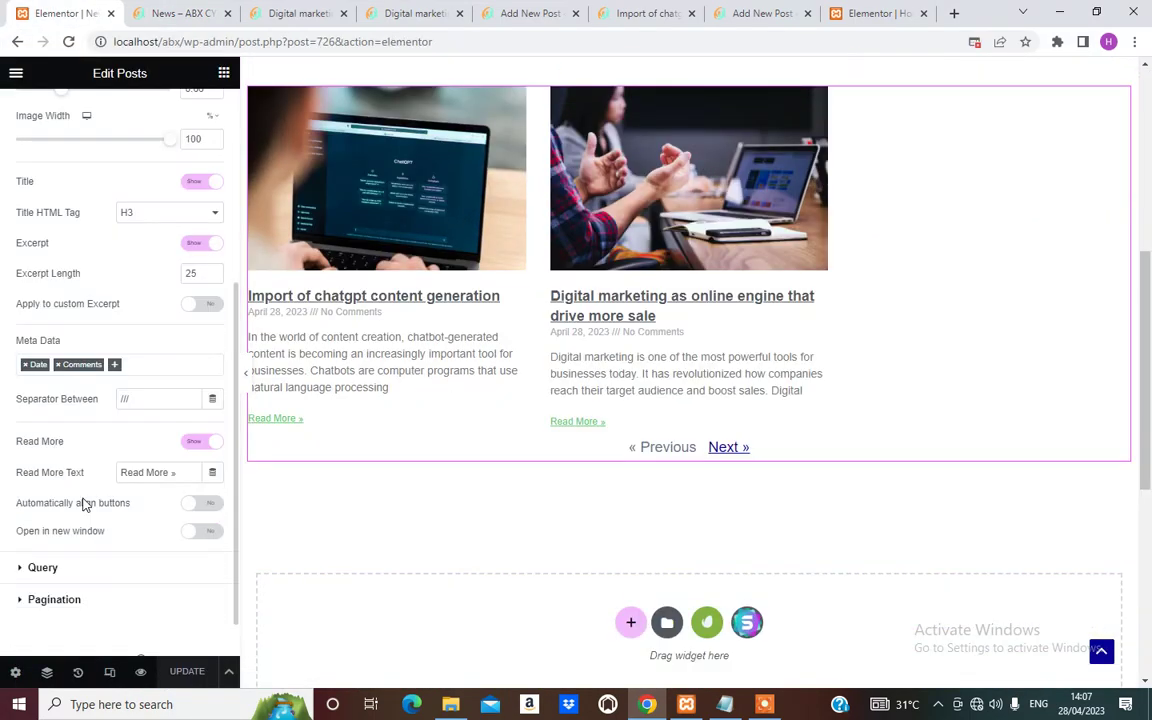
{"action": "left_click", "coordinate": [72, 548]}
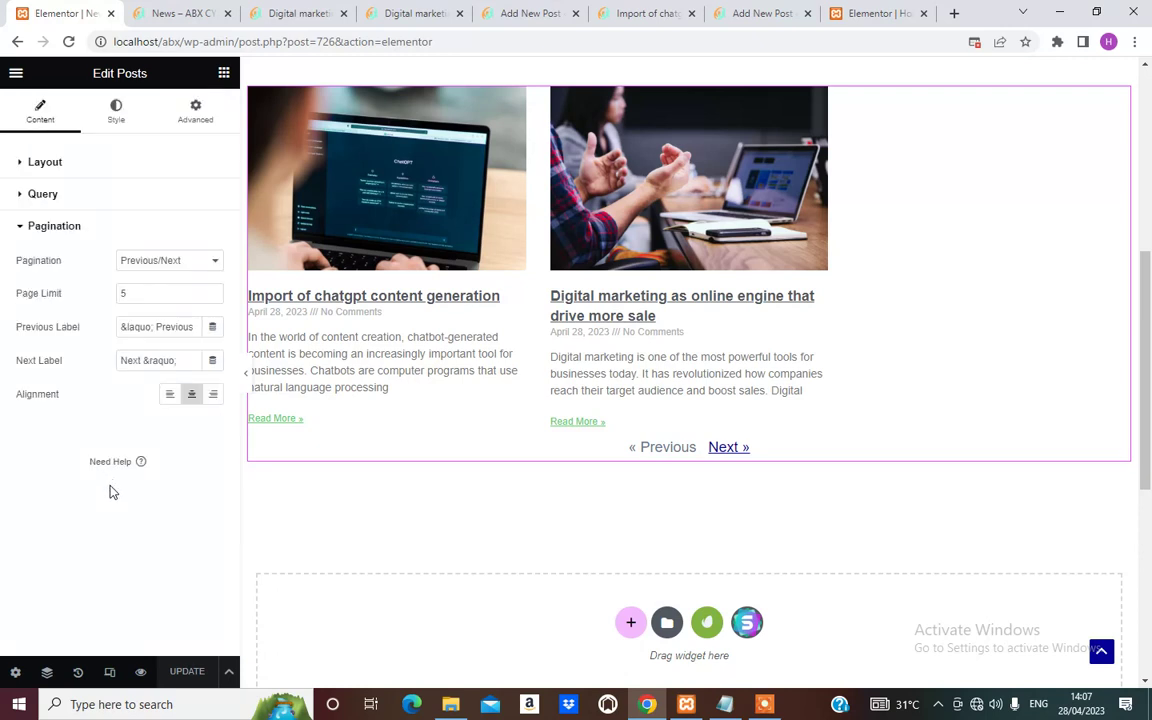
{"action": "left_click", "coordinate": [168, 265]}
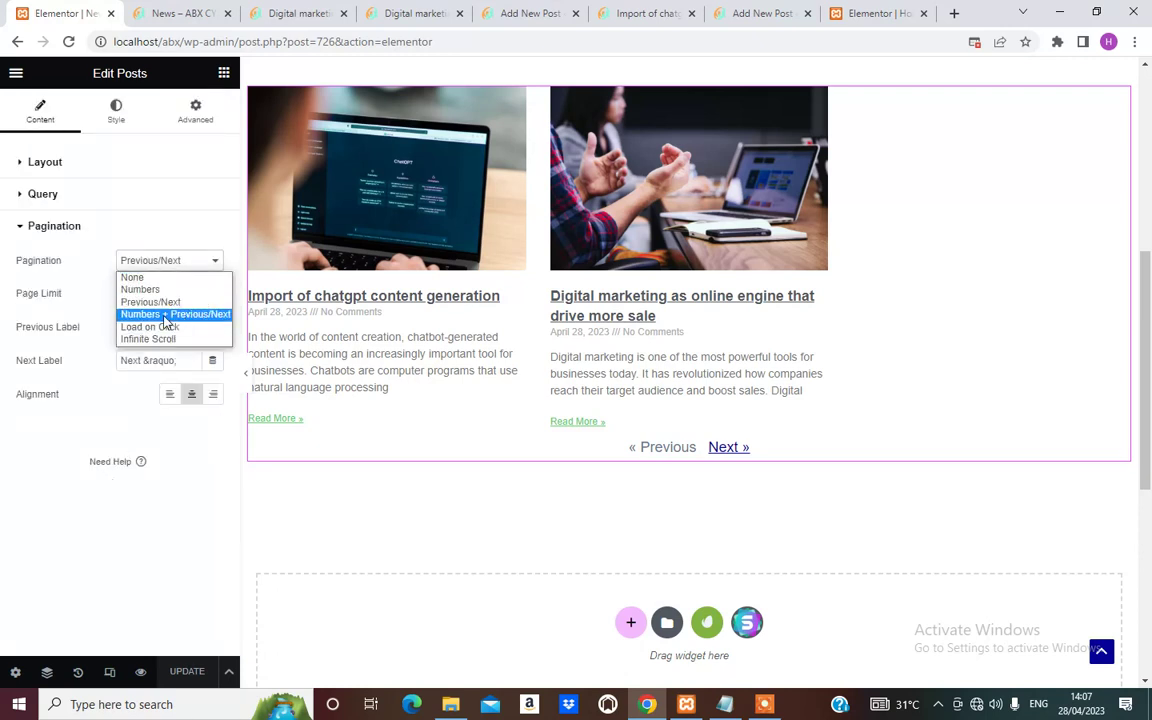
{"action": "key", "text": "Escape"}
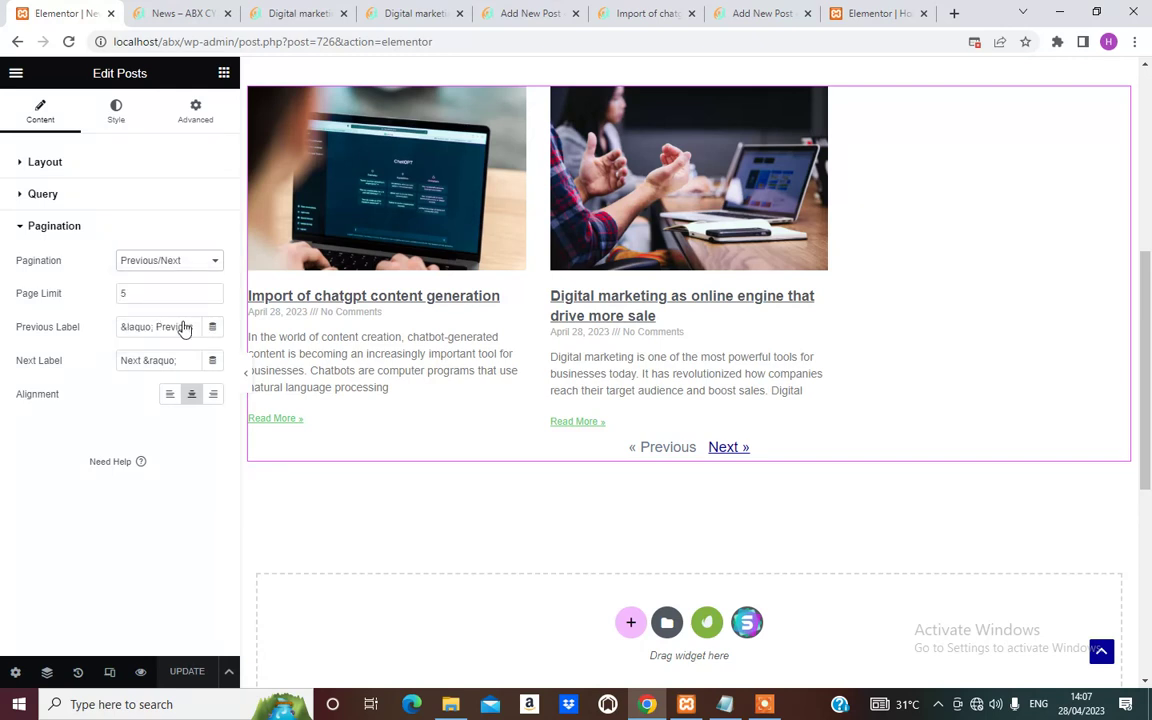
{"action": "key", "text": "Down"}
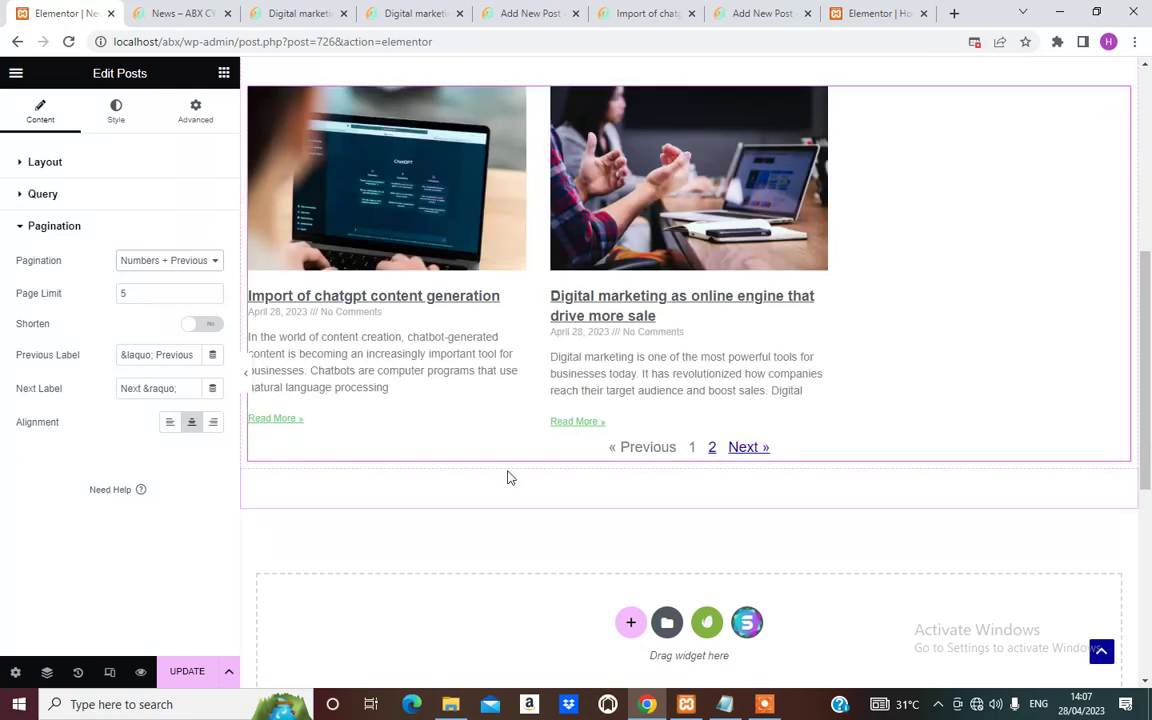
Set the Posts widget's pagination to Load on Click.
{"action": "left_click", "coordinate": [176, 264]}
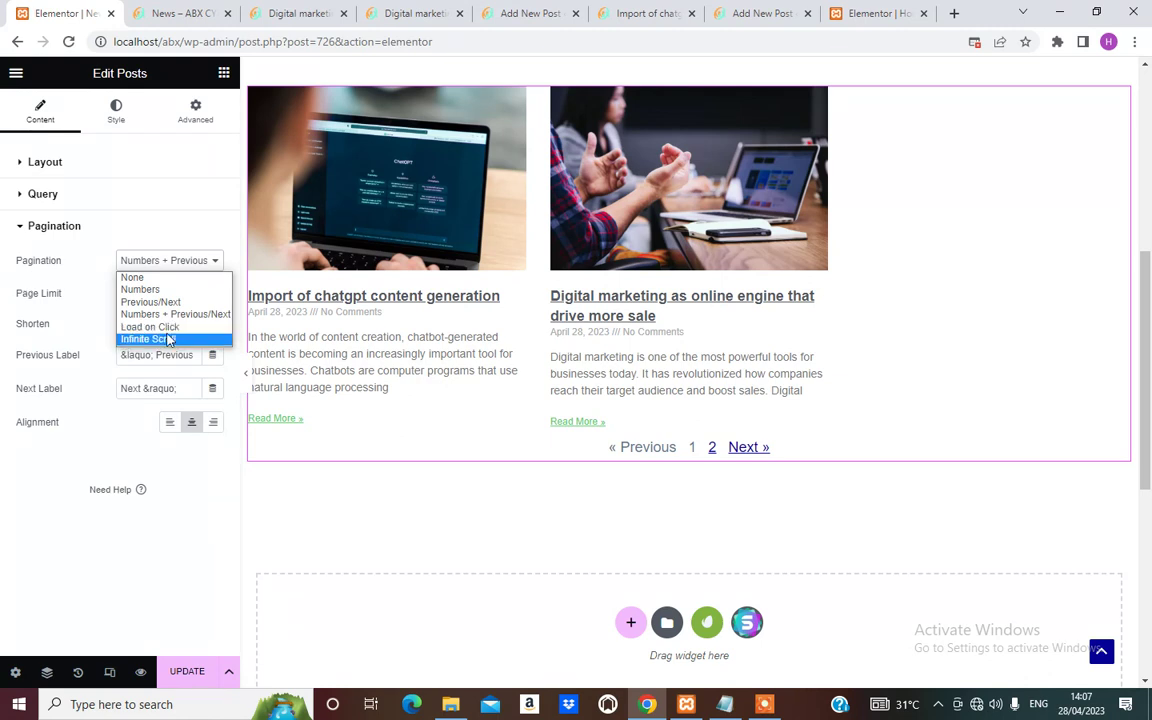
{"action": "key", "text": "Escape"}
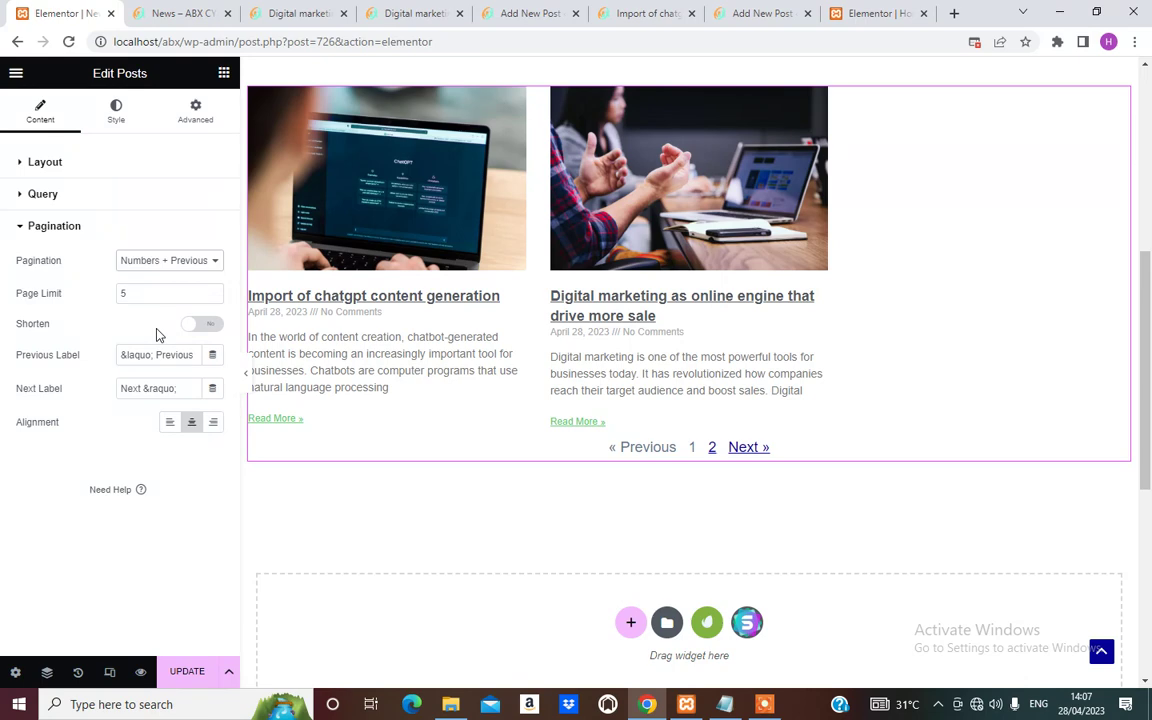
{"action": "left_click", "coordinate": [707, 594]}
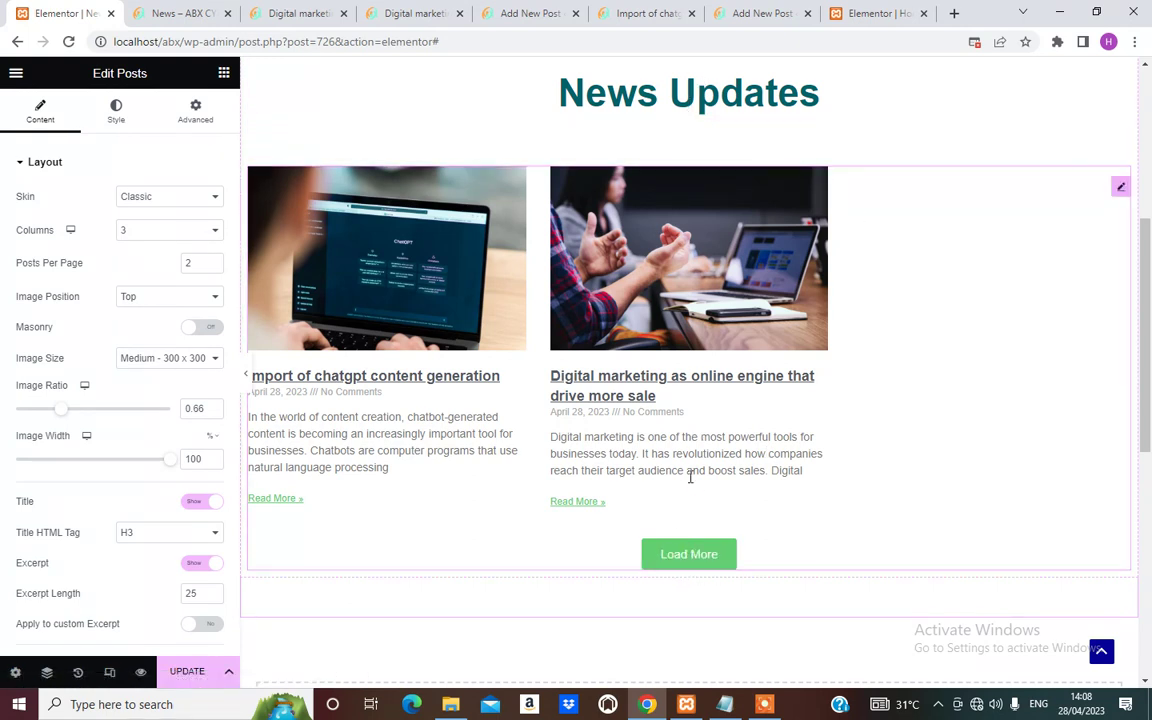
Load more posts below the grid and look over the added ones.
{"action": "left_click", "coordinate": [675, 559]}
{"action": "scroll", "coordinate": [672, 519], "scroll_direction": "down", "scroll_amount": 4}
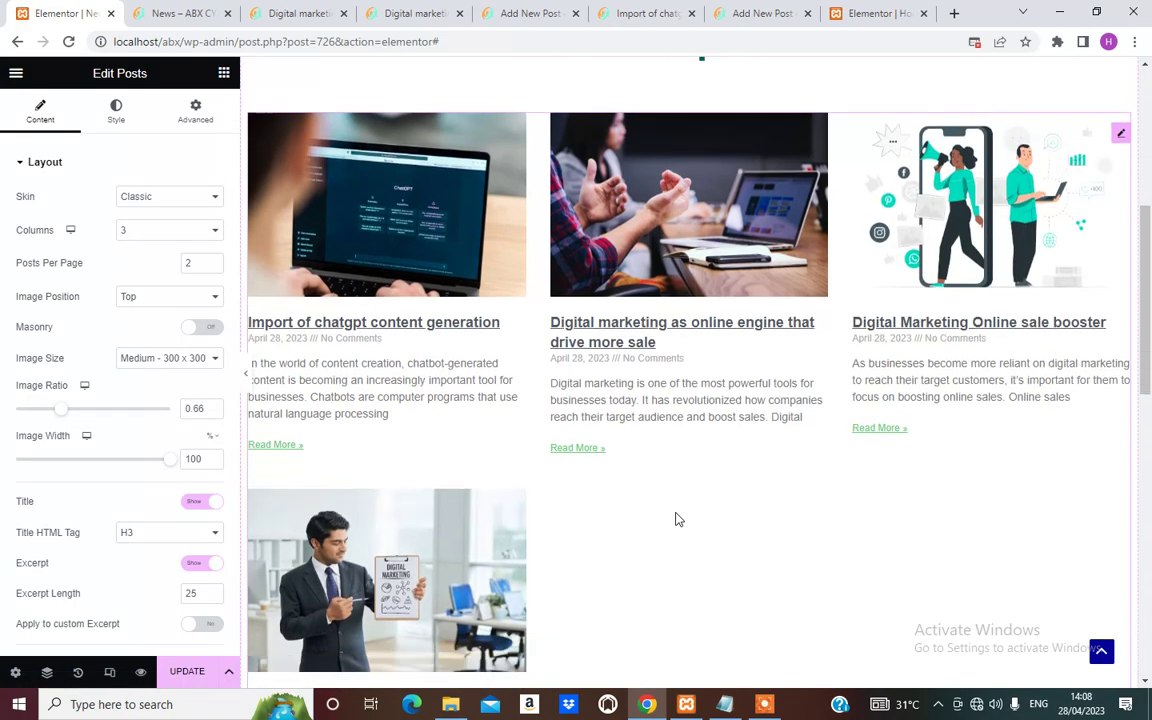
{"action": "scroll", "coordinate": [607, 515], "scroll_direction": "up", "scroll_amount": 2}
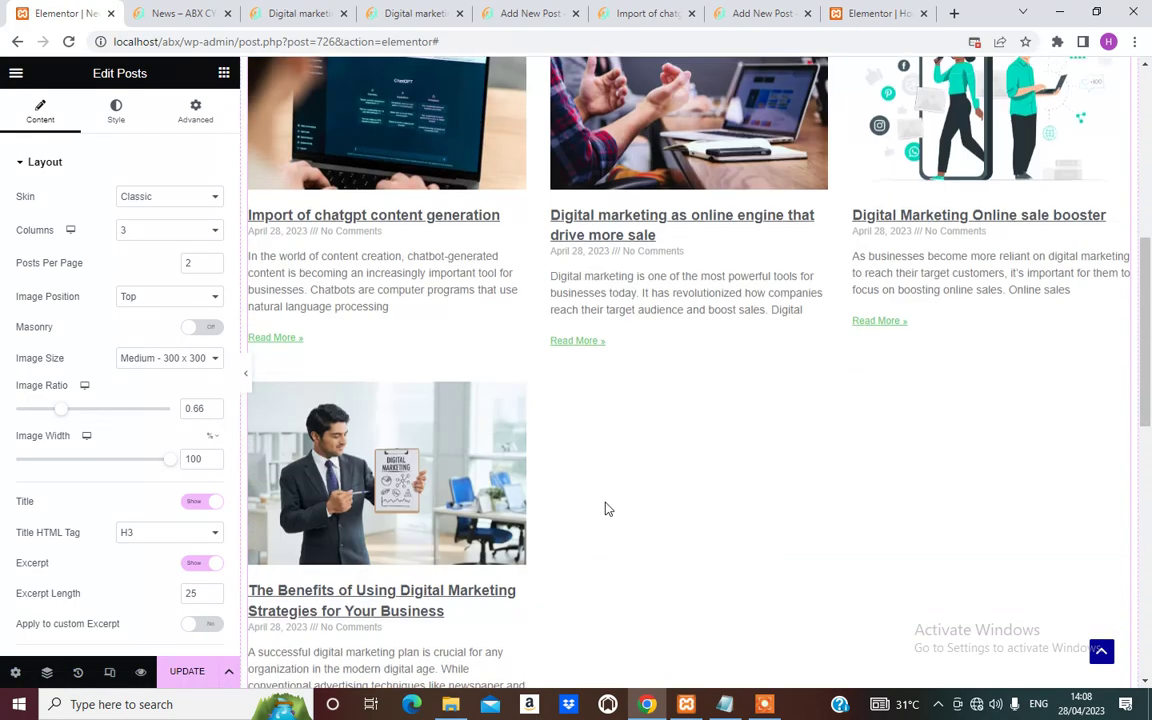
{"action": "scroll", "coordinate": [680, 565], "scroll_direction": "down", "scroll_amount": 2}
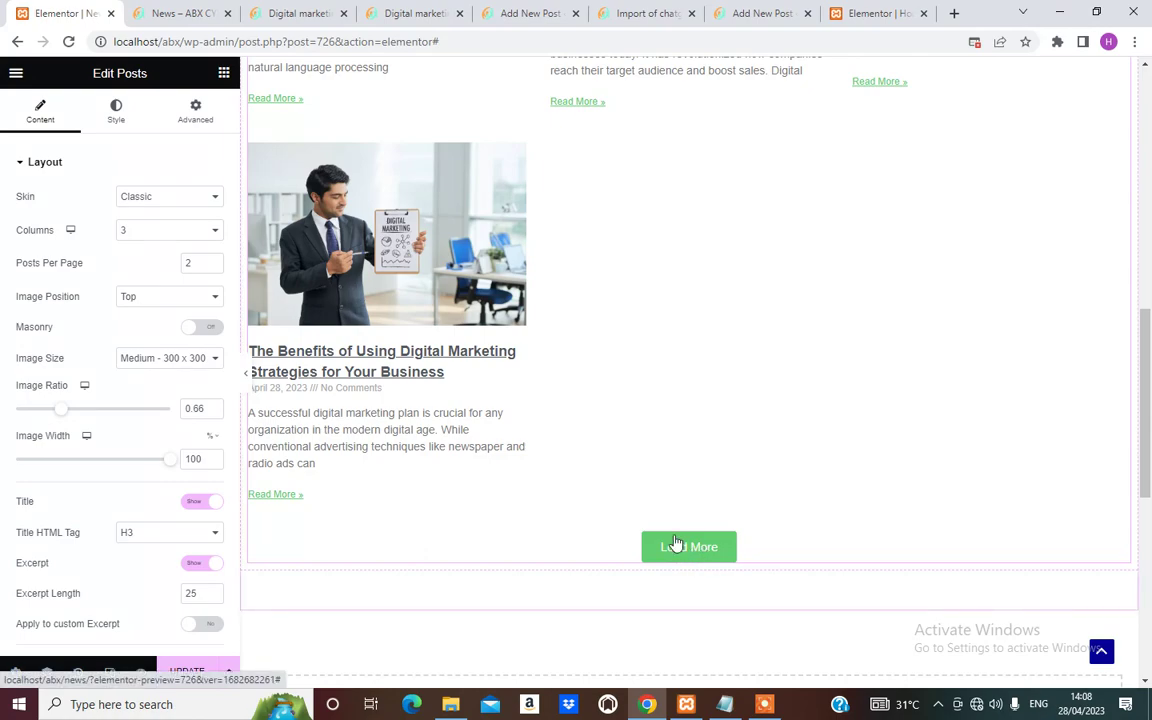
{"action": "scroll", "coordinate": [686, 427], "scroll_direction": "down", "scroll_amount": 1}
{"action": "scroll", "coordinate": [686, 430], "scroll_direction": "up", "scroll_amount": 4}
{"action": "scroll", "coordinate": [686, 430], "scroll_direction": "down", "scroll_amount": 5}
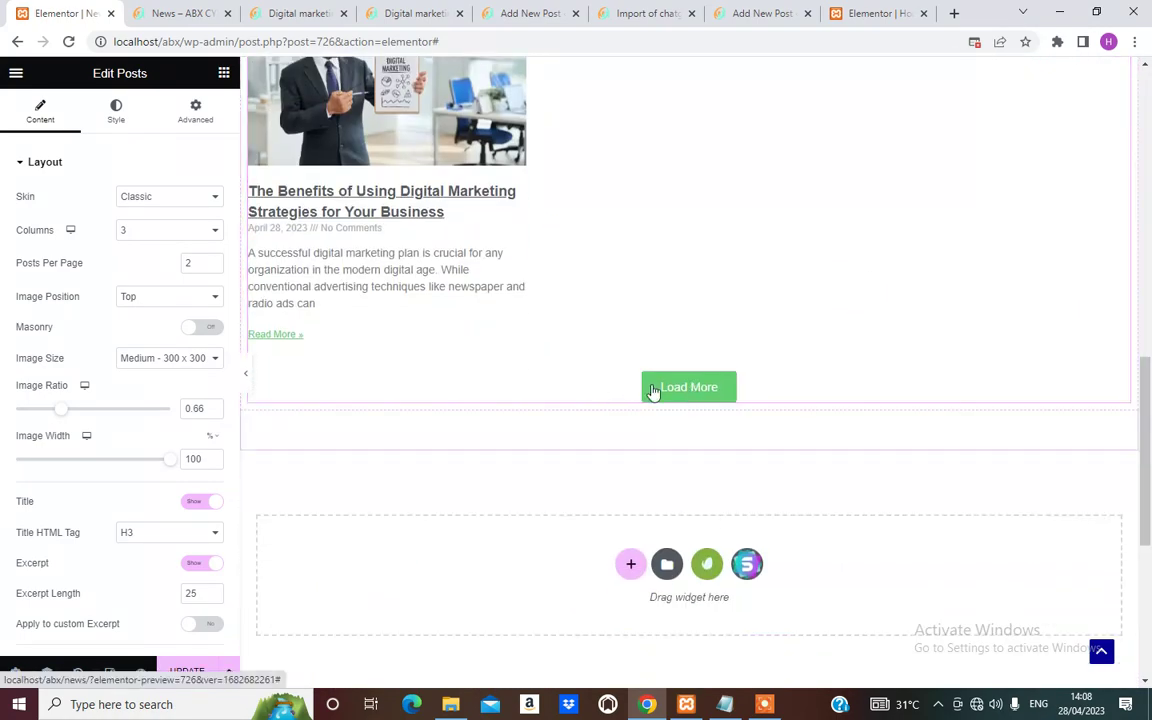
Test the Load More button again and look through the post grid for further posts.
{"action": "left_click", "coordinate": [689, 390]}
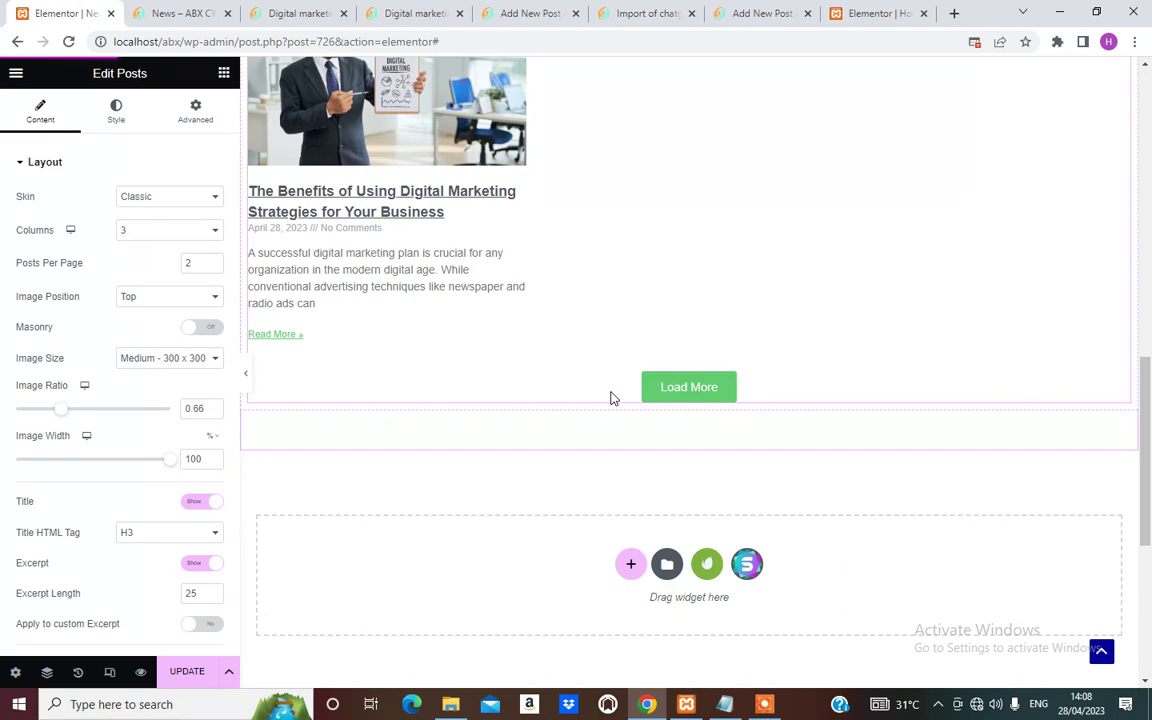
{"action": "scroll", "coordinate": [610, 390], "scroll_direction": "up", "scroll_amount": 6}
{"action": "scroll", "coordinate": [601, 401], "scroll_direction": "down", "scroll_amount": 4}
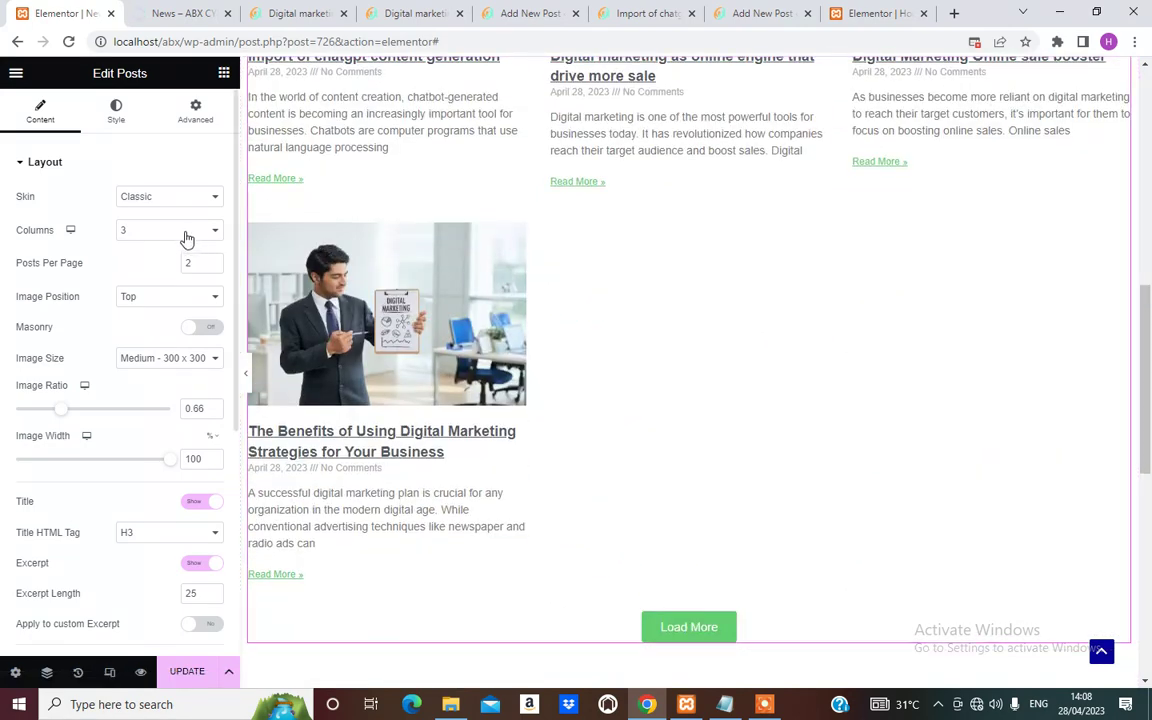
{"action": "left_click", "coordinate": [680, 628]}
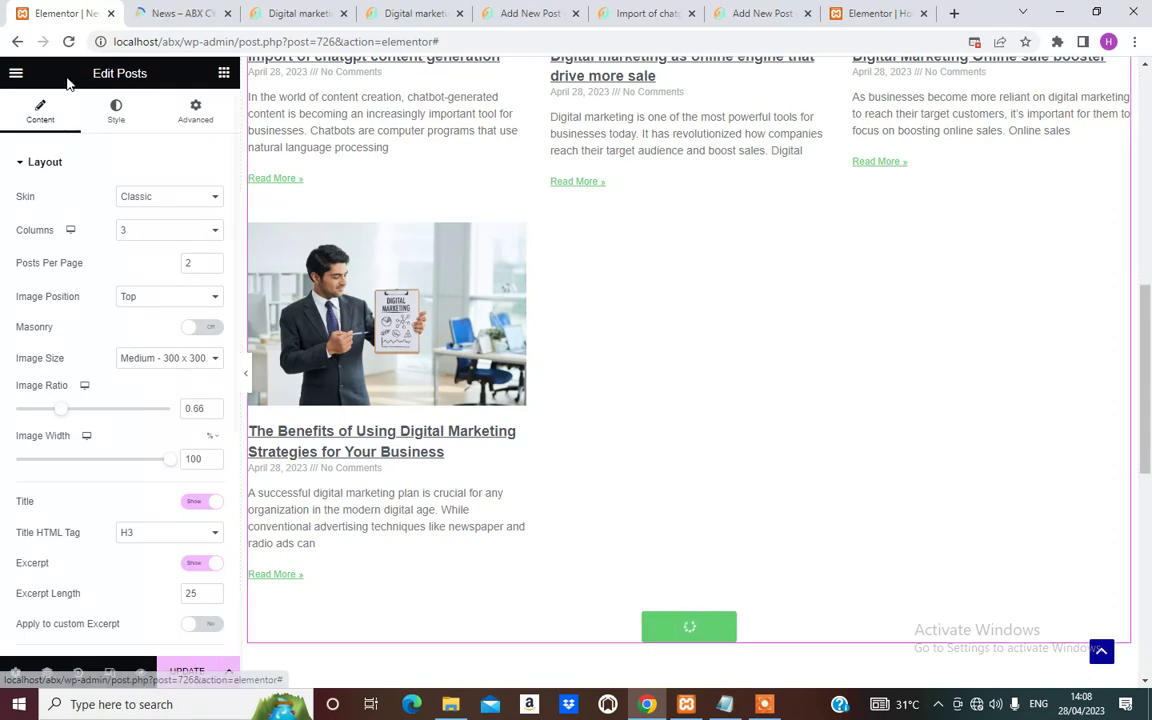
{"action": "left_click", "coordinate": [117, 119]}
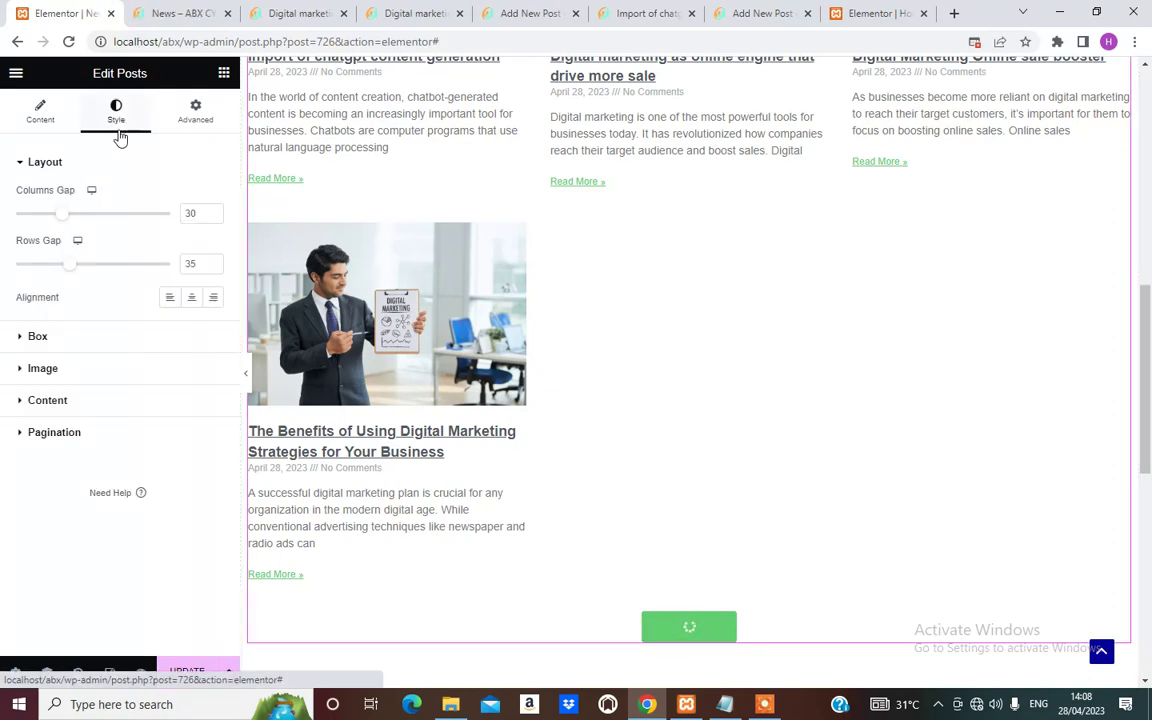
{"action": "left_click", "coordinate": [78, 431]}
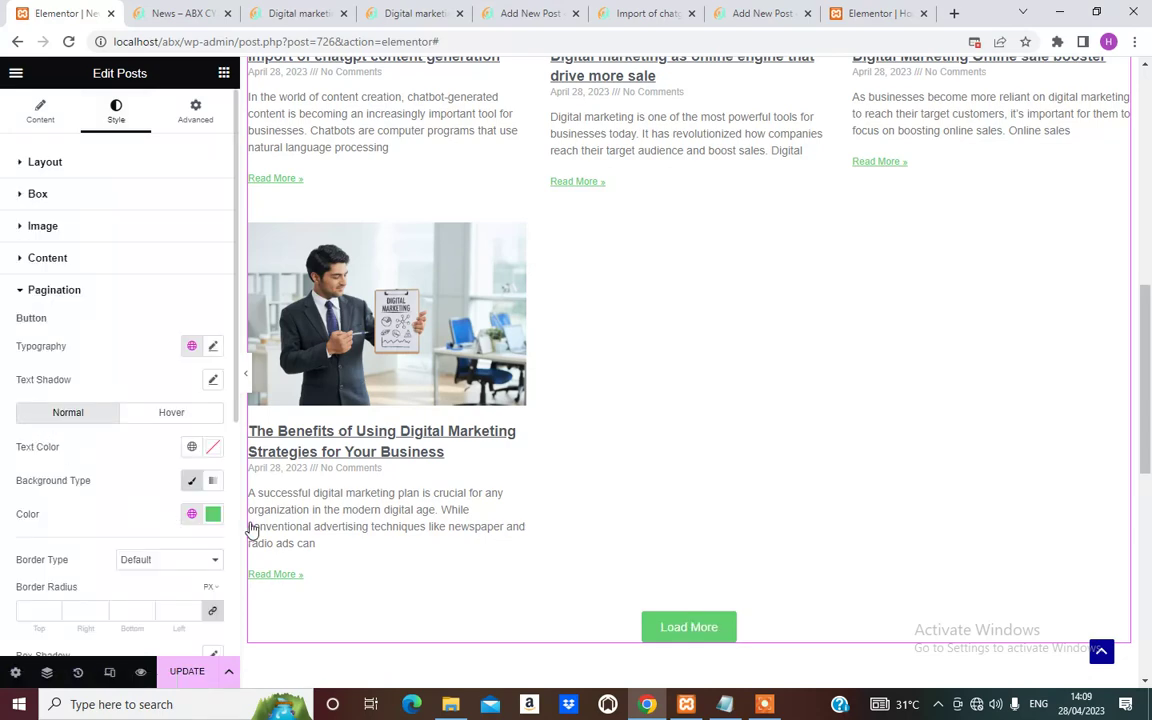
{"action": "scroll", "coordinate": [612, 388], "scroll_direction": "up", "scroll_amount": 1}
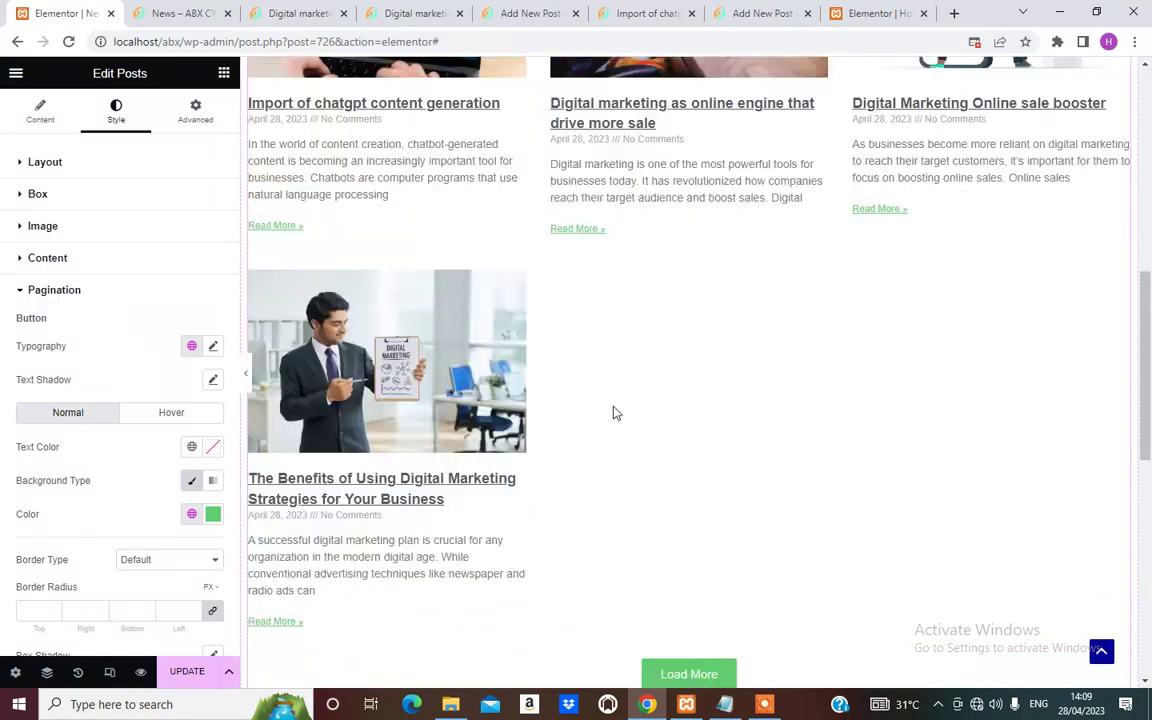
{"action": "scroll", "coordinate": [615, 412], "scroll_direction": "down", "scroll_amount": 1}
{"action": "left_click", "coordinate": [213, 514]}
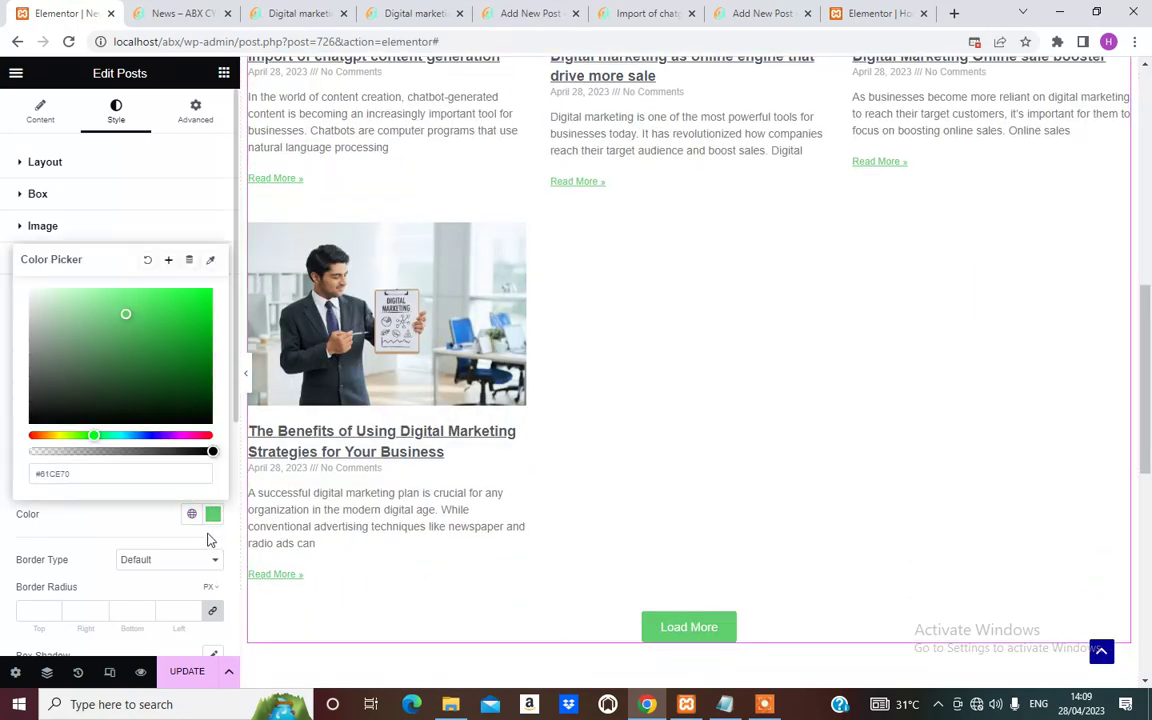
Open the text color of the ABX CYBER TECH News Updates heading and get its hex code for reuse.
{"action": "scroll", "coordinate": [645, 303], "scroll_direction": "up", "scroll_amount": 6}
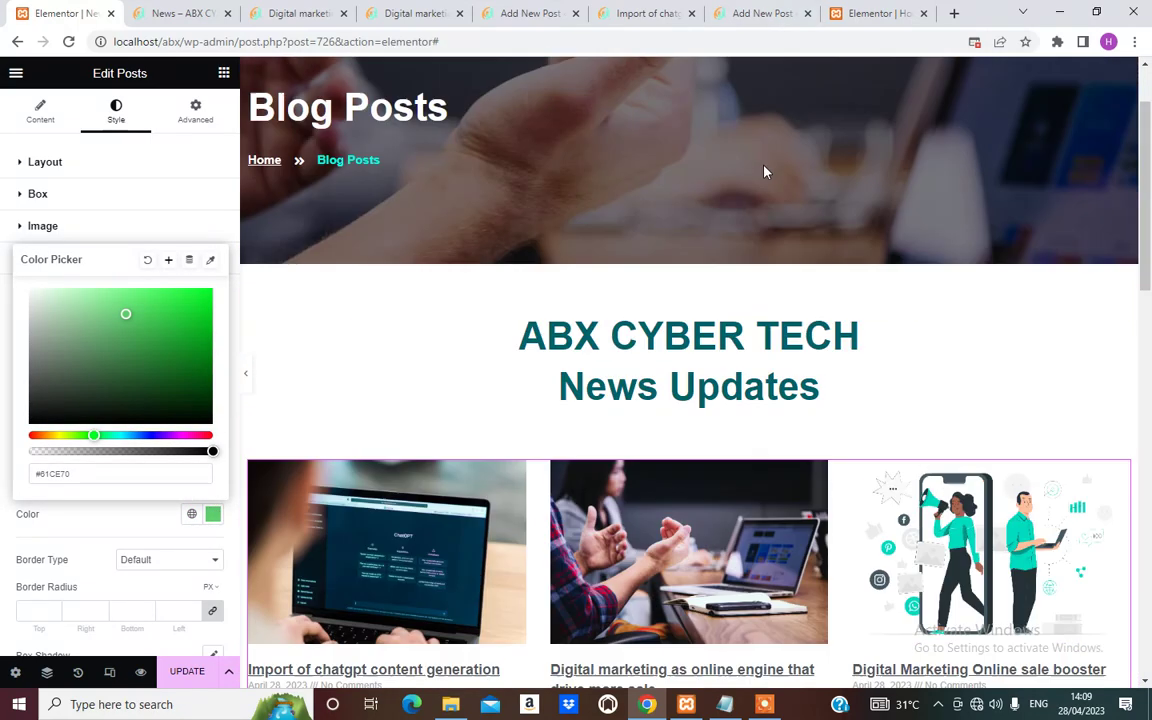
{"action": "scroll", "coordinate": [657, 458], "scroll_direction": "up", "scroll_amount": 1}
{"action": "left_click", "coordinate": [657, 458]}
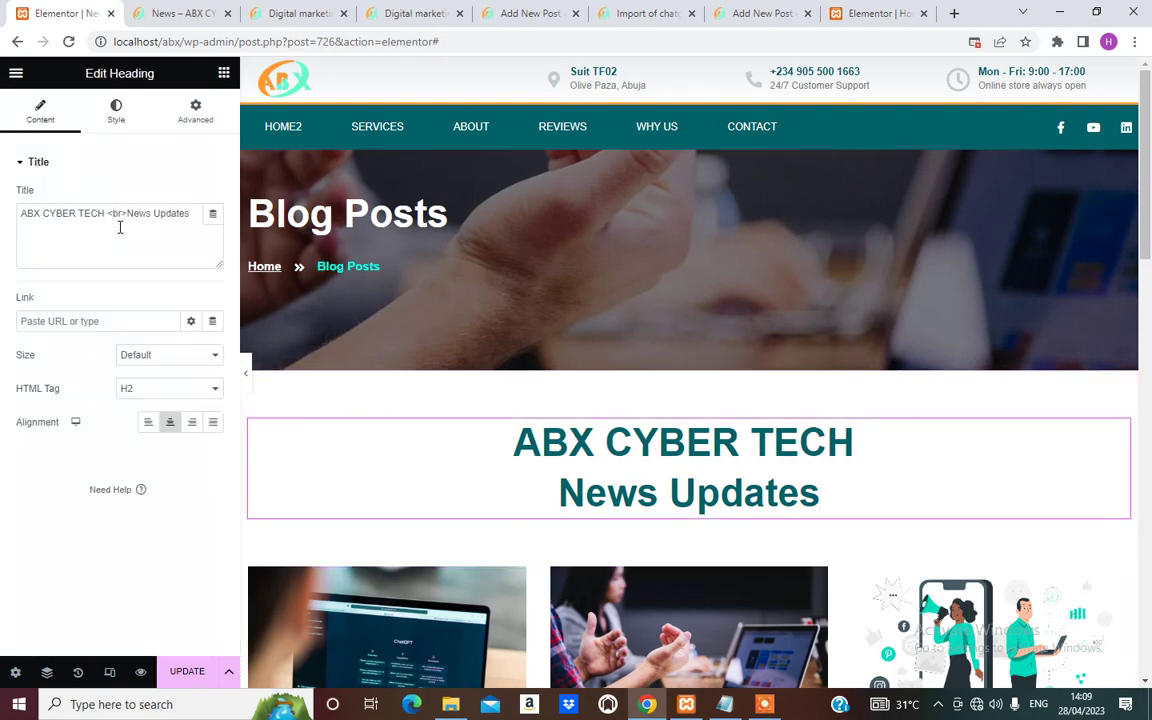
{"action": "left_click", "coordinate": [116, 111]}
{"action": "left_click", "coordinate": [212, 196]}
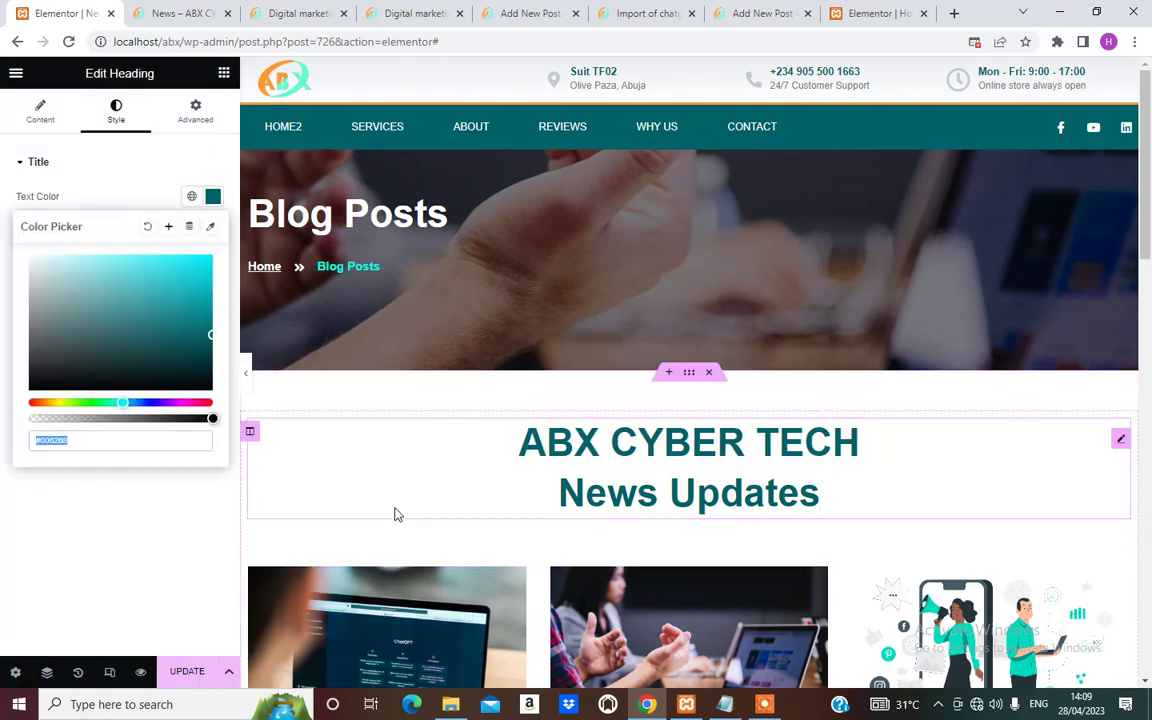
Open the Load More button's background color in the Posts widget's pagination style for editing.
{"action": "scroll", "coordinate": [605, 440], "scroll_direction": "down", "scroll_amount": 8}
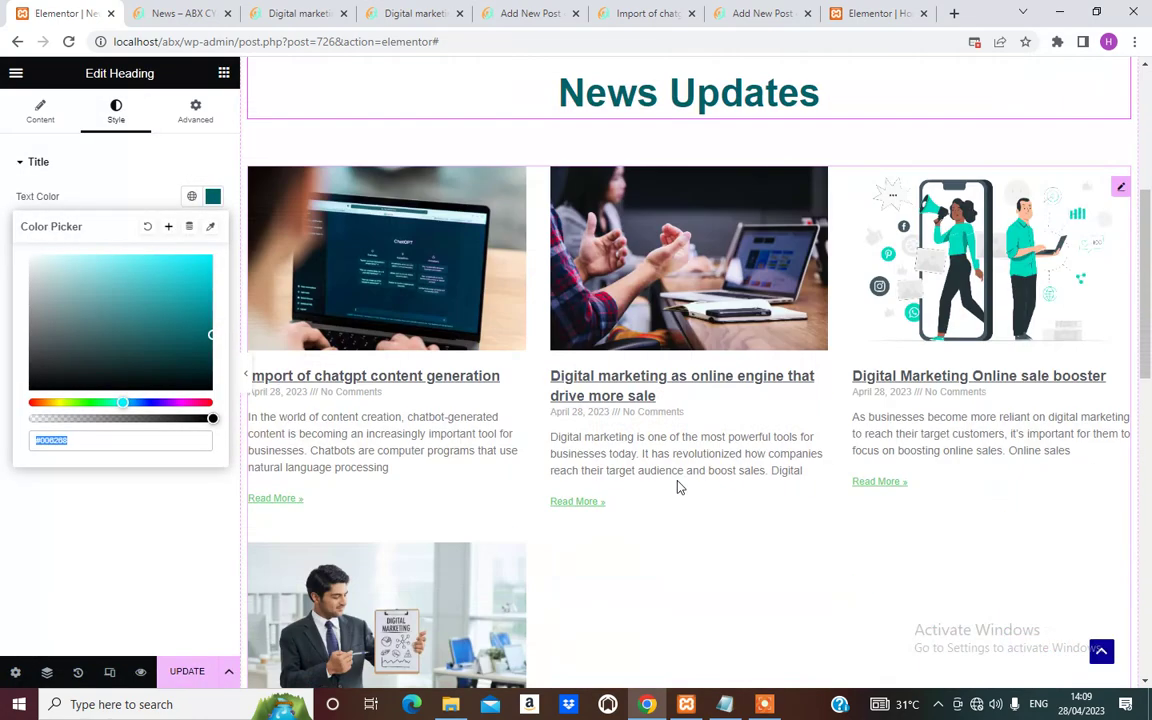
{"action": "left_click", "coordinate": [589, 522]}
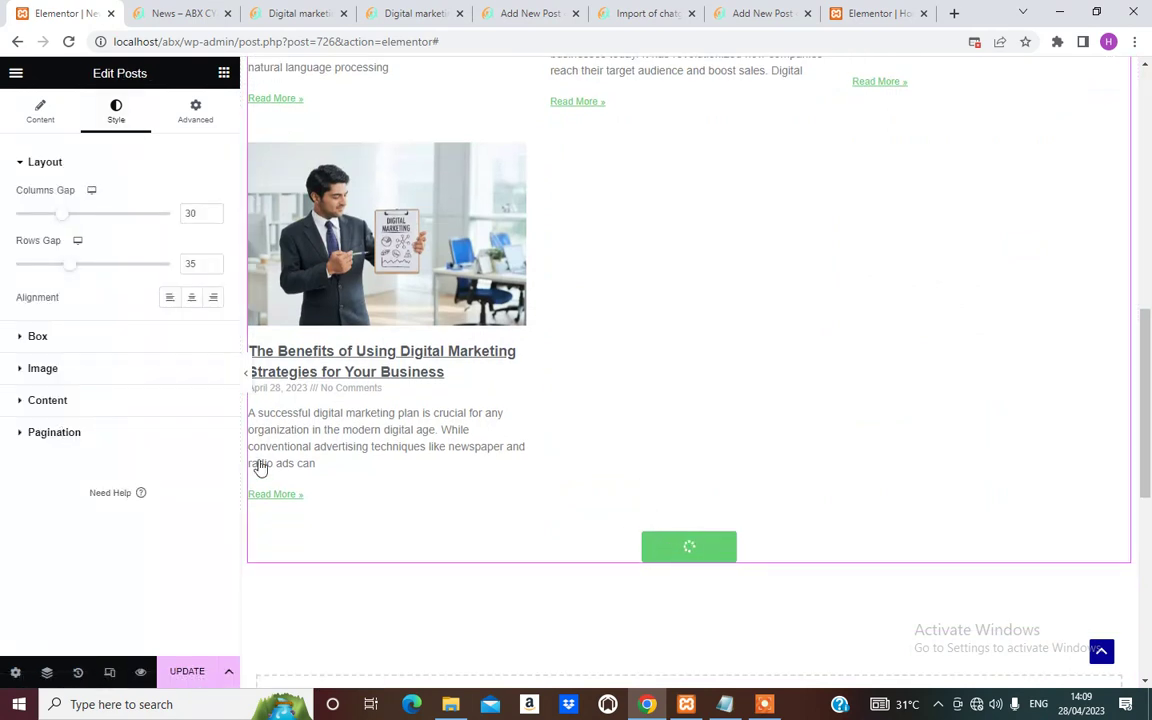
{"action": "left_click", "coordinate": [54, 432]}
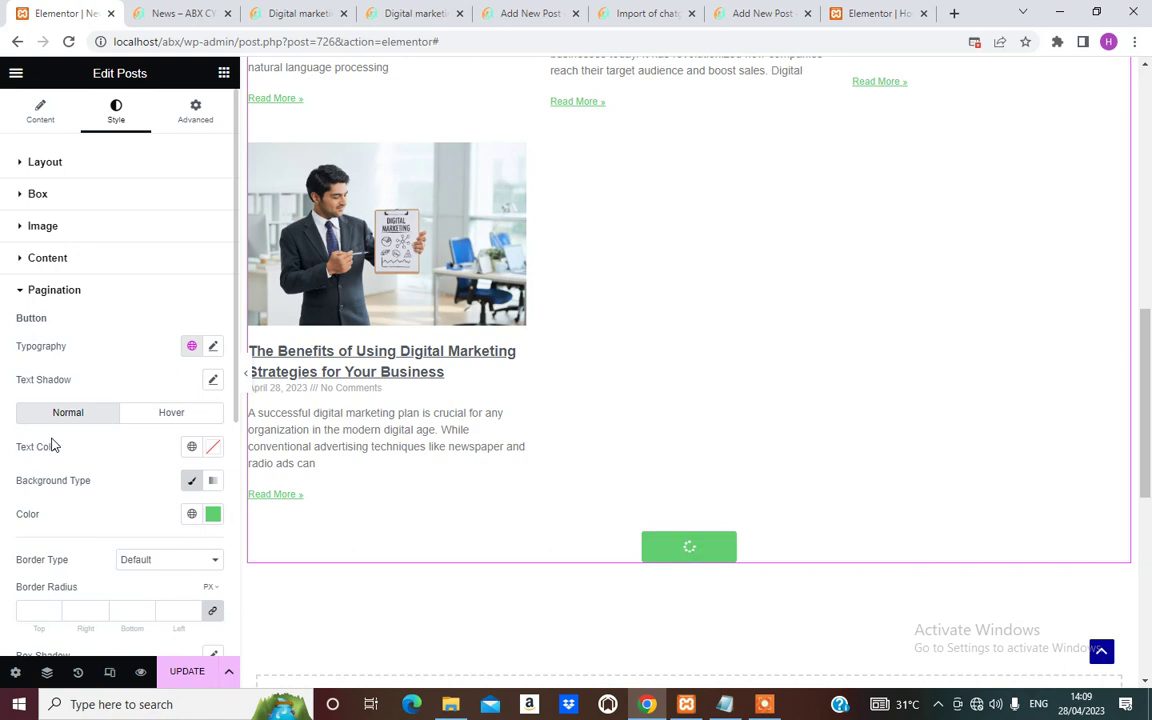
{"action": "left_click", "coordinate": [213, 514]}
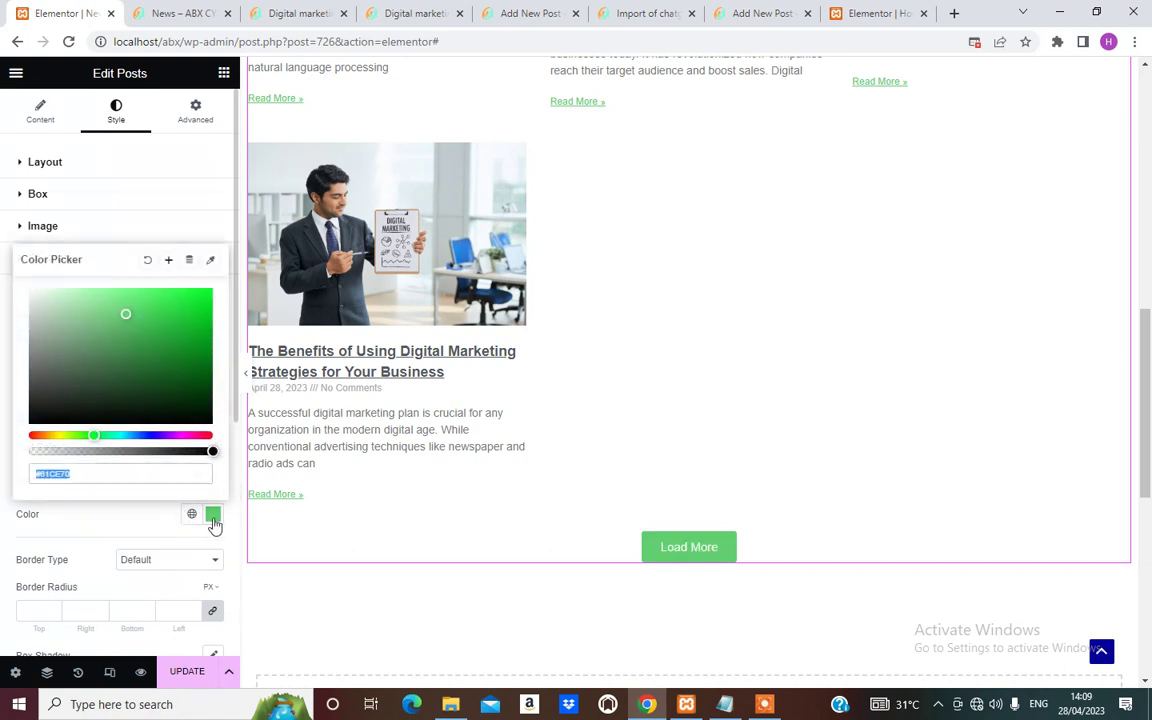